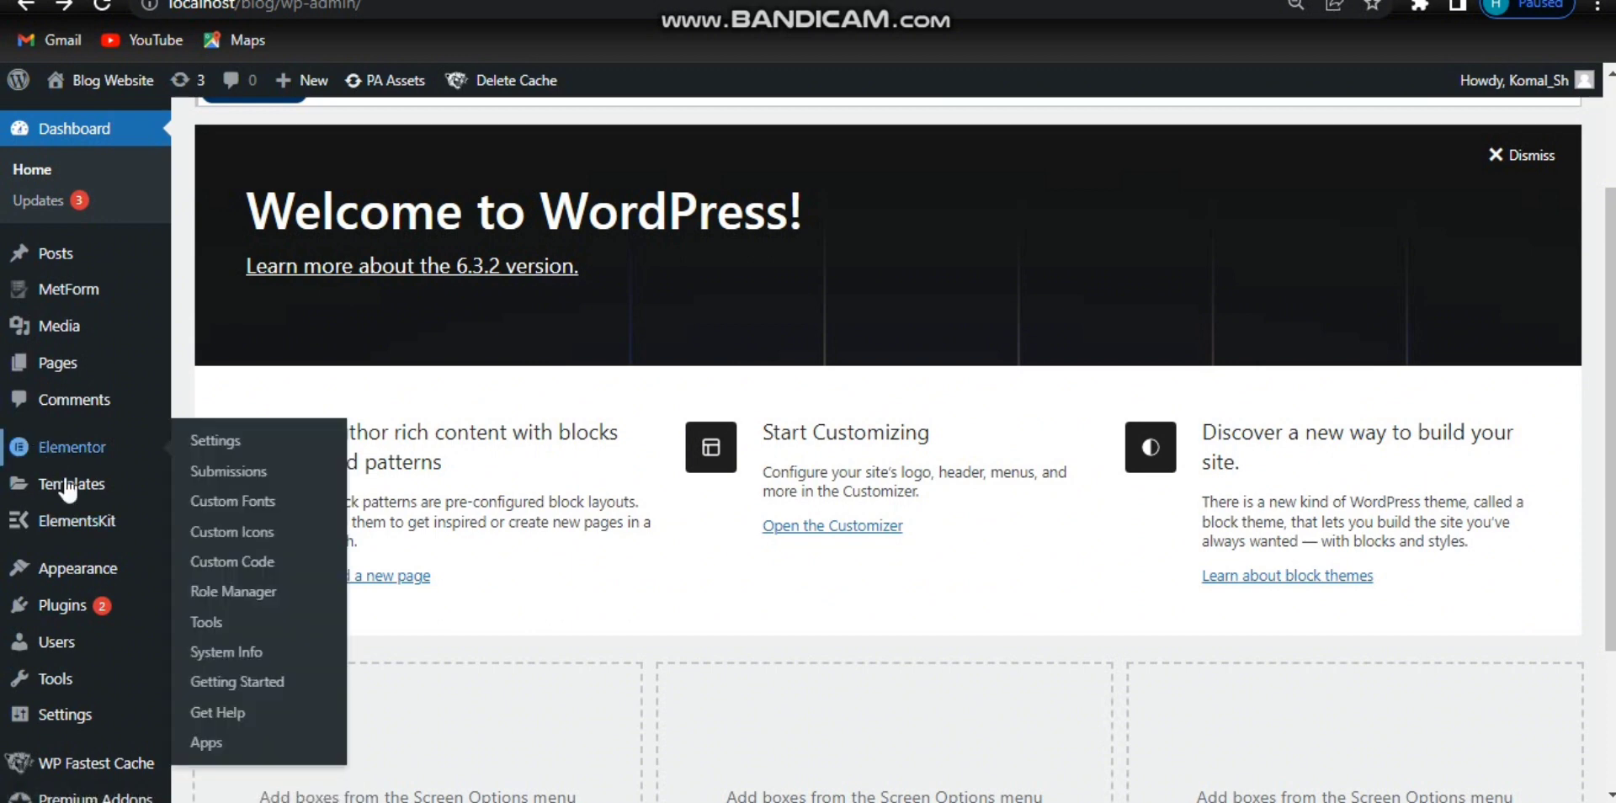
Create a new header in the Theme Builder and insert the library header block with a black contact bar above a centred logo.
{"action": "mouse_move", "coordinate": [71, 488]}
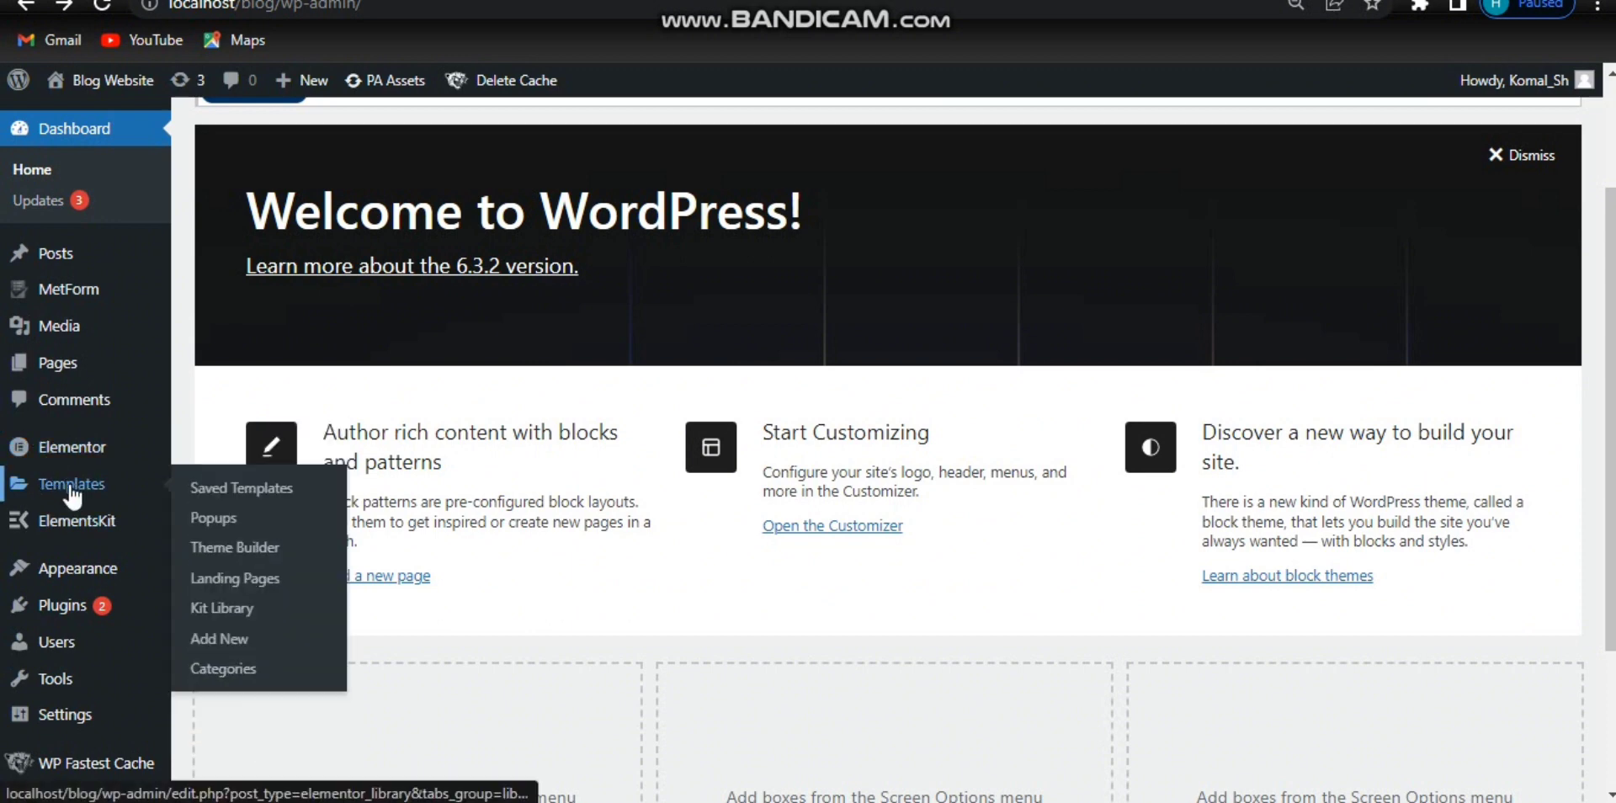
{"action": "left_click", "coordinate": [253, 548]}
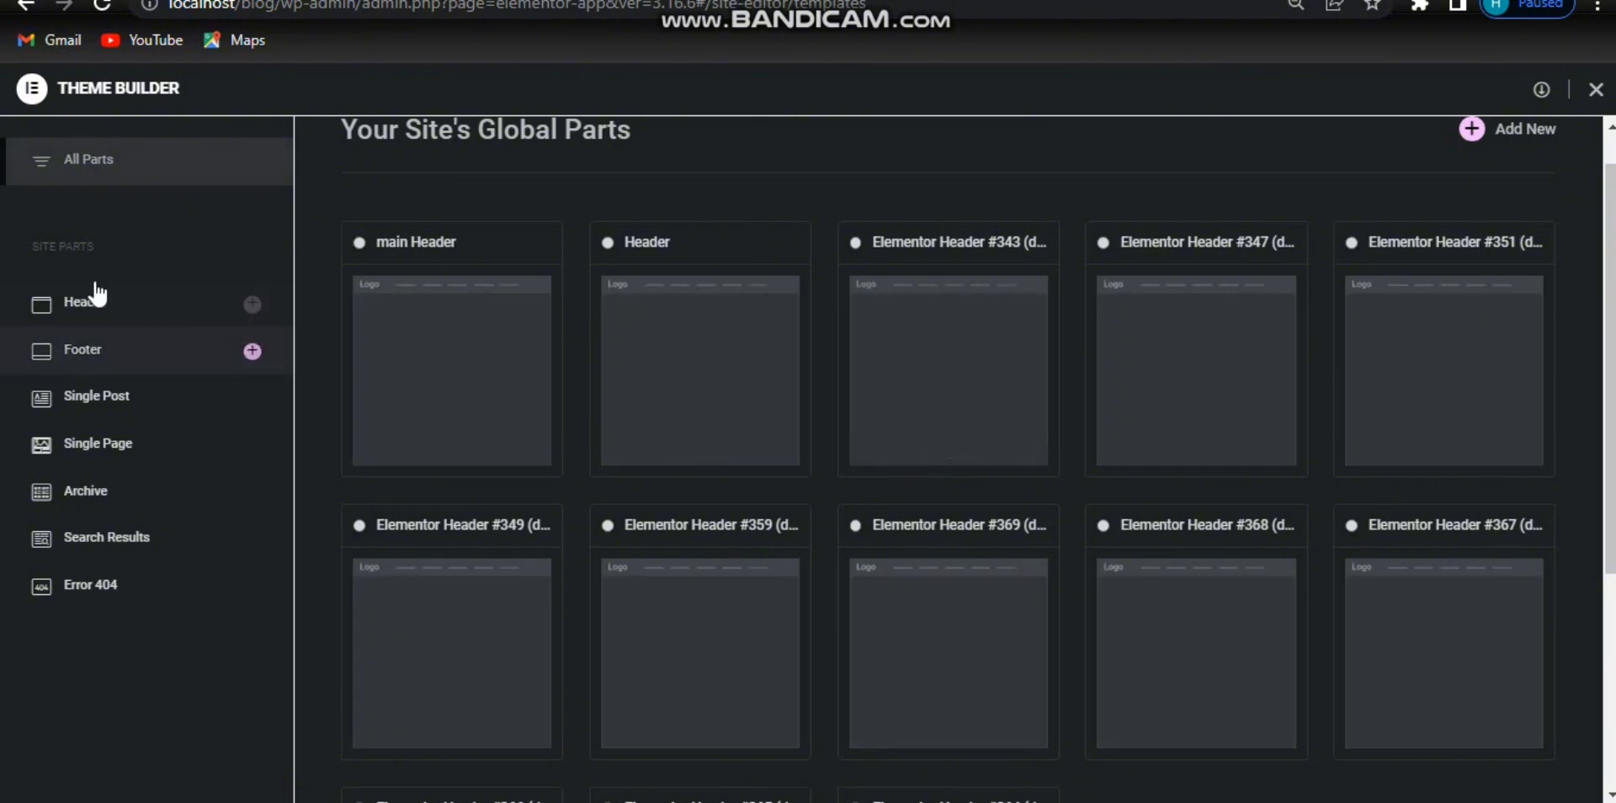
{"action": "left_click", "coordinate": [103, 322]}
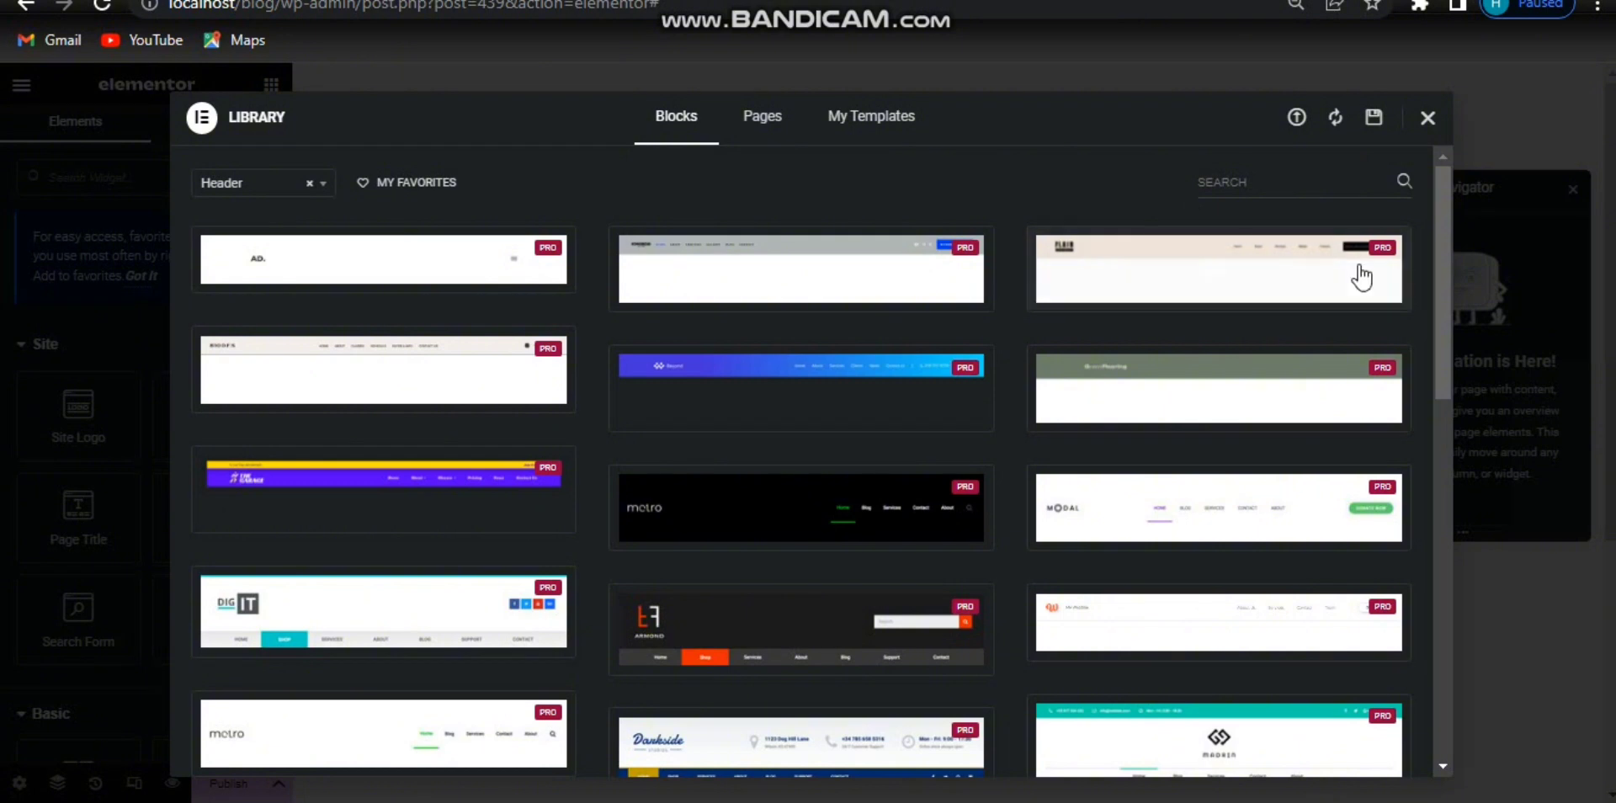
{"action": "left_click_drag", "start_coordinate": [1442, 268], "coordinate": [1443, 219]}
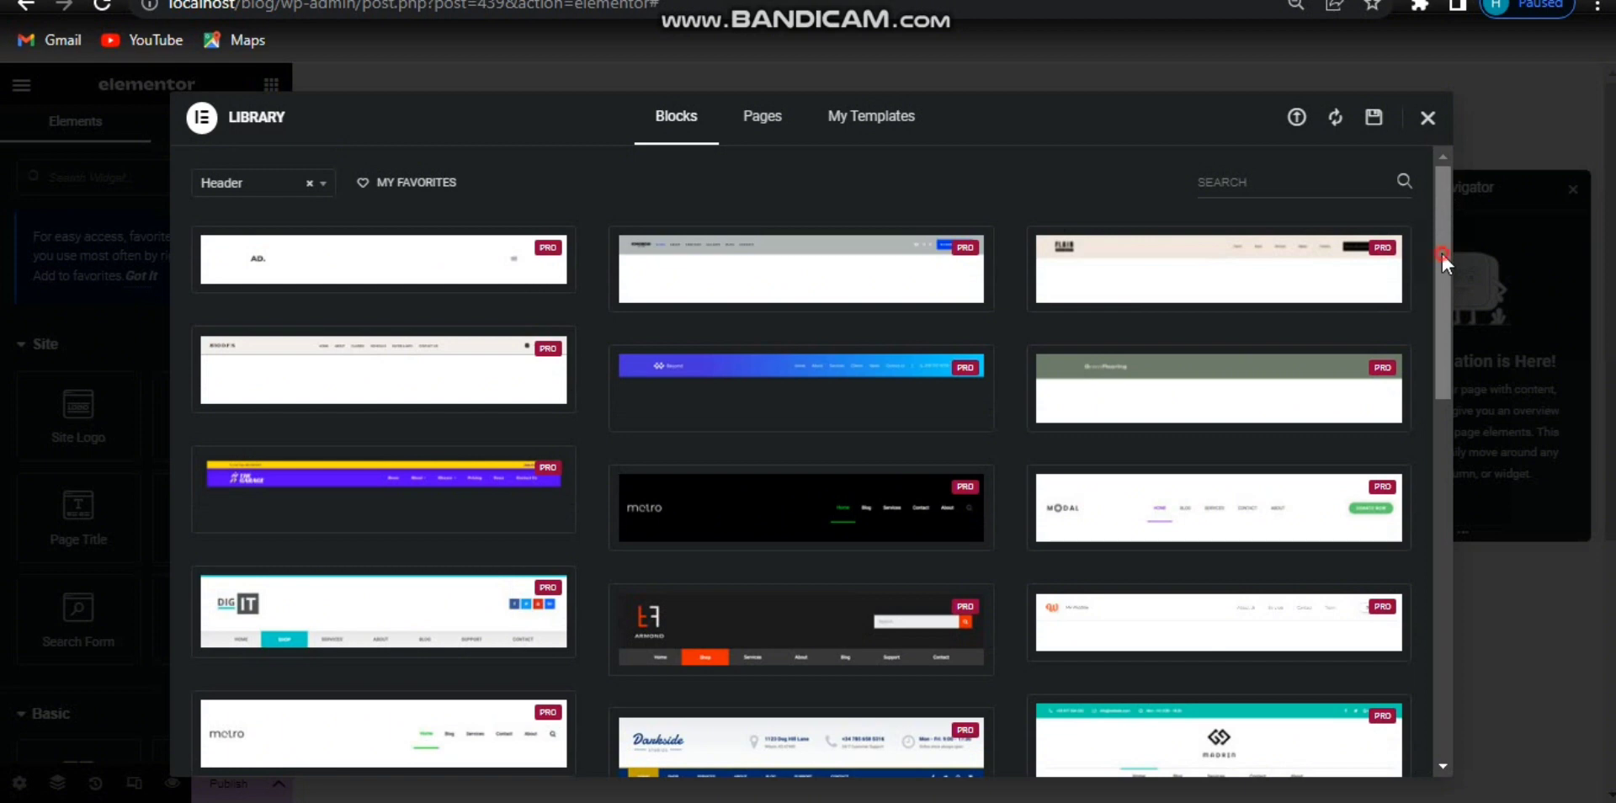
{"action": "left_click_drag", "start_coordinate": [1441, 251], "coordinate": [1443, 424]}
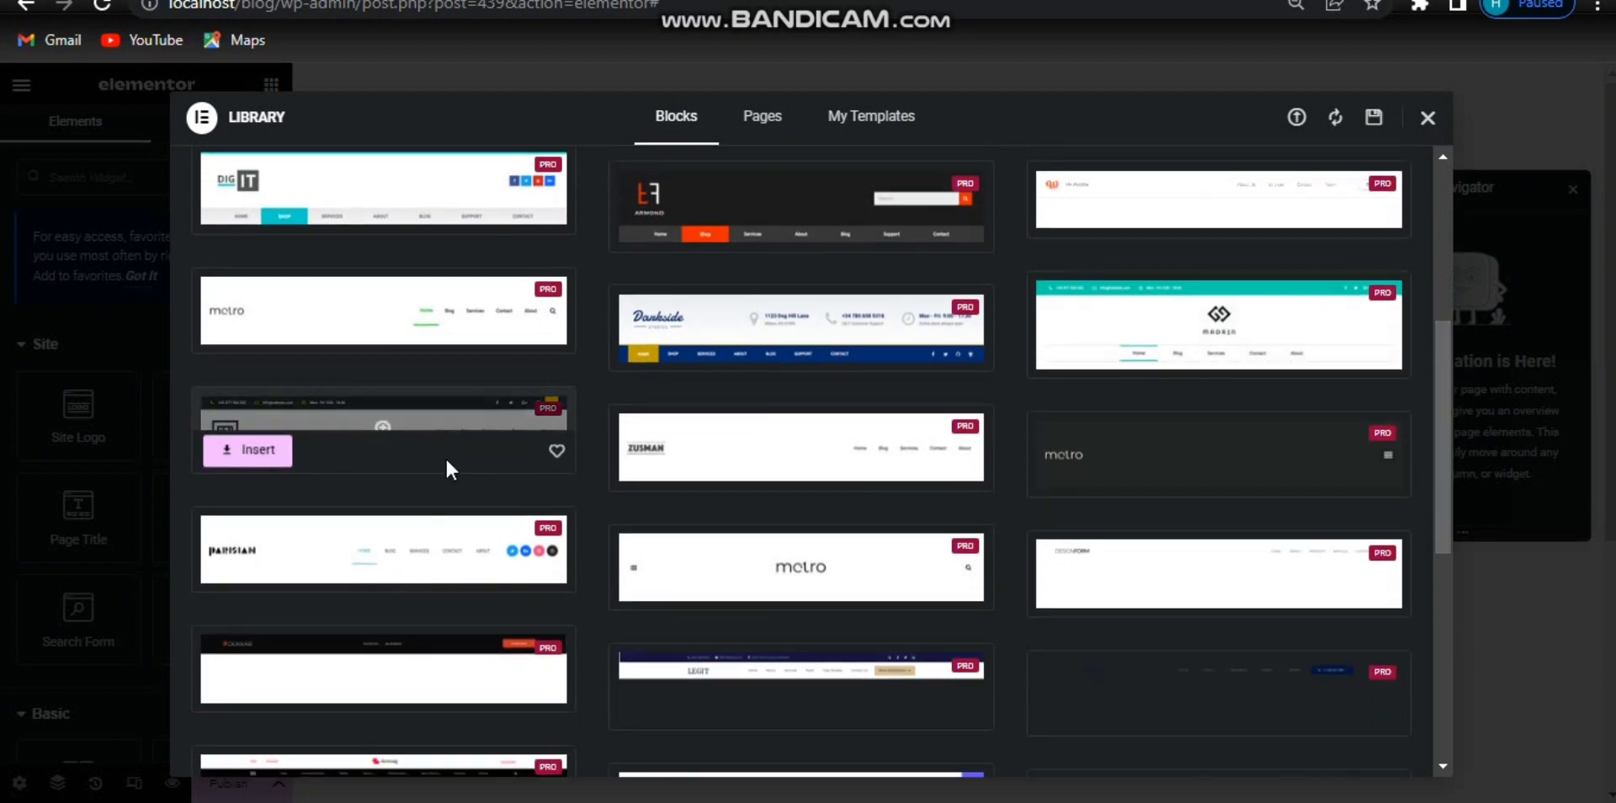
{"action": "left_click", "coordinate": [268, 459]}
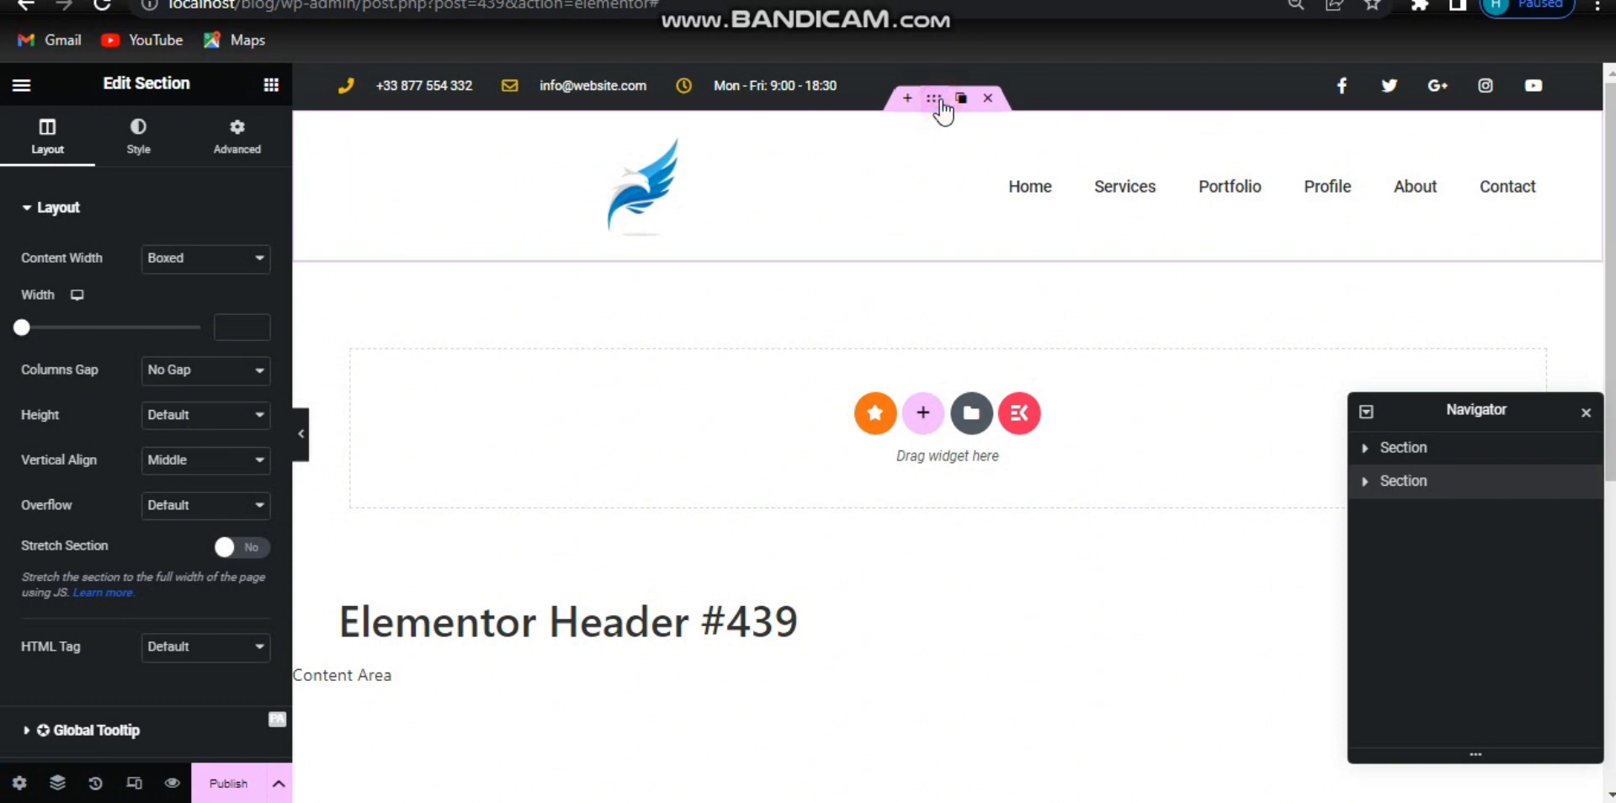
Stretch the logo and menu section to the full page width and add an empty third column by duplicating the menu column and deleting its Nav Menu.
{"action": "left_click", "coordinate": [255, 550]}
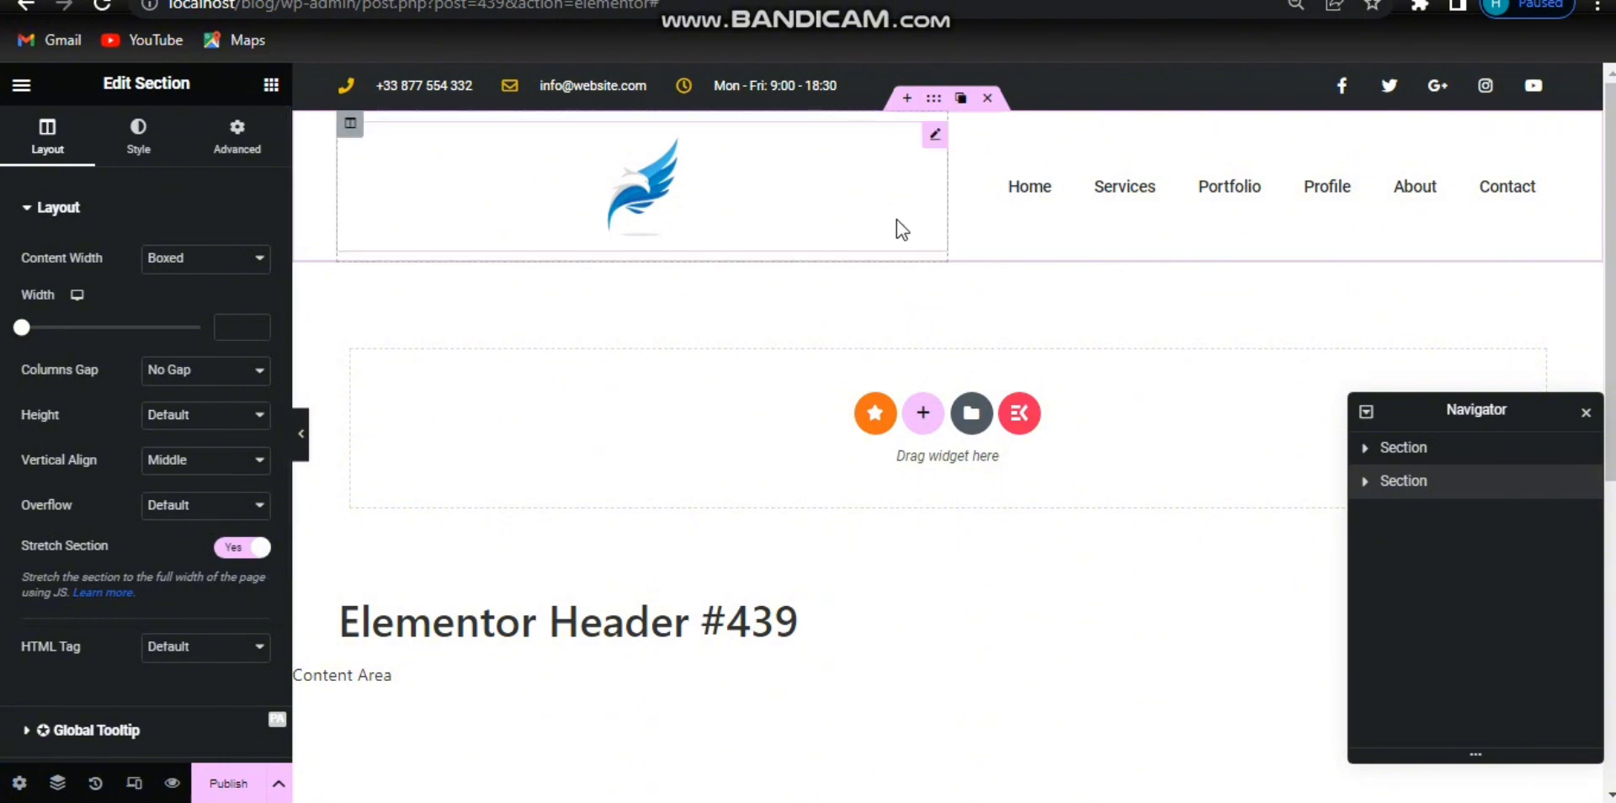
{"action": "mouse_move", "coordinate": [961, 135]}
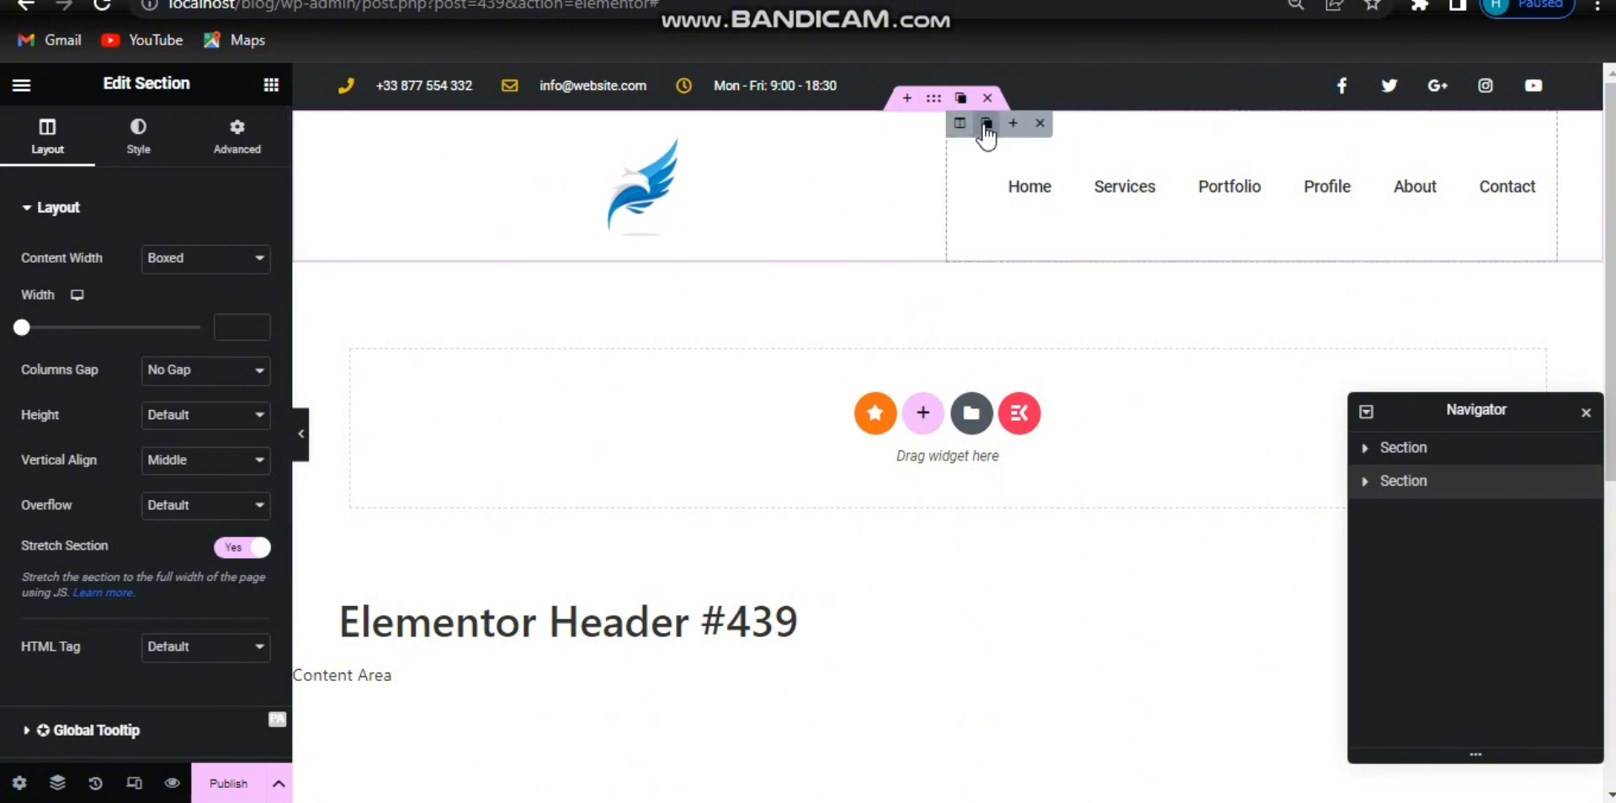
{"action": "left_click", "coordinate": [987, 125]}
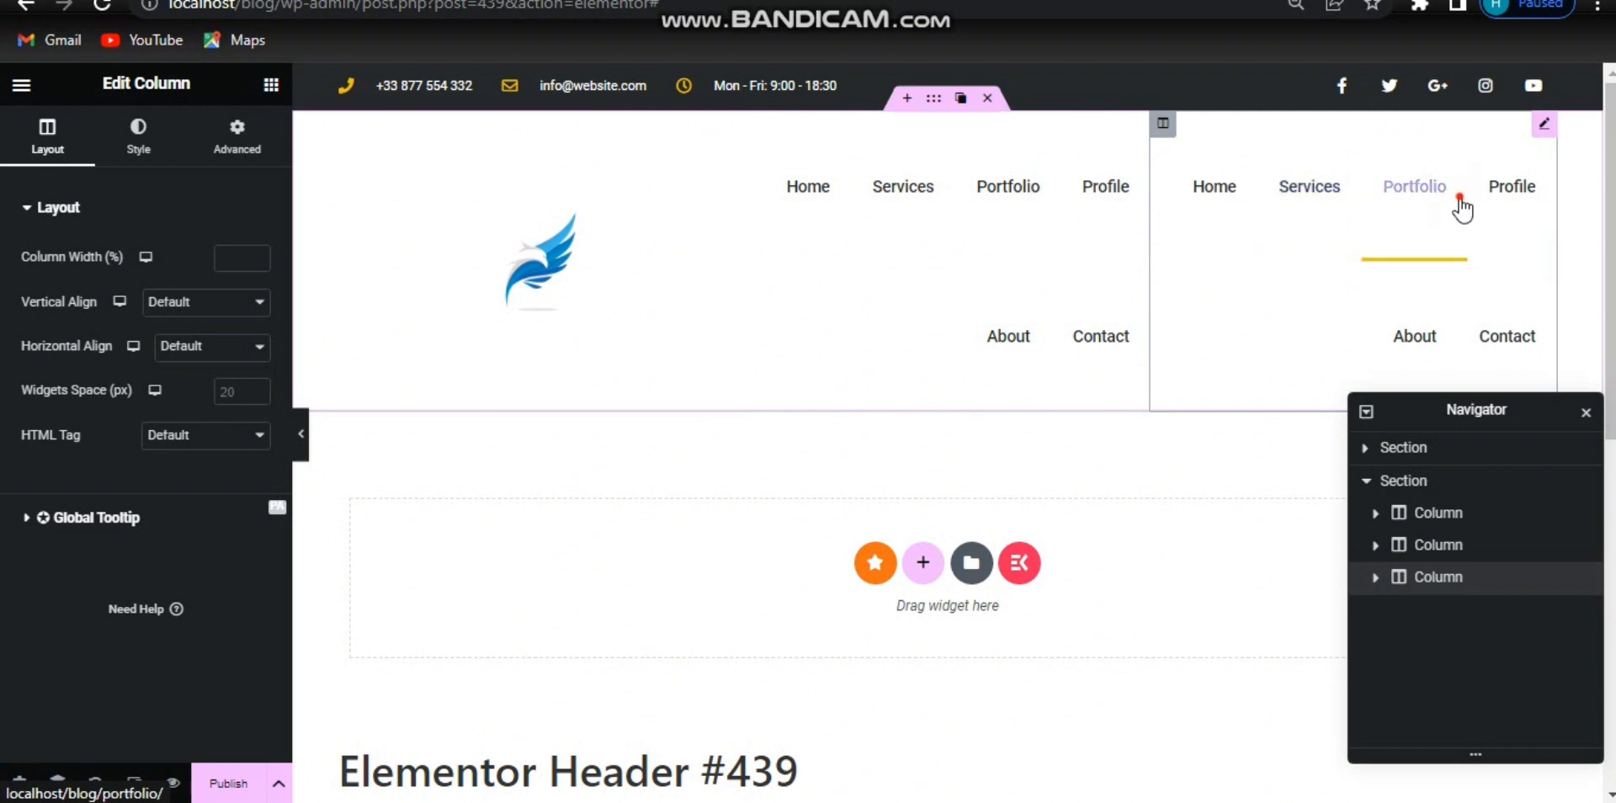
{"action": "left_click", "coordinate": [1544, 128]}
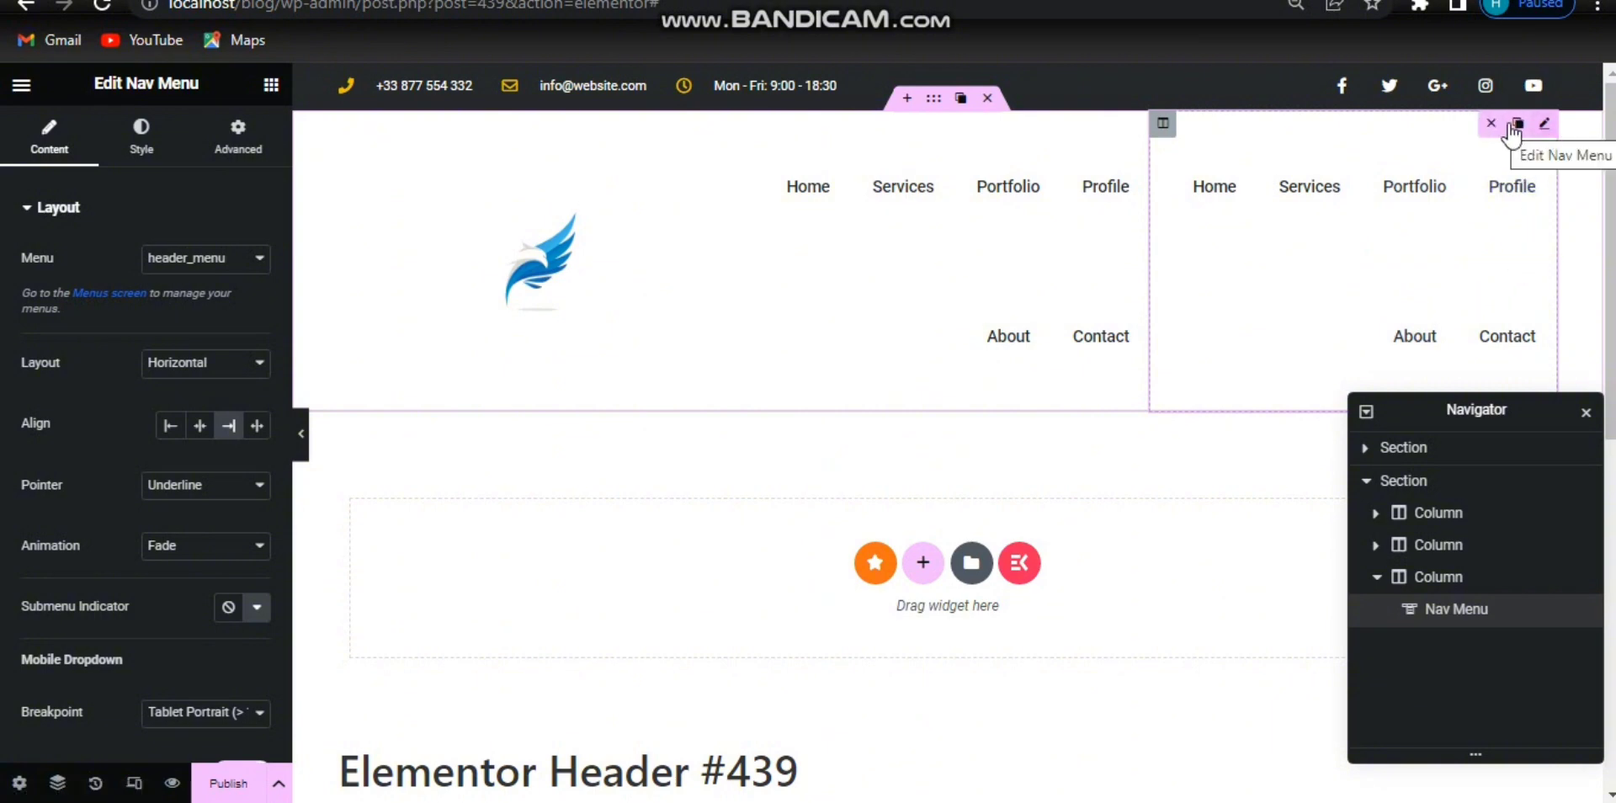
{"action": "left_click", "coordinate": [1490, 125]}
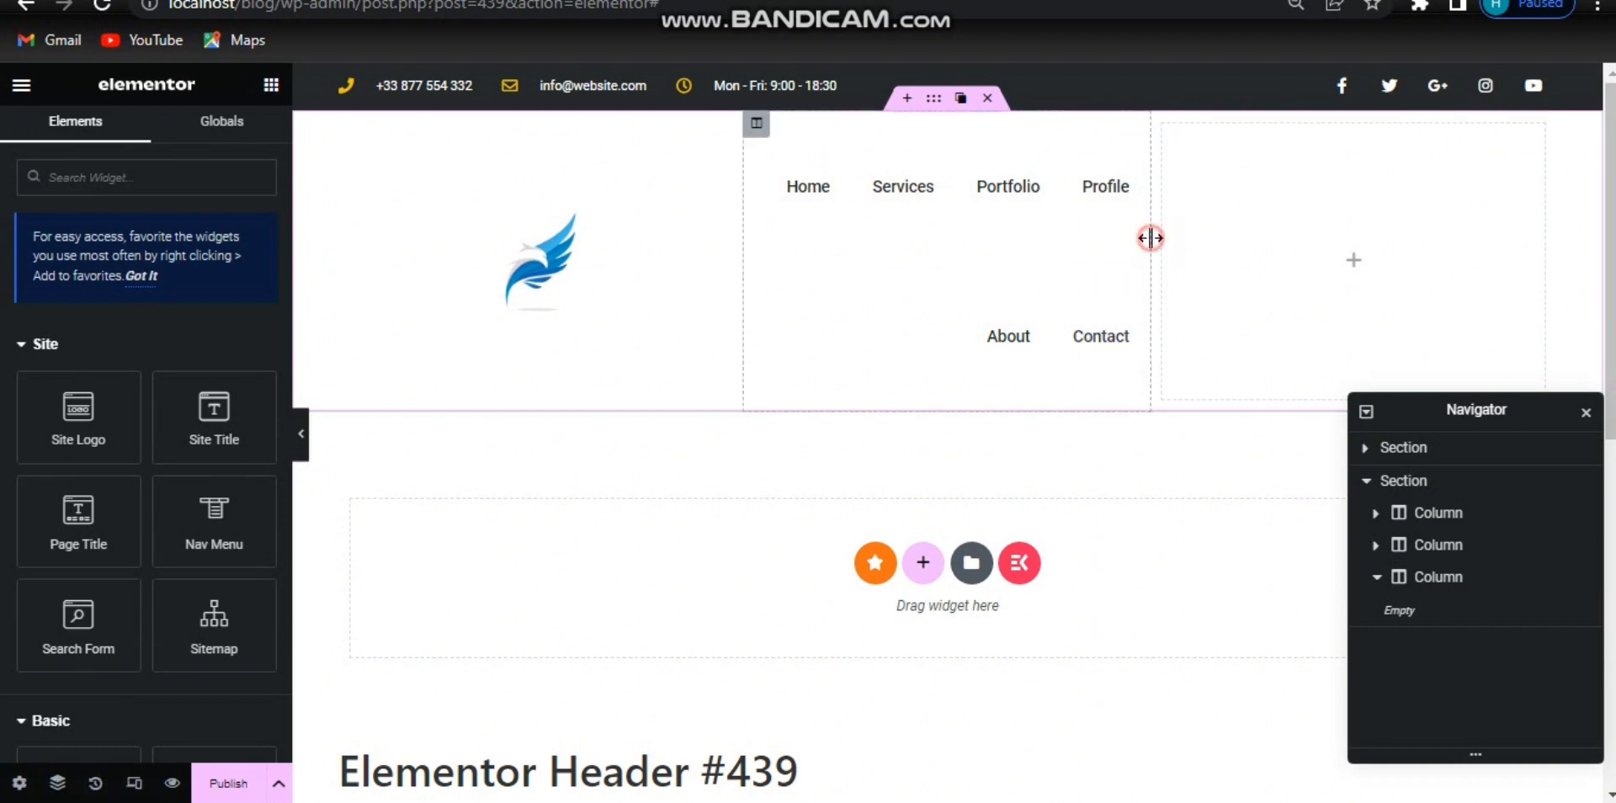
Widen the menu column until all its items fit on one line, and set the logo column's width to 11%.
{"action": "left_click_drag", "start_coordinate": [1152, 238], "coordinate": [1335, 239]}
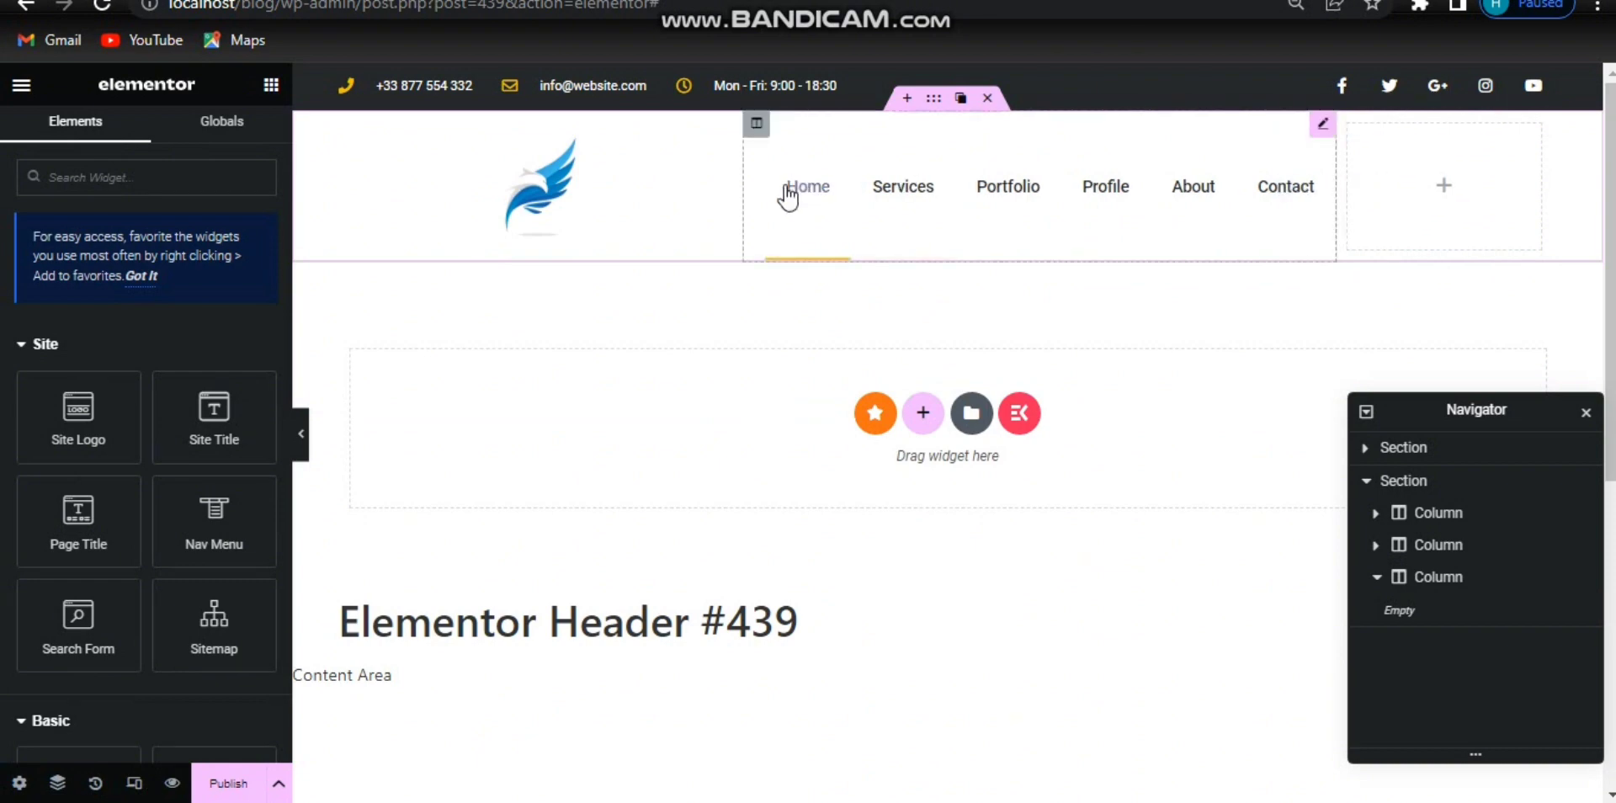
{"action": "left_click", "coordinate": [351, 128]}
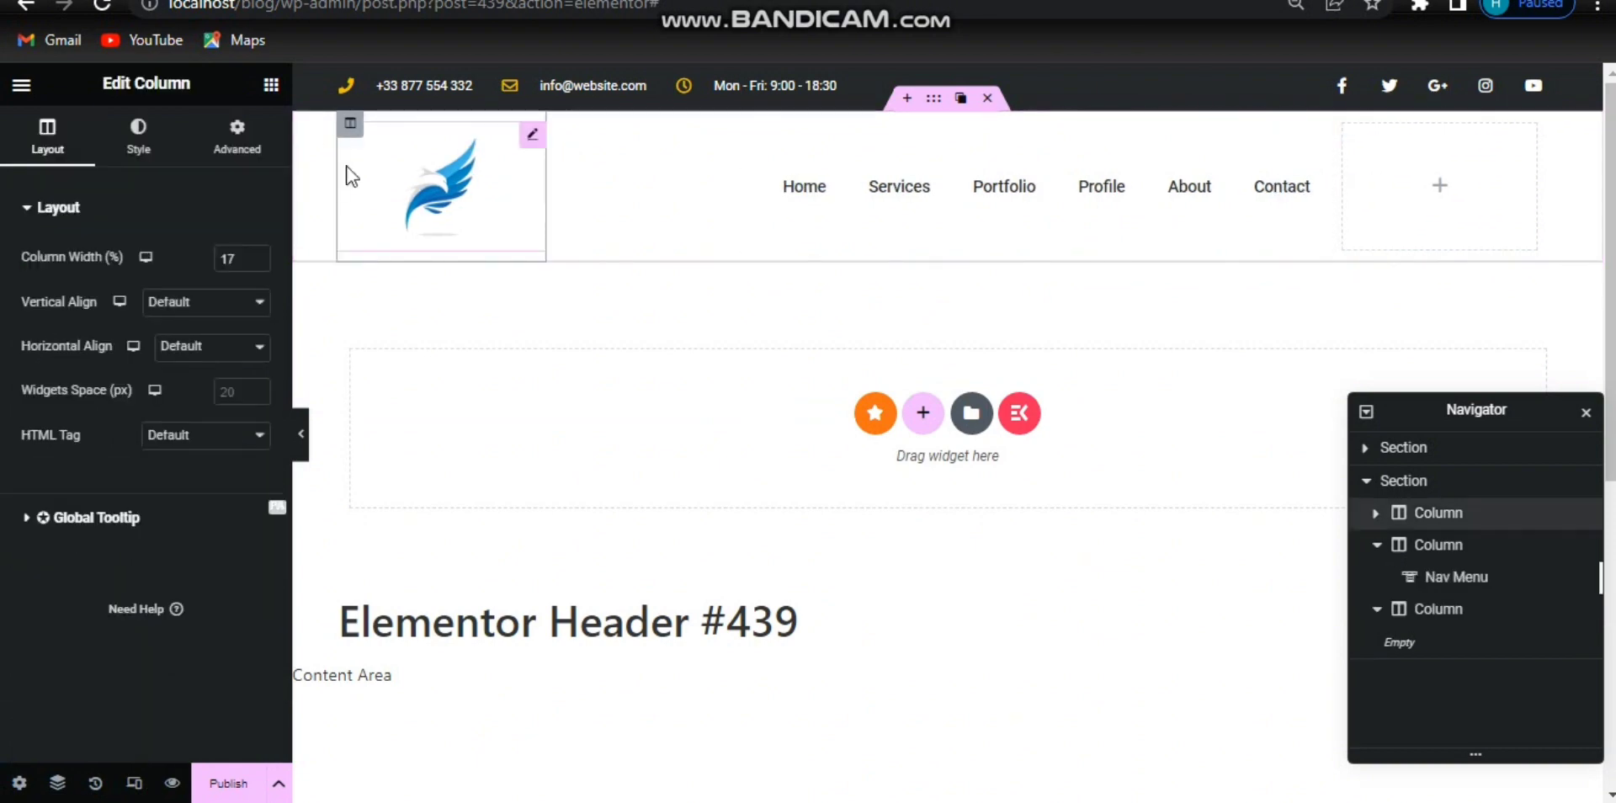
{"action": "left_click", "coordinate": [250, 260]}
{"action": "key", "text": "Down"}
{"action": "key", "text": "Down"}
{"action": "key", "text": "Down"}
{"action": "key", "text": "Down"}
{"action": "key", "text": "Down"}
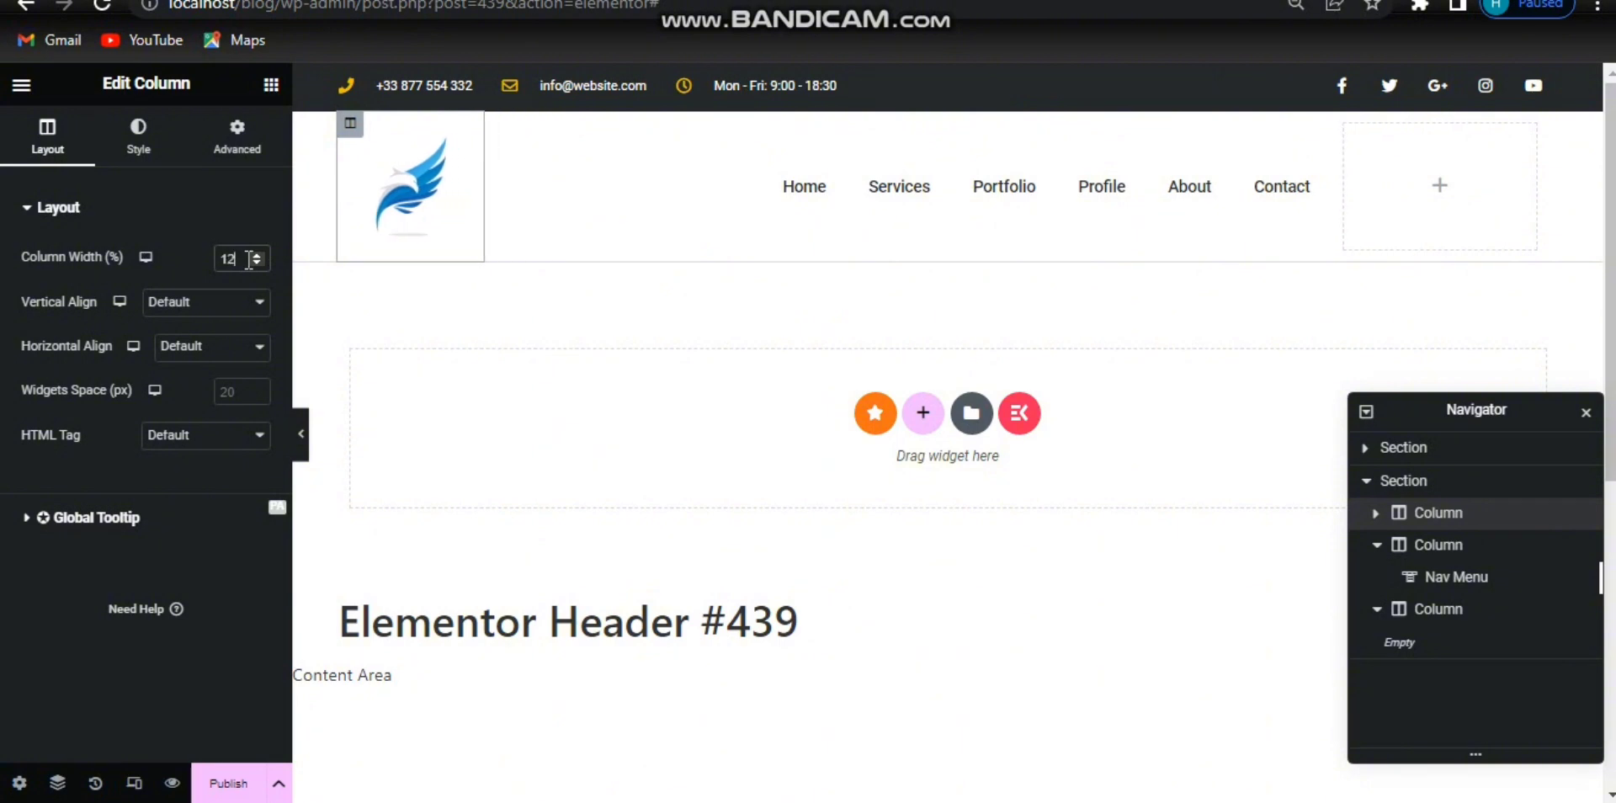
{"action": "key", "text": "Down"}
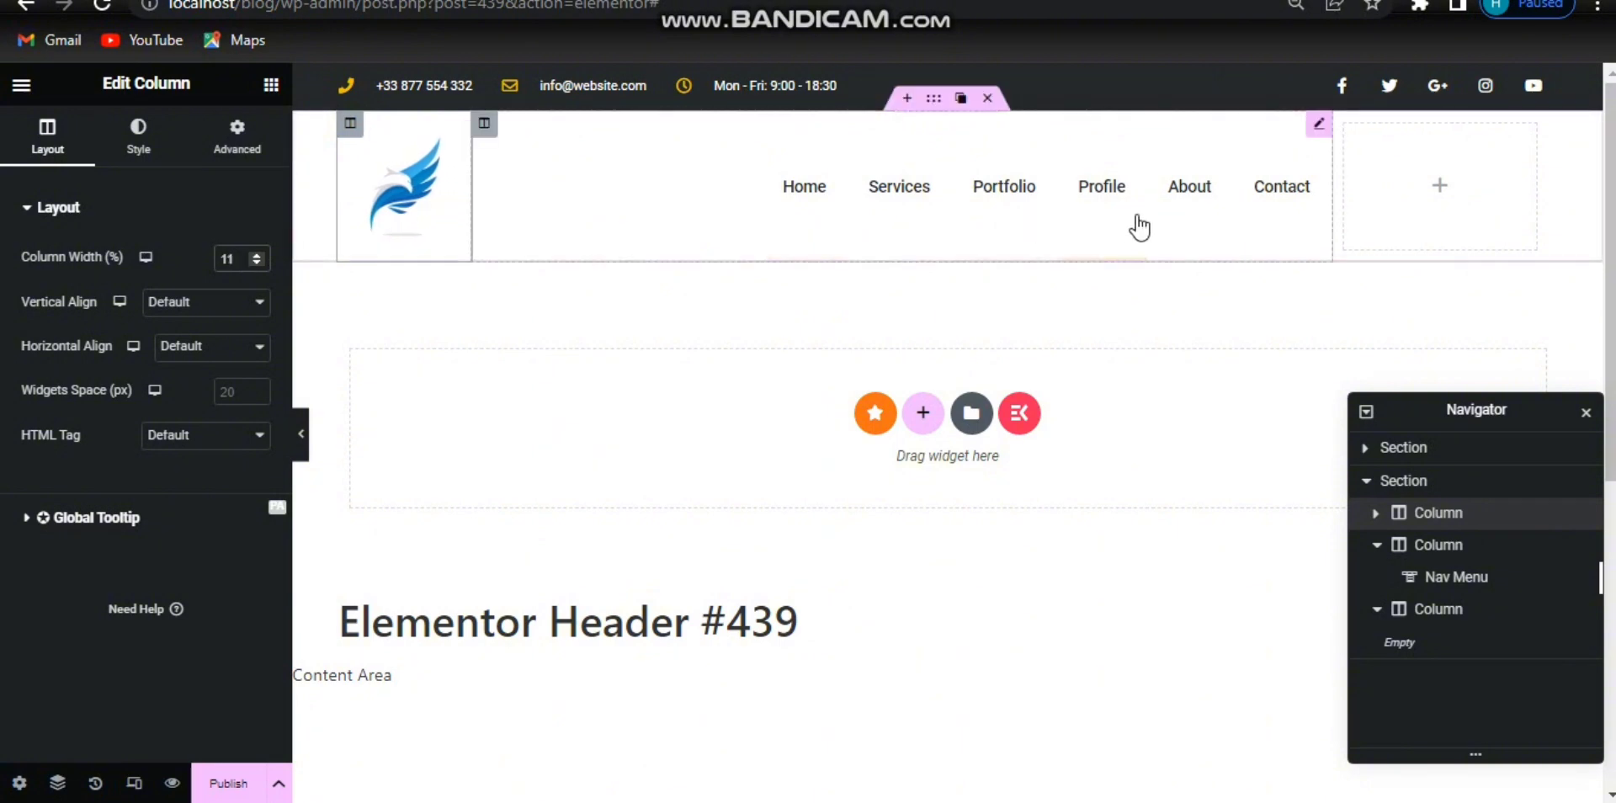
Choose header_menu as the menu of the Nav Menu widget and align its items to the centre.
{"action": "left_click", "coordinate": [1069, 215]}
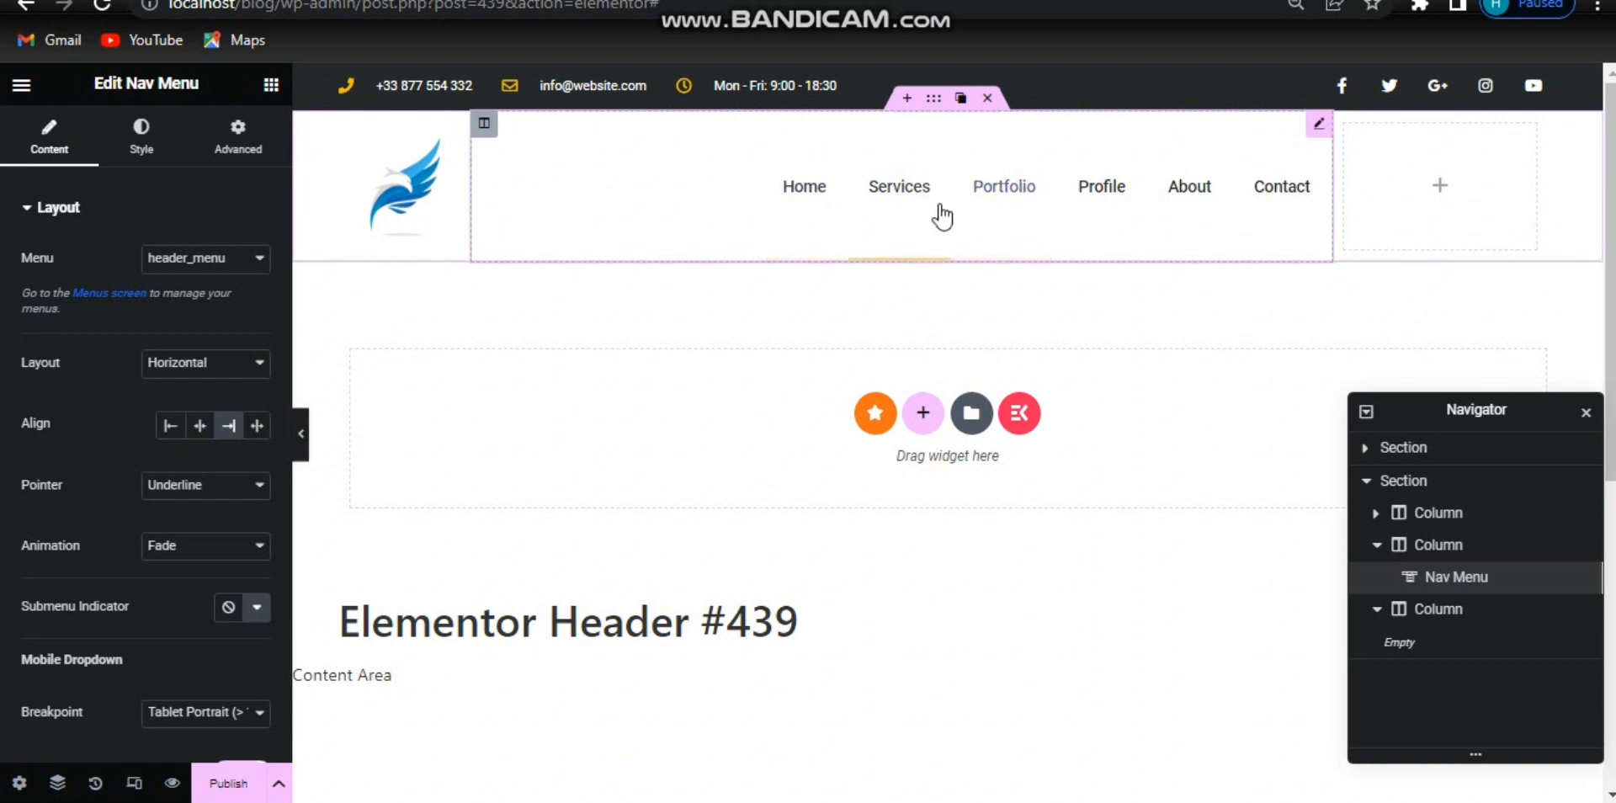
{"action": "left_click", "coordinate": [192, 268]}
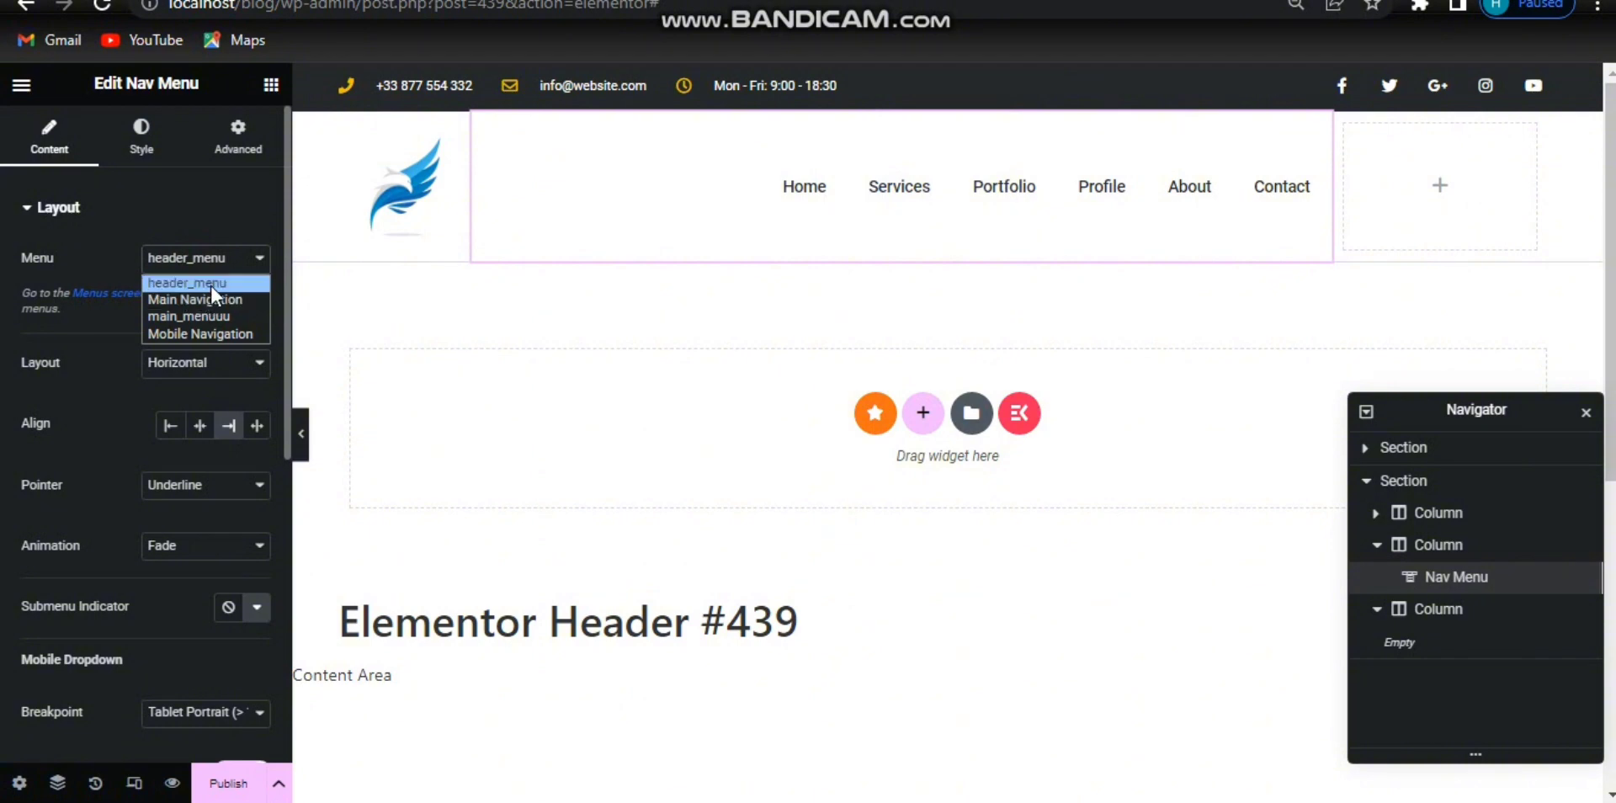
{"action": "left_click", "coordinate": [210, 283]}
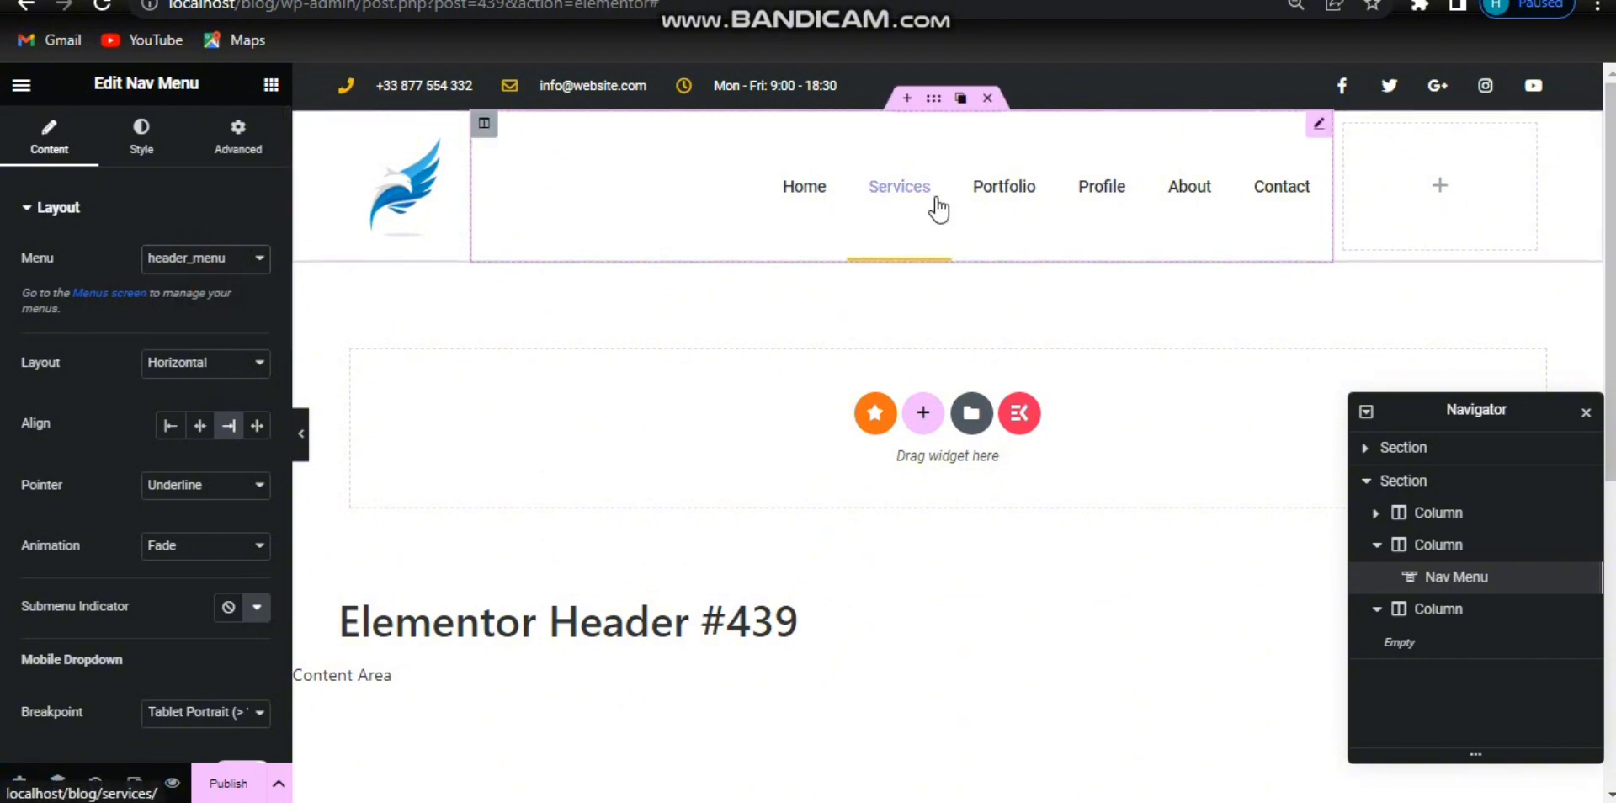
{"action": "left_click", "coordinate": [208, 258]}
{"action": "left_click", "coordinate": [219, 283]}
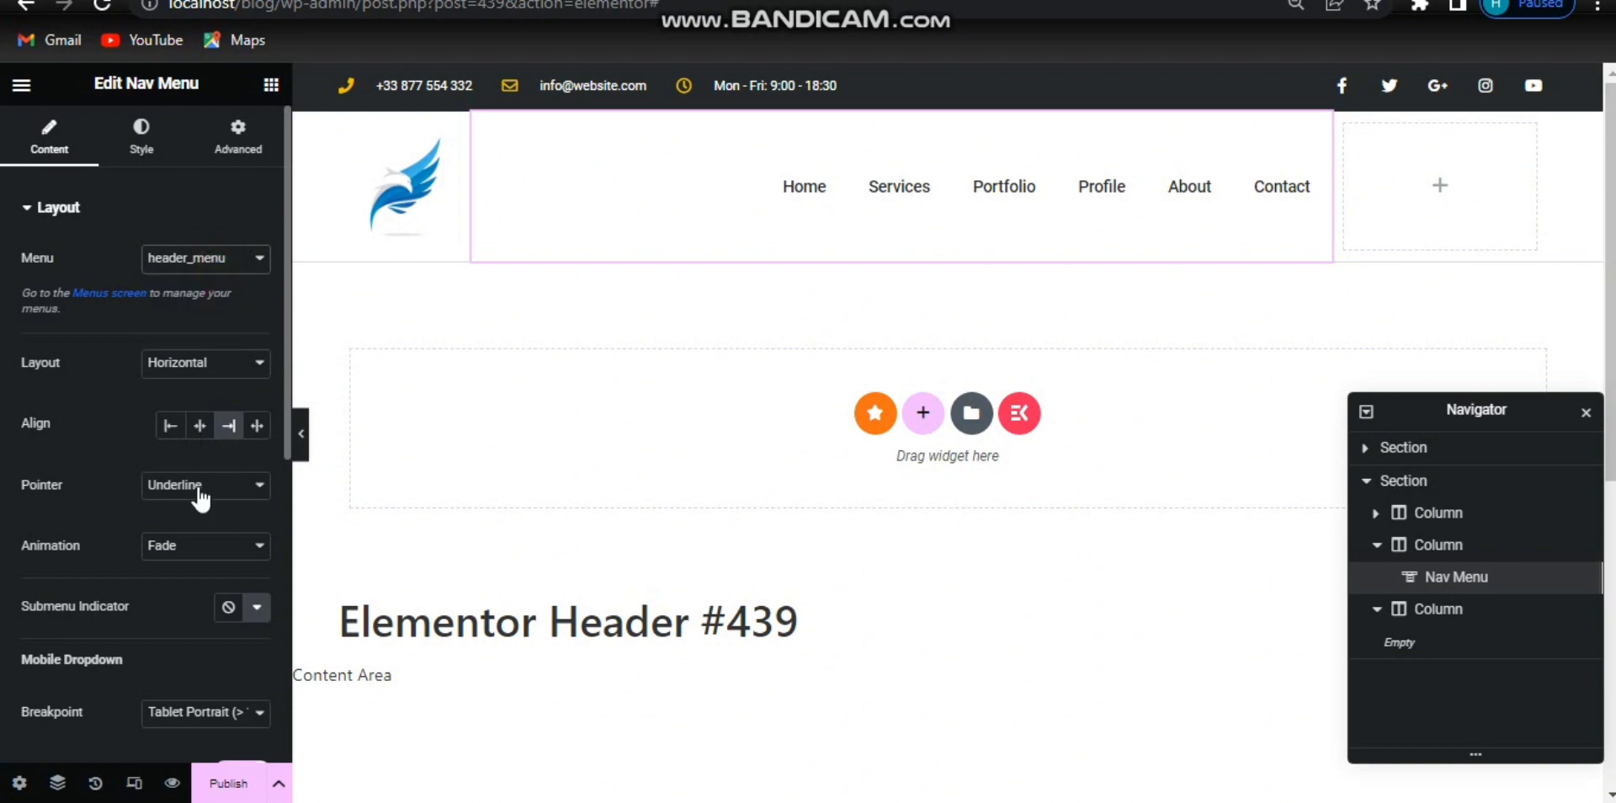
{"action": "left_click", "coordinate": [200, 426]}
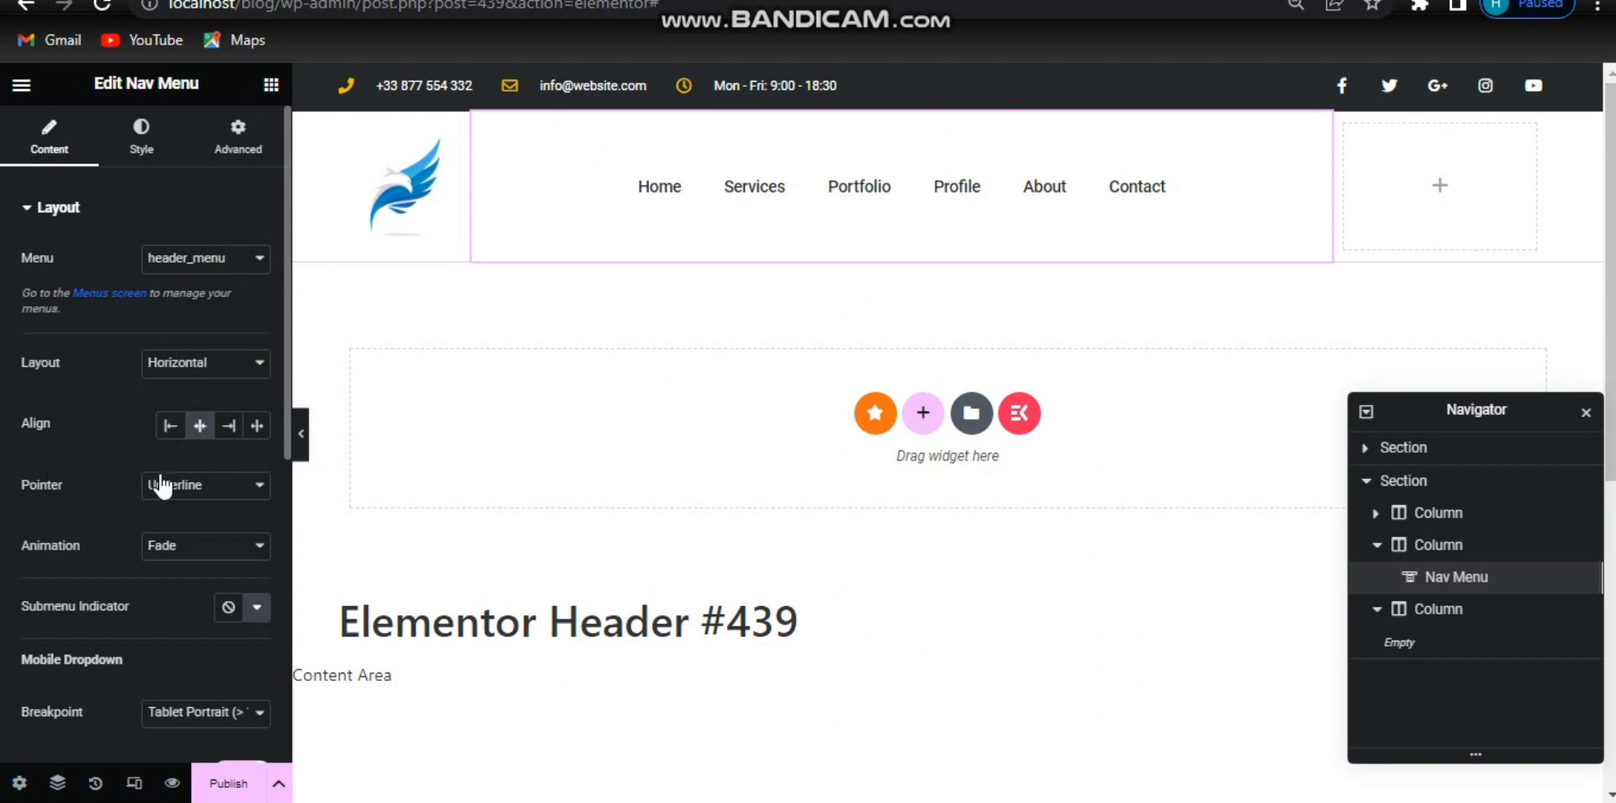
Set the Nav Menu's pointer to Text with the Float animation.
{"action": "left_click", "coordinate": [235, 490]}
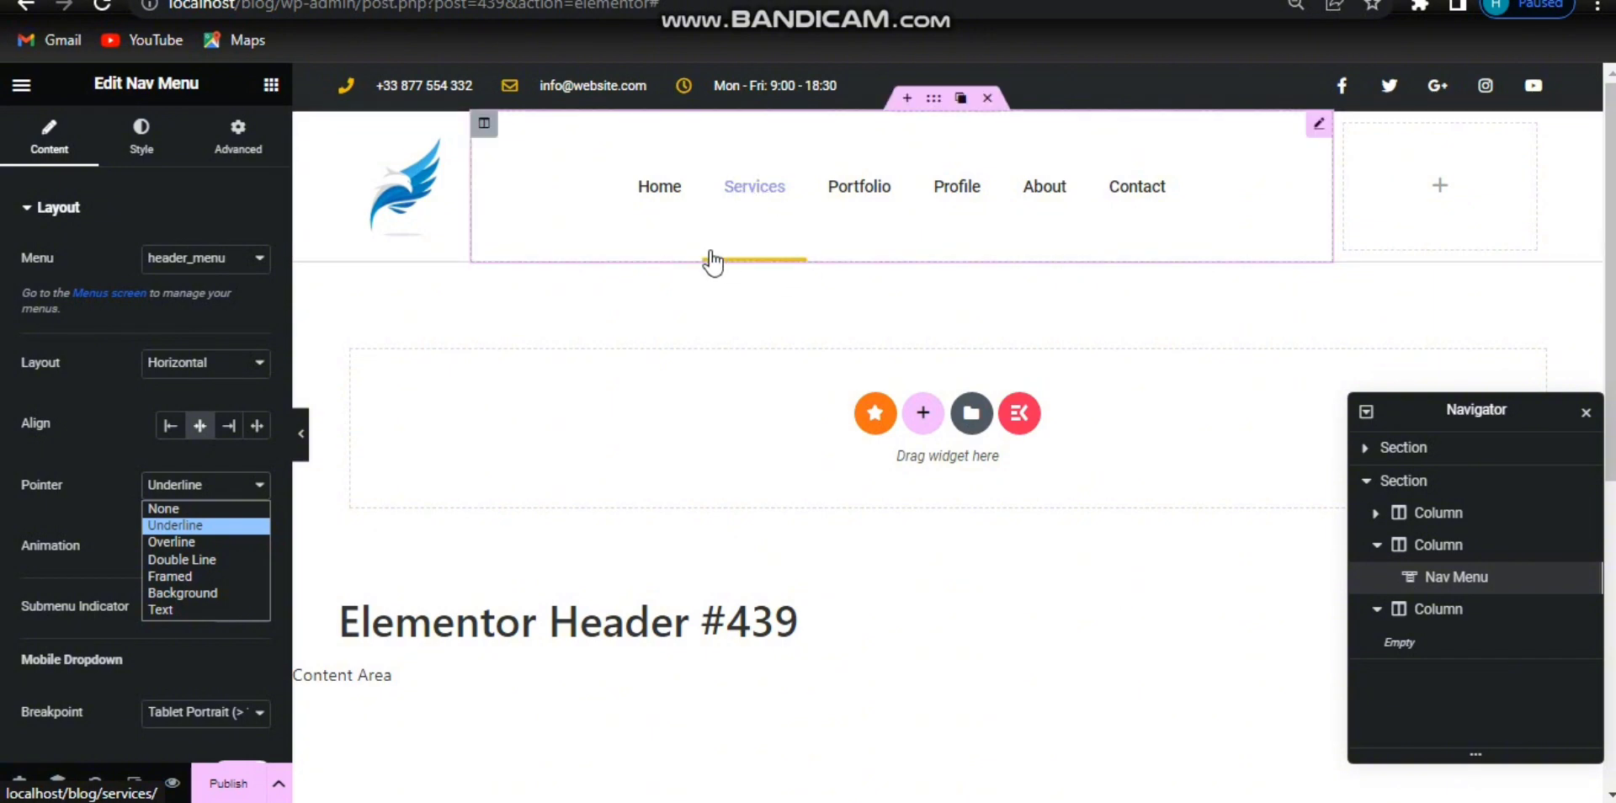
{"action": "left_click", "coordinate": [210, 591]}
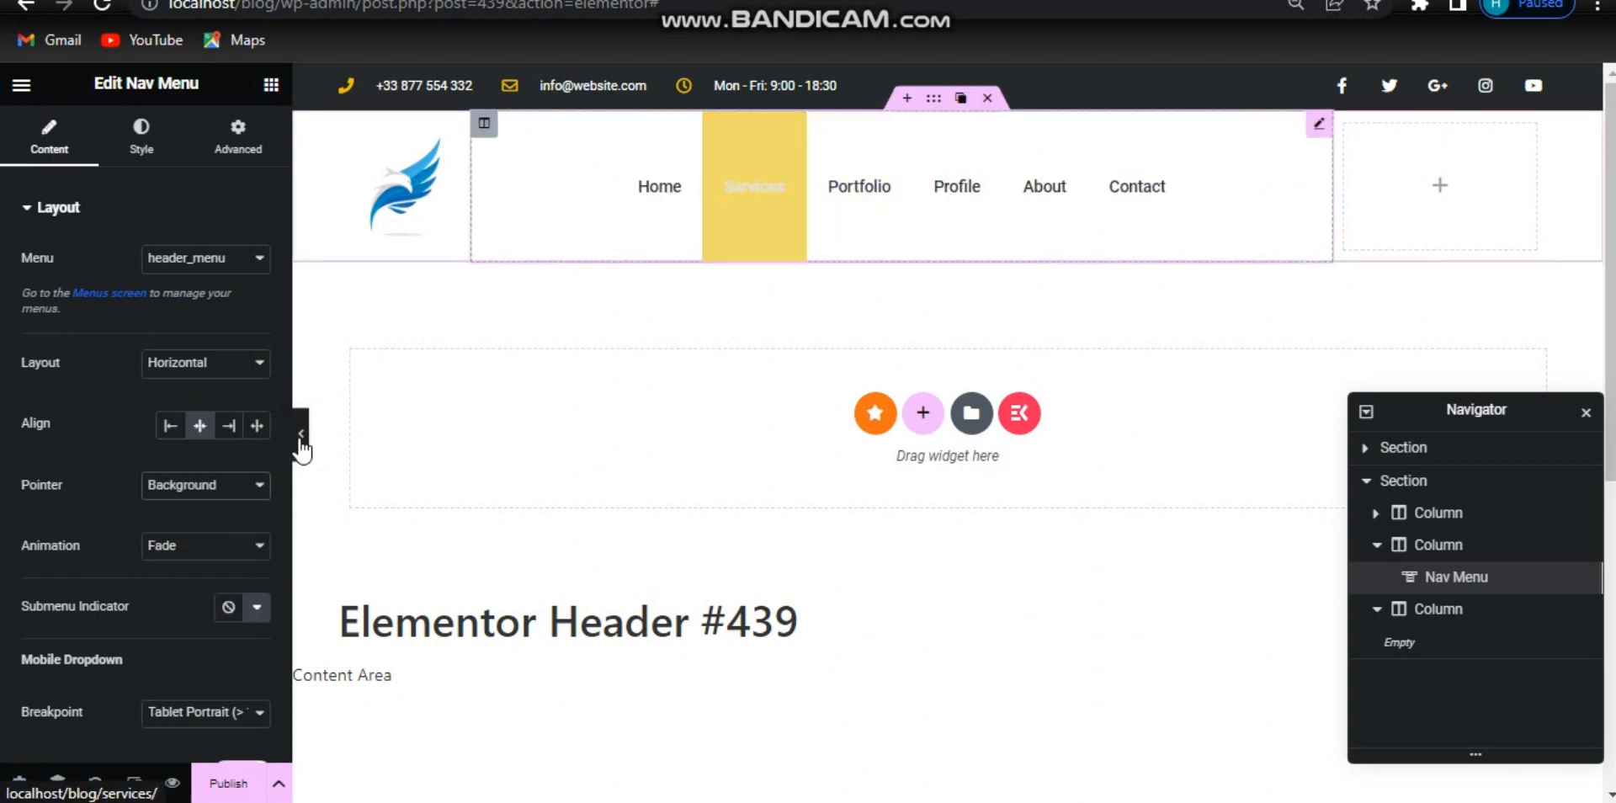
{"action": "left_click", "coordinate": [234, 489]}
{"action": "left_click", "coordinate": [170, 607]}
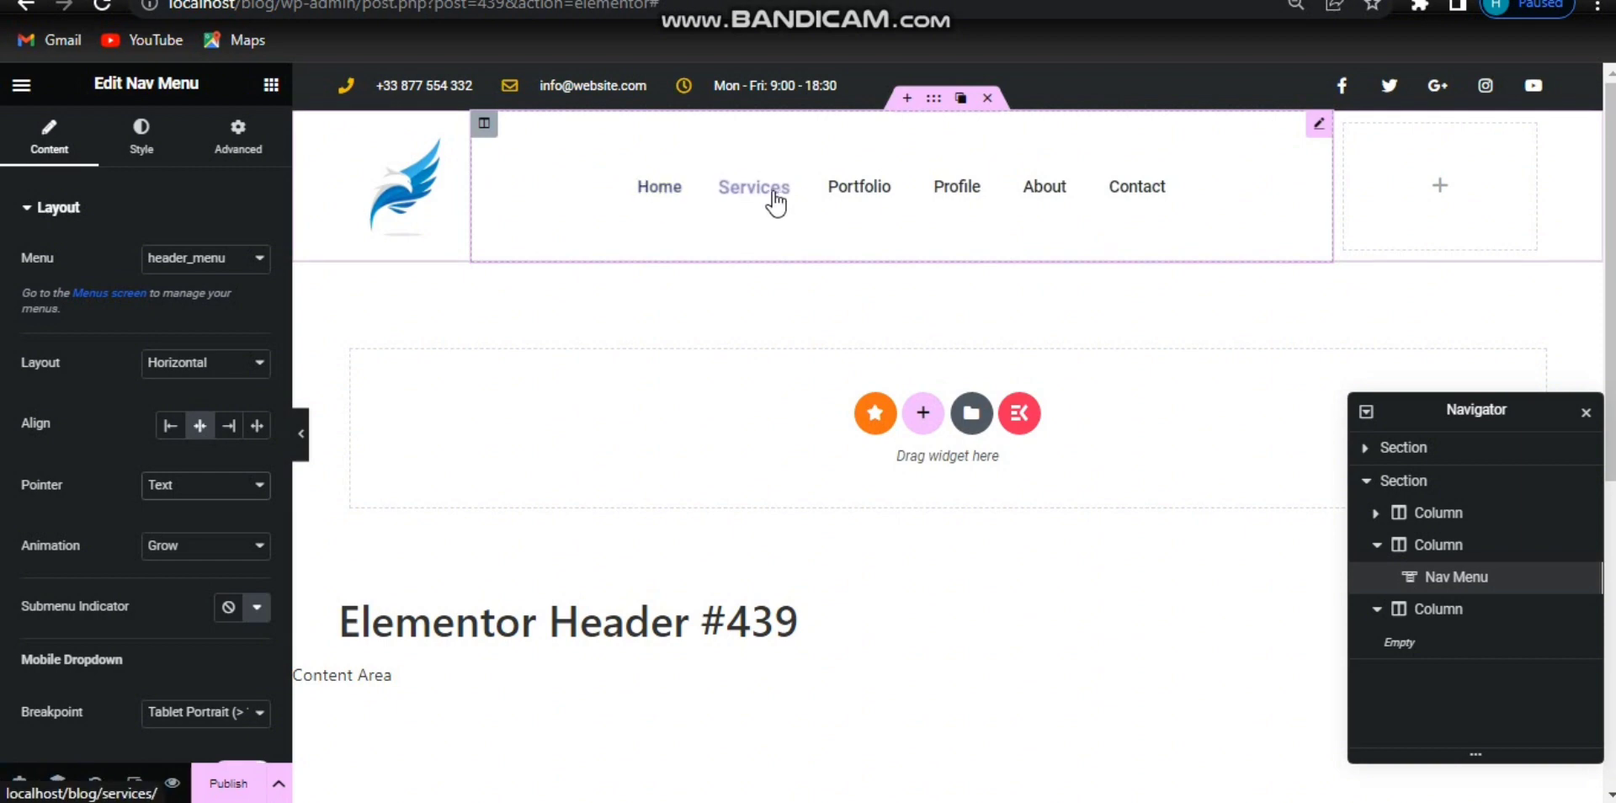
{"action": "left_click", "coordinate": [214, 548]}
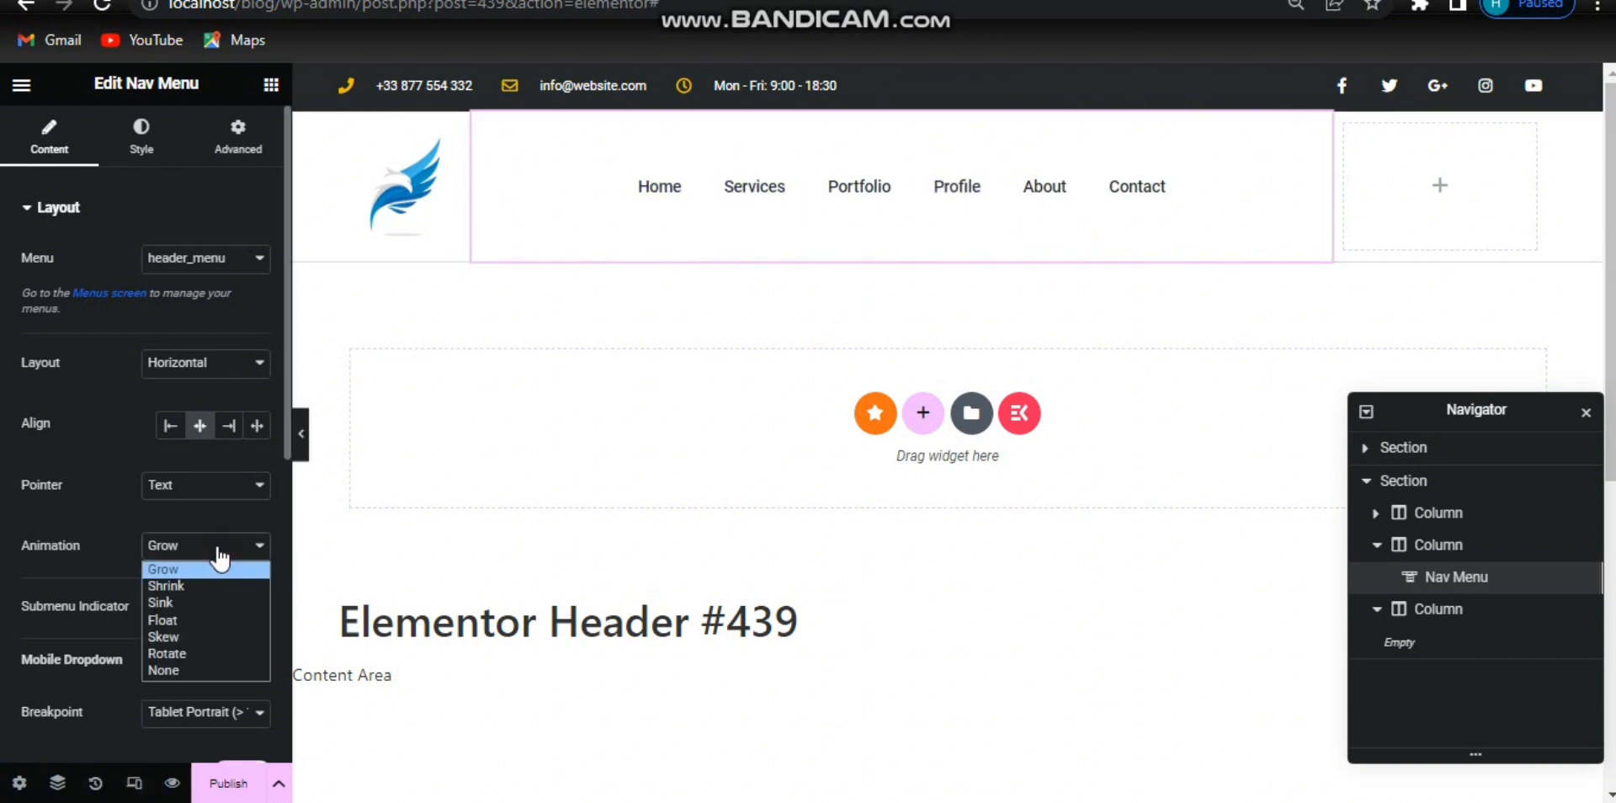
{"action": "left_click", "coordinate": [189, 619]}
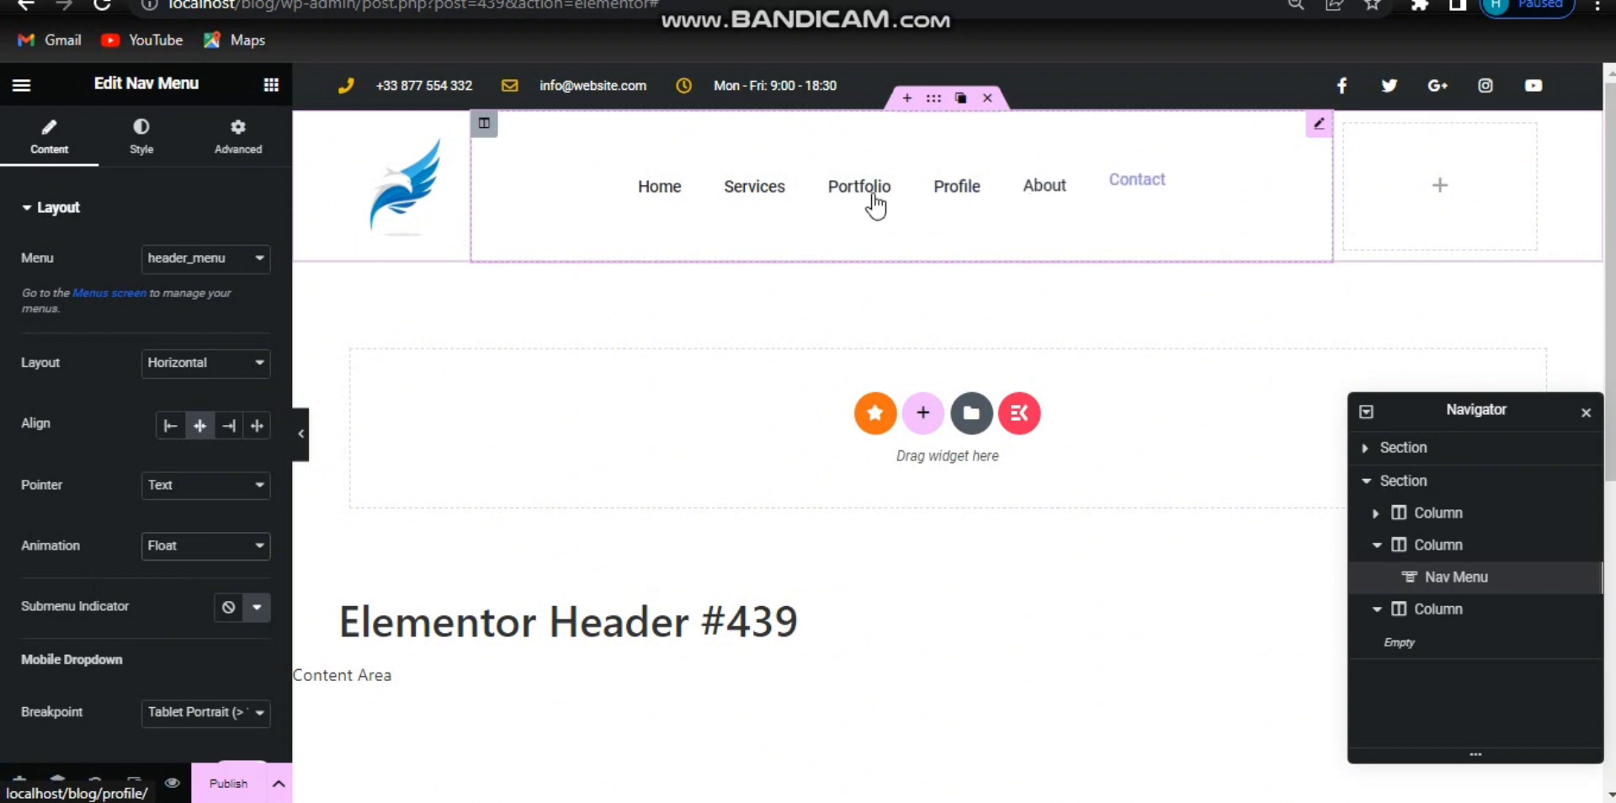
Set the logo and menu section's height to Min Height with a minimum of 70 px.
{"action": "left_click", "coordinate": [934, 99]}
{"action": "left_click", "coordinate": [206, 414]}
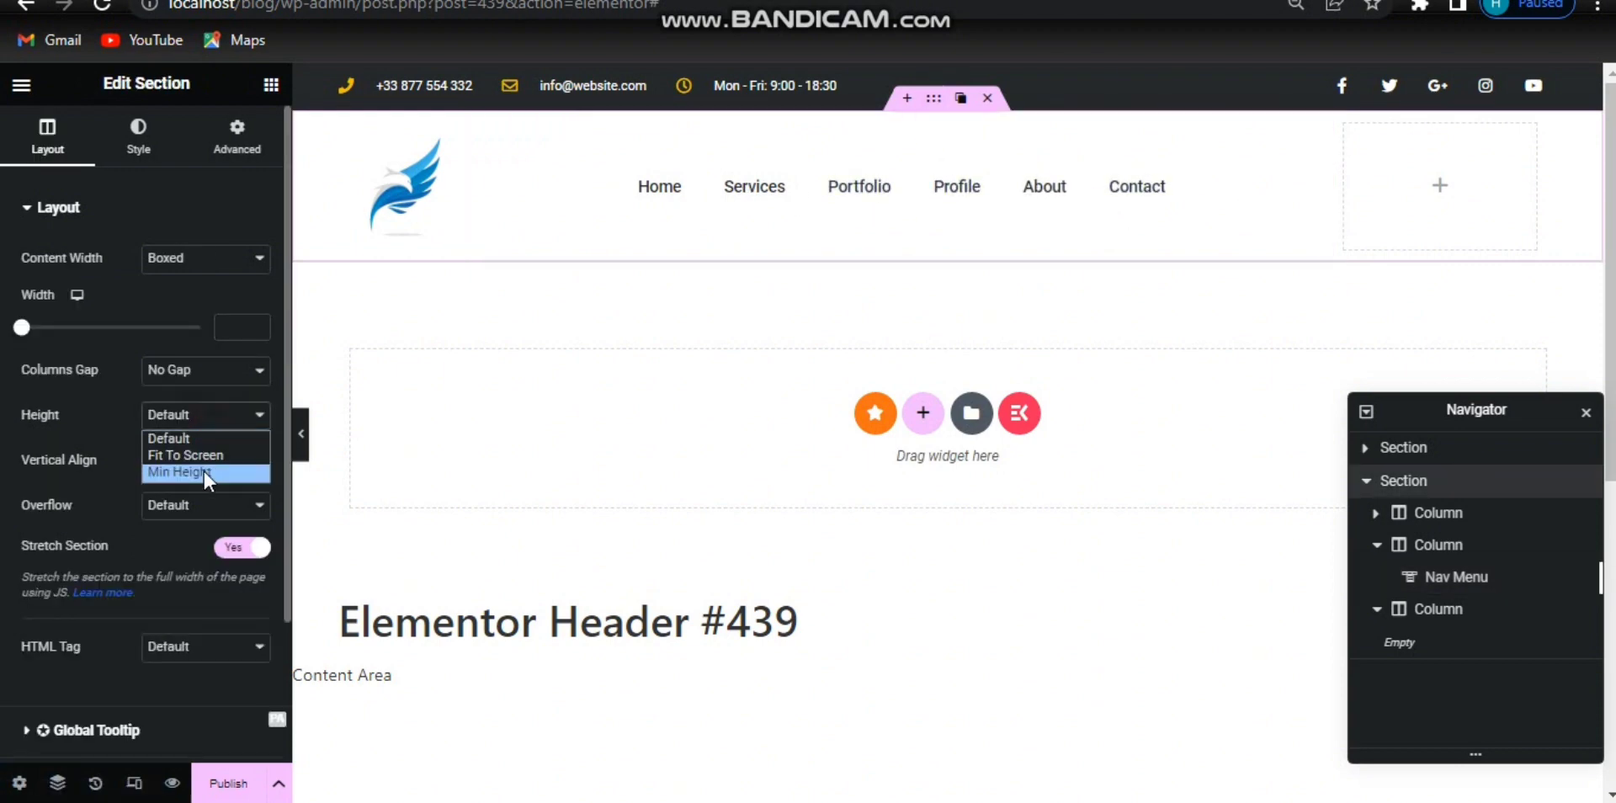
{"action": "left_click", "coordinate": [204, 471]}
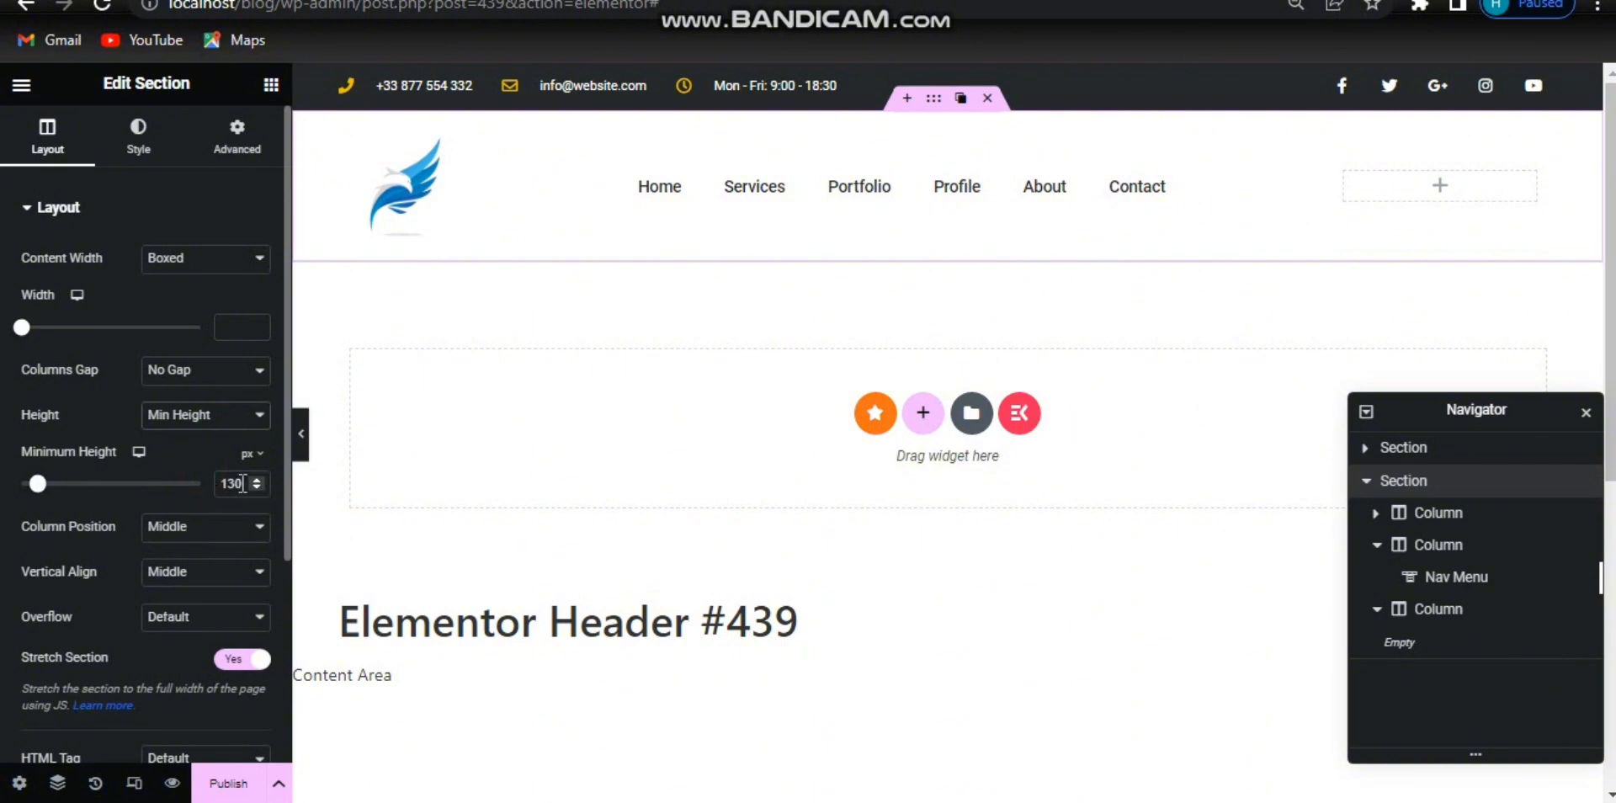
{"action": "left_click_drag", "start_coordinate": [36, 483], "coordinate": [30, 495]}
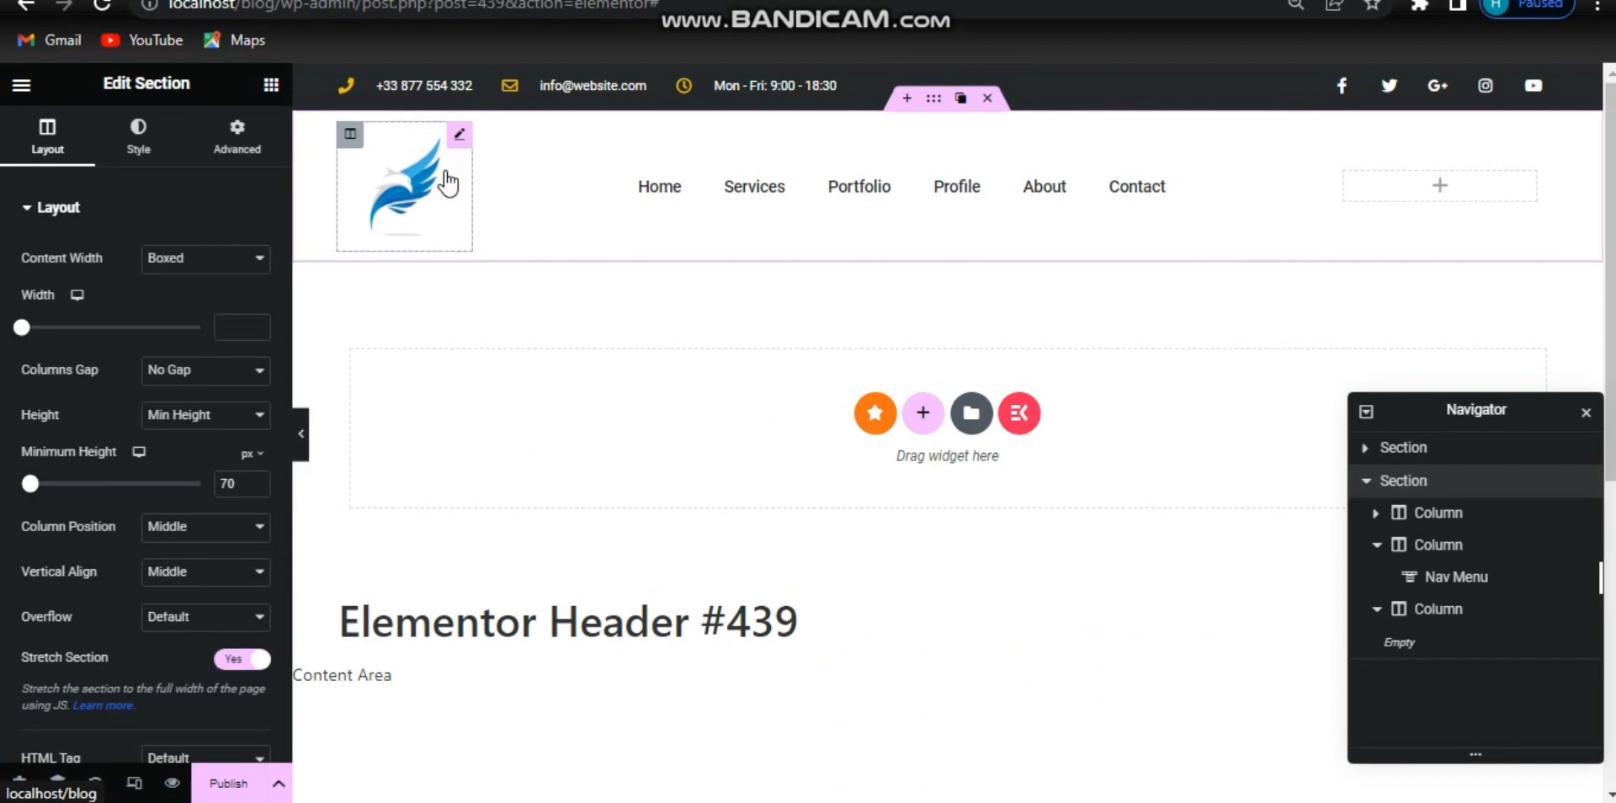
{"action": "left_click", "coordinate": [446, 184]}
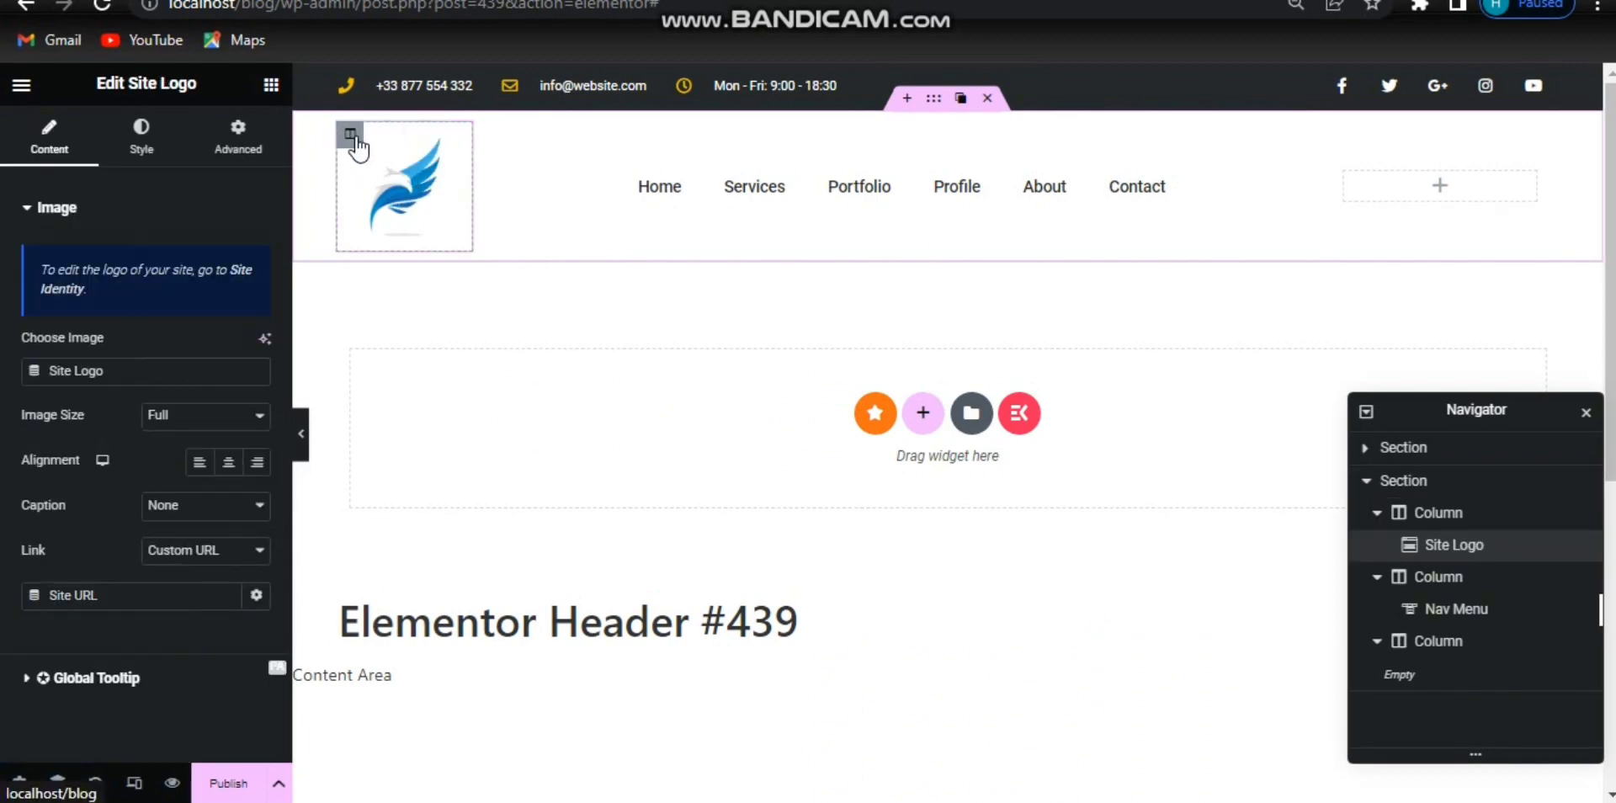
{"action": "left_click", "coordinate": [352, 135]}
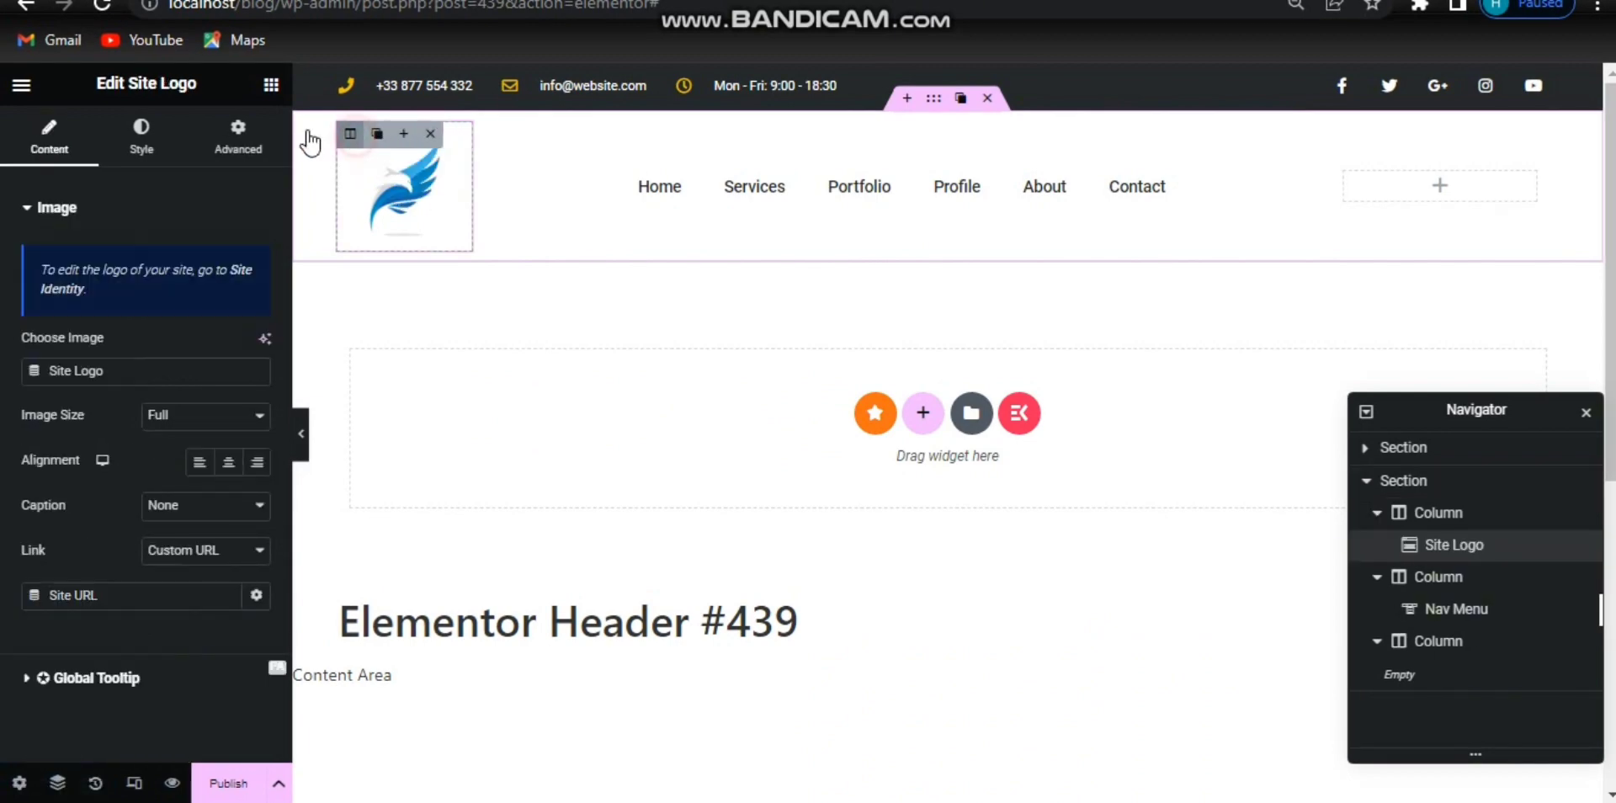
{"action": "left_click", "coordinate": [270, 86]}
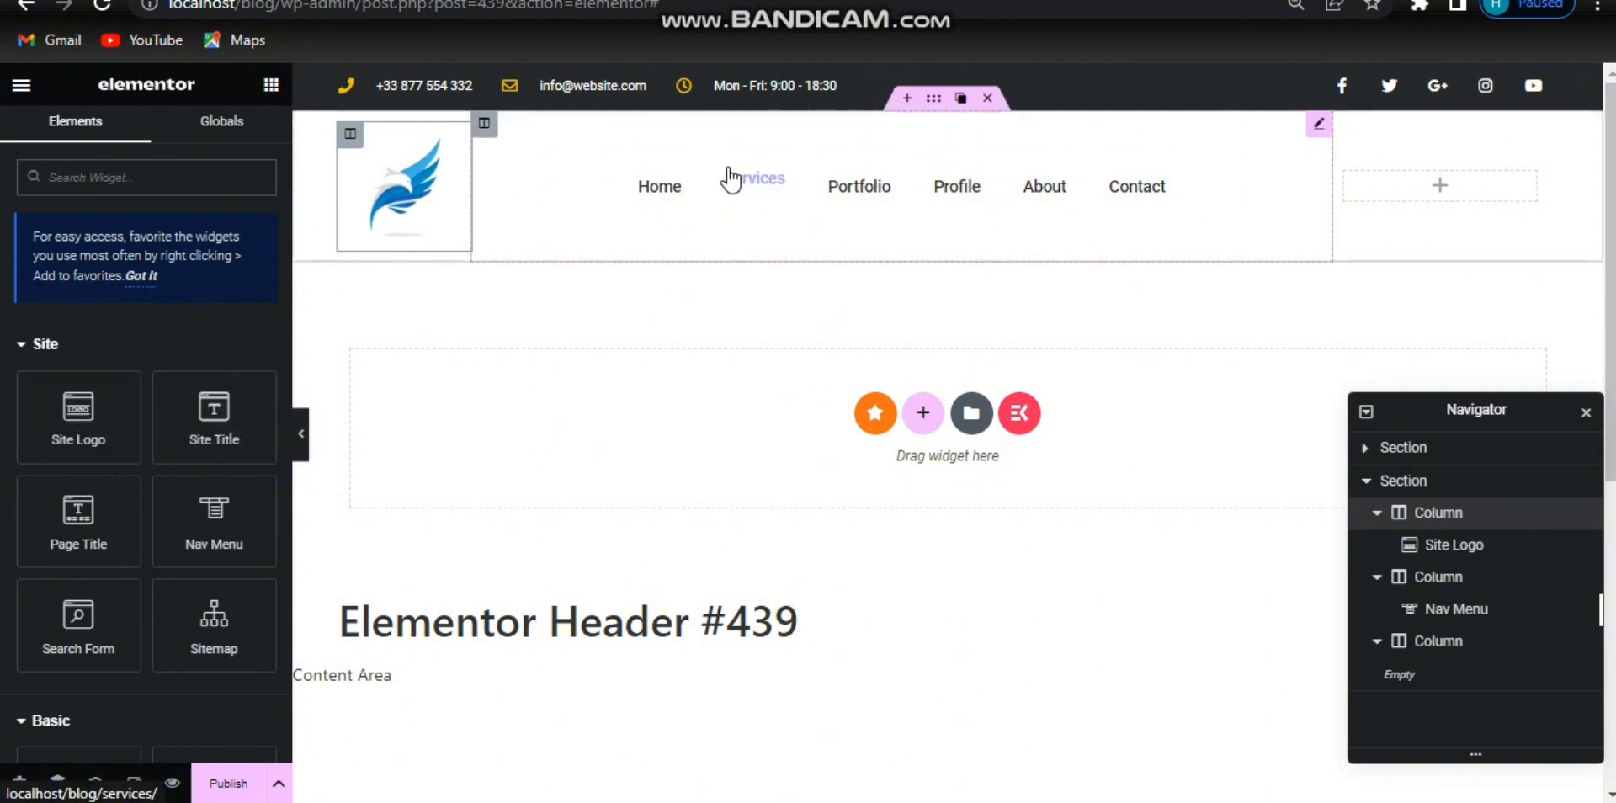
{"action": "left_click", "coordinate": [505, 160]}
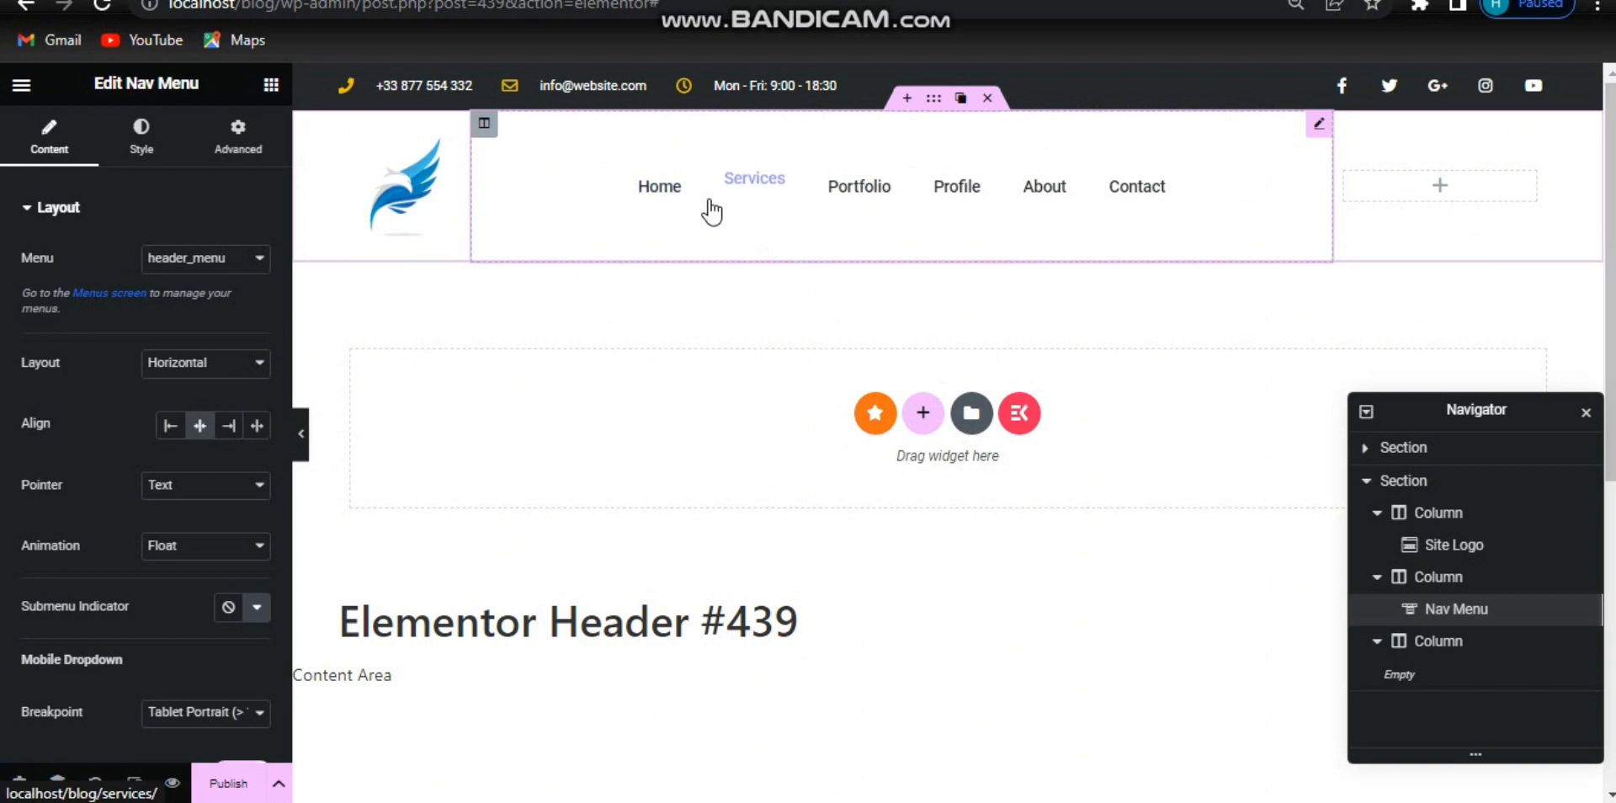
Search the widget library for "nav" and select the Nav Menu widget.
{"action": "left_click", "coordinate": [271, 85]}
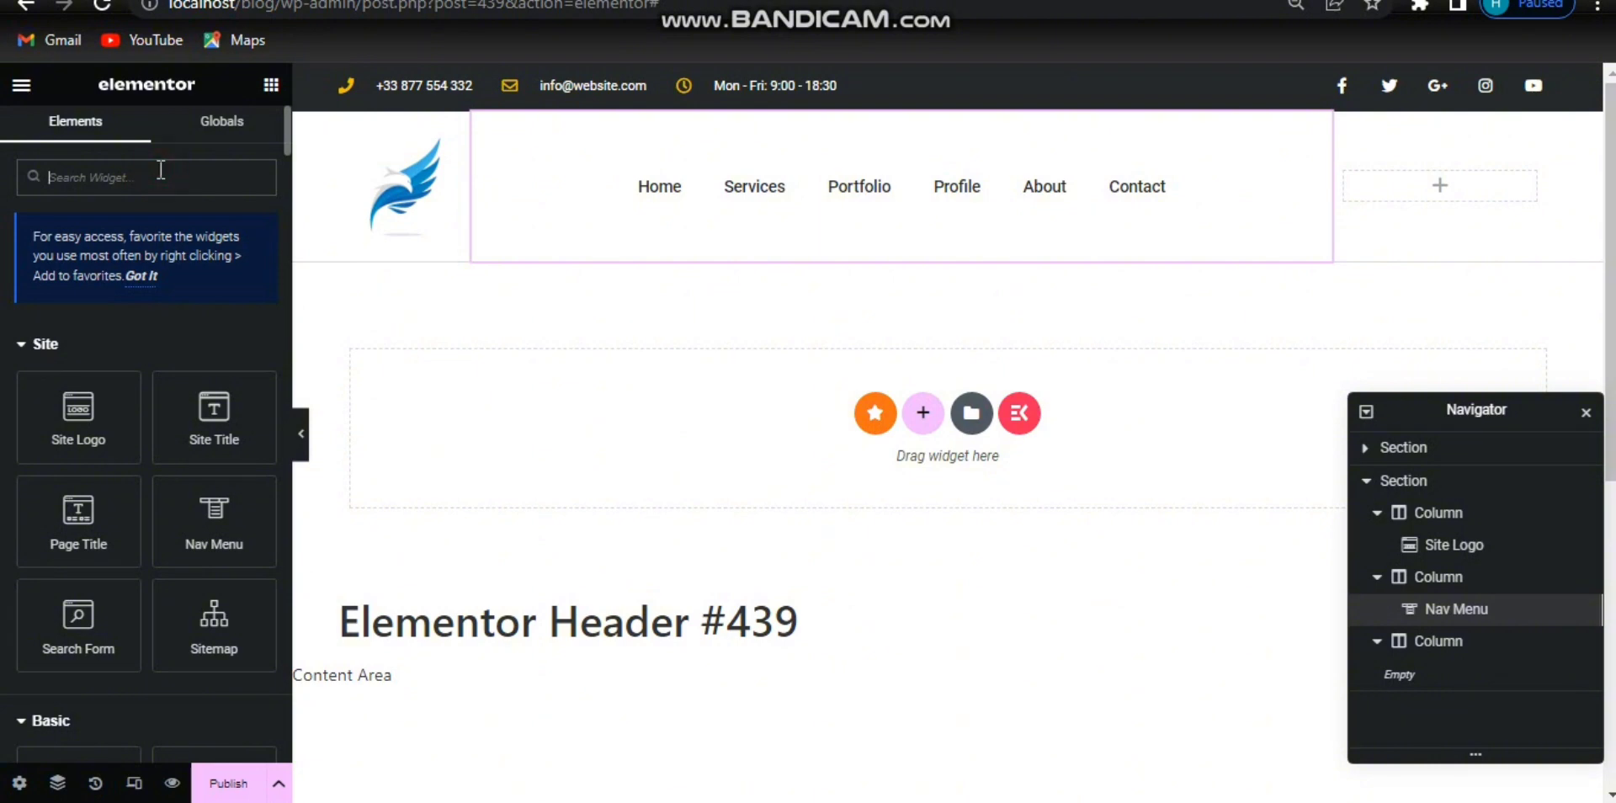
{"action": "type", "text": "nav"}
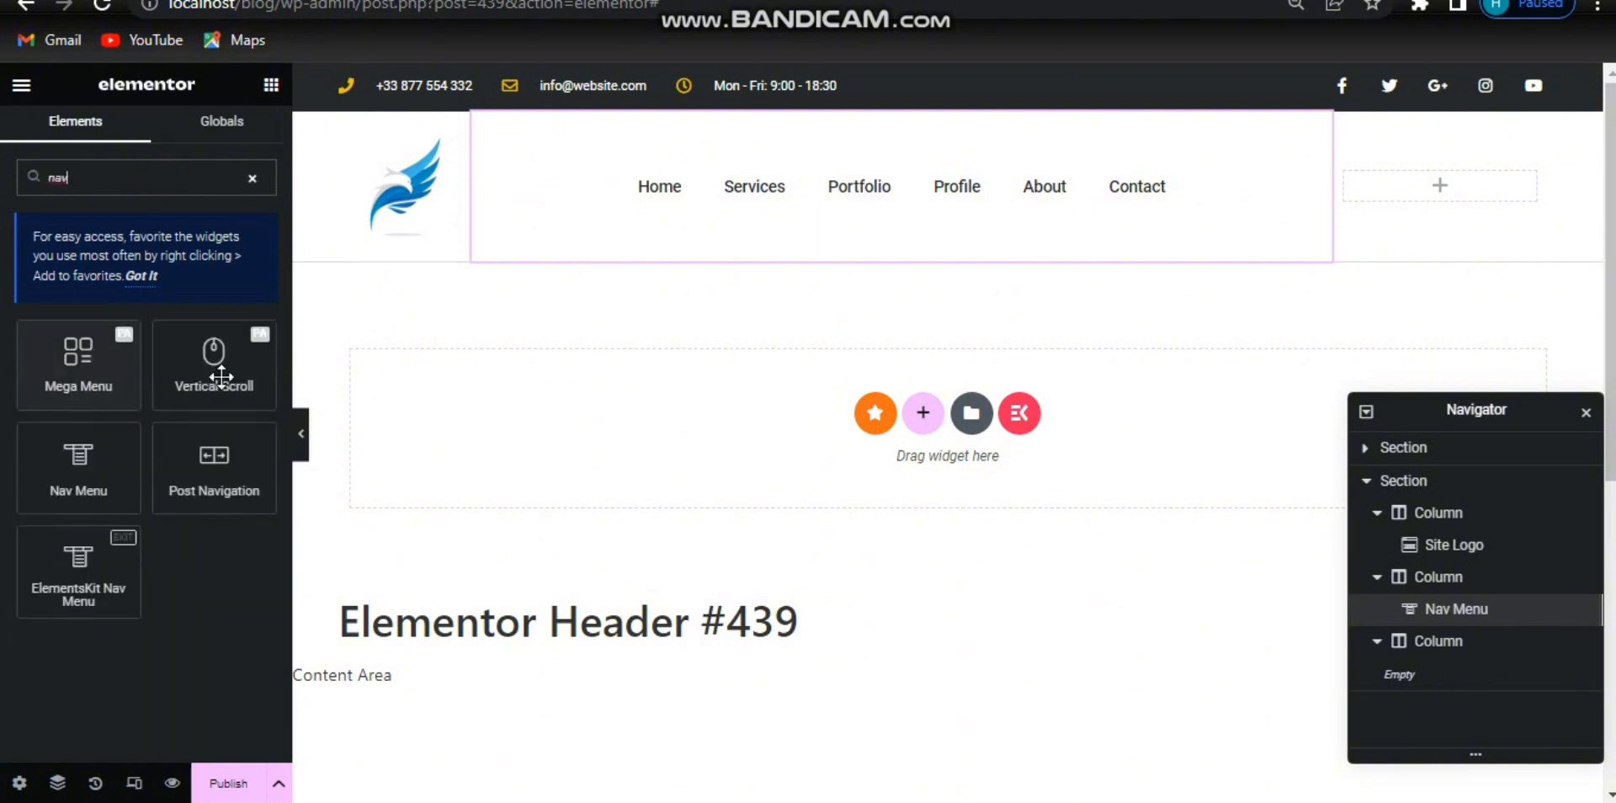
{"action": "left_click", "coordinate": [82, 447]}
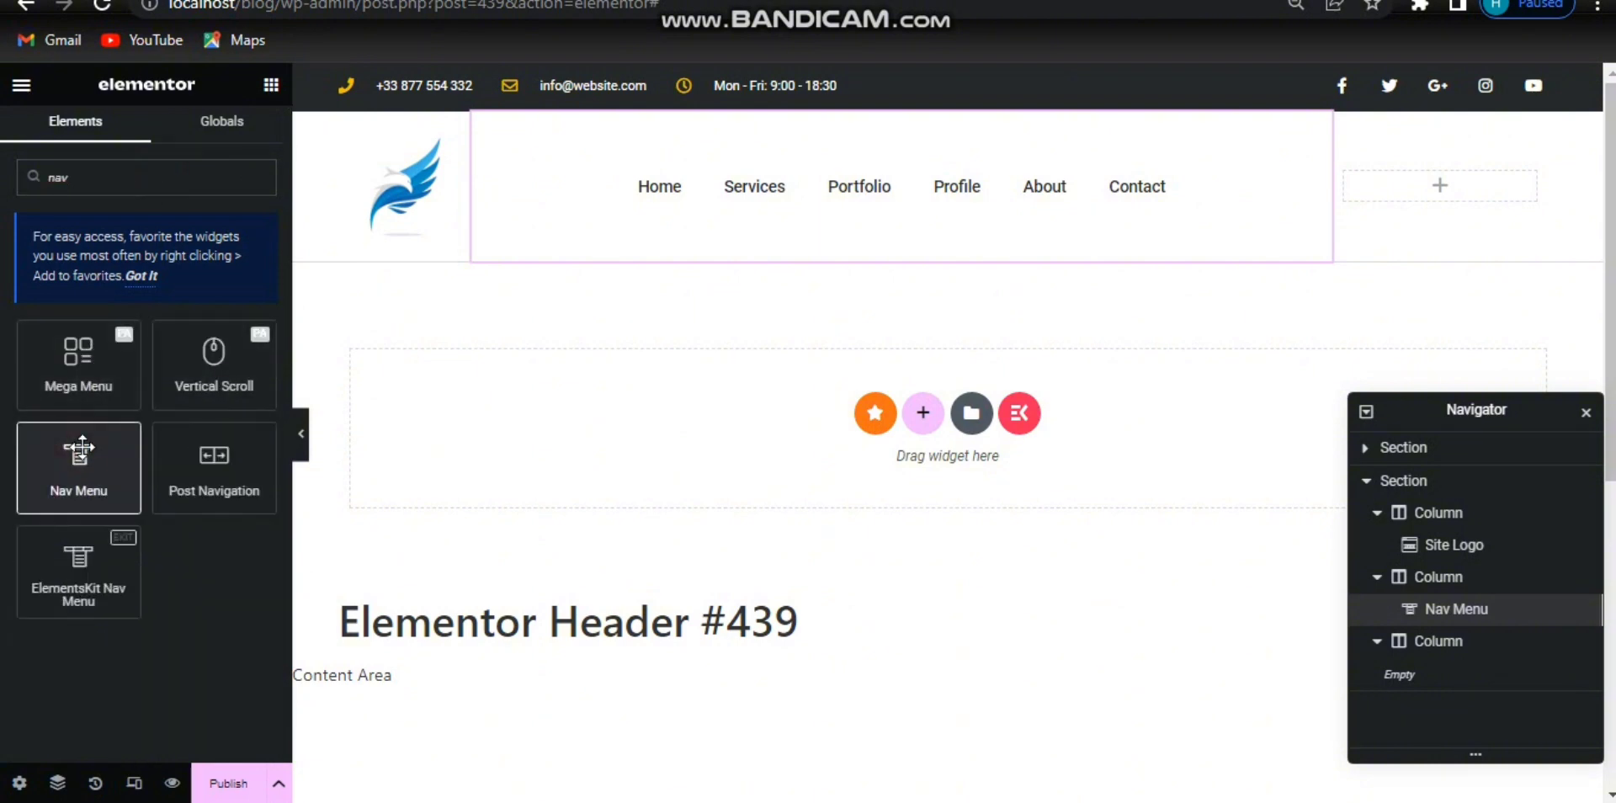
Add a second Nav Menu widget below the existing menu in the middle column and delete it again.
{"action": "left_click_drag", "start_coordinate": [81, 447], "coordinate": [724, 188]}
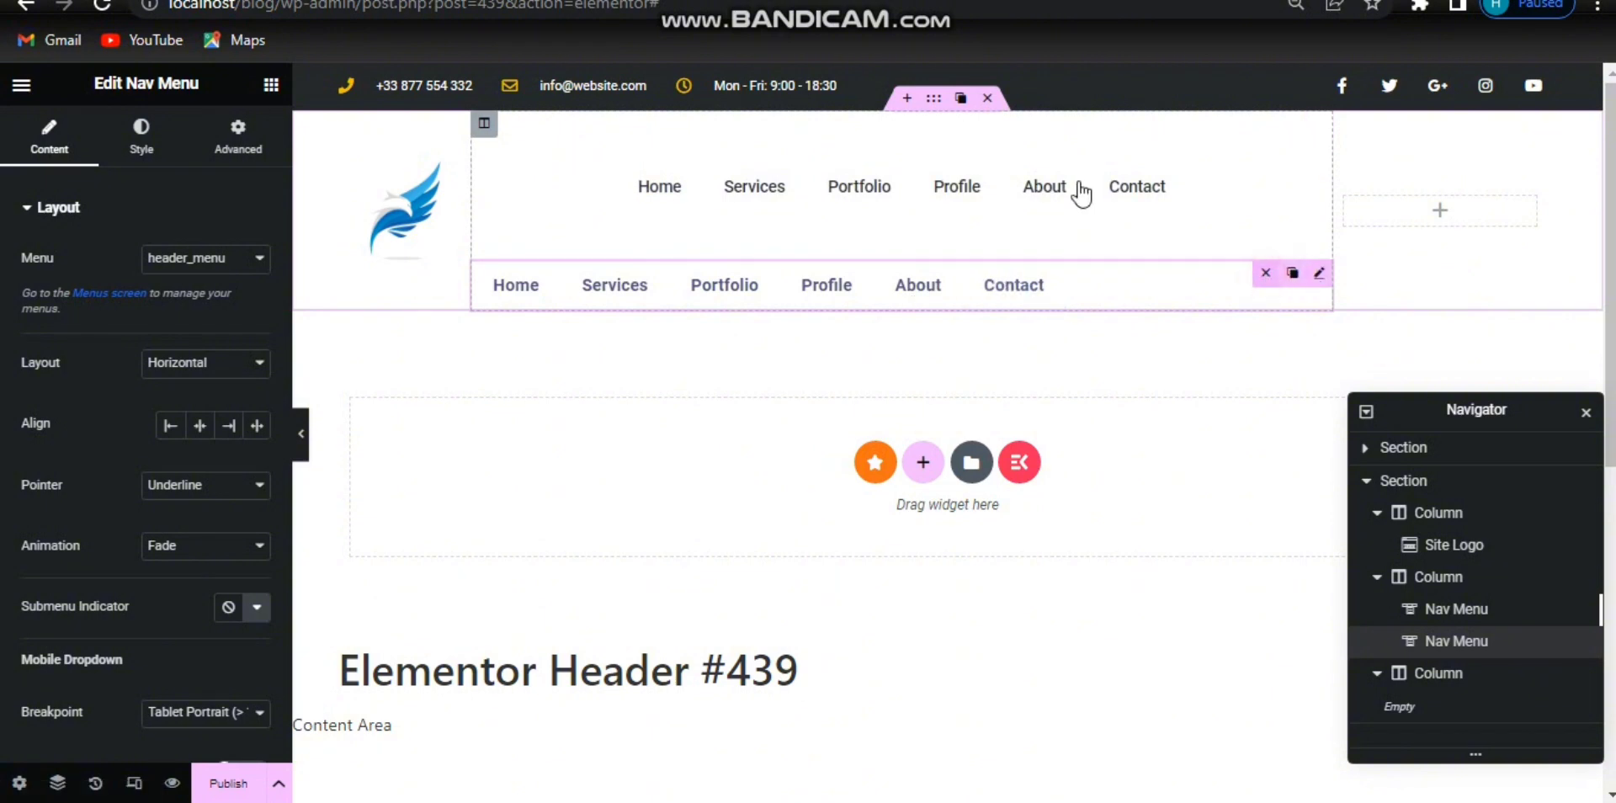
{"action": "key", "text": "Delete"}
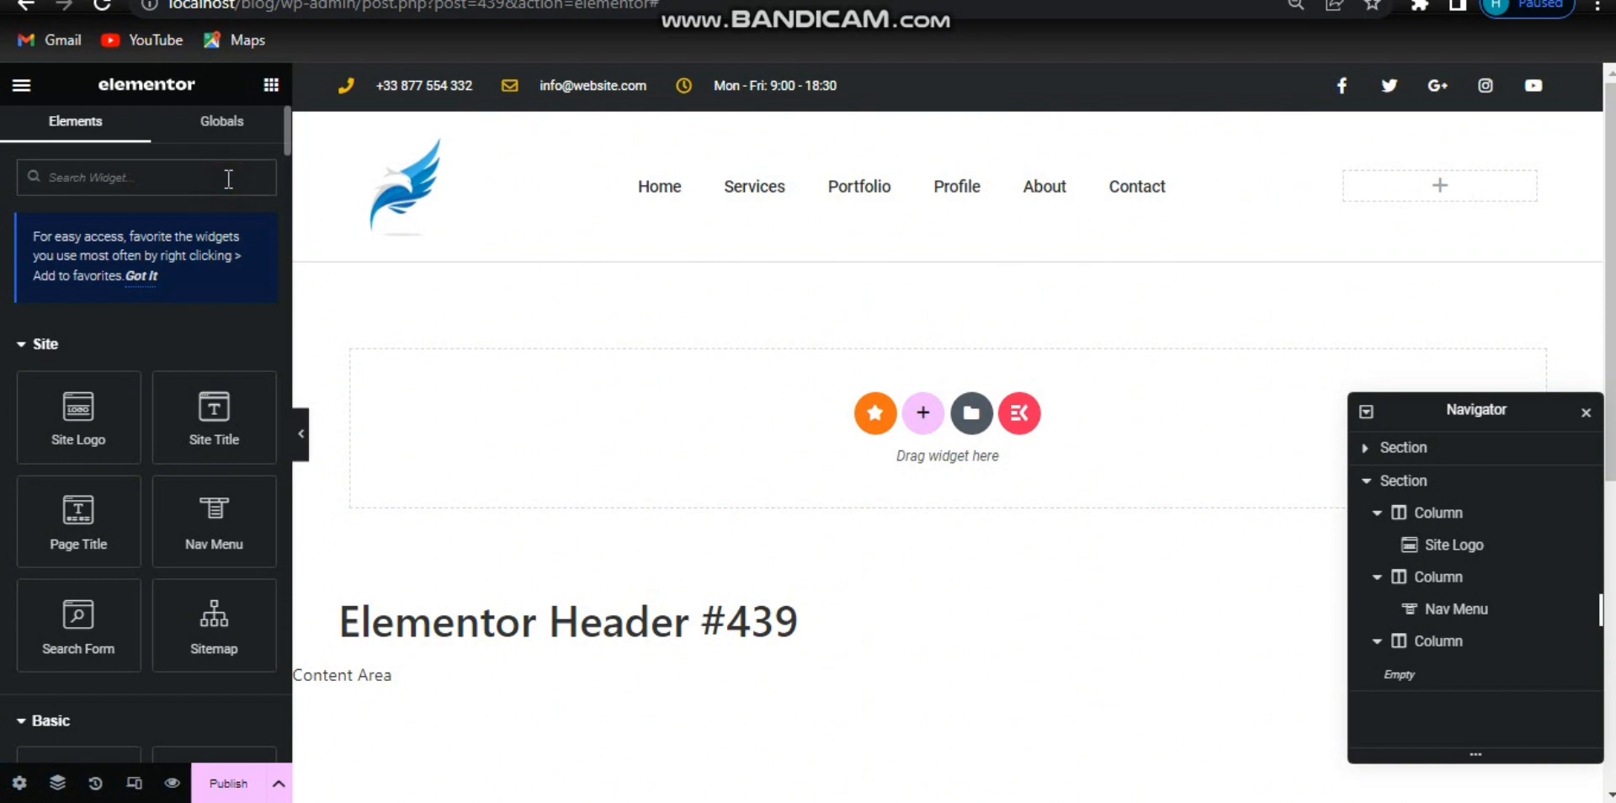
Add a Button widget to the empty third column with the text Call Us and right alignment.
{"action": "type", "text": "butt"}
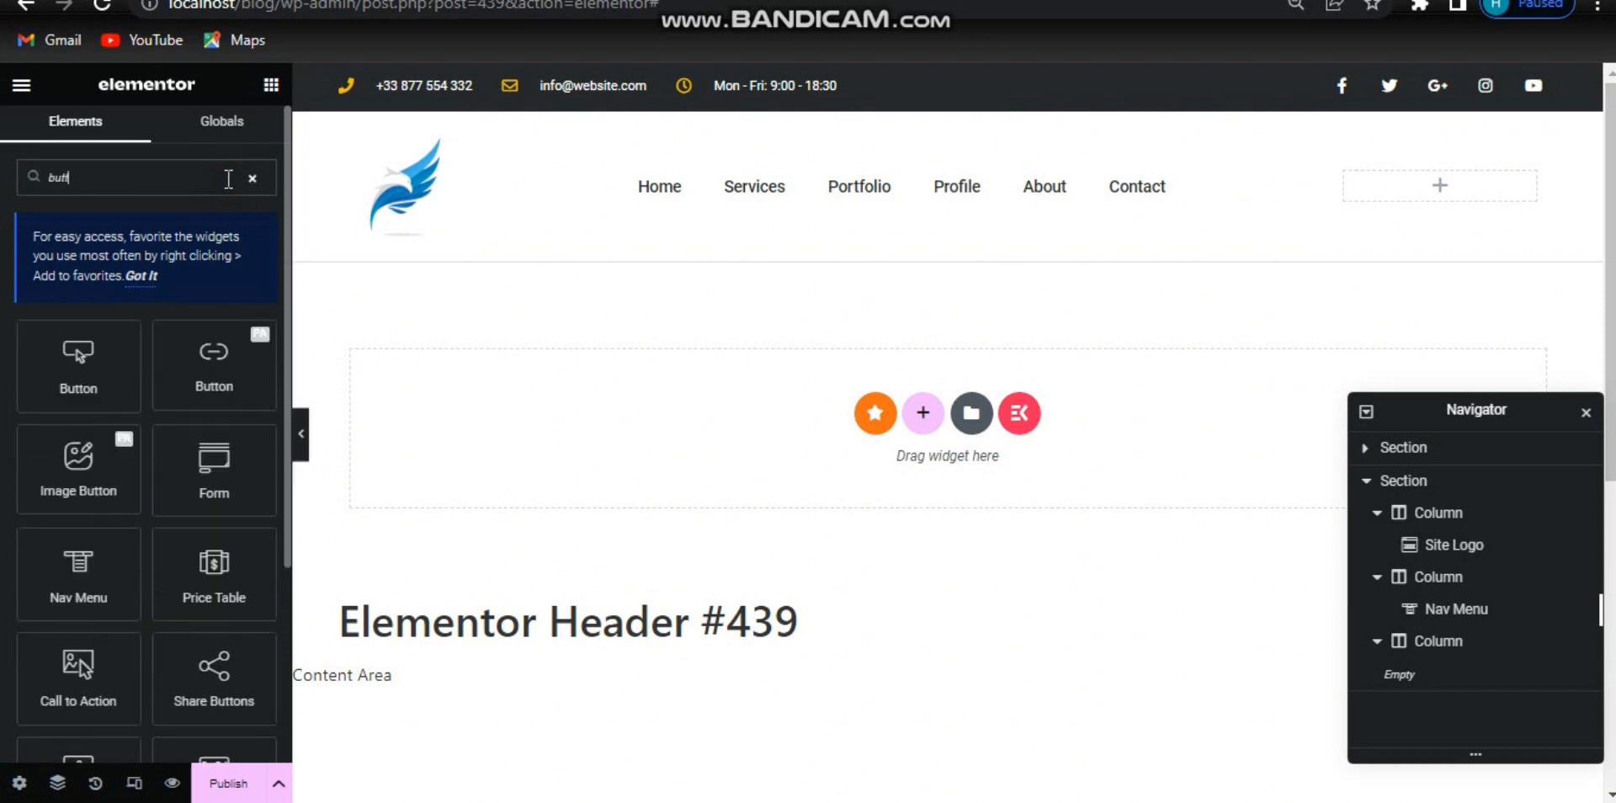
{"action": "left_click_drag", "start_coordinate": [110, 388], "coordinate": [1475, 179]}
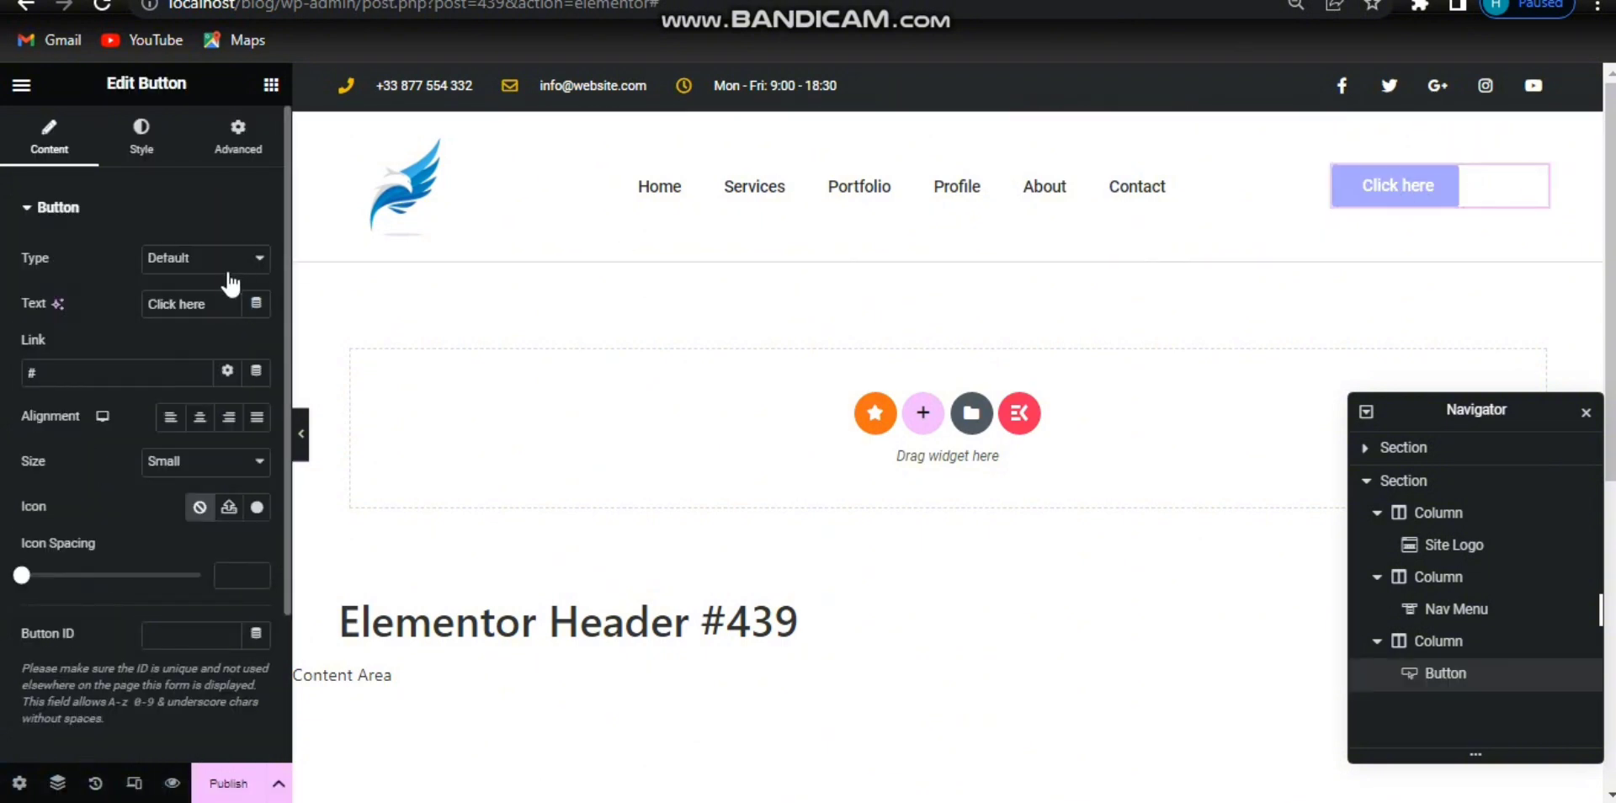
{"action": "left_click_drag", "start_coordinate": [221, 303], "coordinate": [116, 303]}
{"action": "type", "text": "Call Us"}
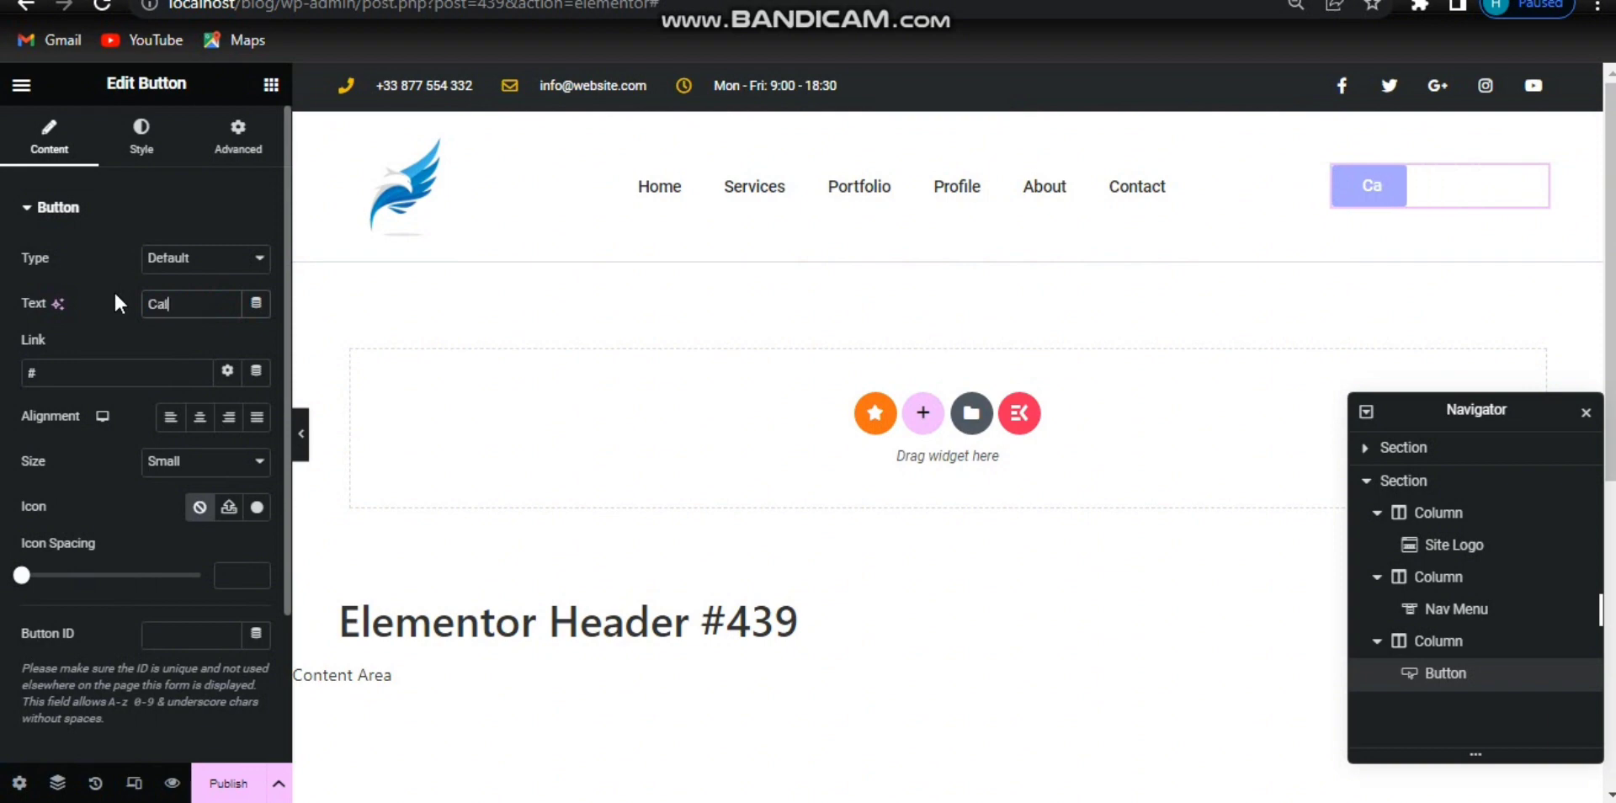
{"action": "left_click", "coordinate": [201, 421]}
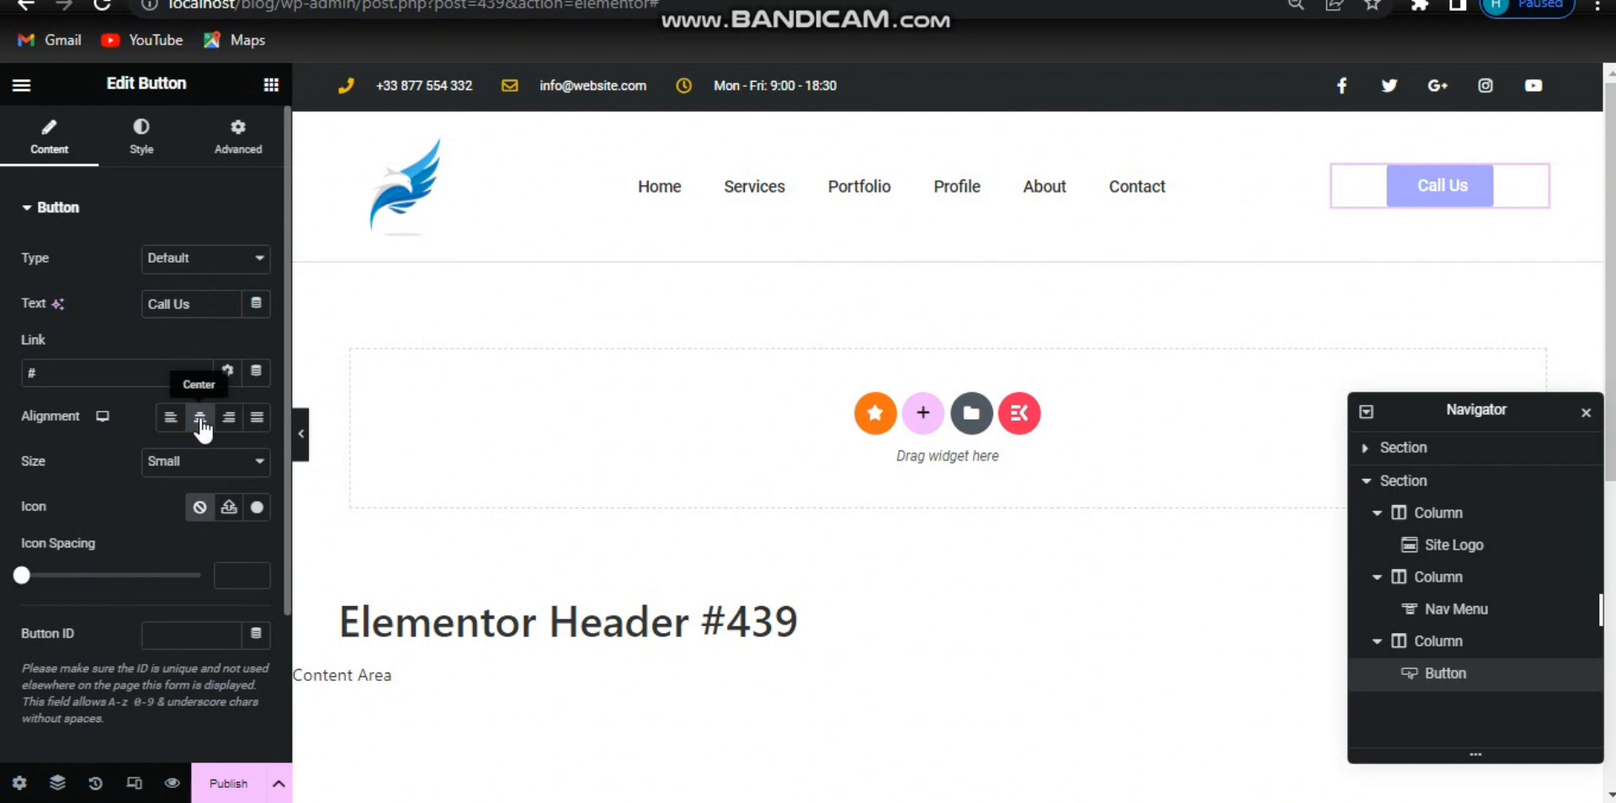
{"action": "left_click", "coordinate": [228, 421]}
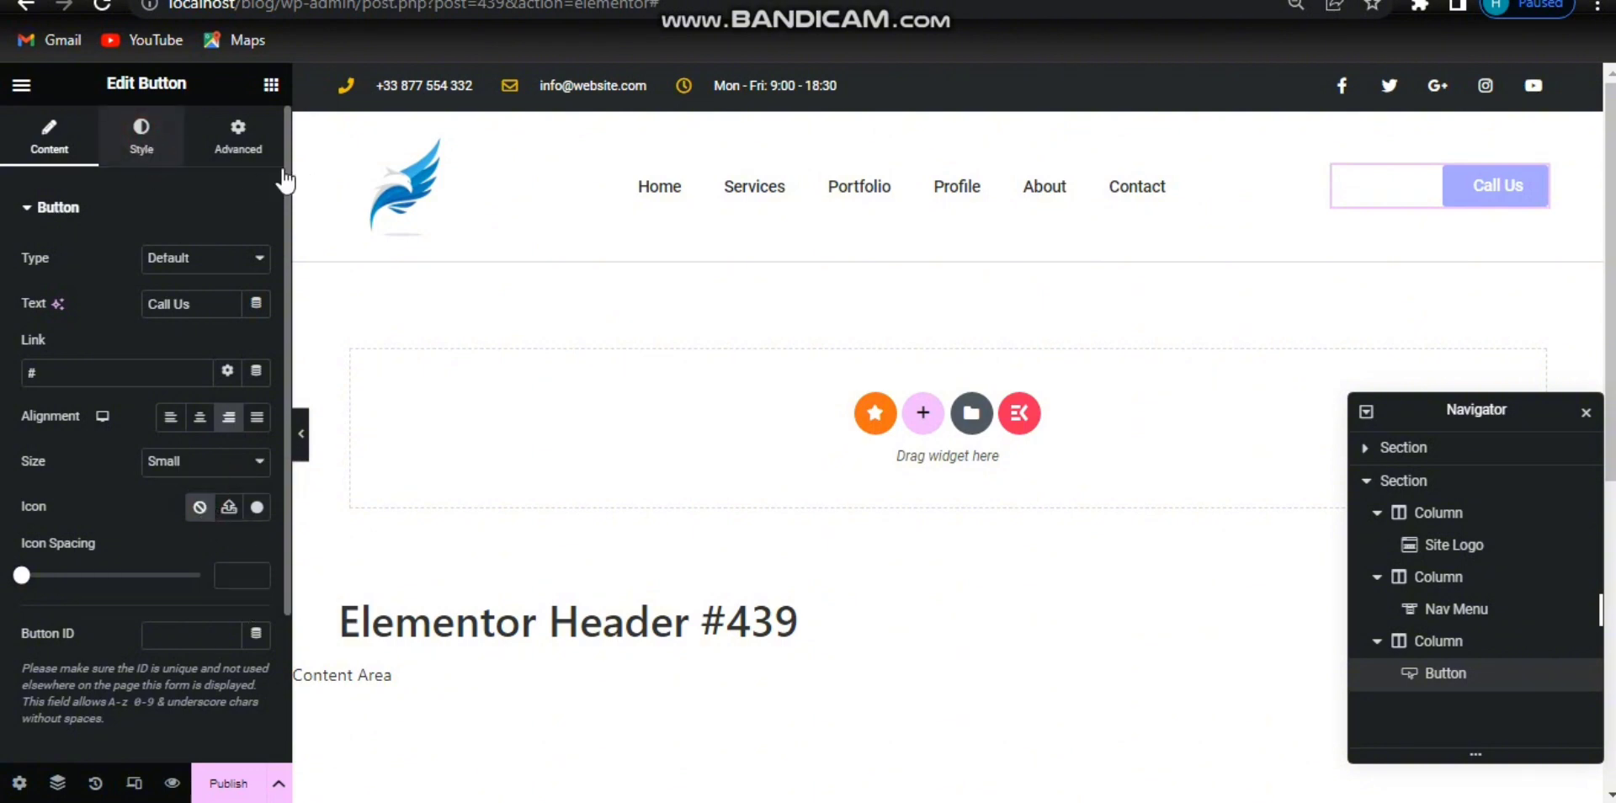
{"action": "left_click", "coordinate": [139, 139]}
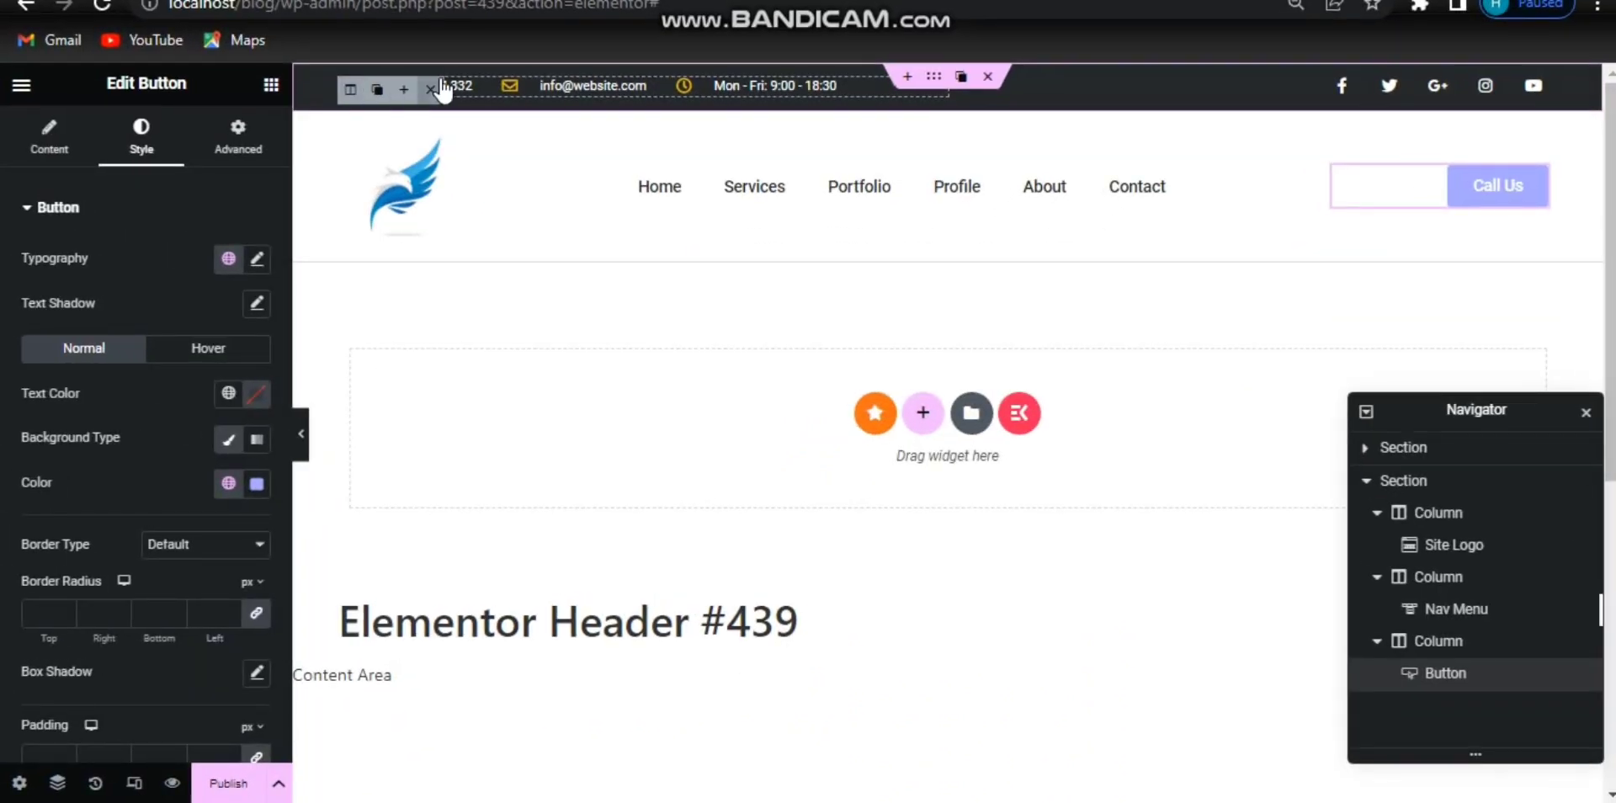
Link the phone item of the top bar's Icon List to tel: followed by its phone number.
{"action": "left_click", "coordinate": [492, 79]}
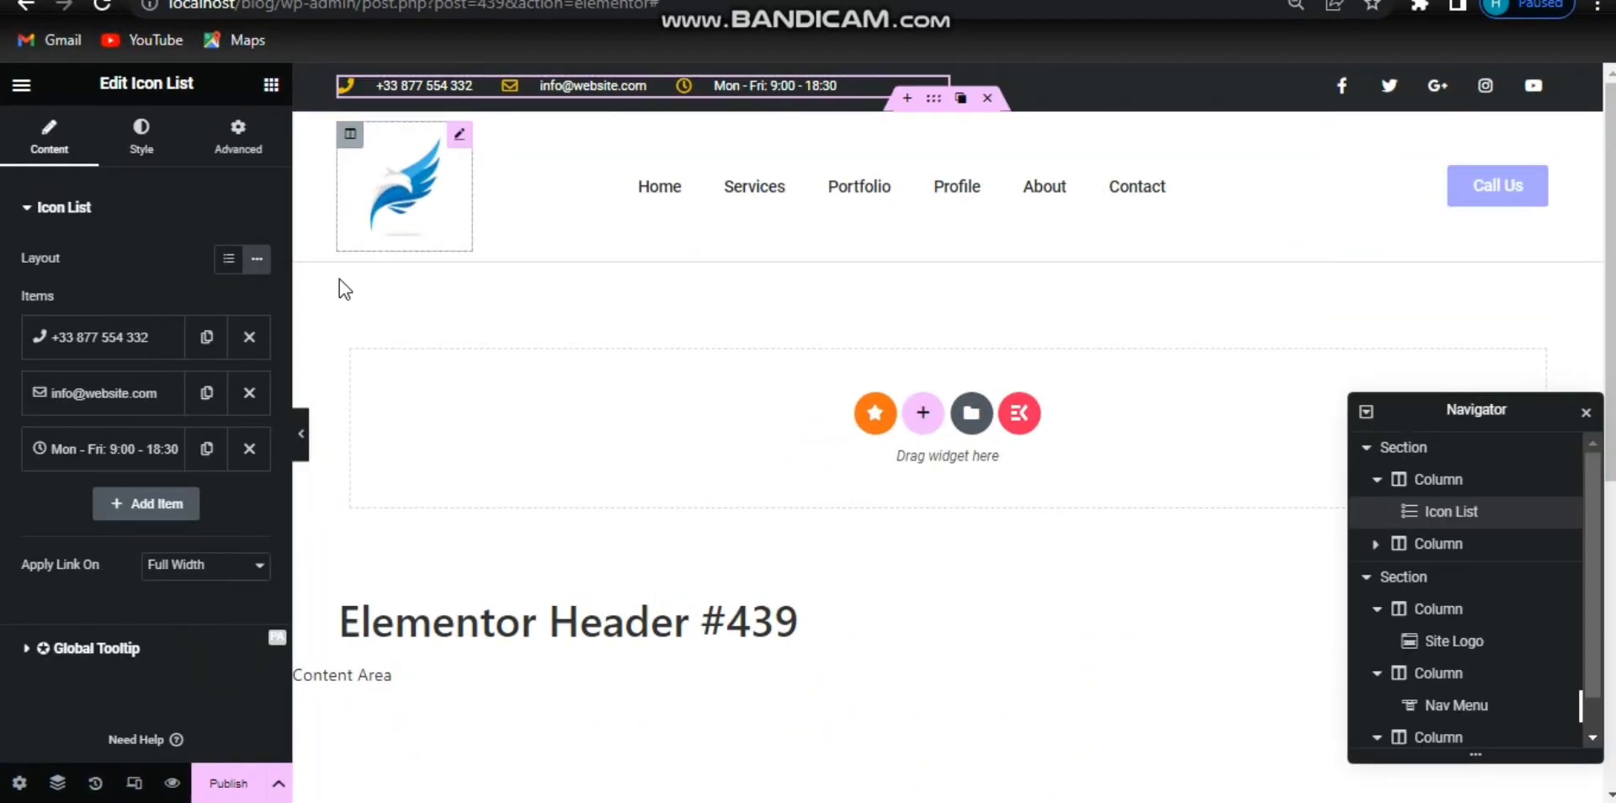
{"action": "left_click", "coordinate": [99, 345]}
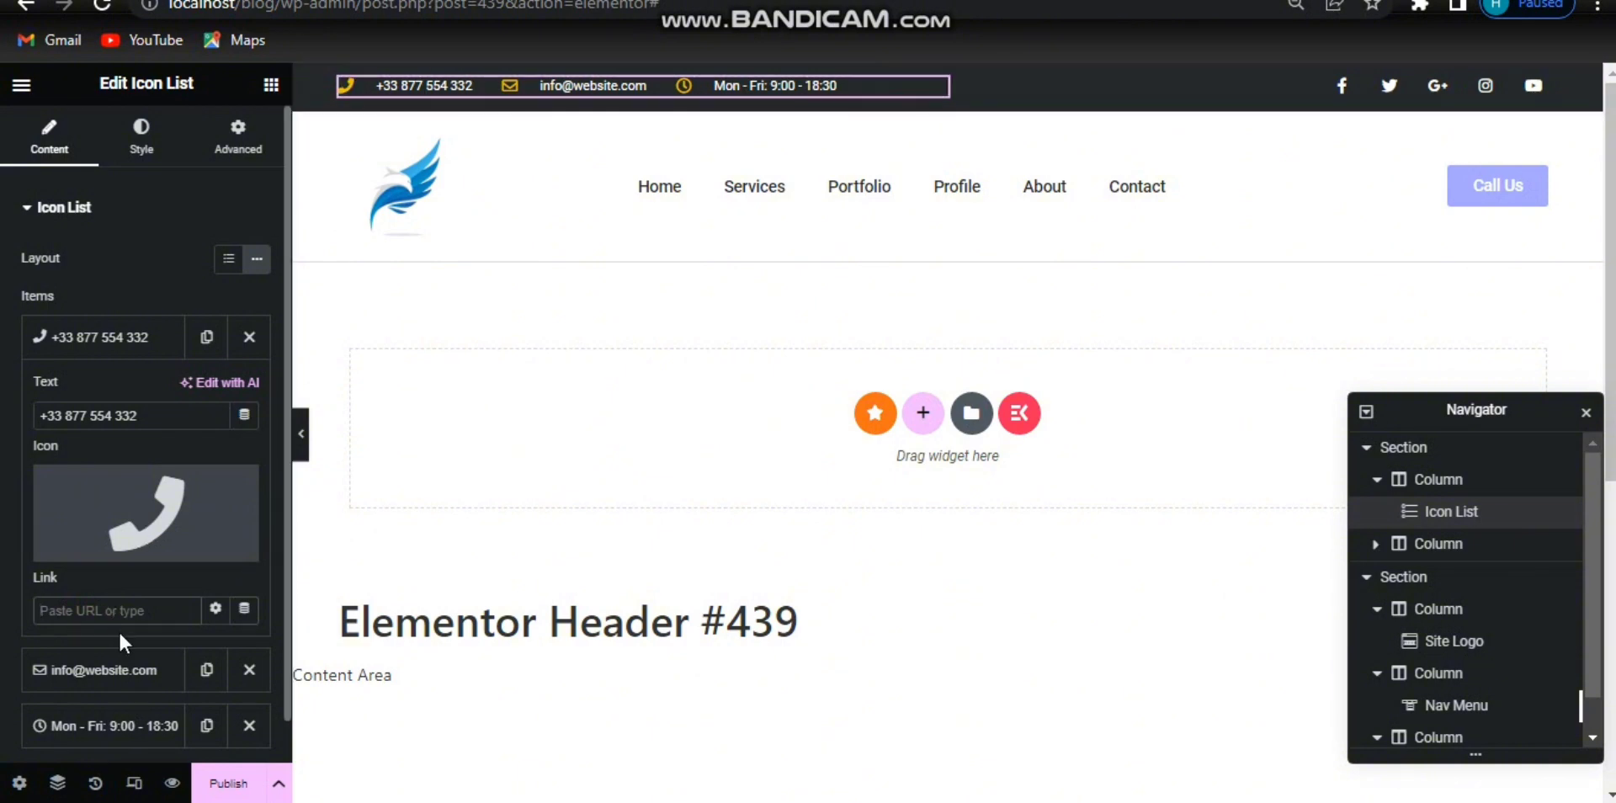
{"action": "left_click", "coordinate": [78, 611]}
{"action": "type", "text": "tel:"}
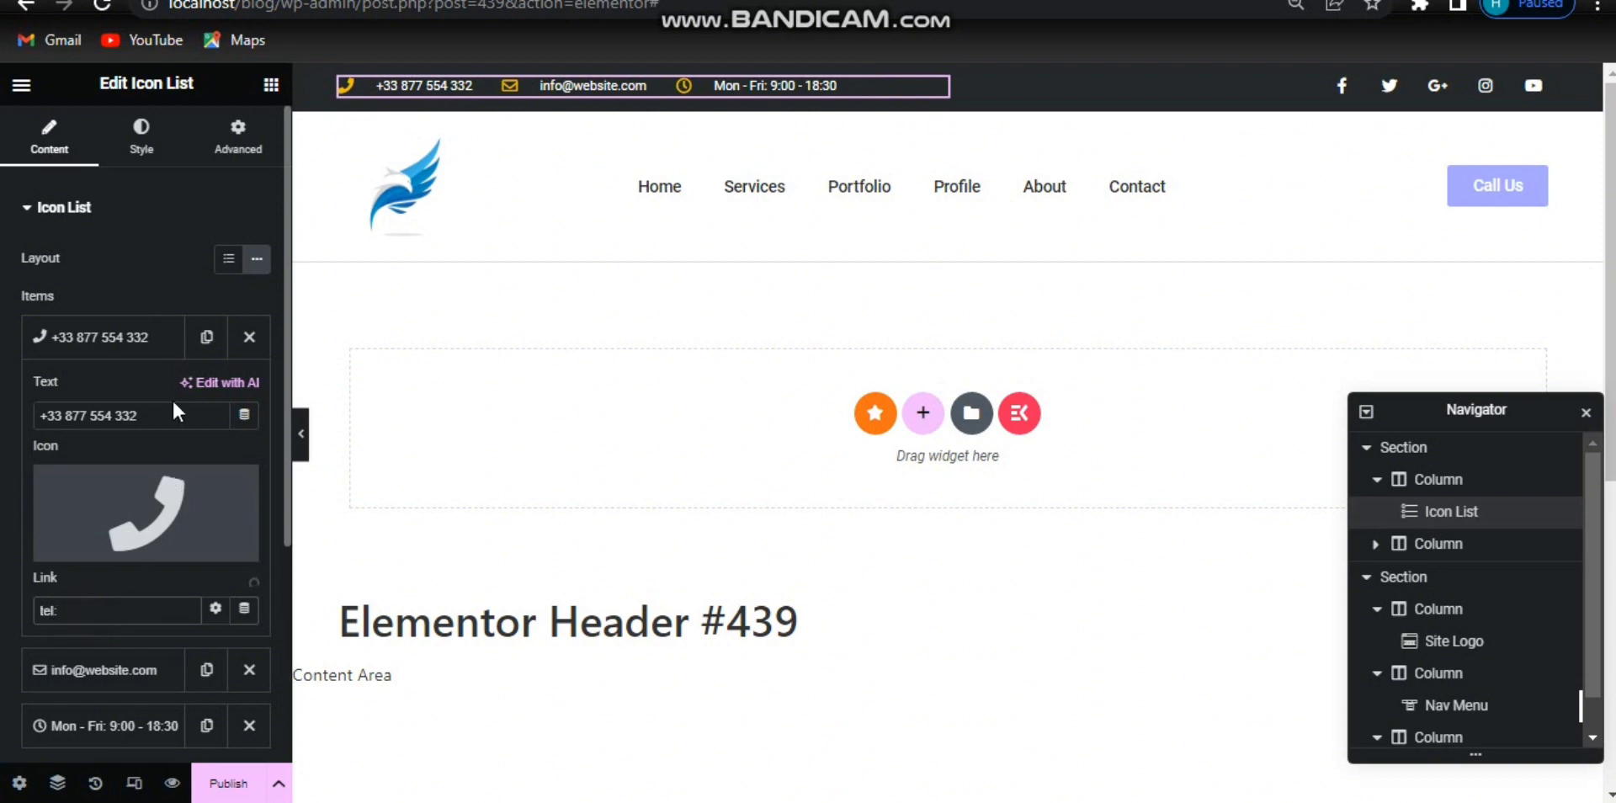
{"action": "left_click_drag", "start_coordinate": [158, 412], "coordinate": [43, 406]}
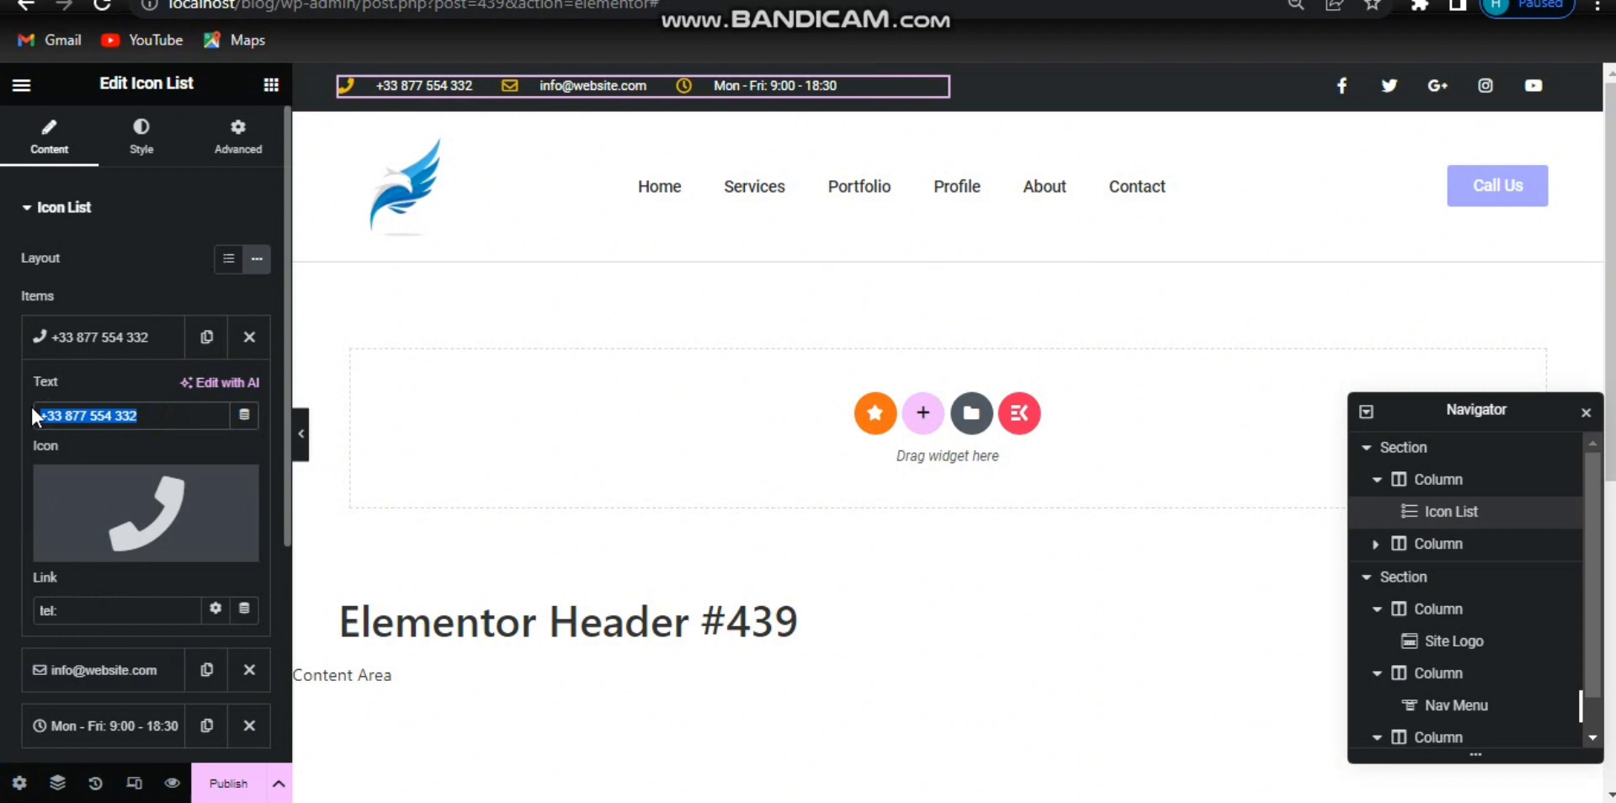
{"action": "left_click", "coordinate": [129, 604]}
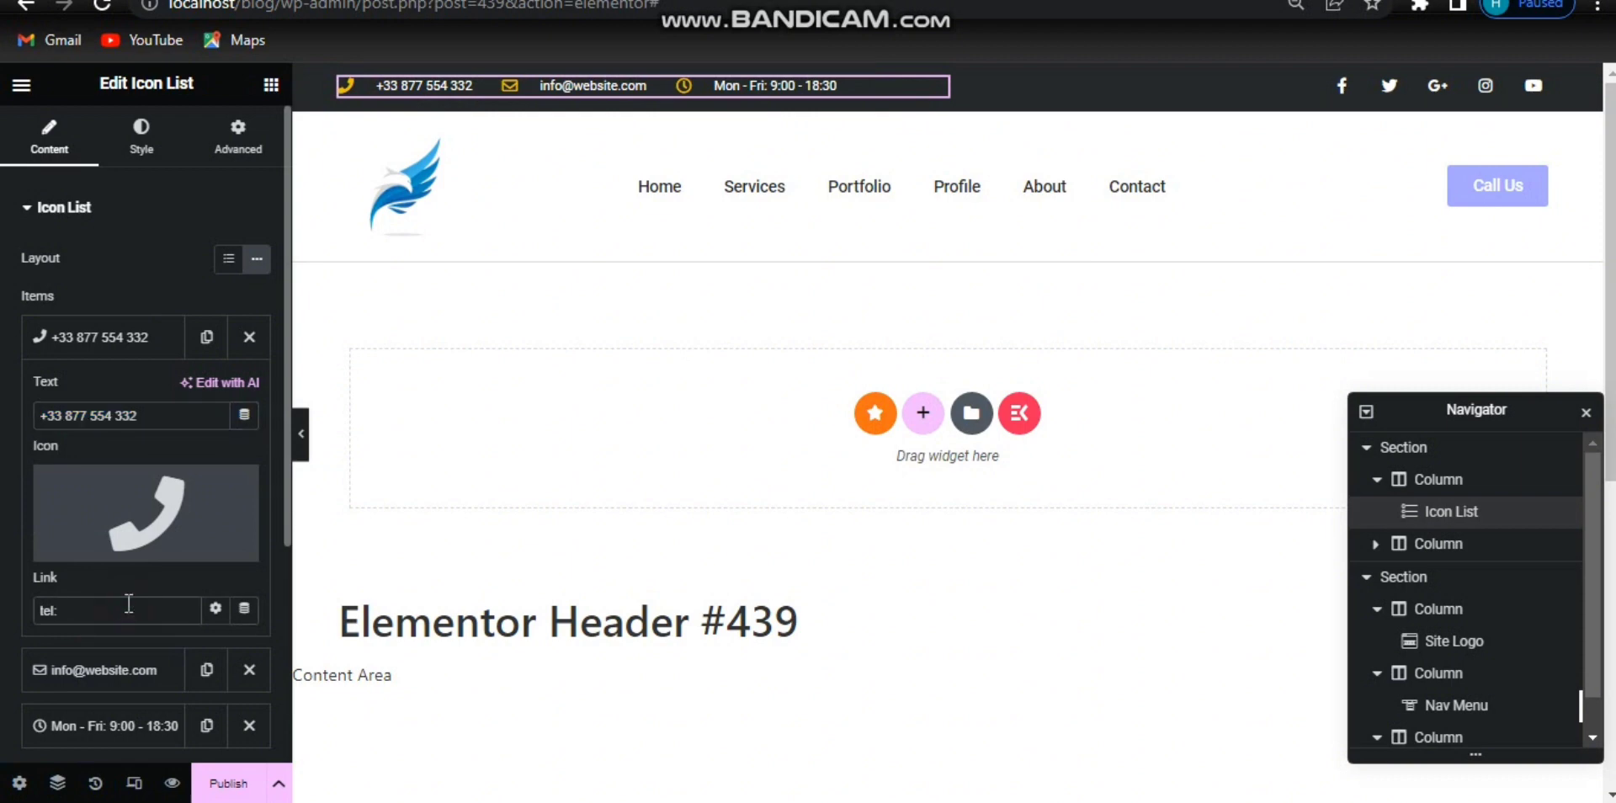
{"action": "key", "text": "ctrl+v"}
{"action": "left_click", "coordinate": [110, 608]}
{"action": "key", "text": "BackSpace"}
{"action": "key", "text": "BackSpace"}
{"action": "left_click", "coordinate": [126, 351]}
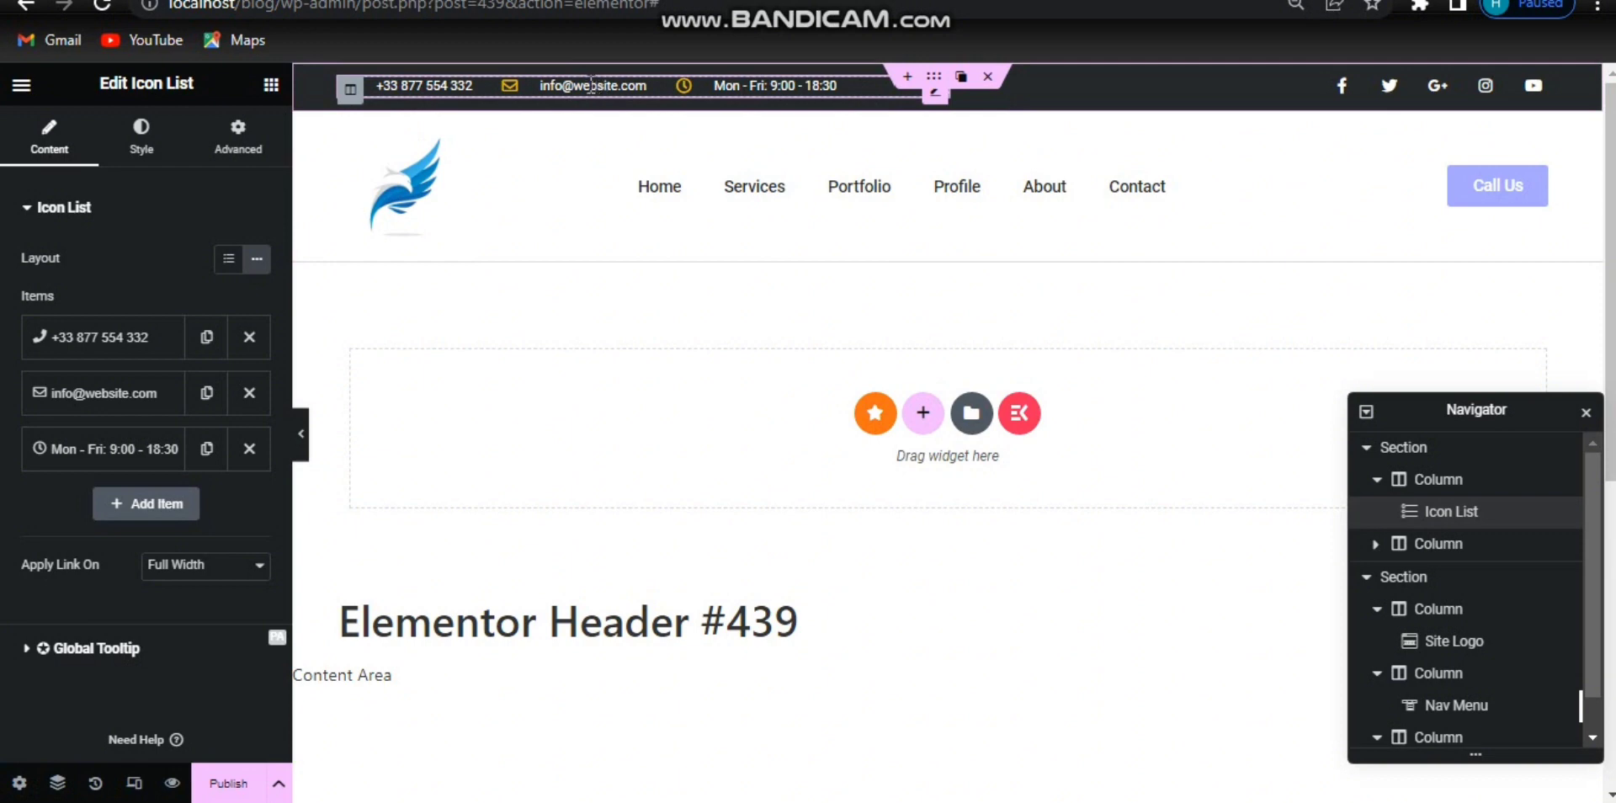
Link the e-mail item of the Icon List to mailto: followed by its e-mail address.
{"action": "left_click", "coordinate": [99, 393]}
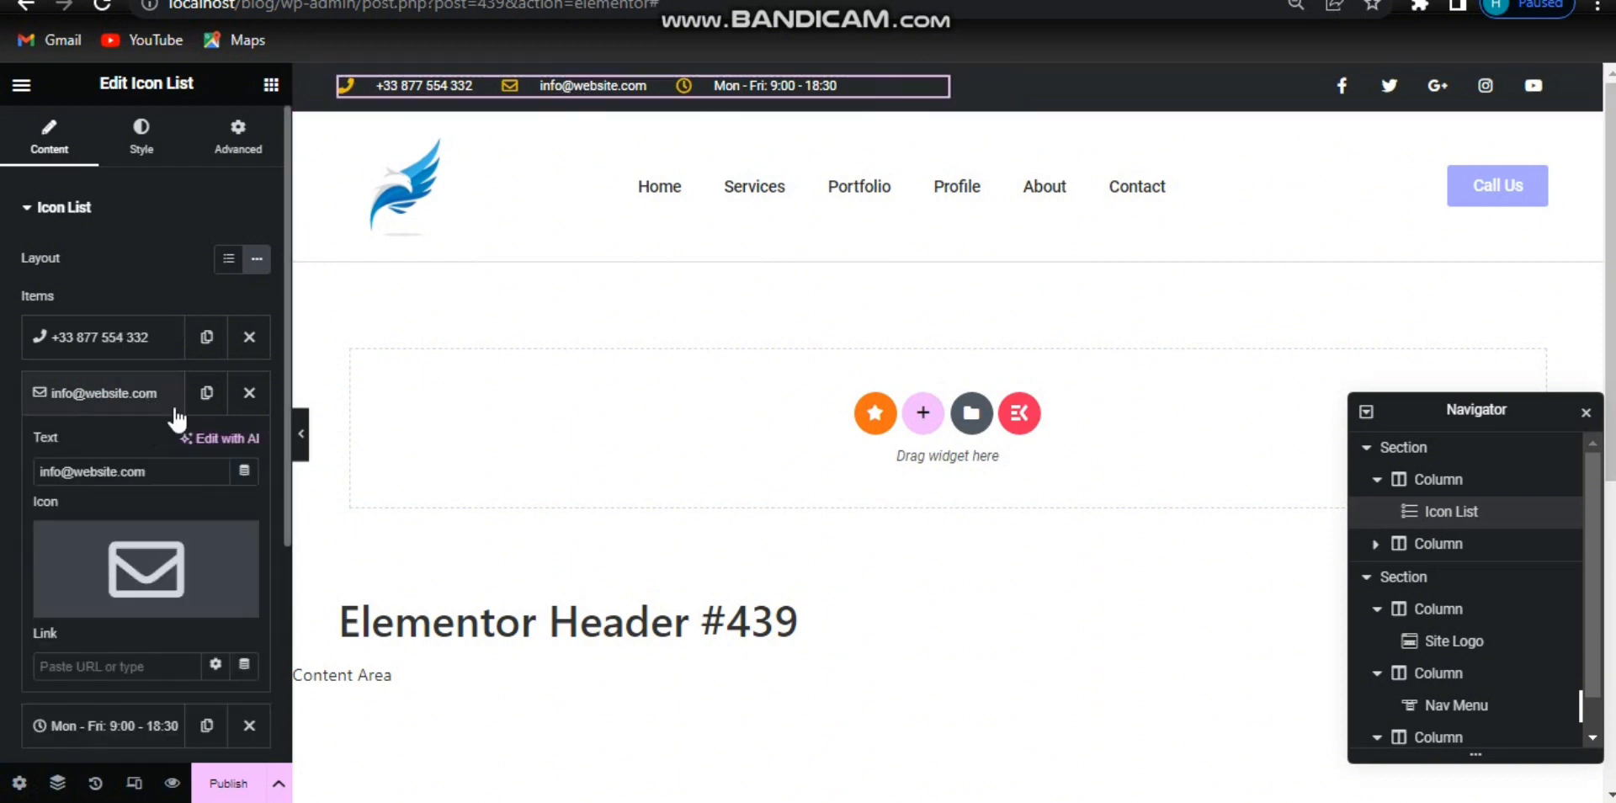
{"action": "scroll", "coordinate": [282, 429], "scroll_direction": "down", "scroll_amount": 4}
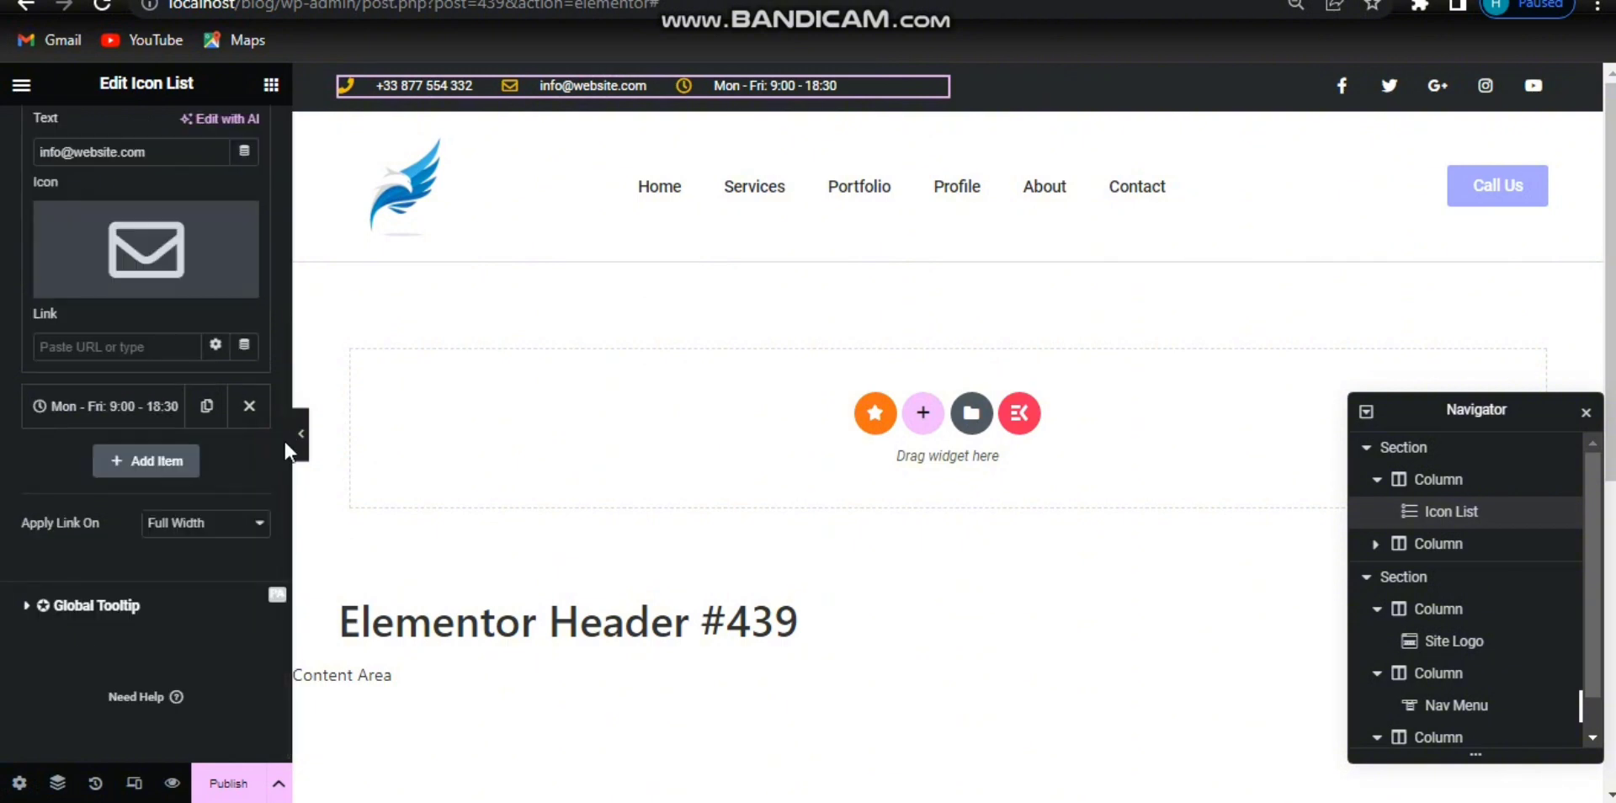
{"action": "left_click_drag", "start_coordinate": [284, 437], "coordinate": [271, 310]}
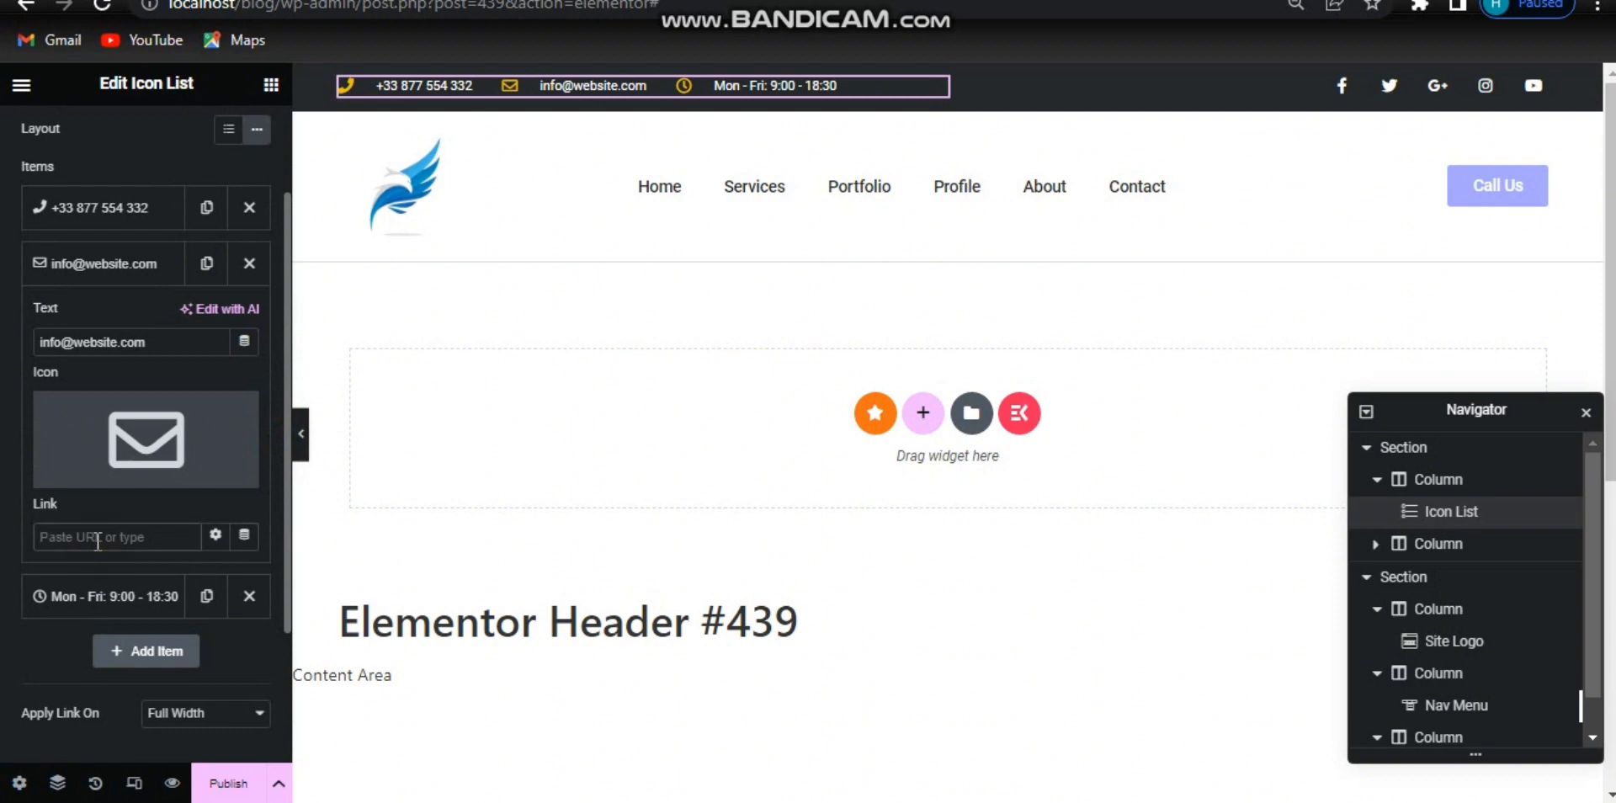
{"action": "type", "text": "mailto:"}
{"action": "left_click_drag", "start_coordinate": [175, 341], "coordinate": [11, 324]}
{"action": "key", "text": "ctrl+c"}
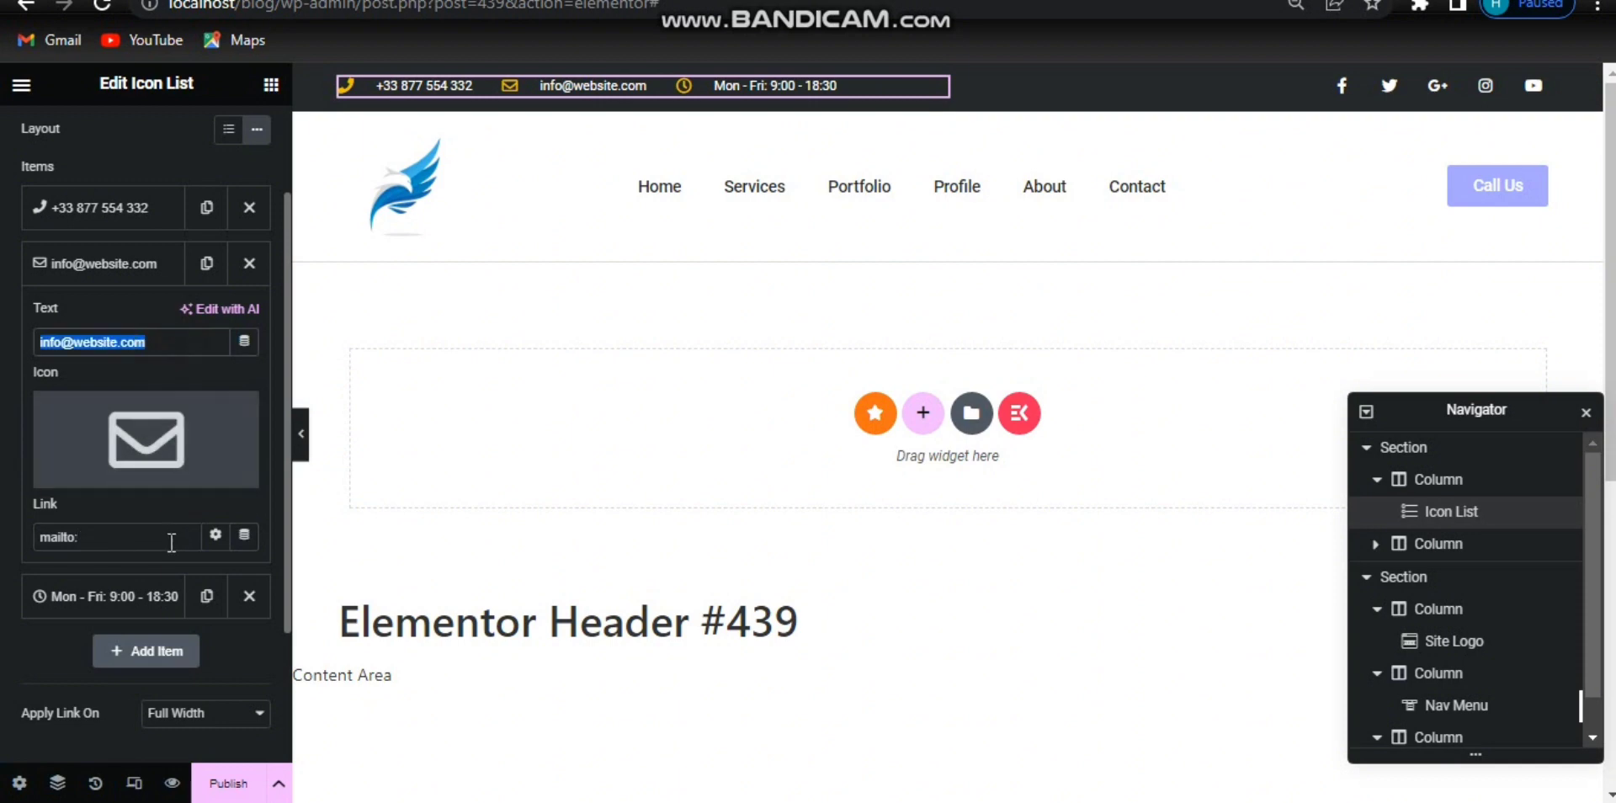
{"action": "left_click", "coordinate": [172, 539]}
{"action": "key", "text": "ctrl+v"}
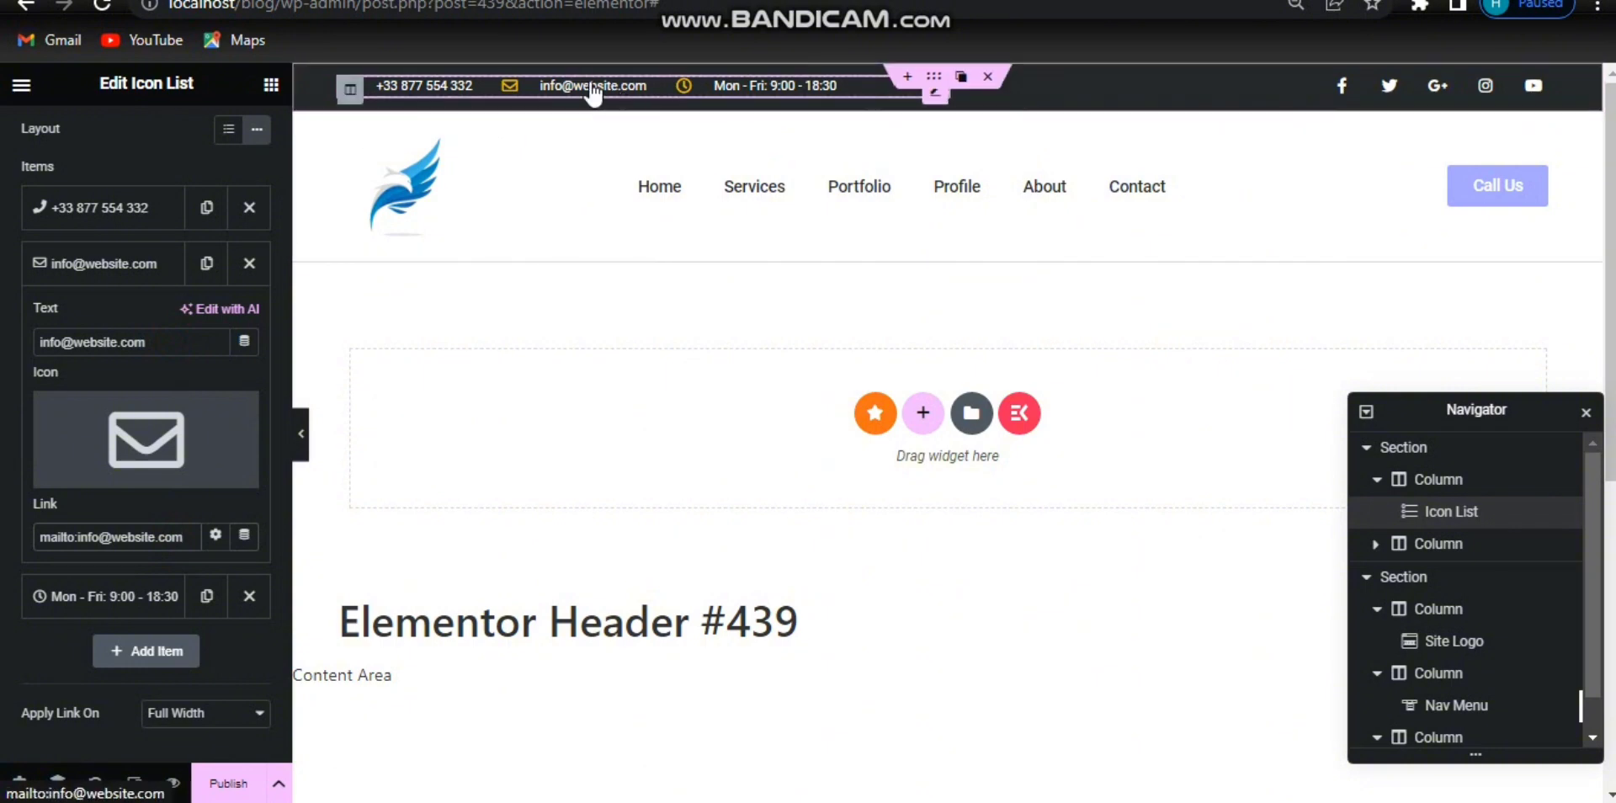
{"action": "left_click", "coordinate": [109, 266]}
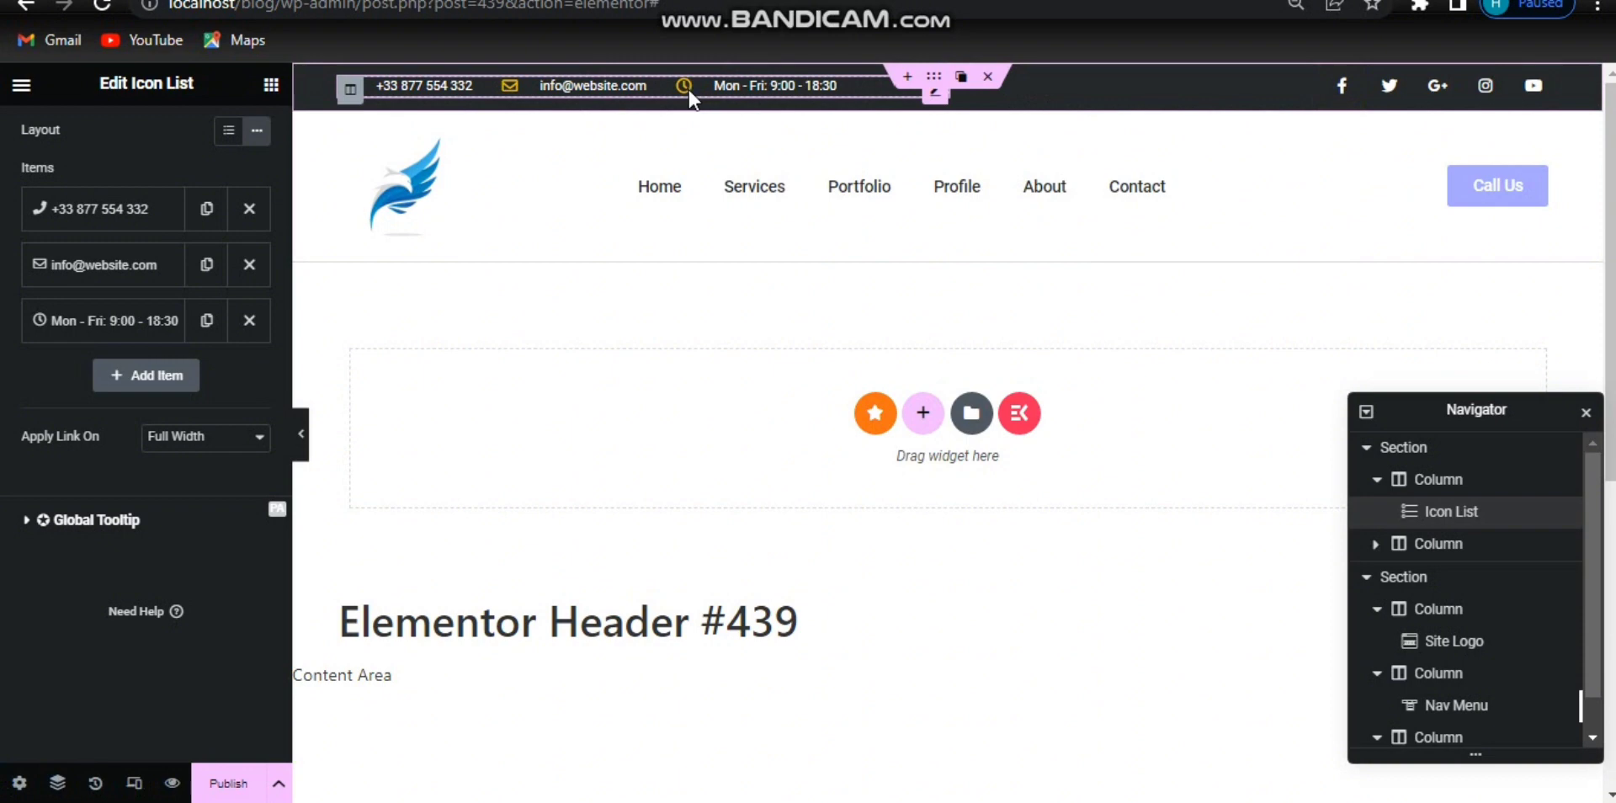
Set the normal icon color of the Icon List to the custom color #857FD3.
{"action": "scroll", "coordinate": [284, 412], "scroll_direction": "up", "scroll_amount": 3}
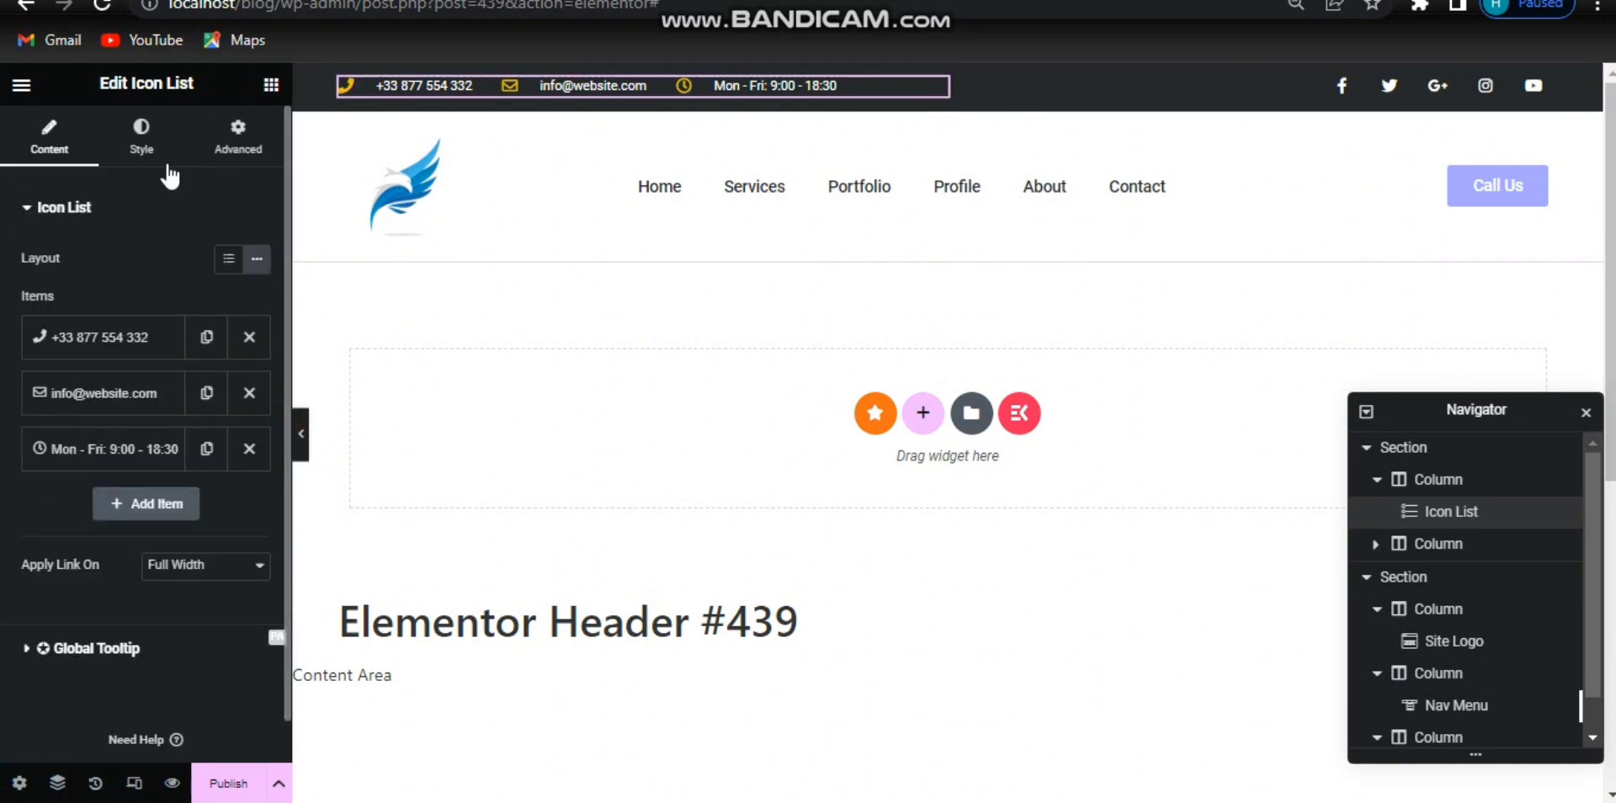
{"action": "left_click", "coordinate": [141, 150]}
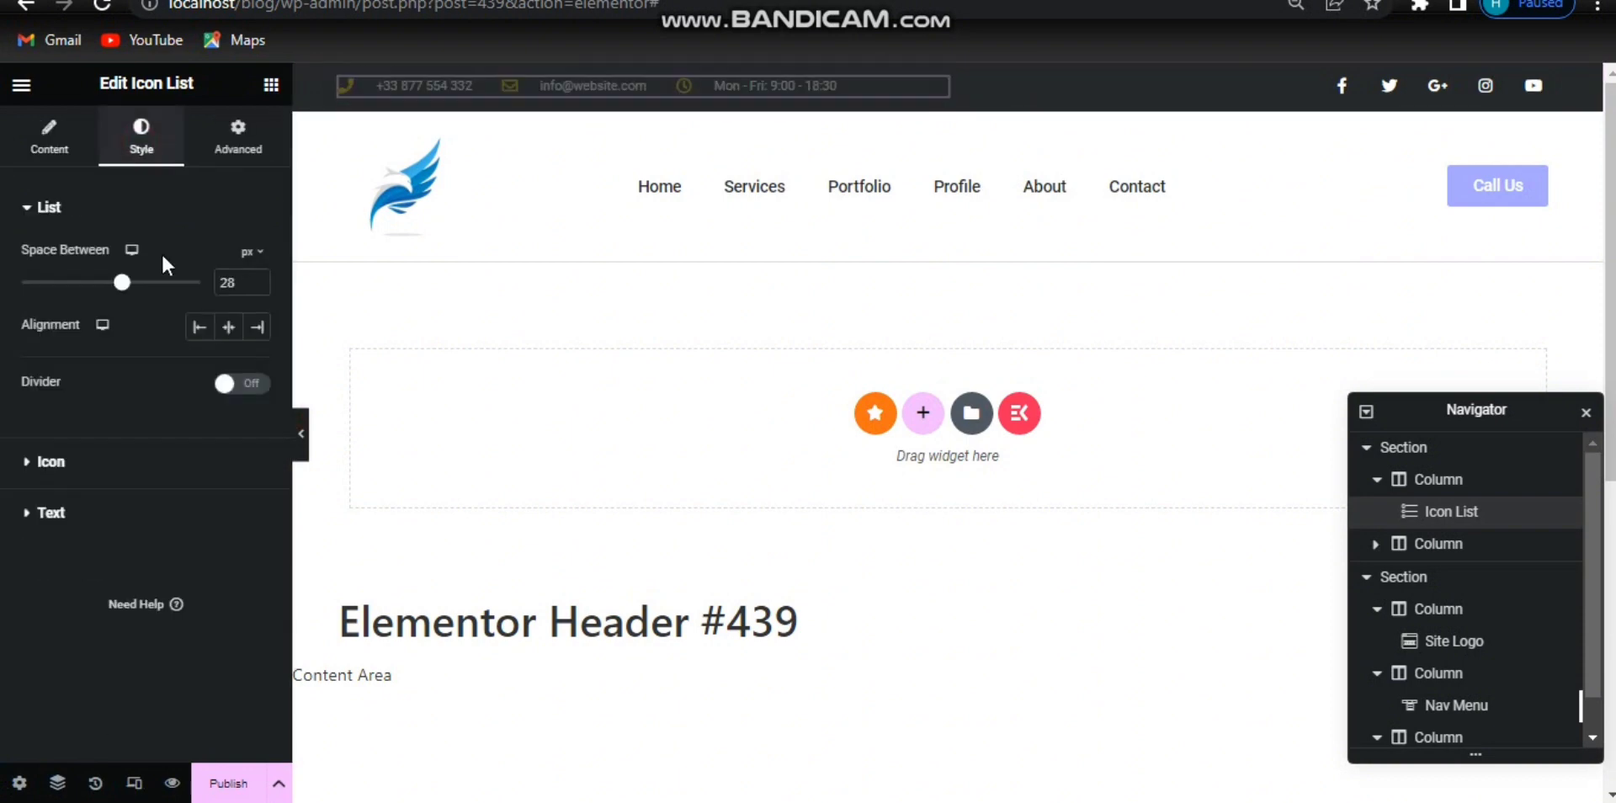
{"action": "left_click", "coordinate": [91, 480]}
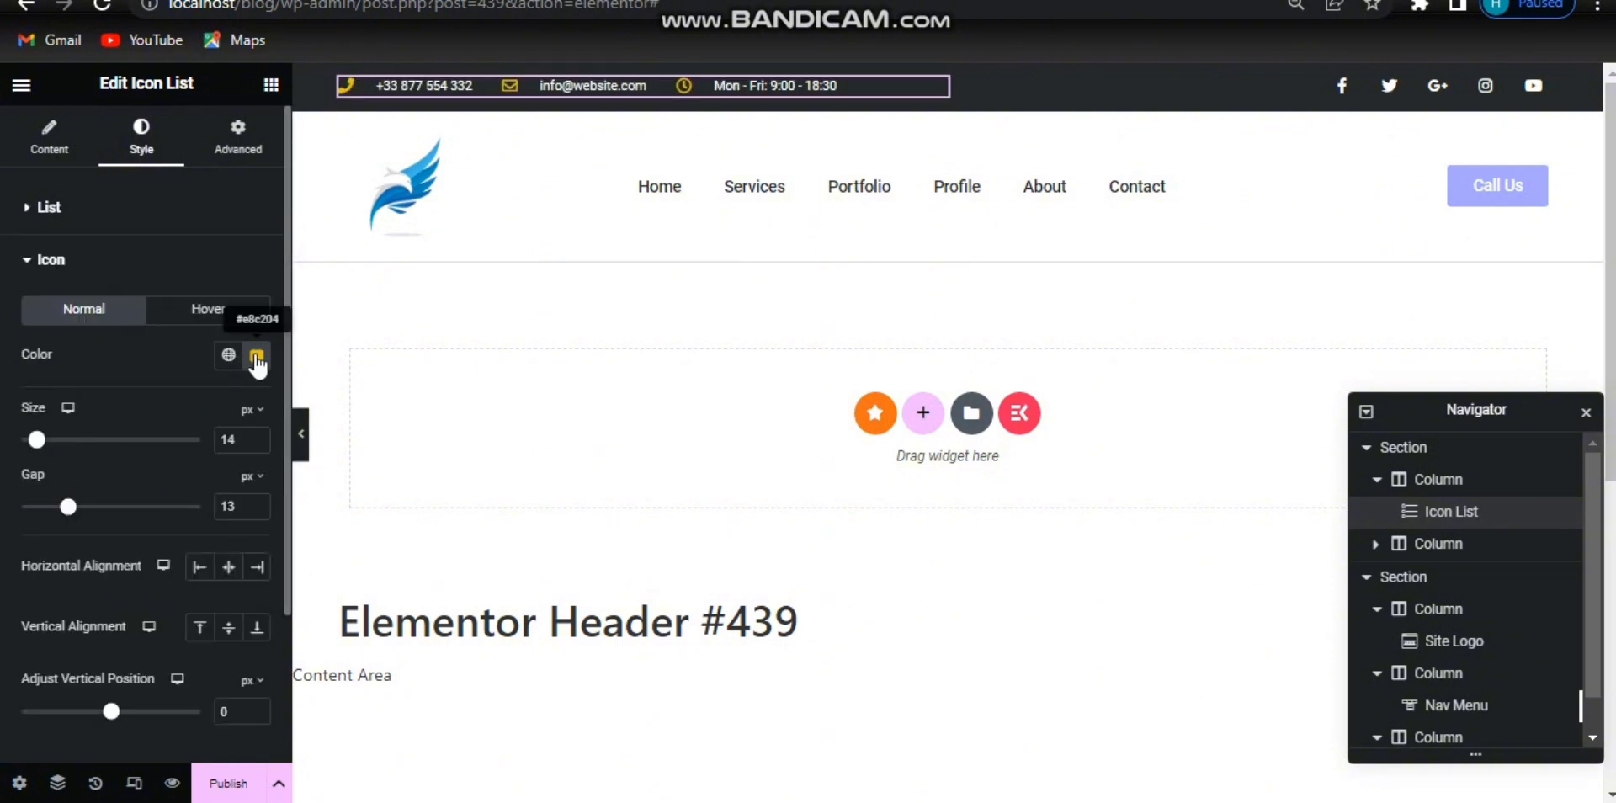
{"action": "left_click", "coordinate": [228, 356]}
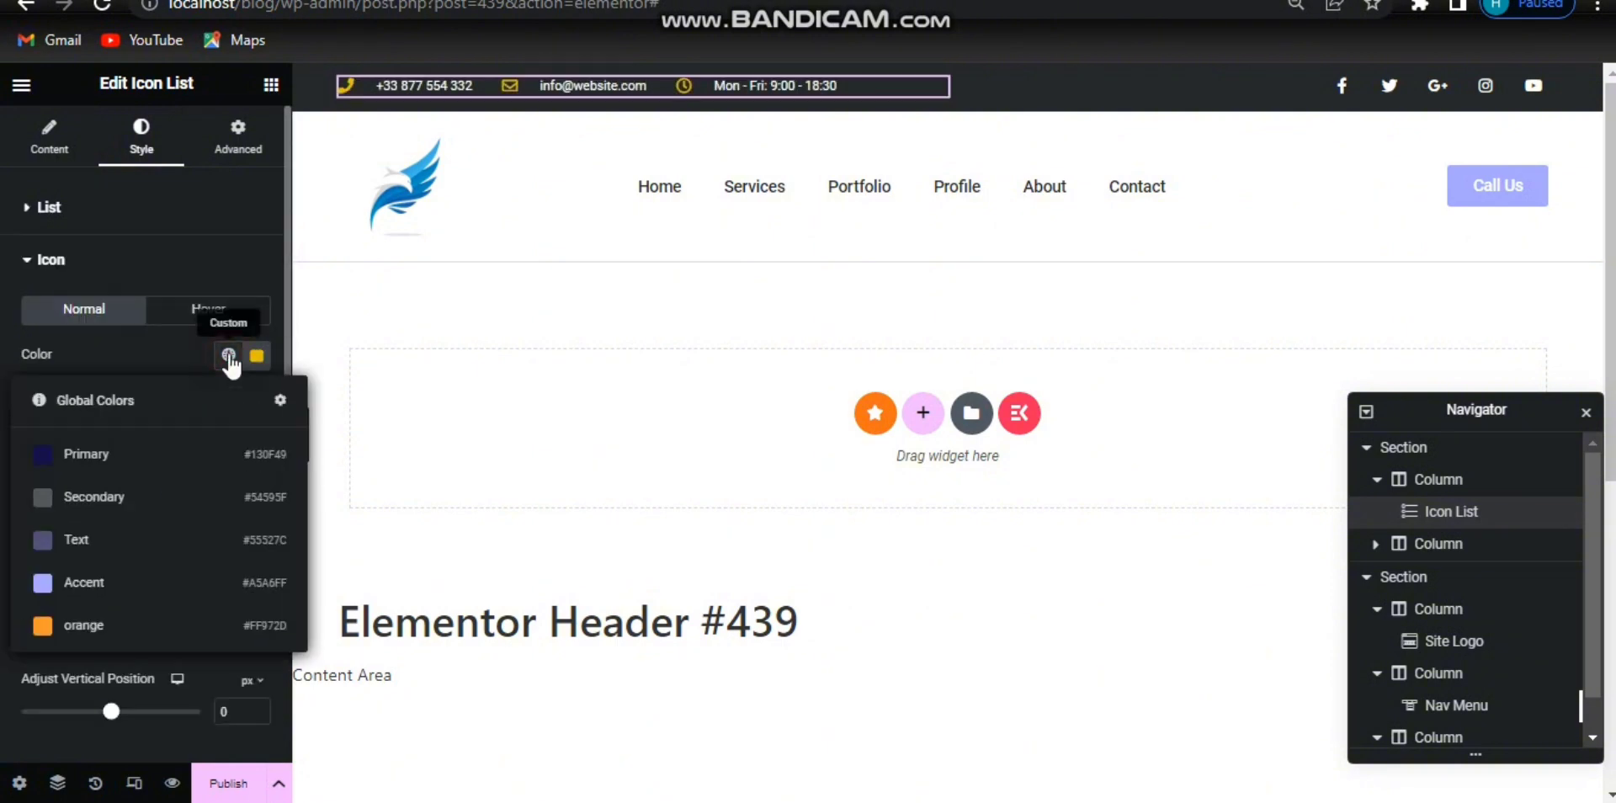
{"action": "left_click", "coordinate": [159, 454]}
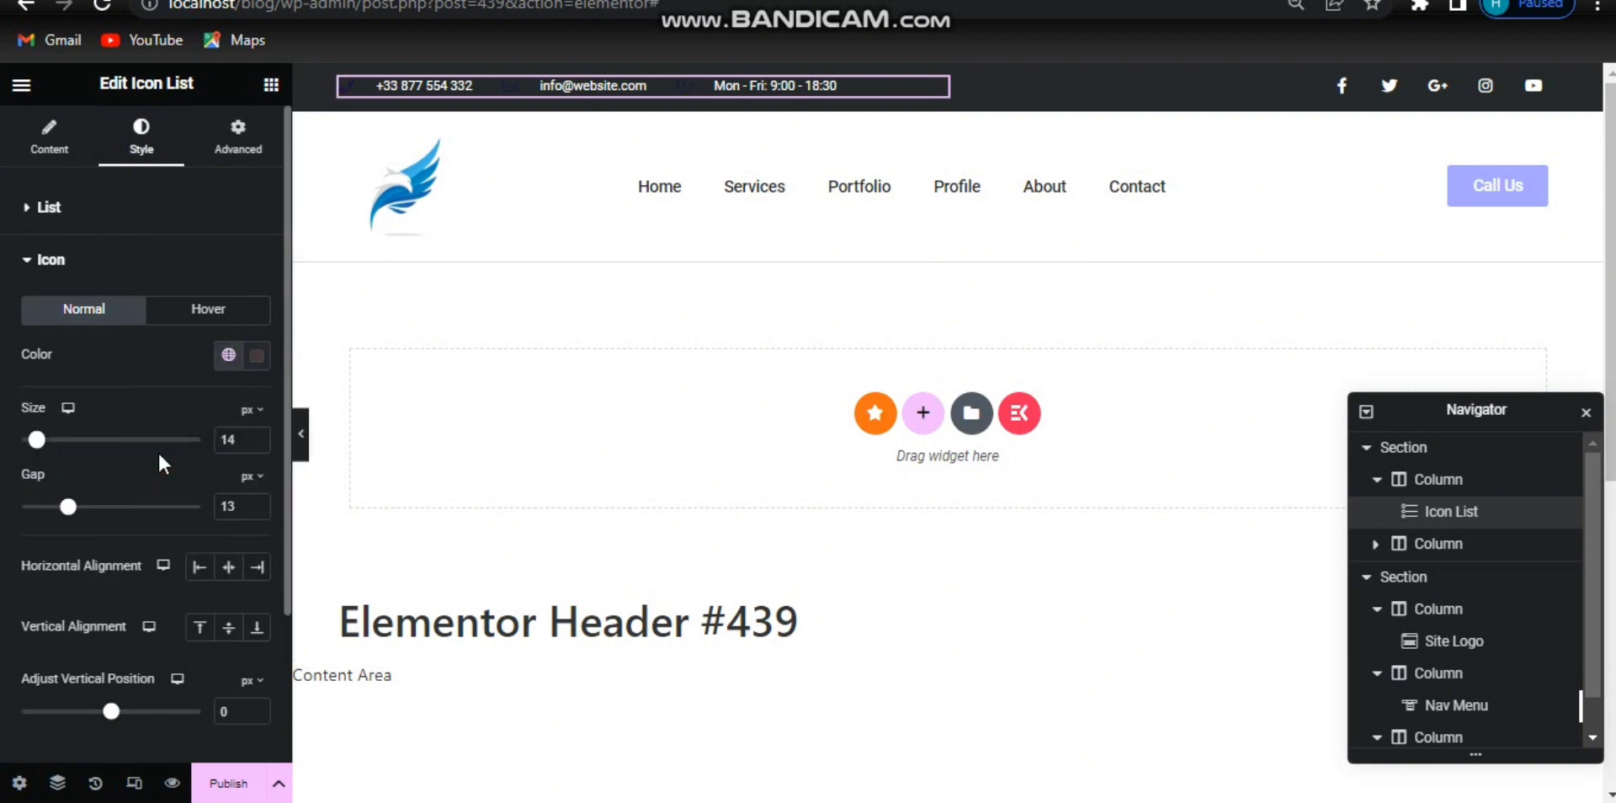
{"action": "left_click", "coordinate": [258, 356]}
{"action": "mouse_move", "coordinate": [376, 635]}
{"action": "left_mouse_down"}
{"action": "mouse_move", "coordinate": [329, 638]}
{"action": "mouse_move", "coordinate": [371, 636]}
{"action": "left_mouse_up"}
{"action": "left_click_drag", "start_coordinate": [335, 545], "coordinate": [232, 467]}
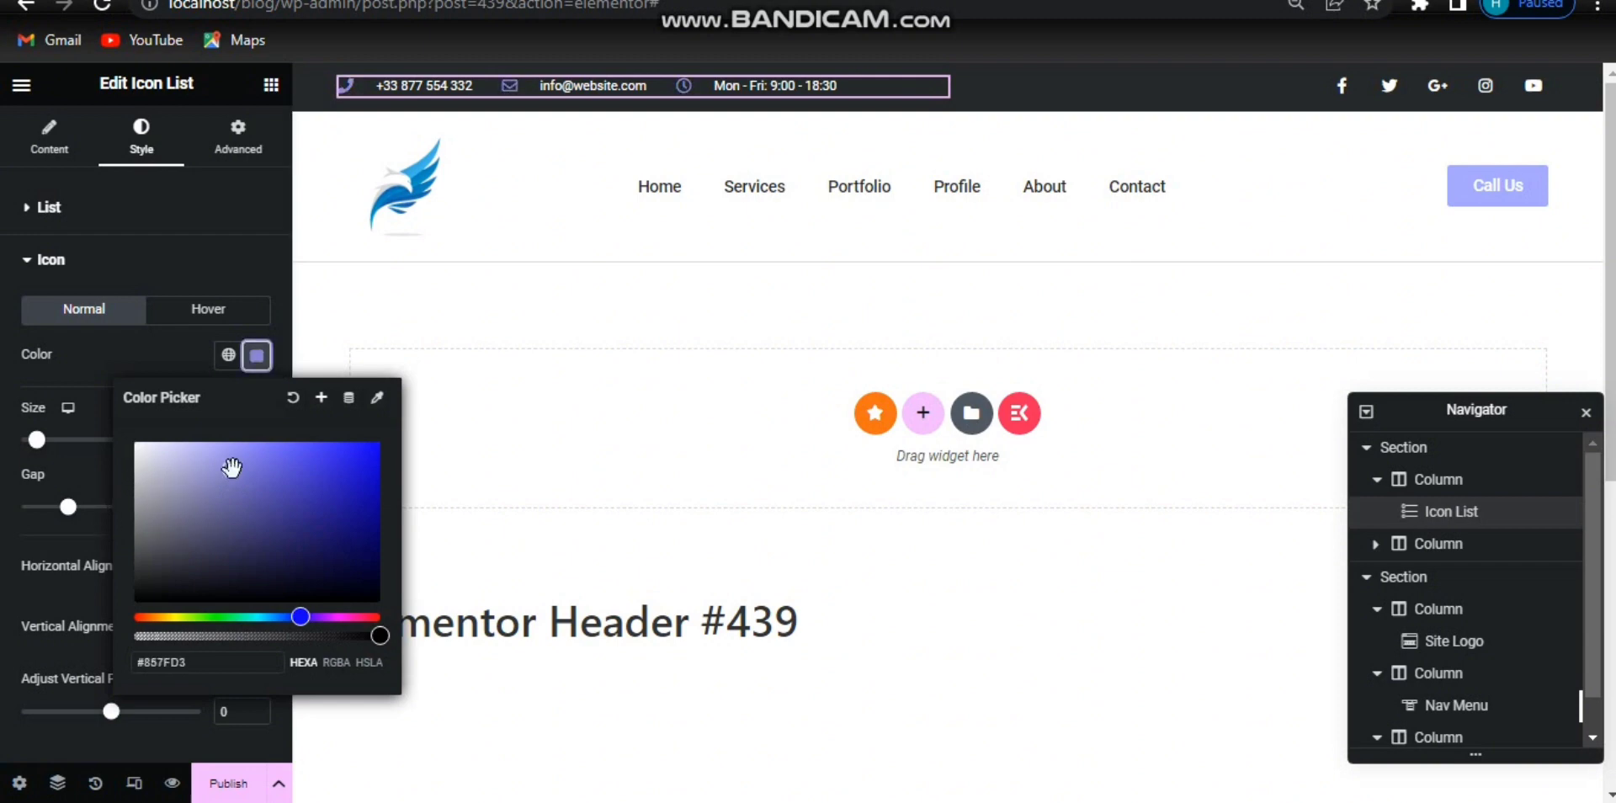
{"action": "left_click", "coordinate": [256, 356]}
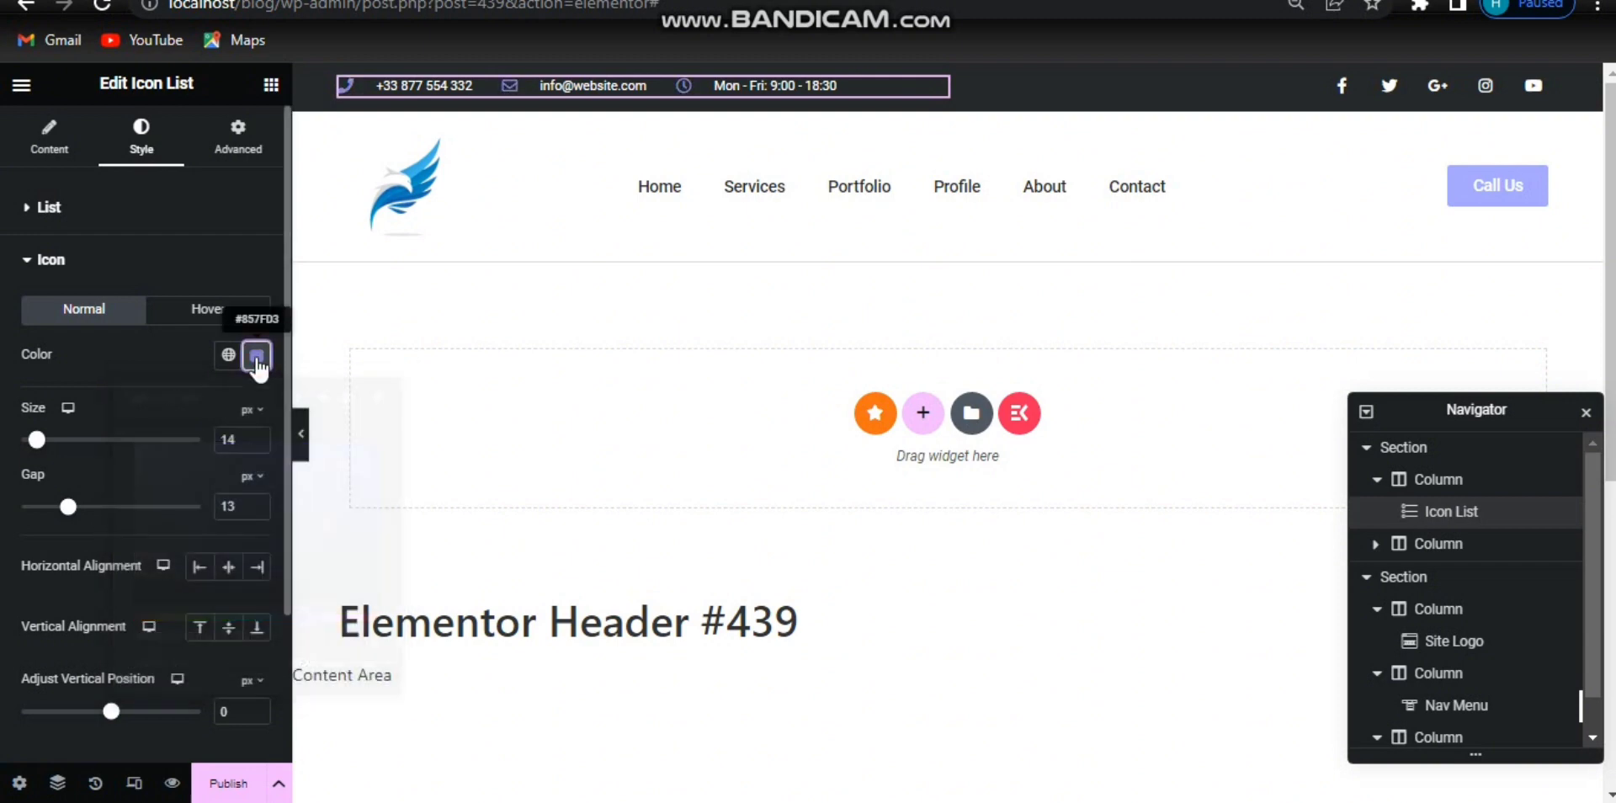
Set the hover icon color of the Icon List to the semi-transparent custom color #CBC7FC8F.
{"action": "left_click", "coordinate": [212, 310]}
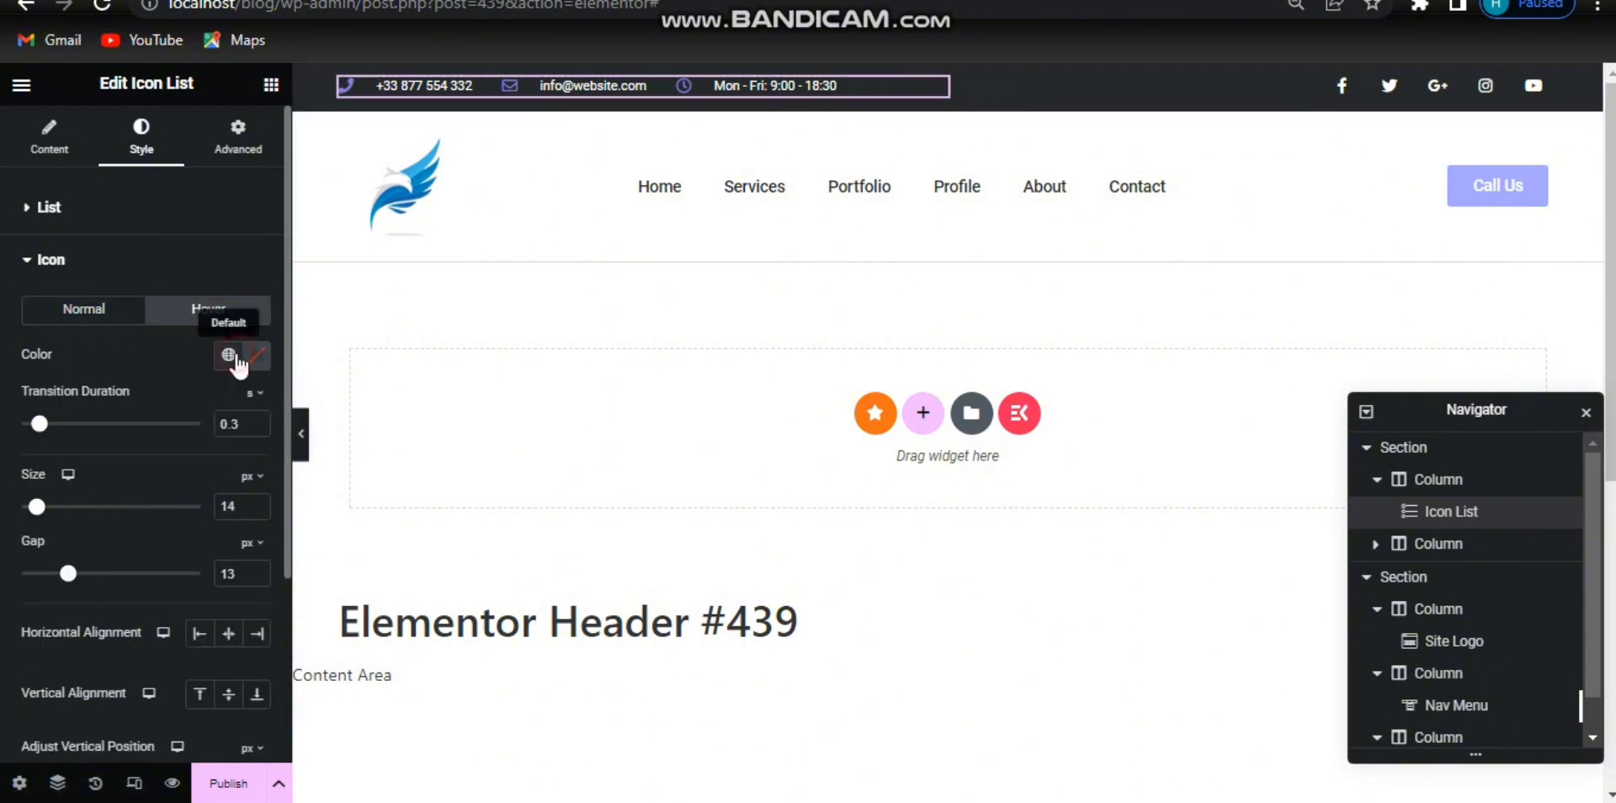
{"action": "left_click", "coordinate": [230, 355]}
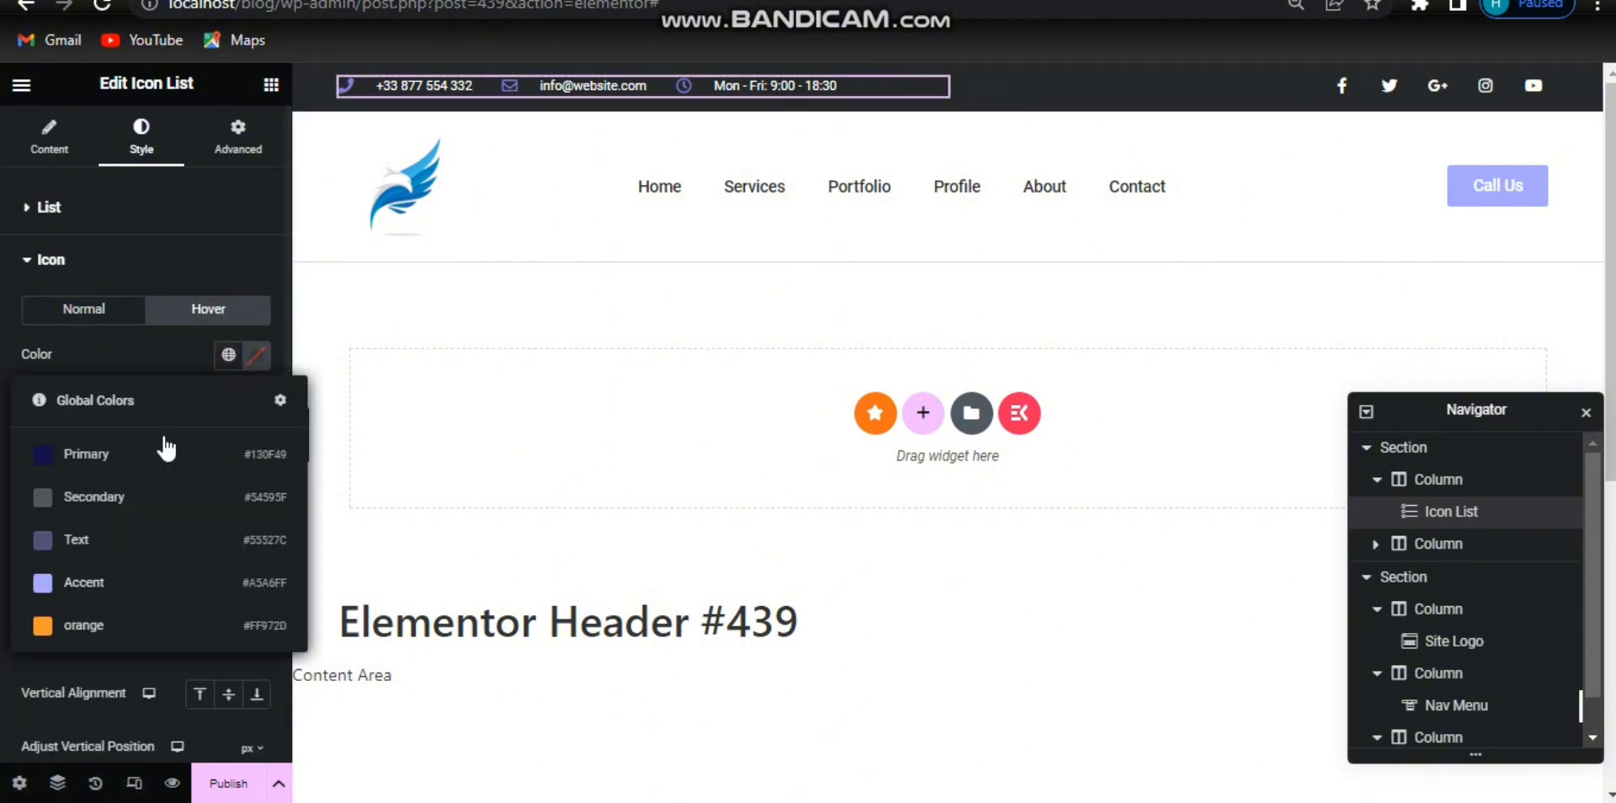
{"action": "left_click", "coordinate": [166, 536]}
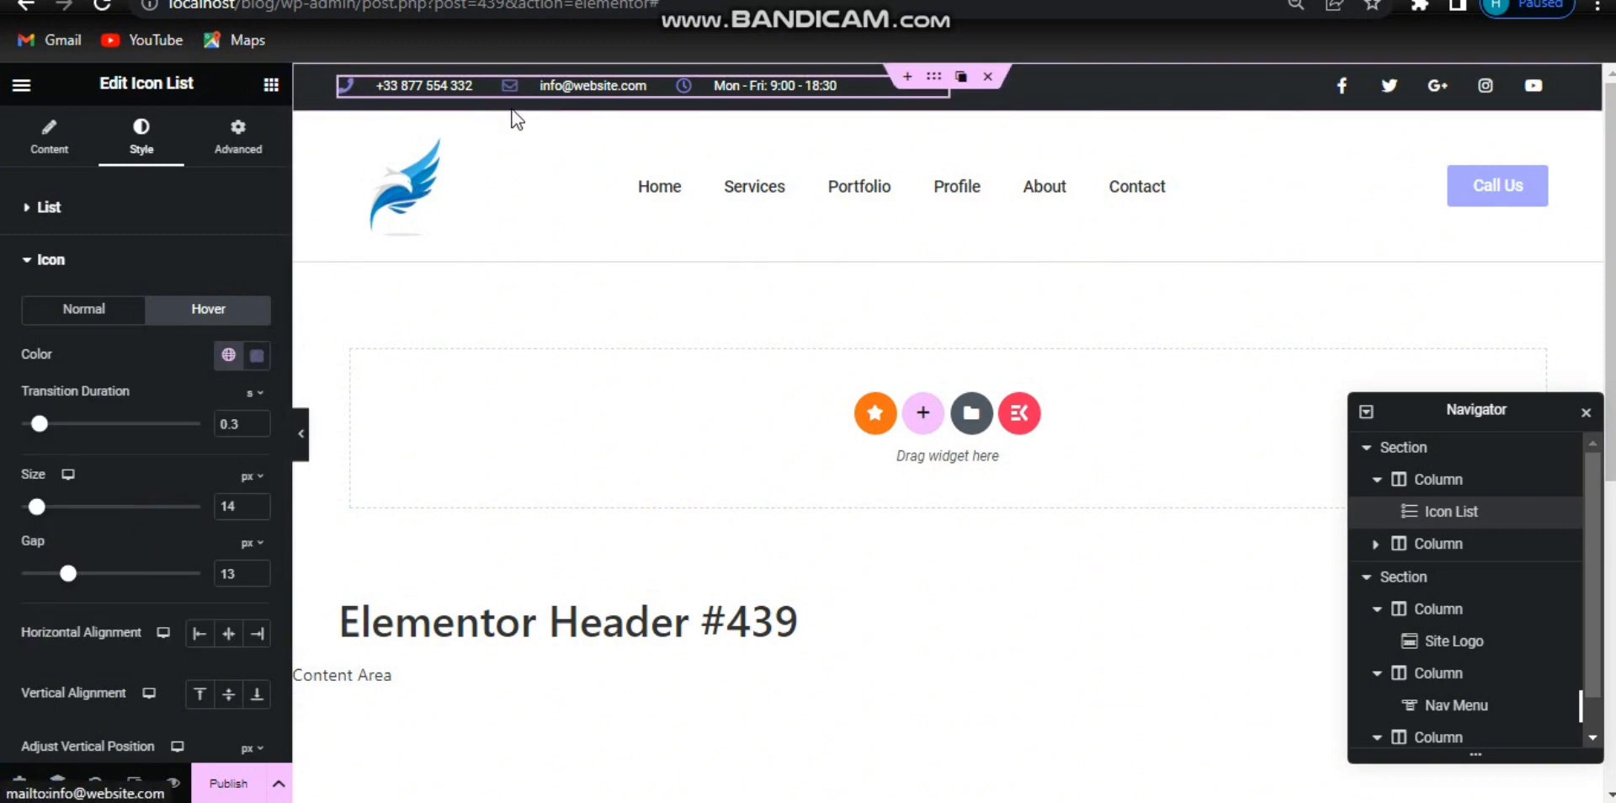
{"action": "left_click", "coordinate": [257, 357]}
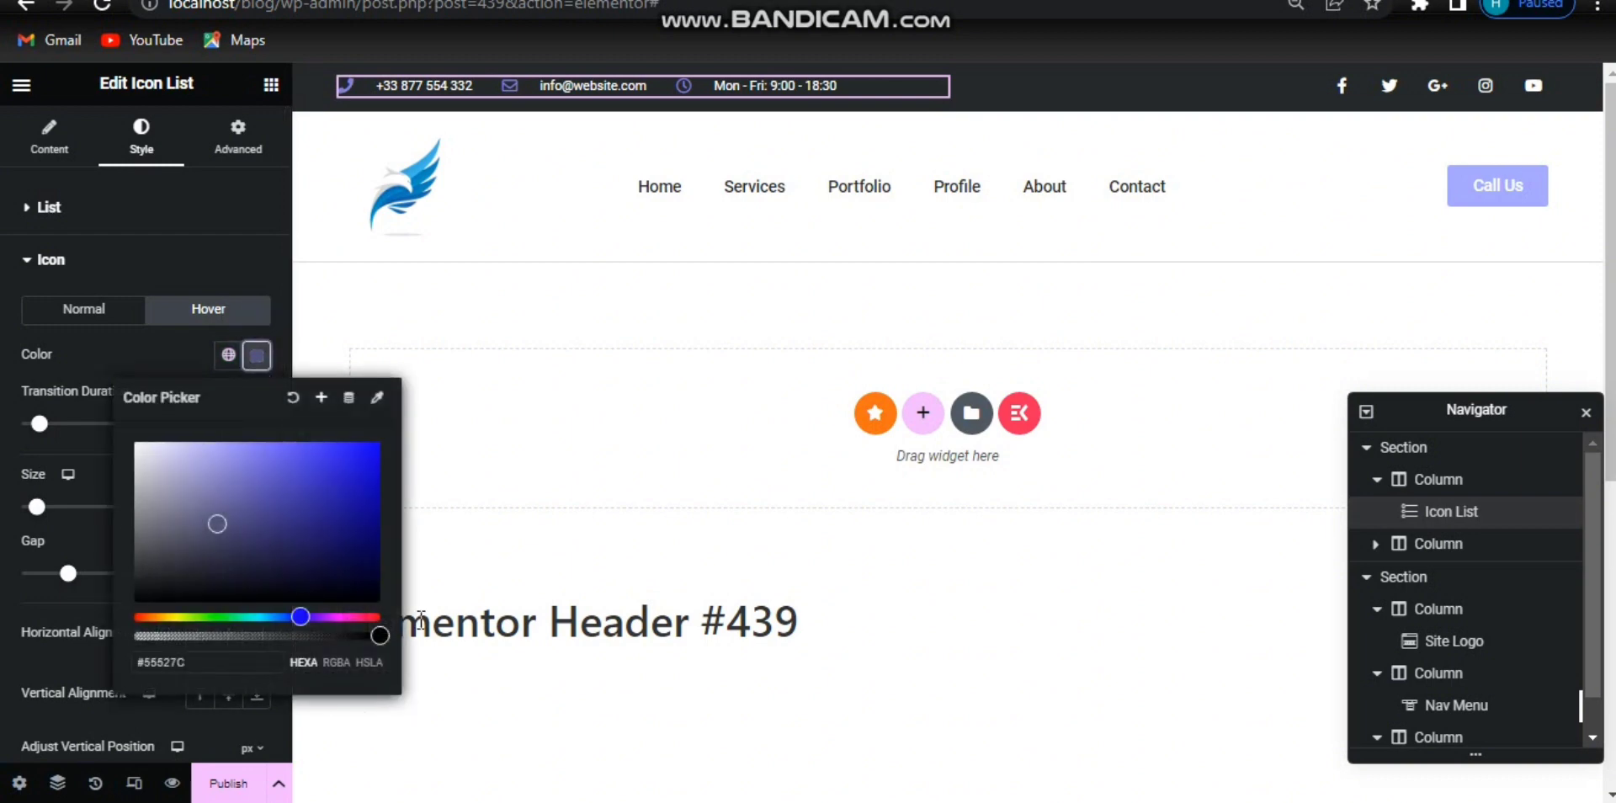
{"action": "left_click", "coordinate": [252, 636]}
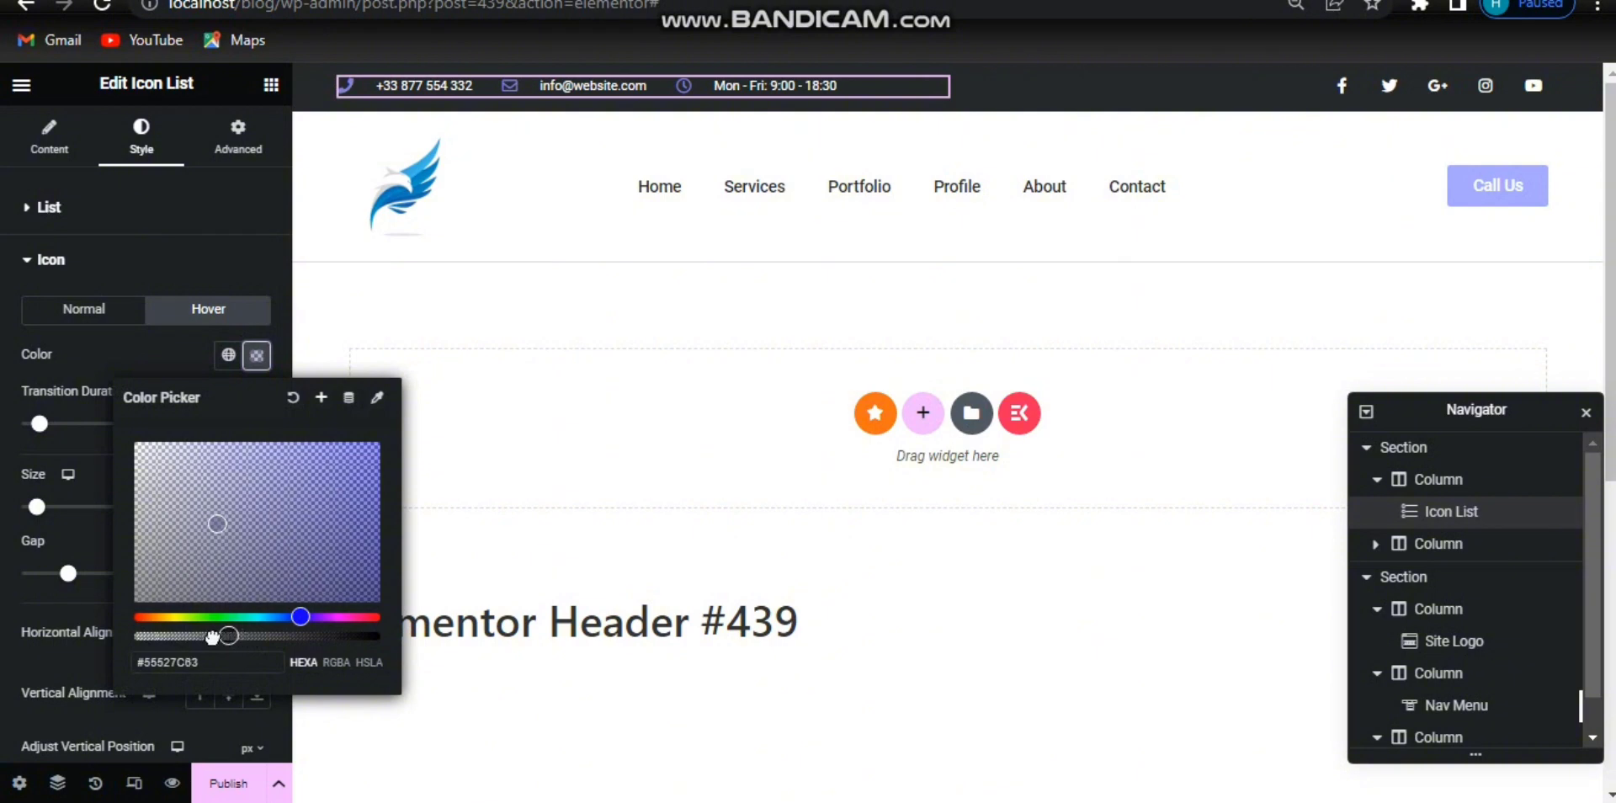
{"action": "left_click_drag", "start_coordinate": [213, 637], "coordinate": [210, 636]}
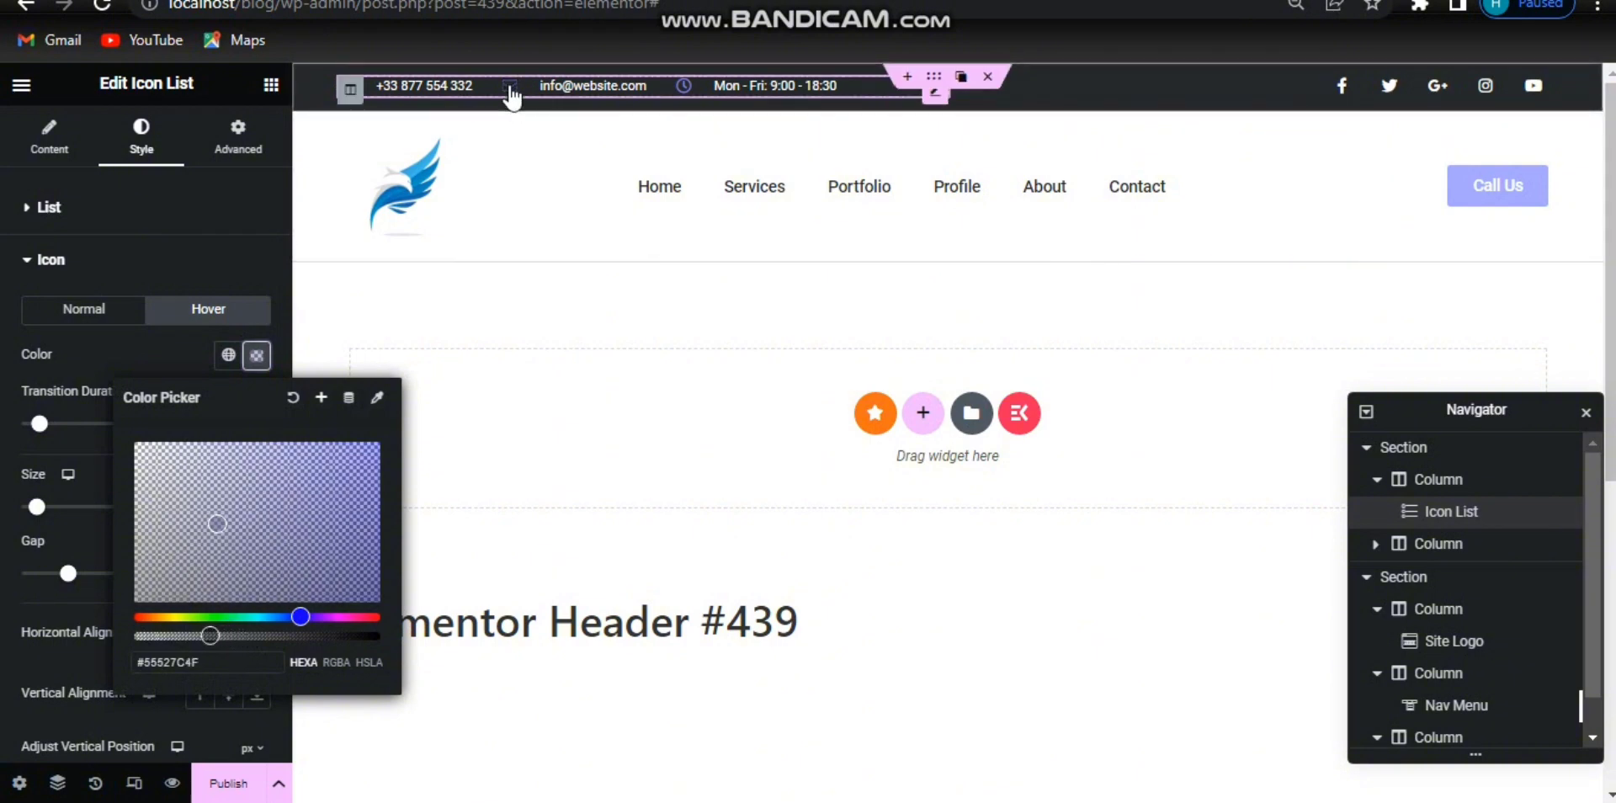
{"action": "left_click_drag", "start_coordinate": [212, 638], "coordinate": [271, 640]}
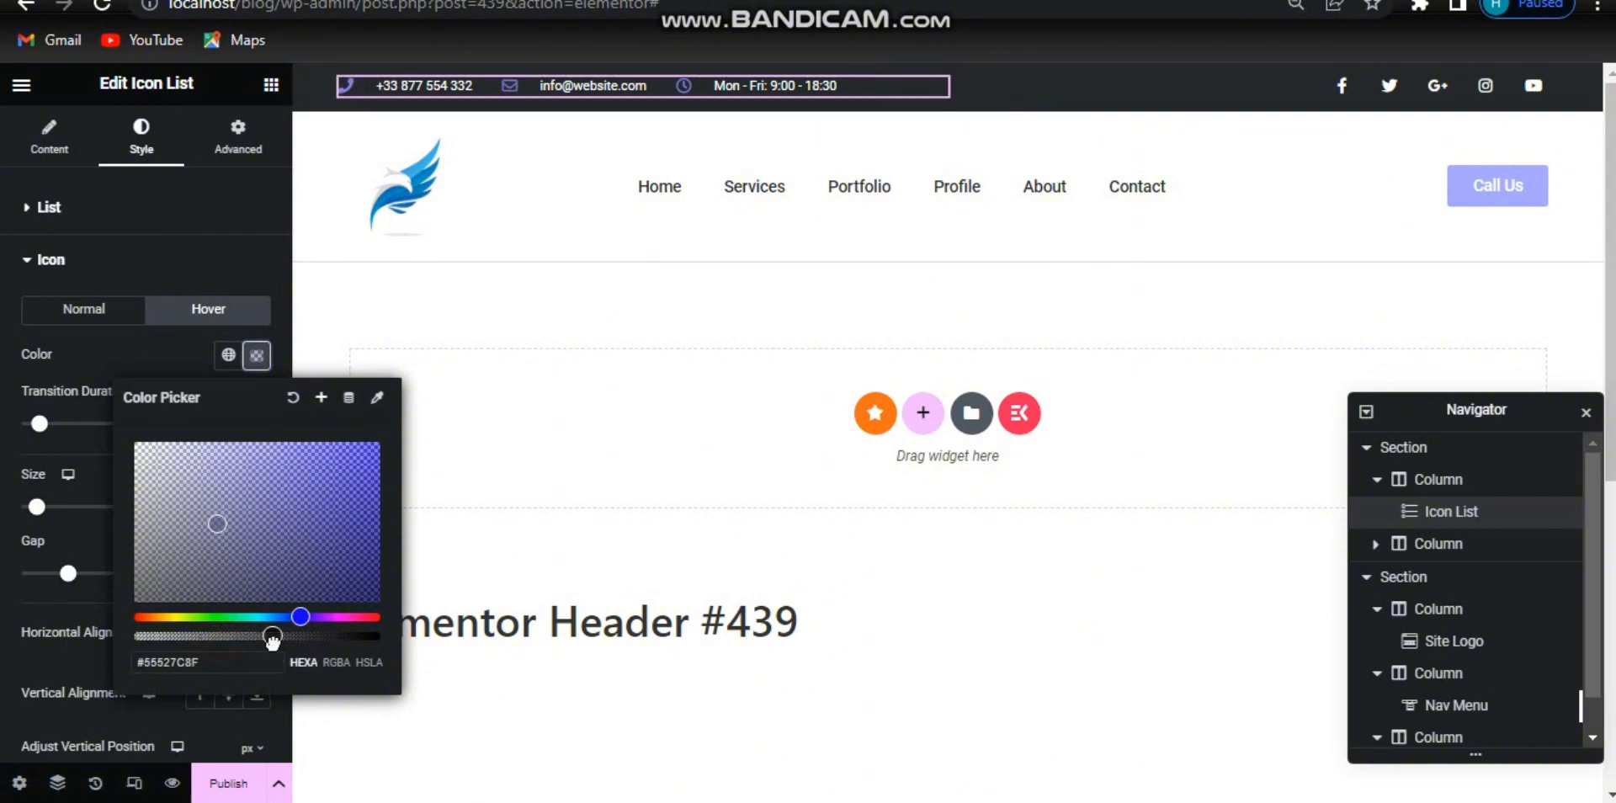
{"action": "left_click_drag", "start_coordinate": [218, 523], "coordinate": [186, 444]}
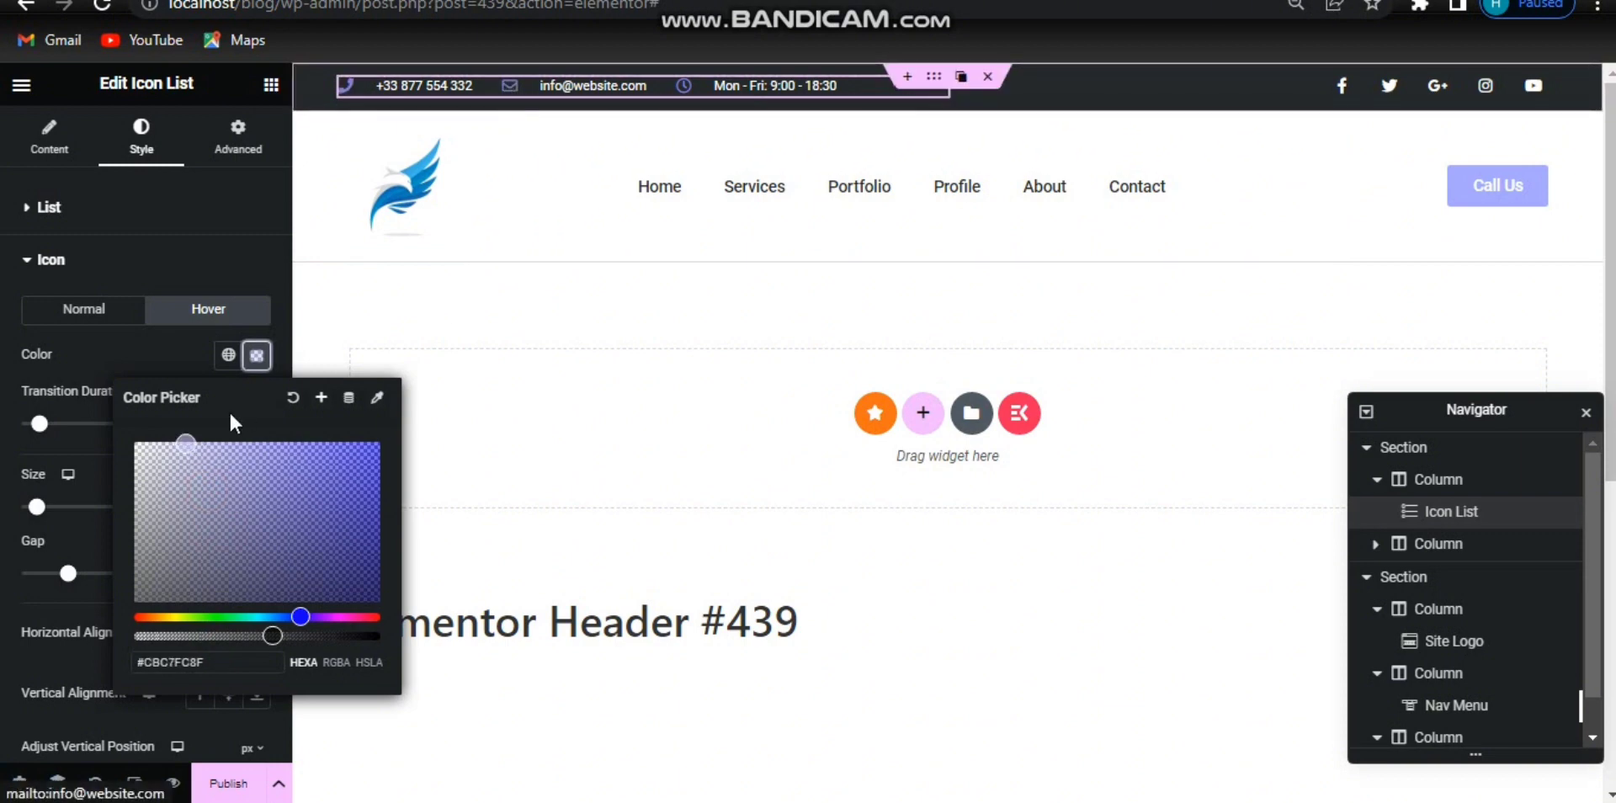
Lighten the hover icon color of the top bar's Icon List to the semi-transparent #E6E4FF8F.
{"action": "left_click_drag", "start_coordinate": [187, 436], "coordinate": [160, 437]}
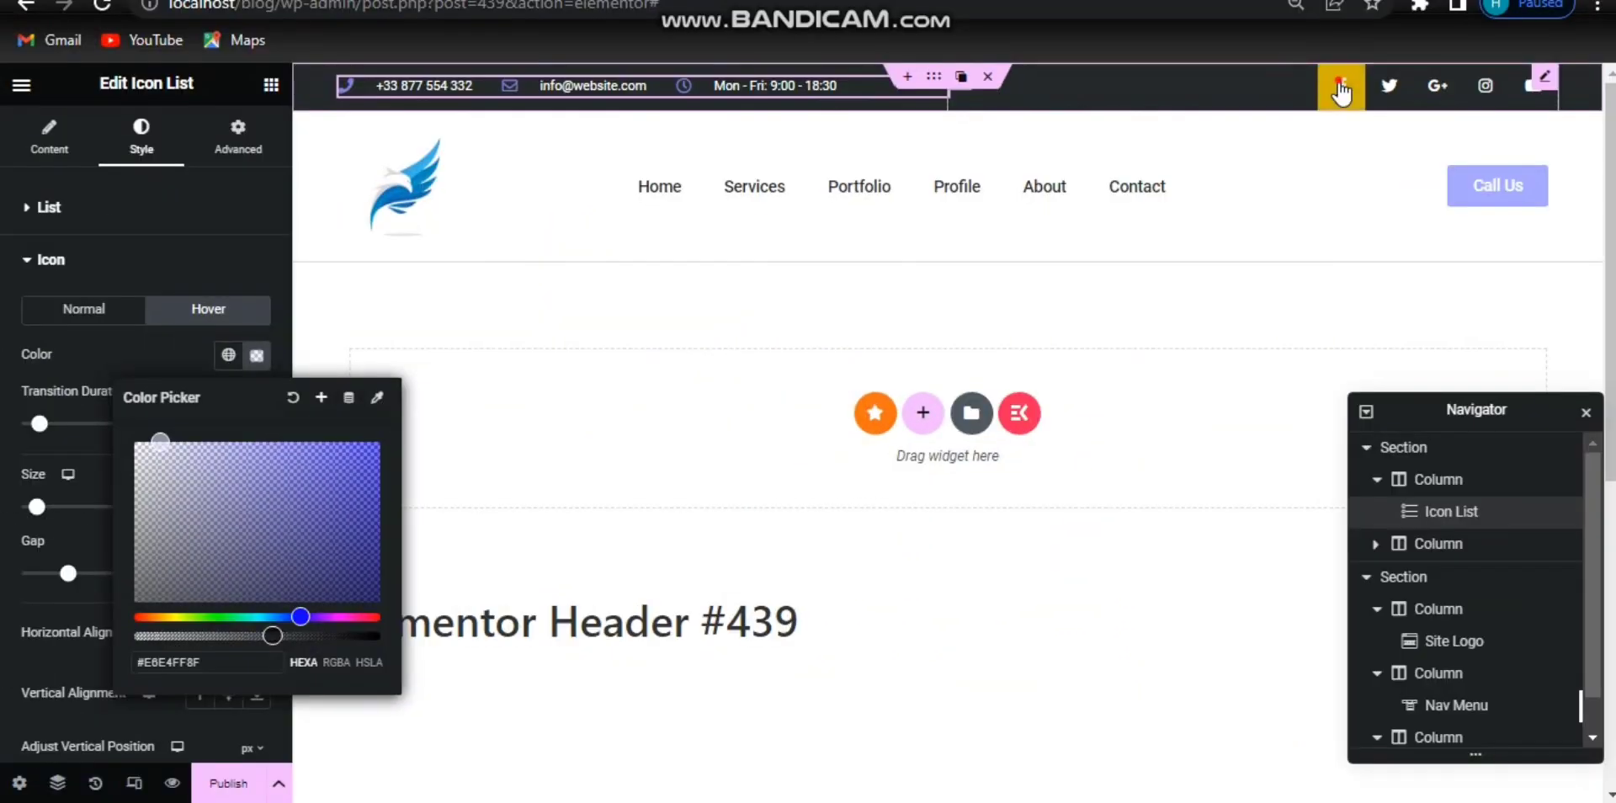
Remove the Google Plus G item from the top bar's Social Icons widget.
{"action": "left_click", "coordinate": [1345, 95]}
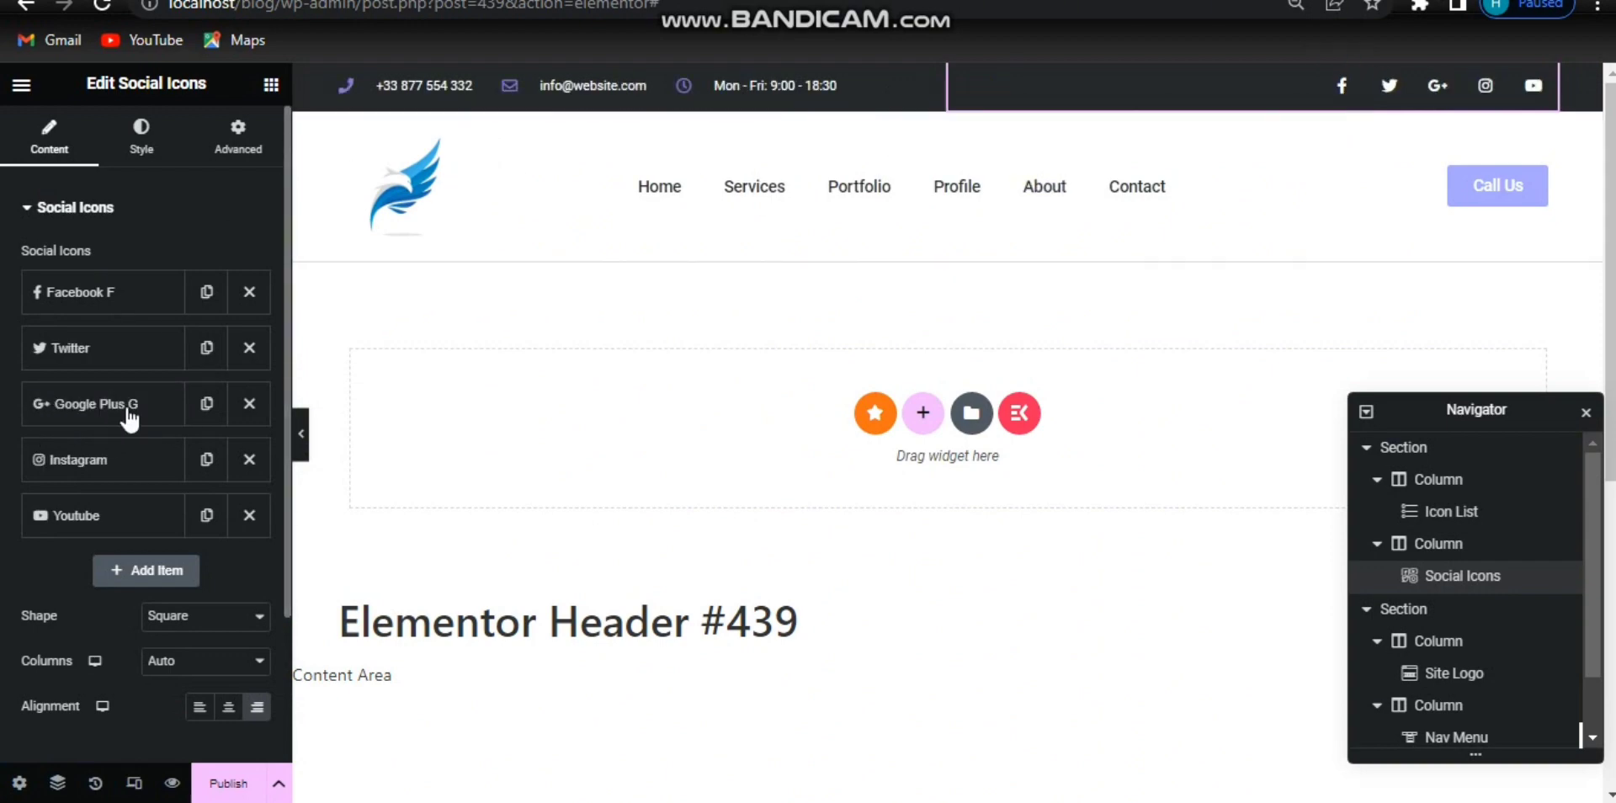
{"action": "left_click", "coordinate": [250, 404]}
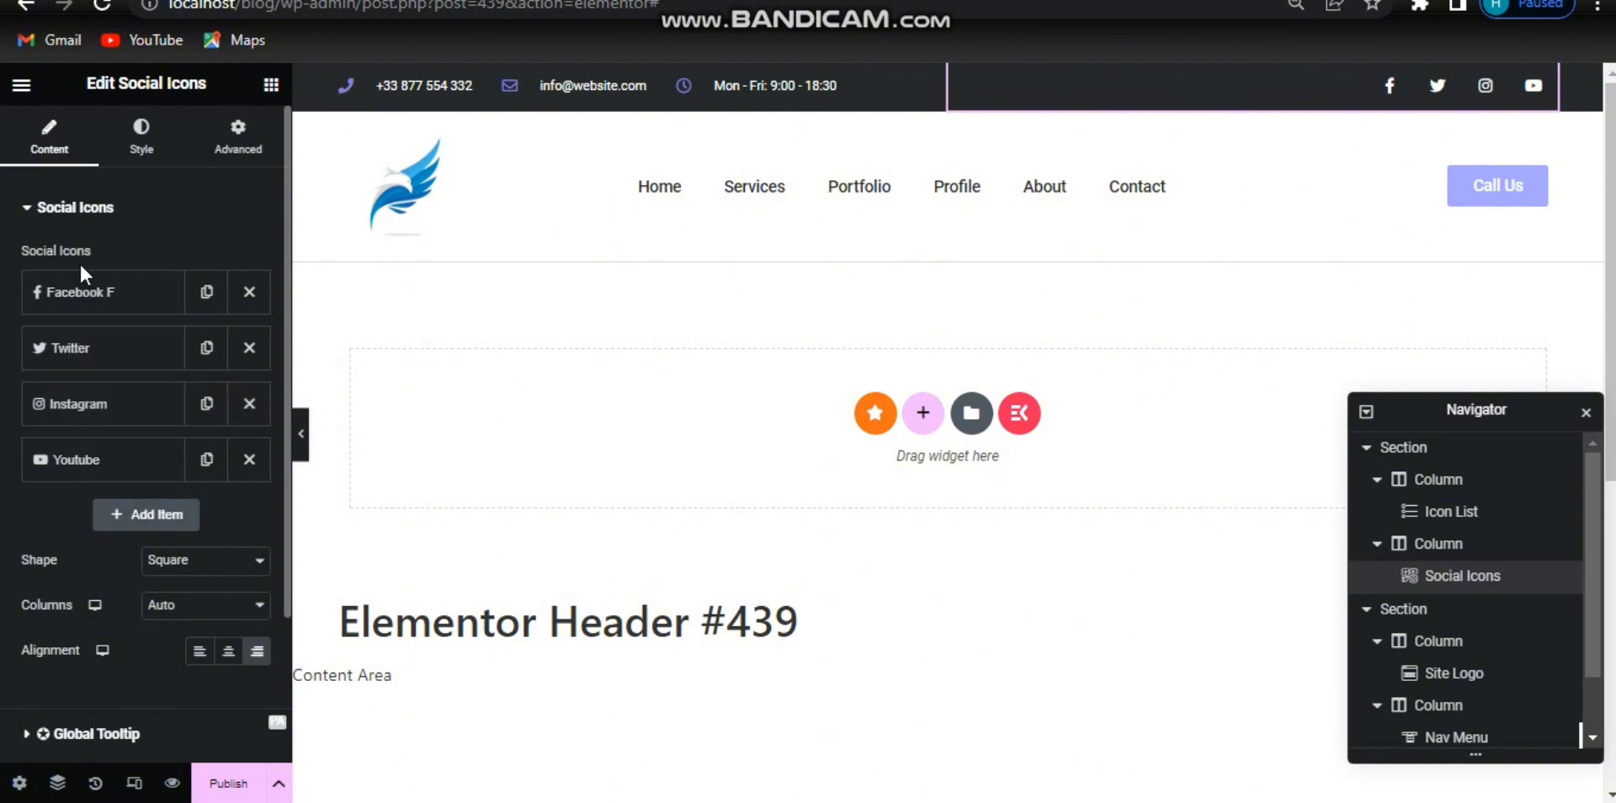
{"action": "left_click", "coordinate": [144, 514]}
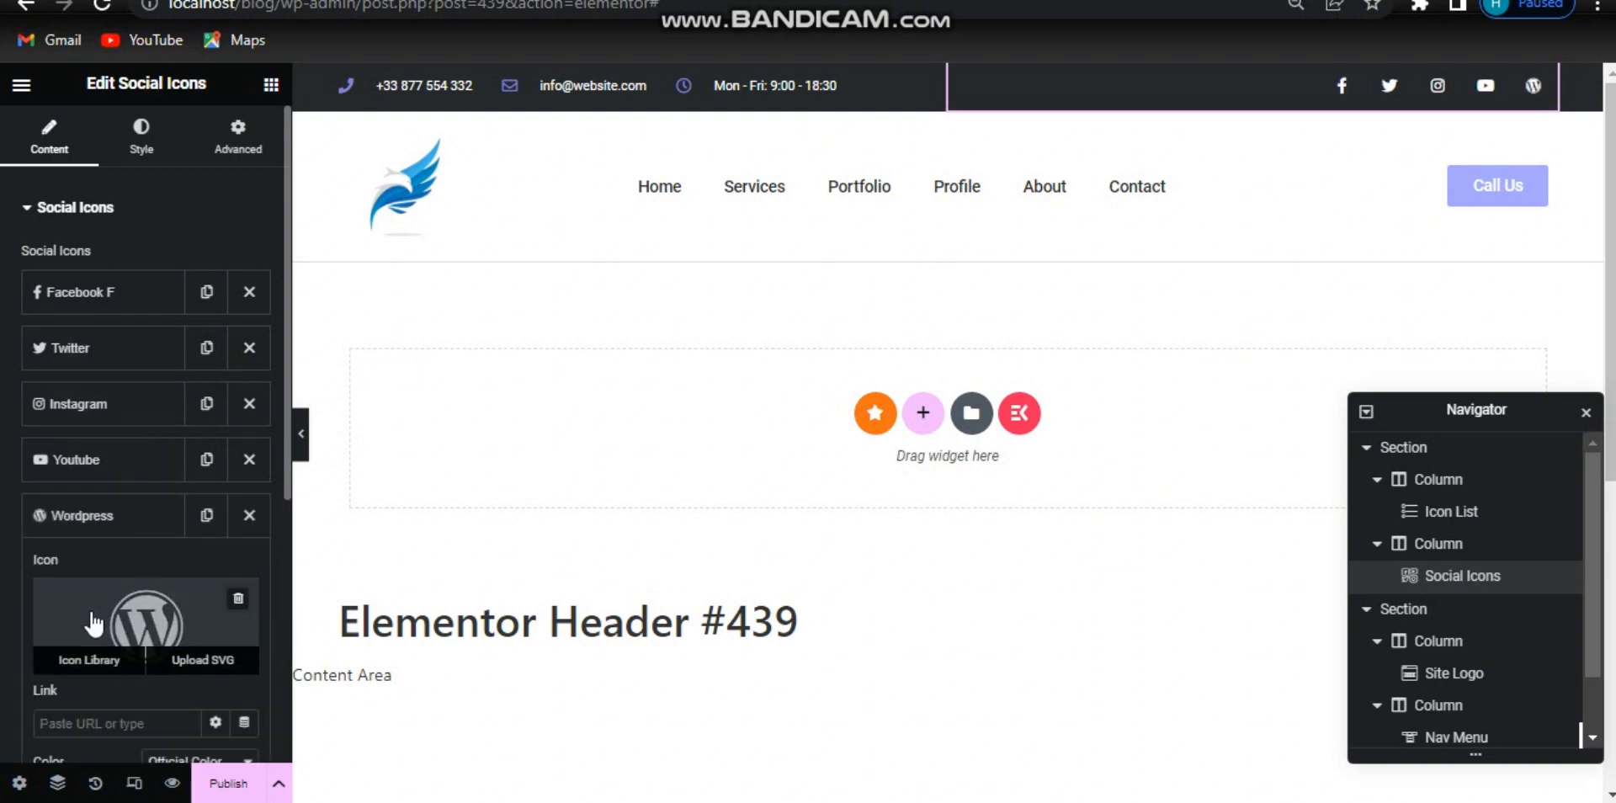
{"action": "mouse_move", "coordinate": [81, 673]}
{"action": "left_click", "coordinate": [89, 660]}
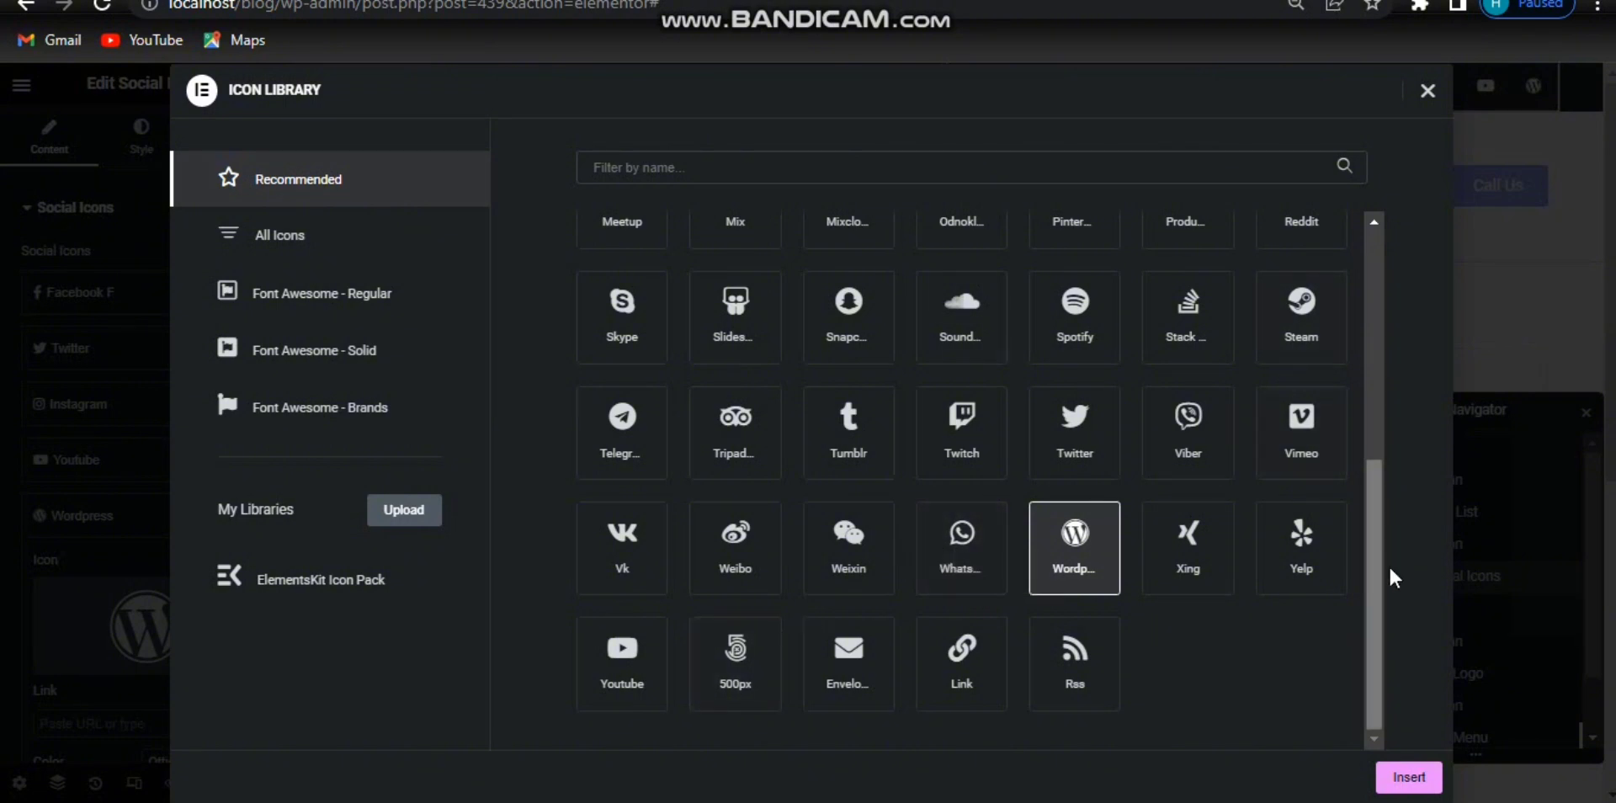
{"action": "left_click_drag", "start_coordinate": [1377, 567], "coordinate": [1377, 268]}
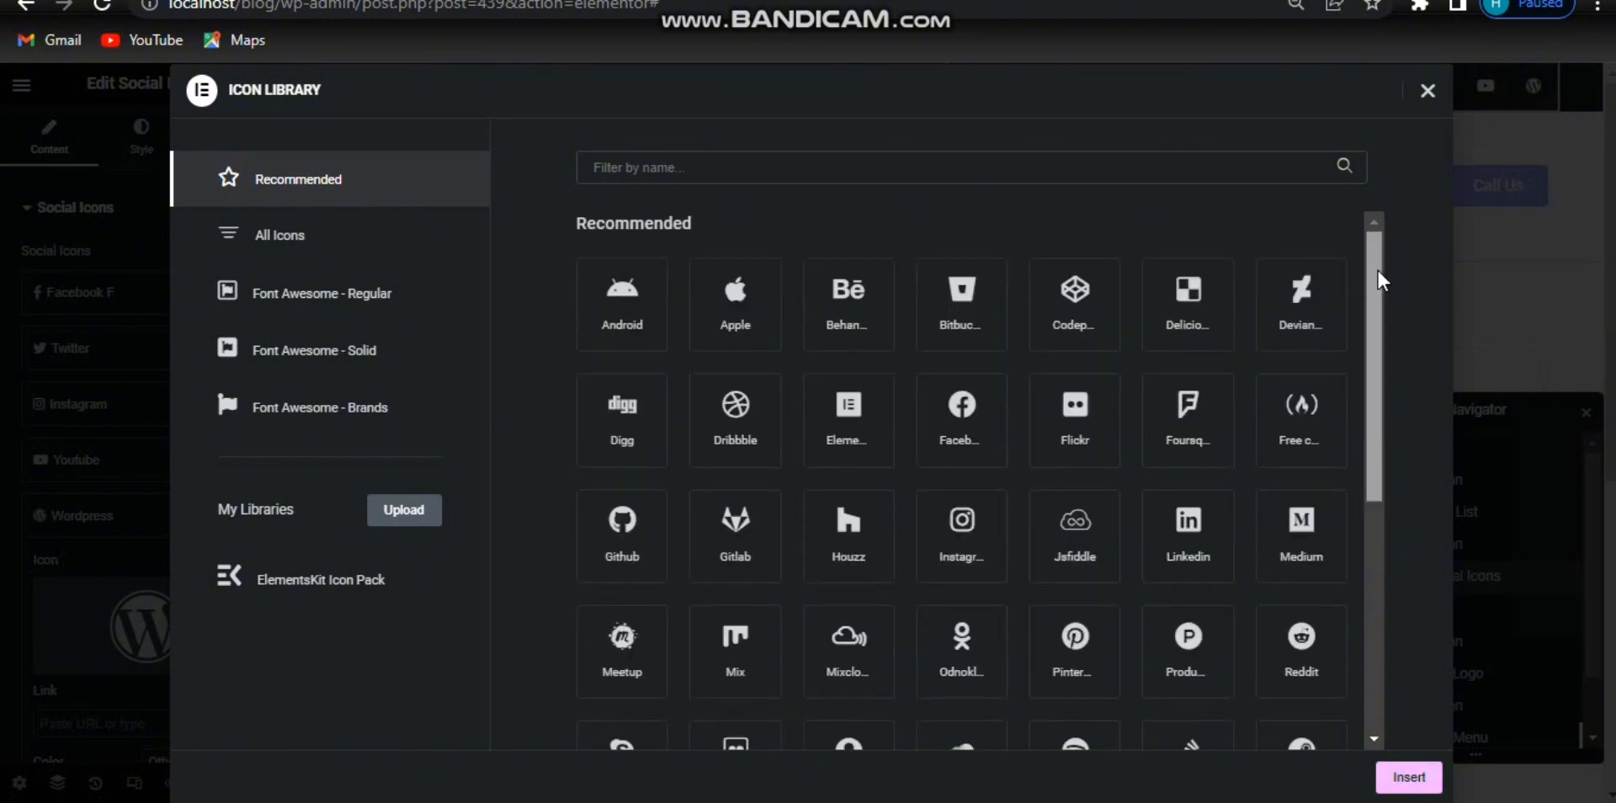
{"action": "scroll", "coordinate": [1373, 337], "scroll_direction": "down", "scroll_amount": 2}
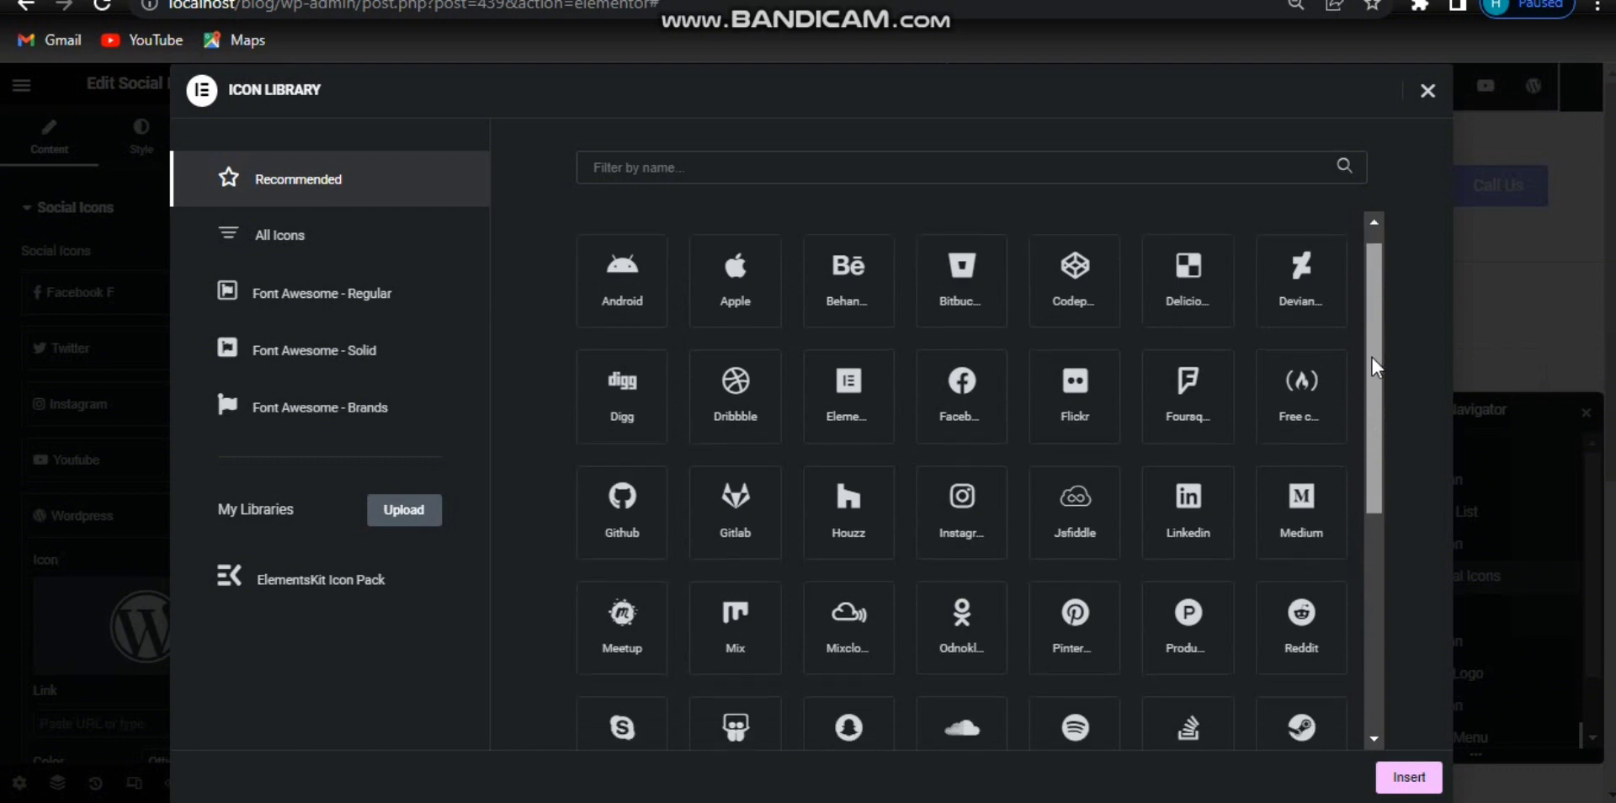
{"action": "left_click_drag", "start_coordinate": [1376, 517], "coordinate": [1353, 259]}
{"action": "scroll", "coordinate": [1354, 268], "scroll_direction": "up", "scroll_amount": 2}
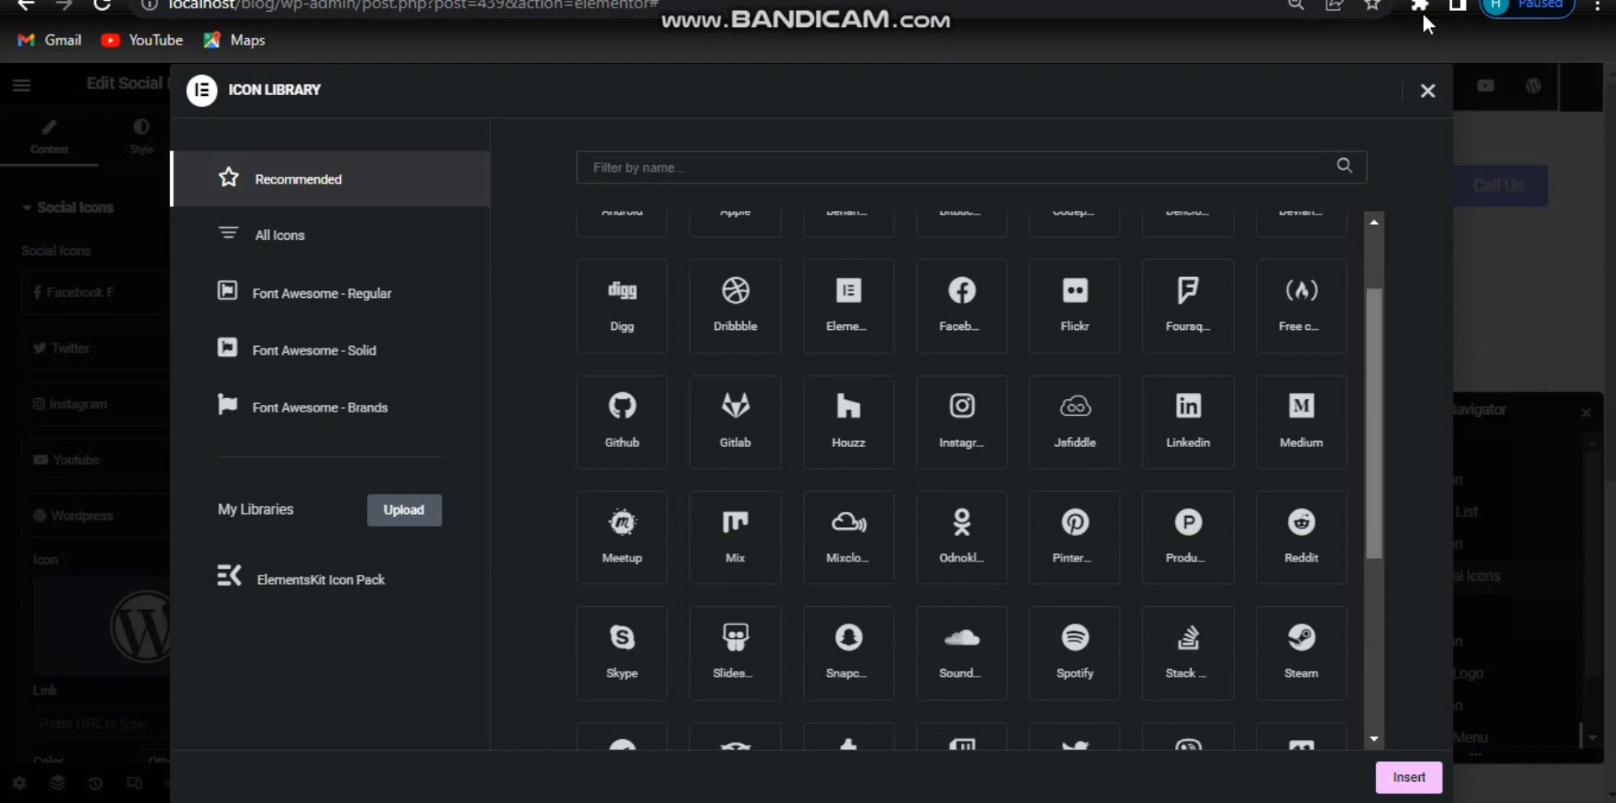
{"action": "left_click", "coordinate": [1430, 91]}
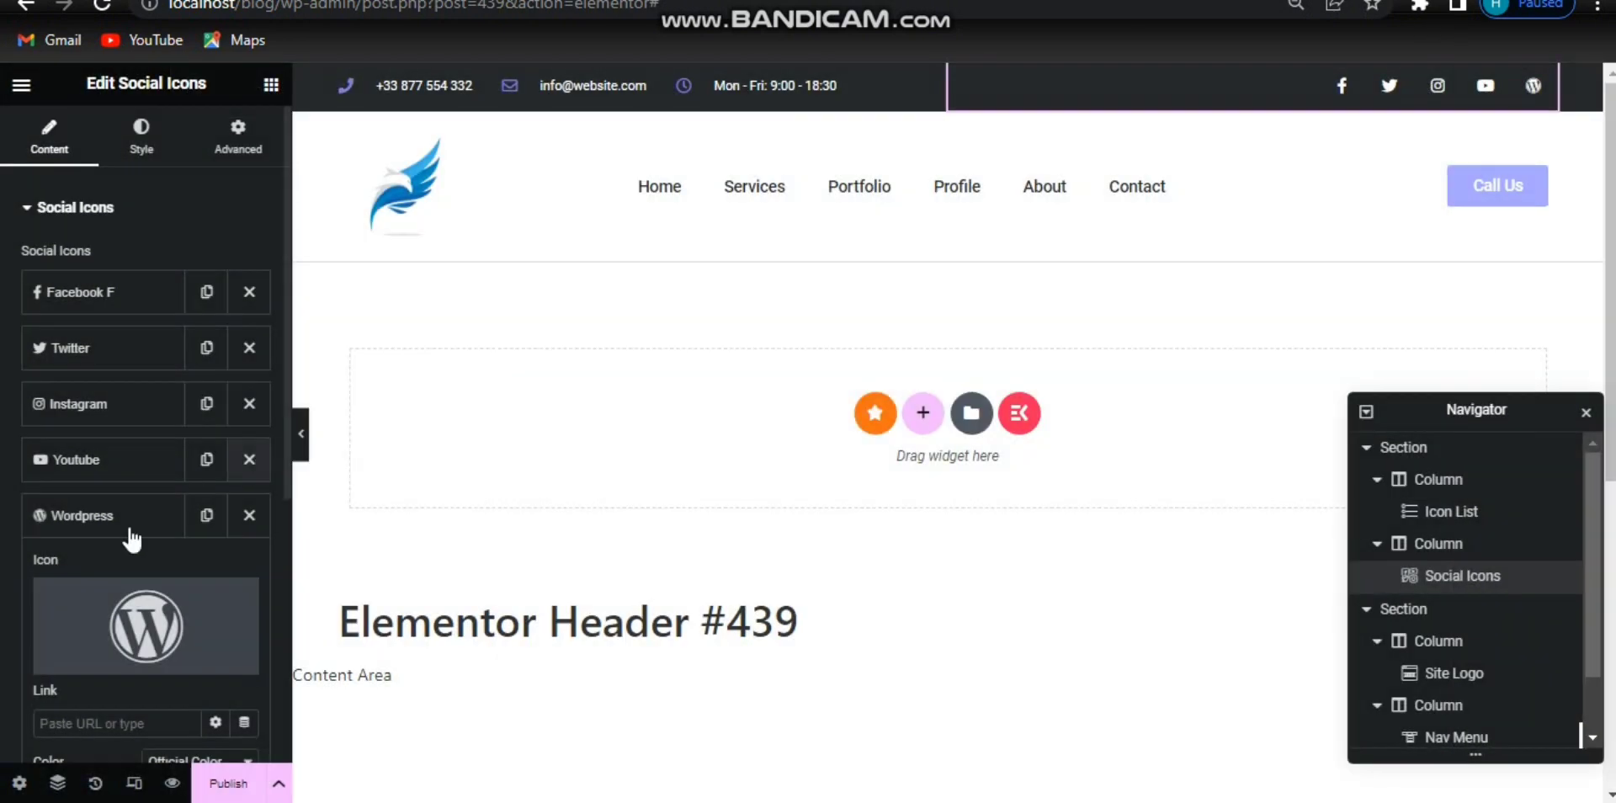
{"action": "left_click", "coordinate": [260, 516]}
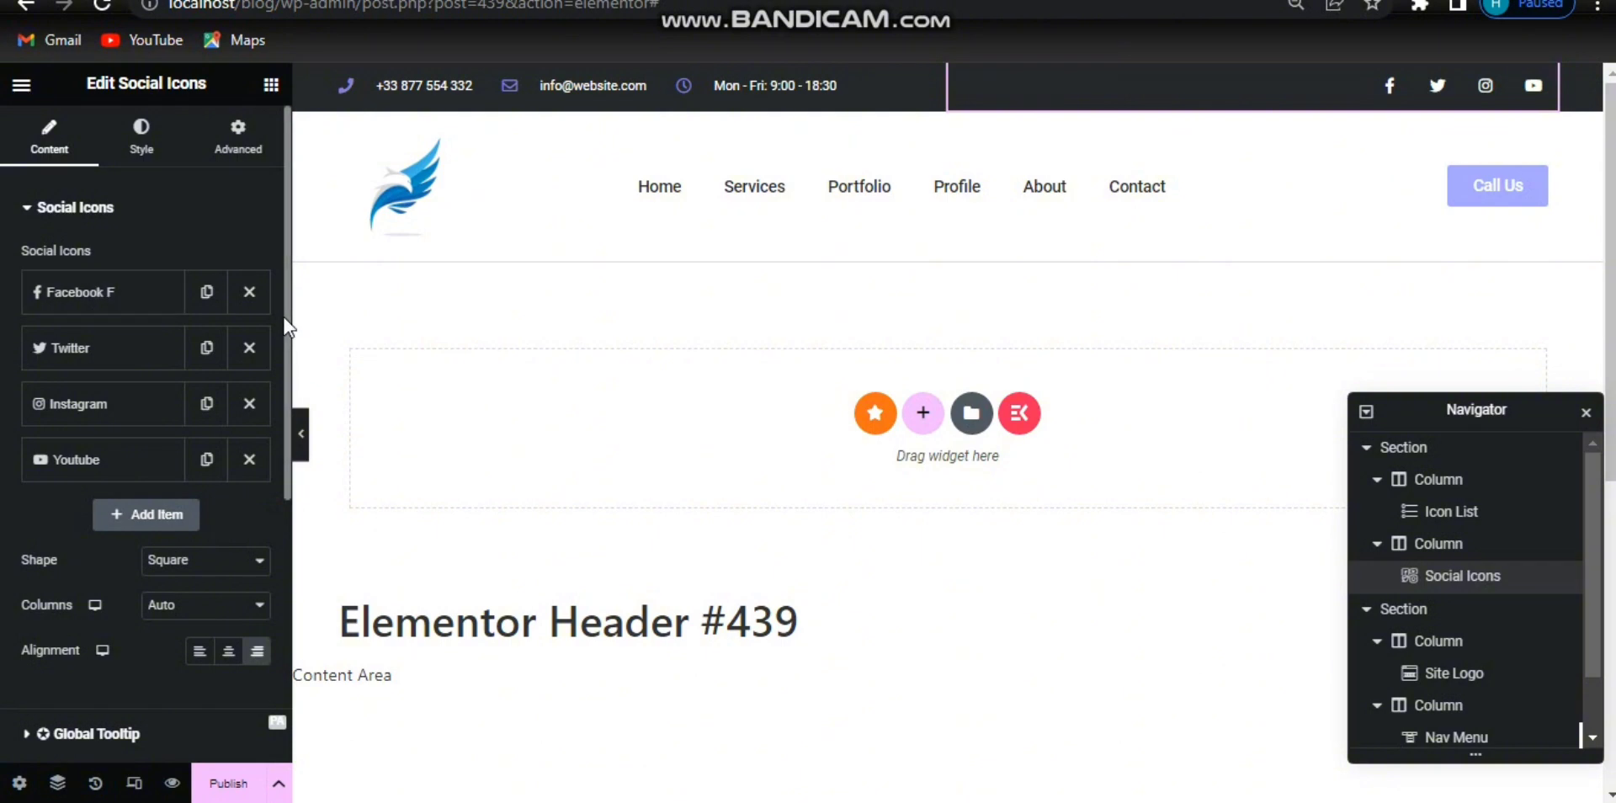
Set the shape of the social icons to Circle.
{"action": "scroll", "coordinate": [285, 316], "scroll_direction": "down", "scroll_amount": 2}
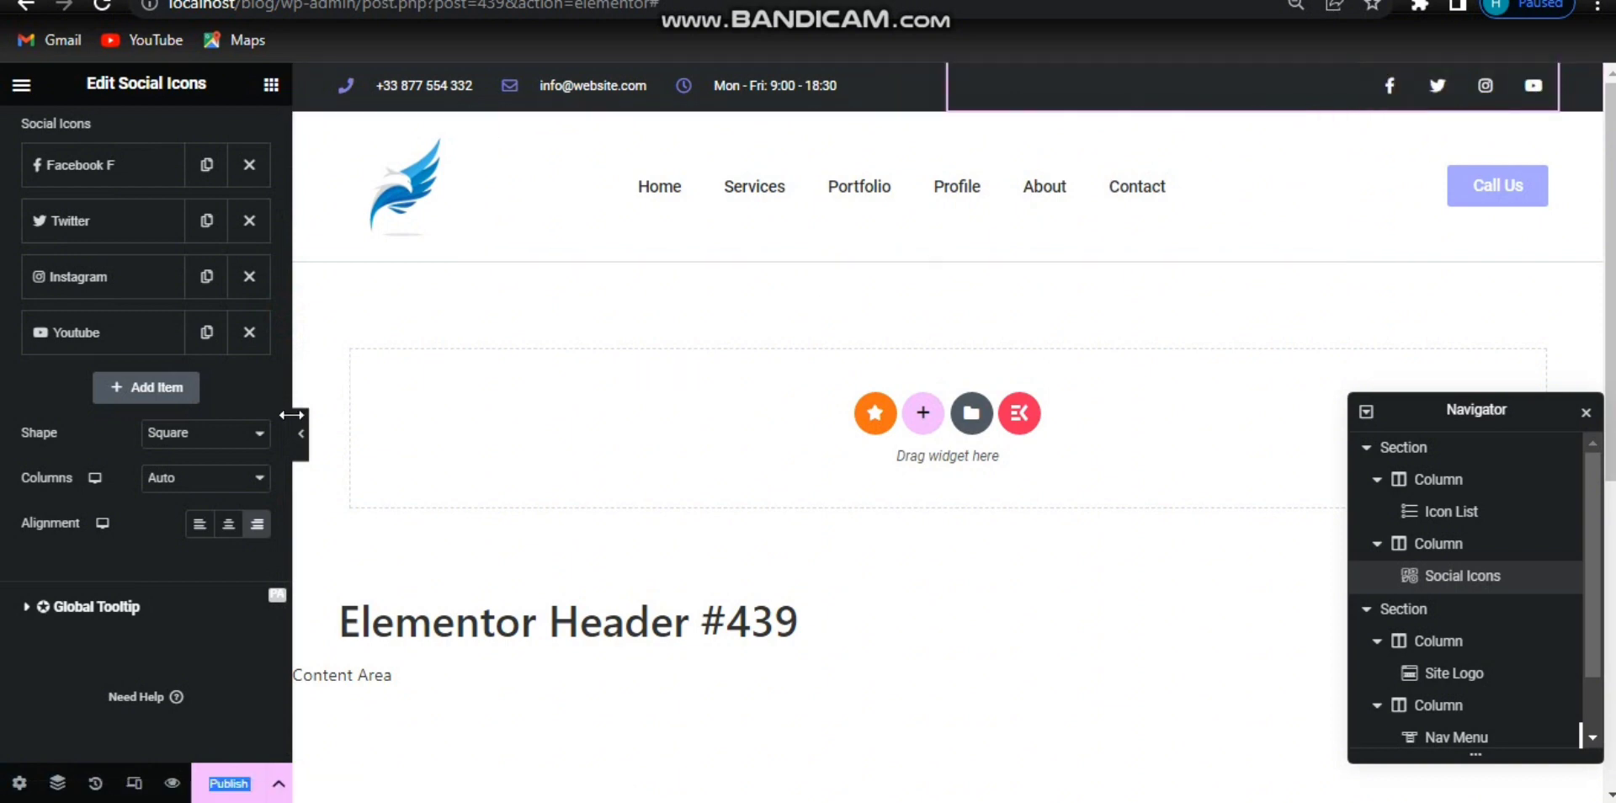
{"action": "left_click", "coordinate": [221, 452]}
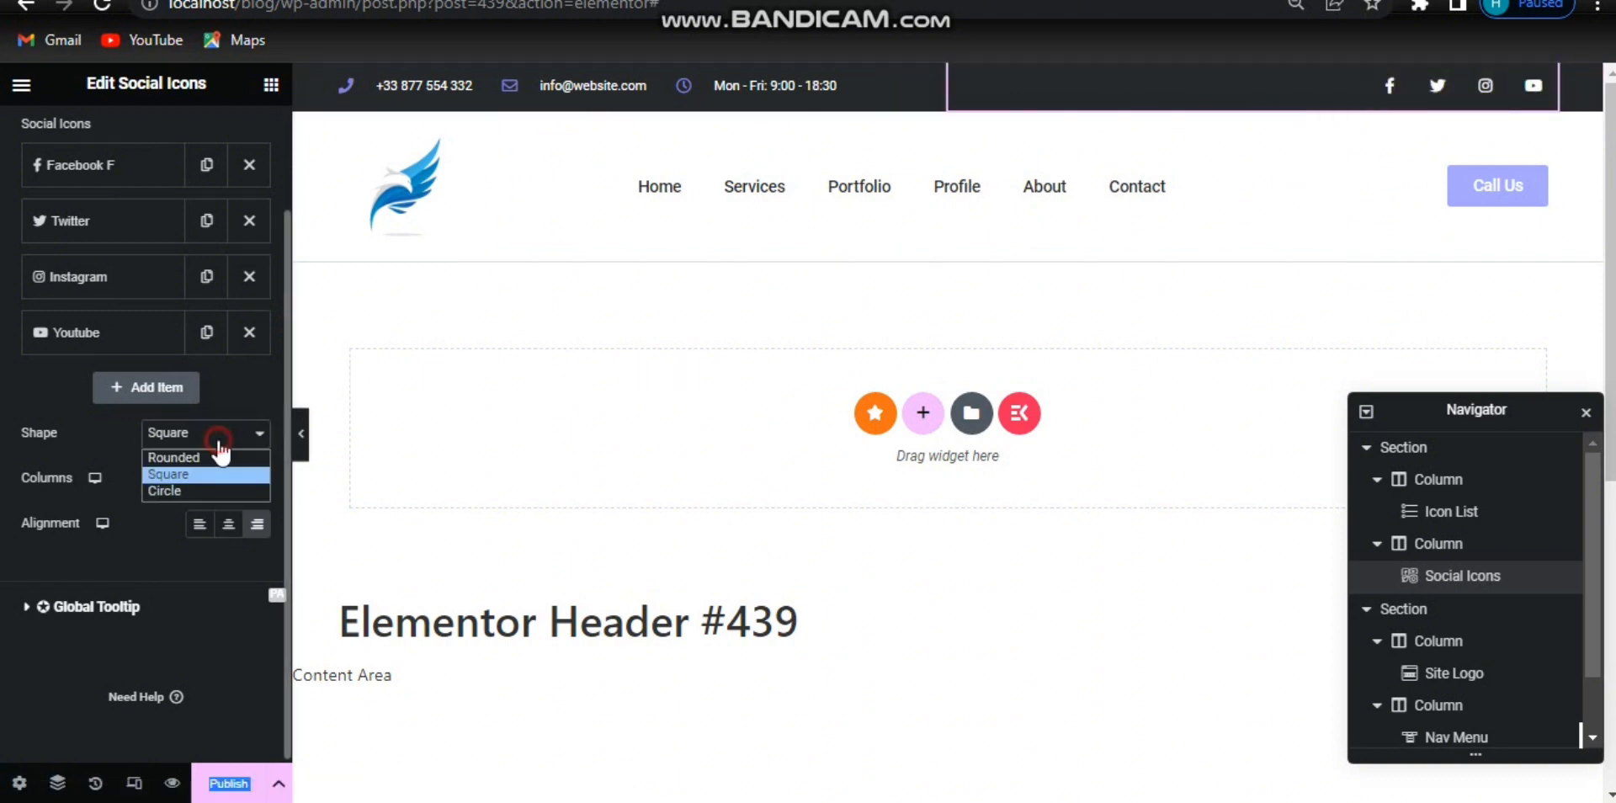
{"action": "left_click", "coordinate": [211, 493]}
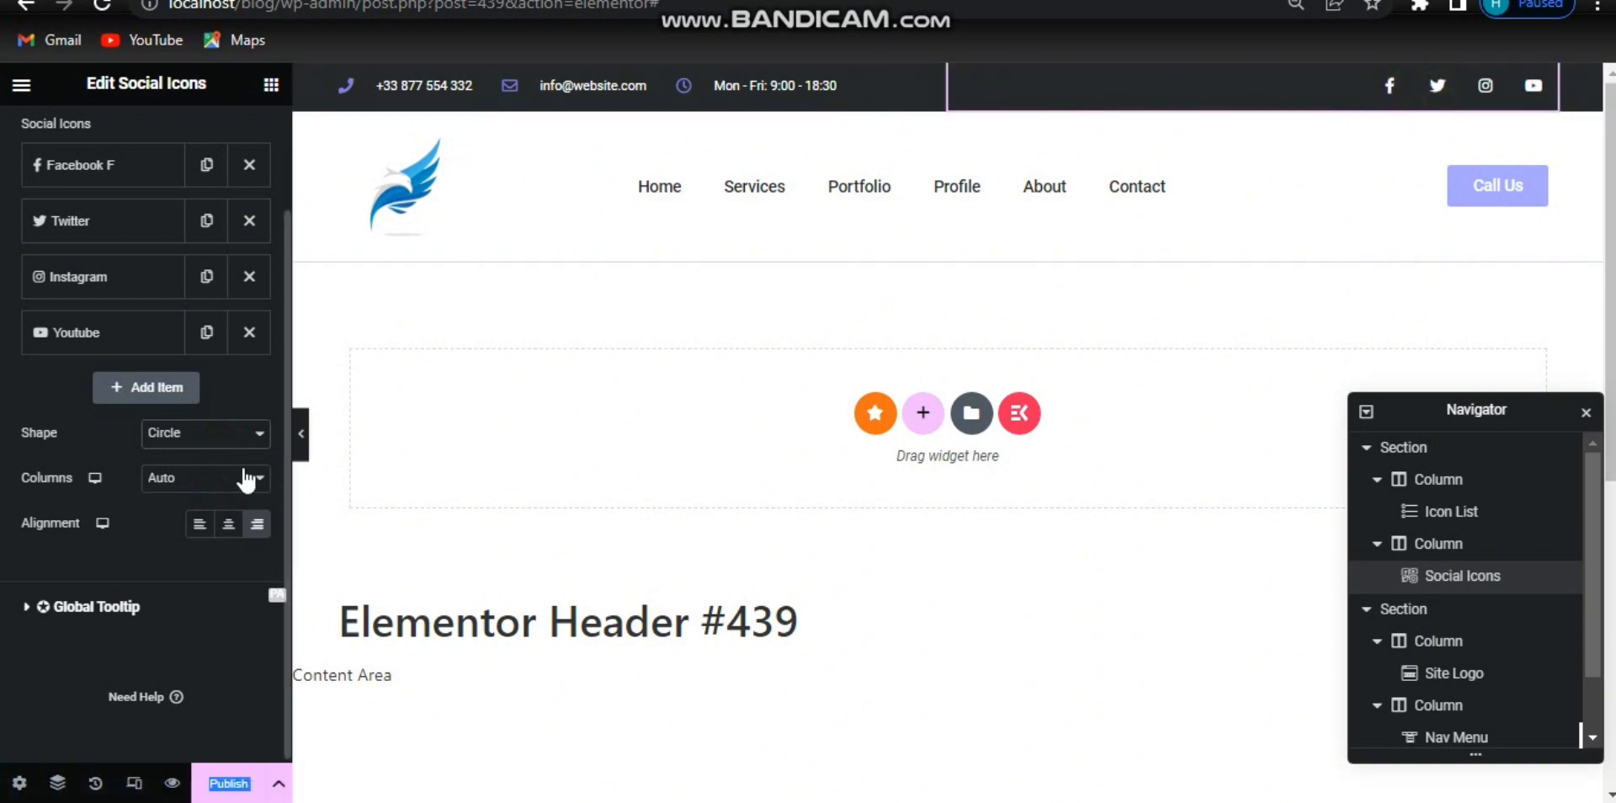
Try the Square and Rounded shapes on the social icons, and return the shape to Circle.
{"action": "left_click", "coordinate": [243, 434]}
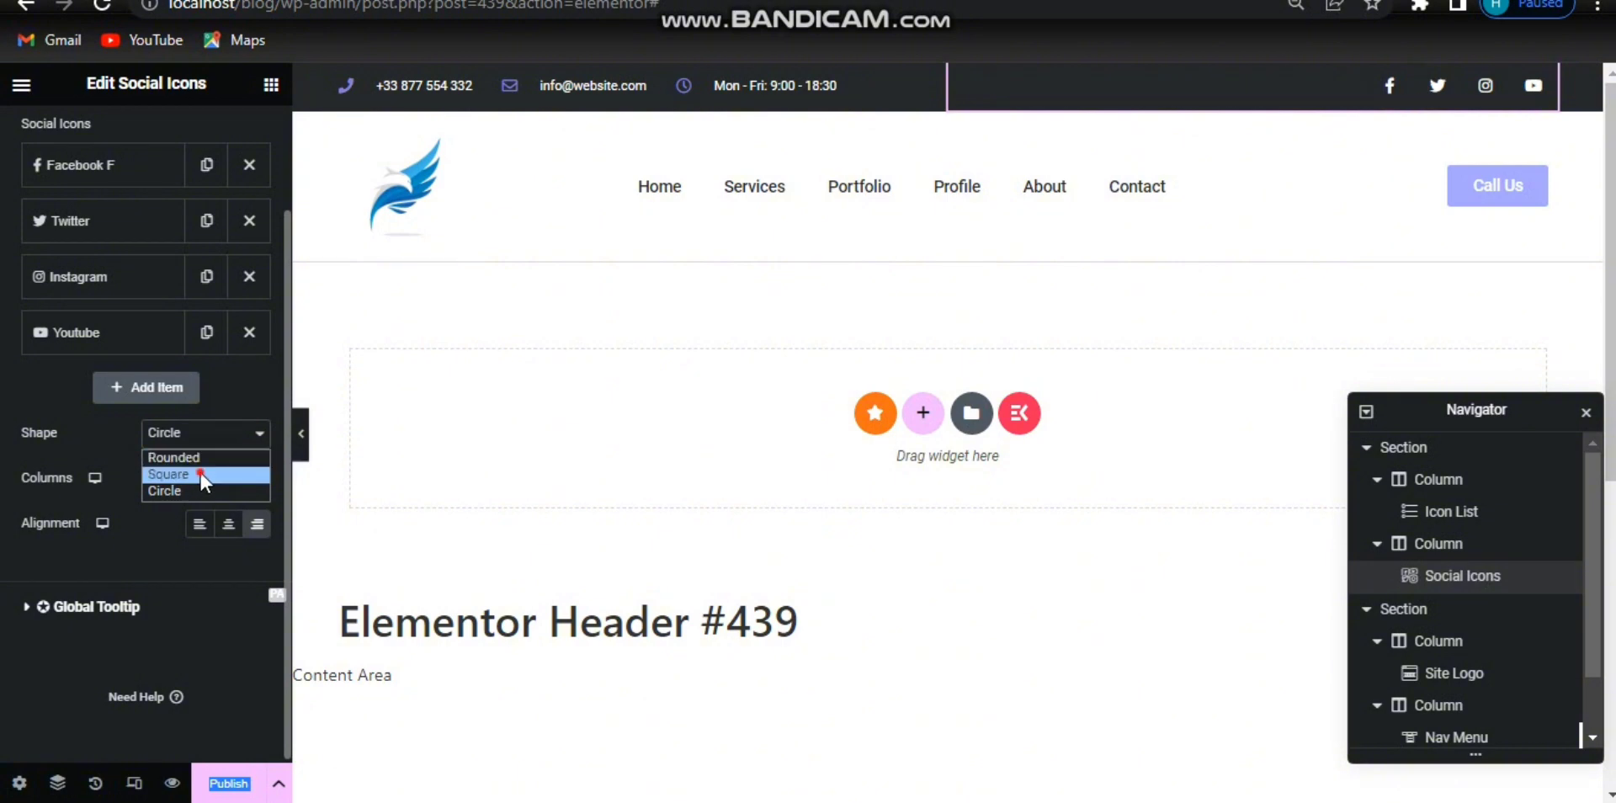
{"action": "left_click", "coordinate": [201, 474]}
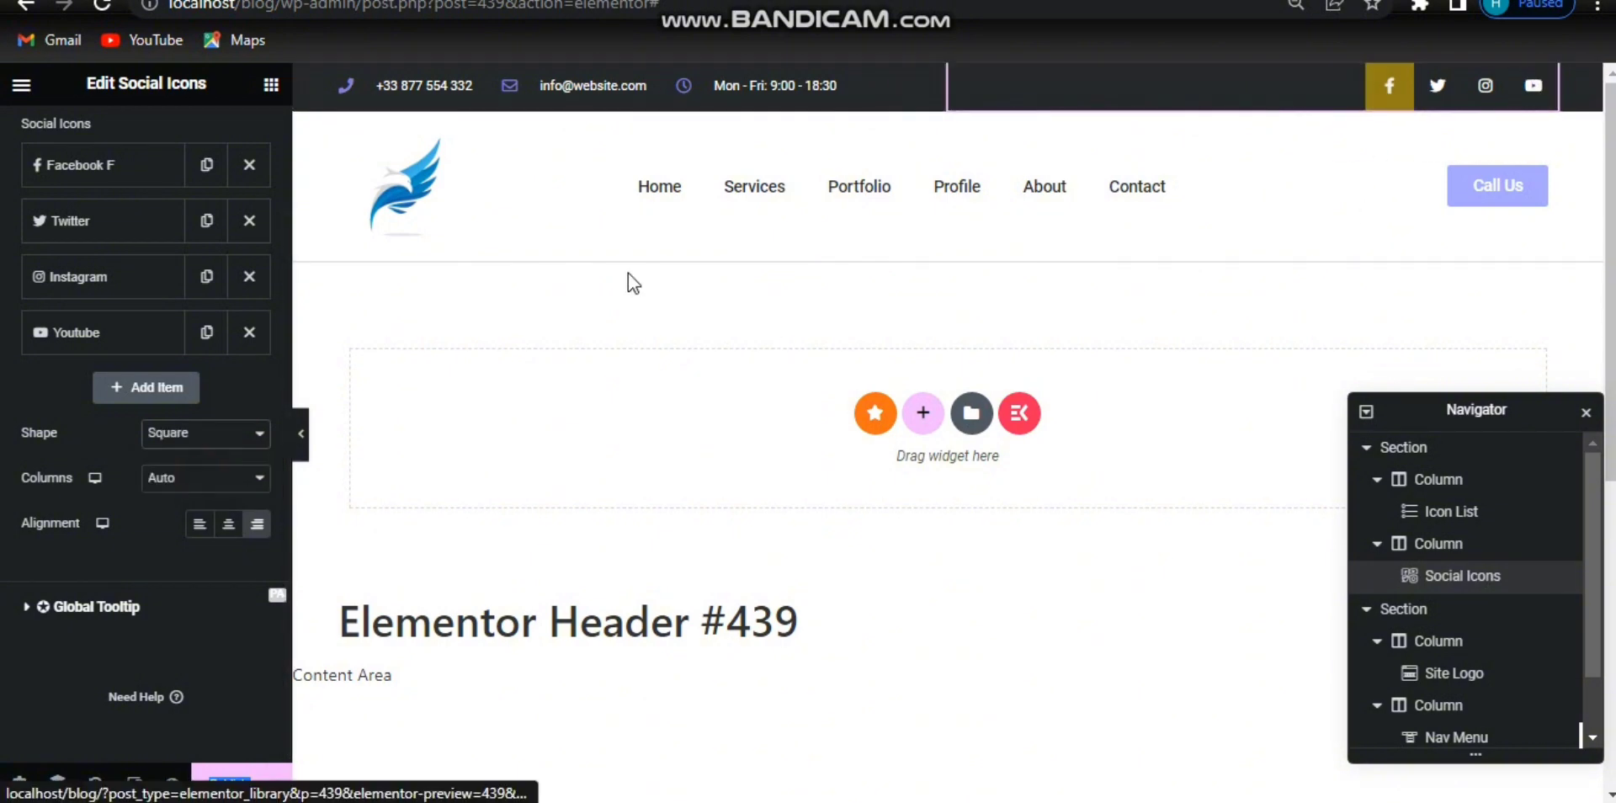
{"action": "left_click", "coordinate": [202, 432]}
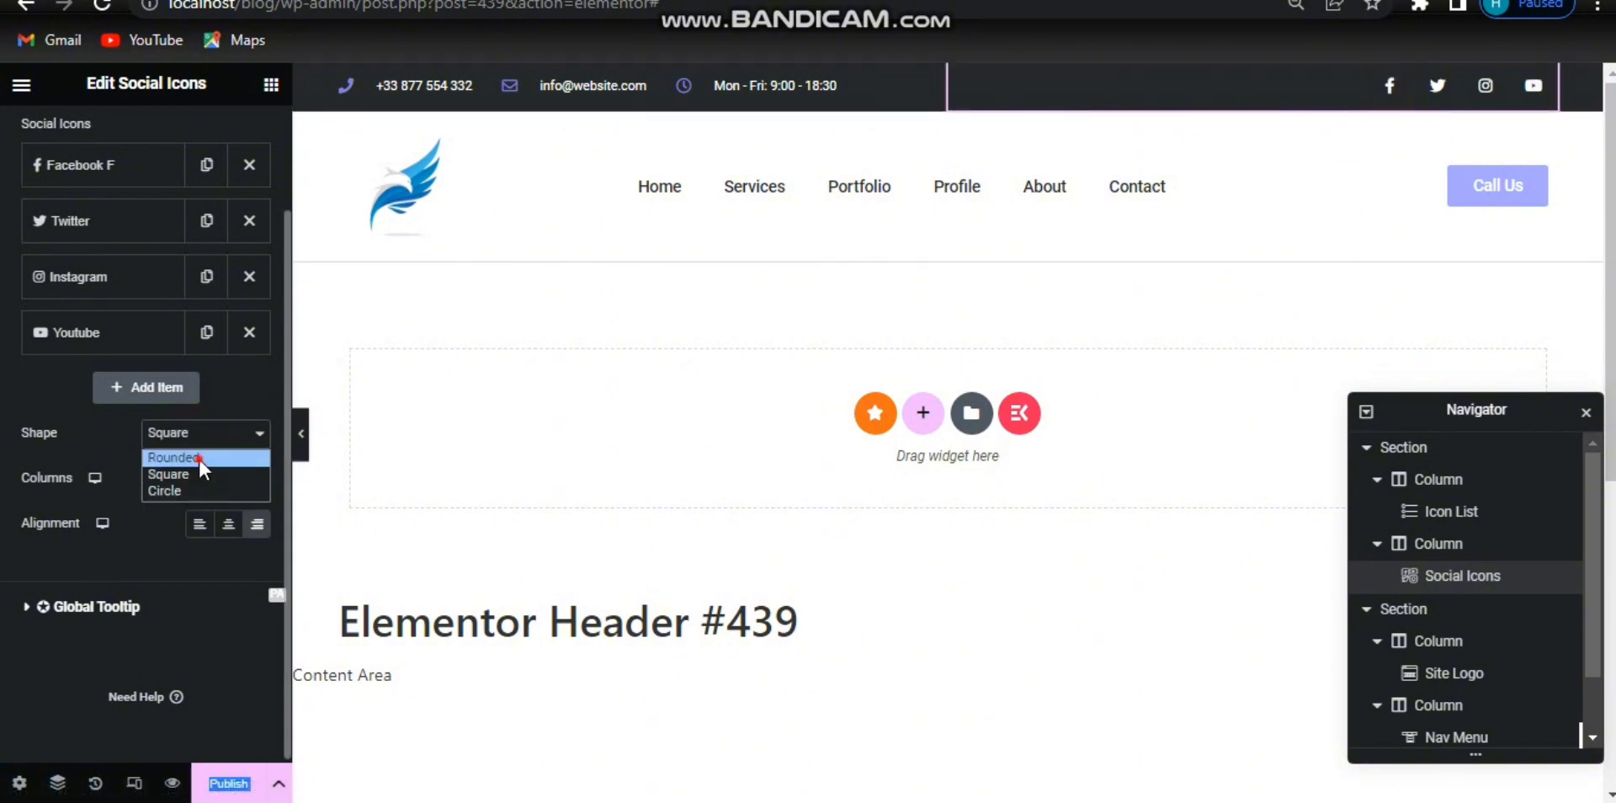
{"action": "left_click", "coordinate": [200, 460]}
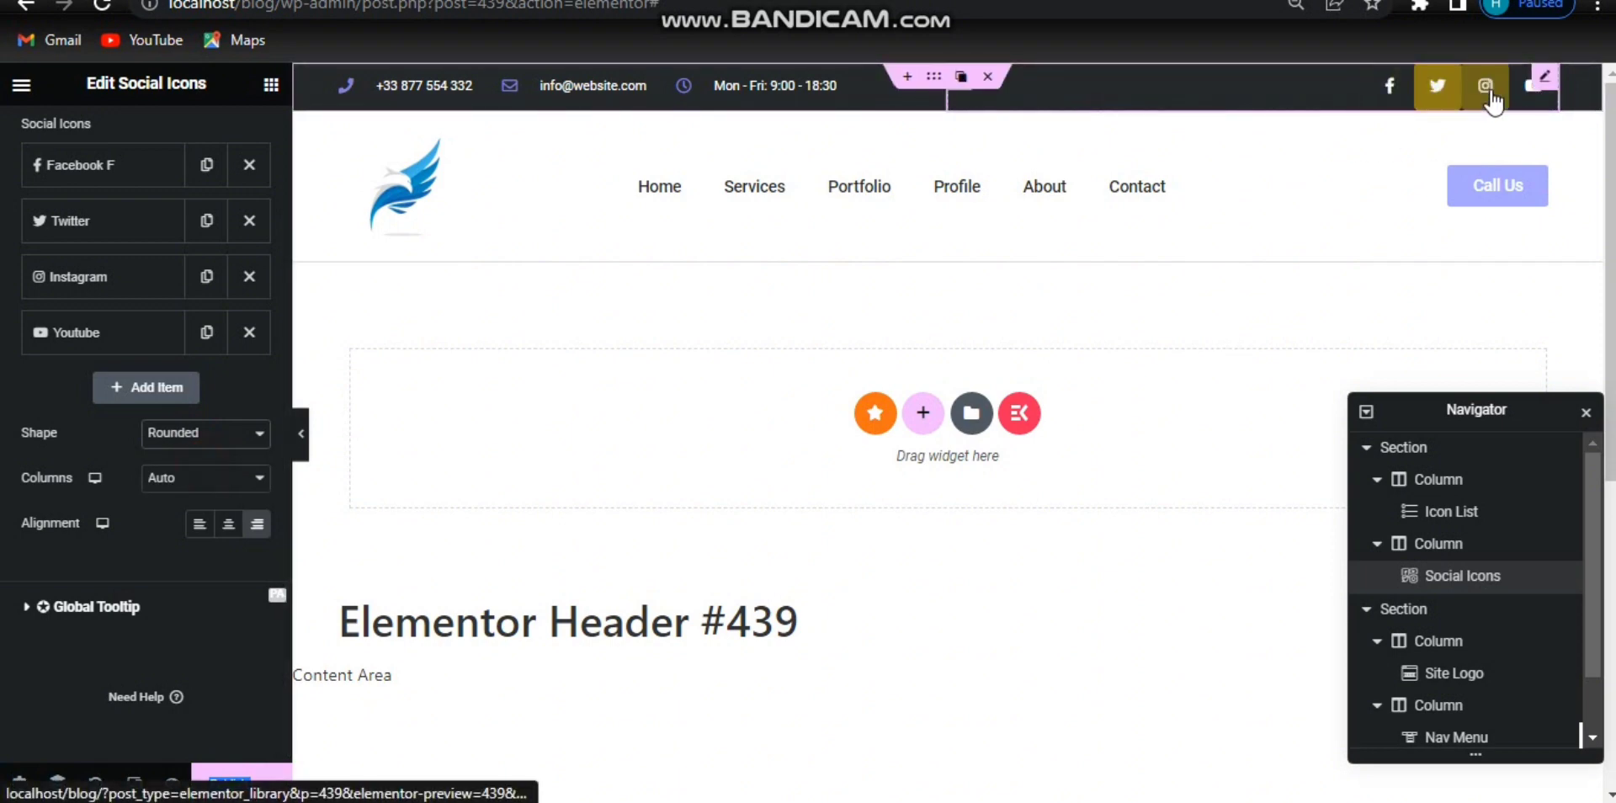
{"action": "left_click", "coordinate": [206, 436]}
{"action": "left_click", "coordinate": [204, 496]}
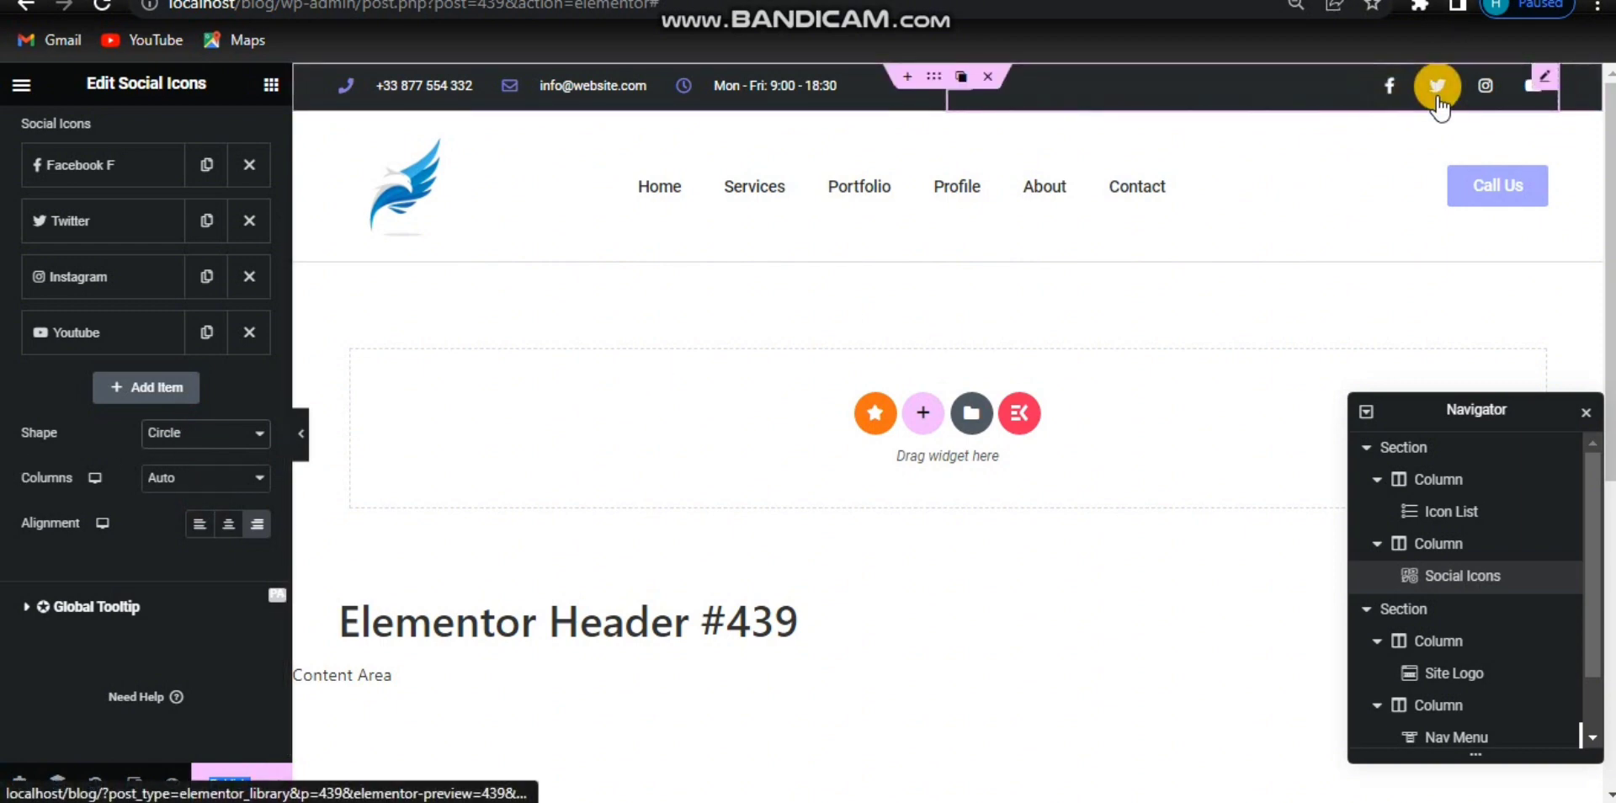
Try arranging the social icons in 1 column, and return the column setting to Auto.
{"action": "left_click", "coordinate": [168, 487]}
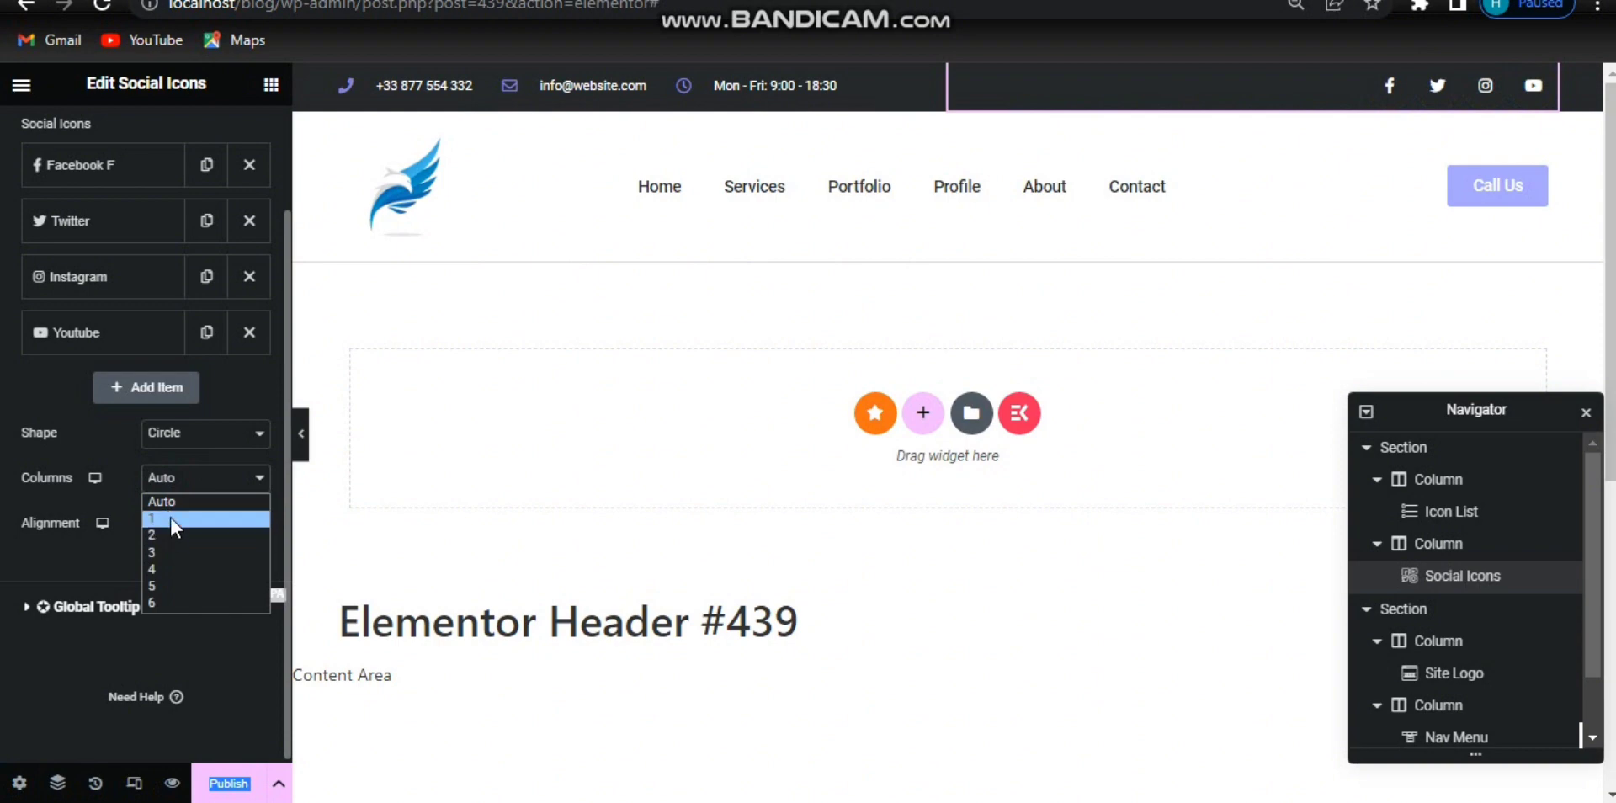
{"action": "left_click", "coordinate": [171, 519]}
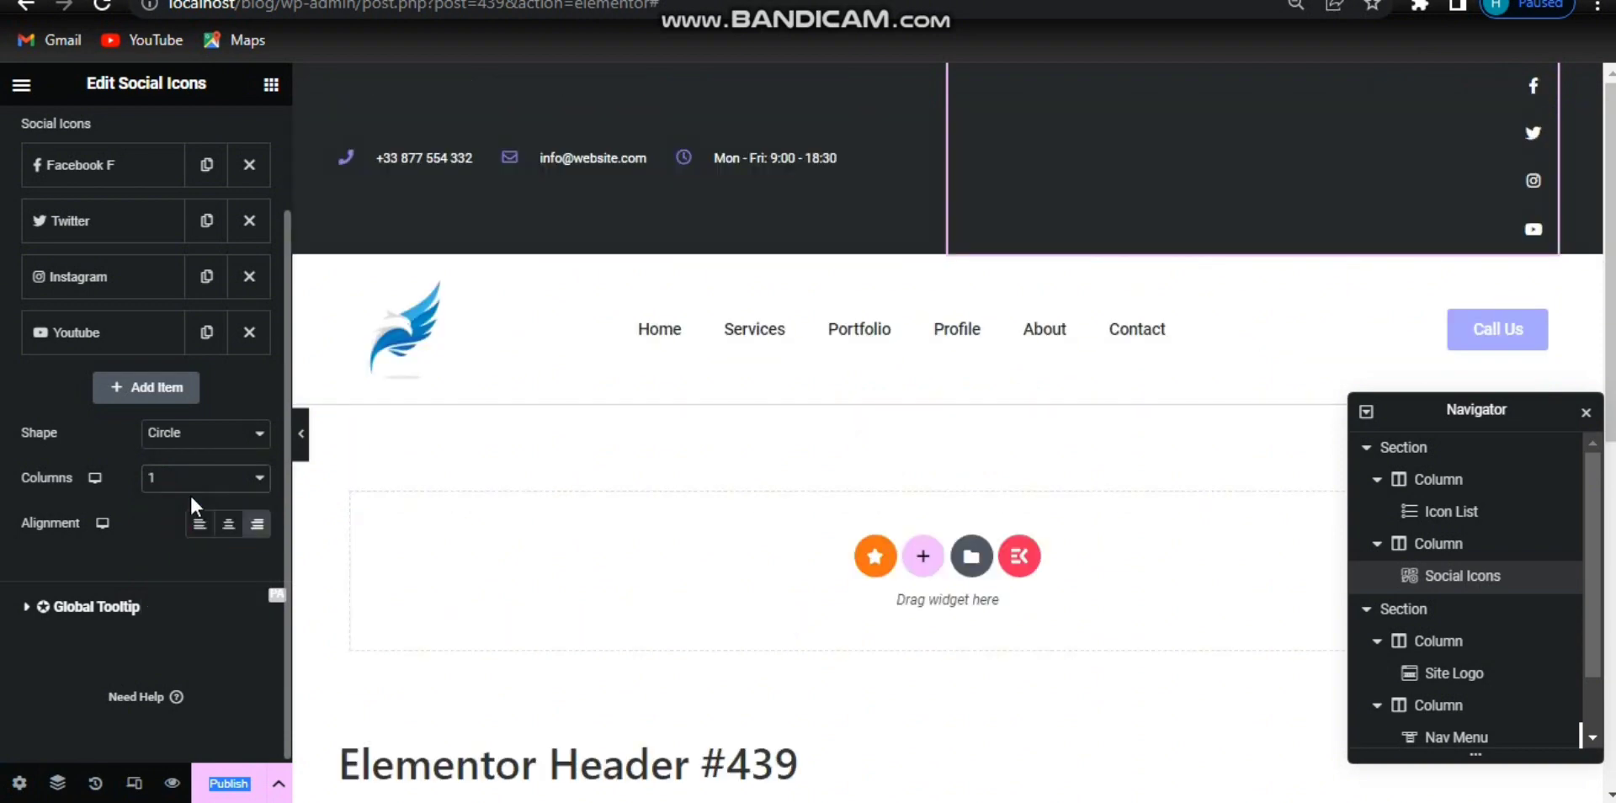
{"action": "left_click", "coordinate": [216, 480]}
{"action": "left_click", "coordinate": [212, 497]}
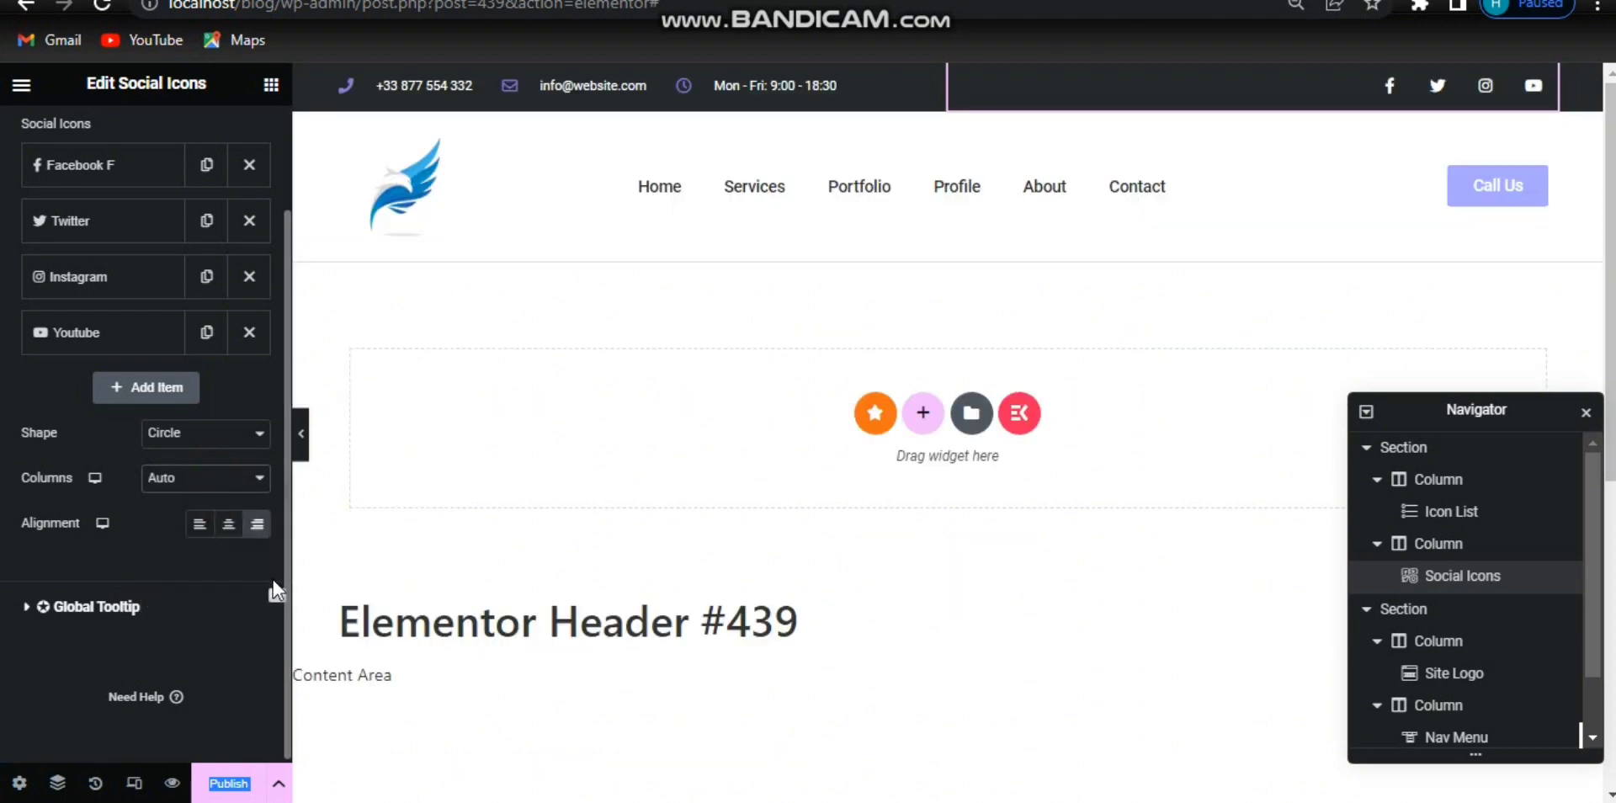
Set the hover primary color of the social icons to the custom color #B0AAFF.
{"action": "left_click_drag", "start_coordinate": [284, 574], "coordinate": [275, 372]}
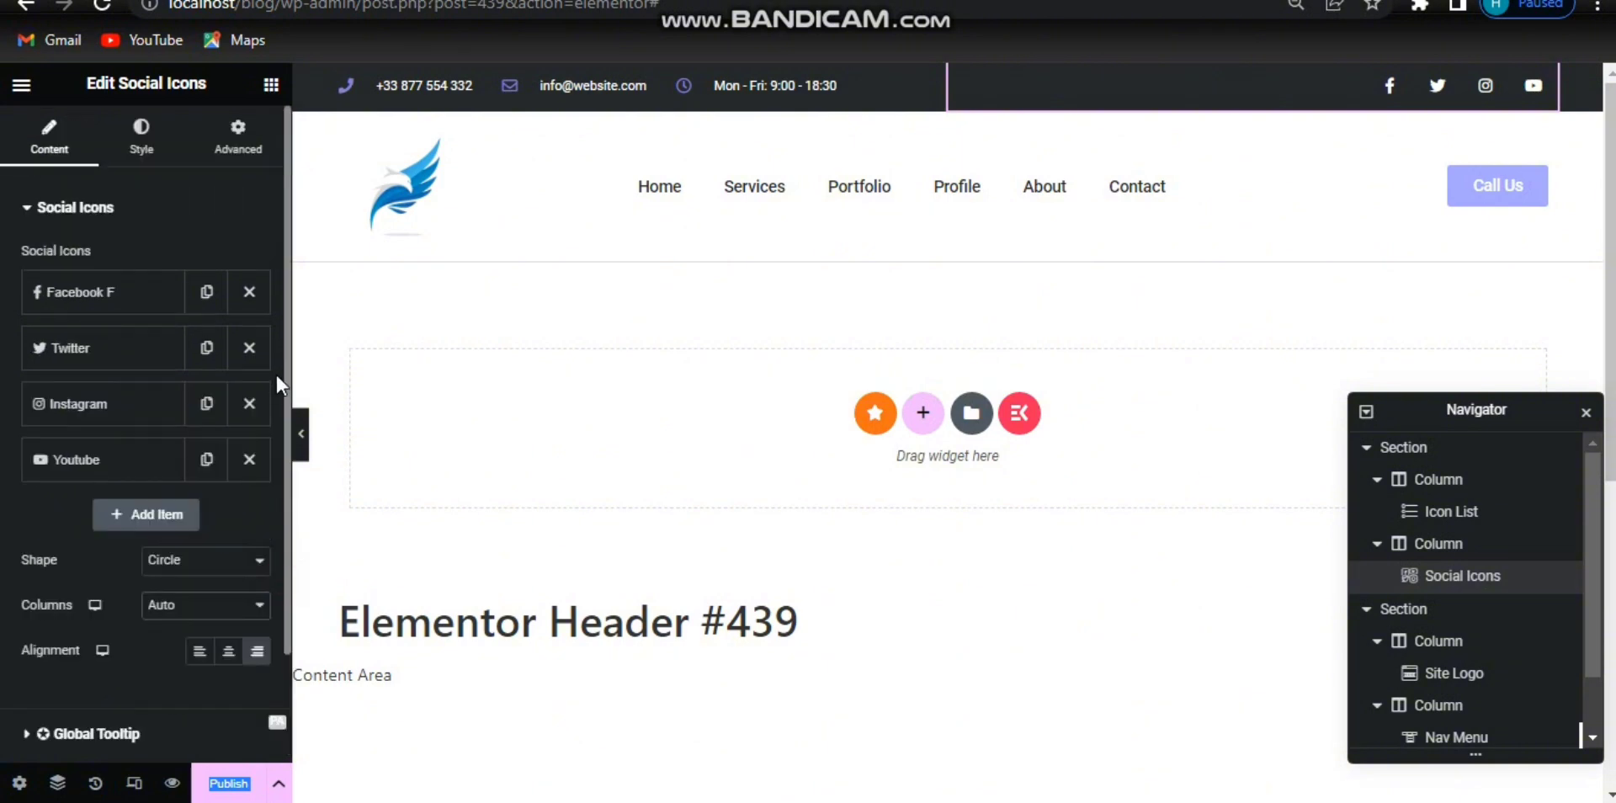
{"action": "left_click", "coordinate": [149, 147]}
{"action": "left_click", "coordinate": [164, 210]}
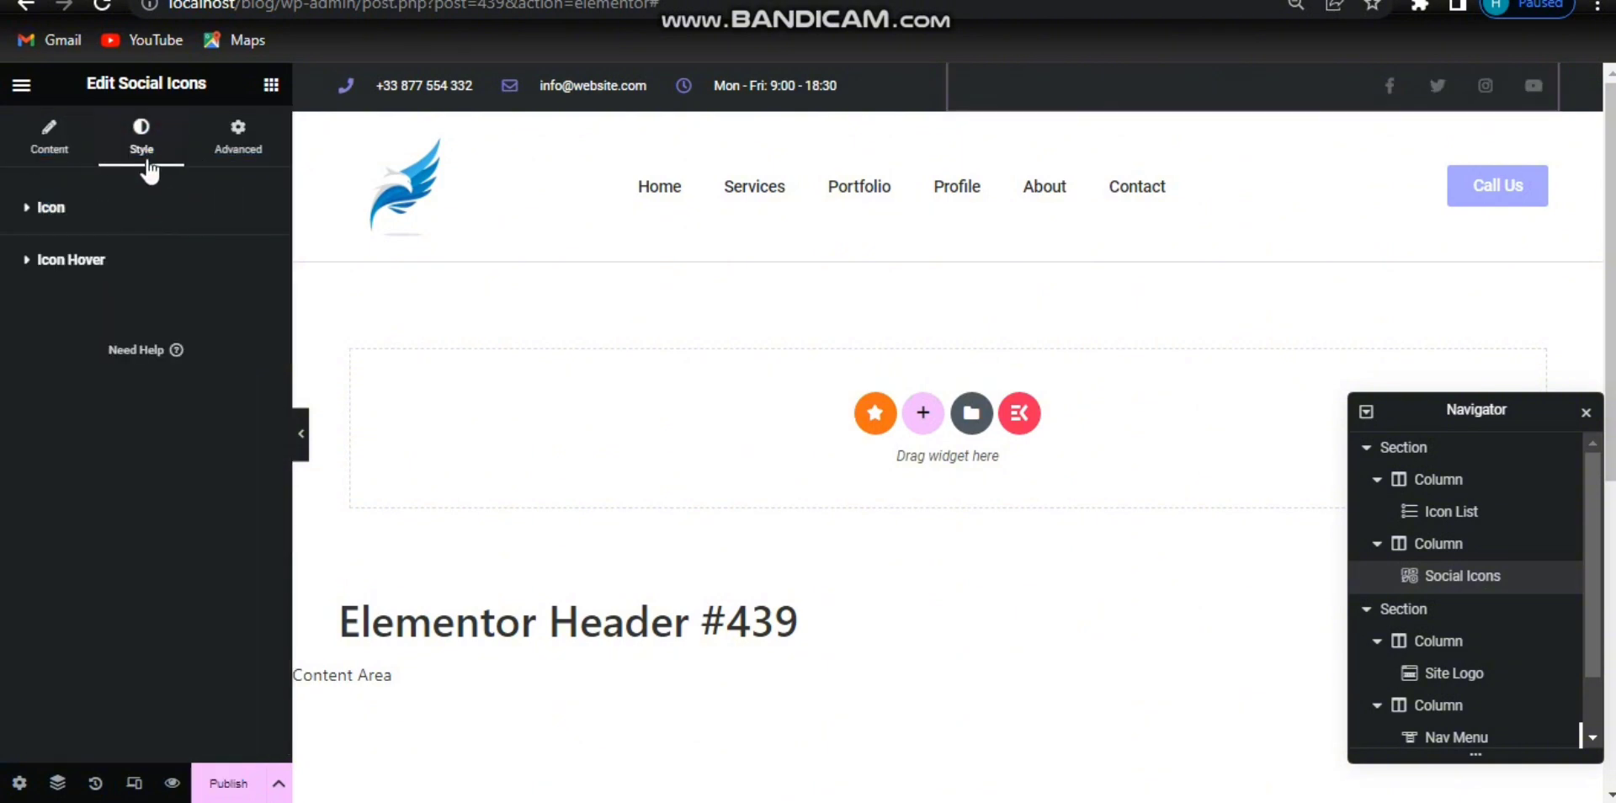
{"action": "left_click", "coordinate": [145, 228]}
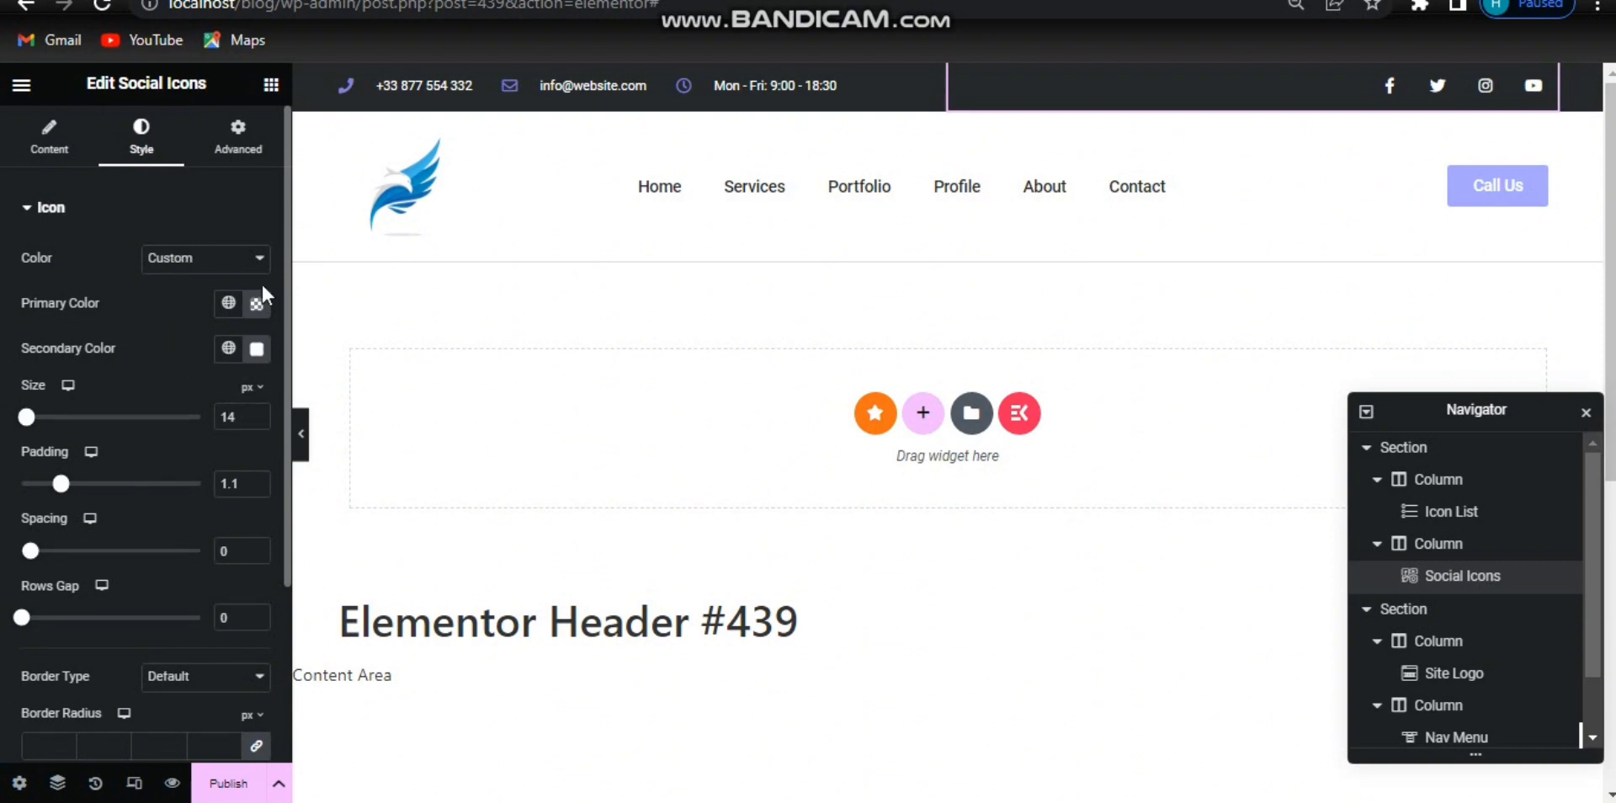
{"action": "left_click", "coordinate": [128, 211]}
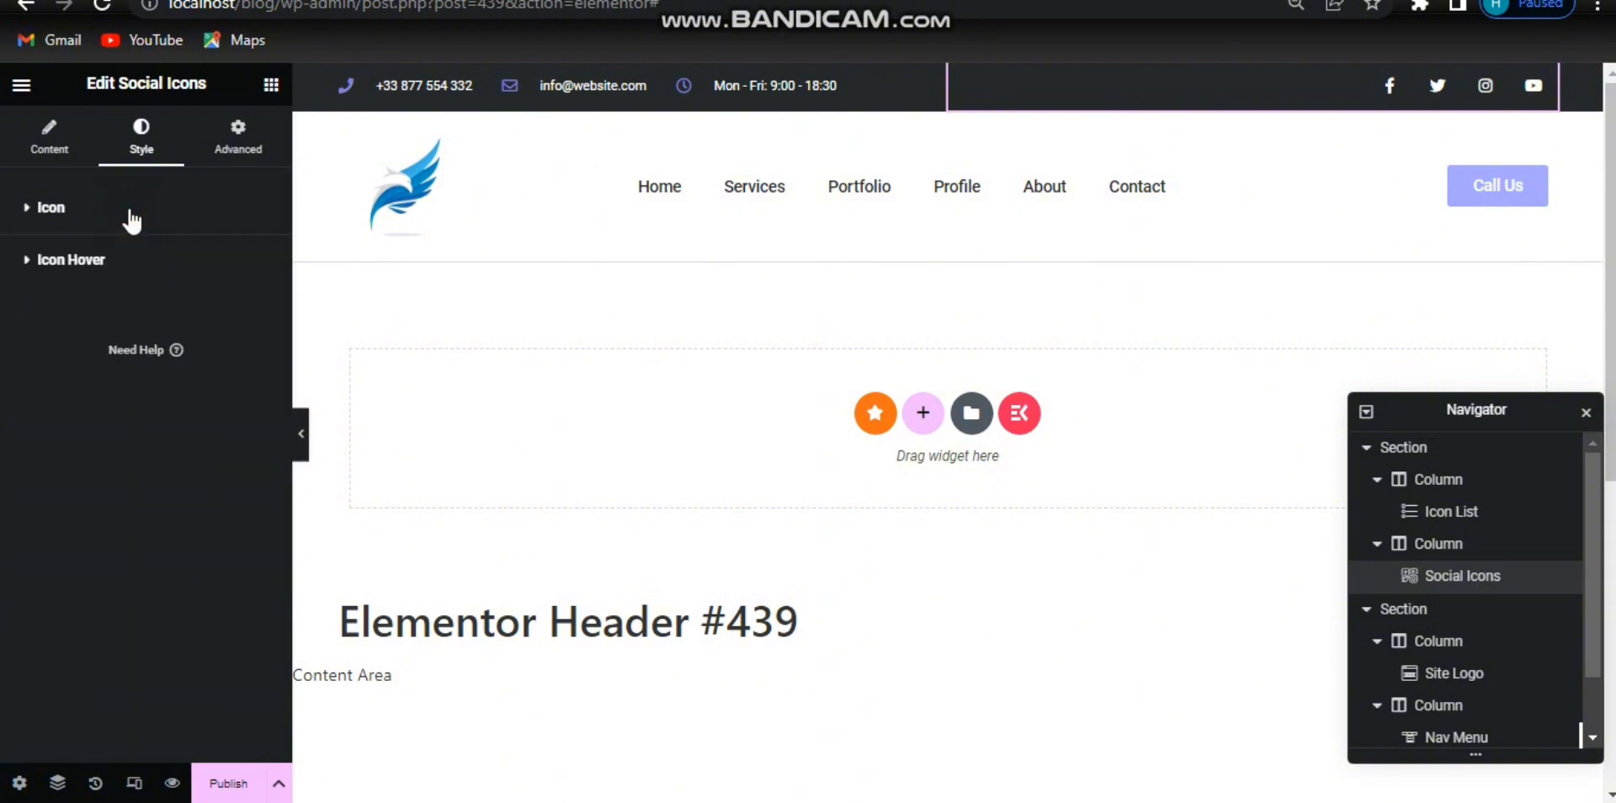
{"action": "left_click", "coordinate": [145, 270]}
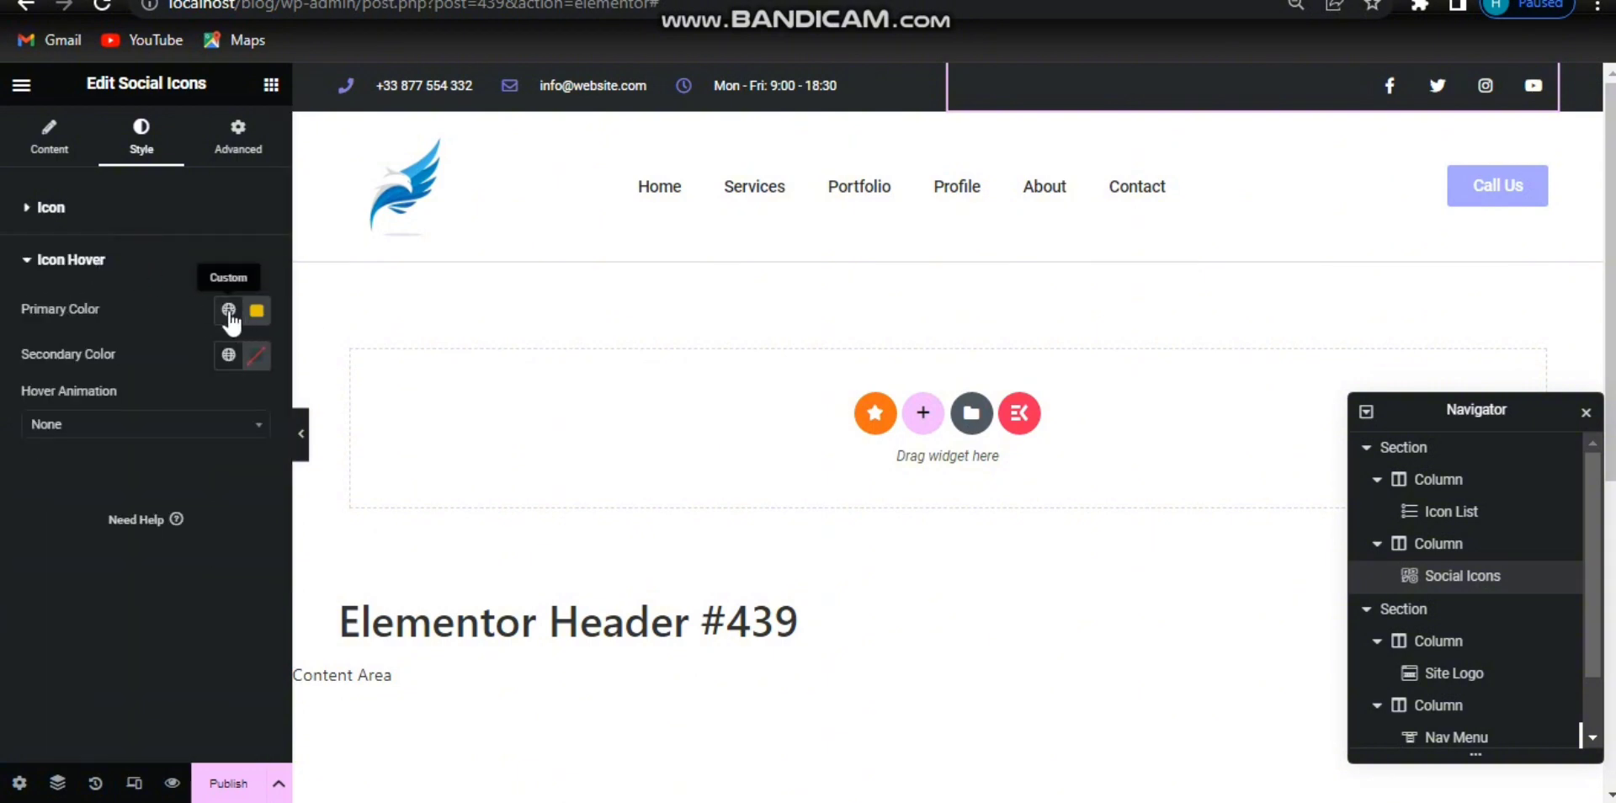
{"action": "left_click", "coordinate": [228, 312]}
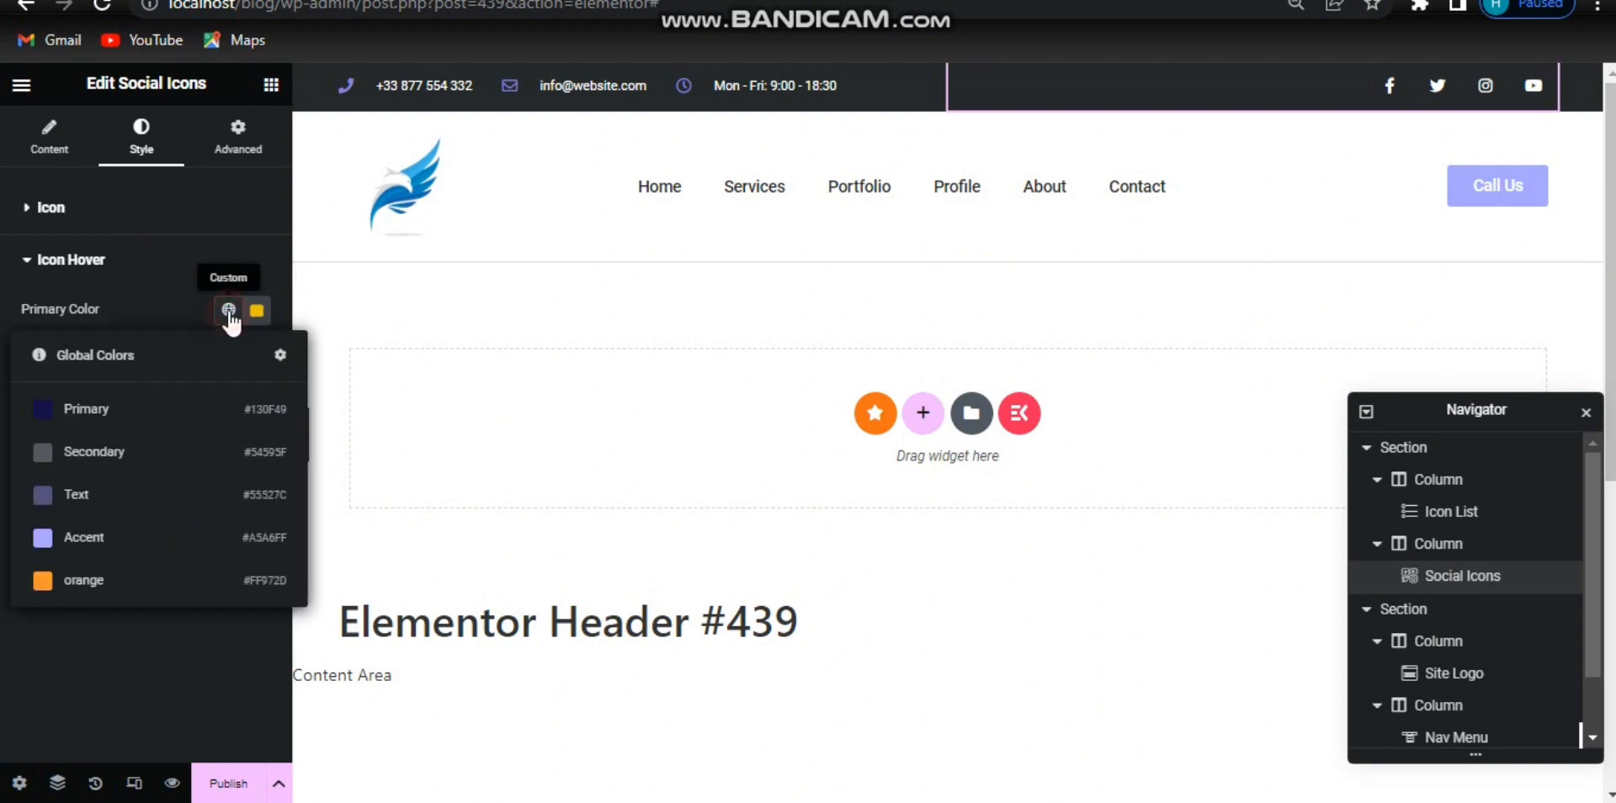
{"action": "left_click", "coordinate": [175, 411]}
{"action": "left_click", "coordinate": [263, 317]}
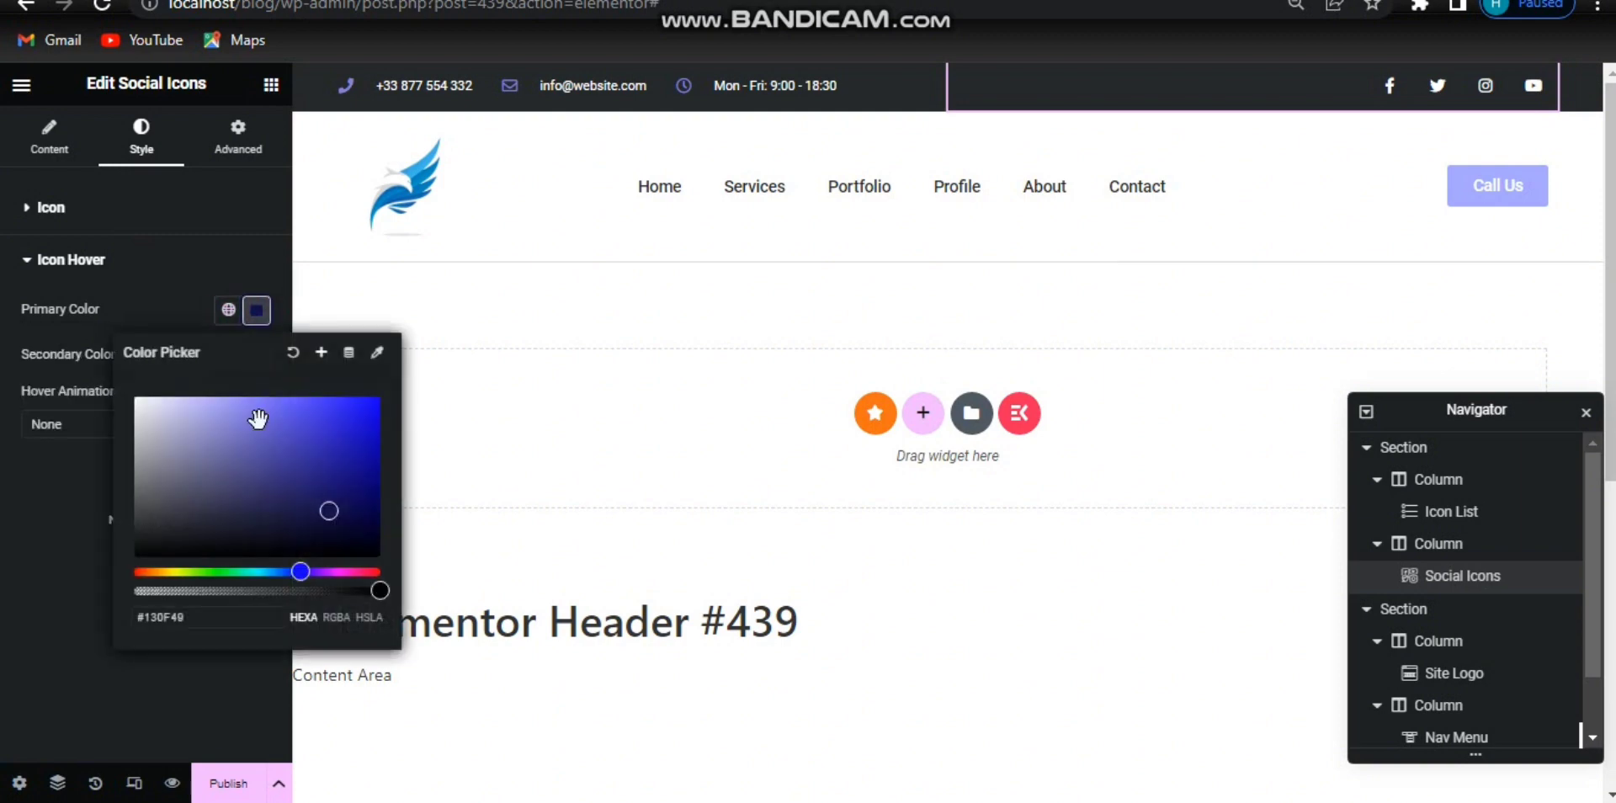
{"action": "left_click_drag", "start_coordinate": [256, 421], "coordinate": [216, 396]}
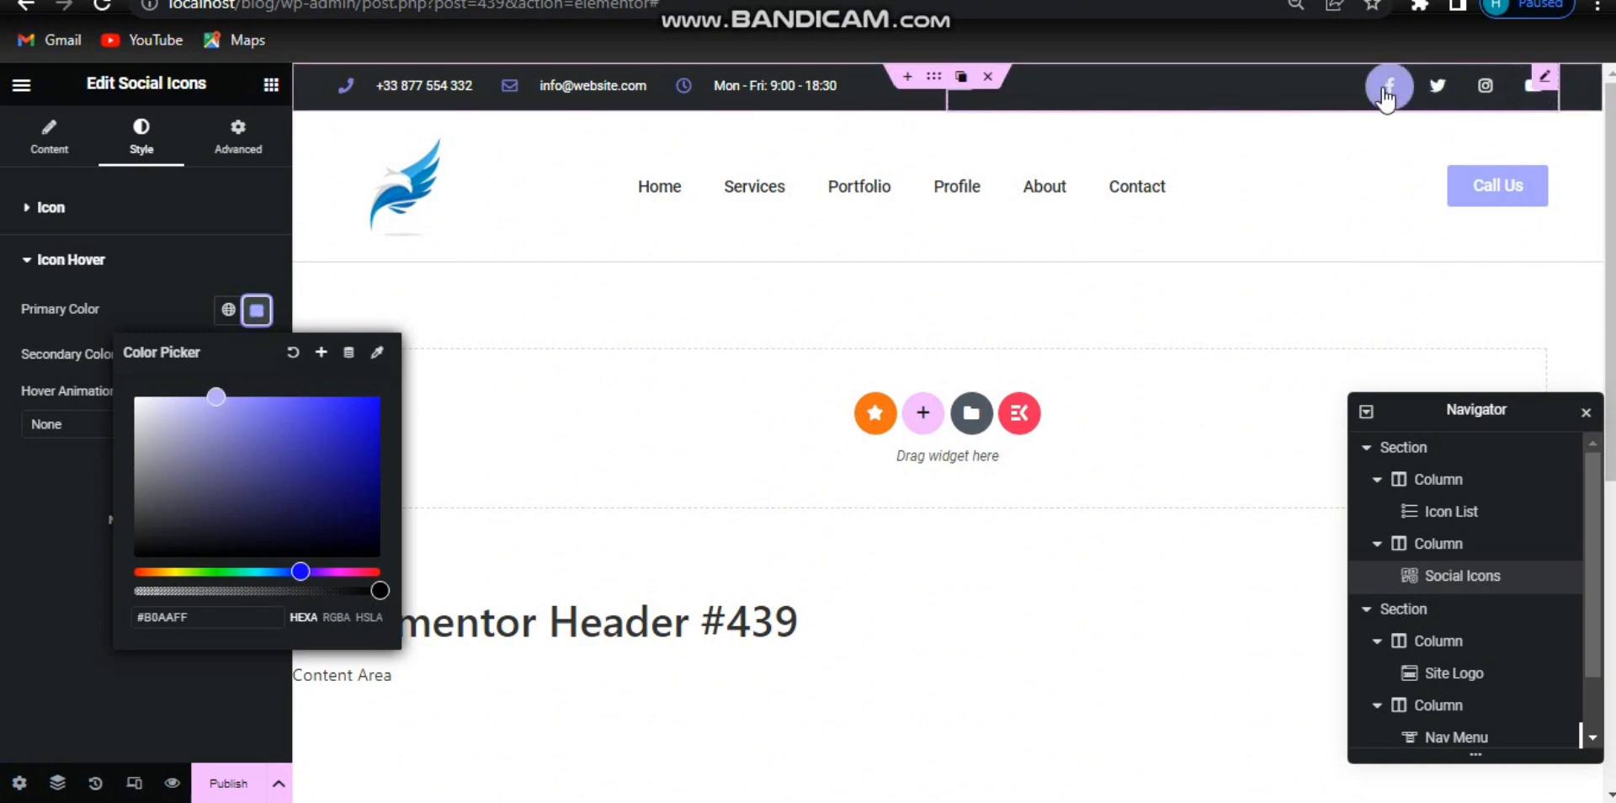
Try a minimum height of 38 px on the top bar section, and return it to 45 px.
{"action": "left_click", "coordinate": [933, 76]}
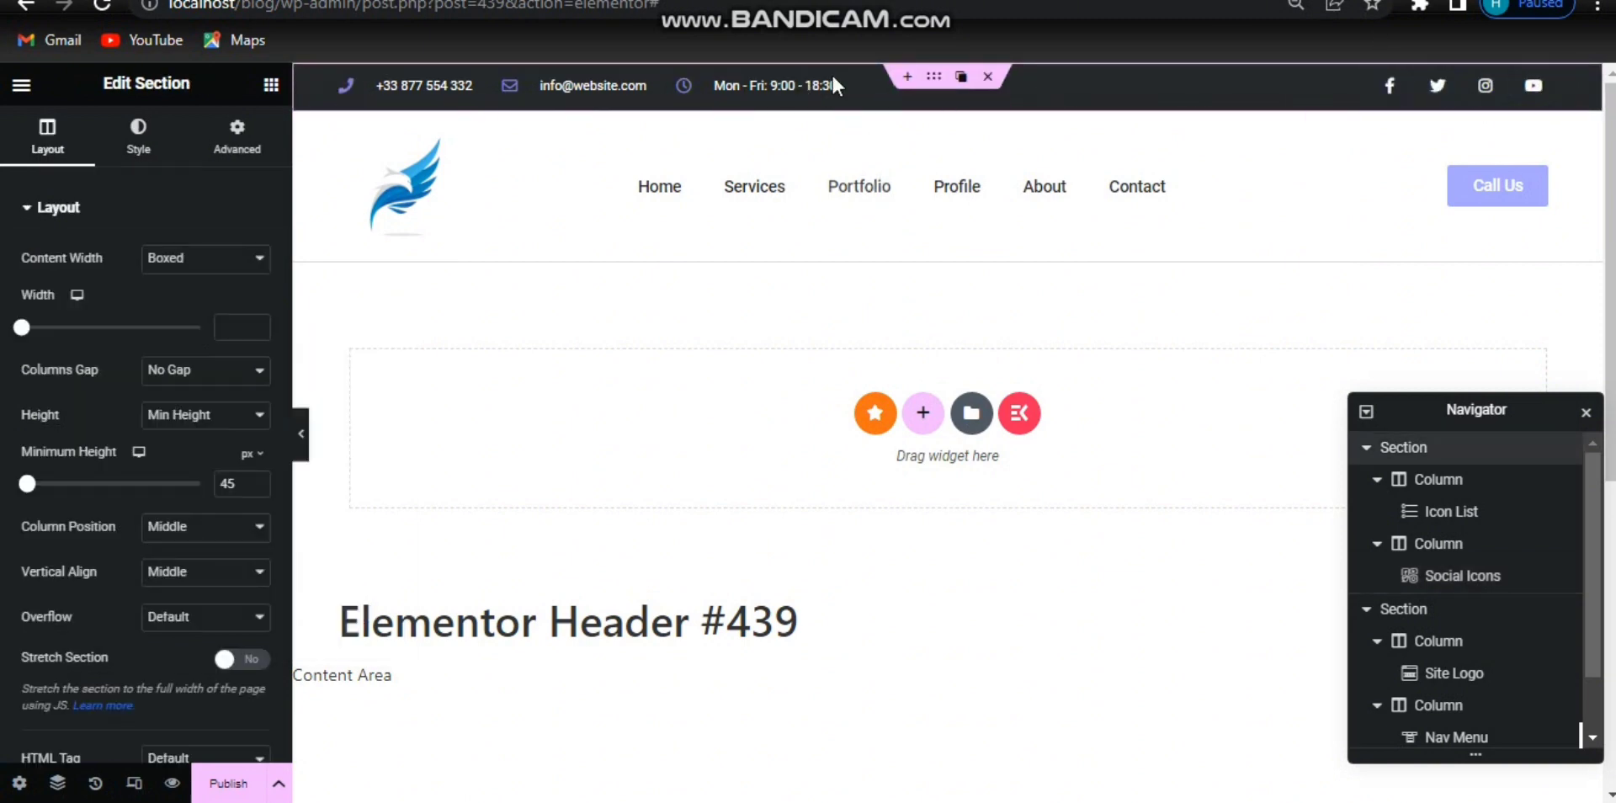
{"action": "scroll", "coordinate": [245, 492], "scroll_direction": "down", "scroll_amount": 1}
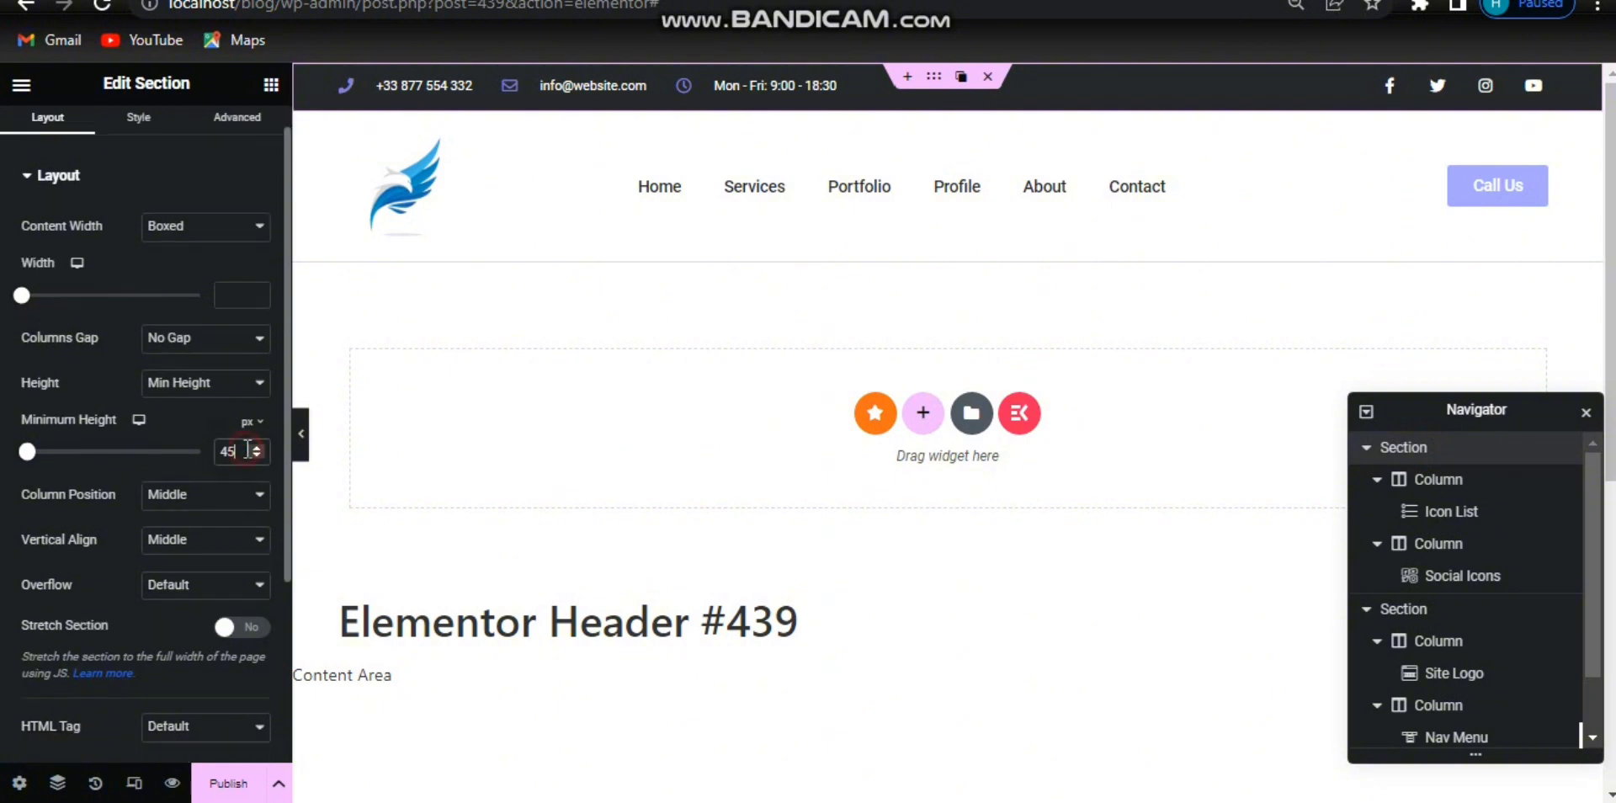
{"action": "key", "text": "Down"}
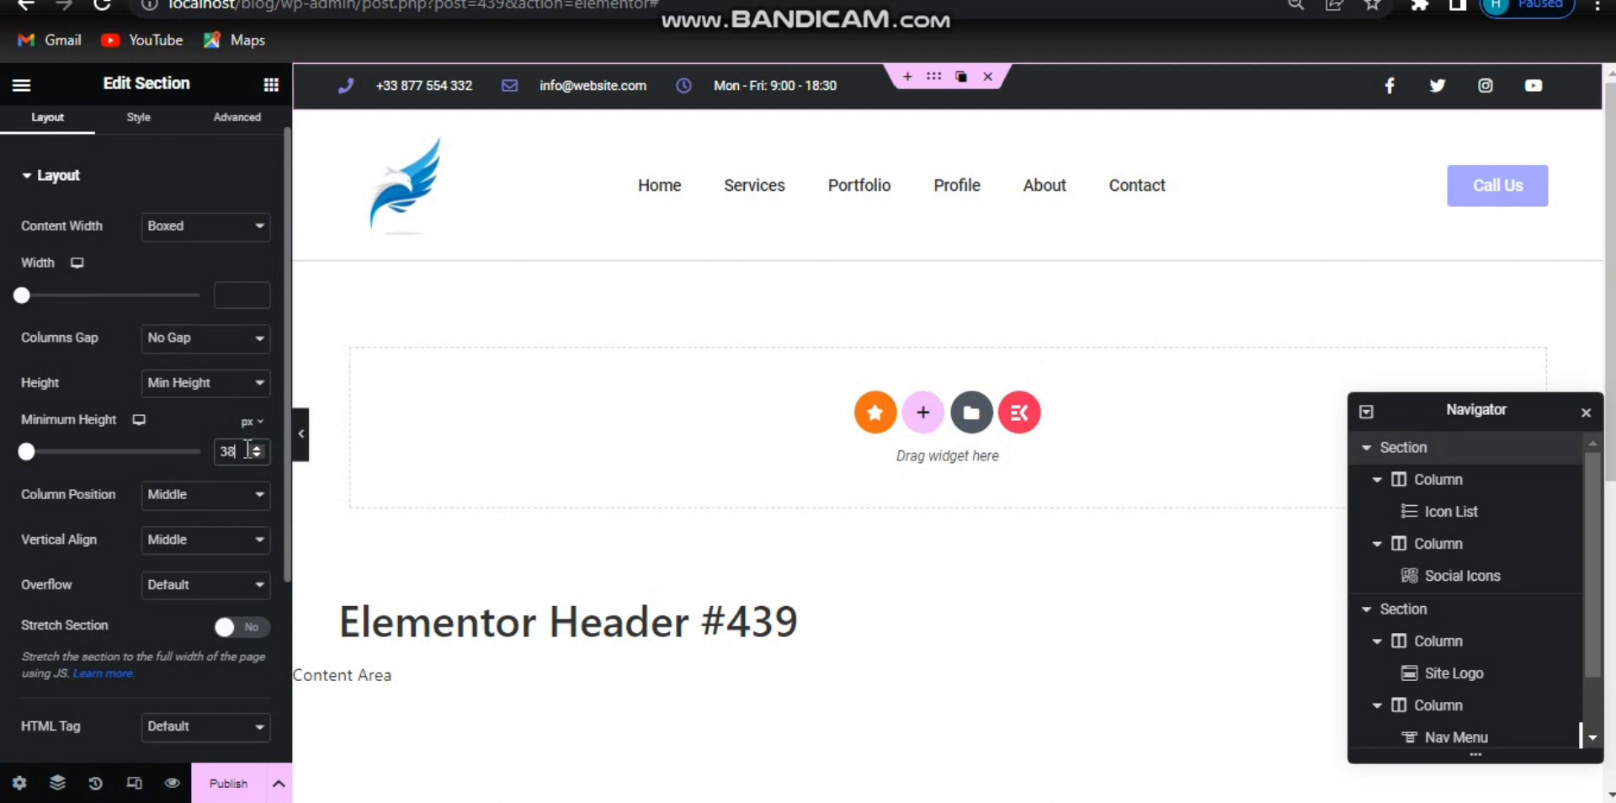
{"action": "key", "text": "Up"}
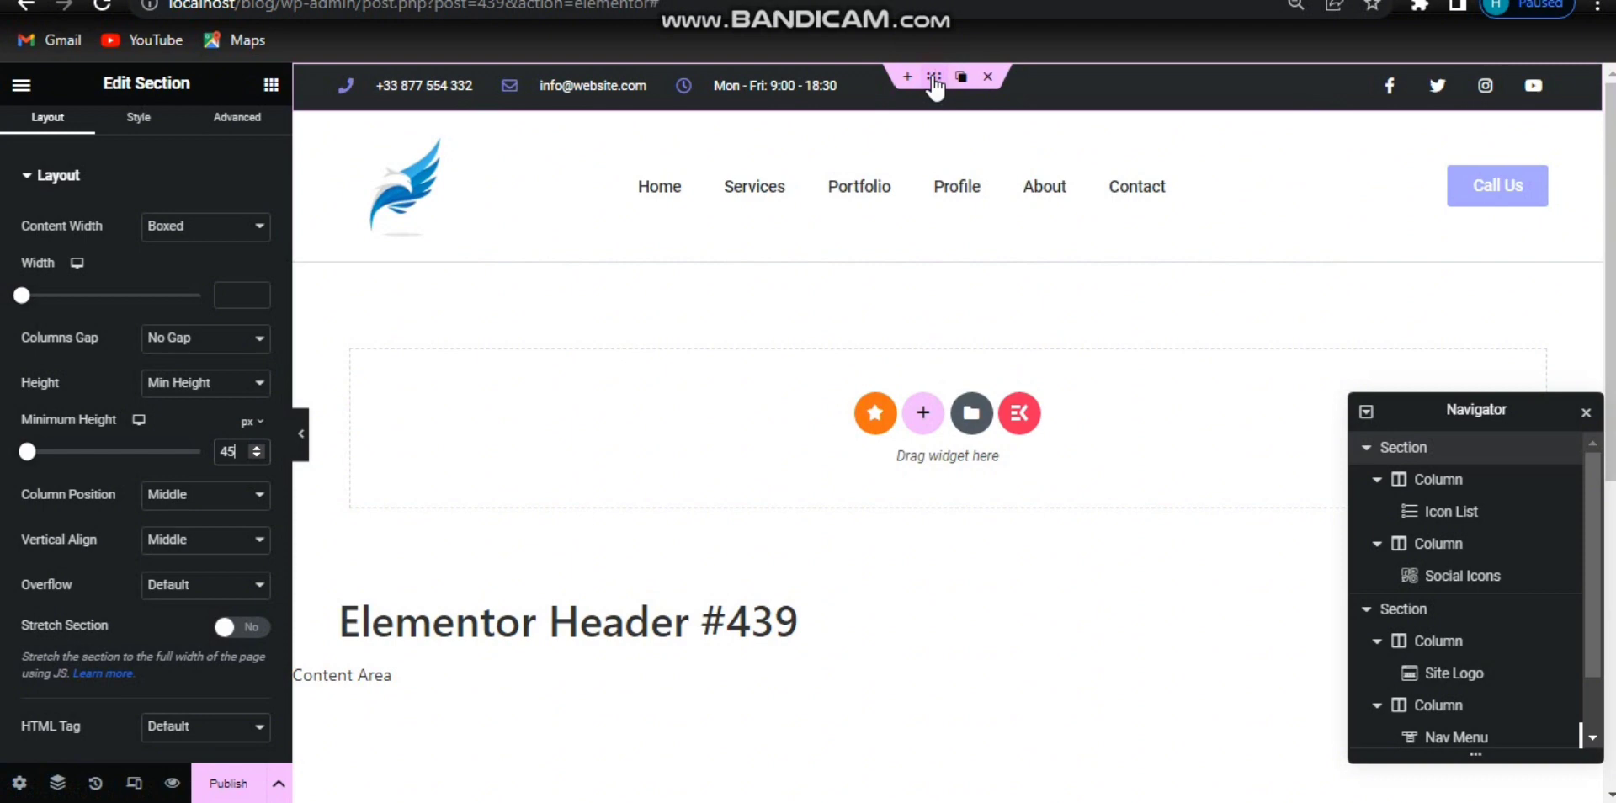
Lower the top margin of the top bar section to -4 px.
{"action": "left_click", "coordinate": [240, 122]}
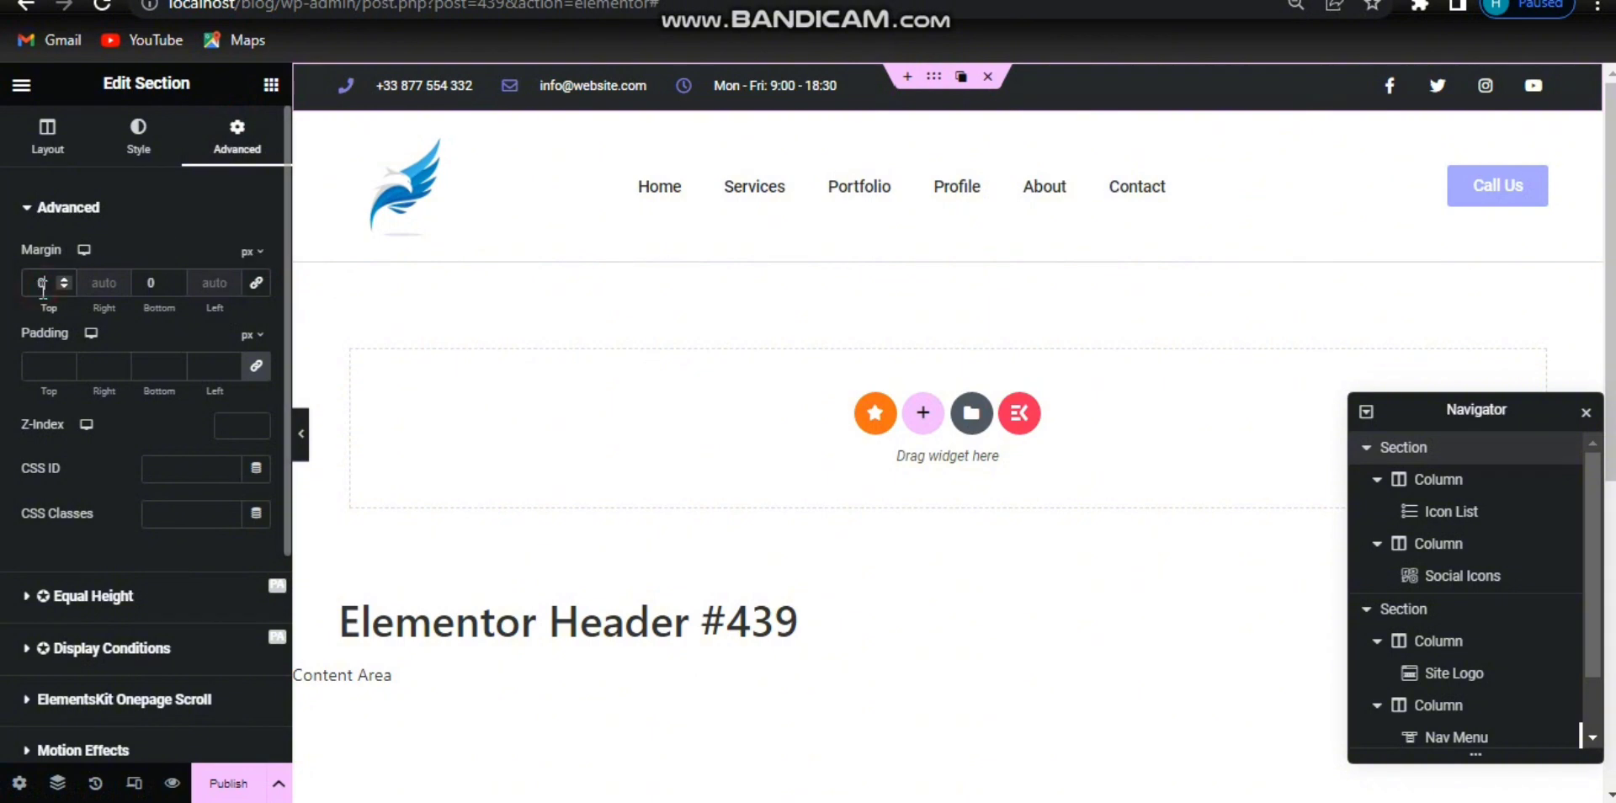
{"action": "key", "text": "Down"}
{"action": "key", "text": "Down"}
{"action": "key", "text": "Down"}
{"action": "key", "text": "Down"}
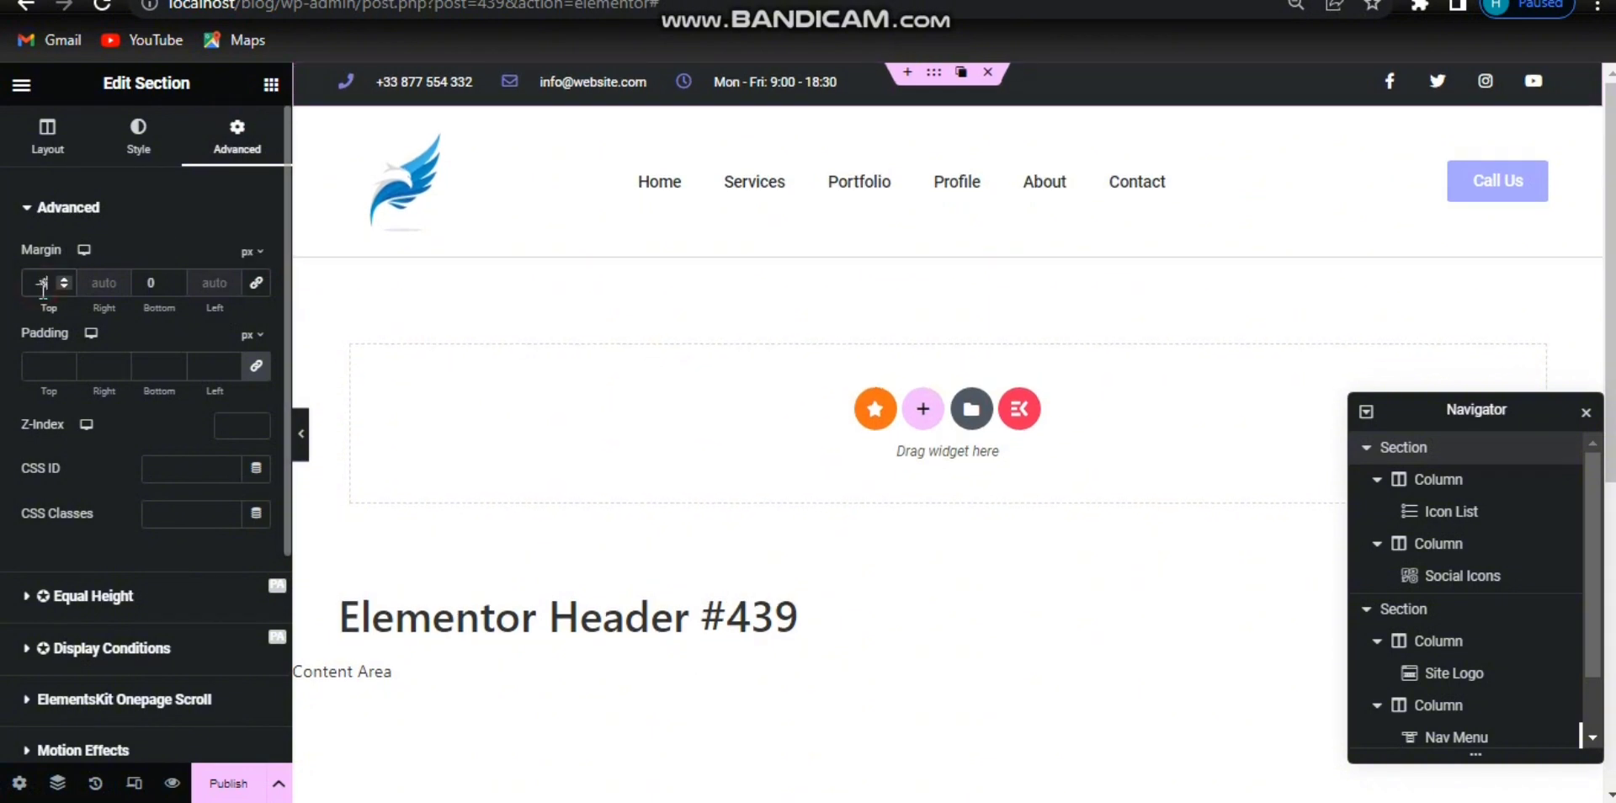
Lower the top margin of the top bar section to -7 px.
{"action": "key", "text": "Down"}
{"action": "key", "text": "Down"}
{"action": "key", "text": "Down"}
{"action": "key", "text": "Down"}
{"action": "key", "text": "Down"}
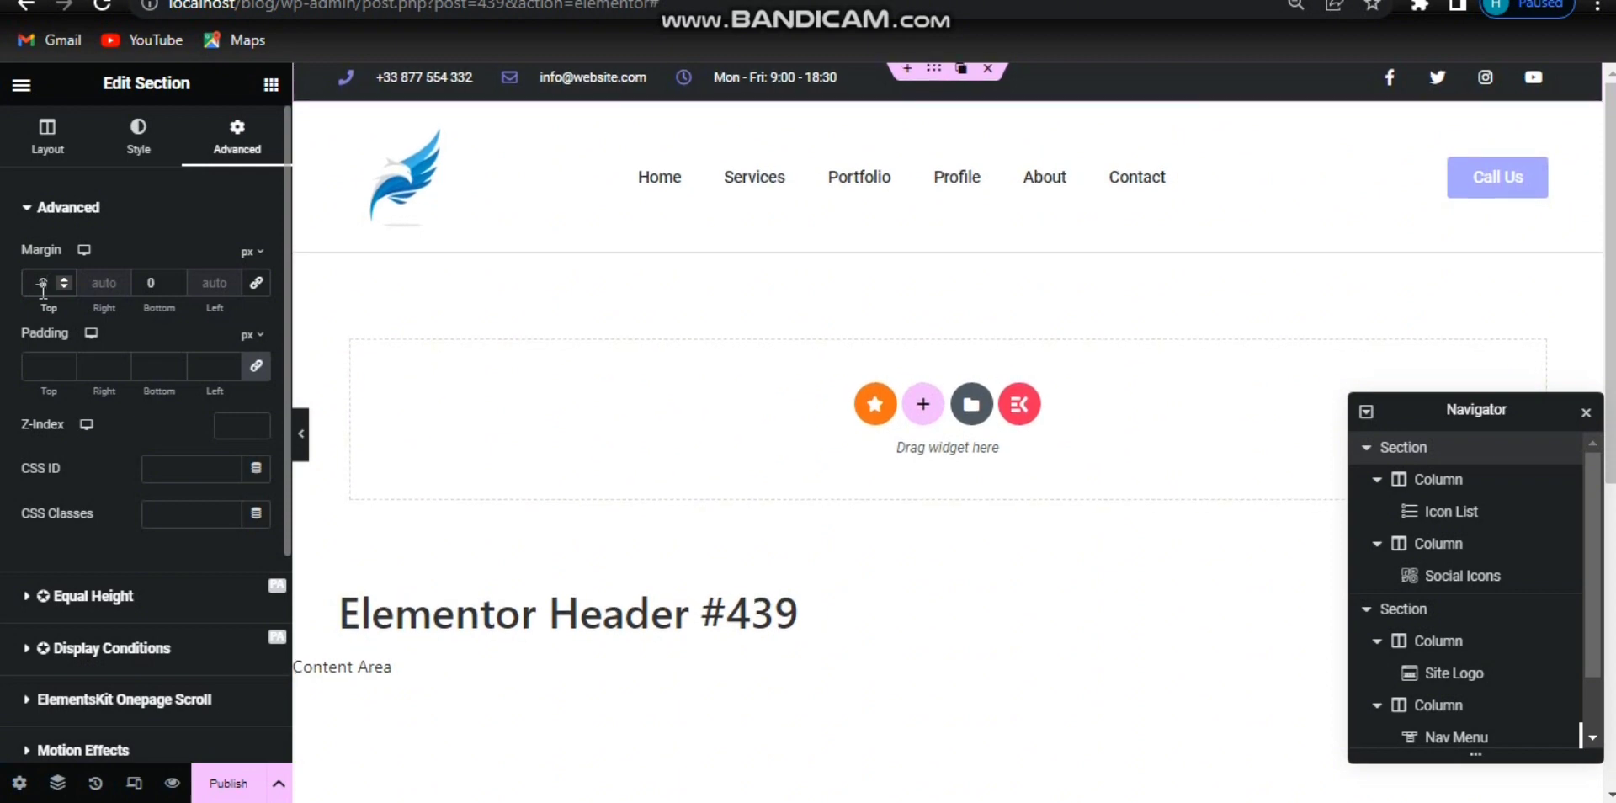
{"action": "key", "text": "Up"}
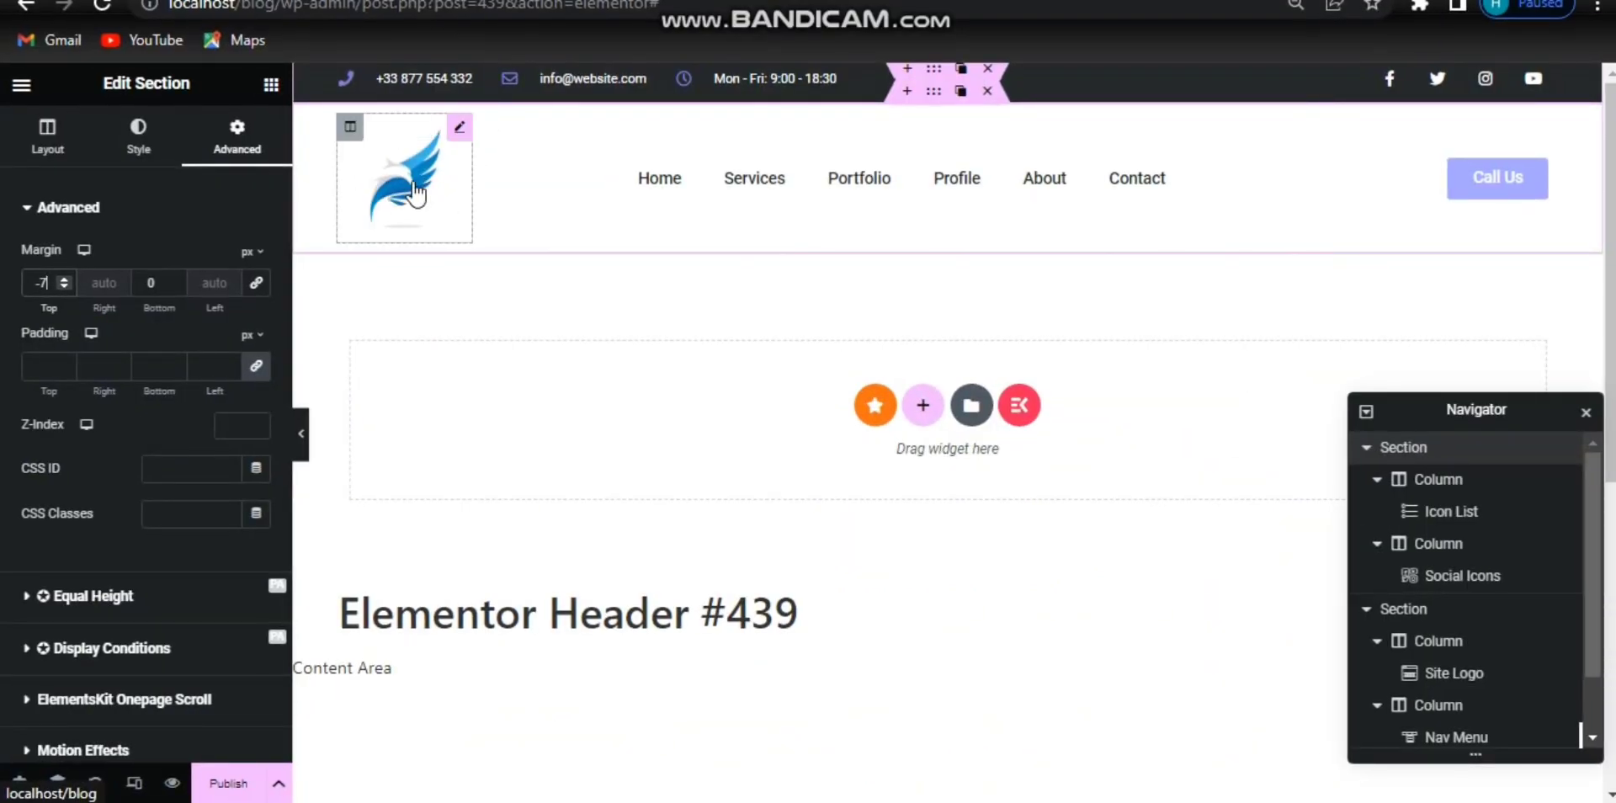
Set the image width of the site logo in the main header row to 60 px.
{"action": "left_click", "coordinate": [352, 126]}
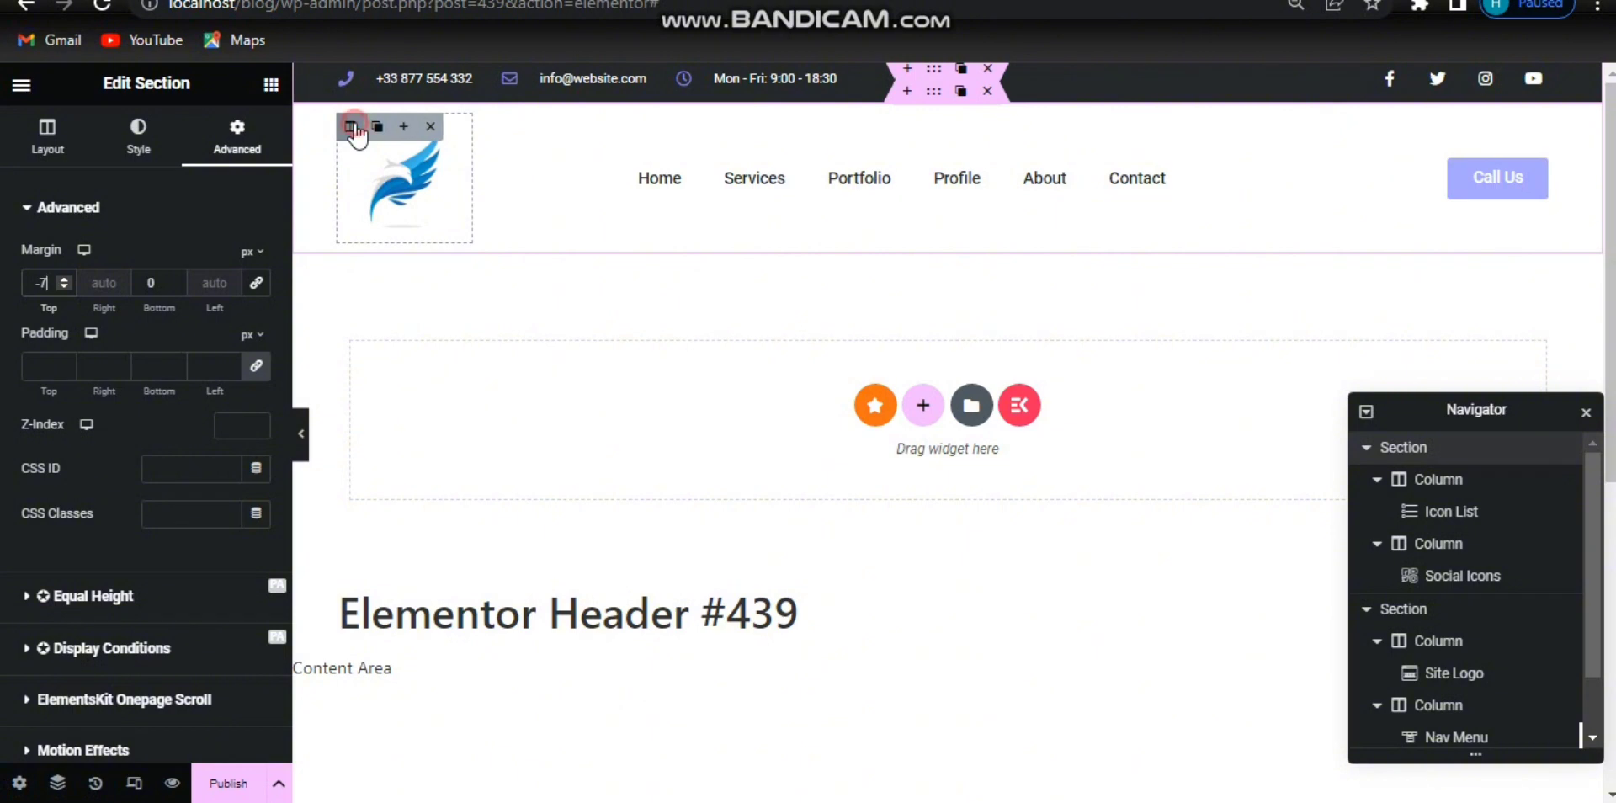
{"action": "left_click", "coordinate": [420, 191]}
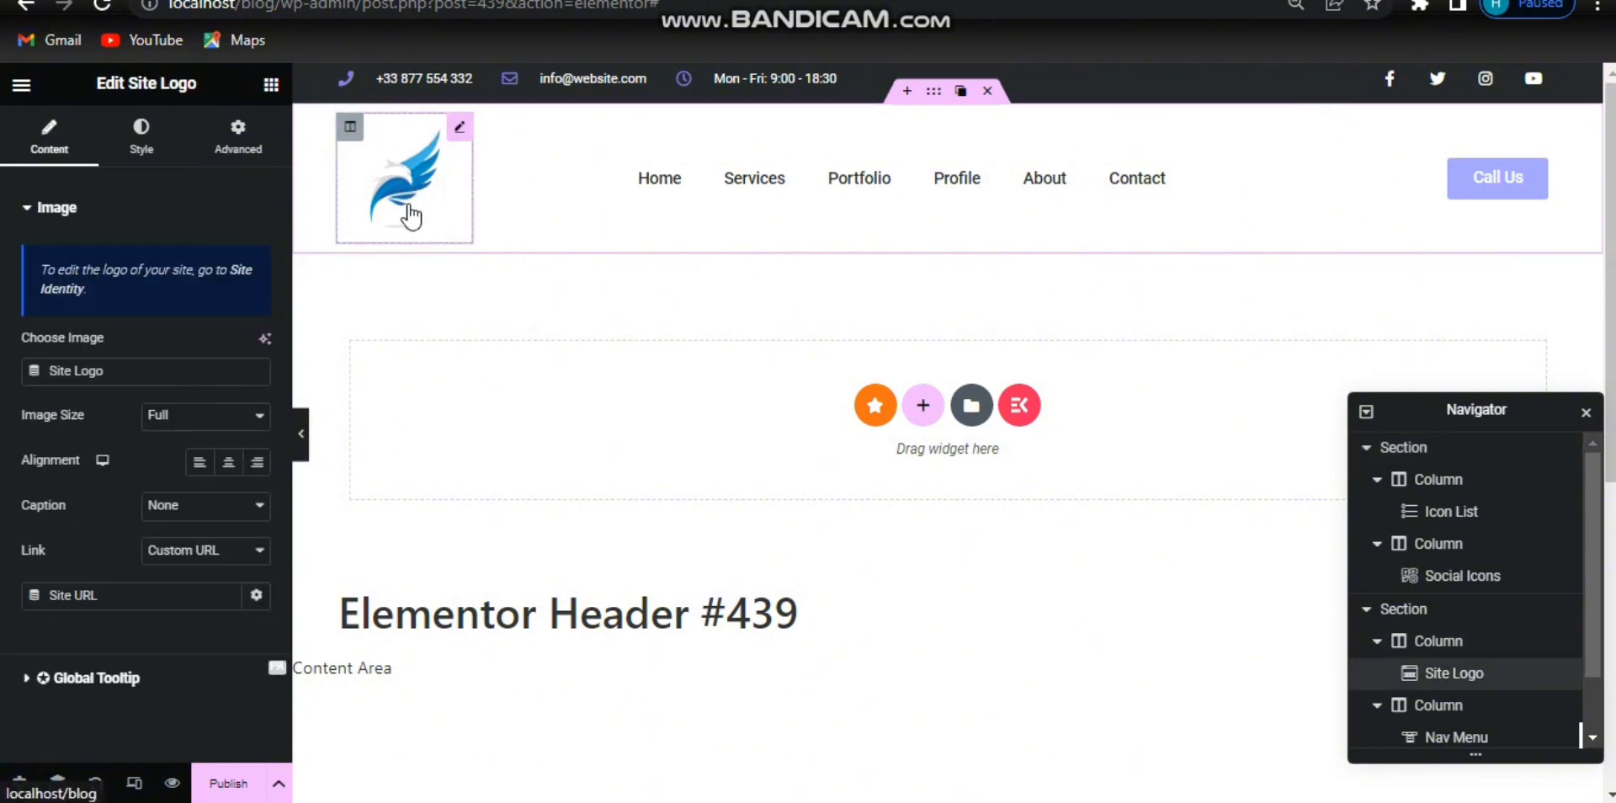
{"action": "left_click", "coordinate": [143, 152]}
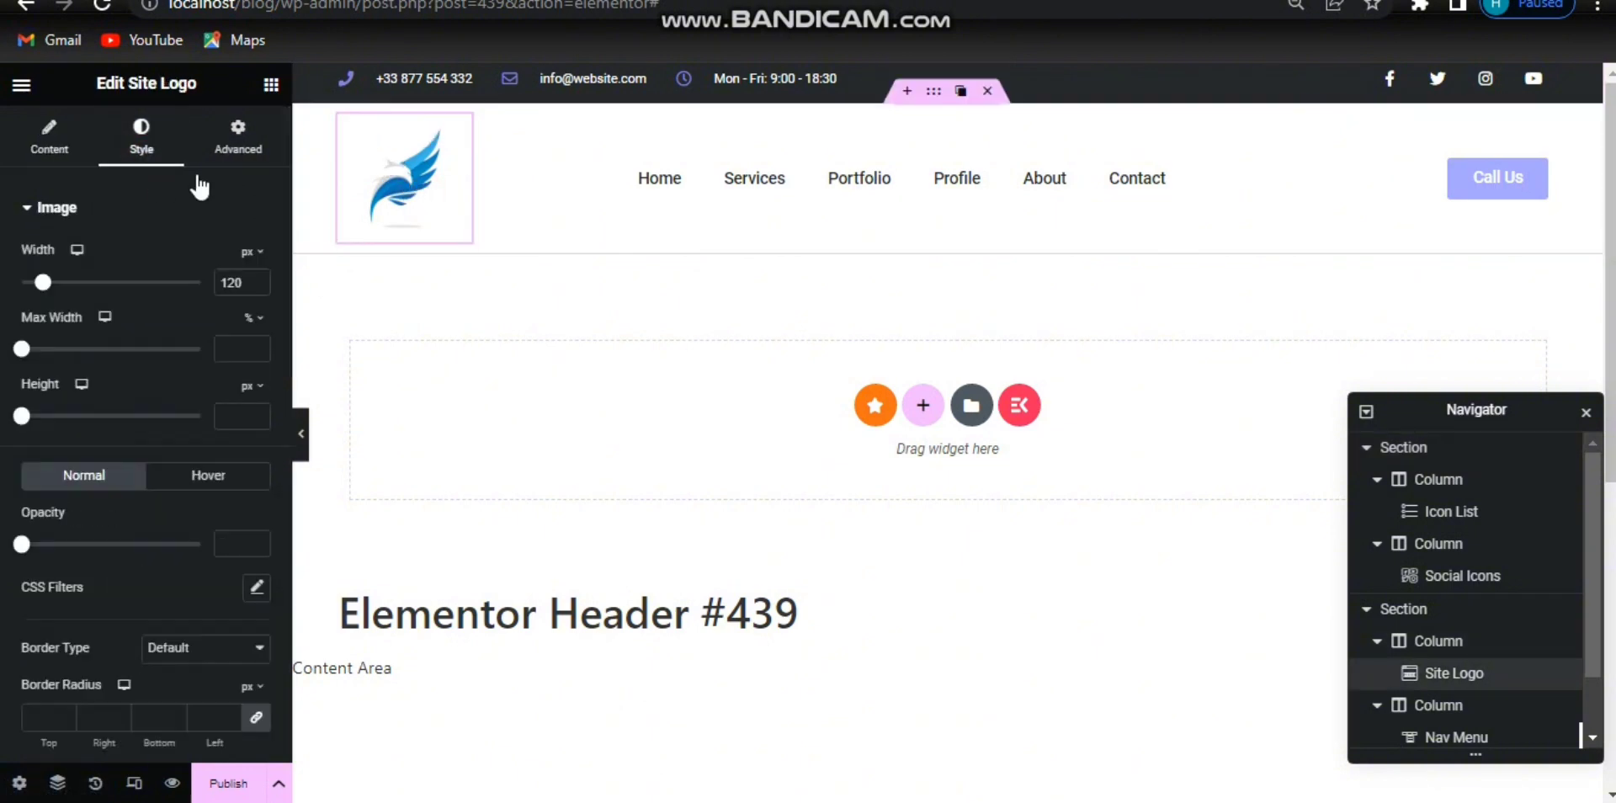
{"action": "left_click_drag", "start_coordinate": [43, 284], "coordinate": [32, 284]}
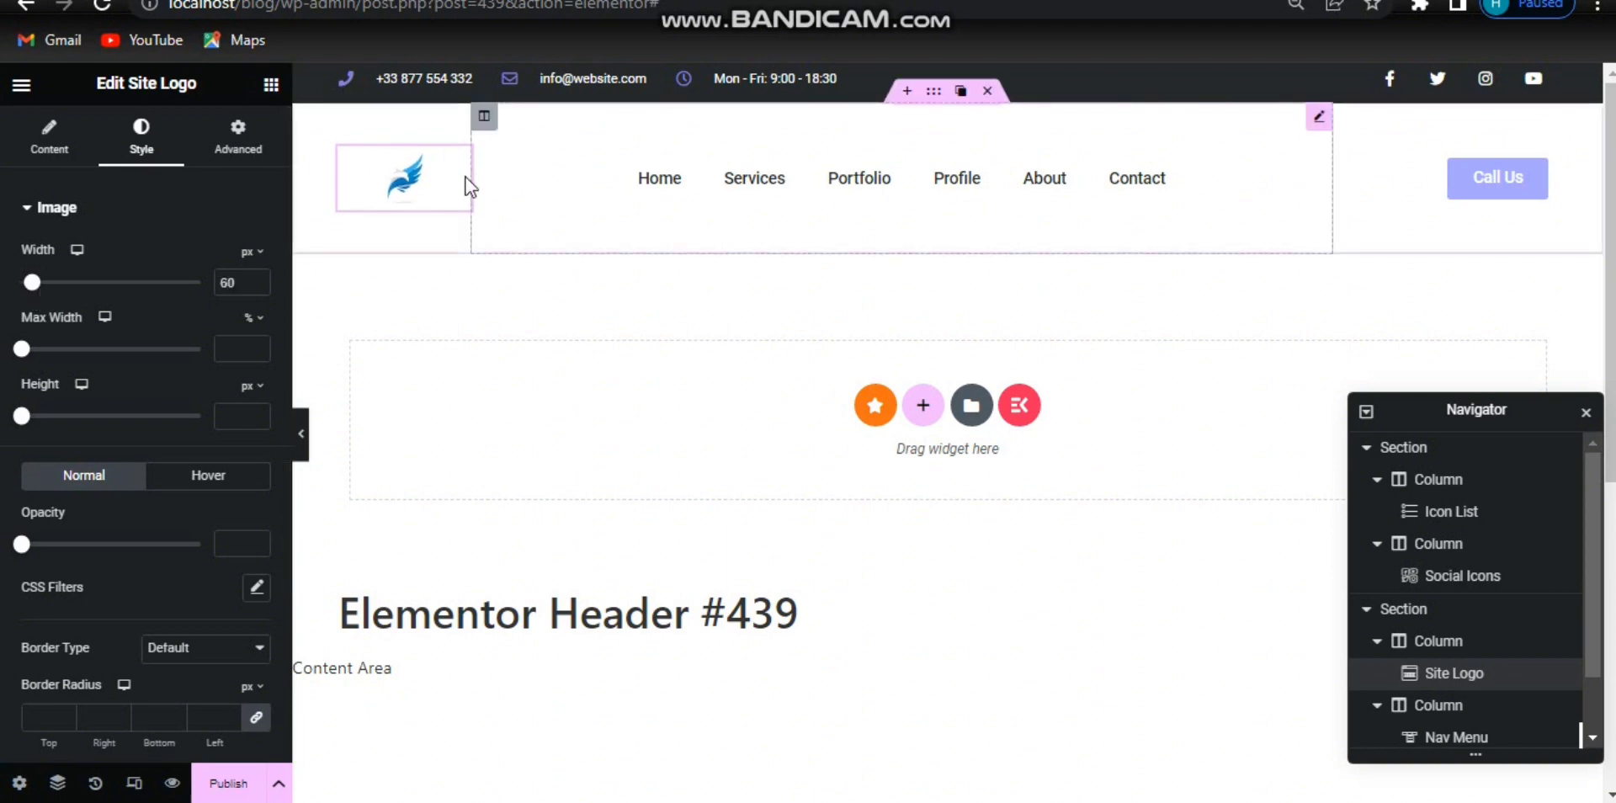
Try sizing the site logo by a height of 60 px instead, and return to a width of 60 px.
{"action": "left_click_drag", "start_coordinate": [49, 287], "coordinate": [107, 287]}
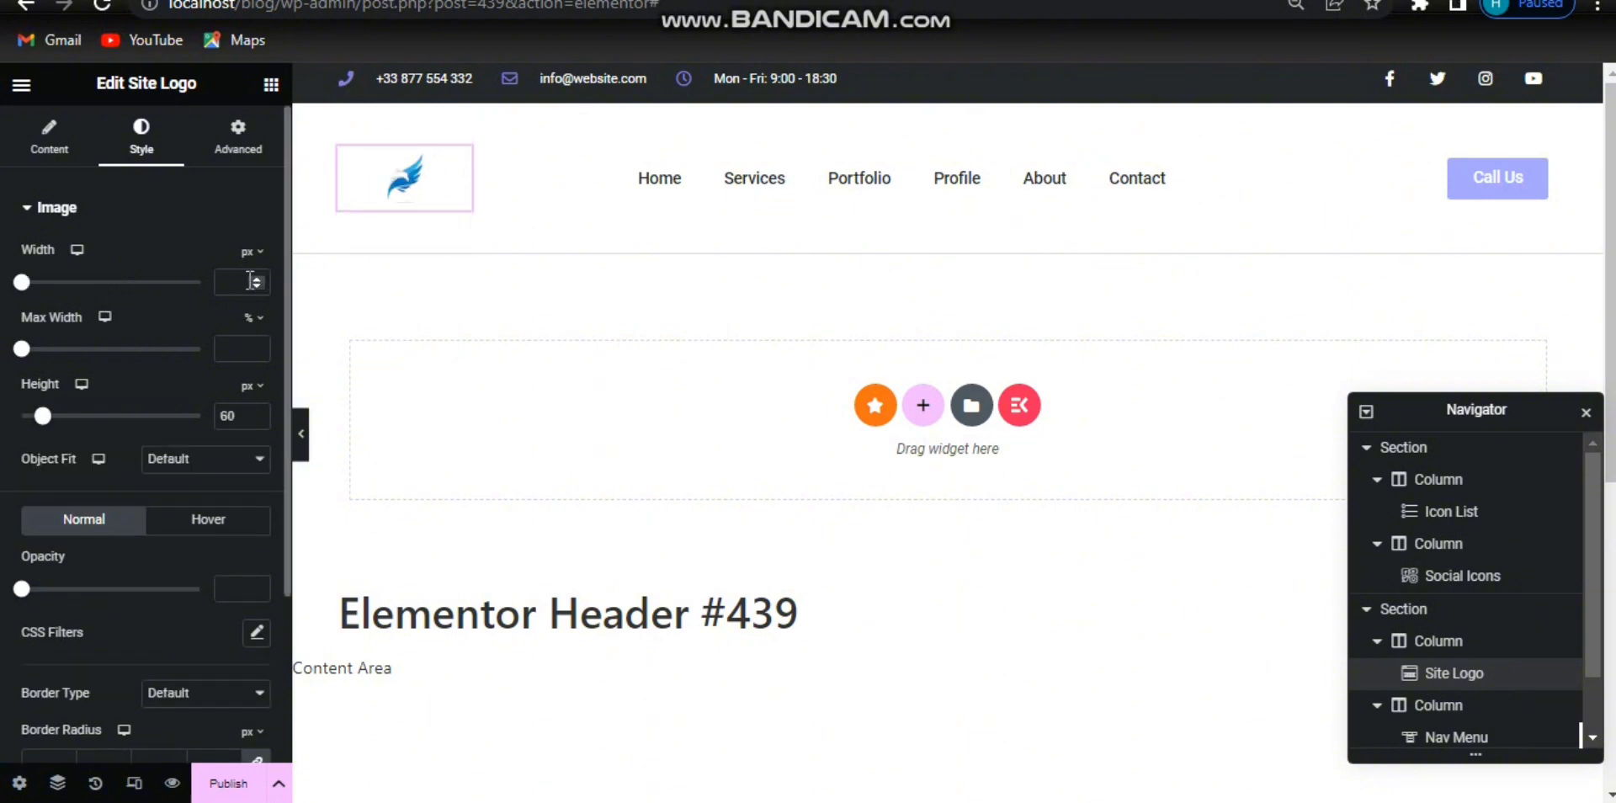
{"action": "left_click", "coordinate": [235, 284]}
{"action": "type", "text": "100"}
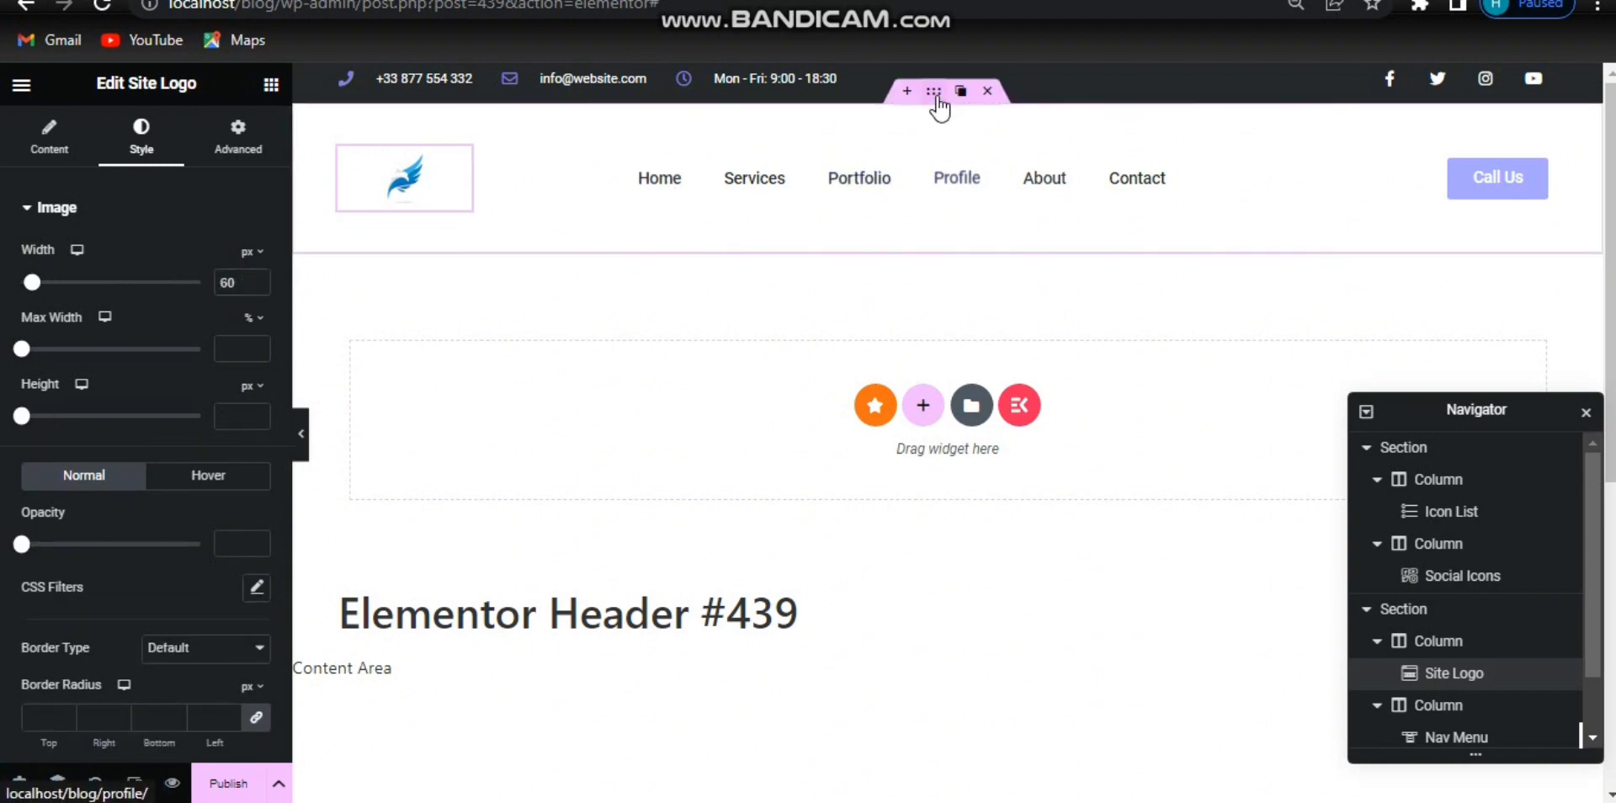
Set the width of the column holding the site logo to 13%.
{"action": "left_click", "coordinate": [934, 92]}
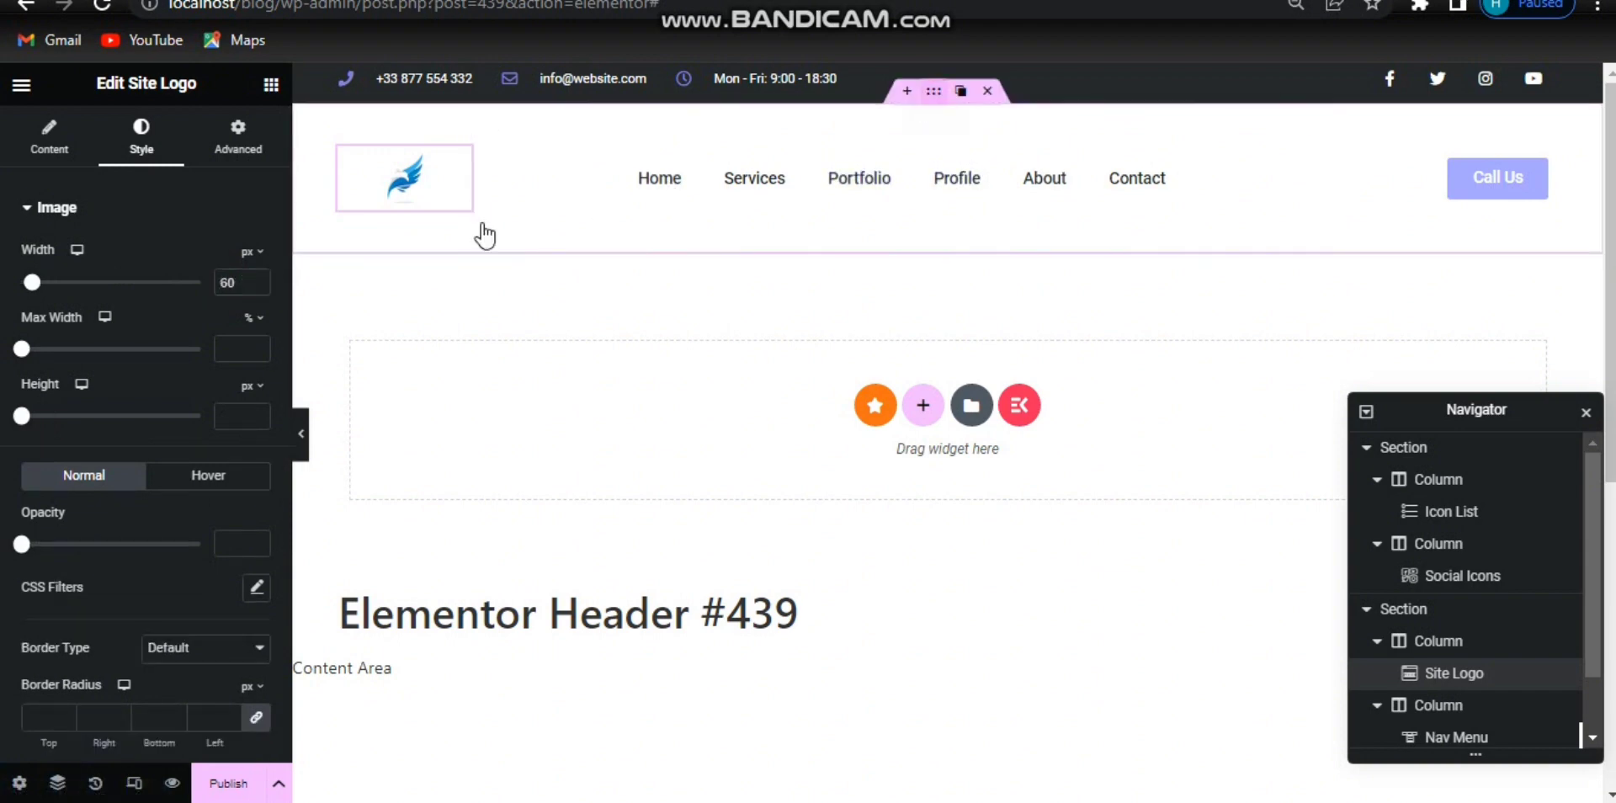
{"action": "left_click", "coordinate": [235, 169]}
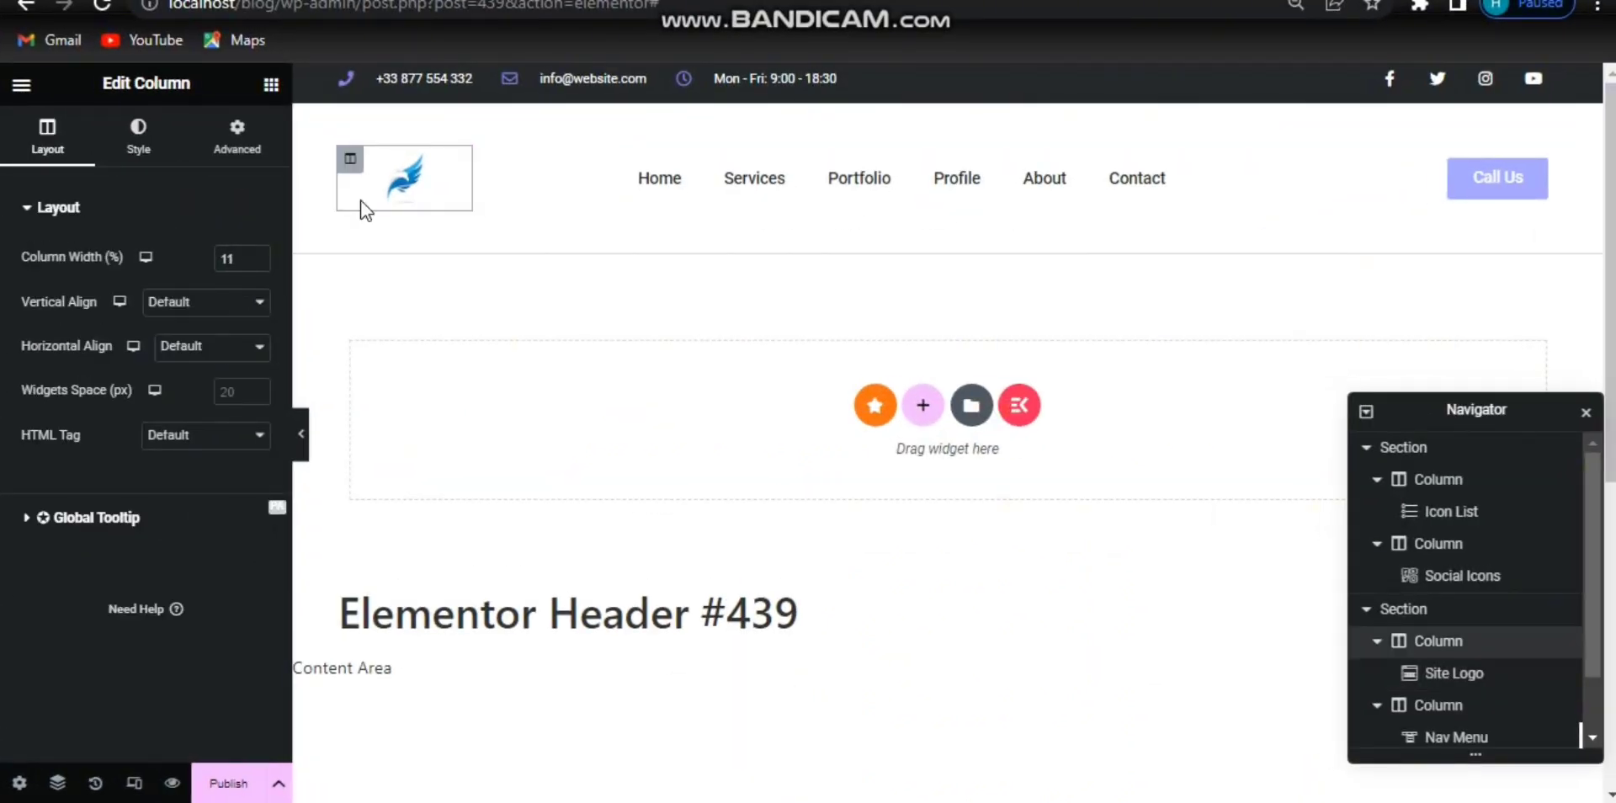
{"action": "double_click", "coordinate": [218, 260]}
{"action": "type", "text": "10"}
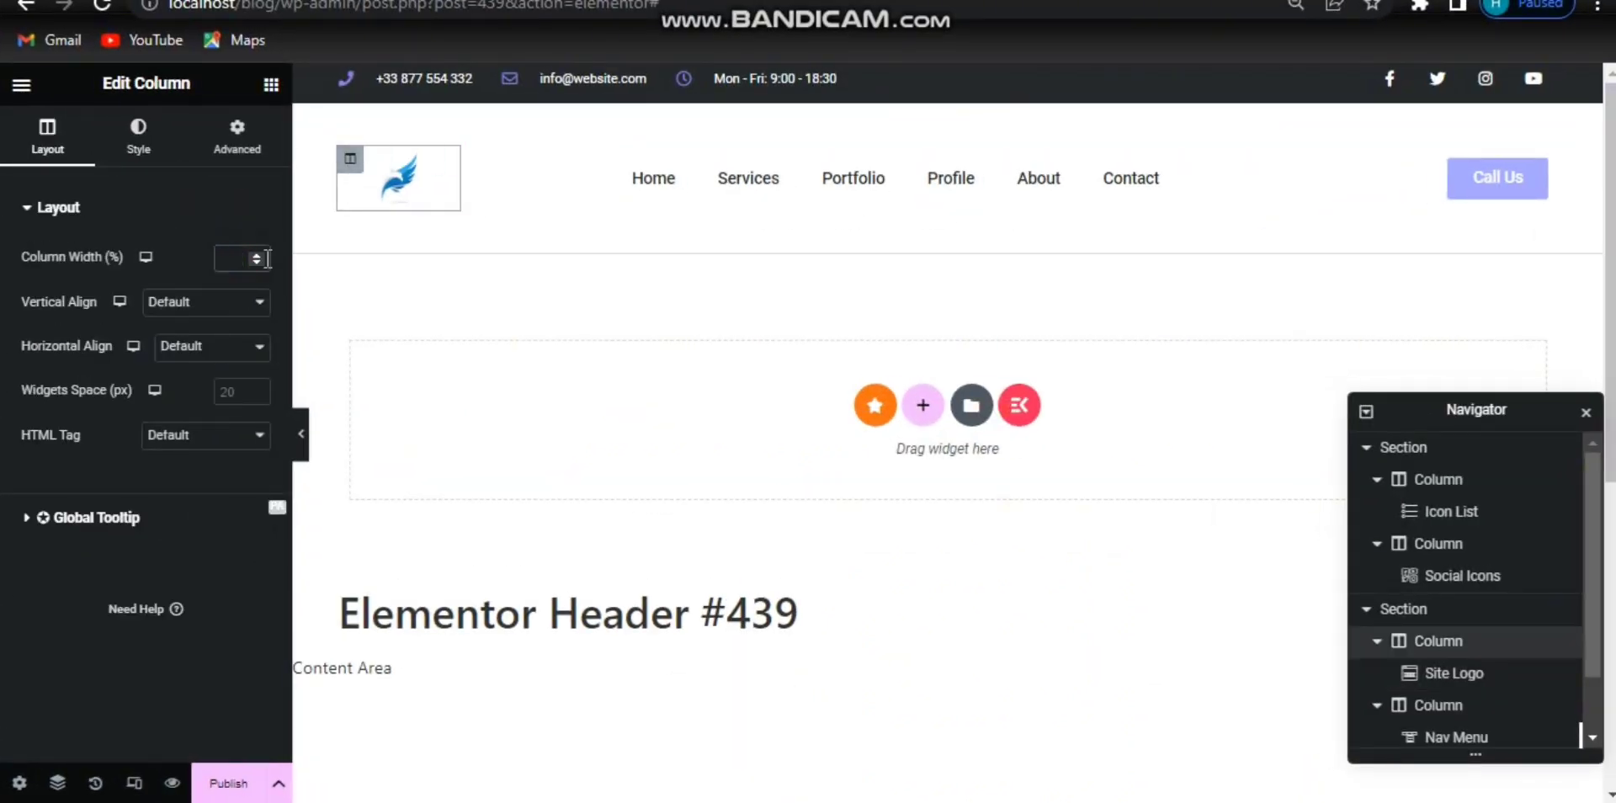
{"action": "key", "text": "Up"}
{"action": "key", "text": "Up"}
{"action": "key", "text": "Up"}
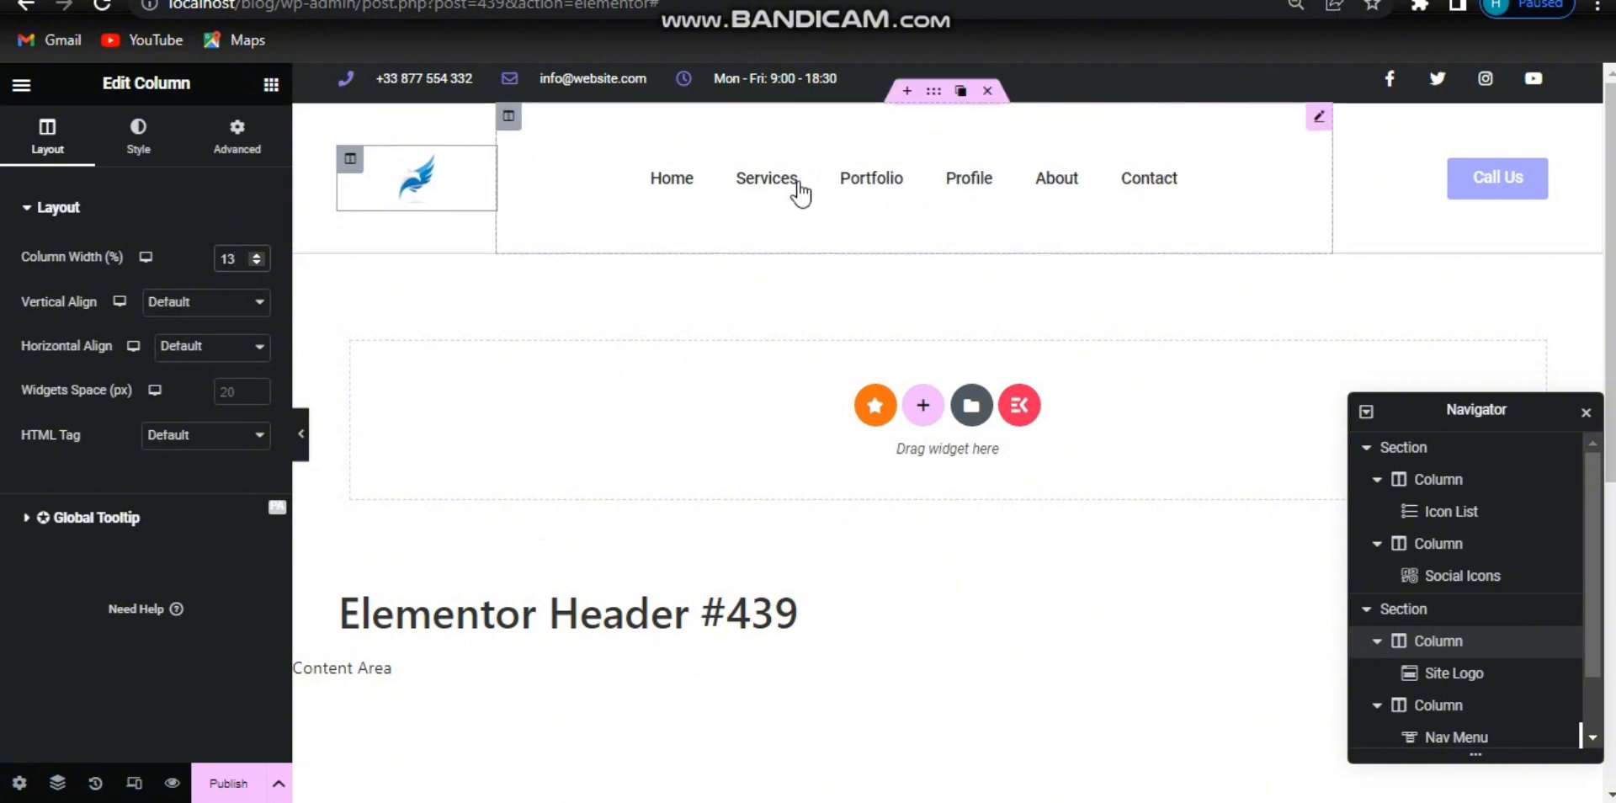
Set the nav menu's horizontal padding to 23, vertical padding to 13 and space between items to 12.
{"action": "left_click", "coordinate": [1580, 735]}
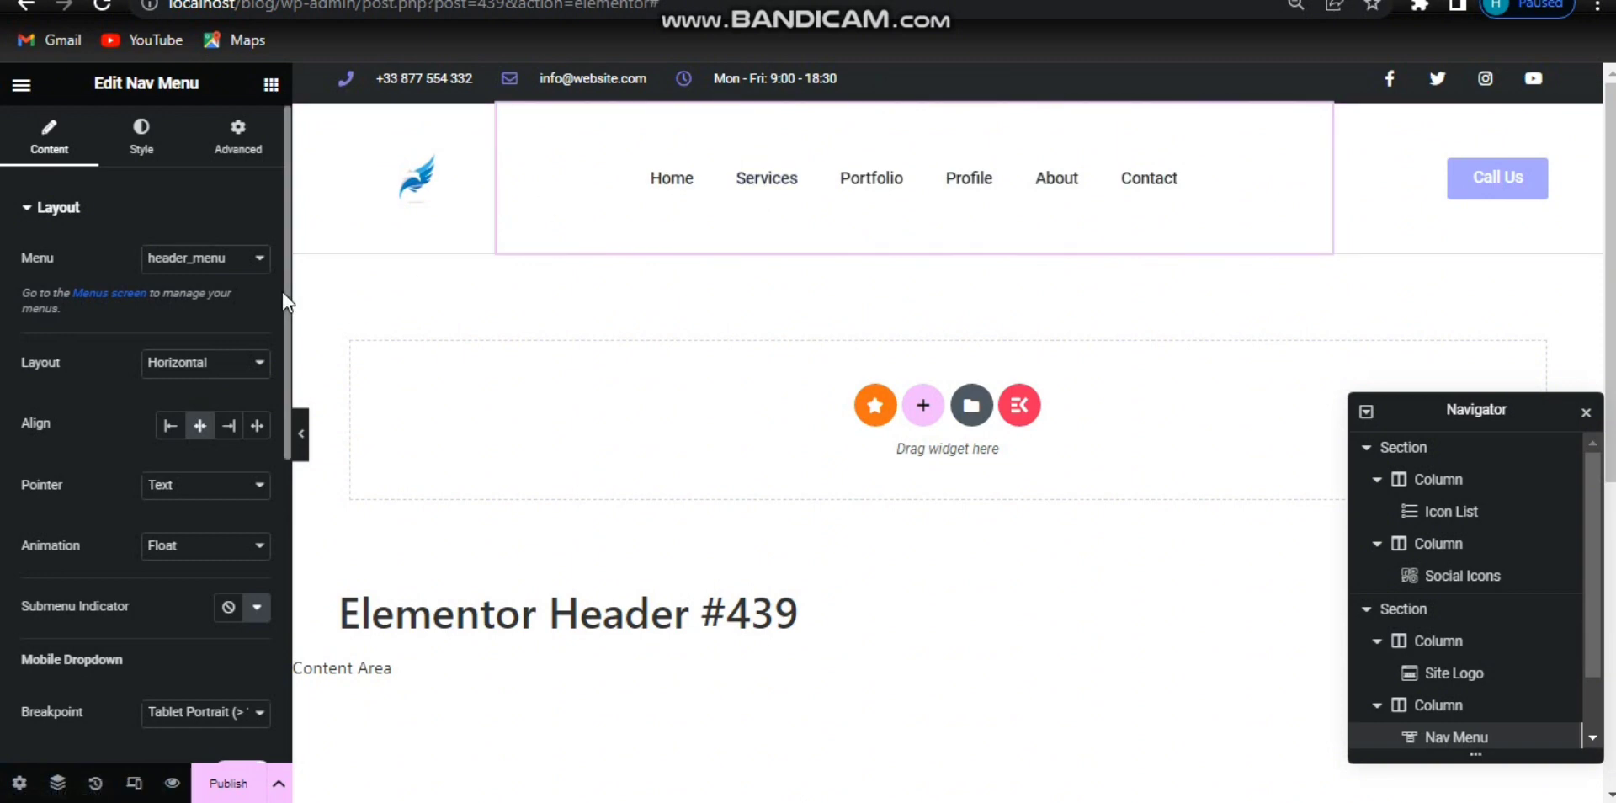
{"action": "scroll", "coordinate": [286, 304], "scroll_direction": "down", "scroll_amount": 1}
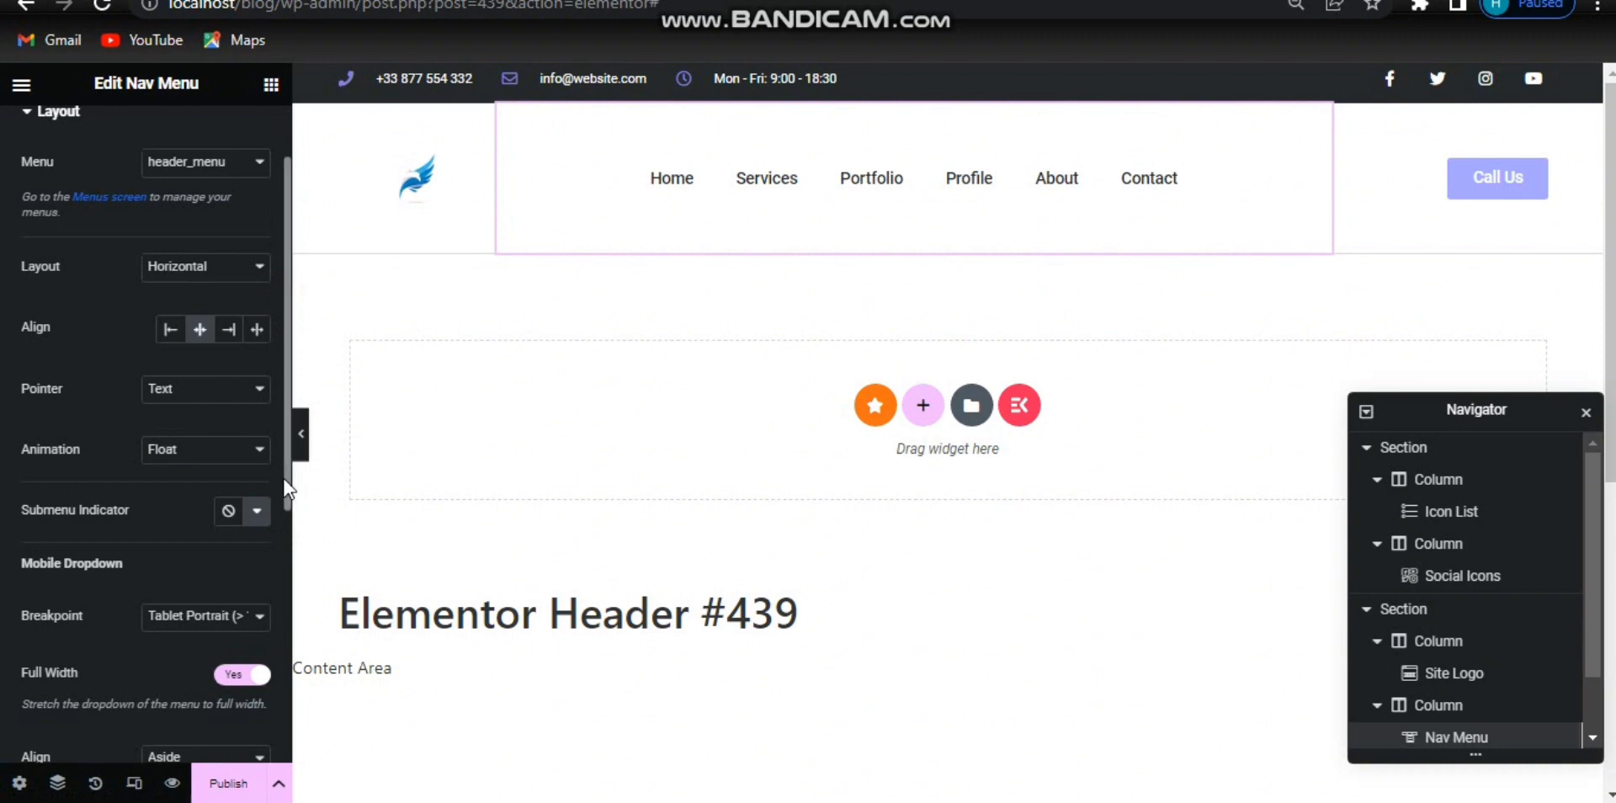
{"action": "scroll", "coordinate": [285, 478], "scroll_direction": "down", "scroll_amount": 5}
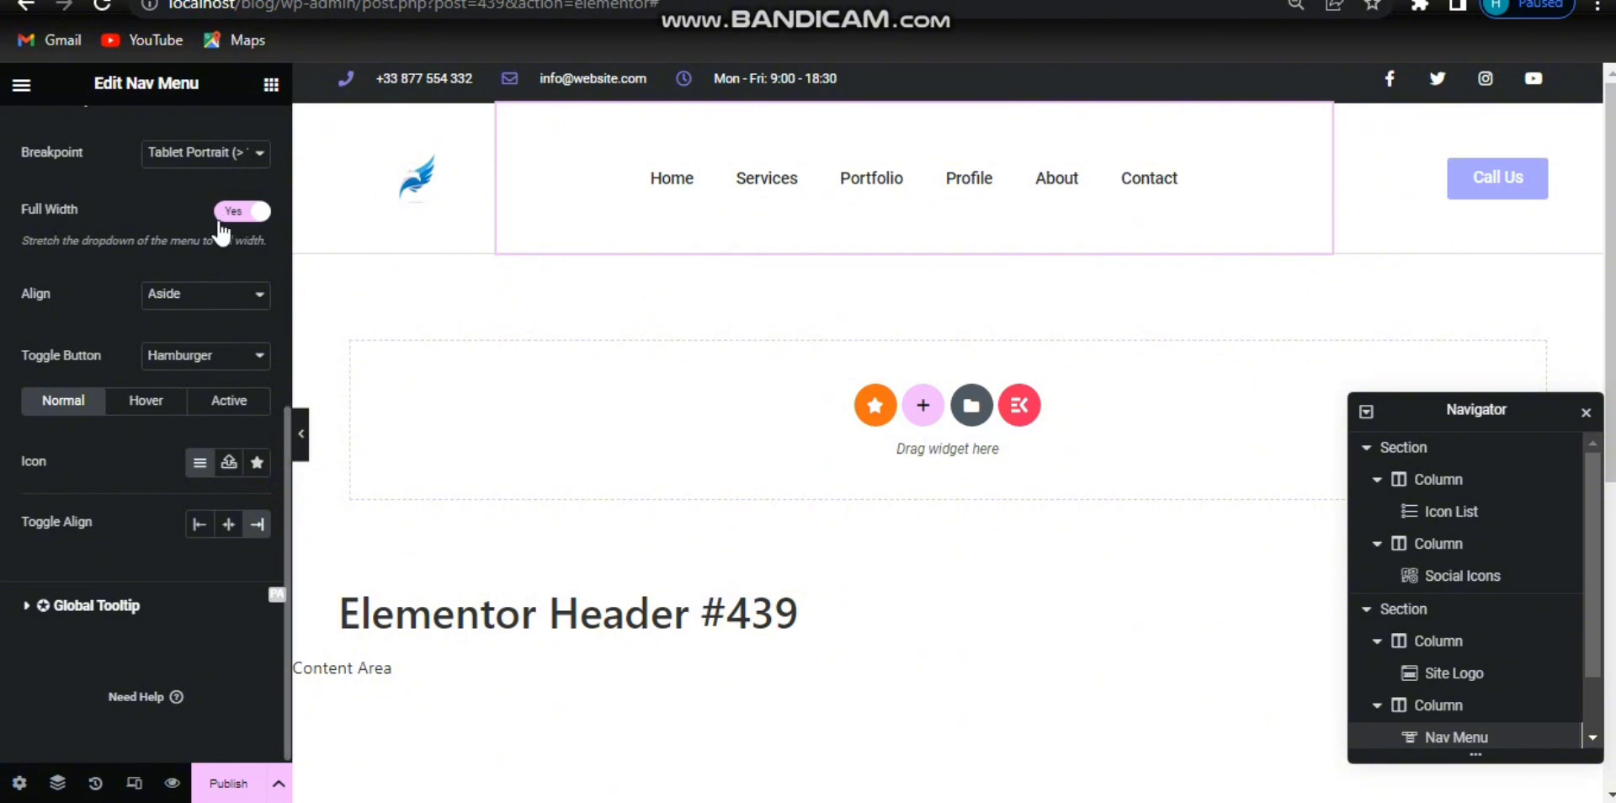
{"action": "scroll", "coordinate": [253, 472], "scroll_direction": "up", "scroll_amount": 7}
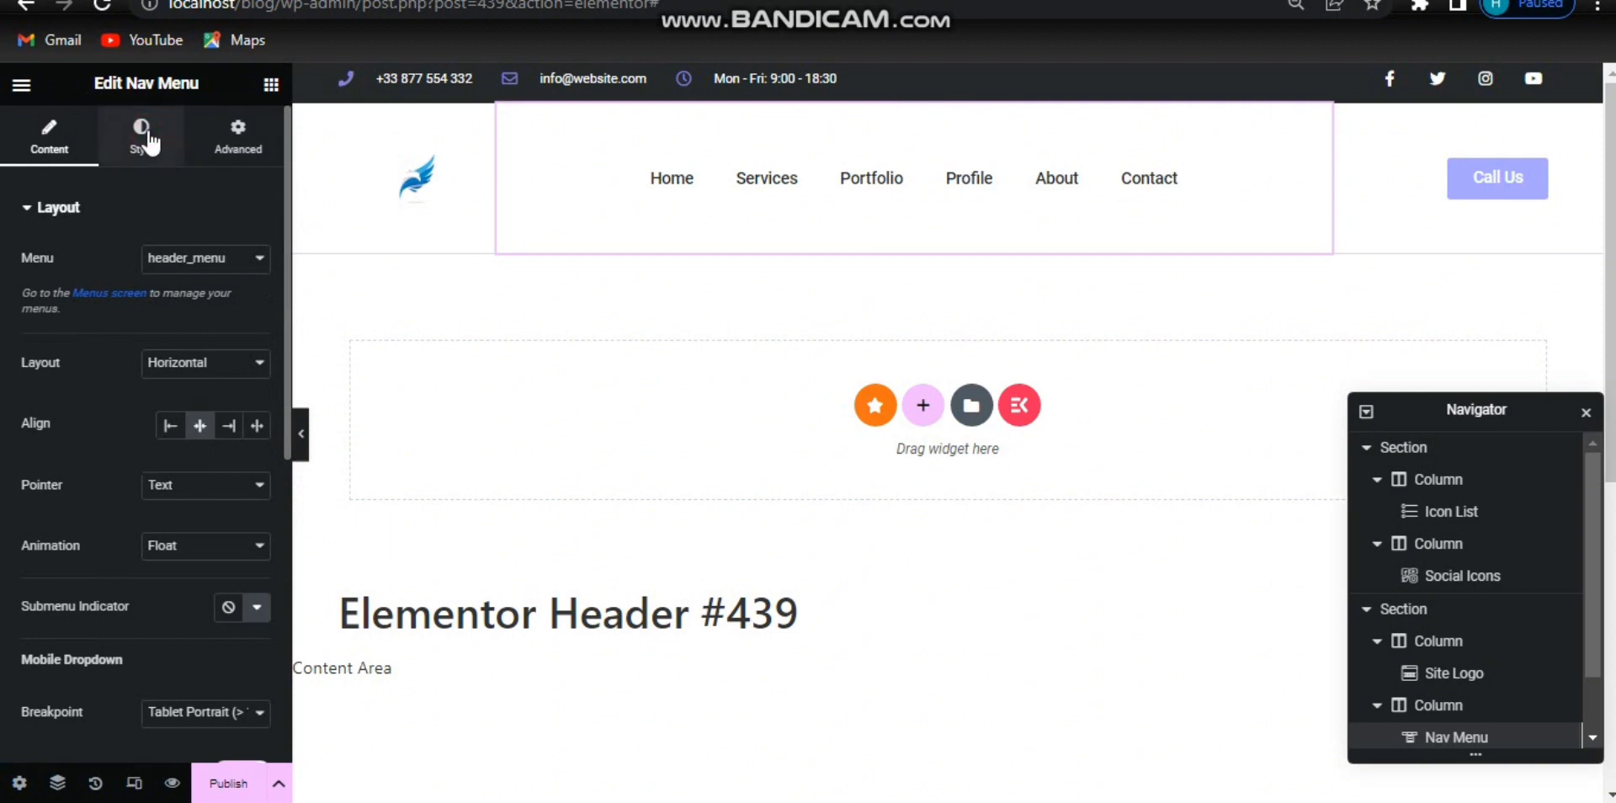
{"action": "left_click", "coordinate": [148, 139]}
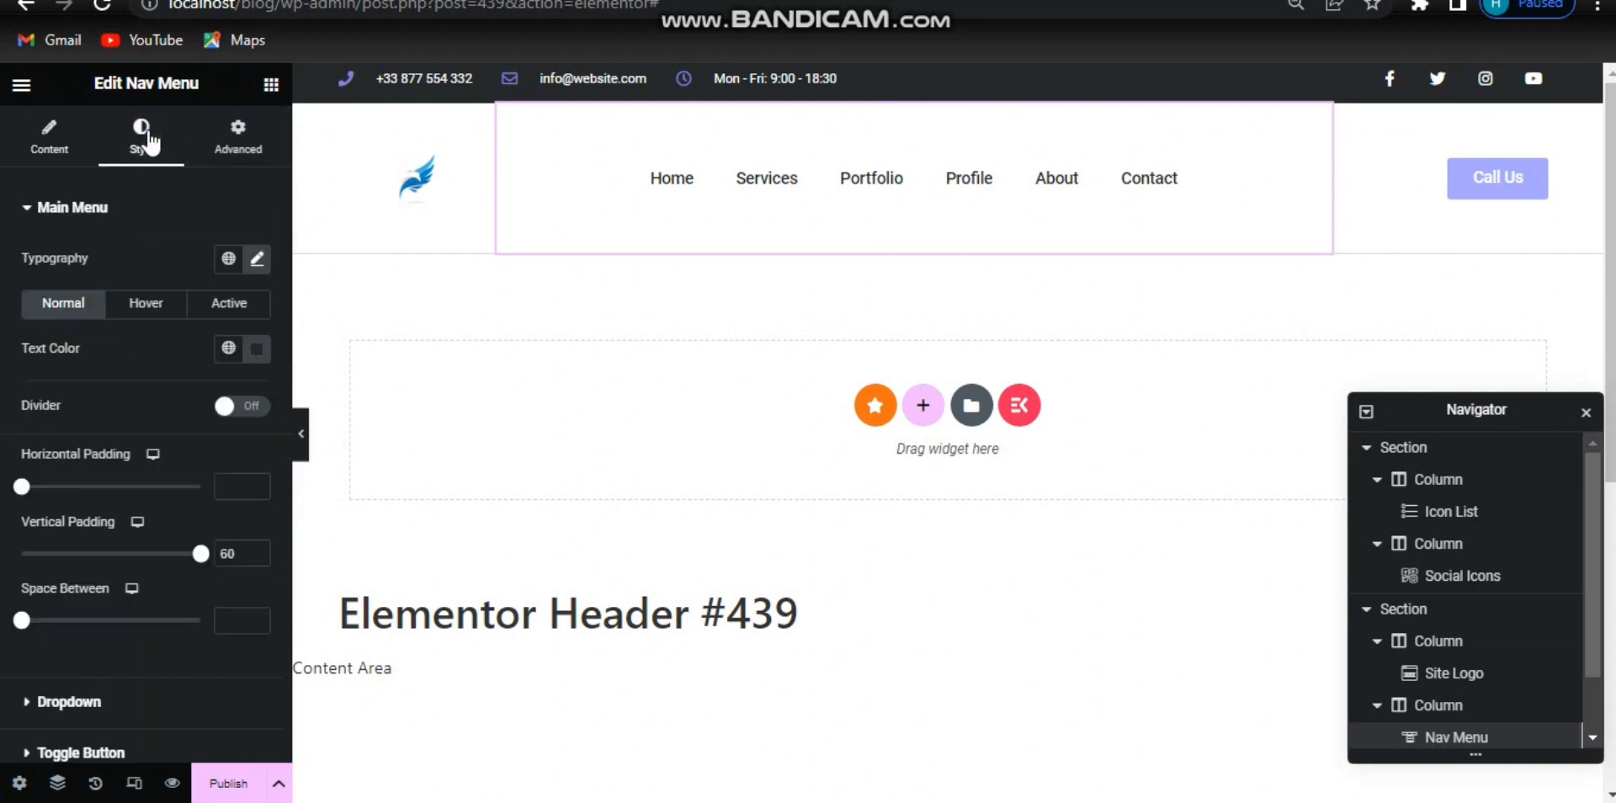
{"action": "left_click", "coordinate": [223, 487]}
{"action": "type", "text": "23"}
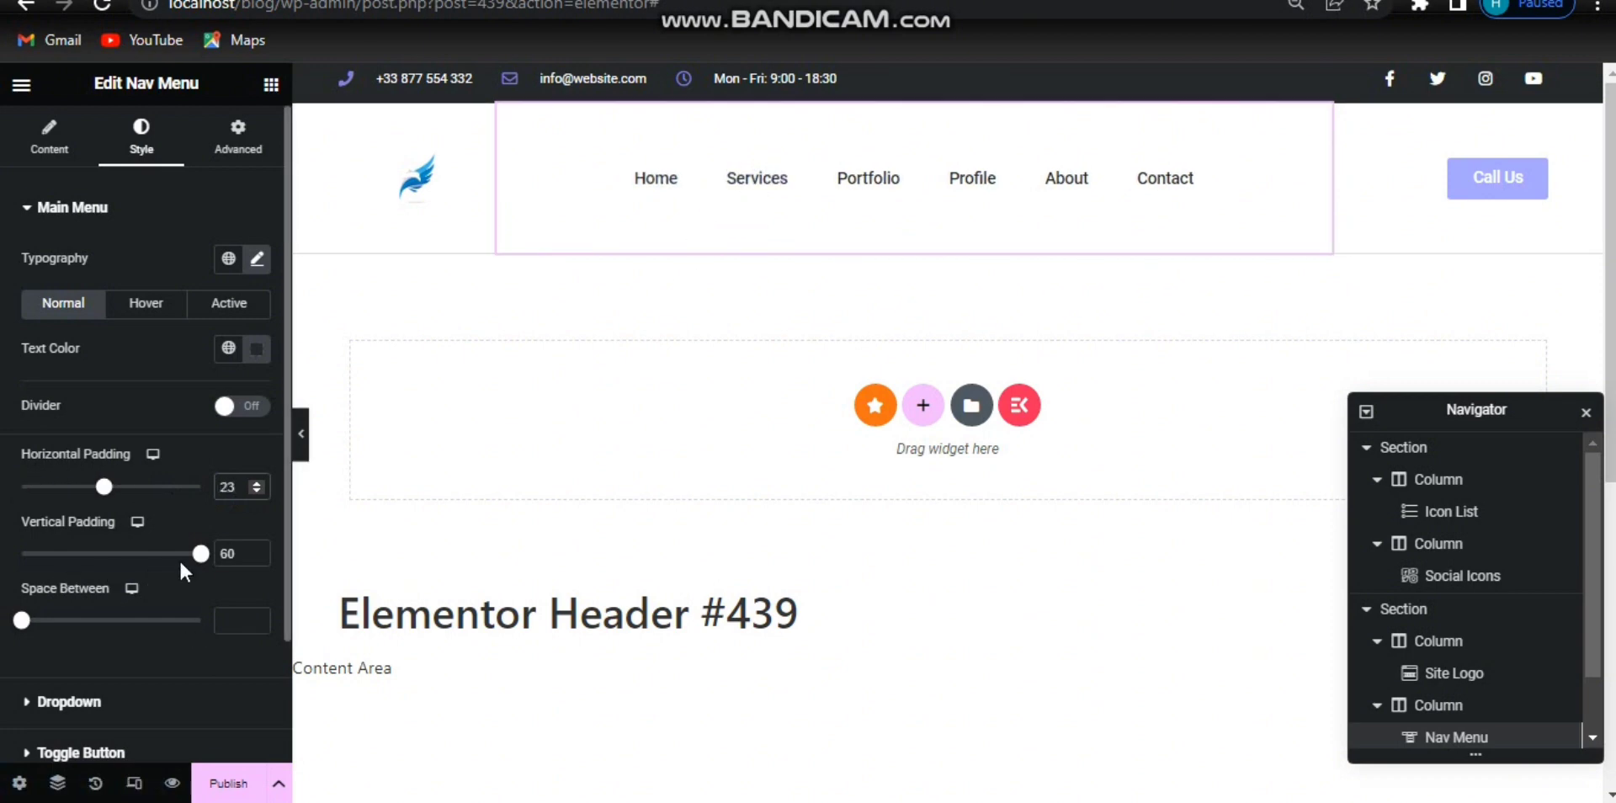
{"action": "left_click_drag", "start_coordinate": [204, 565], "coordinate": [69, 560]}
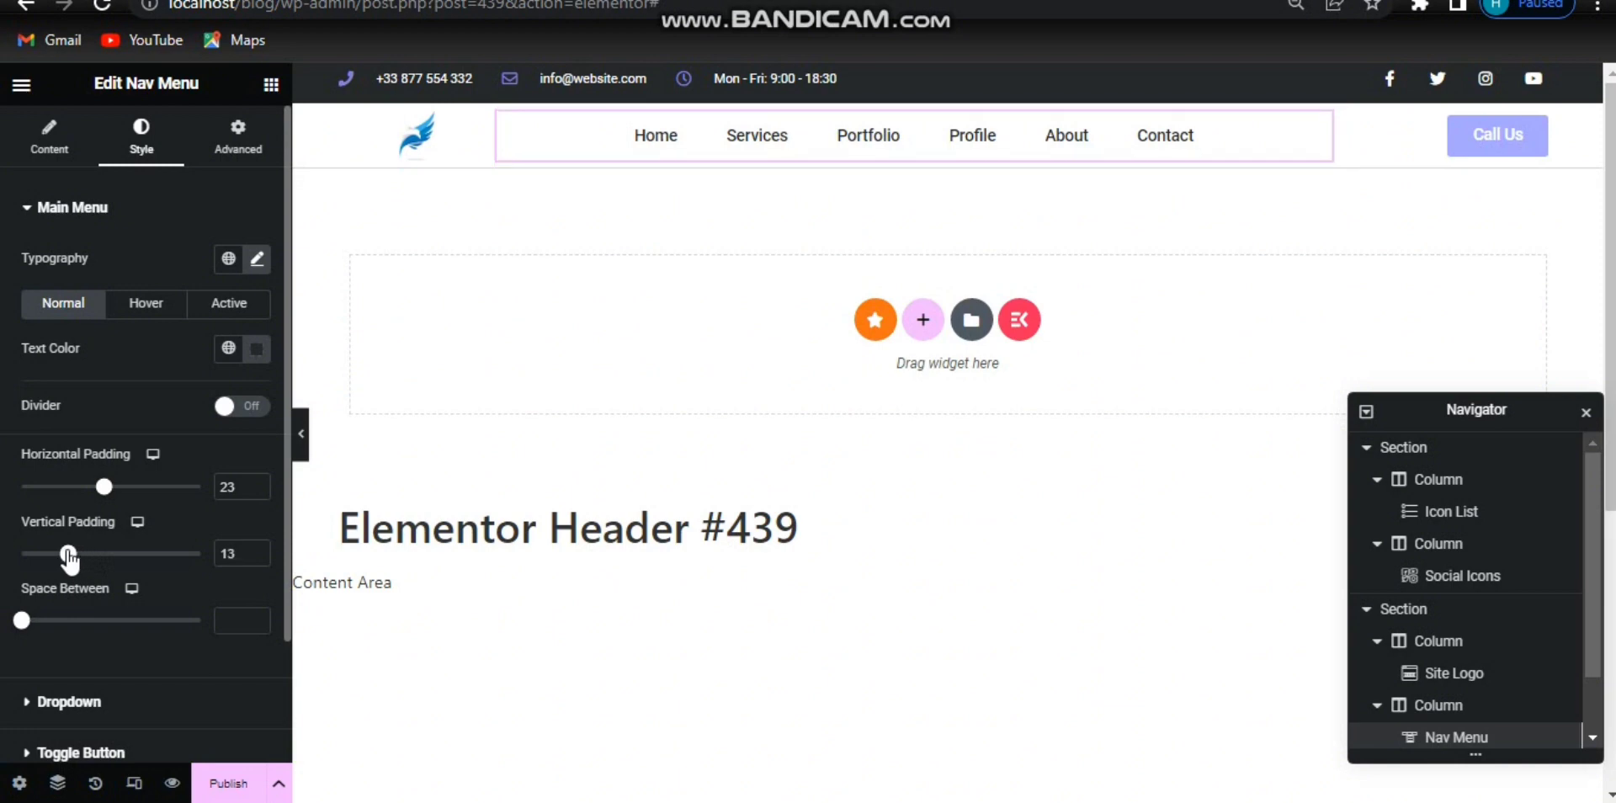
{"action": "mouse_move", "coordinate": [26, 629]}
{"action": "left_mouse_down"}
{"action": "mouse_move", "coordinate": [79, 629]}
{"action": "mouse_move", "coordinate": [46, 629]}
{"action": "left_mouse_up"}
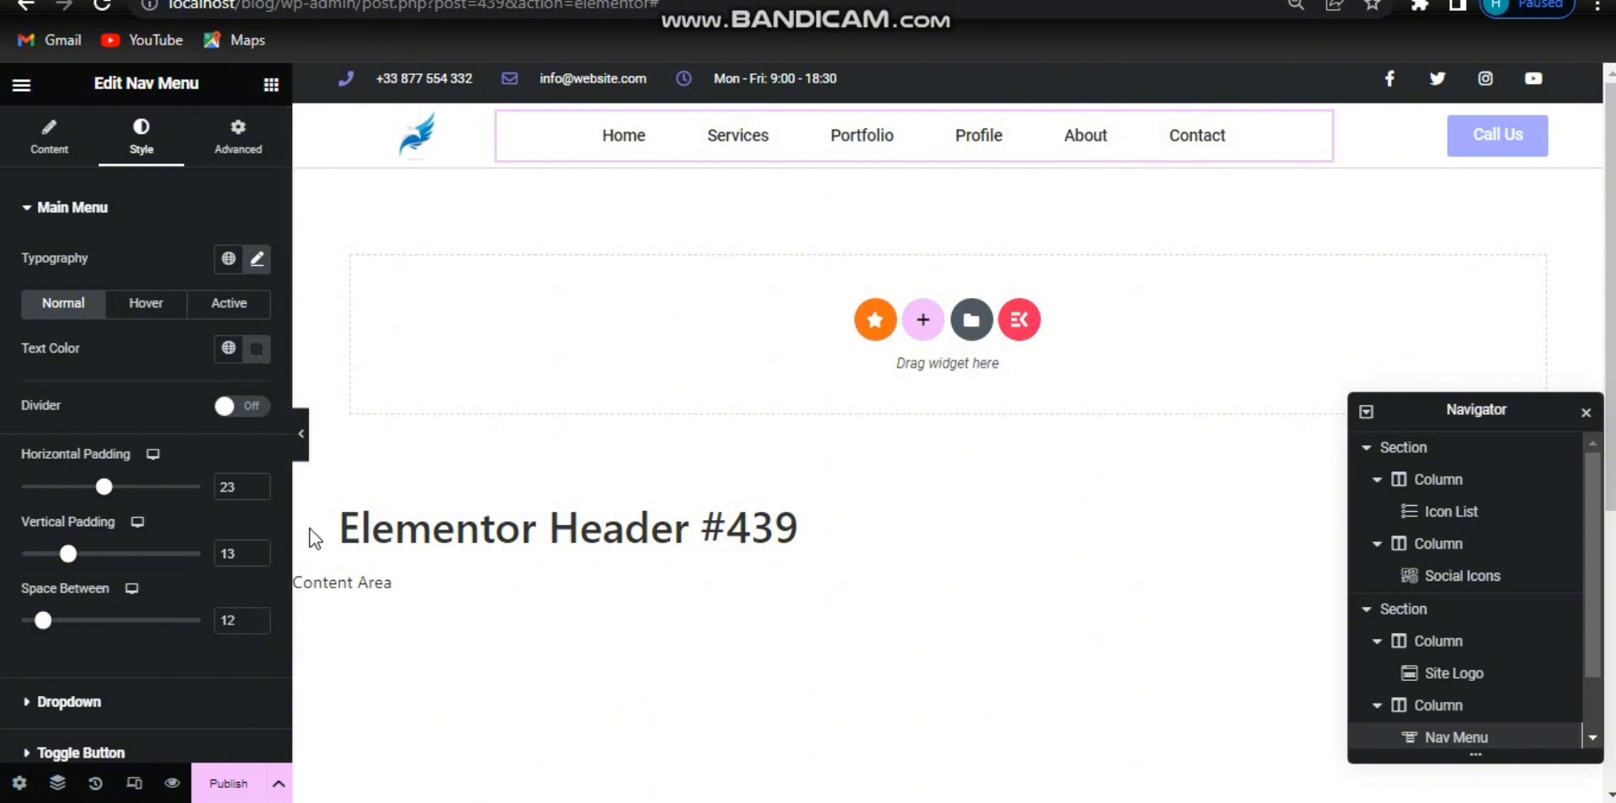
Apply the karla global font to the main menu items and set their font size to 16 px.
{"action": "left_click", "coordinate": [229, 260]}
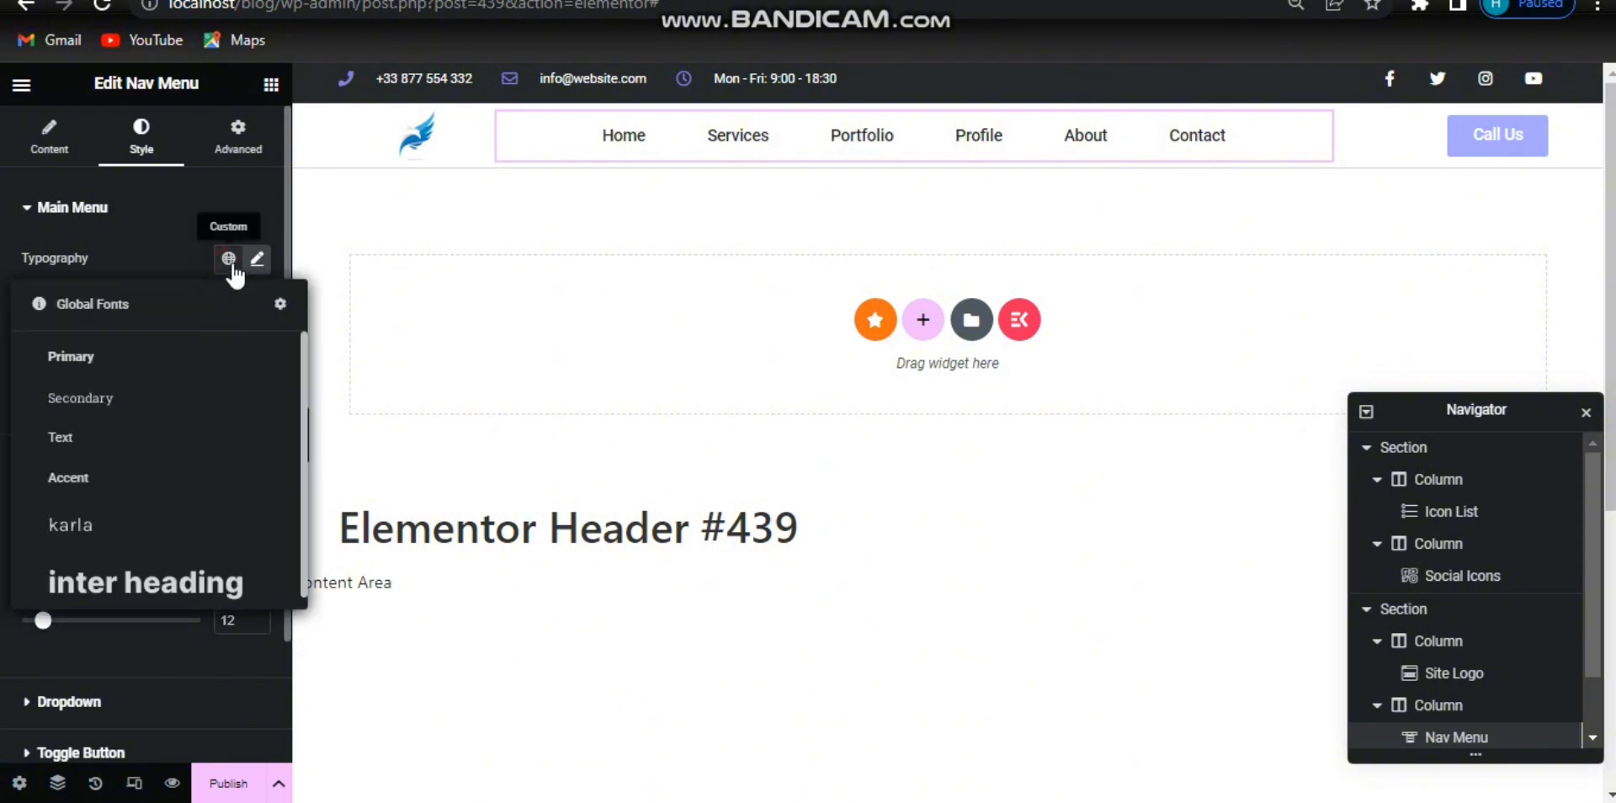
{"action": "left_click", "coordinate": [55, 525]}
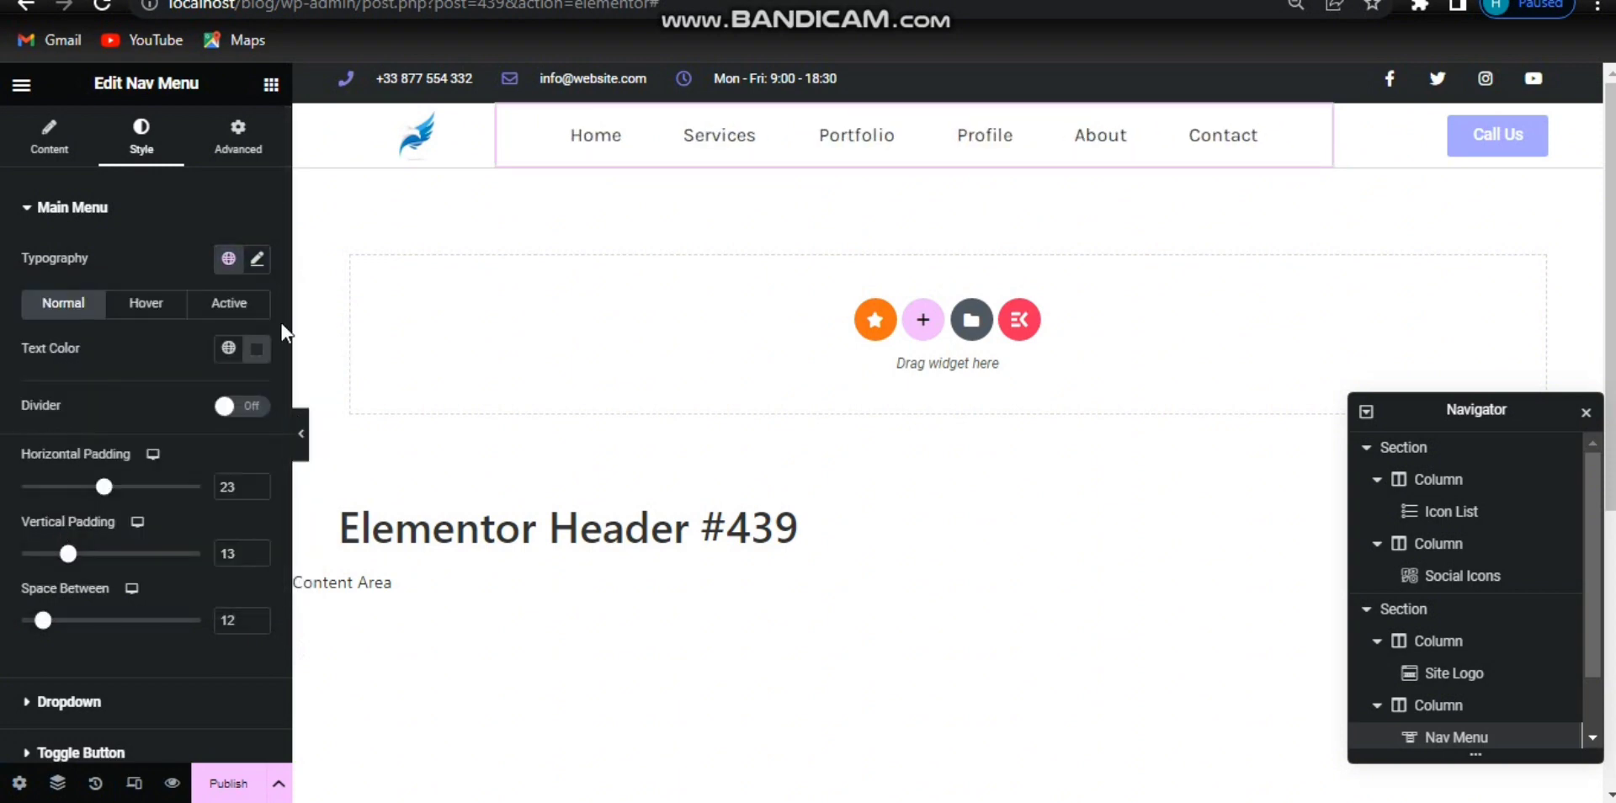
{"action": "left_click", "coordinate": [256, 260]}
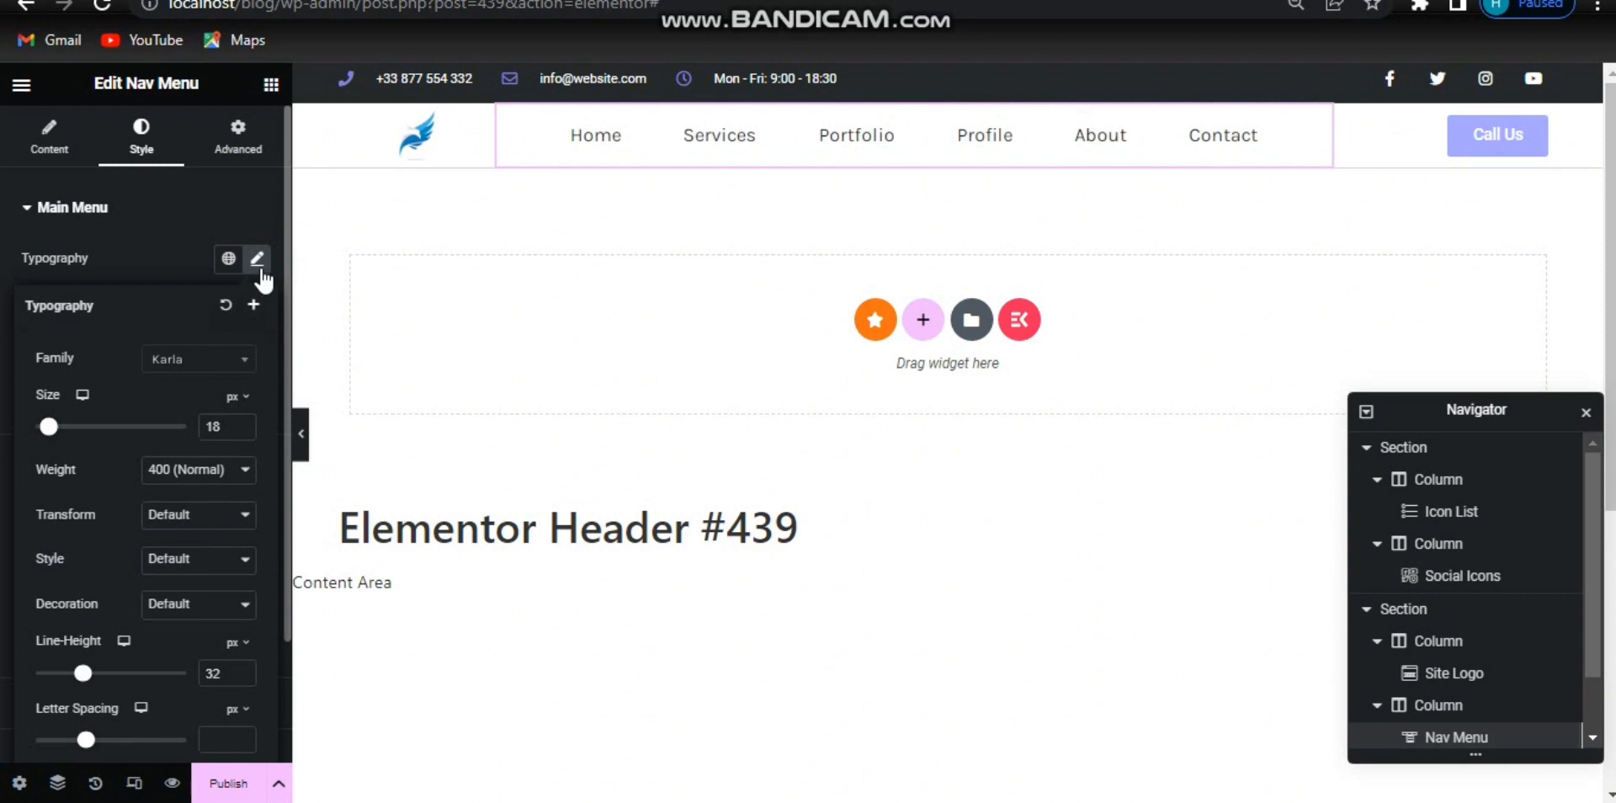
{"action": "left_click", "coordinate": [205, 368]}
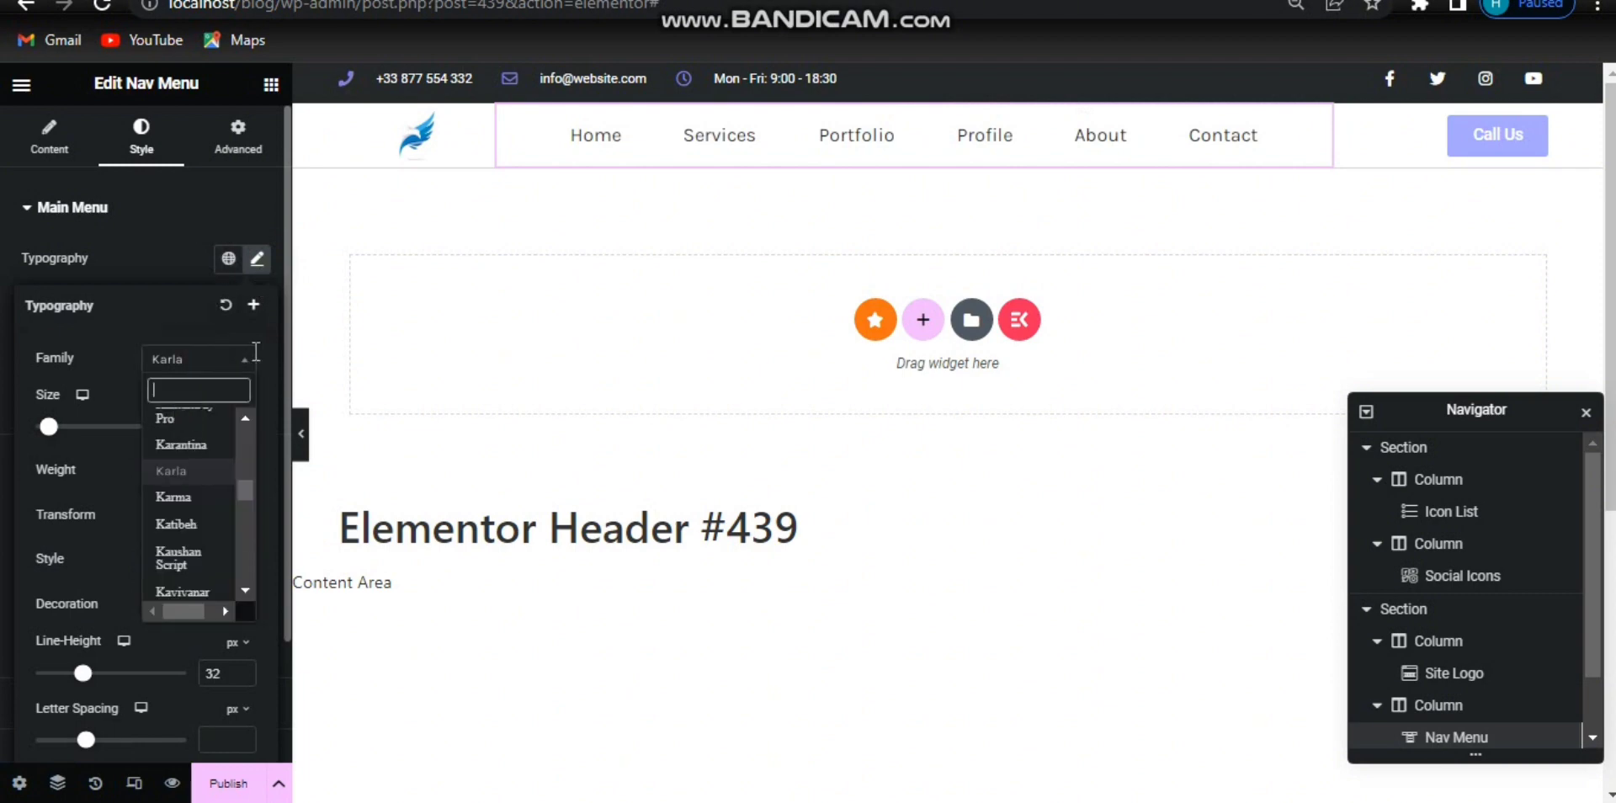
{"action": "left_click", "coordinate": [267, 434]}
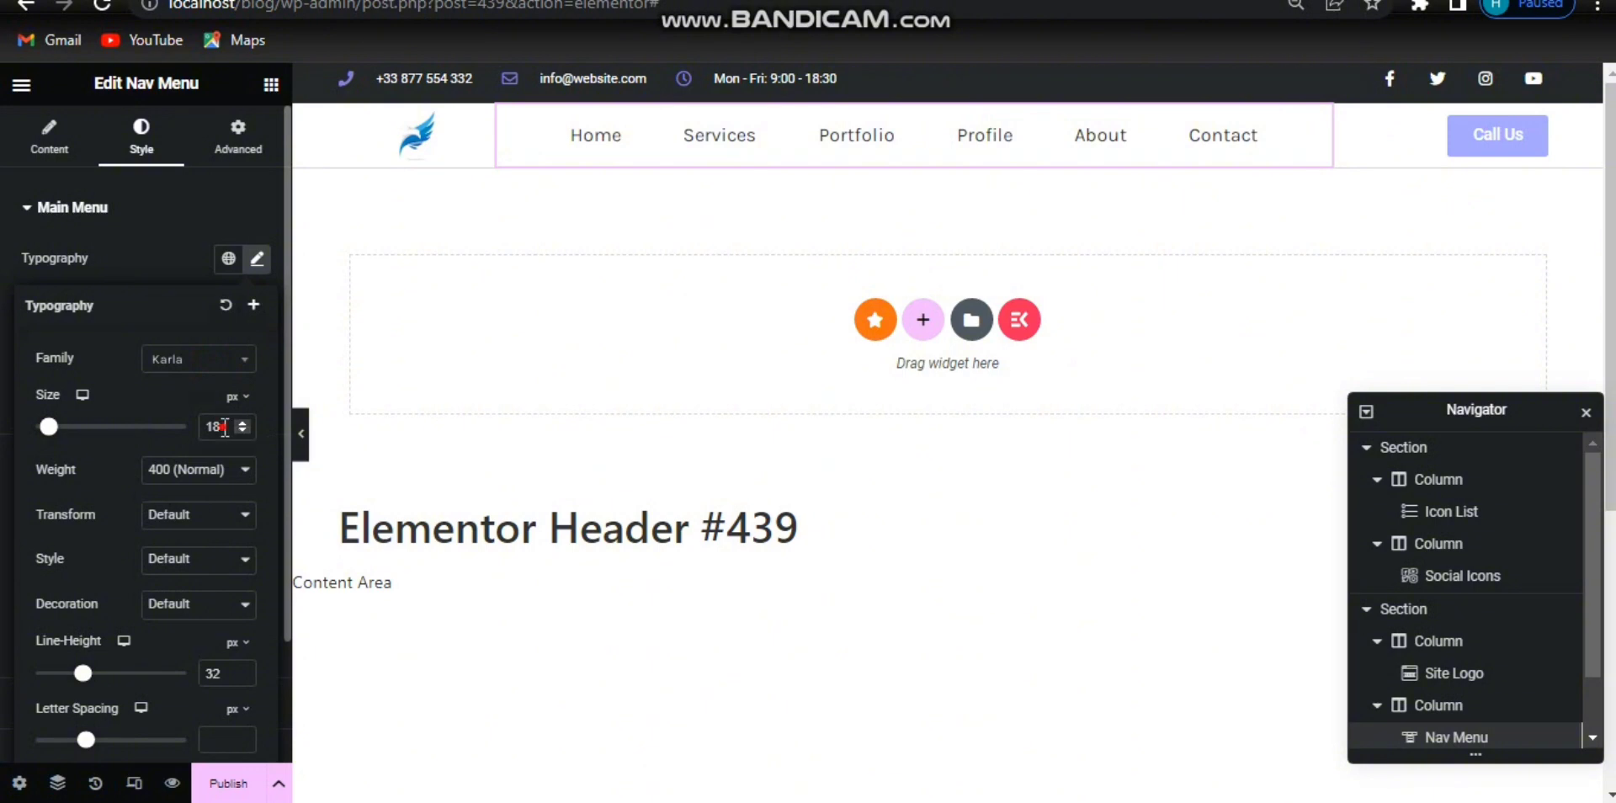
{"action": "key", "text": "Down"}
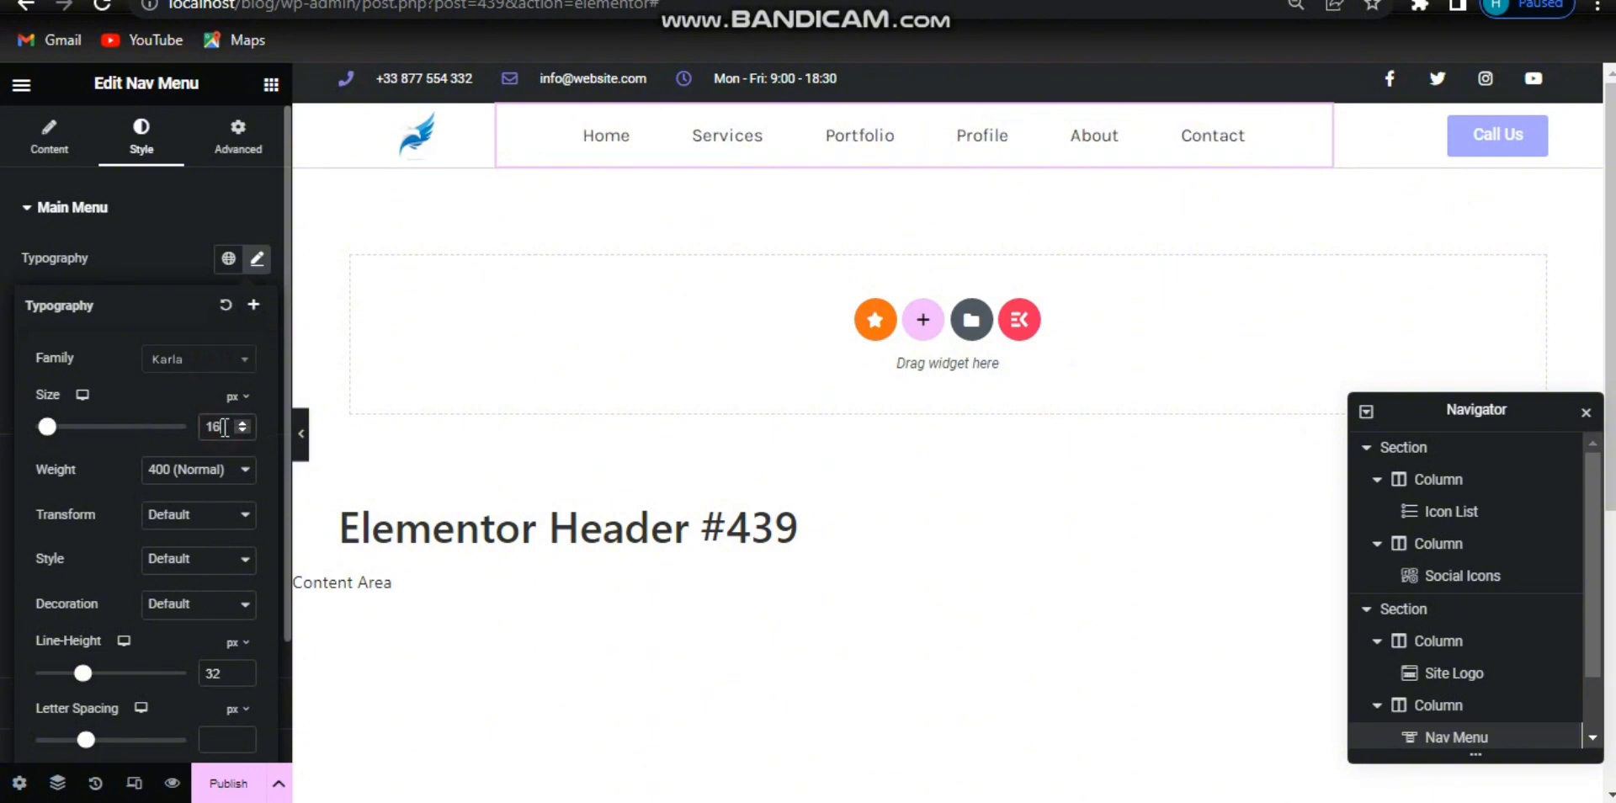
Set the main menu's font weight to 700 (Bold) and clear its line height.
{"action": "left_click", "coordinate": [212, 477]}
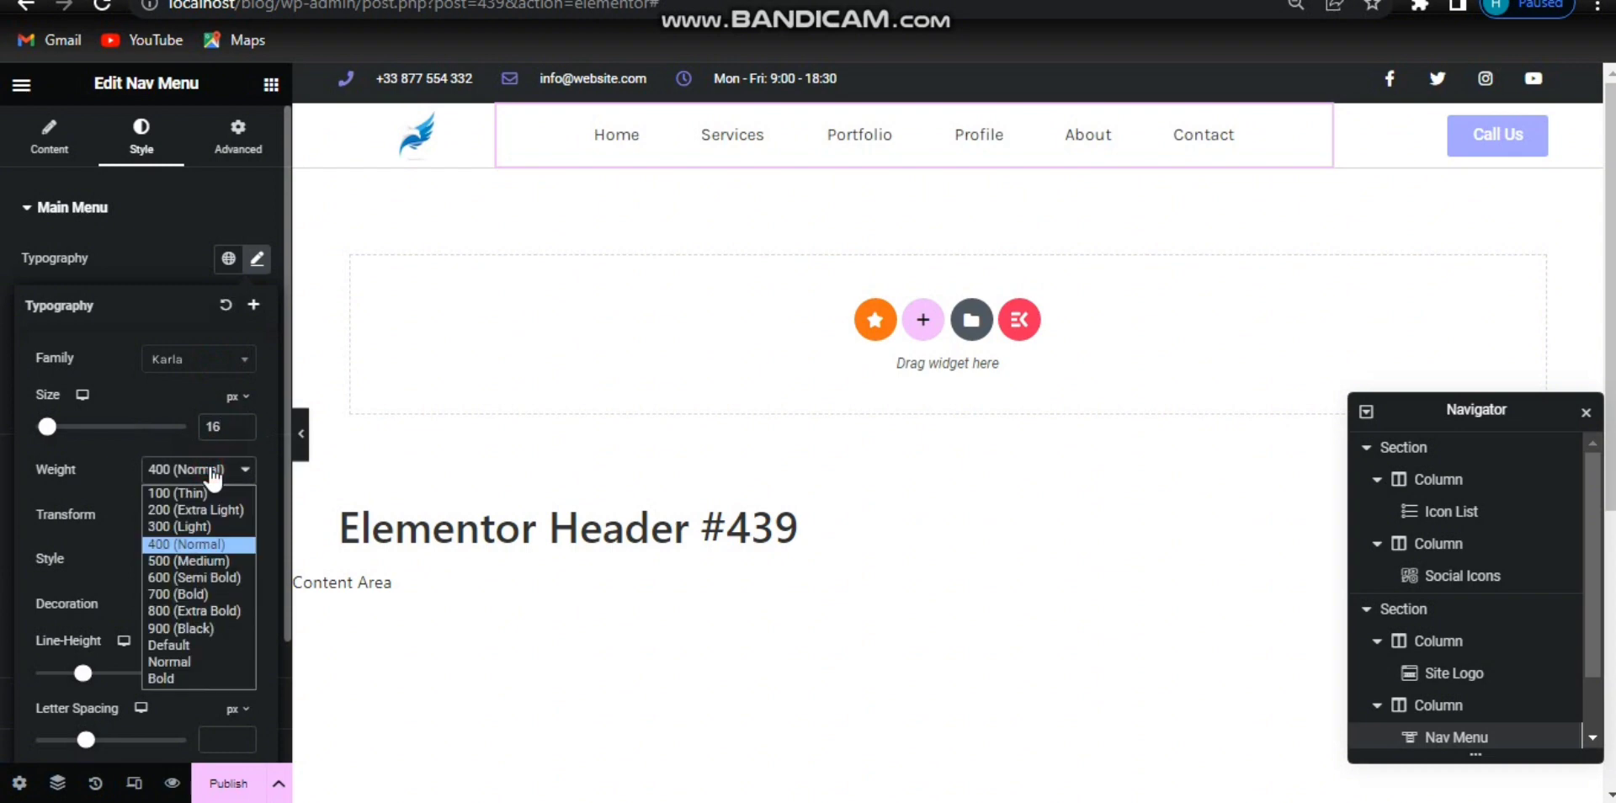
{"action": "left_click", "coordinate": [181, 594]}
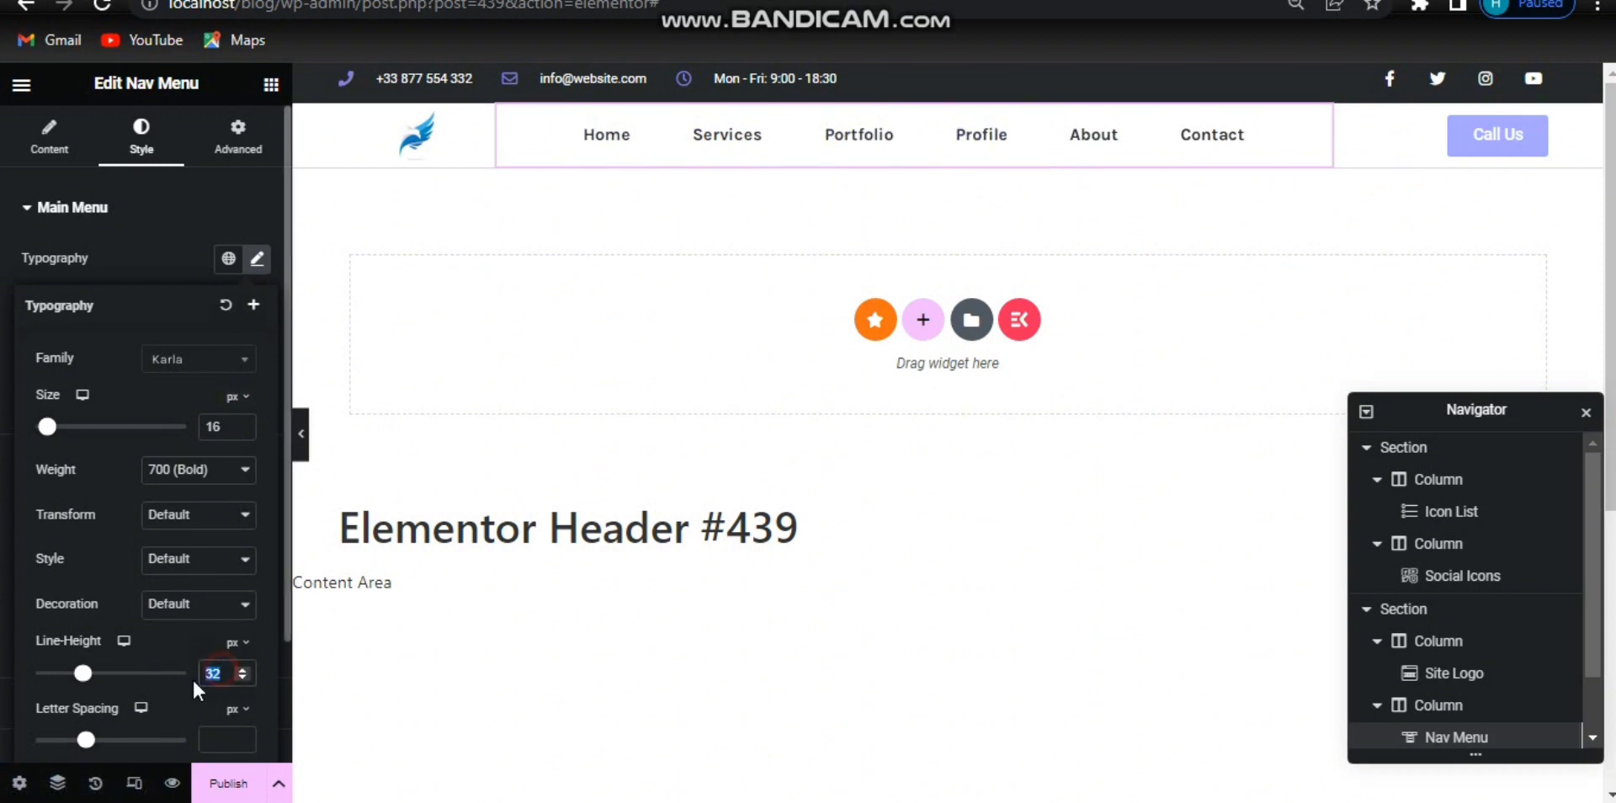
{"action": "key", "text": "BackSpace"}
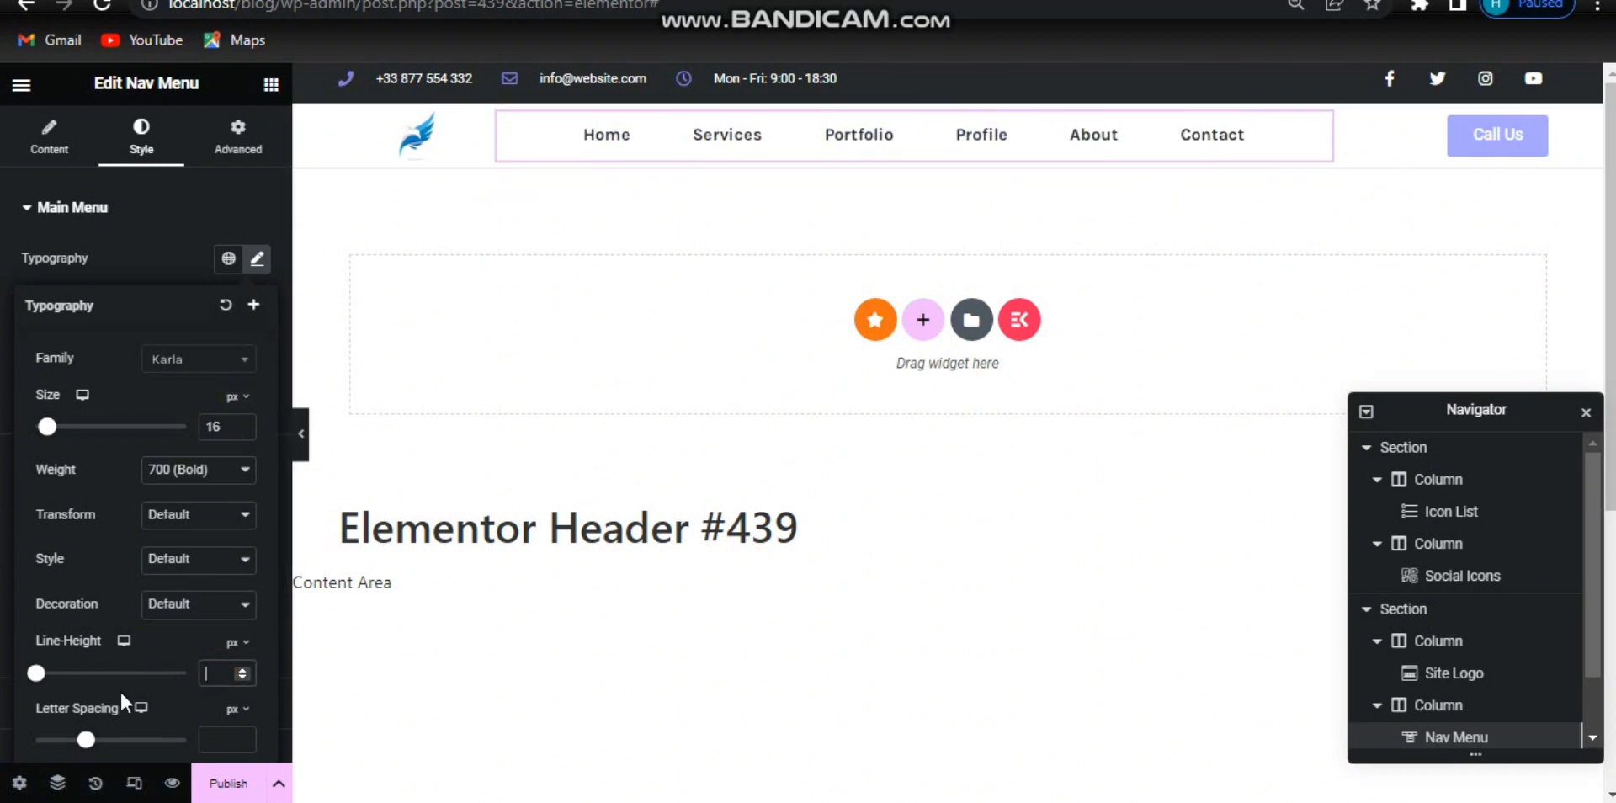
{"action": "left_click", "coordinate": [257, 259]}
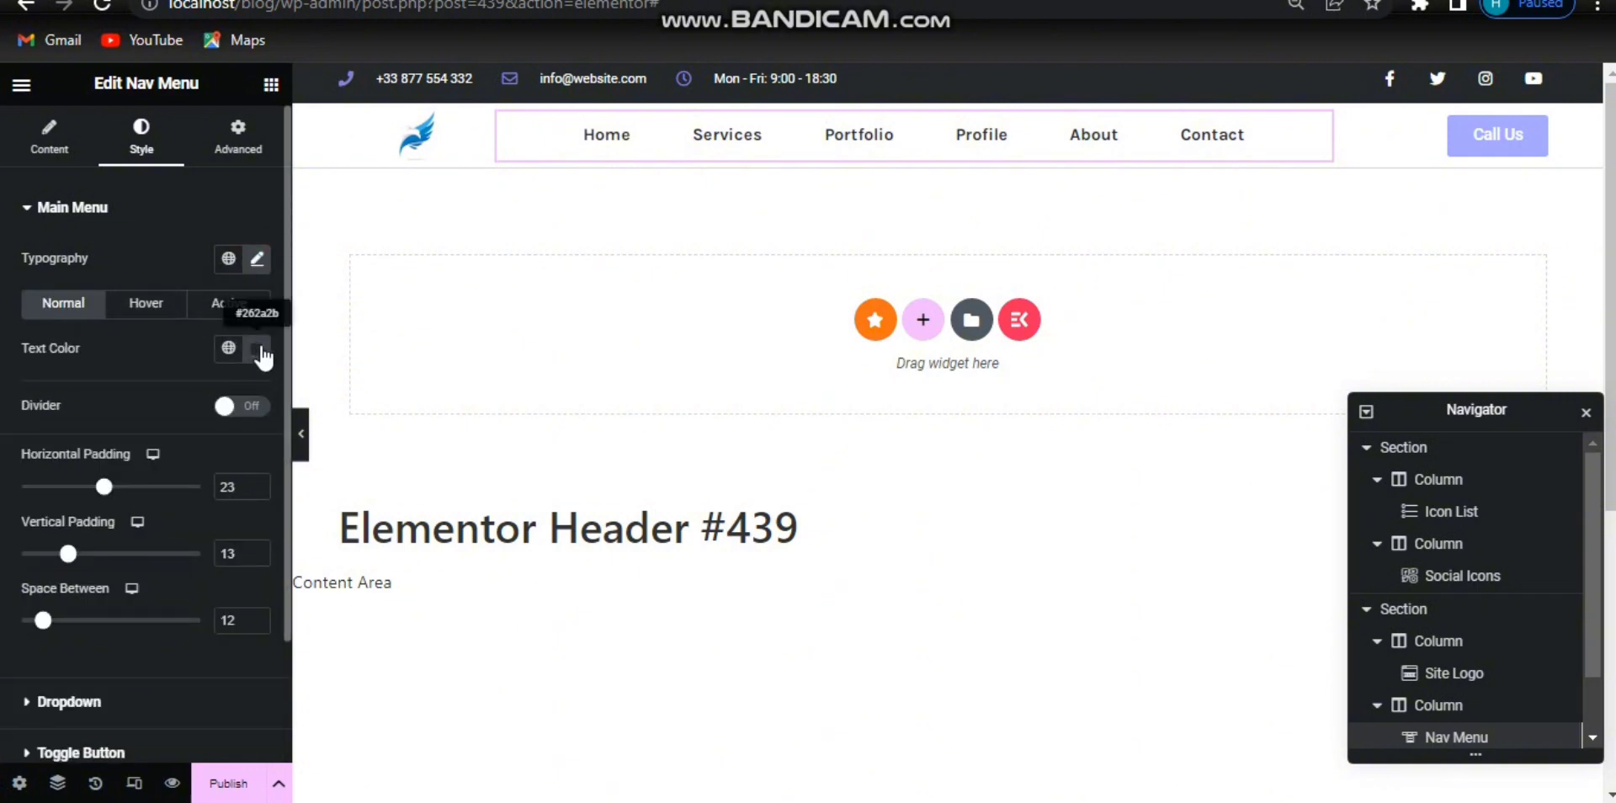
Apply the global Primary color to the main menu's normal text and copy the hex code of its hover text color.
{"action": "left_click", "coordinate": [230, 350]}
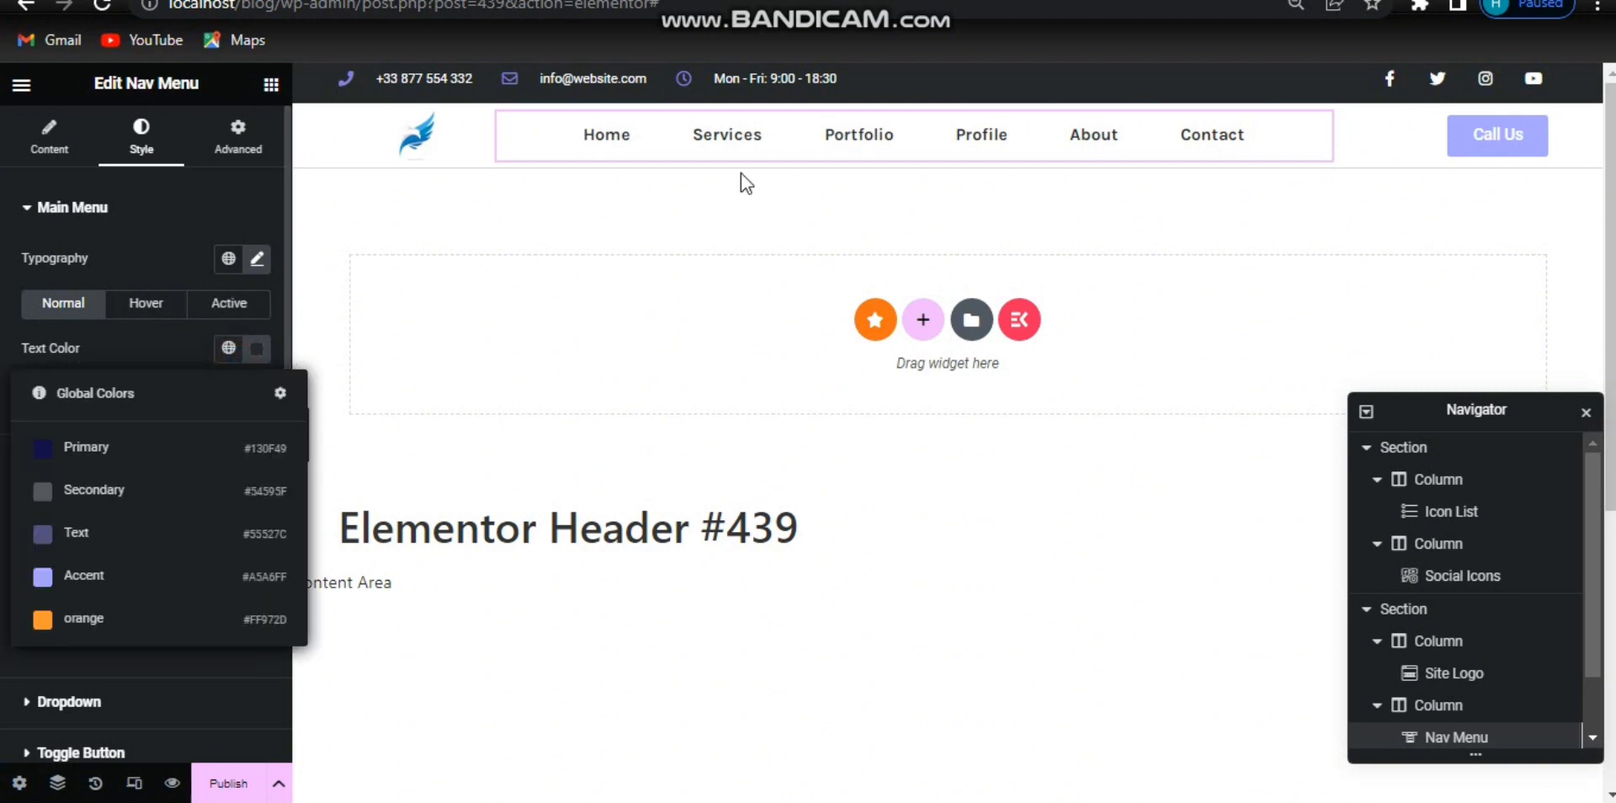
{"action": "left_click", "coordinate": [209, 448]}
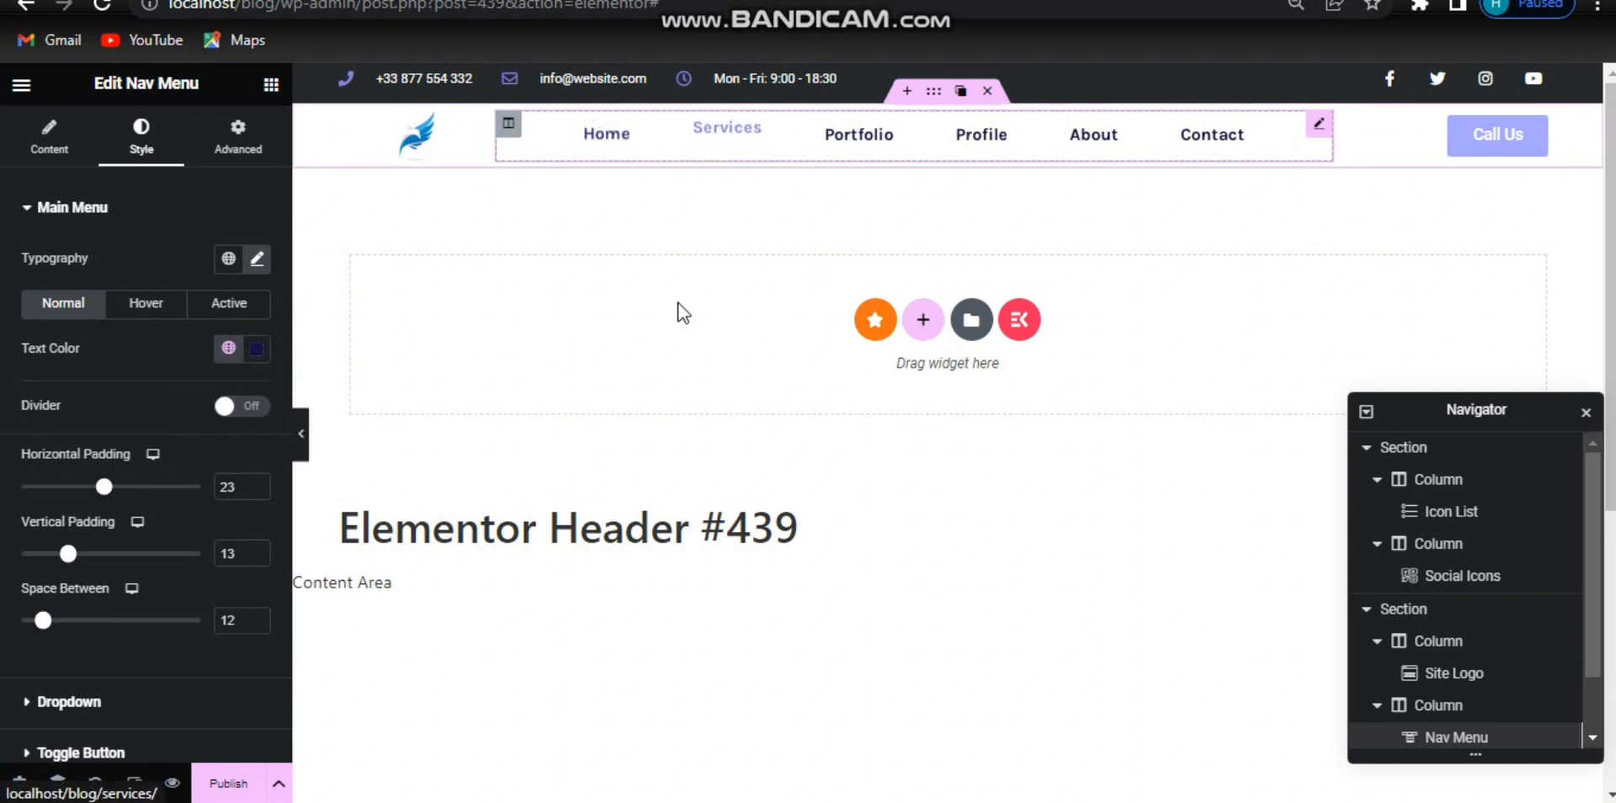
{"action": "left_click", "coordinate": [146, 303]}
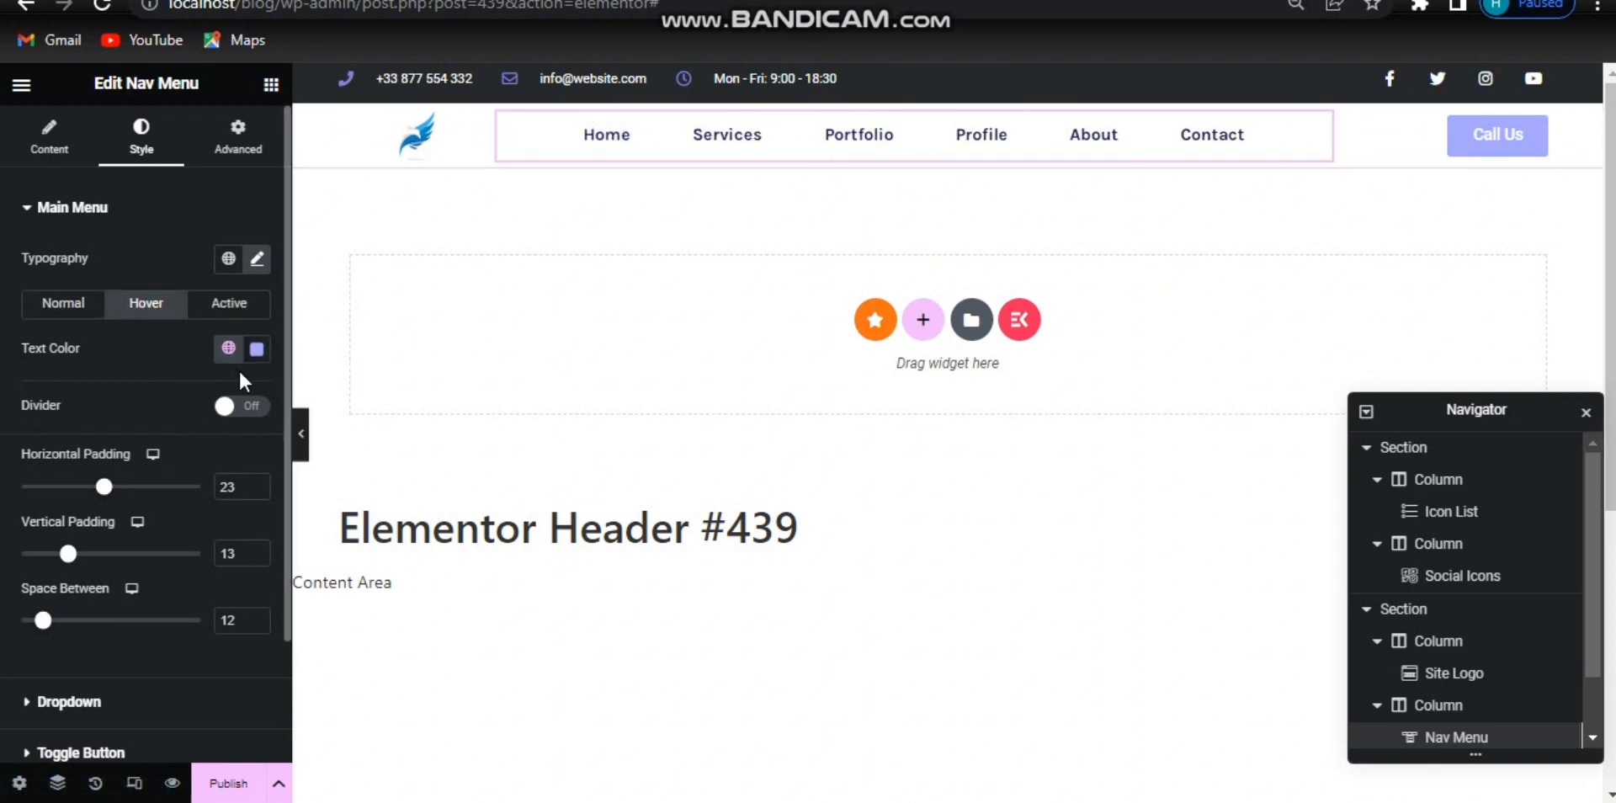
{"action": "left_click", "coordinate": [257, 352]}
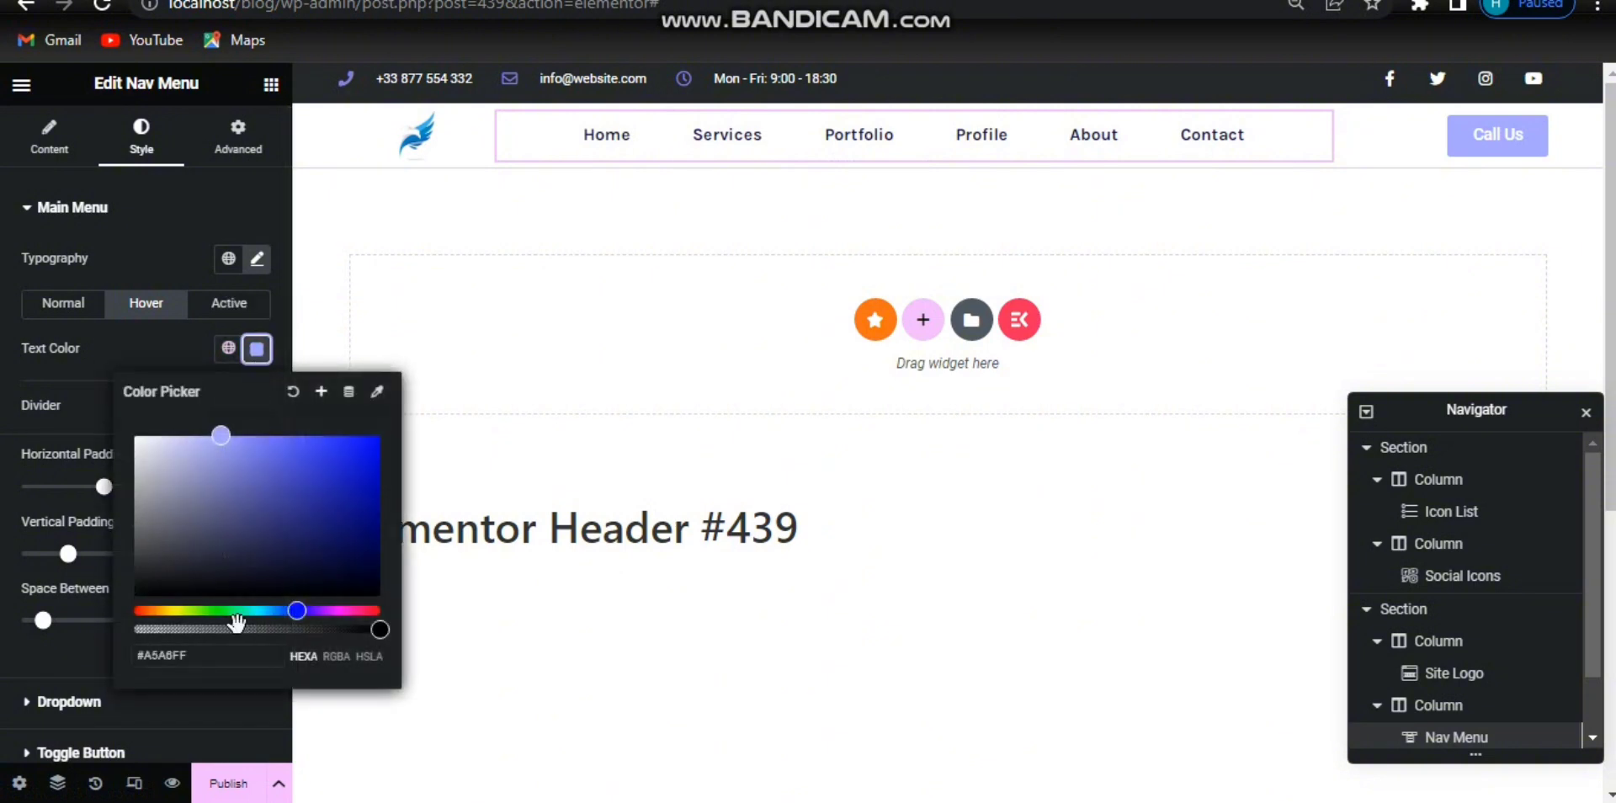
{"action": "left_click_drag", "start_coordinate": [218, 667], "coordinate": [123, 659]}
{"action": "key", "text": "ctrl+c"}
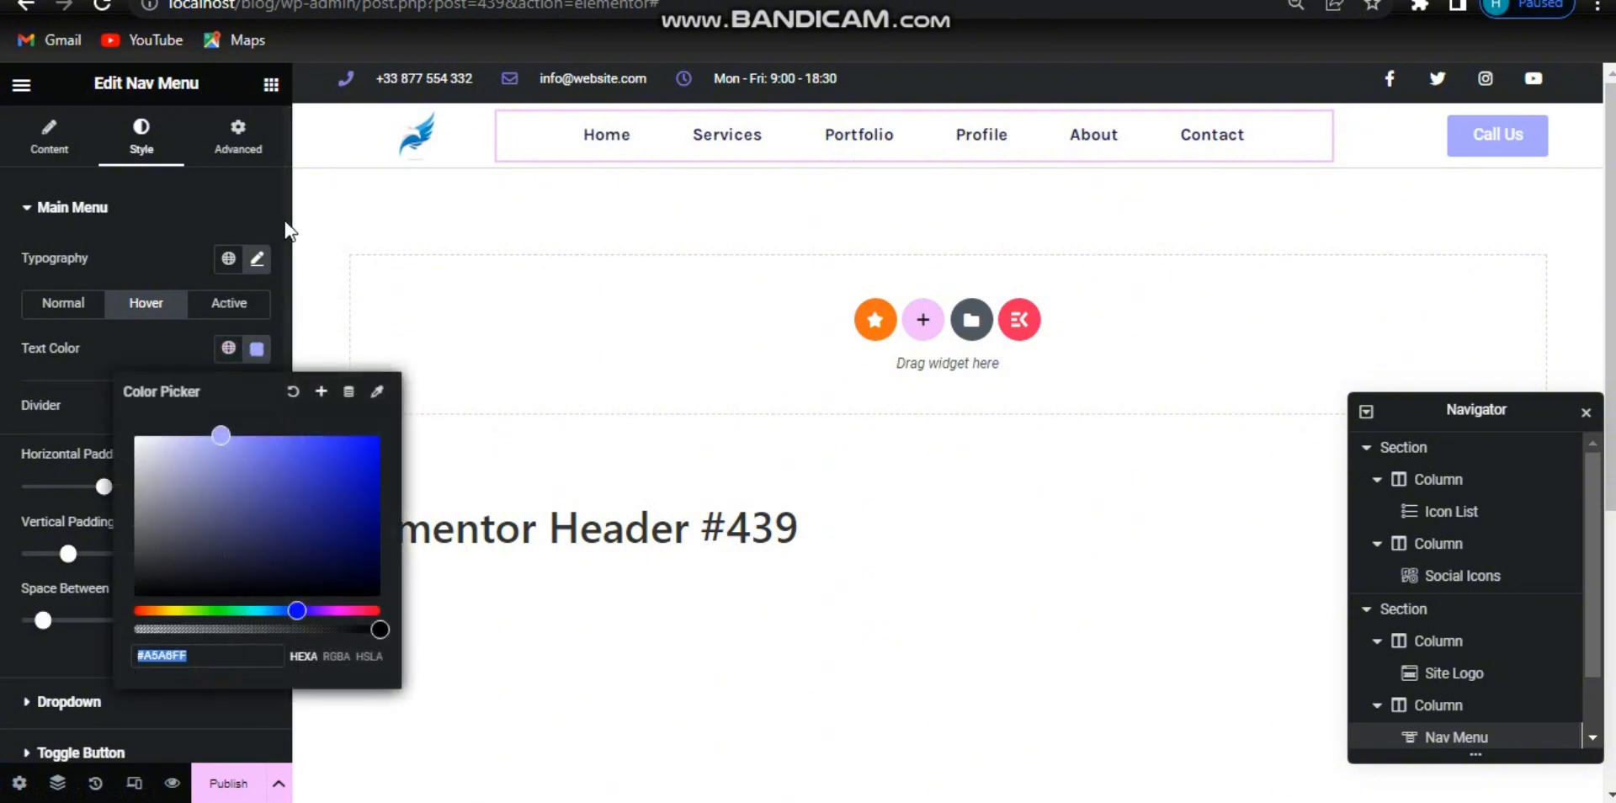
Set the main menu's active text color to the copied hex code #A5A6FF.
{"action": "left_click", "coordinate": [207, 309]}
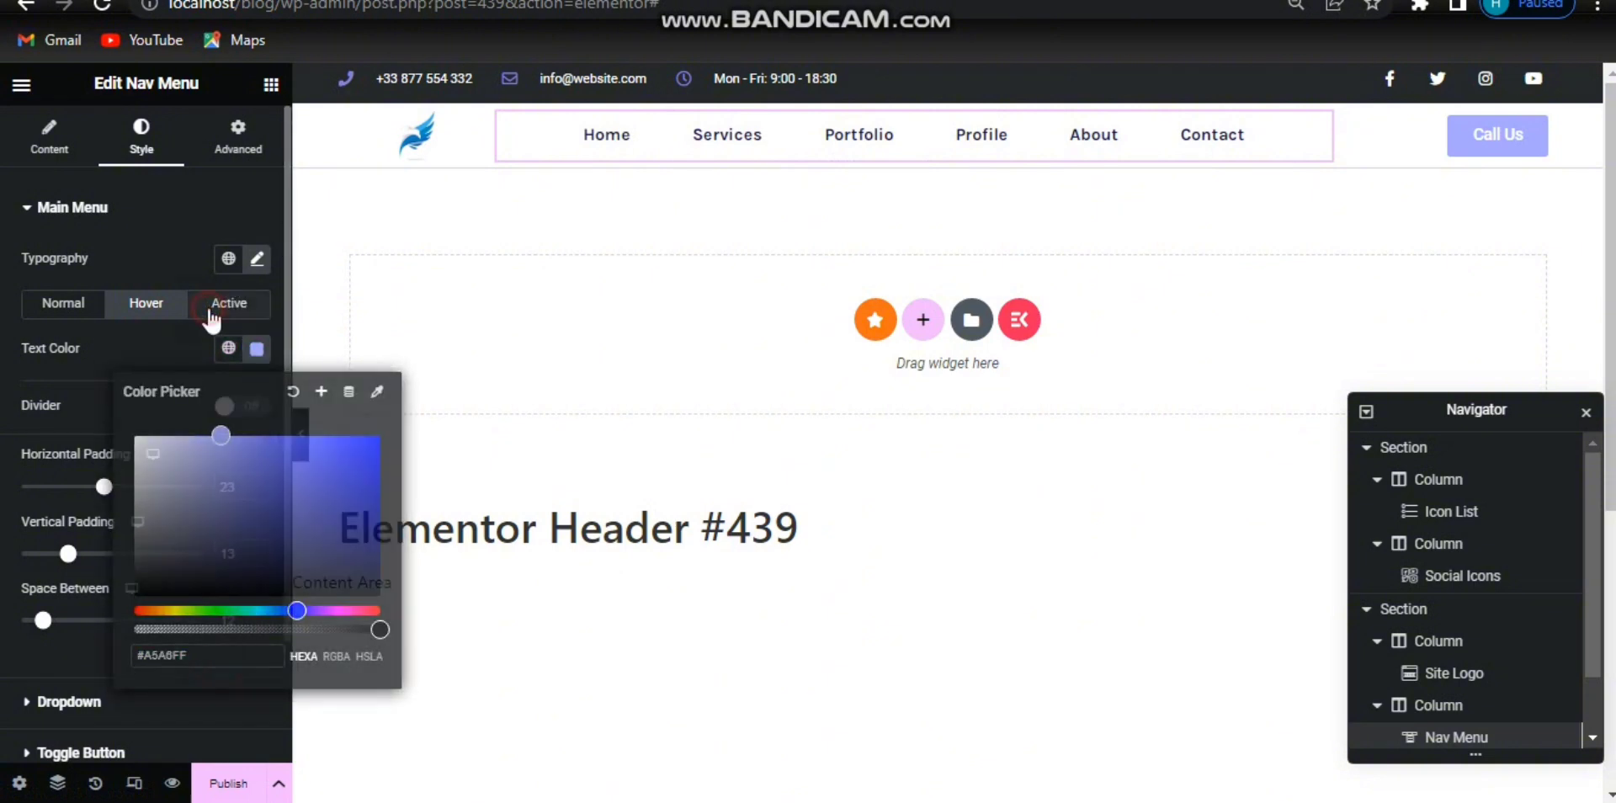
{"action": "left_click", "coordinate": [257, 349]}
{"action": "key", "text": "ctrl+v"}
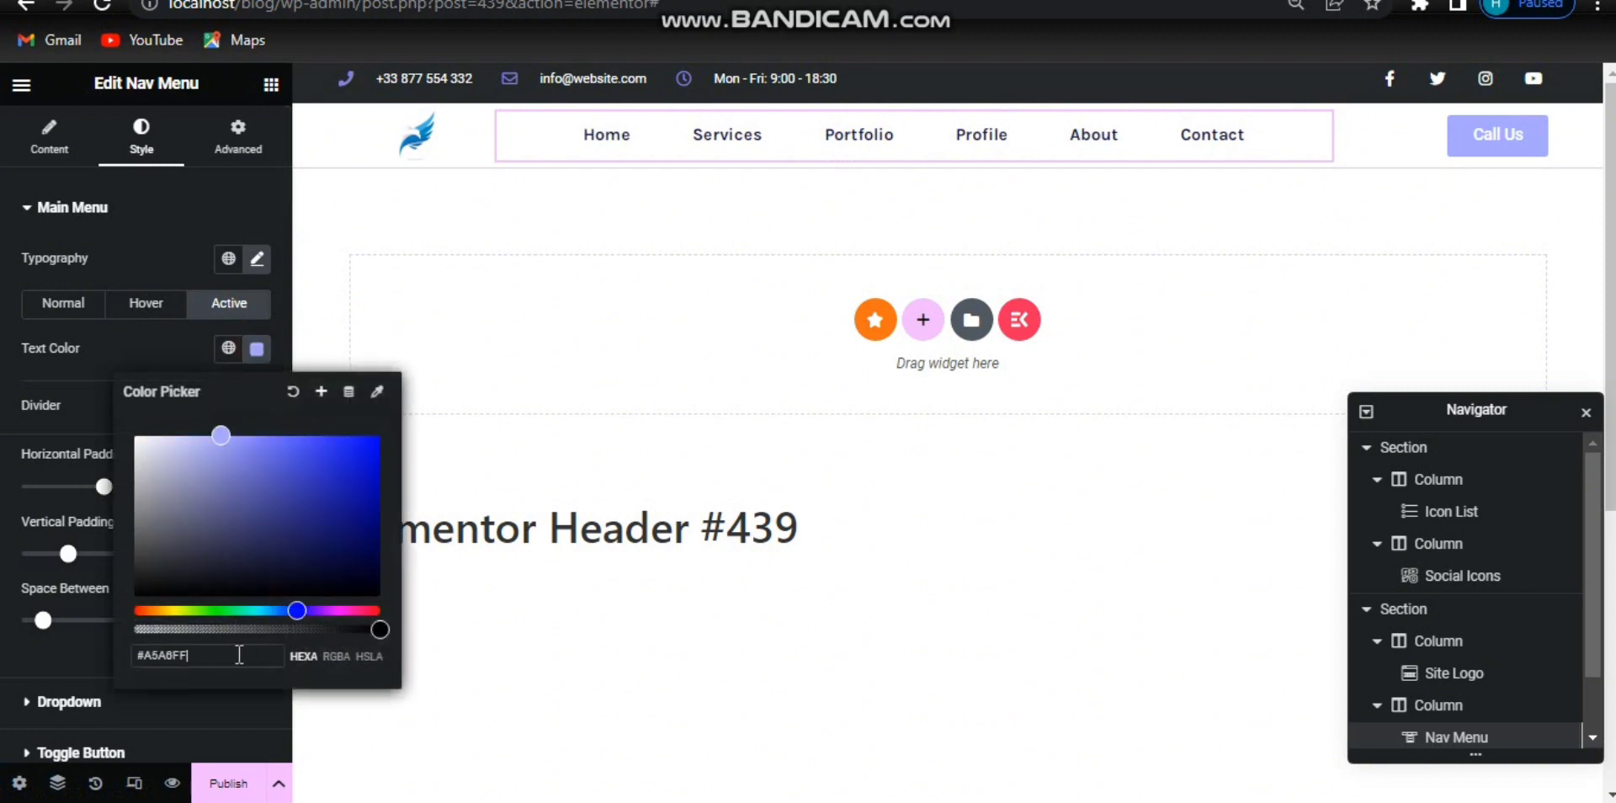
{"action": "left_click", "coordinate": [258, 350]}
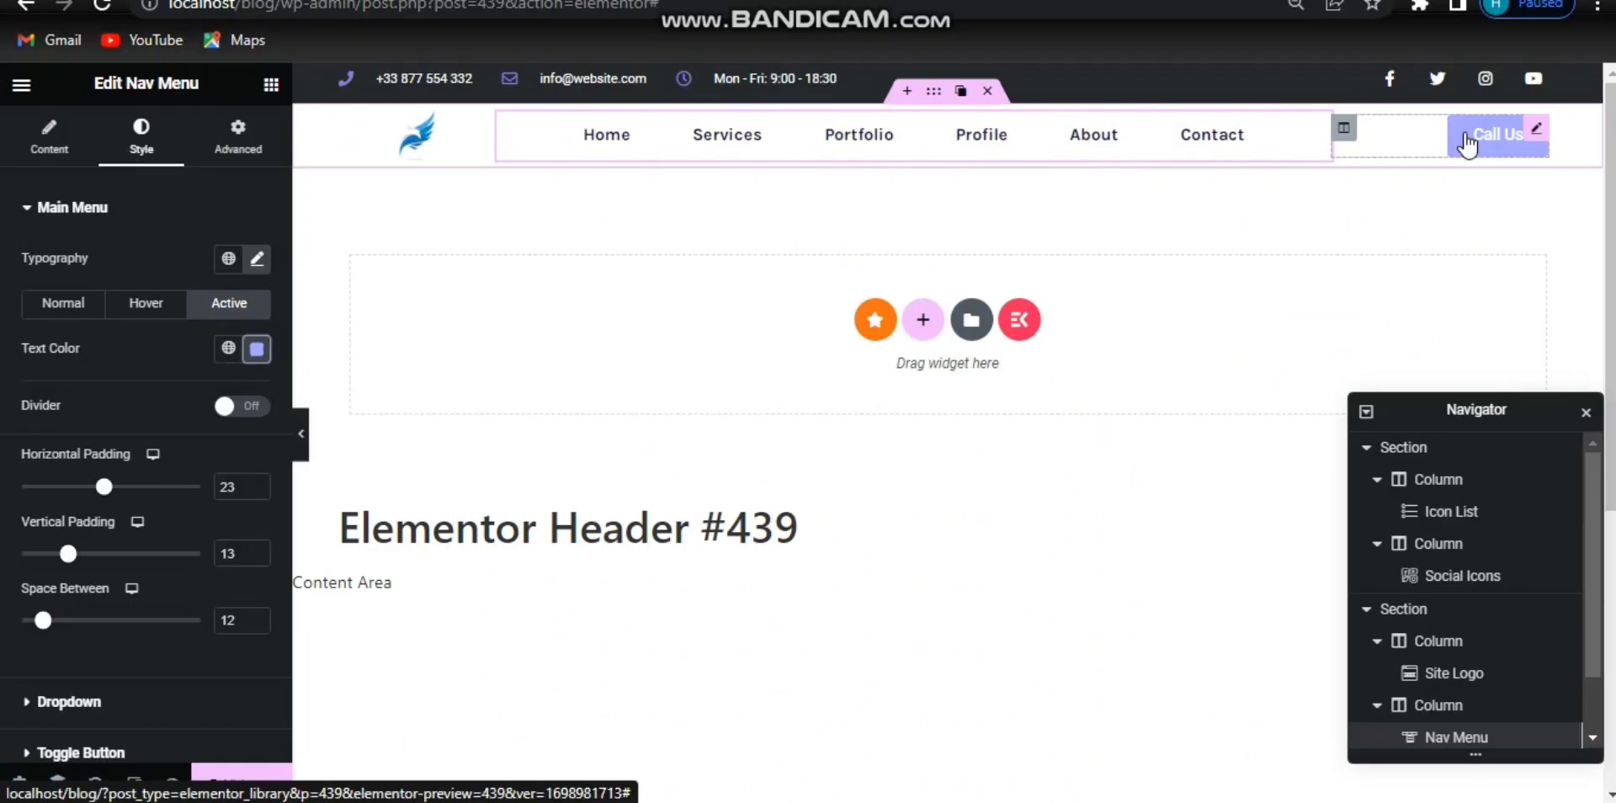
Copy the telephone link from the phone item in the top bar's icon list for the Call Us button.
{"action": "left_click", "coordinate": [1468, 145]}
{"action": "left_click", "coordinate": [48, 136]}
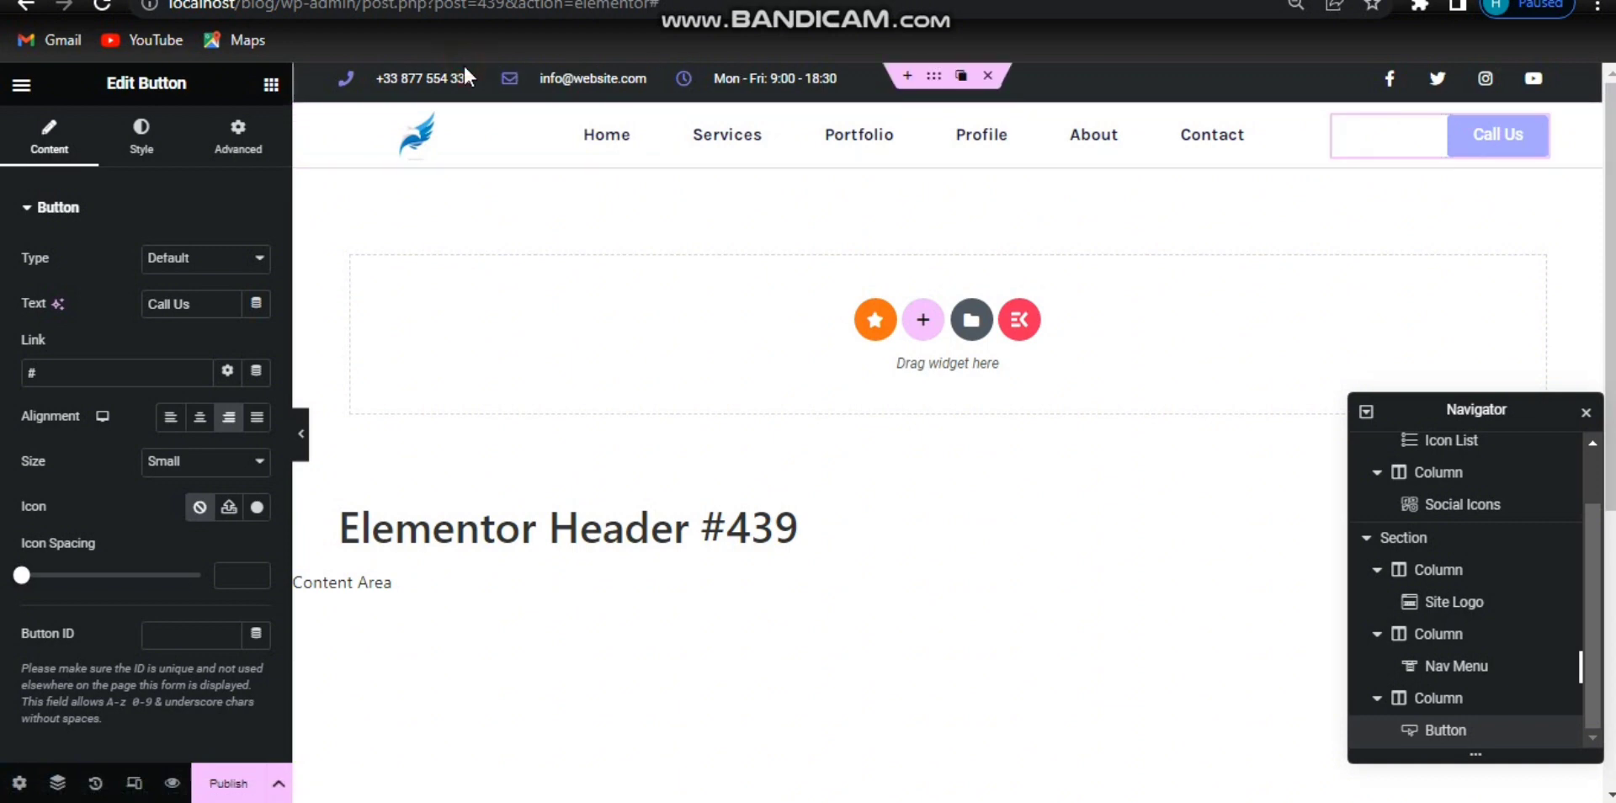
{"action": "left_click", "coordinate": [437, 84]}
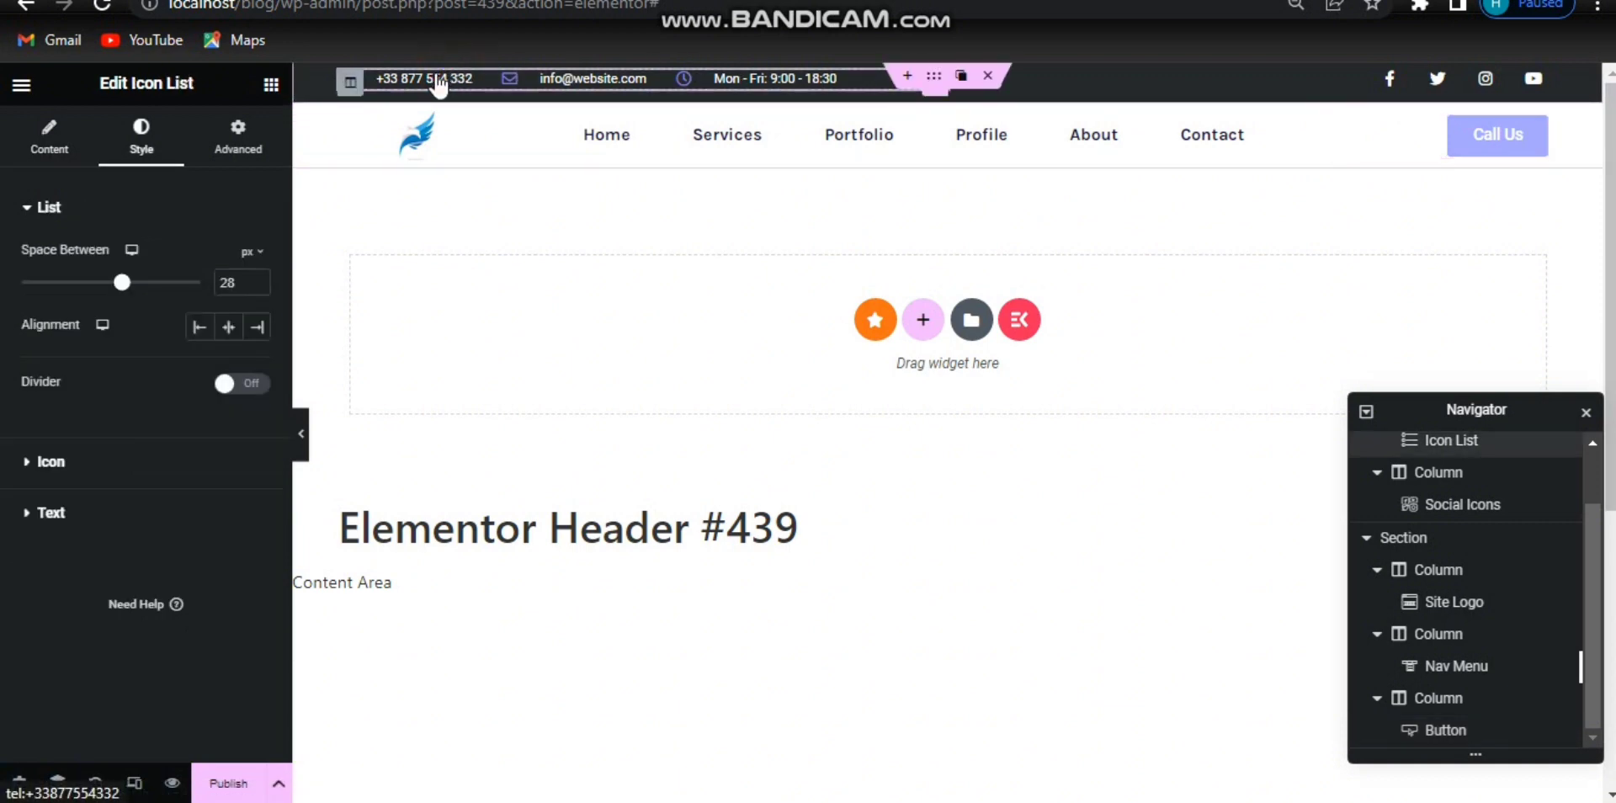
{"action": "left_click", "coordinate": [49, 137]}
{"action": "left_click", "coordinate": [135, 336]}
{"action": "left_click_drag", "start_coordinate": [153, 607], "coordinate": [15, 606]}
{"action": "key", "text": "ctrl+c"}
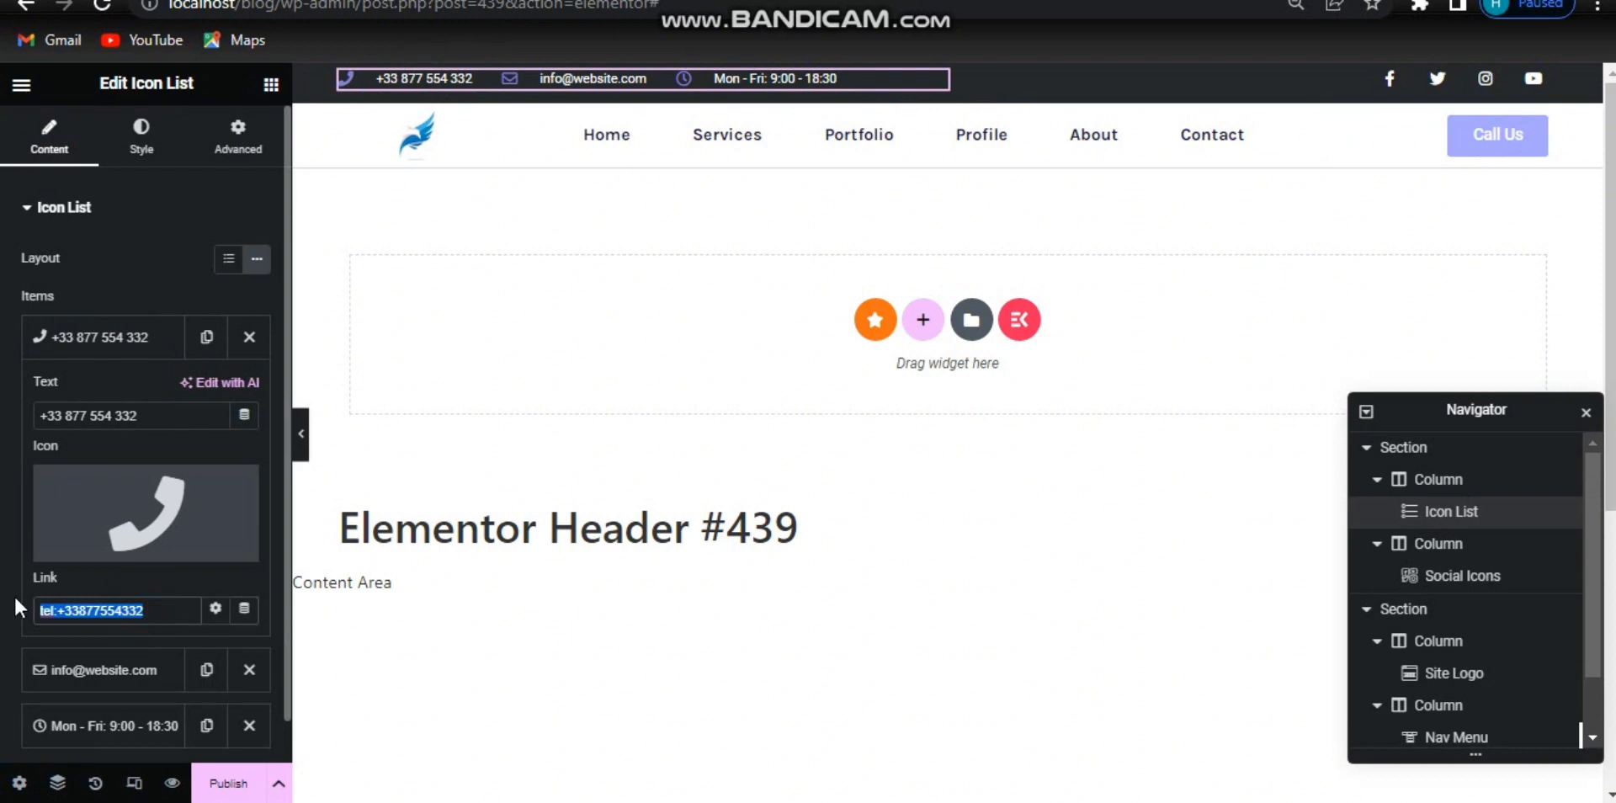
{"action": "left_click", "coordinate": [89, 335]}
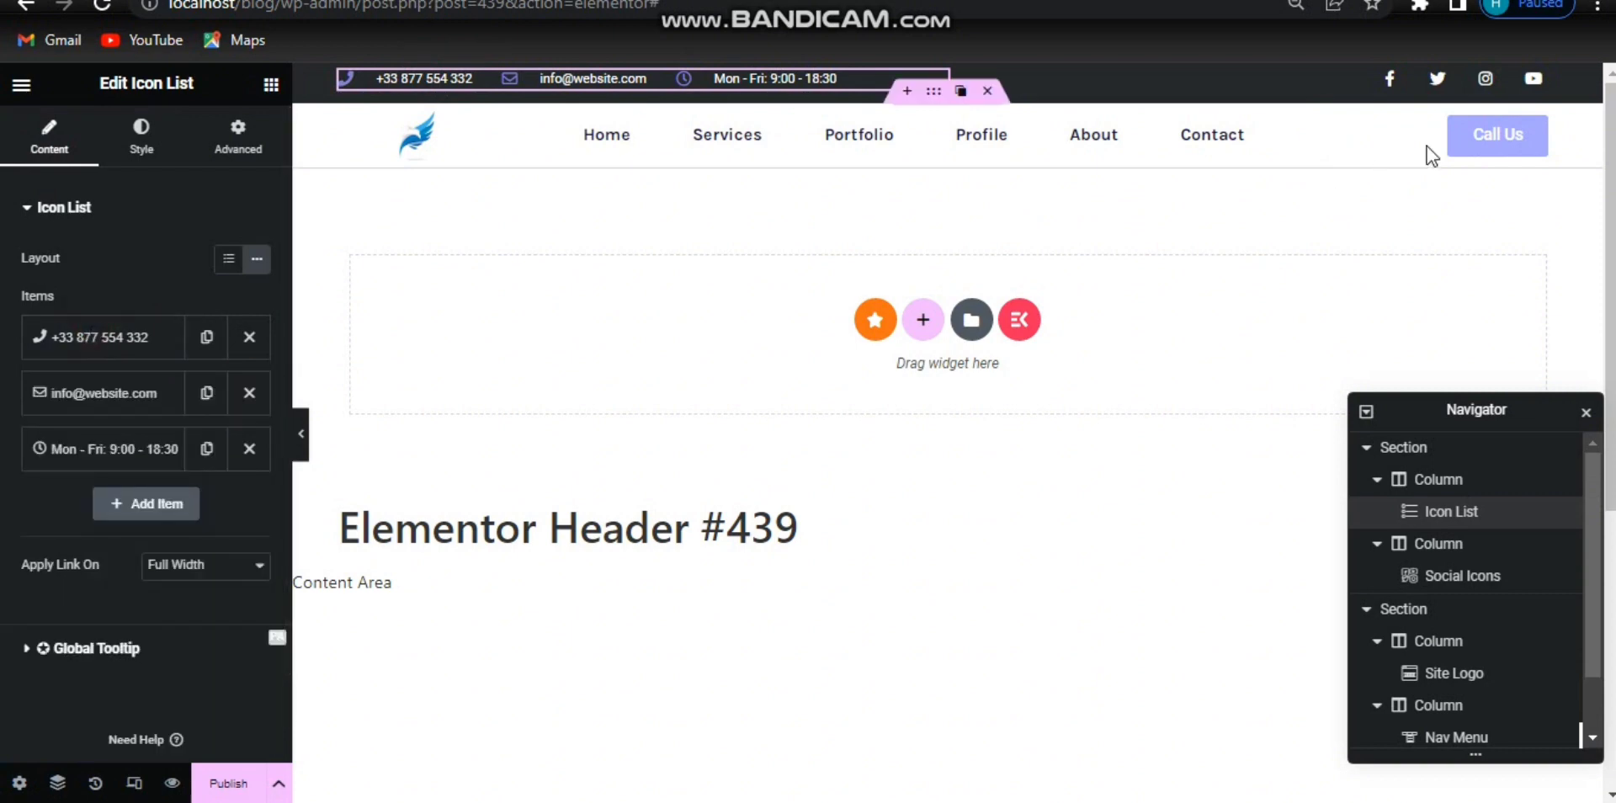
Replace the Call Us button's placeholder link with the copied telephone link.
{"action": "left_click", "coordinate": [1481, 133]}
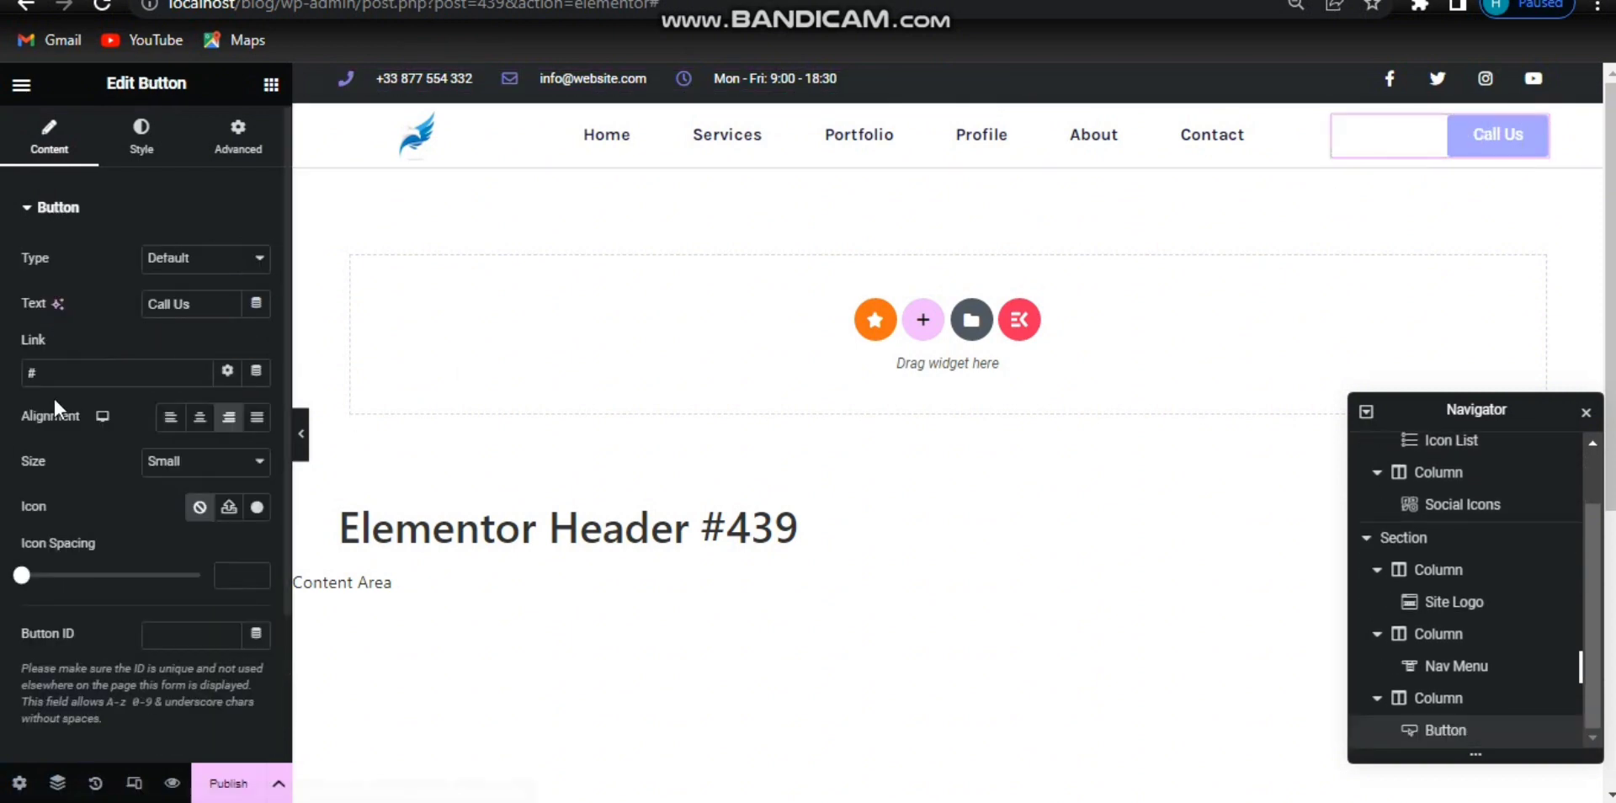
{"action": "left_click", "coordinate": [39, 375]}
{"action": "key", "text": "BackSpace"}
{"action": "key", "text": "ctrl+v"}
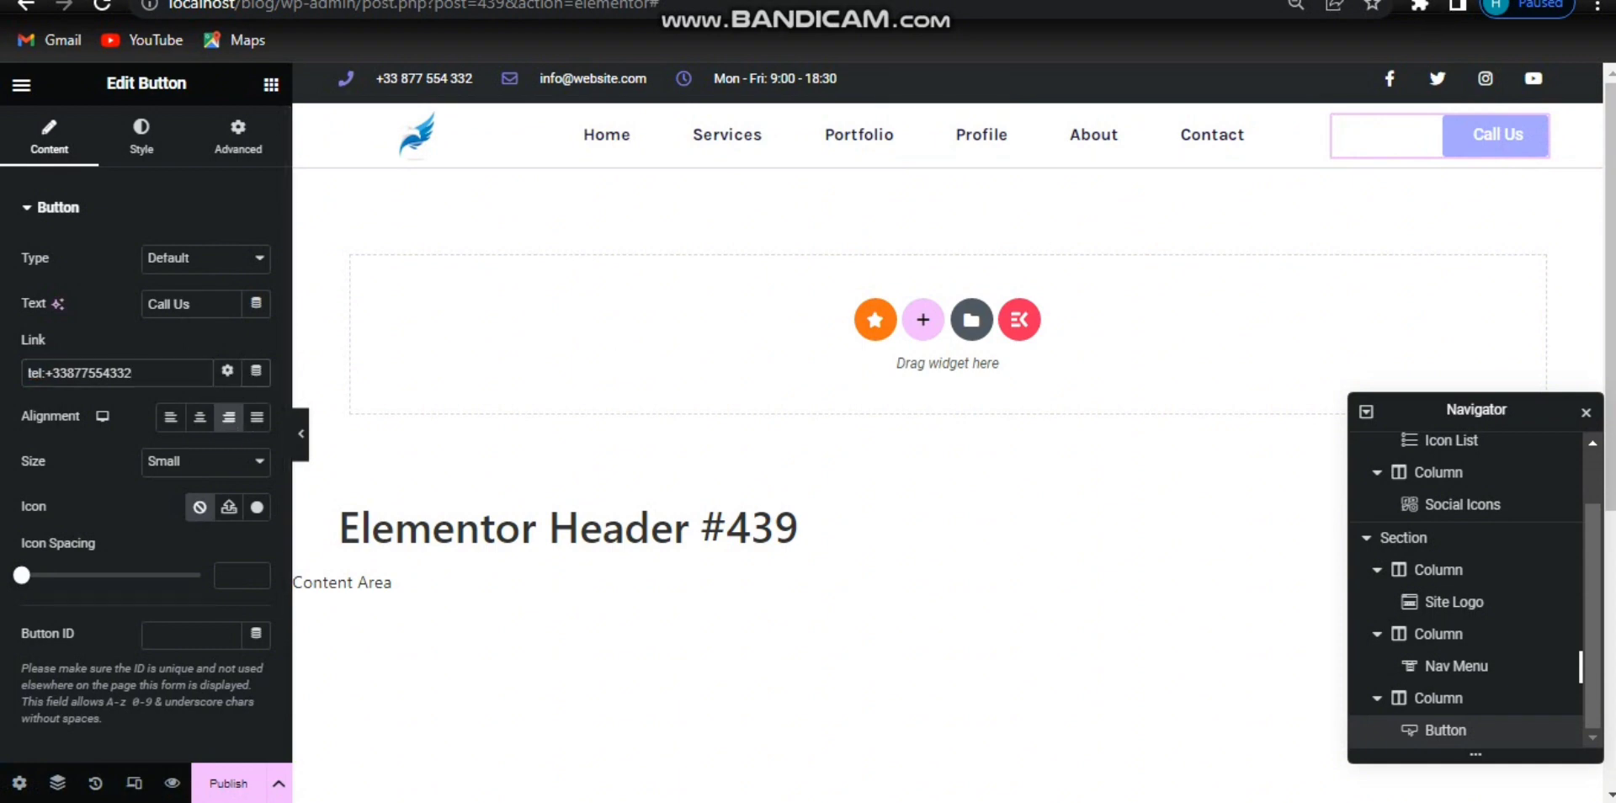
Apply the karla global font to the Call Us button and set its font size to 16 px.
{"action": "left_click", "coordinate": [143, 152]}
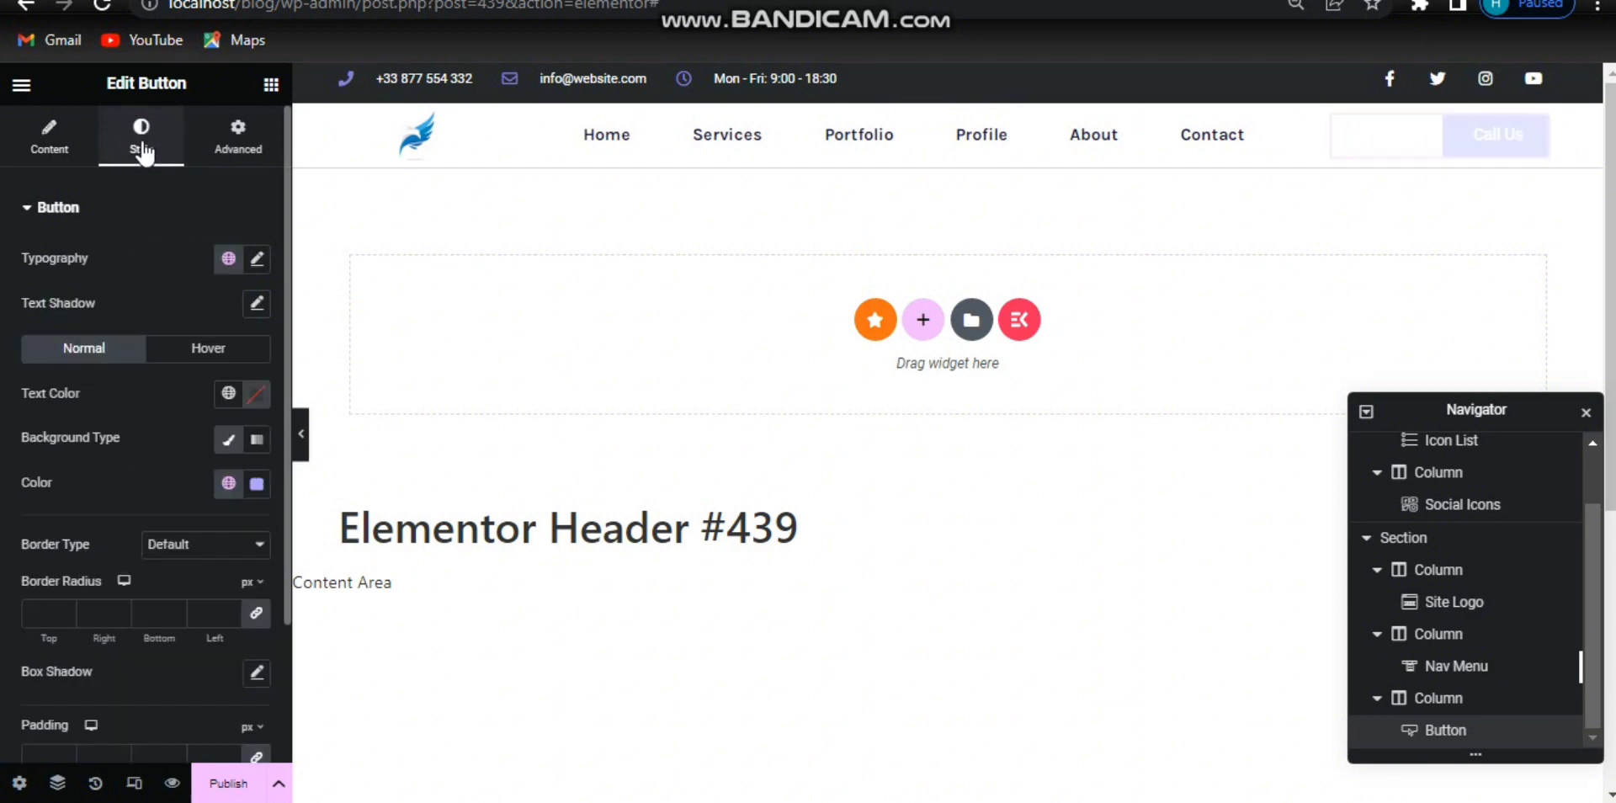
{"action": "left_click", "coordinate": [228, 259]}
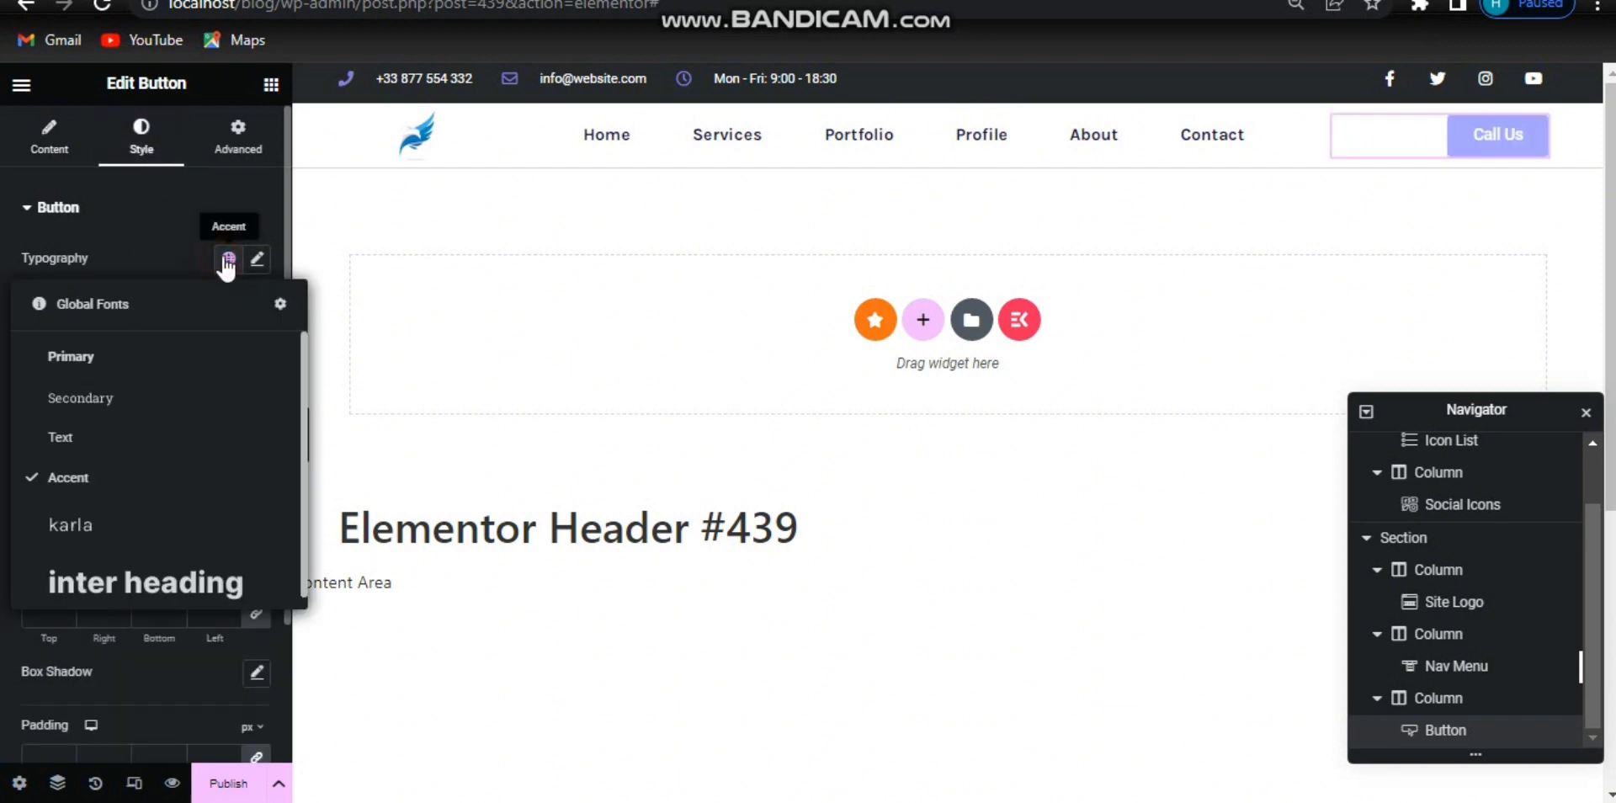
{"action": "left_click", "coordinate": [85, 517]}
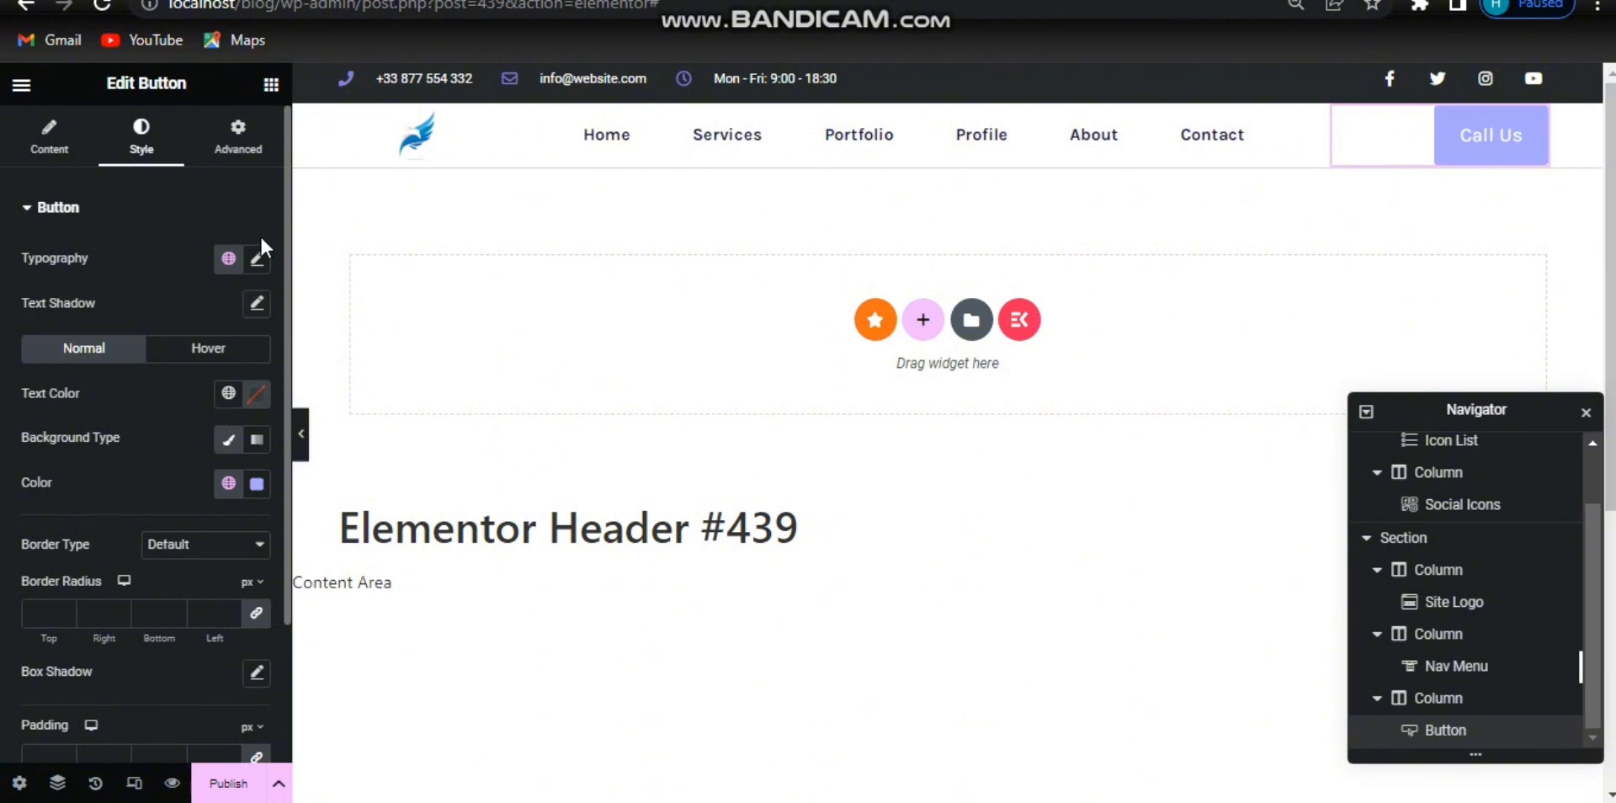
{"action": "left_click", "coordinate": [258, 261]}
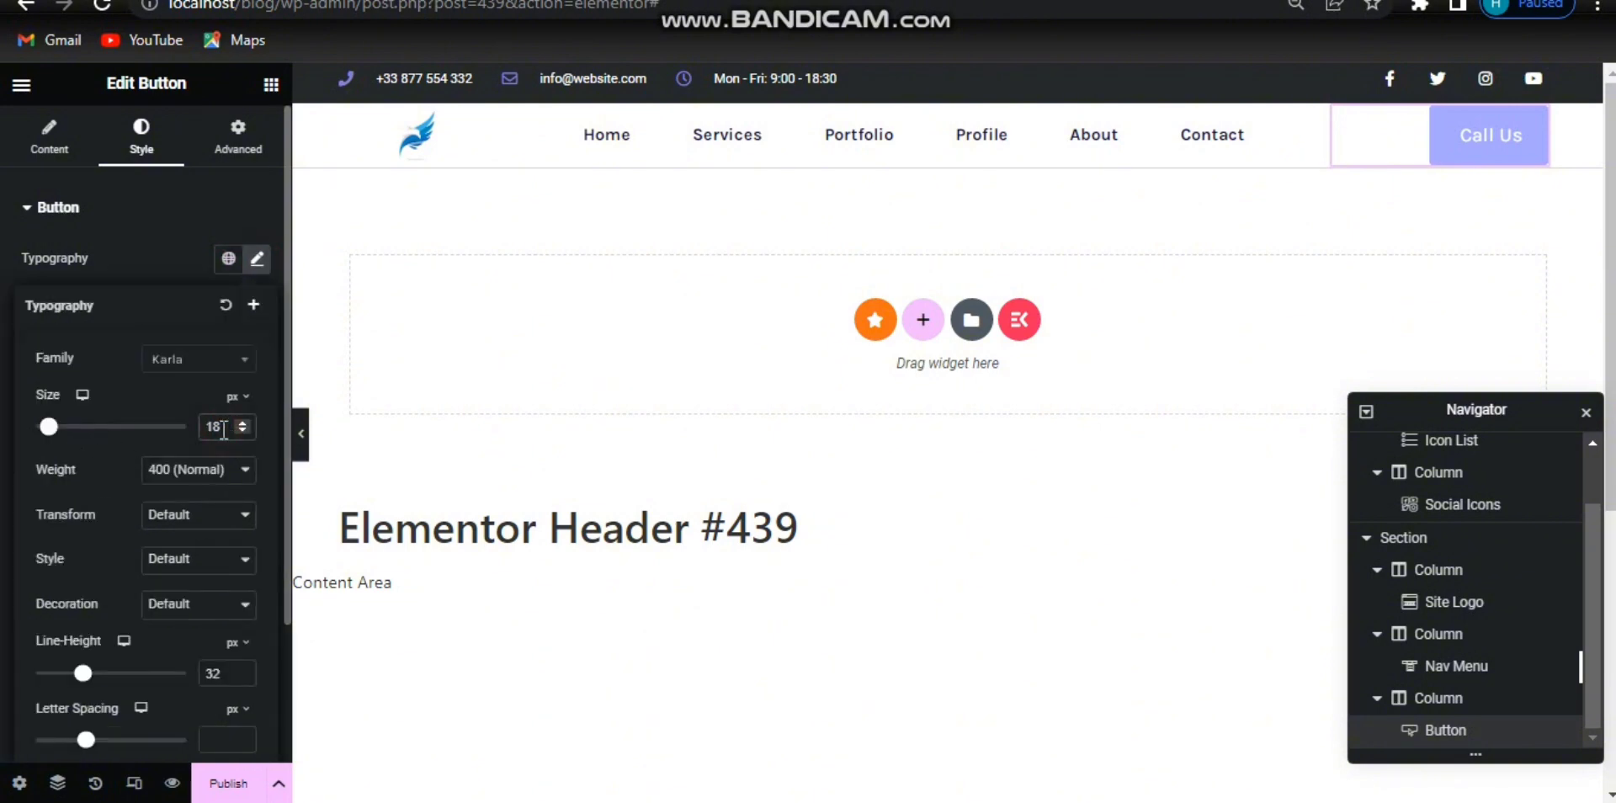
{"action": "key", "text": "Down"}
{"action": "key", "text": "Down"}
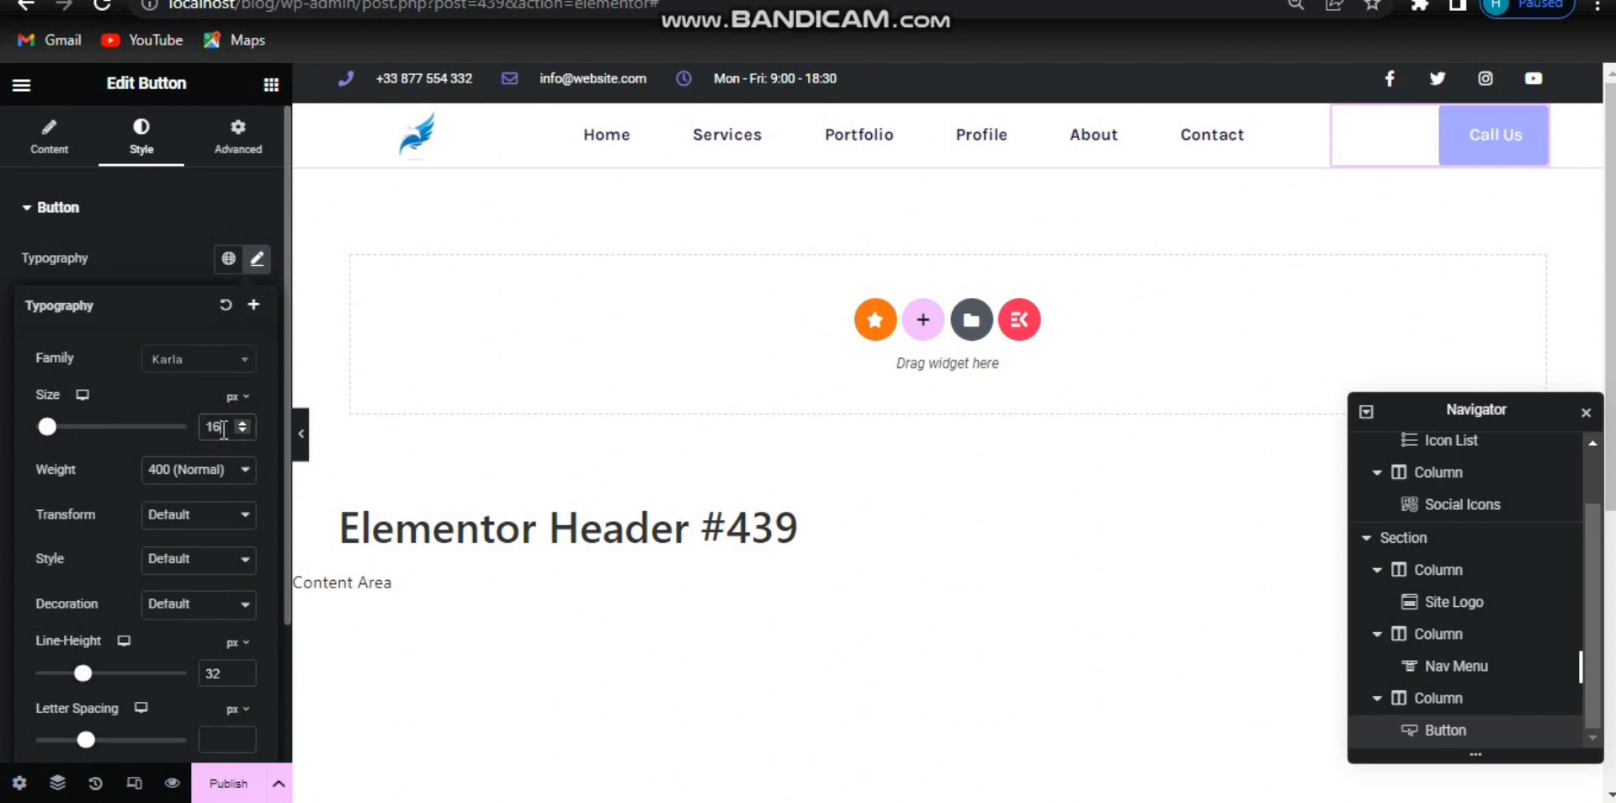
Clear the button text's line height, set its weight to 500 (Medium) and its transform to Uppercase.
{"action": "double_click", "coordinate": [208, 674]}
{"action": "key", "text": "BackSpace"}
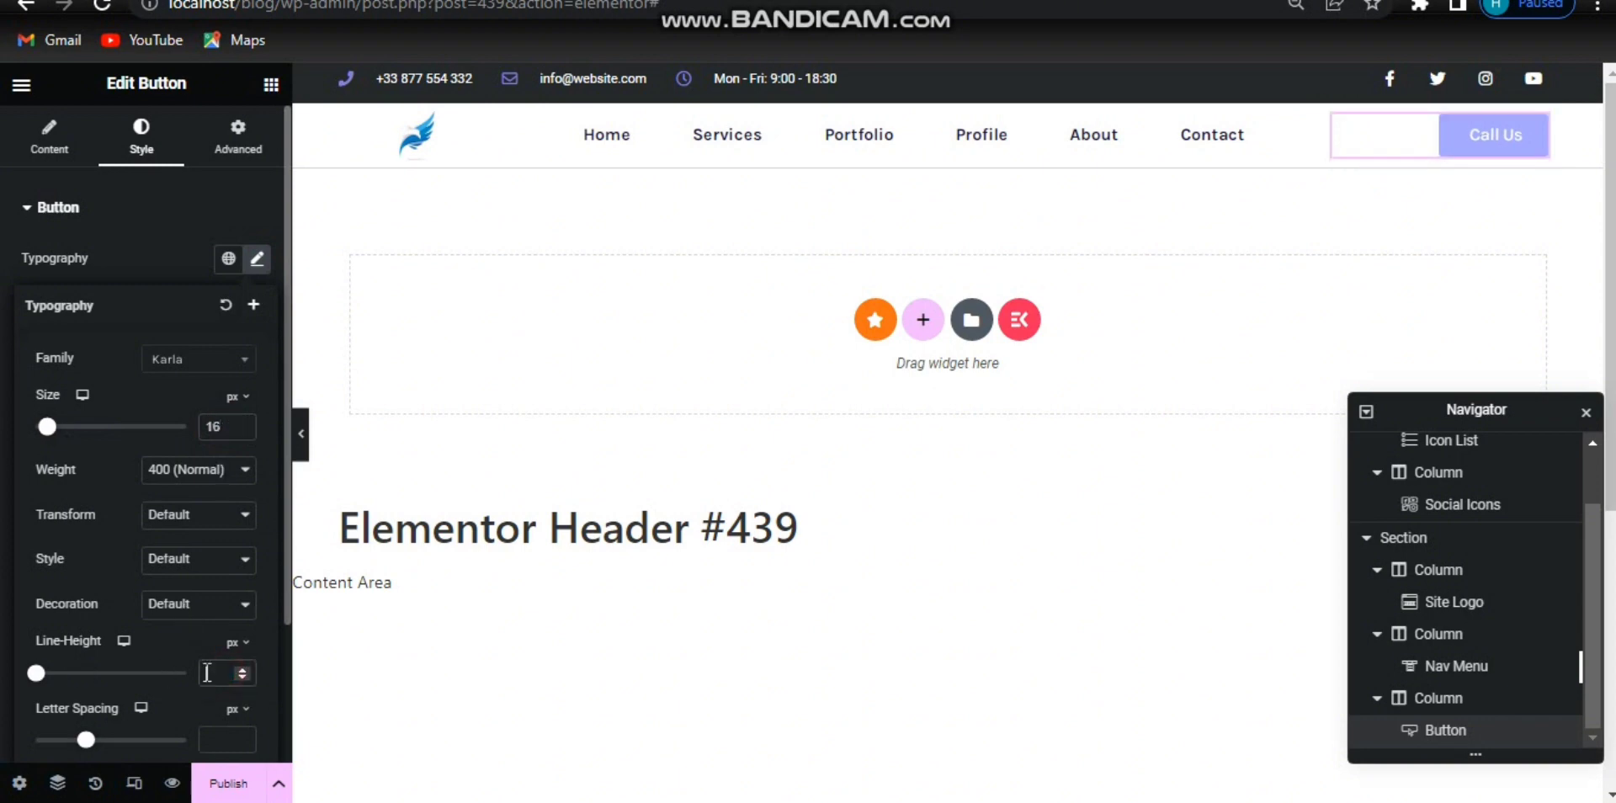
{"action": "left_click", "coordinate": [218, 477]}
{"action": "left_click", "coordinate": [185, 557]}
{"action": "left_click", "coordinate": [199, 516]}
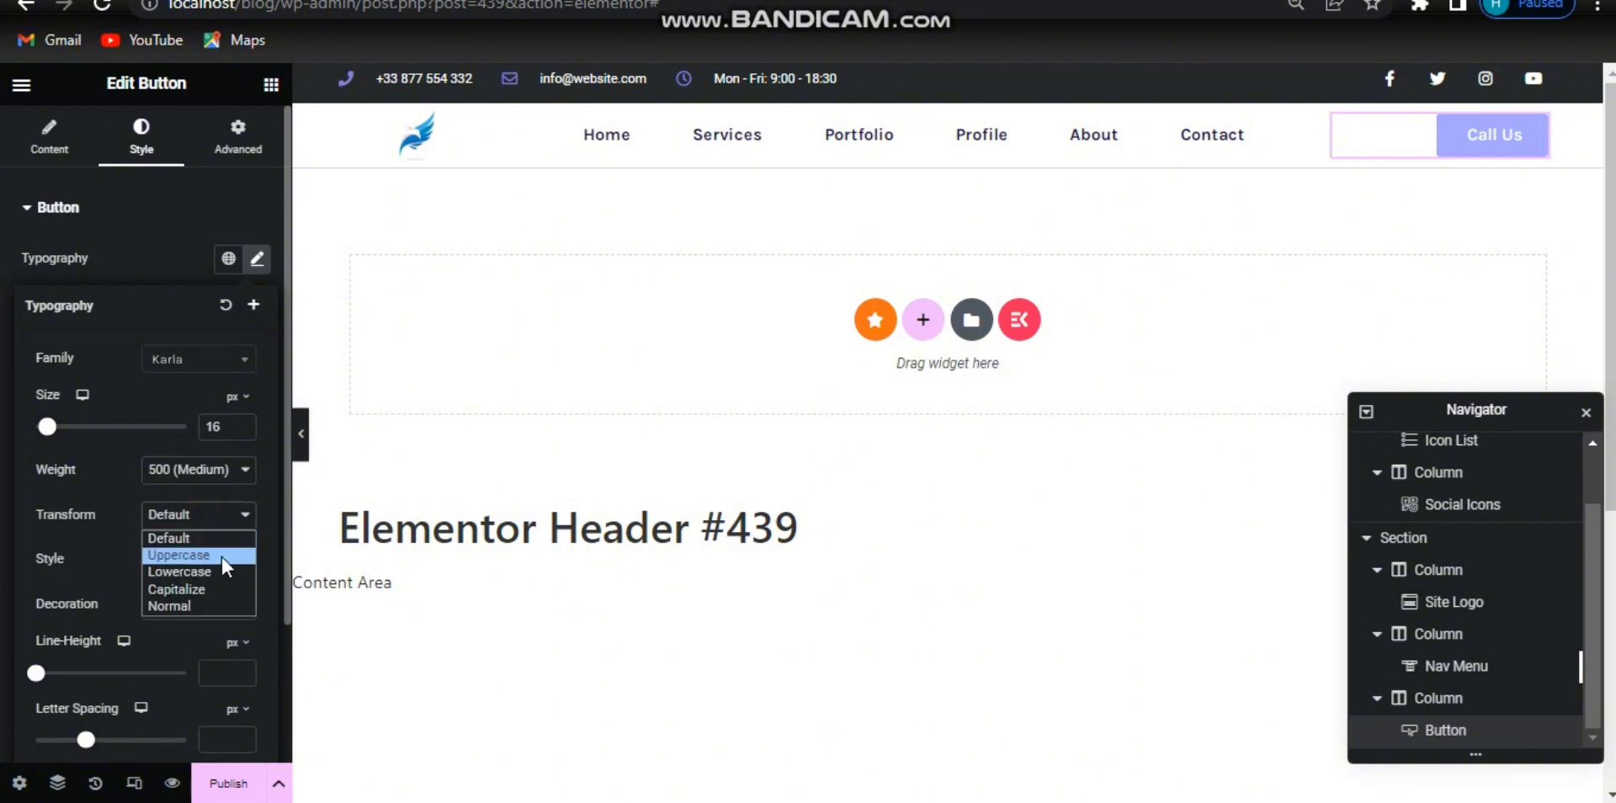
{"action": "left_click", "coordinate": [221, 554]}
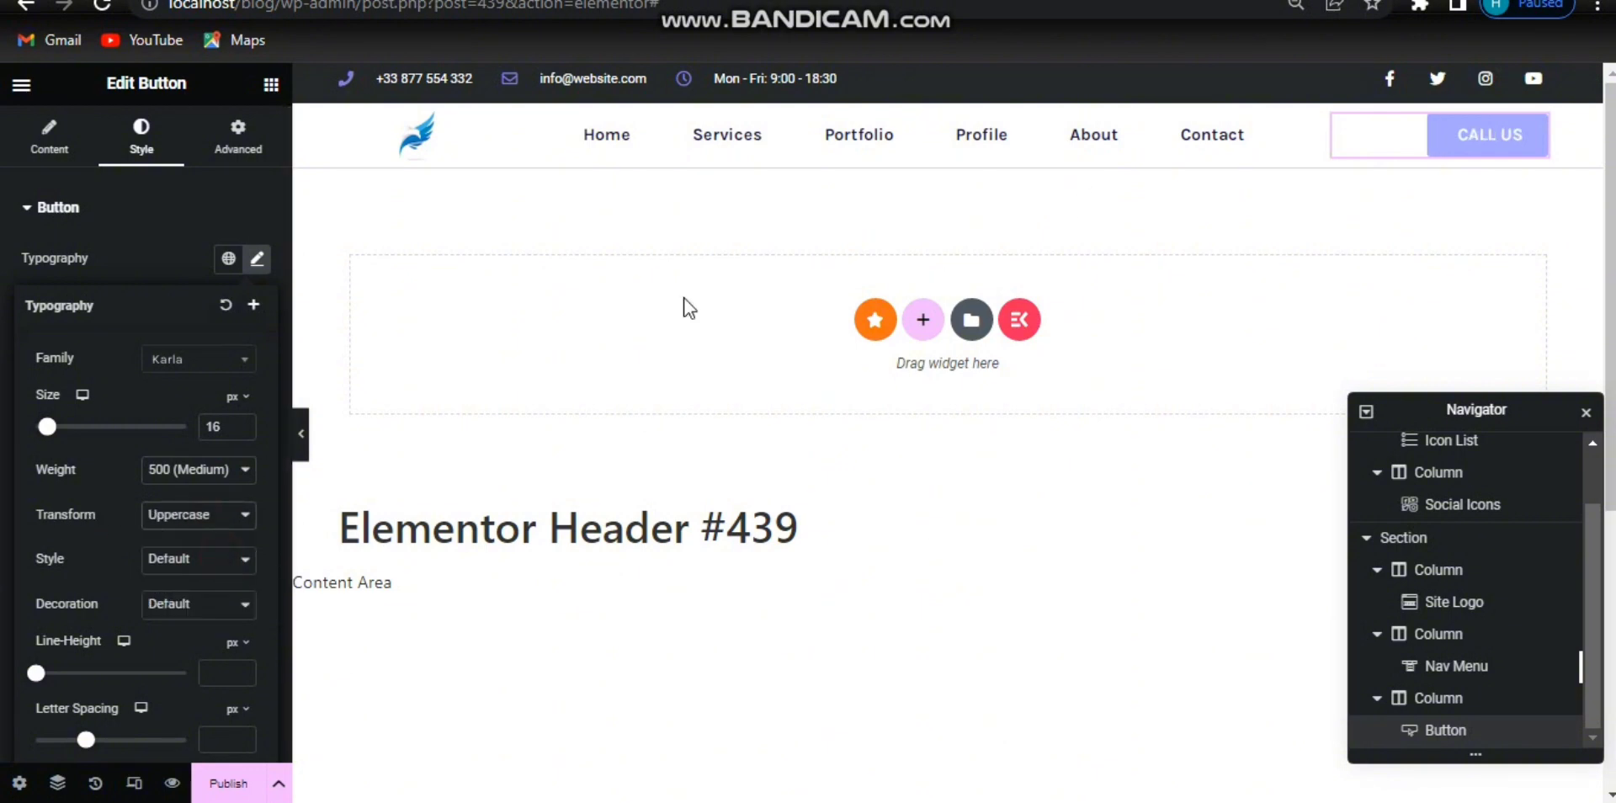
{"action": "left_click", "coordinate": [257, 265]}
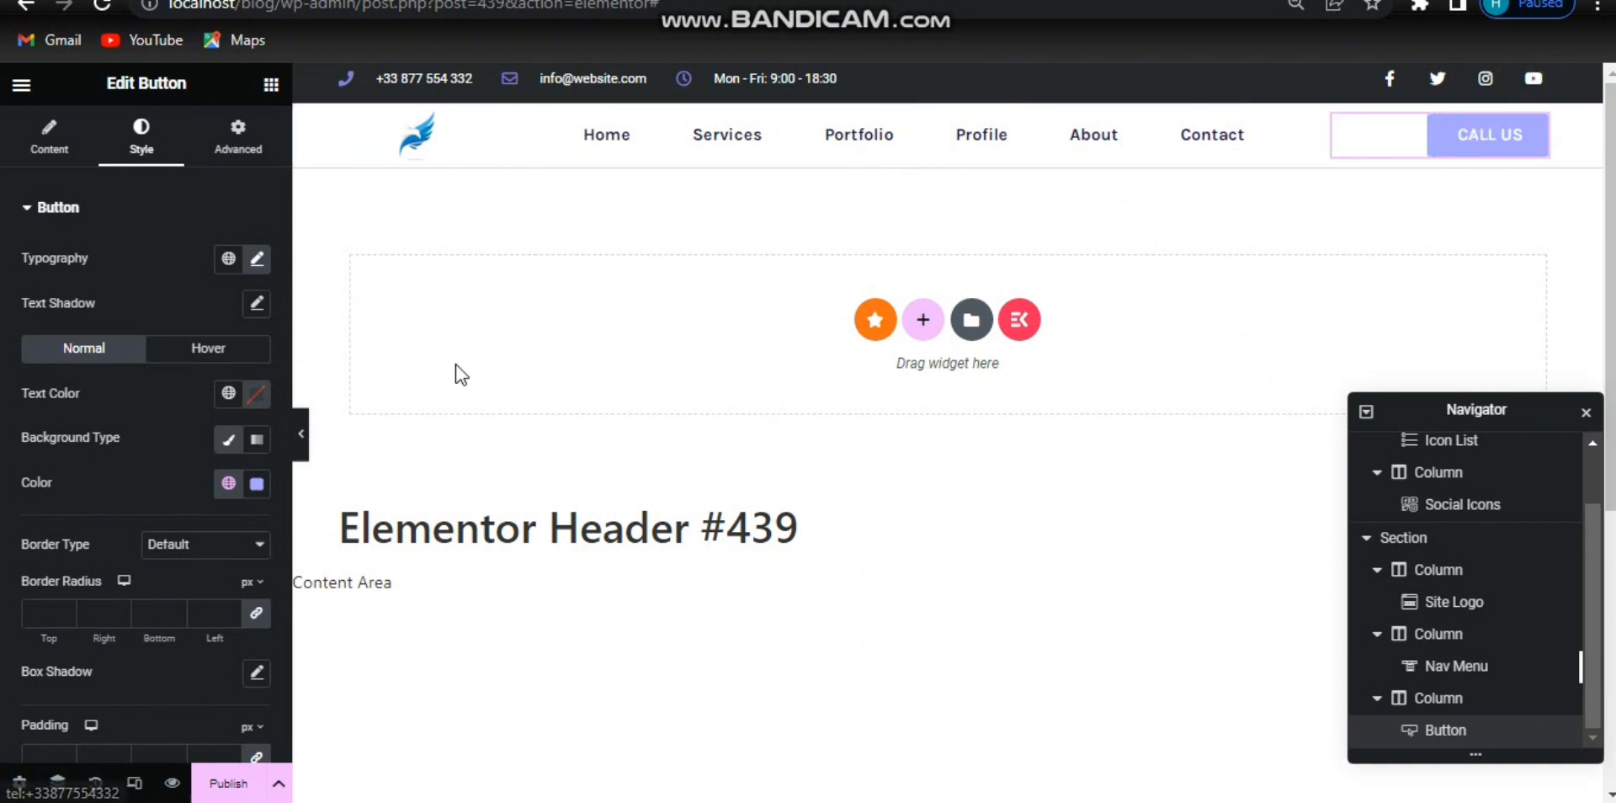
Set the button's normal text color to #FFFFFF and its background color to #0096C7.
{"action": "left_click", "coordinate": [252, 402]}
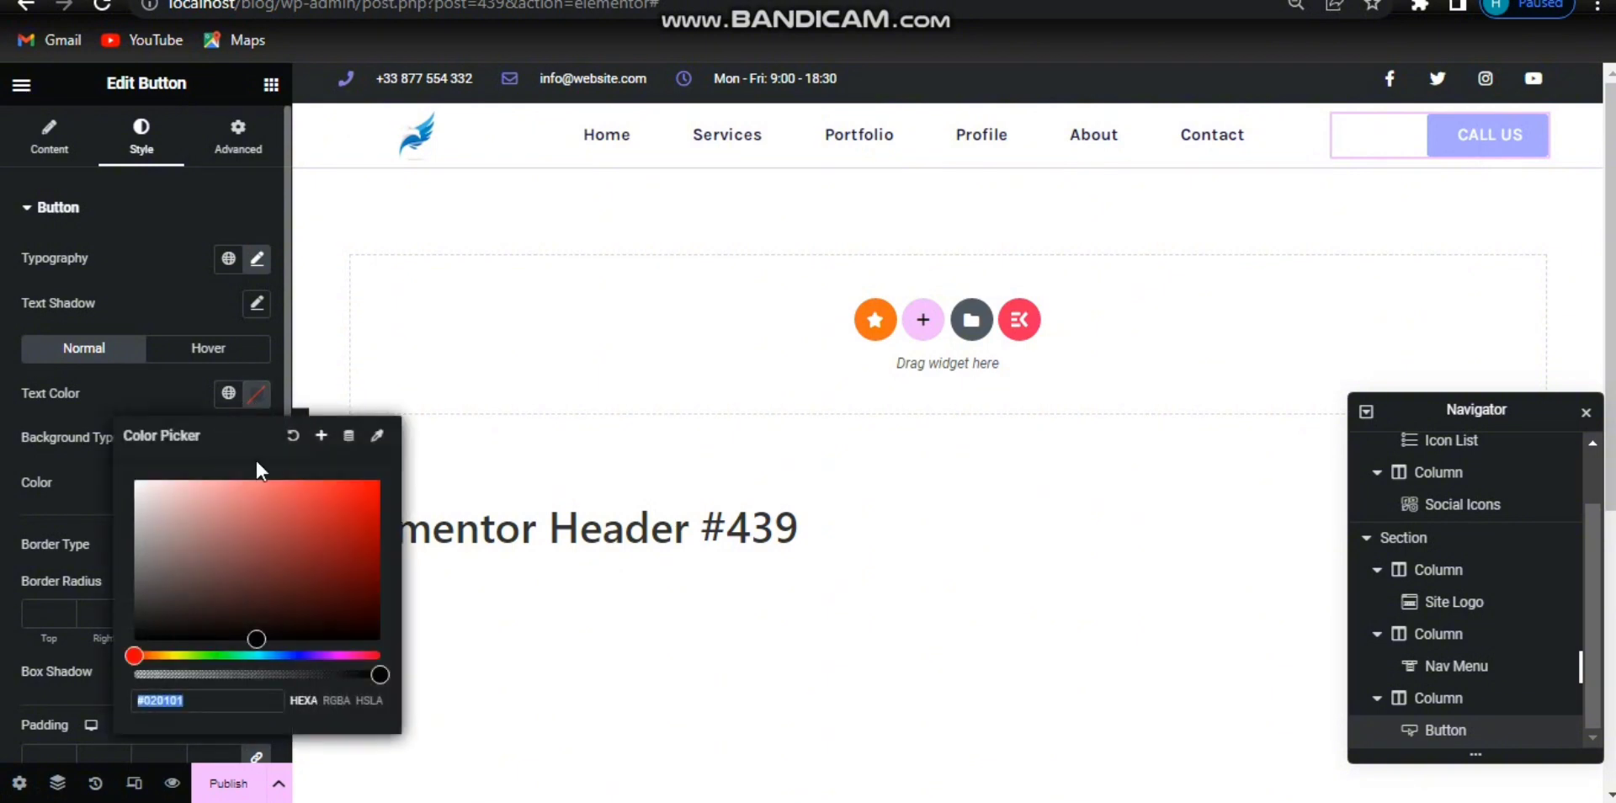
{"action": "type", "text": "#FFFFFF"}
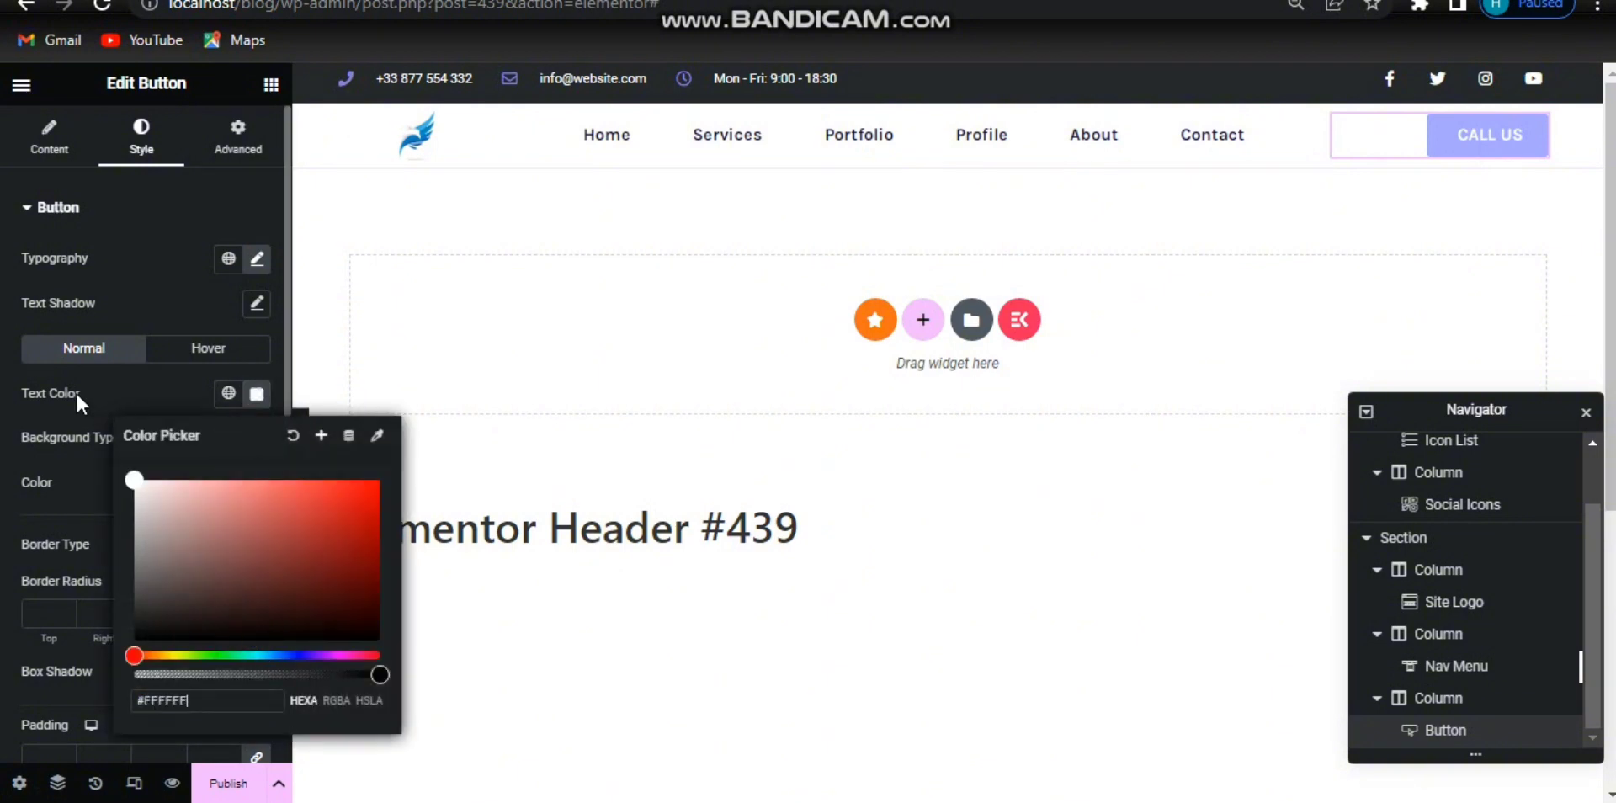
{"action": "left_click", "coordinate": [257, 394]}
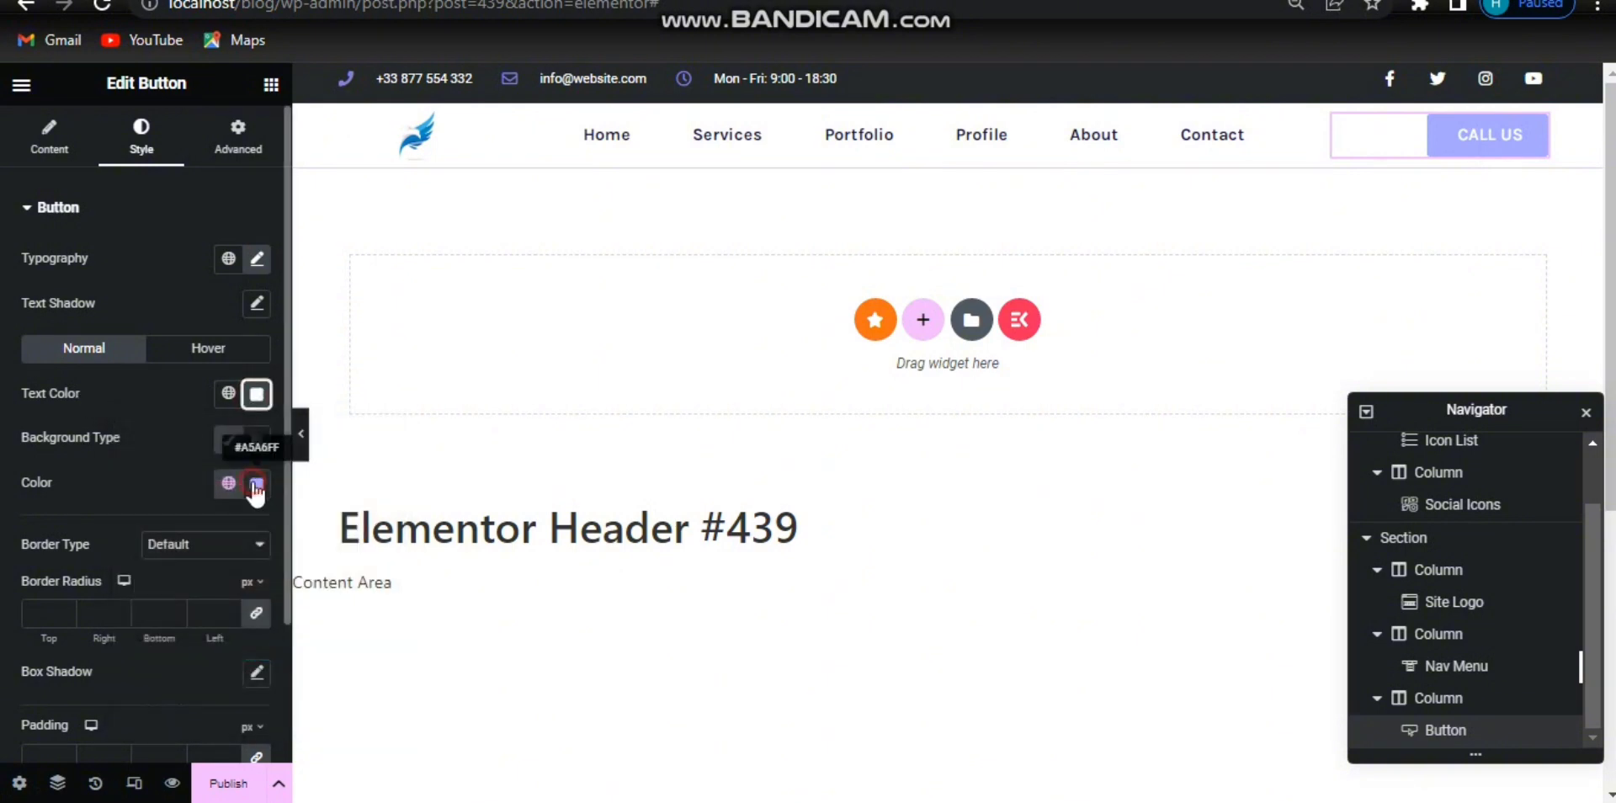
{"action": "left_click", "coordinate": [255, 485]}
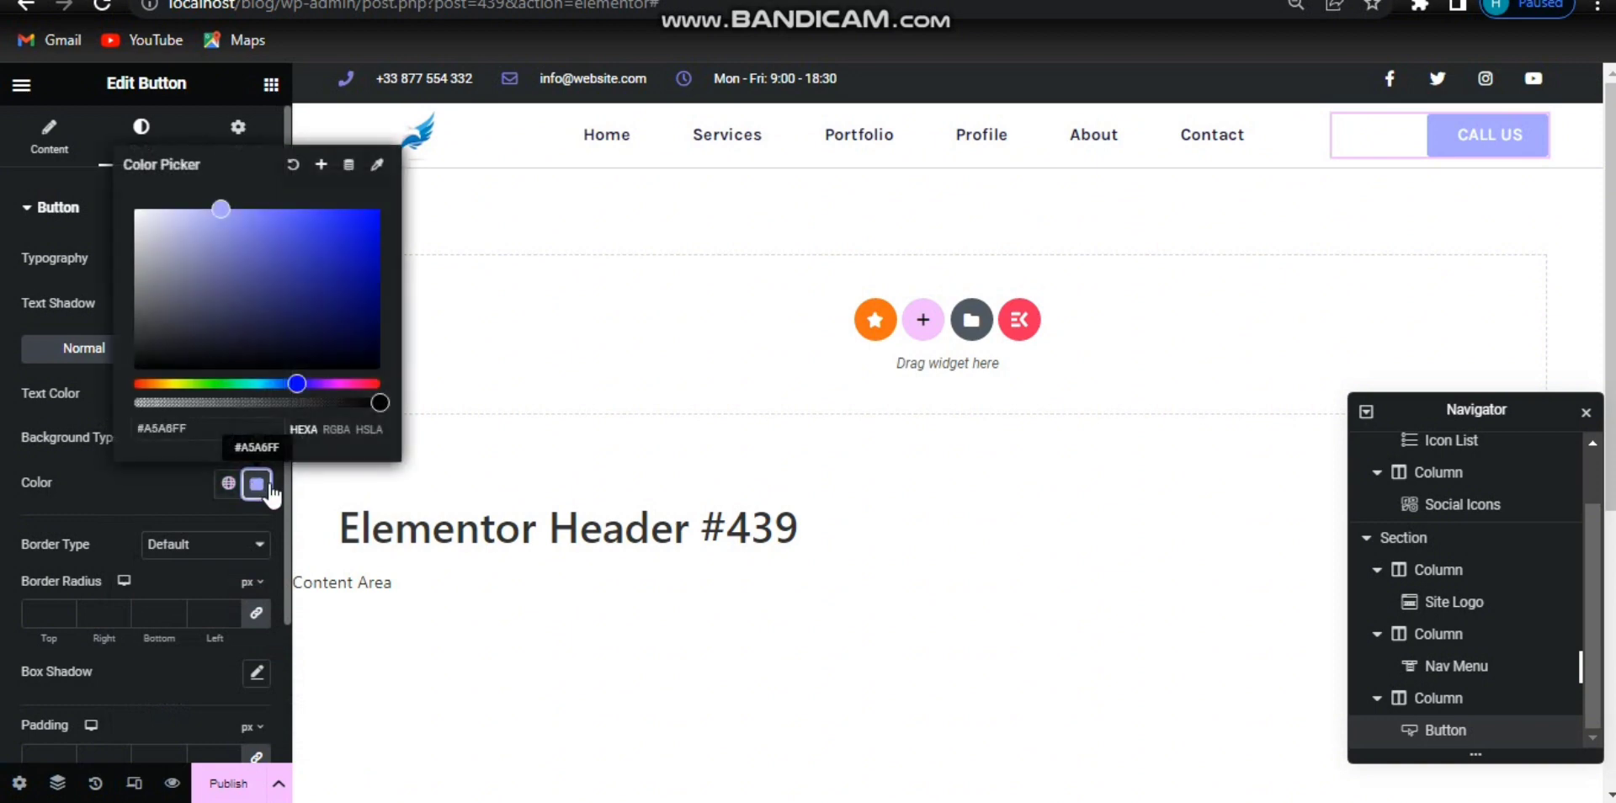
{"action": "left_click_drag", "start_coordinate": [205, 427], "coordinate": [64, 423]}
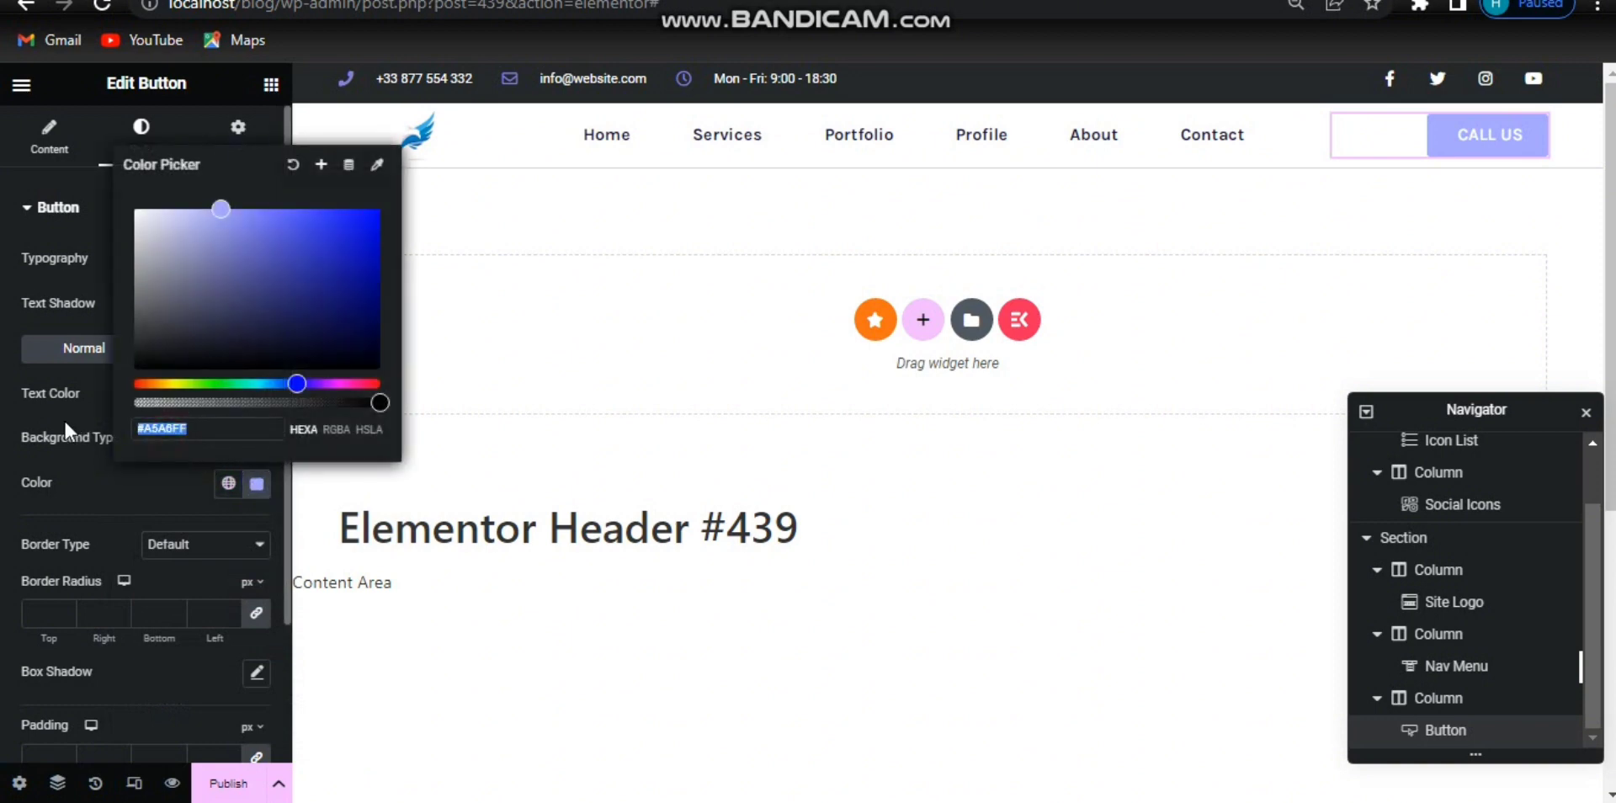
{"action": "type", "text": "#0096C7"}
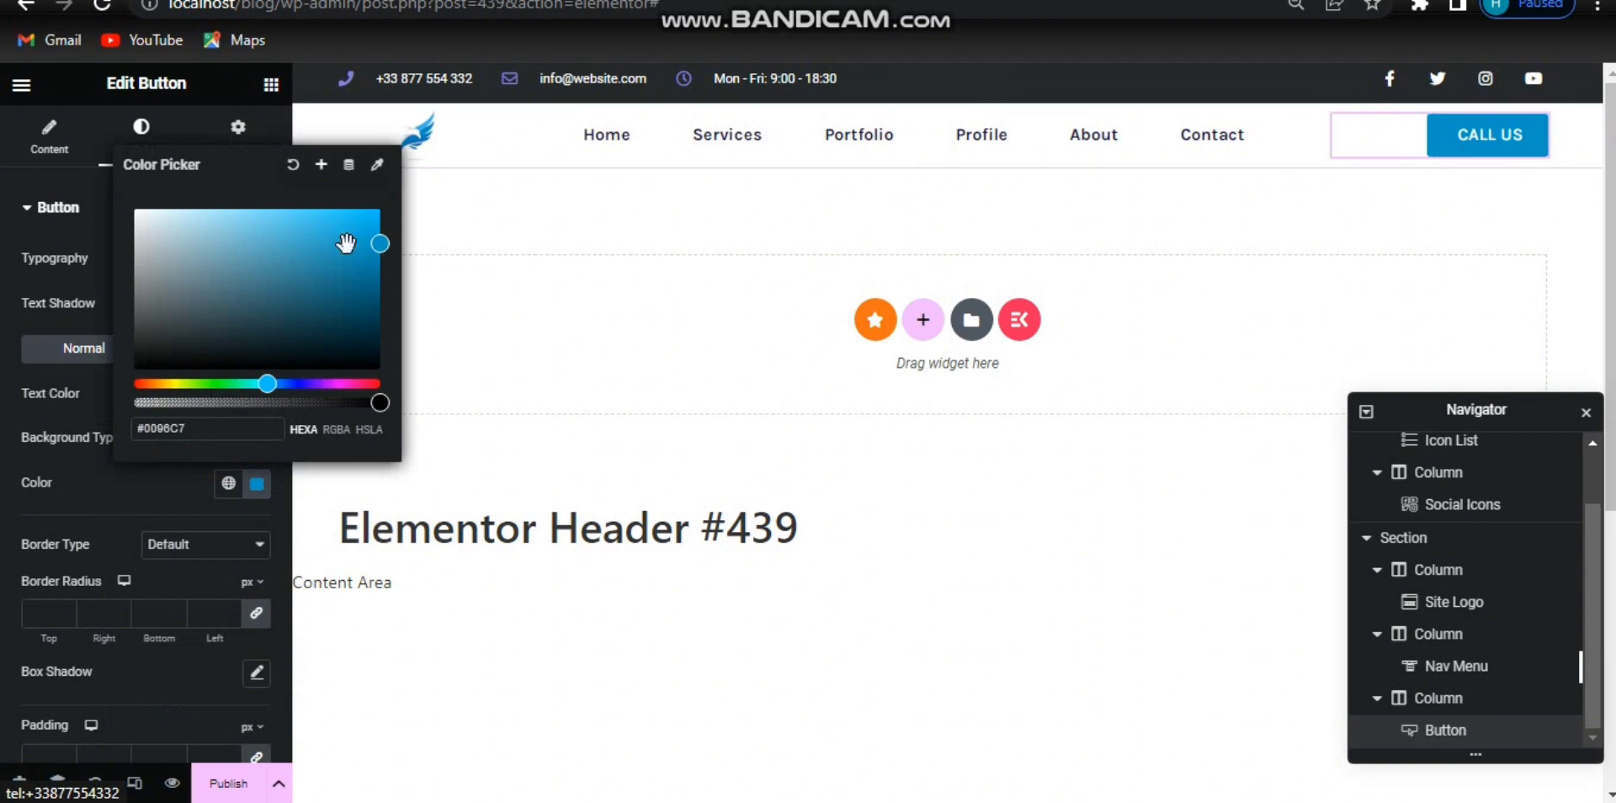
{"action": "left_click", "coordinate": [254, 497]}
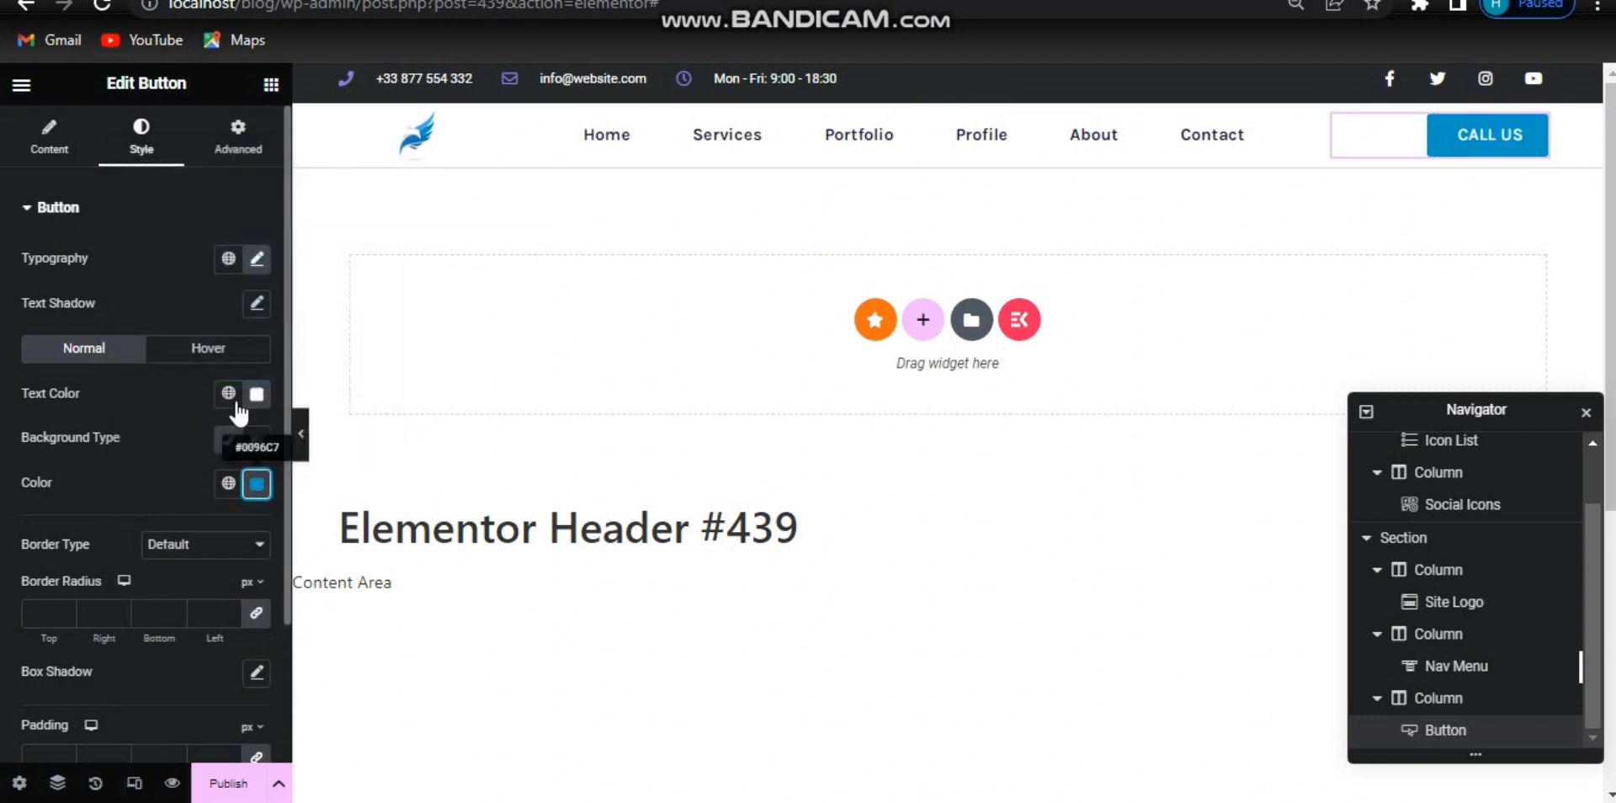
Set the button's hover text color to #FFFFFF and its hover background to a semi-transparent #0096C7CF.
{"action": "left_click", "coordinate": [202, 353]}
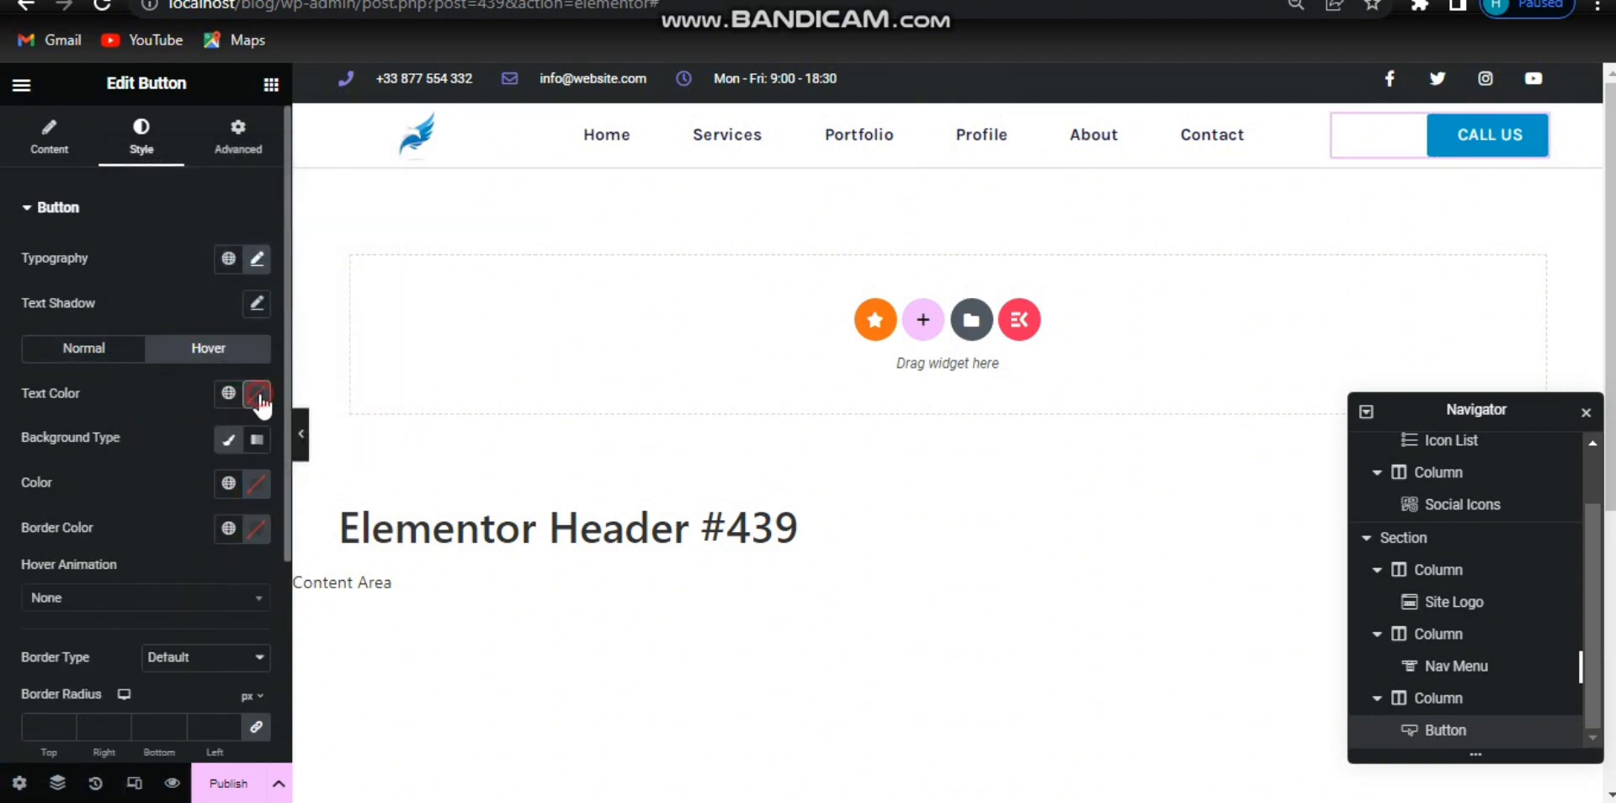
{"action": "left_click", "coordinate": [258, 394]}
{"action": "left_click_drag", "start_coordinate": [257, 631], "coordinate": [84, 432]}
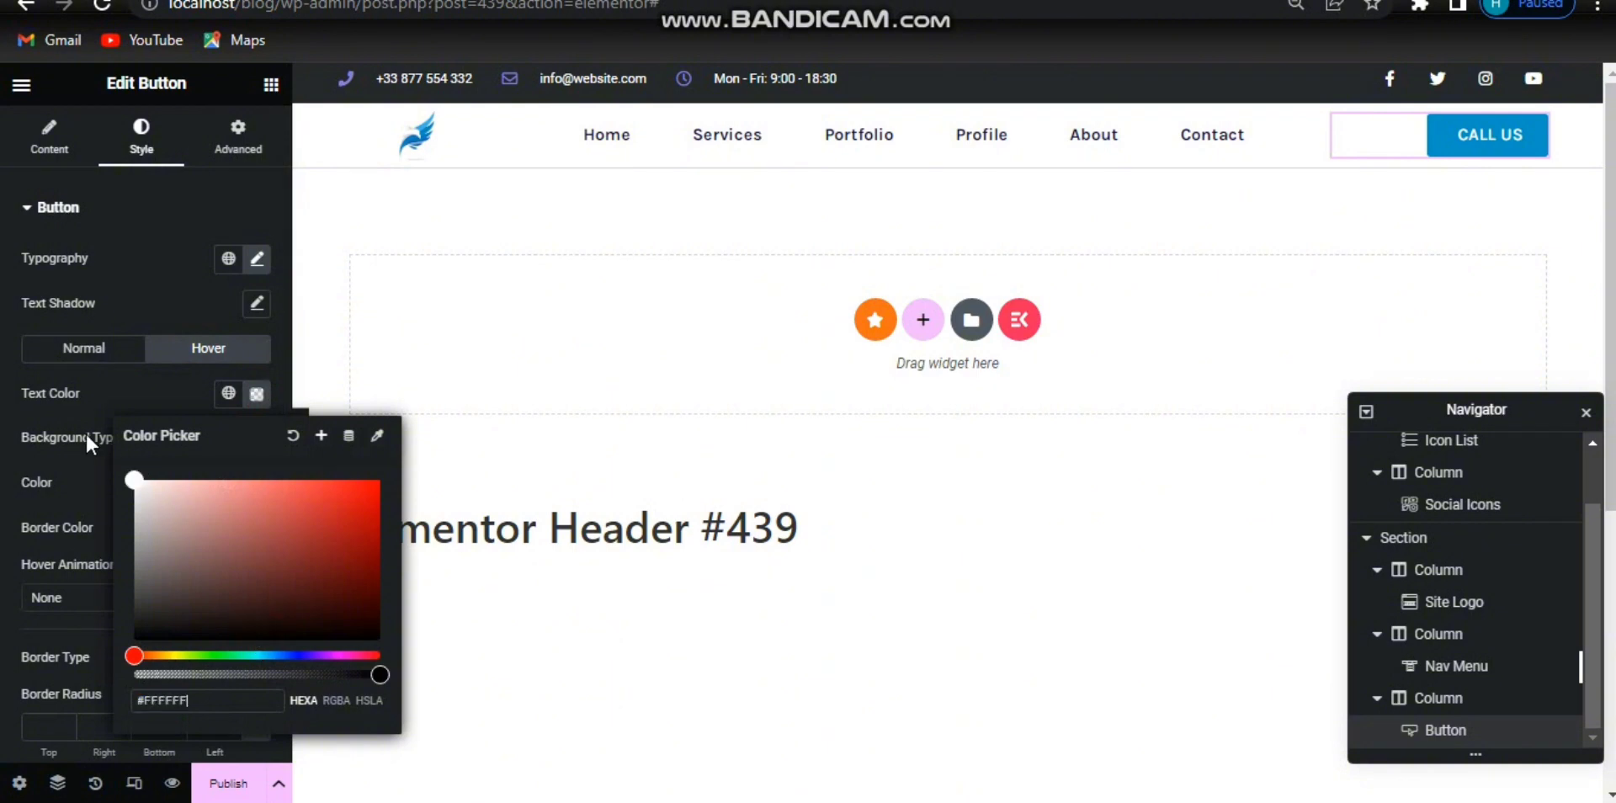
{"action": "left_click", "coordinate": [261, 379]}
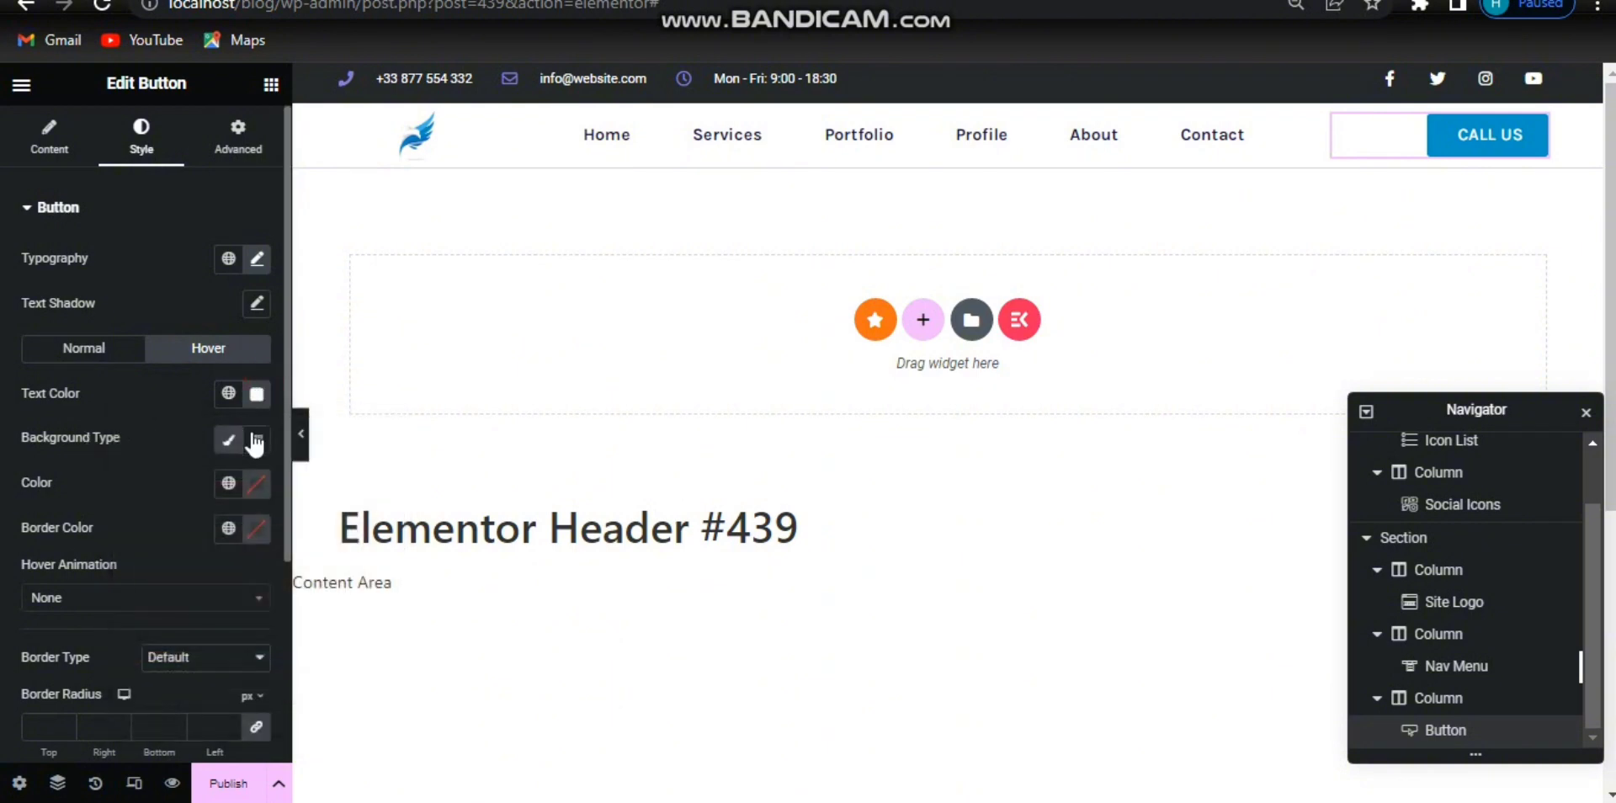
{"action": "left_click", "coordinate": [258, 485]}
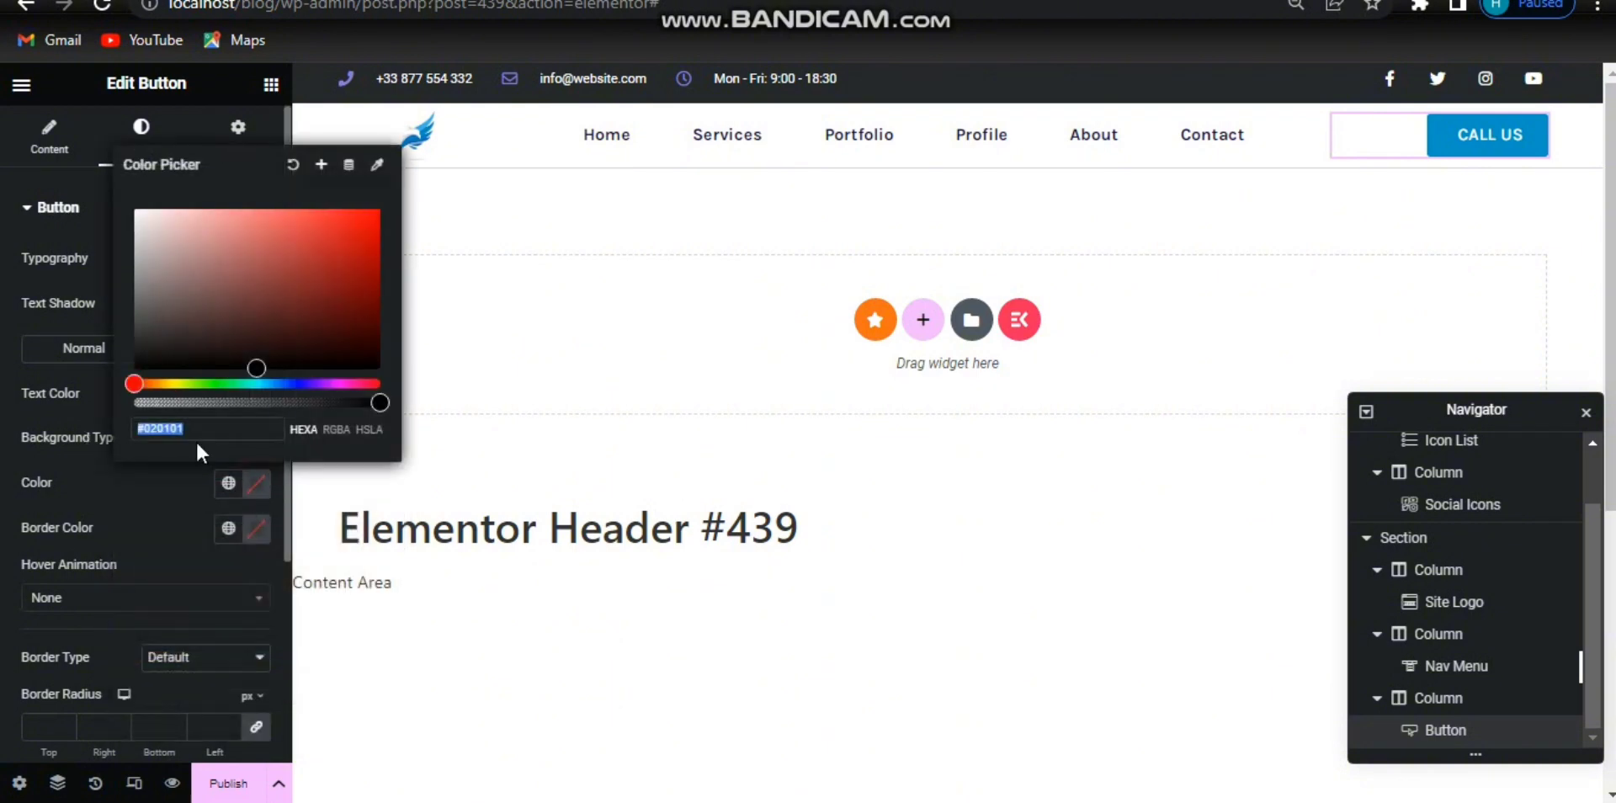
{"action": "type", "text": "#0096C7"}
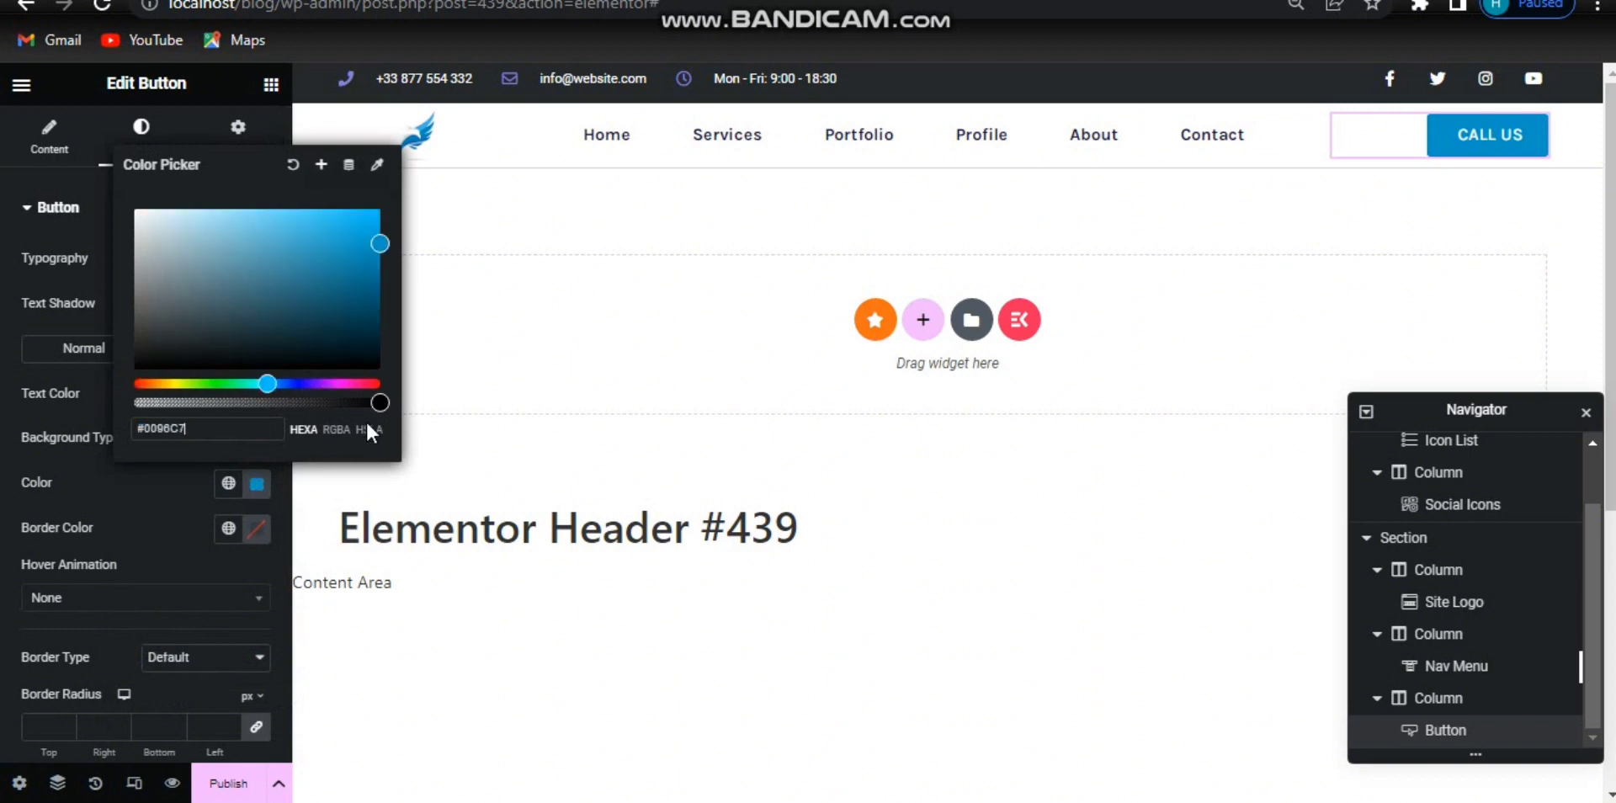
{"action": "left_click_drag", "start_coordinate": [379, 403], "coordinate": [333, 403]}
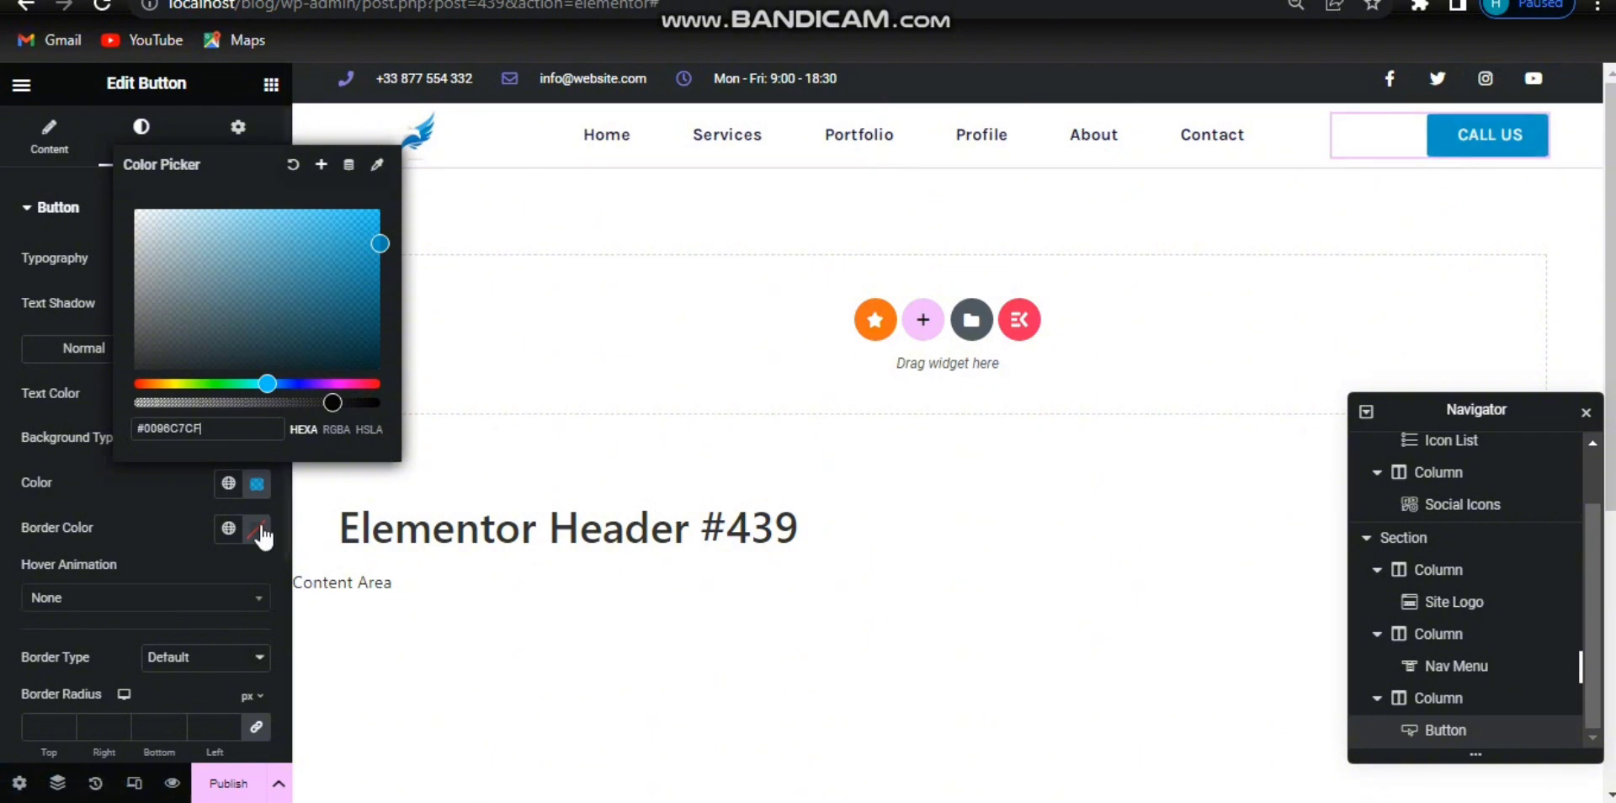
{"action": "left_click", "coordinate": [257, 497]}
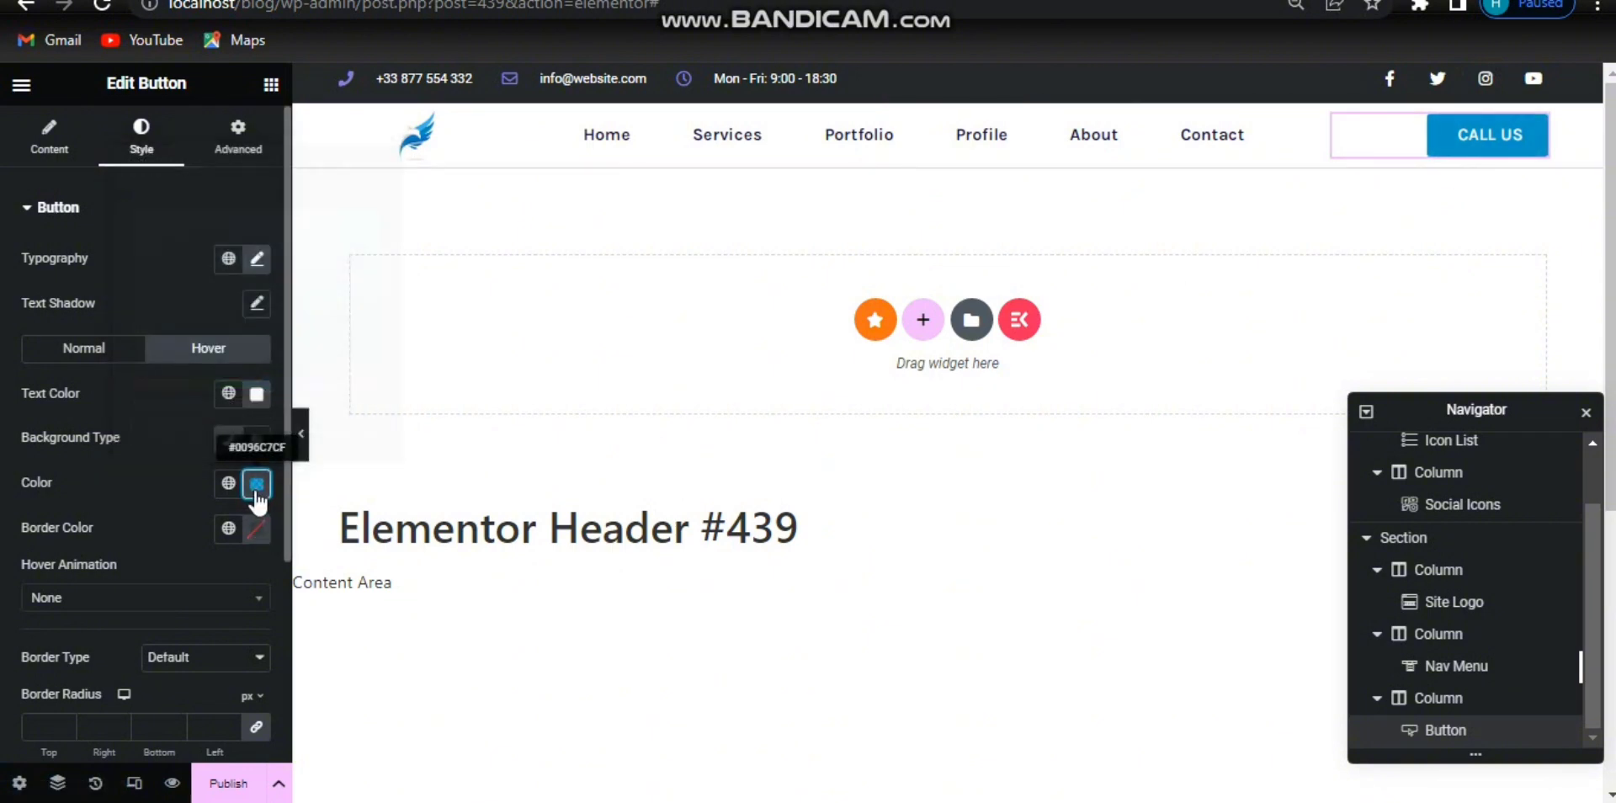
Give the Call Us button a solid border with a width of 2 px on all sides.
{"action": "scroll", "coordinate": [26, 509], "scroll_direction": "down", "scroll_amount": 2}
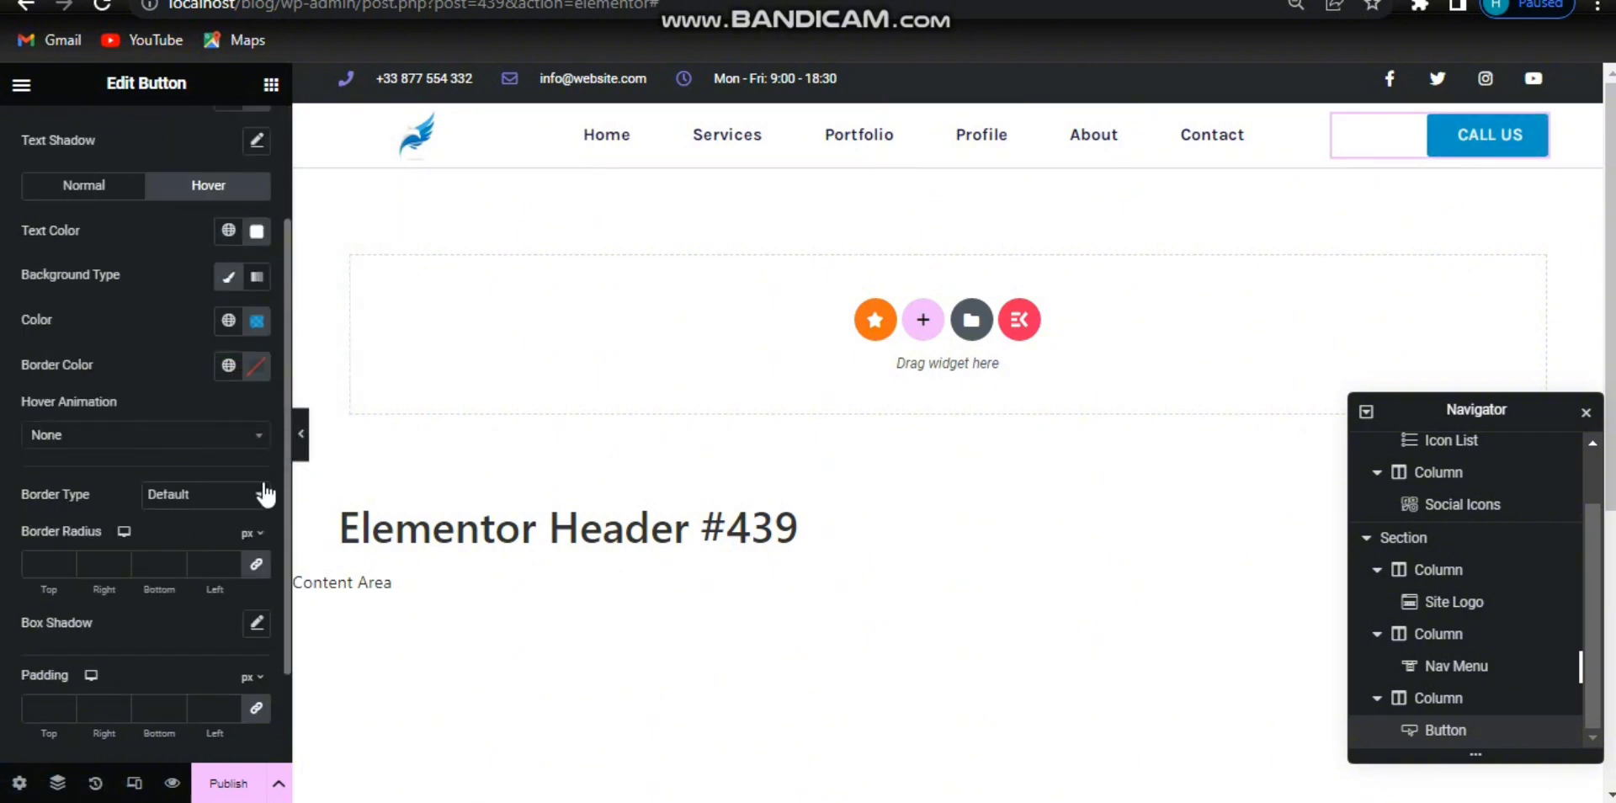
{"action": "left_click", "coordinate": [180, 497]}
{"action": "left_click", "coordinate": [173, 547]}
{"action": "scroll", "coordinate": [199, 327], "scroll_direction": "down", "scroll_amount": 3}
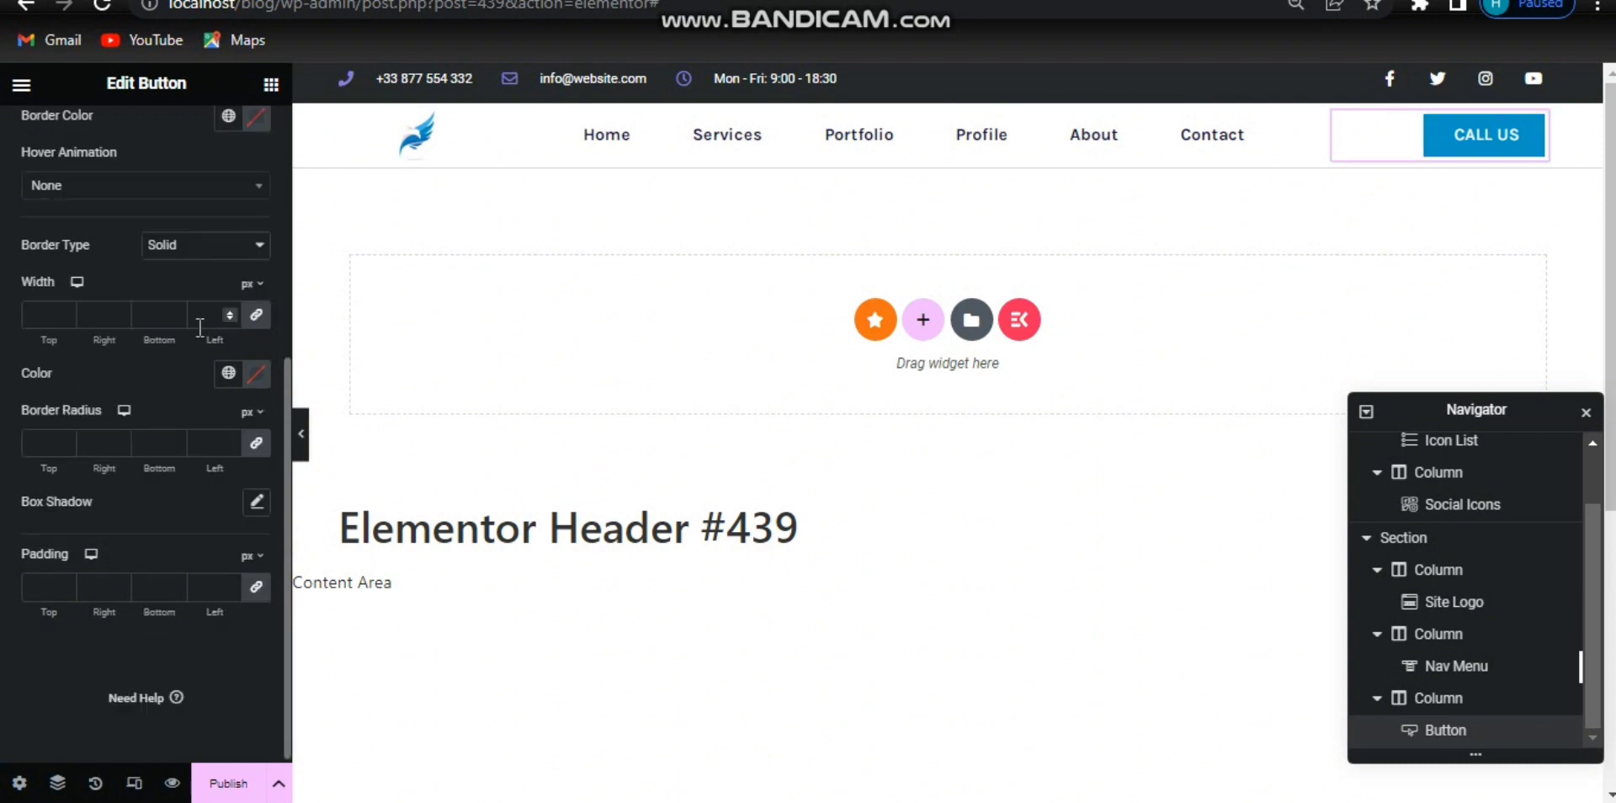
{"action": "type", "text": "1"}
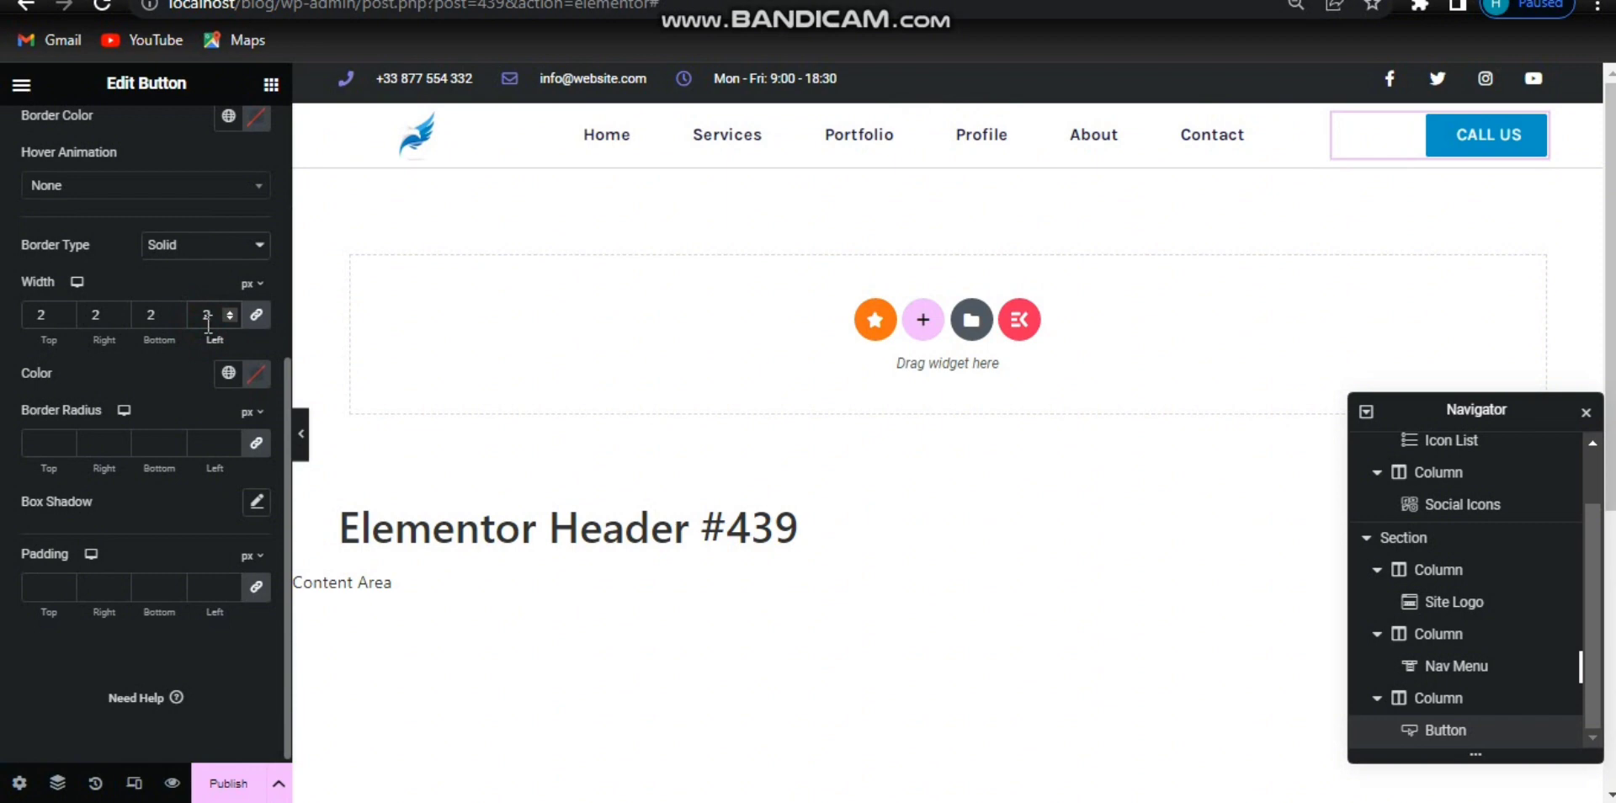
Set the button's border color from the global Primary color and lower its opacity to get #130F4929.
{"action": "left_click", "coordinate": [231, 376]}
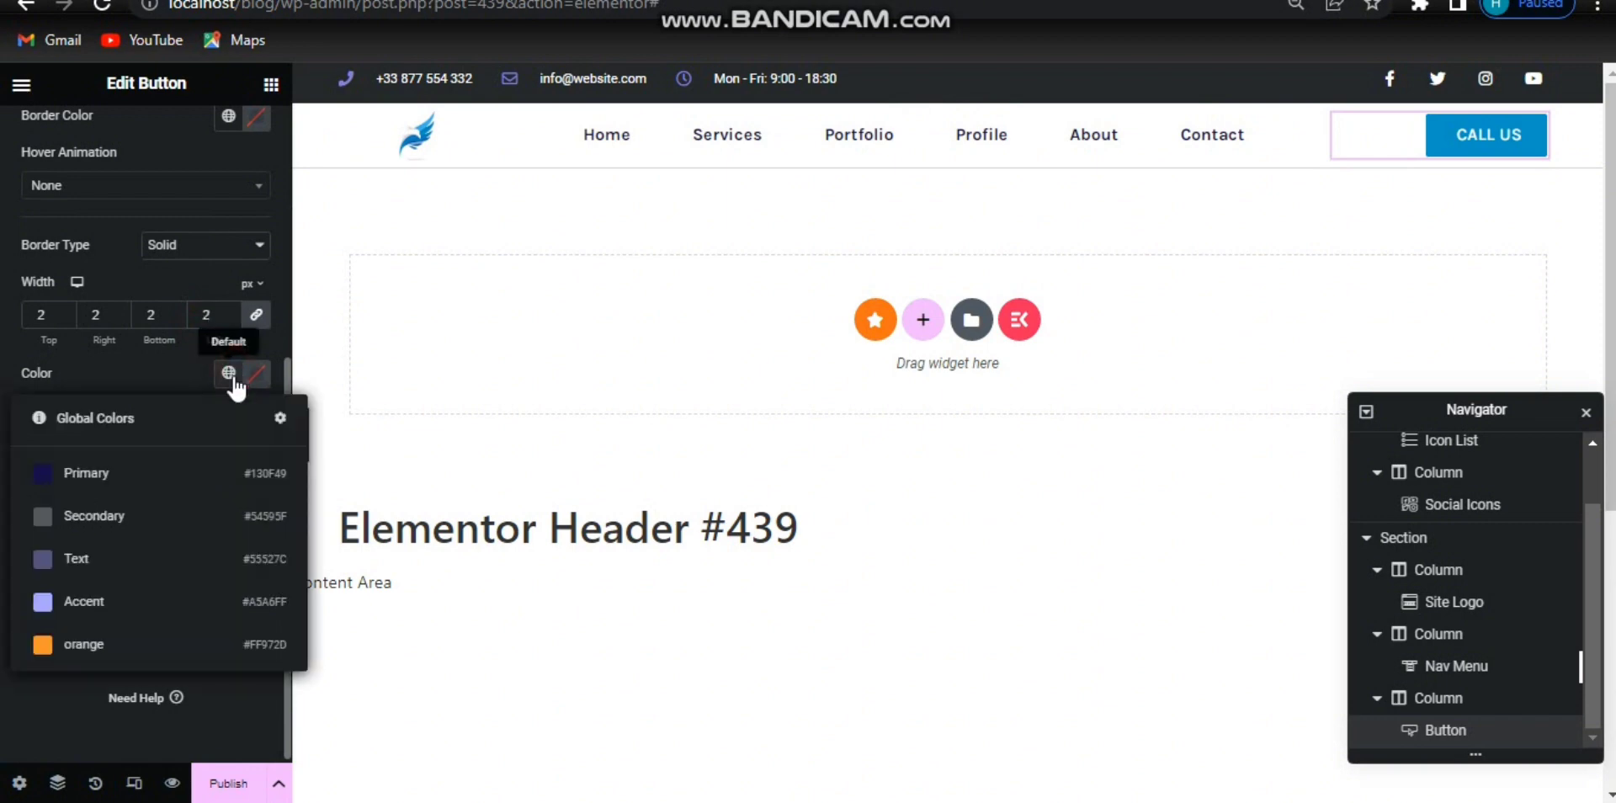
{"action": "left_click", "coordinate": [169, 475]}
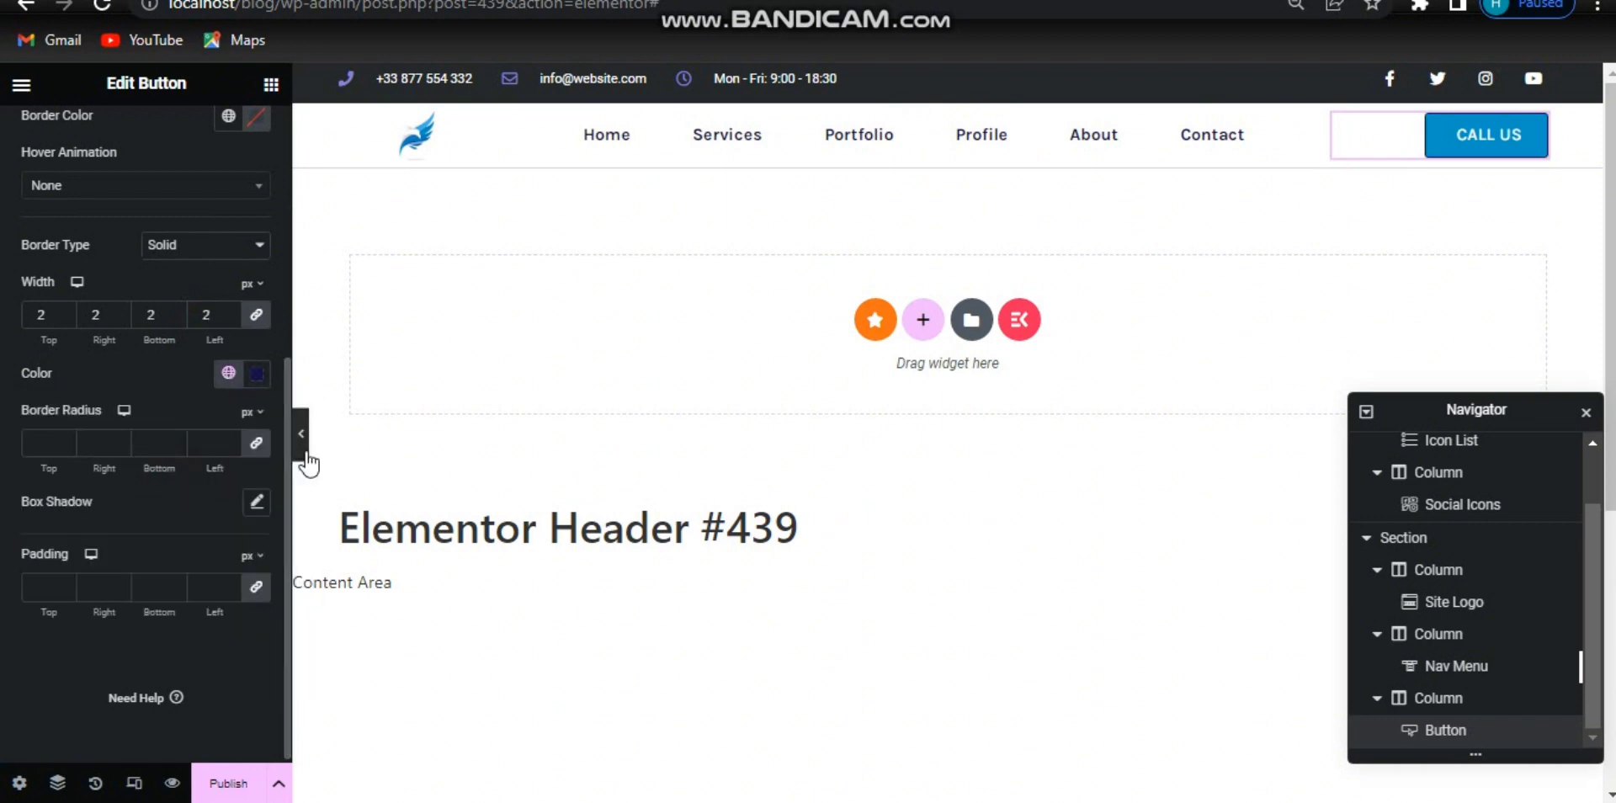
{"action": "left_click", "coordinate": [258, 375]}
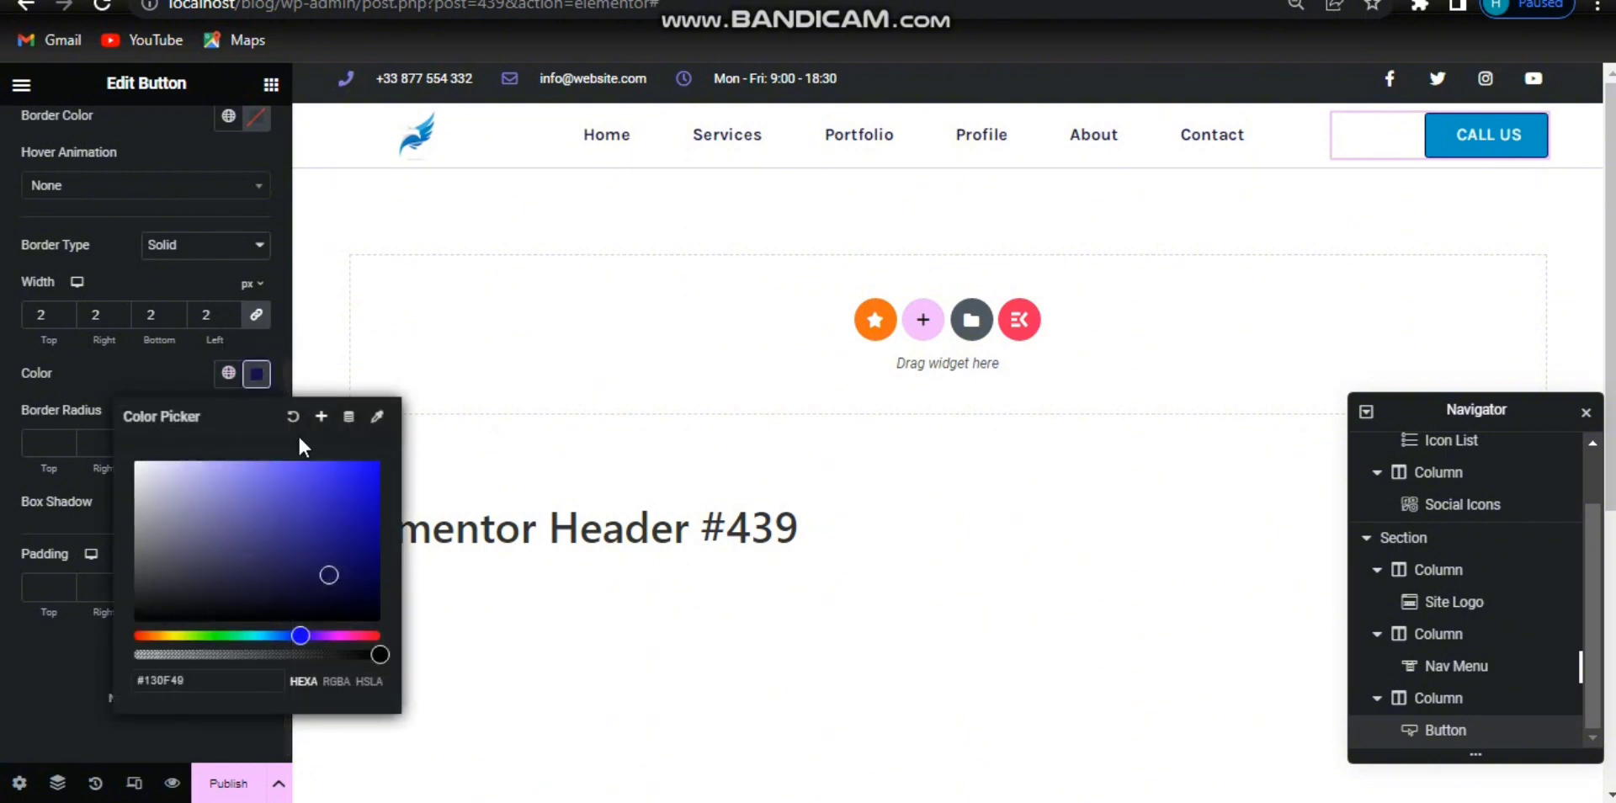
{"action": "left_click_drag", "start_coordinate": [386, 655], "coordinate": [178, 653]}
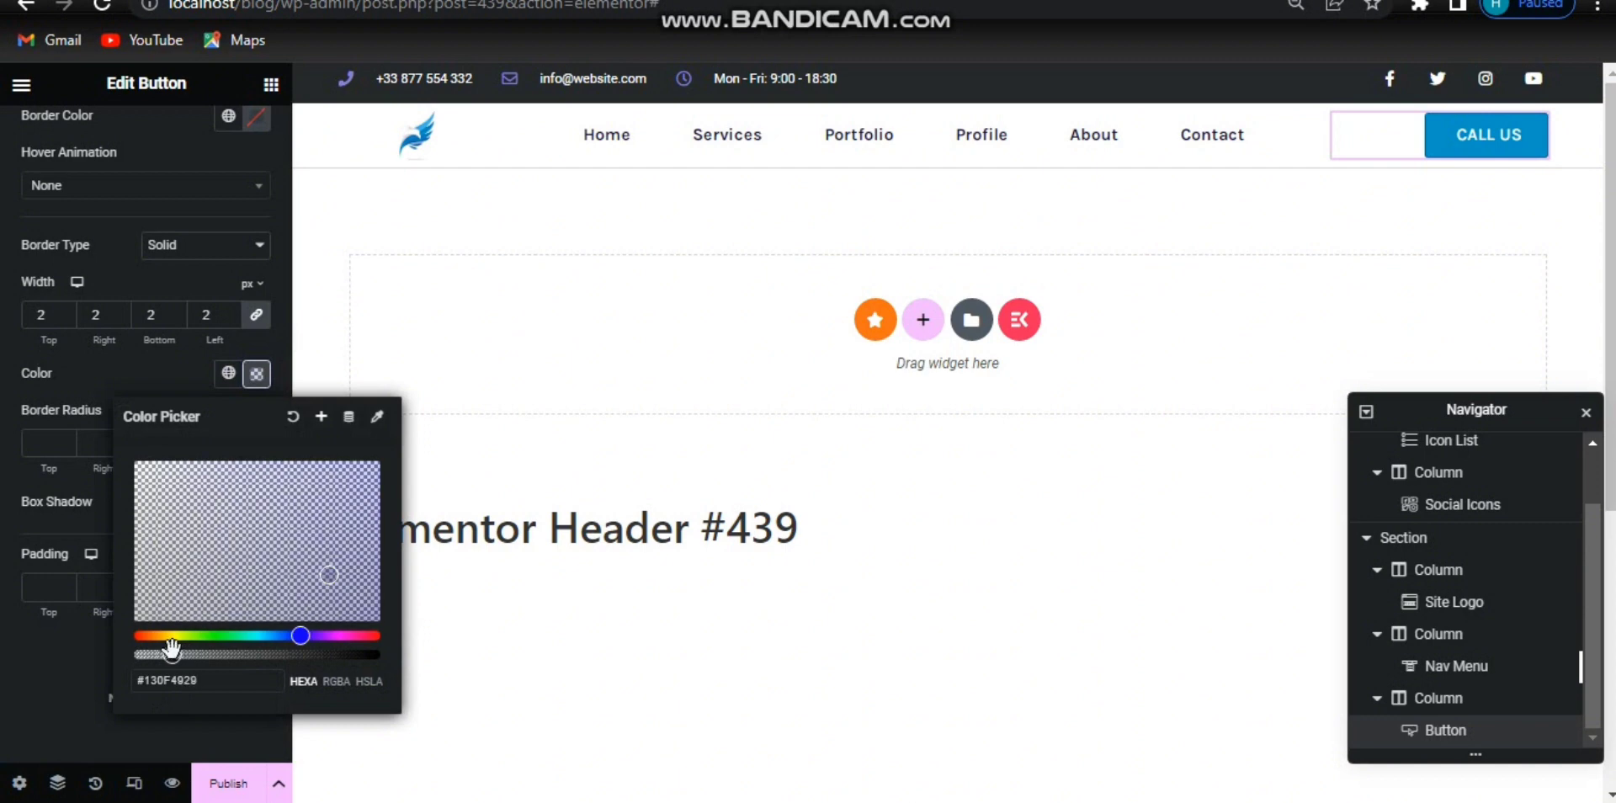
{"action": "left_click", "coordinate": [257, 373]}
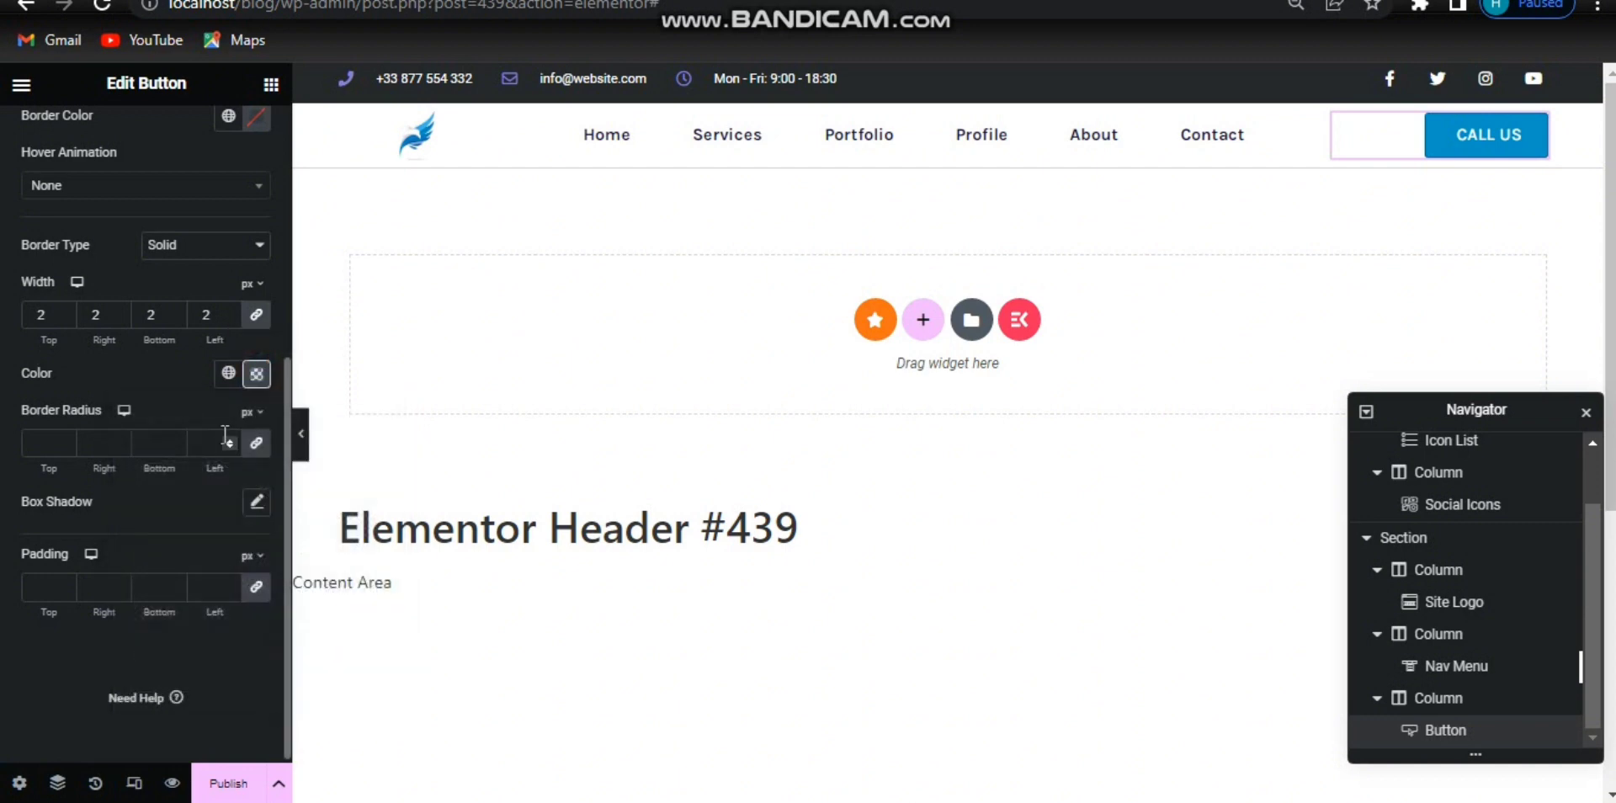
Set the button's border radius to 0 px, enter 26 px of padding and unlink the padding sides.
{"action": "left_click", "coordinate": [214, 438]}
{"action": "left_click", "coordinate": [52, 589]}
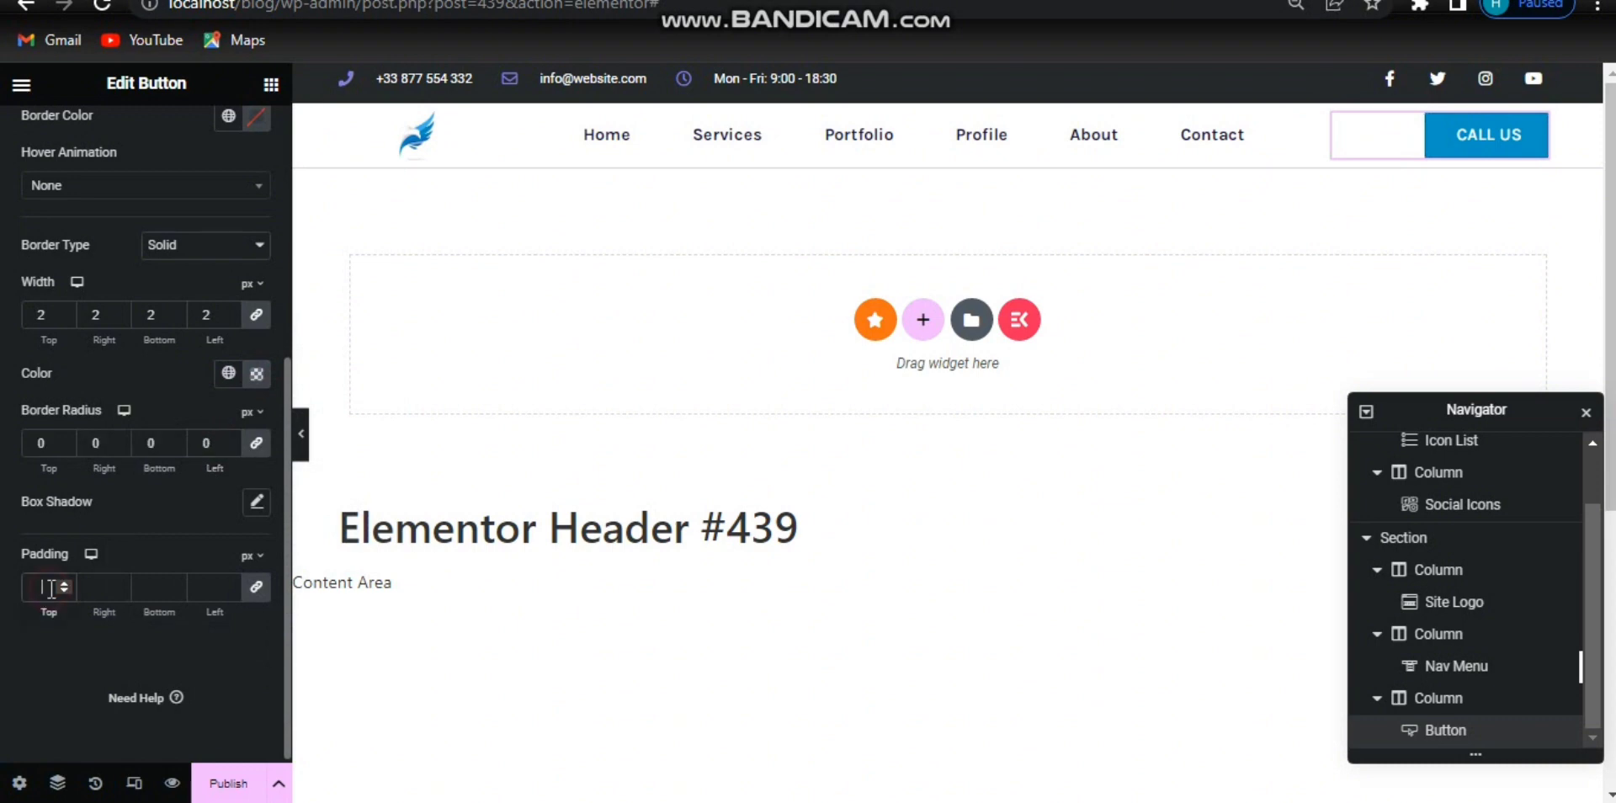
{"action": "type", "text": "26"}
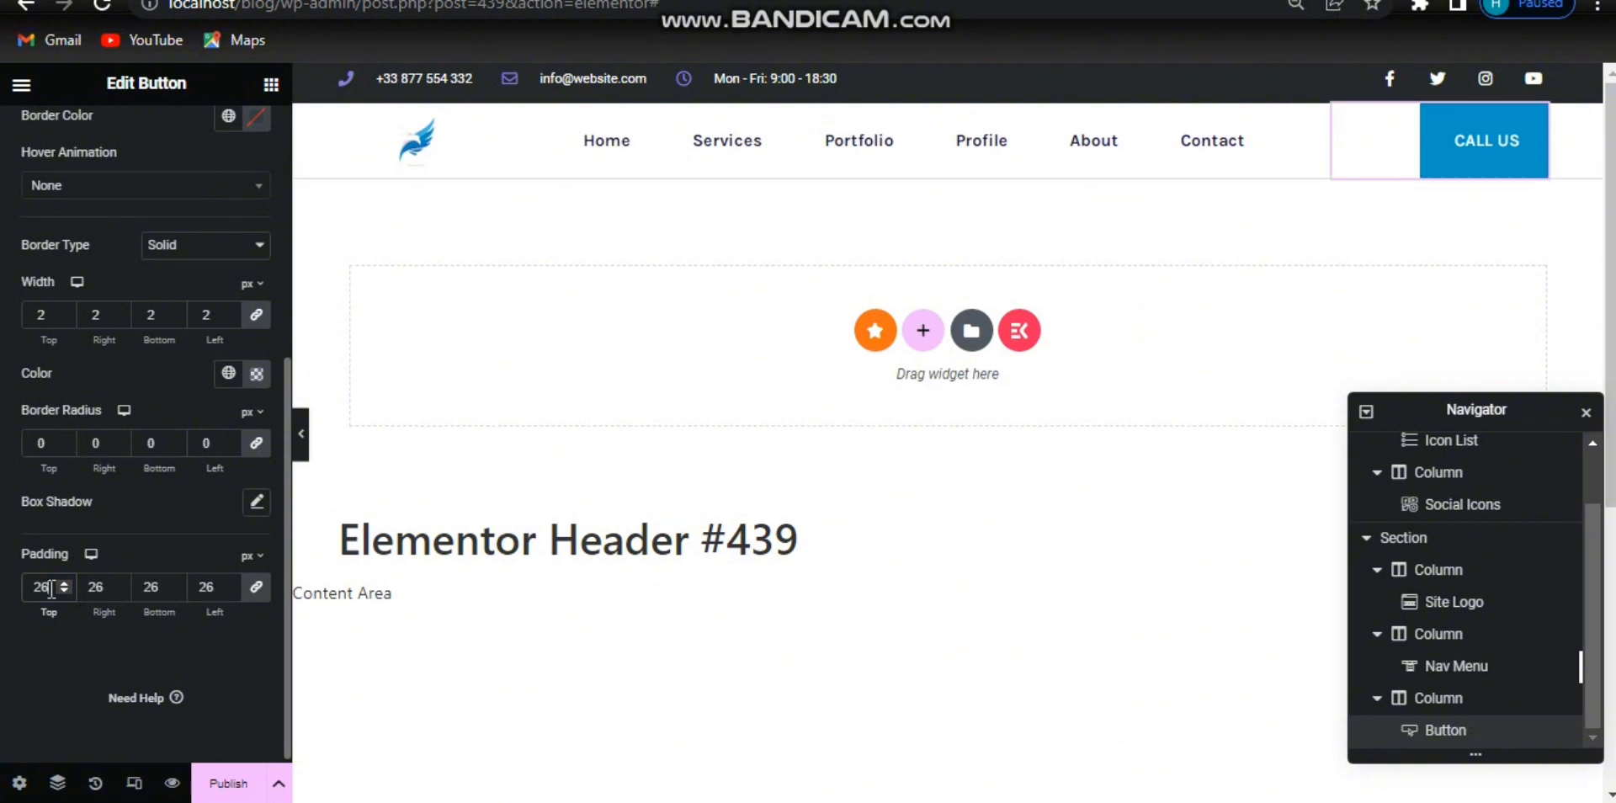
{"action": "left_click", "coordinate": [256, 588]}
Give the section holding the logo, navigation menu and button a Classic background in its normal state.
{"action": "left_click", "coordinate": [972, 168]}
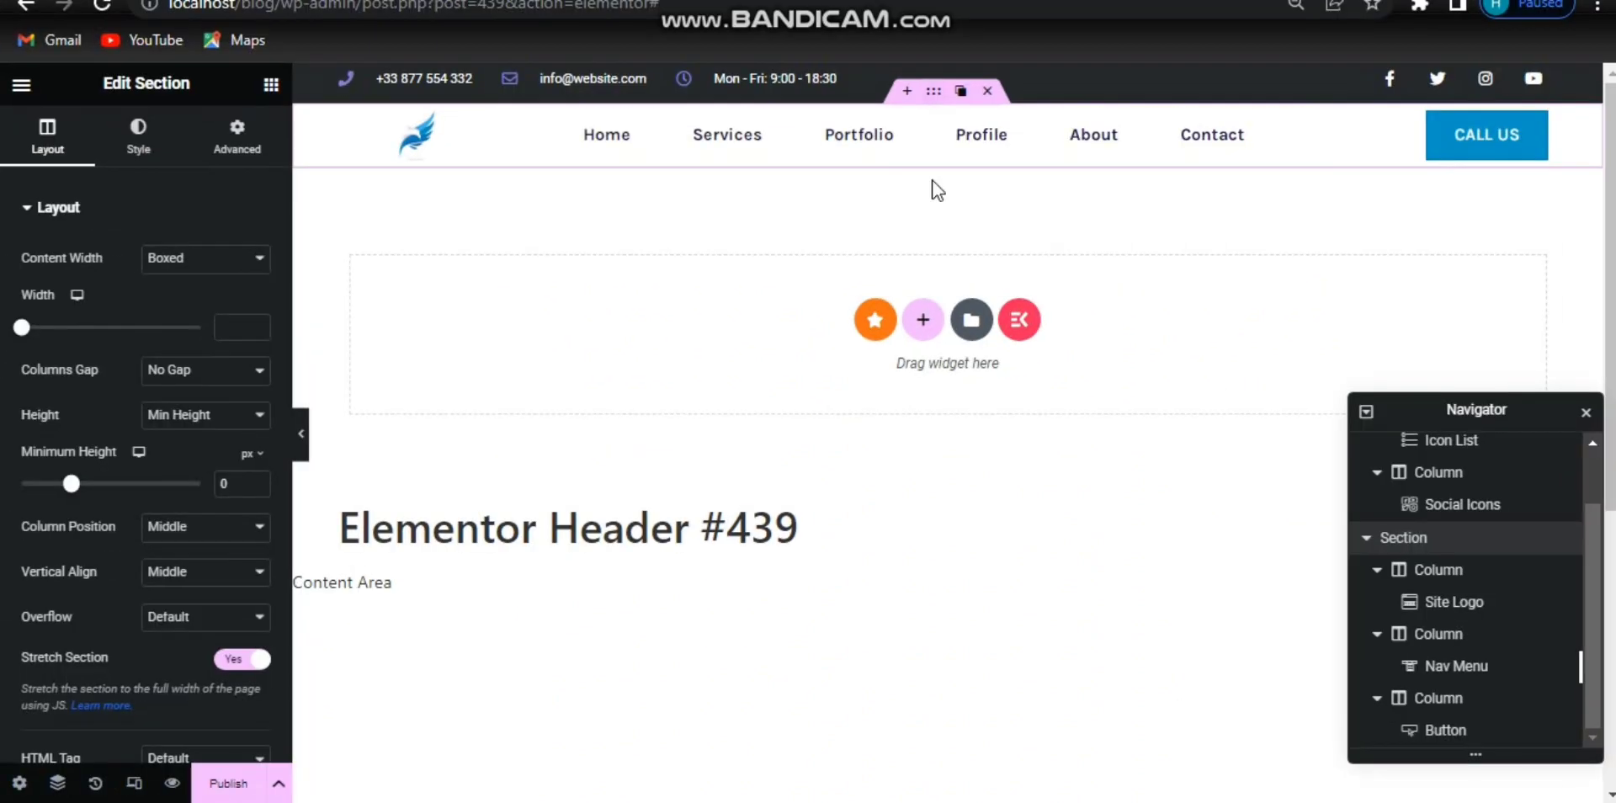
{"action": "left_click", "coordinate": [936, 99]}
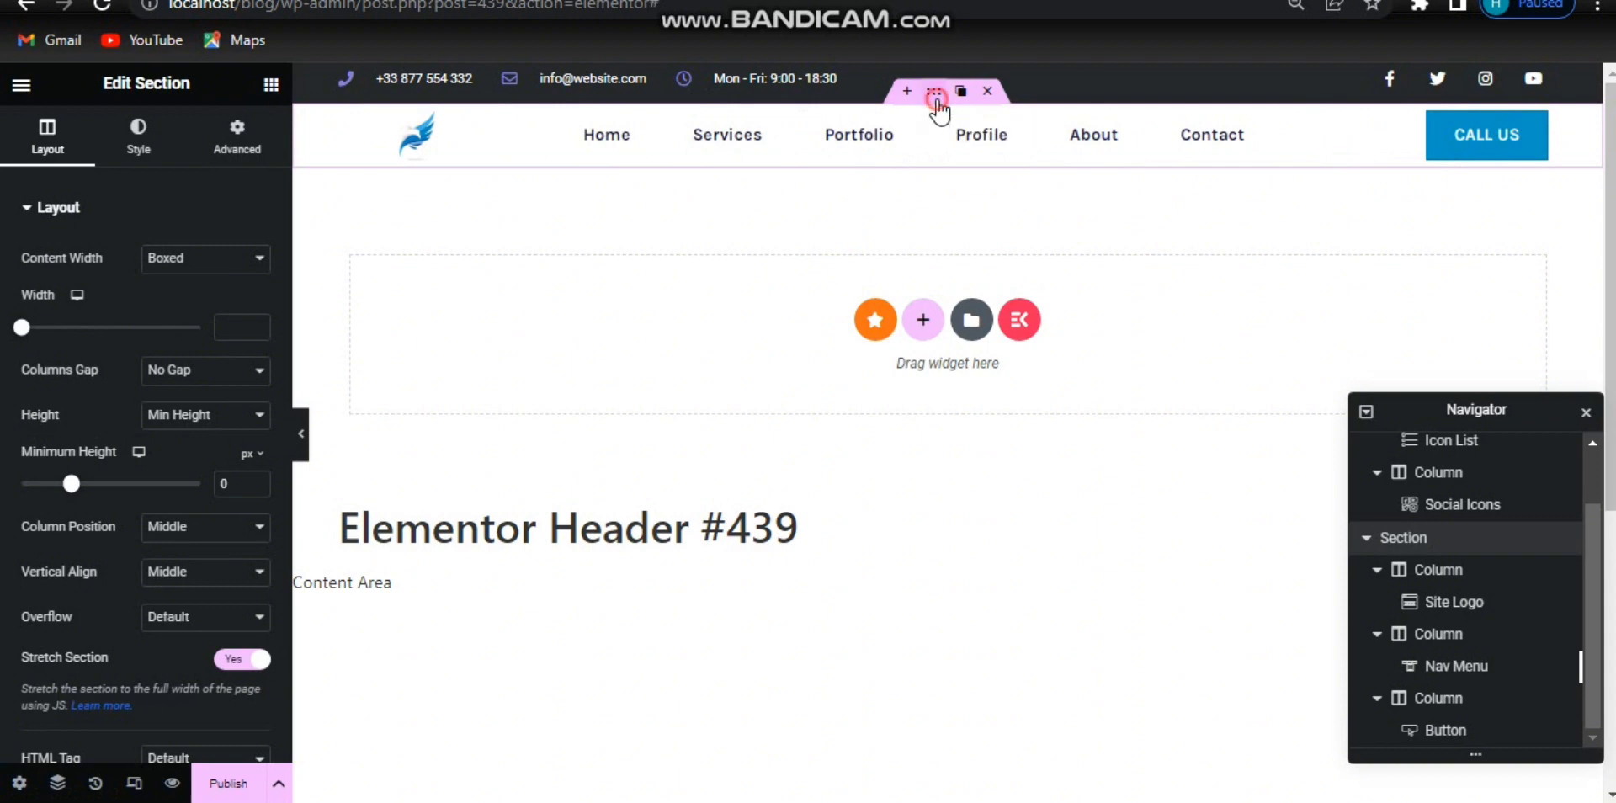
{"action": "left_click", "coordinate": [158, 149]}
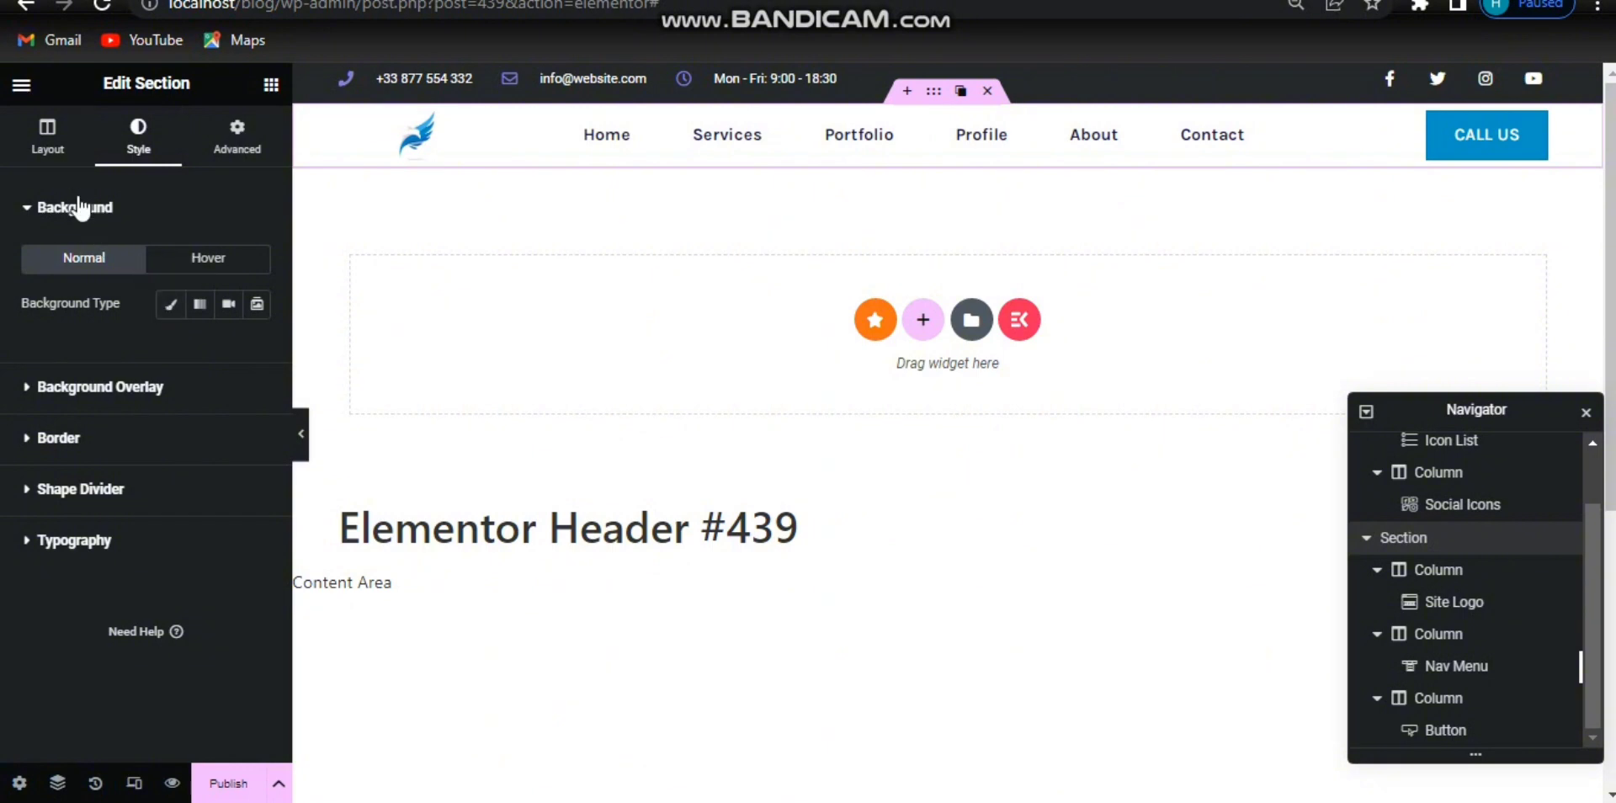
{"action": "left_click", "coordinate": [170, 308]}
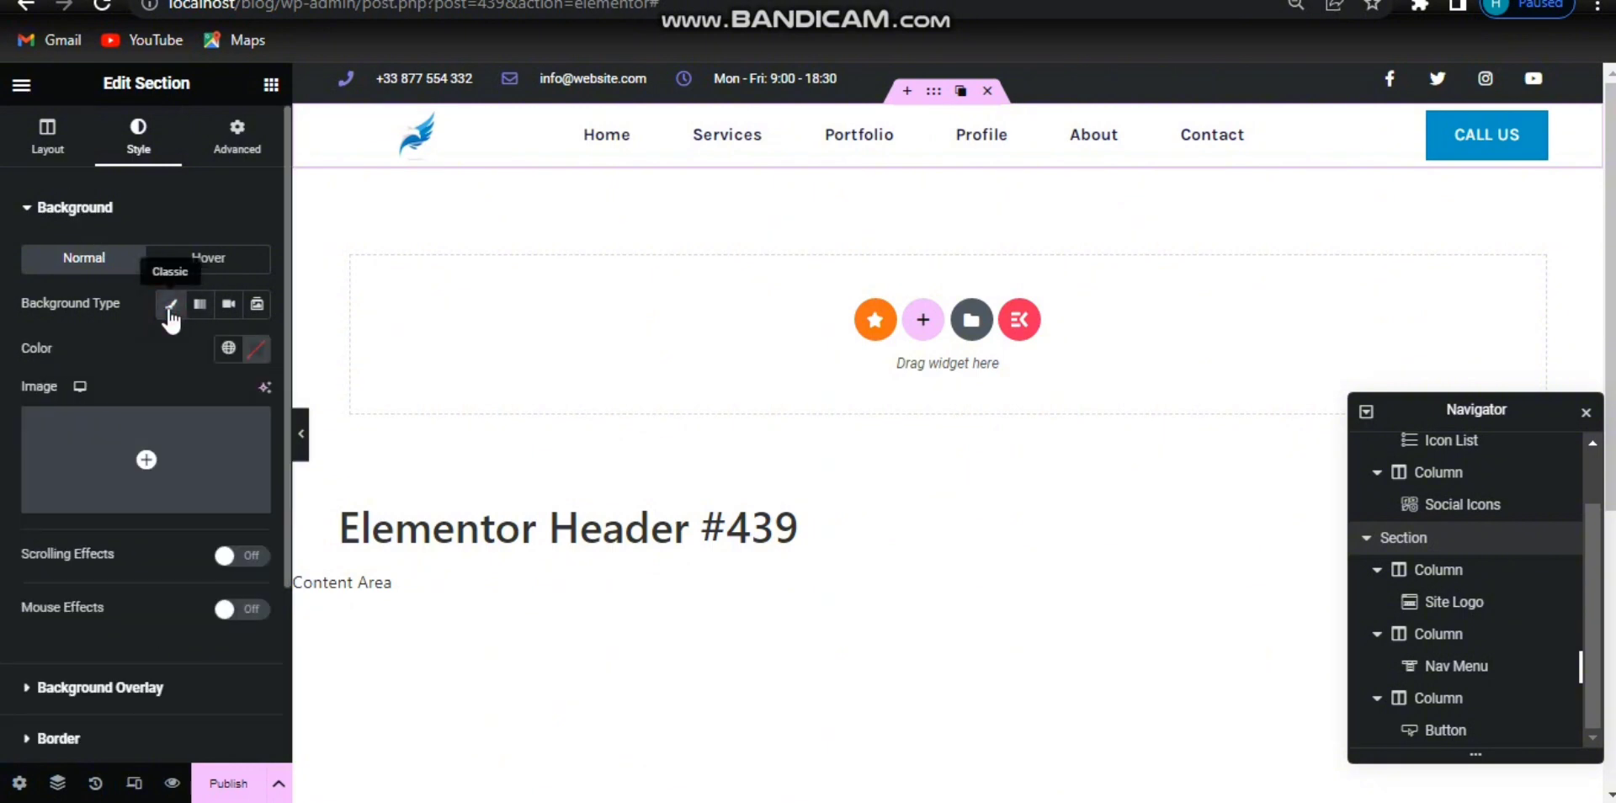
Set the section's background color from the global Accent color, lightened to #DCDCFF, and check its hover background options.
{"action": "left_click", "coordinate": [257, 349]}
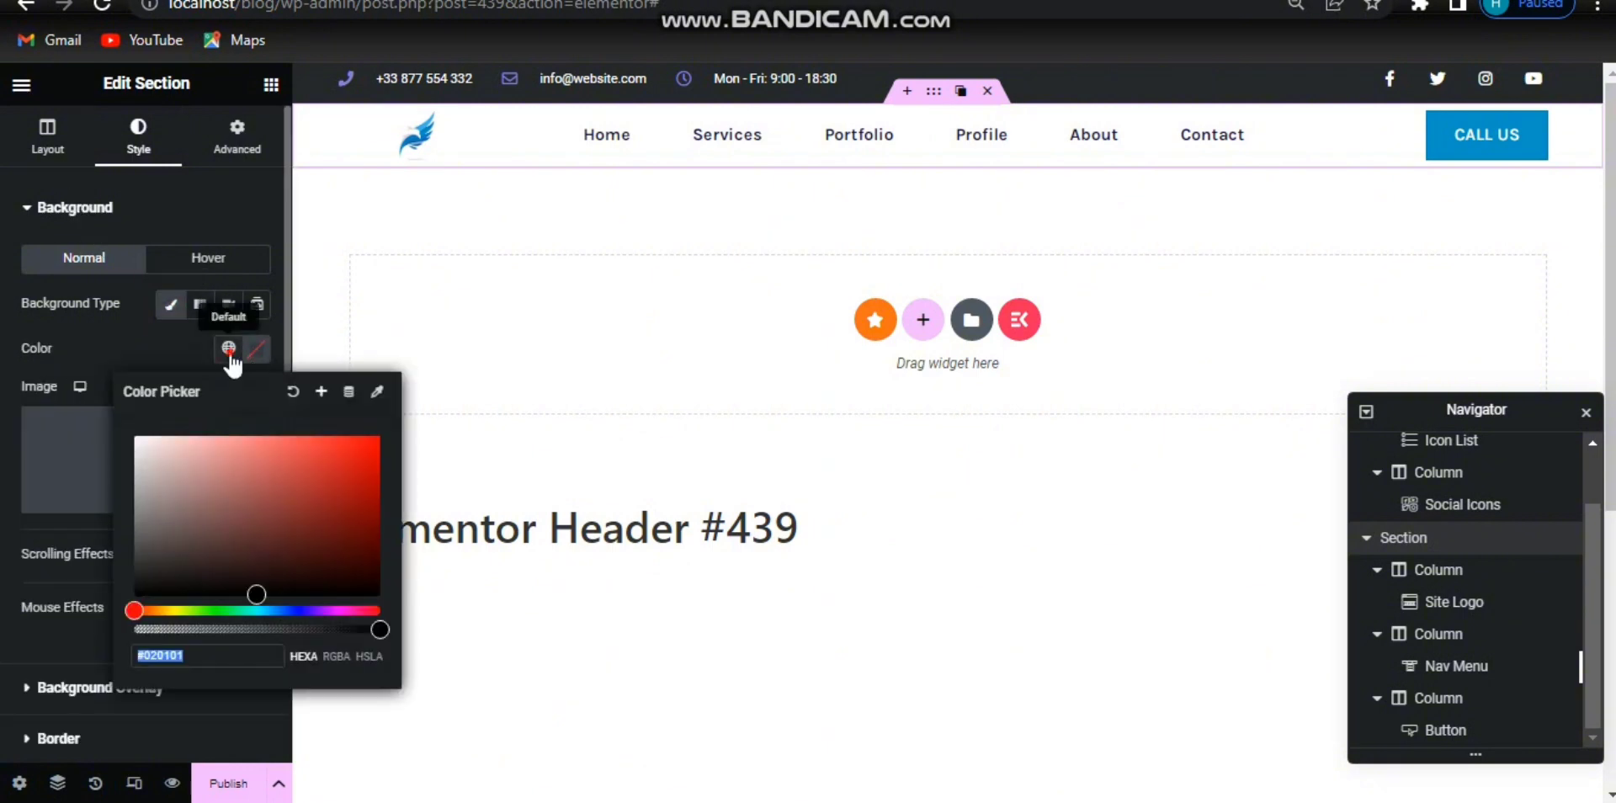
{"action": "left_click", "coordinate": [228, 349]}
{"action": "left_click", "coordinate": [89, 534]}
{"action": "left_click", "coordinate": [222, 348]}
{"action": "left_click", "coordinate": [110, 578]}
{"action": "left_click", "coordinate": [257, 348]}
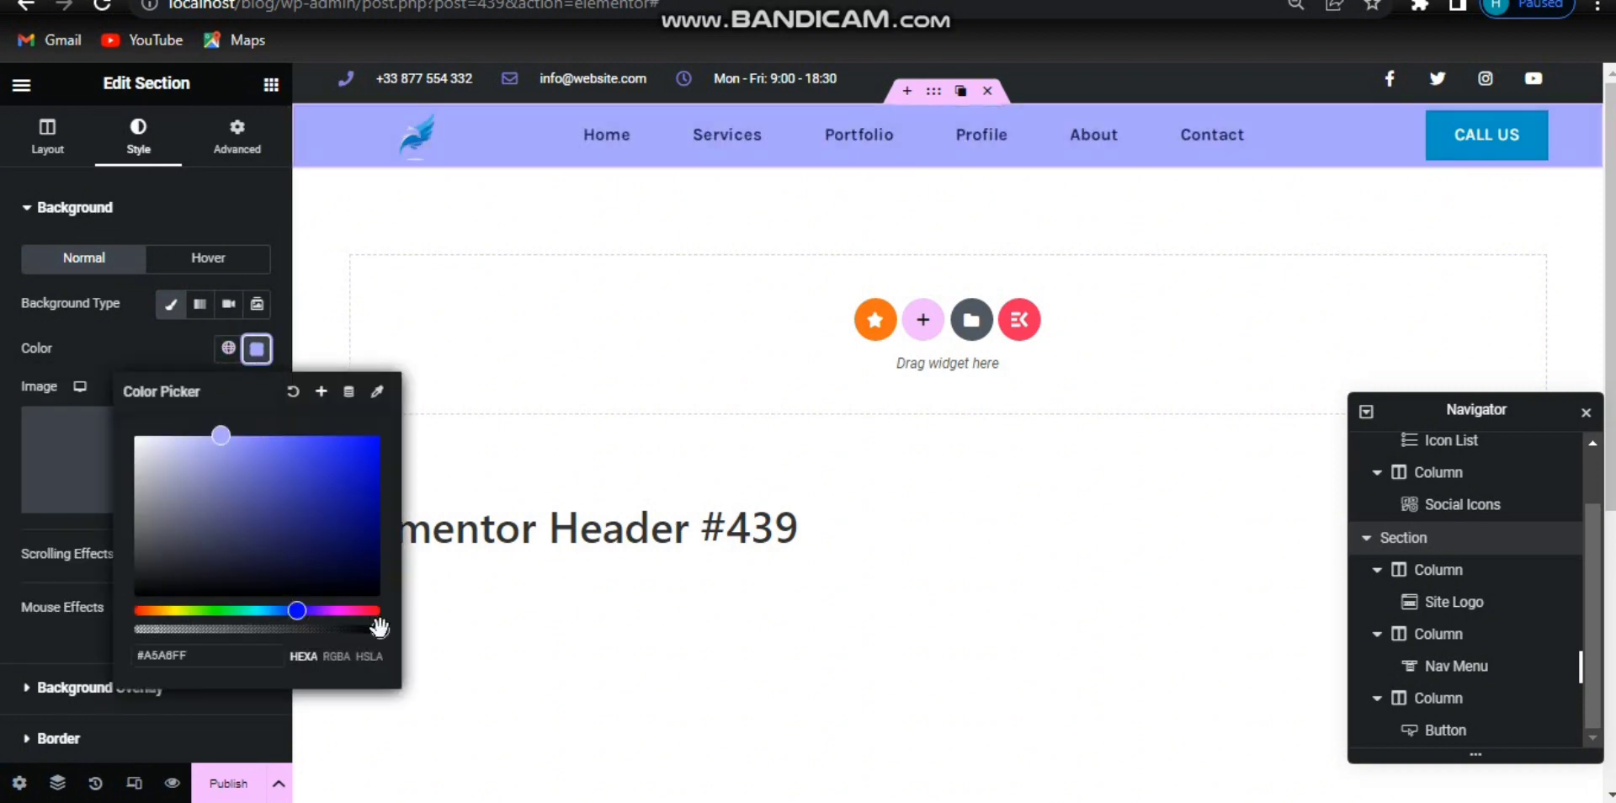
{"action": "left_click_drag", "start_coordinate": [224, 426], "coordinate": [167, 434]}
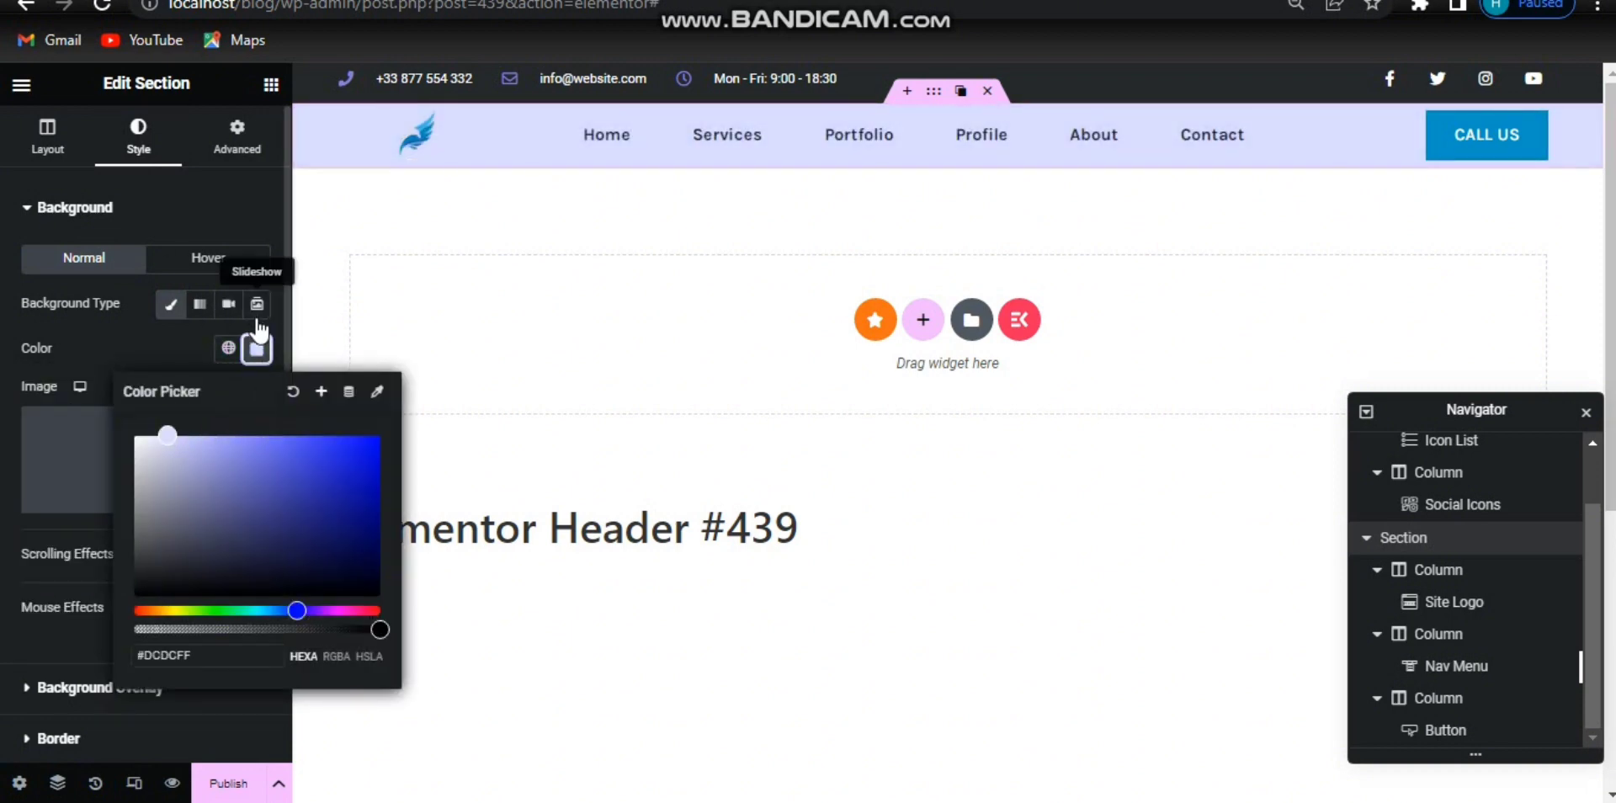
{"action": "left_click", "coordinate": [202, 260]}
{"action": "left_click", "coordinate": [207, 260]}
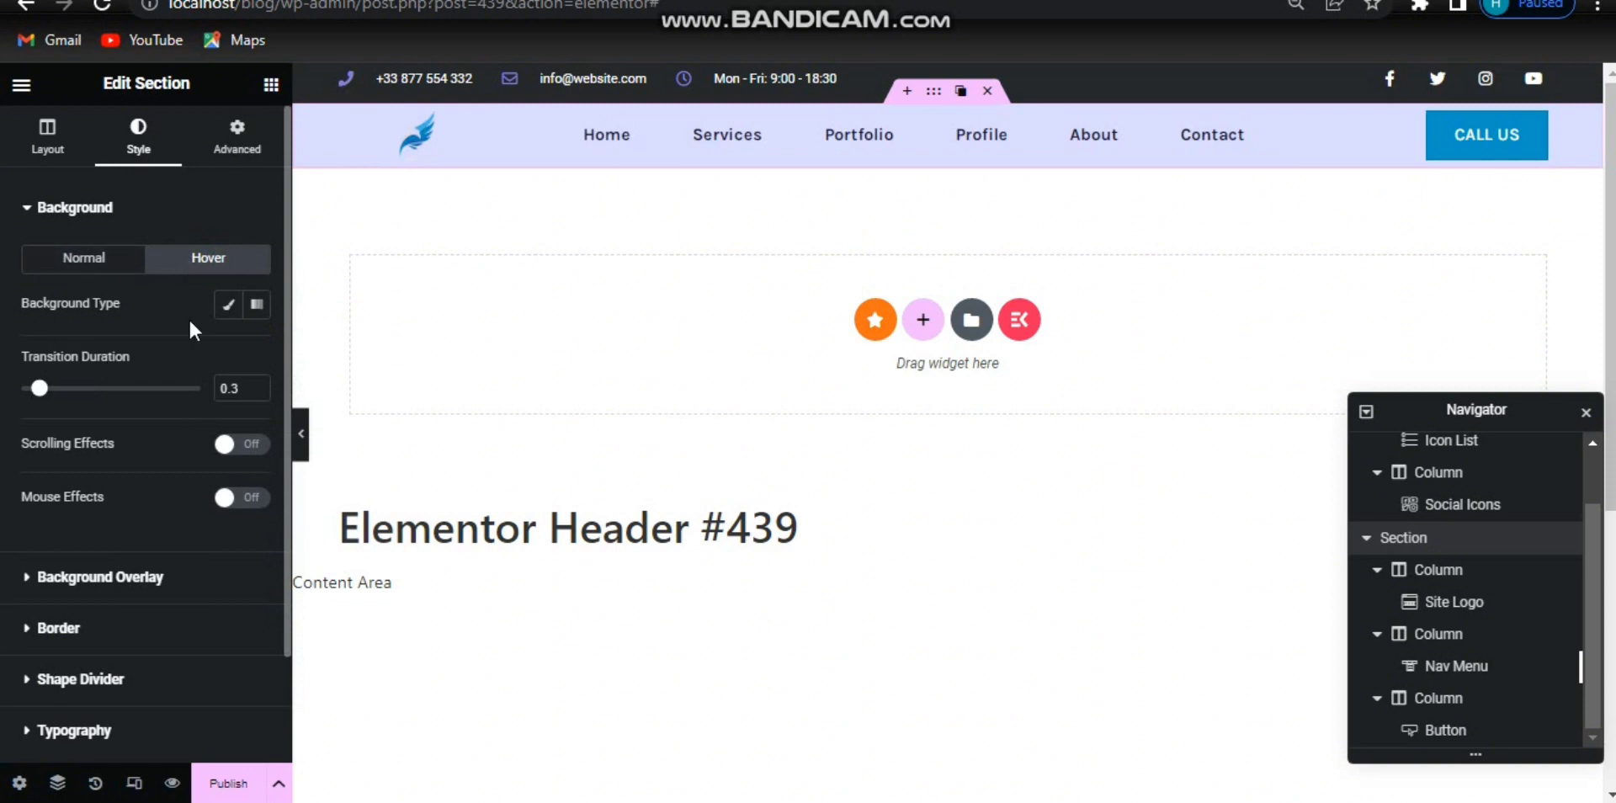
{"action": "left_click", "coordinate": [93, 267]}
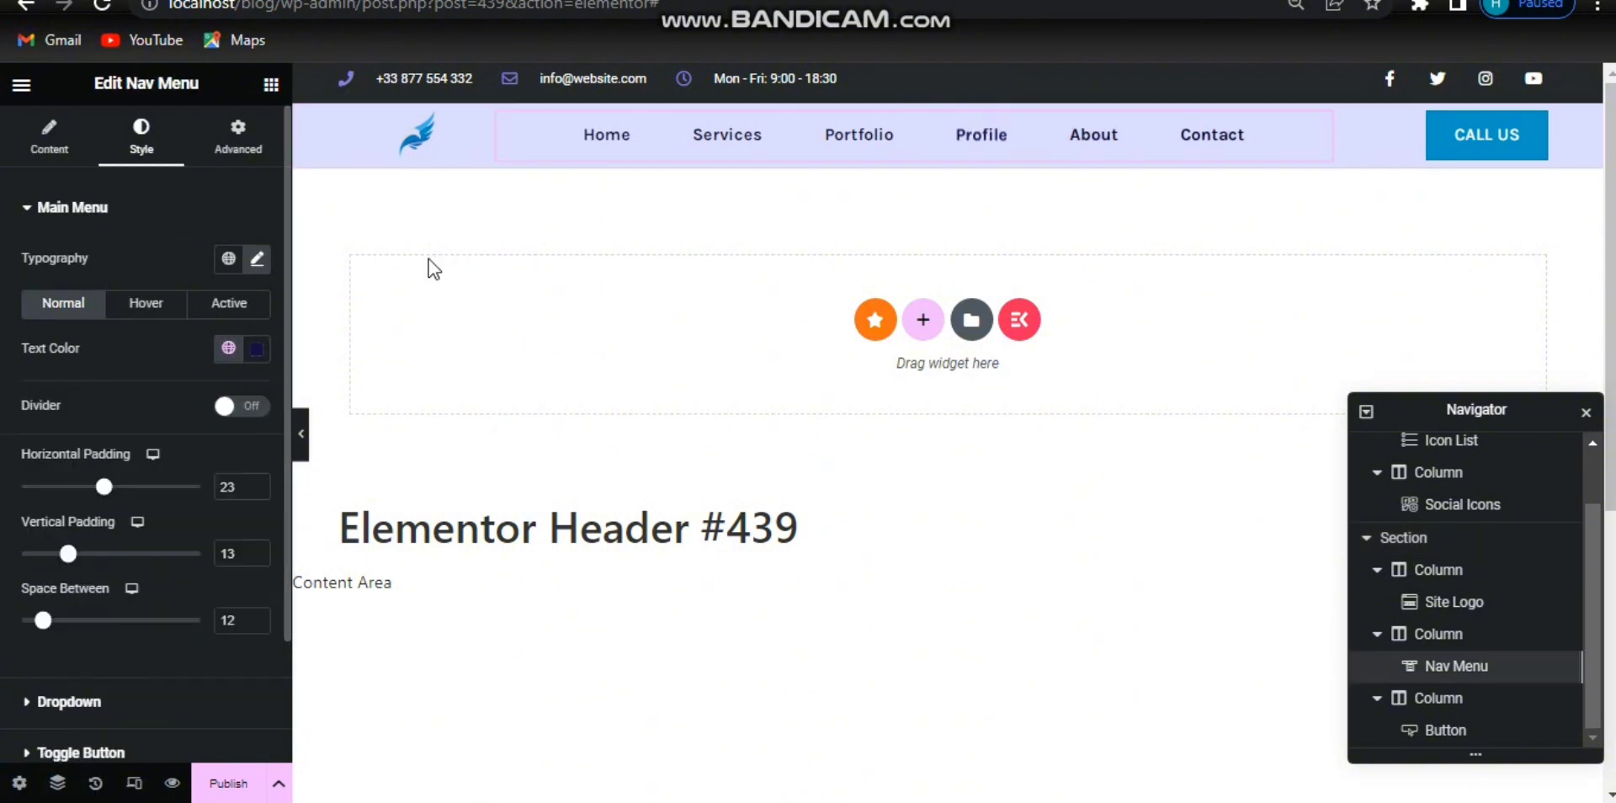
Set the navigation menu's hover text color to #8283FC.
{"action": "left_click", "coordinate": [146, 314]}
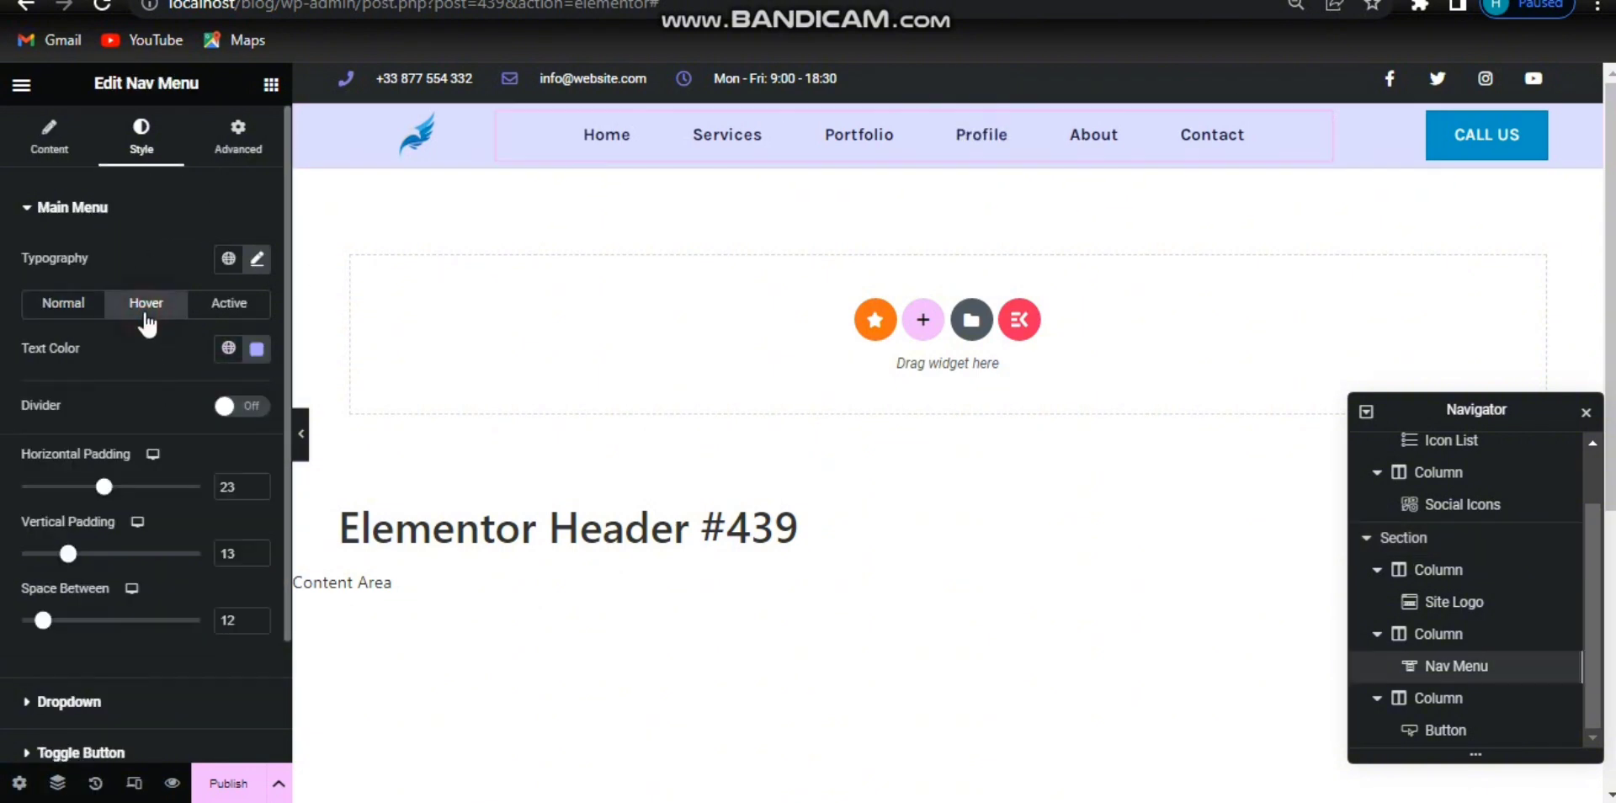
{"action": "left_click", "coordinate": [255, 351]}
{"action": "left_click_drag", "start_coordinate": [222, 434], "coordinate": [253, 437]}
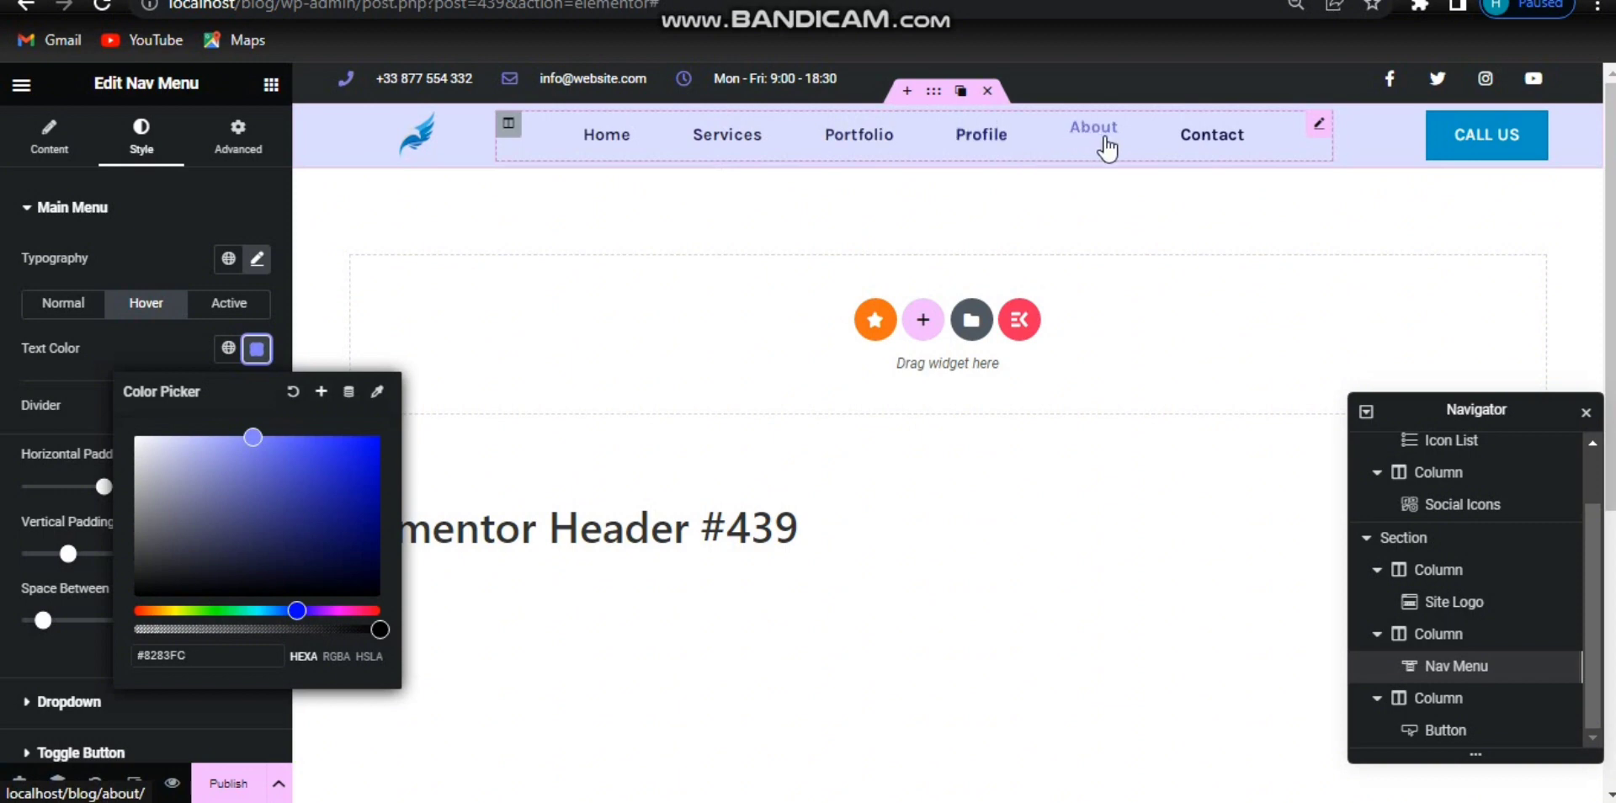
{"action": "left_click", "coordinate": [257, 348]}
Set the navigation menu's font size to 18 px.
{"action": "left_click", "coordinate": [257, 263]}
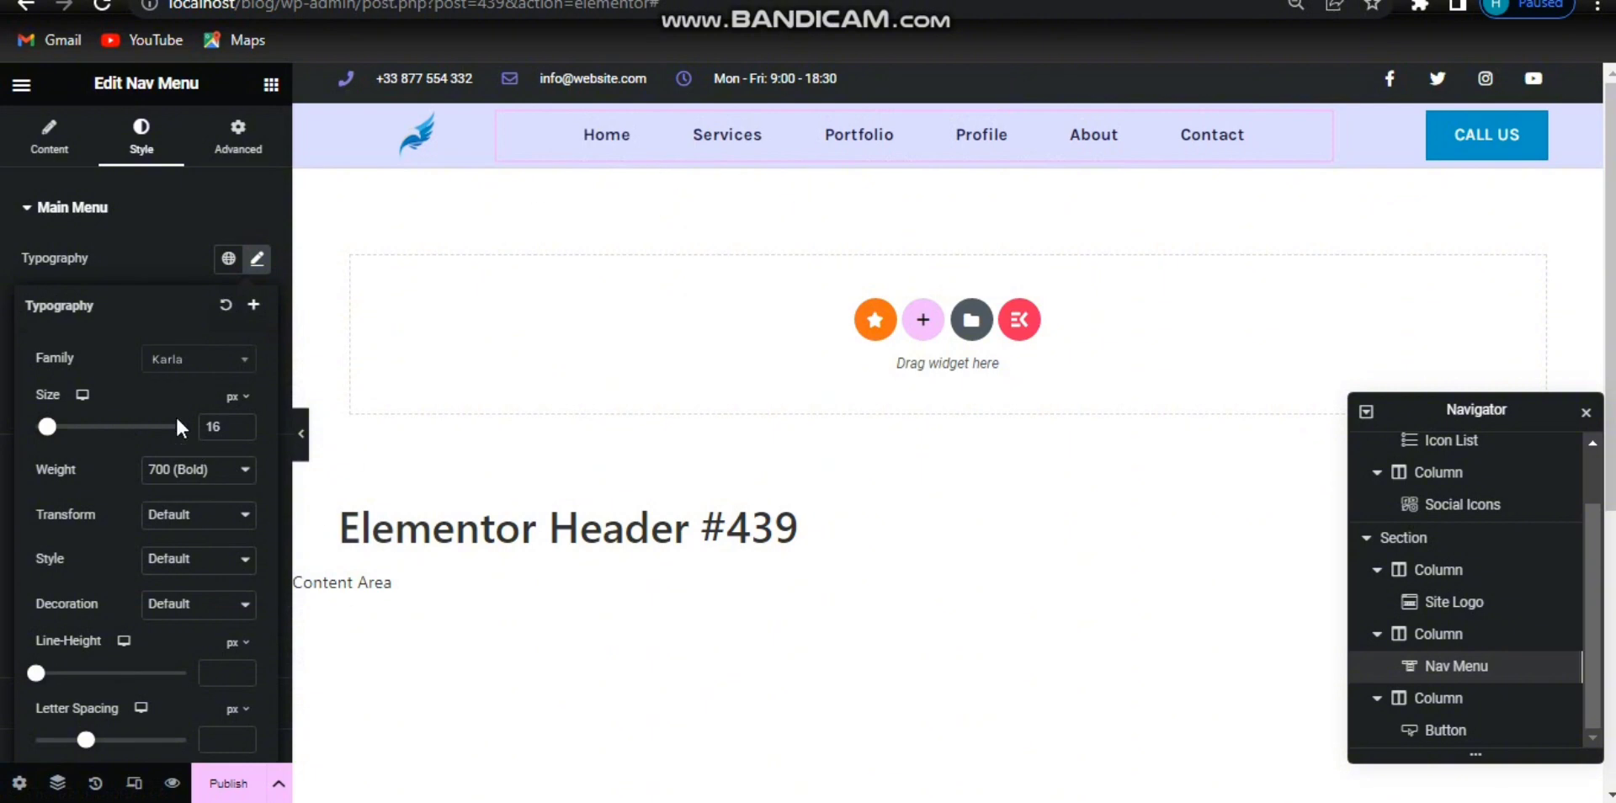
{"action": "left_click", "coordinate": [231, 427]}
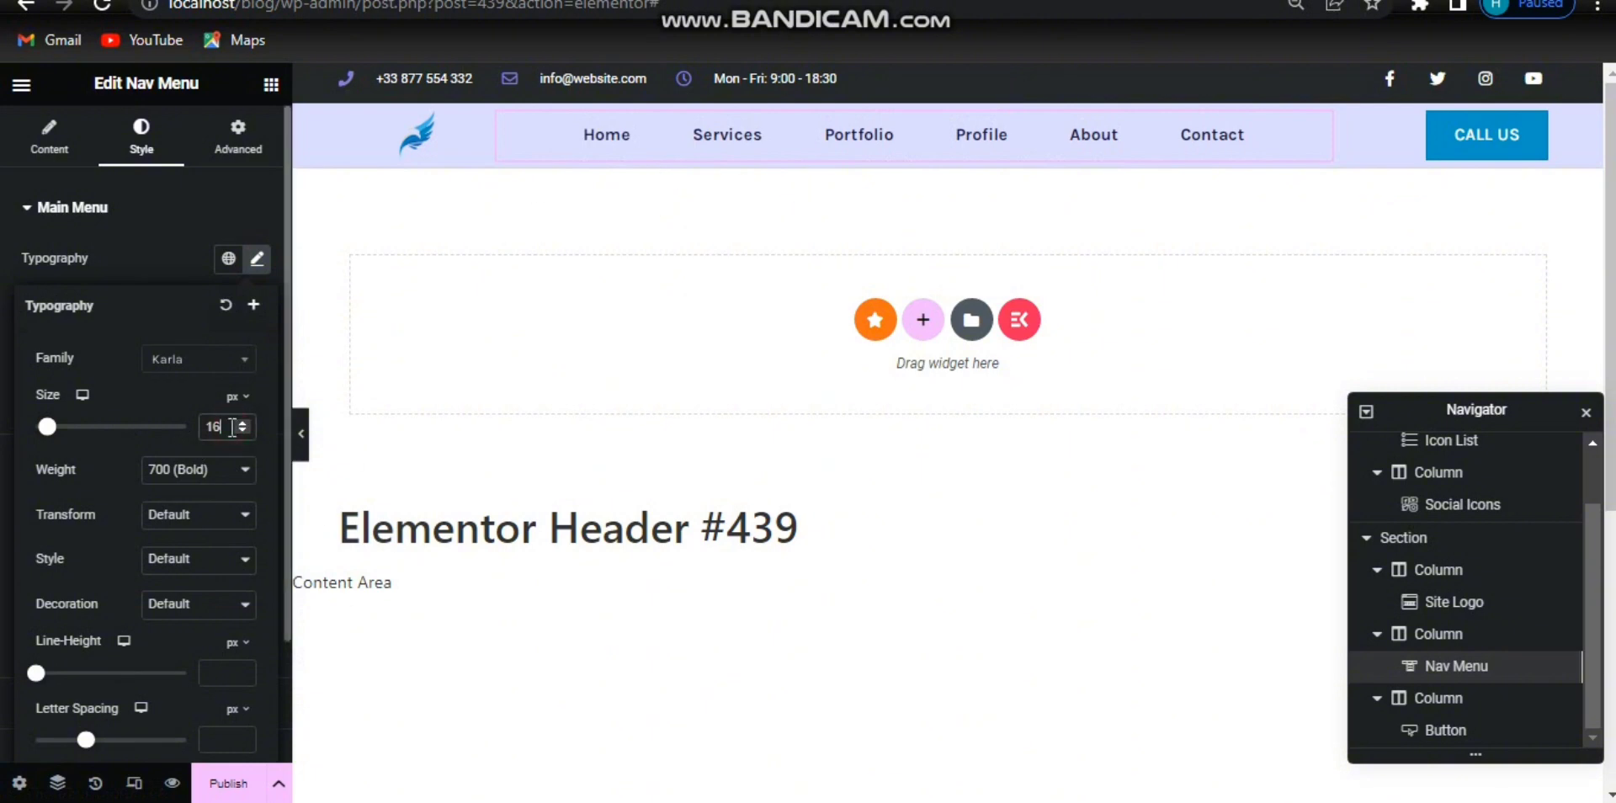
{"action": "key", "text": "Up"}
{"action": "key", "text": "Up"}
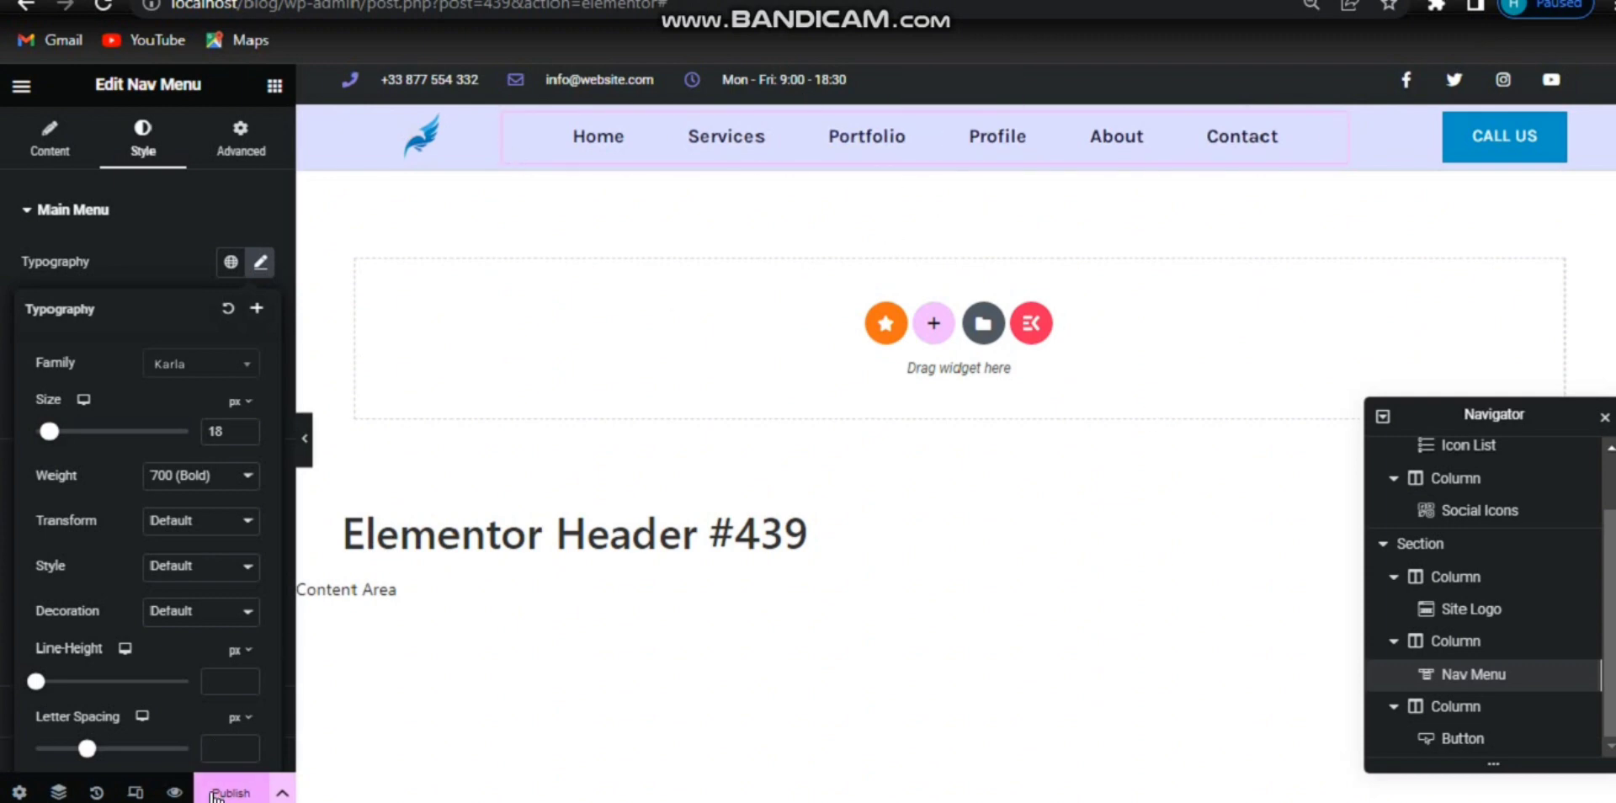
Start publishing the header template and add an Include display condition for the Entire Site.
{"action": "left_click", "coordinate": [212, 795]}
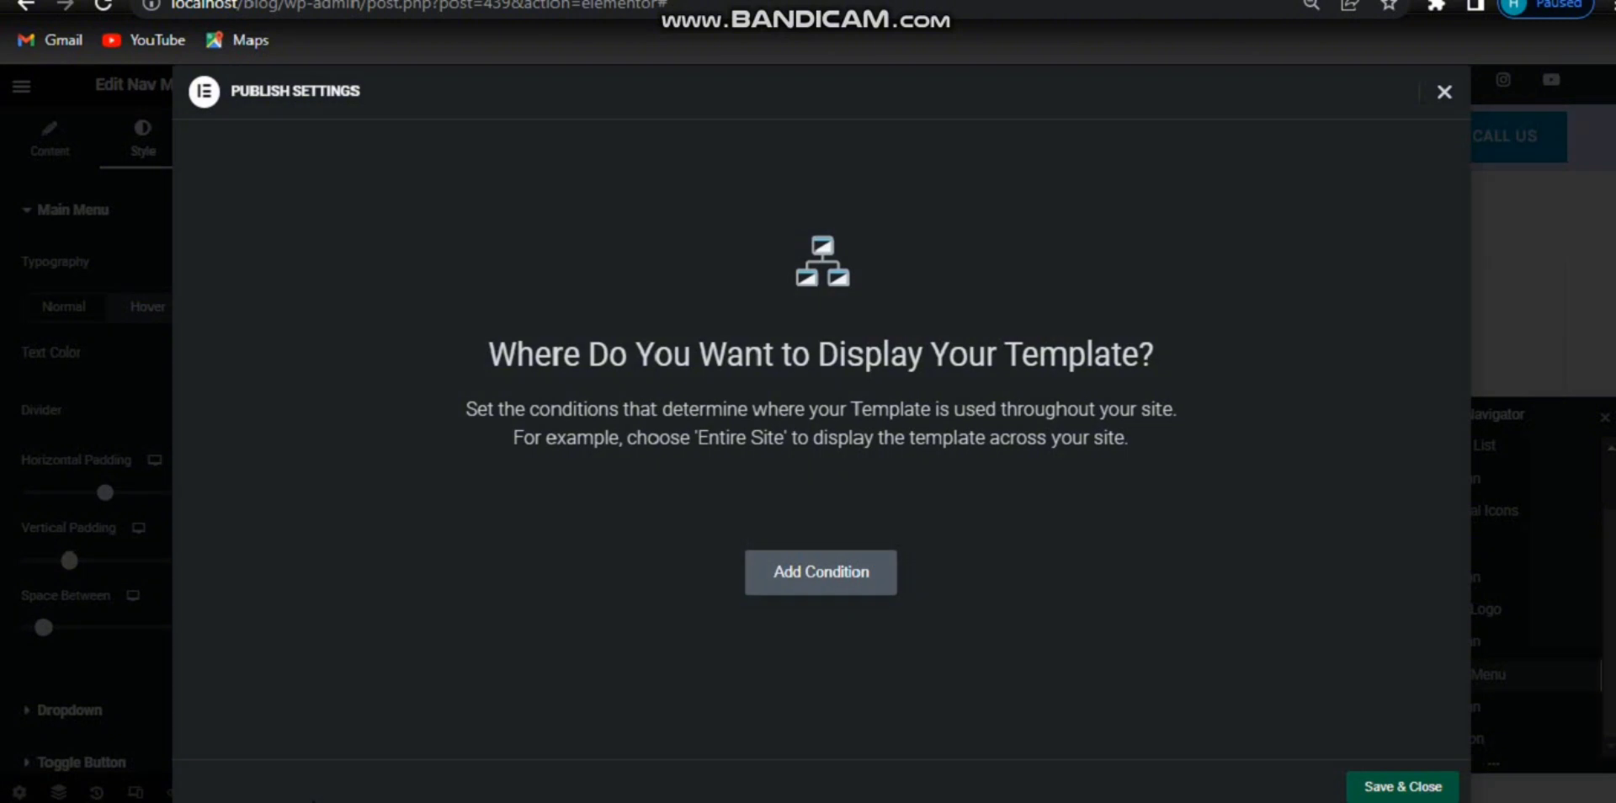
{"action": "left_click", "coordinate": [871, 576]}
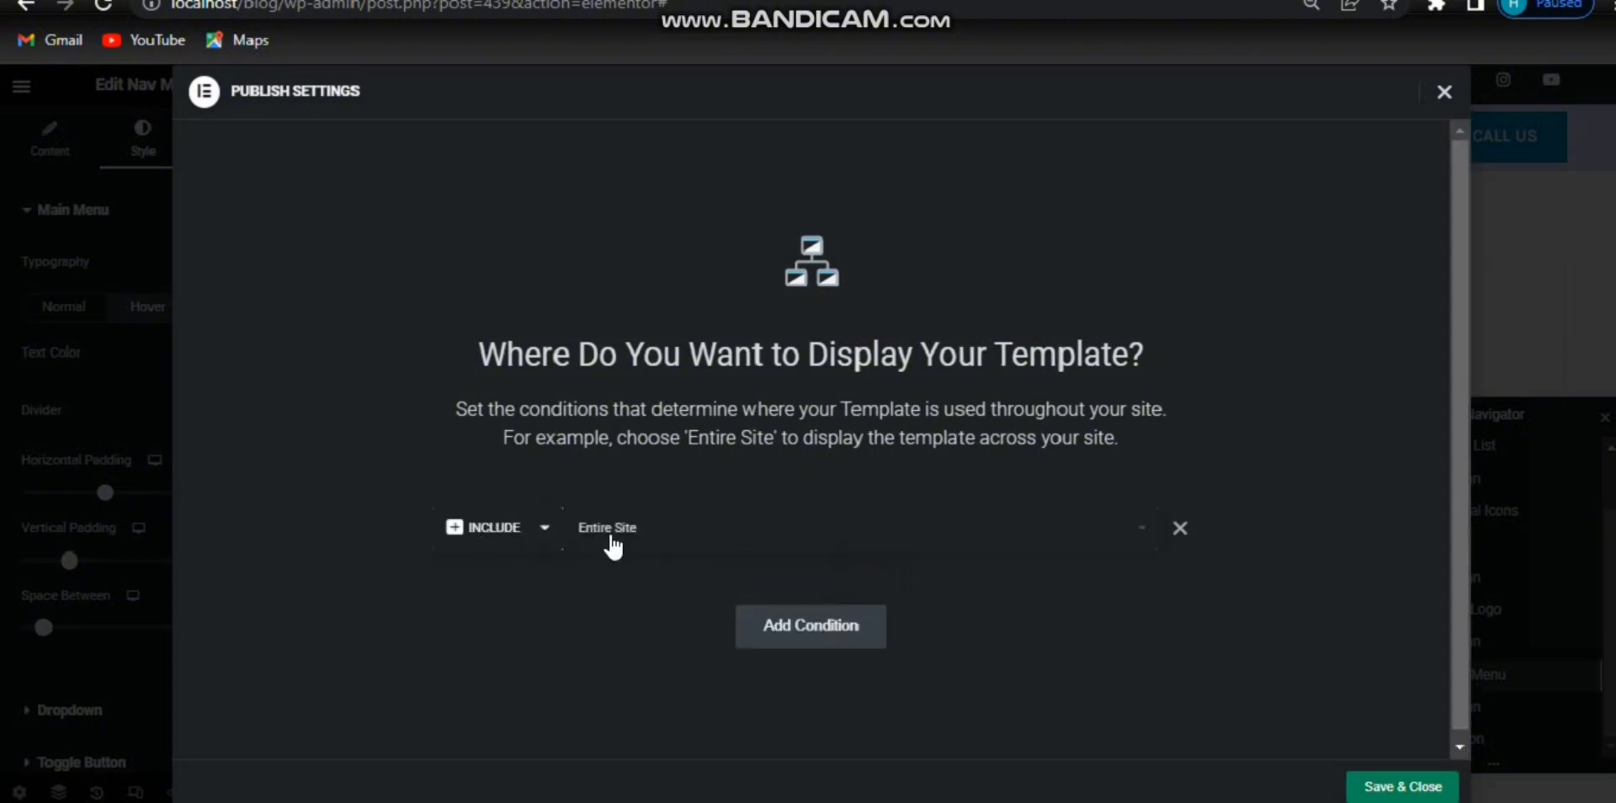
{"action": "left_click", "coordinate": [663, 544]}
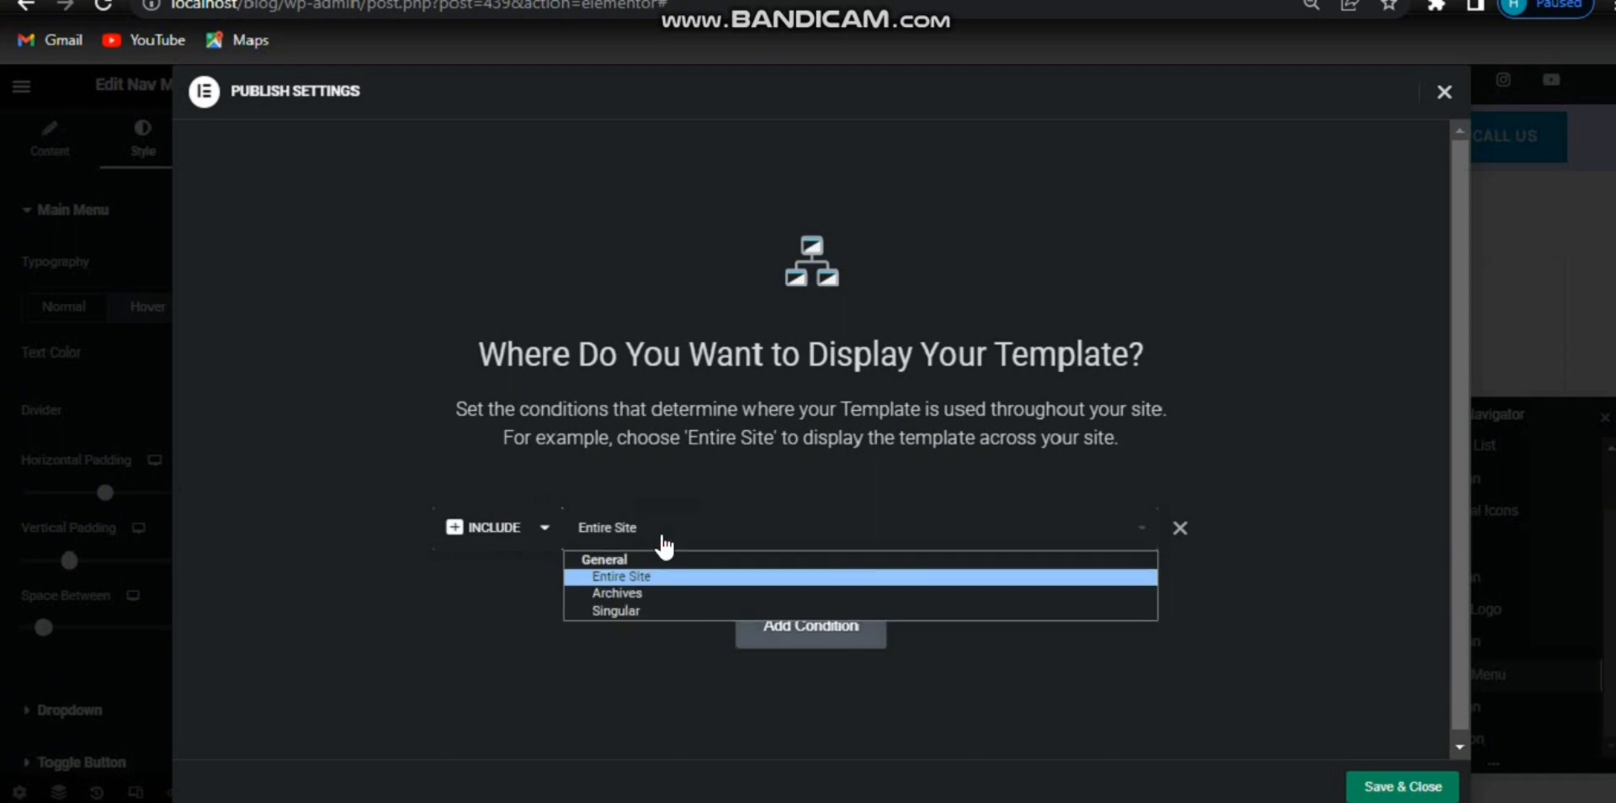
{"action": "left_click", "coordinate": [664, 544]}
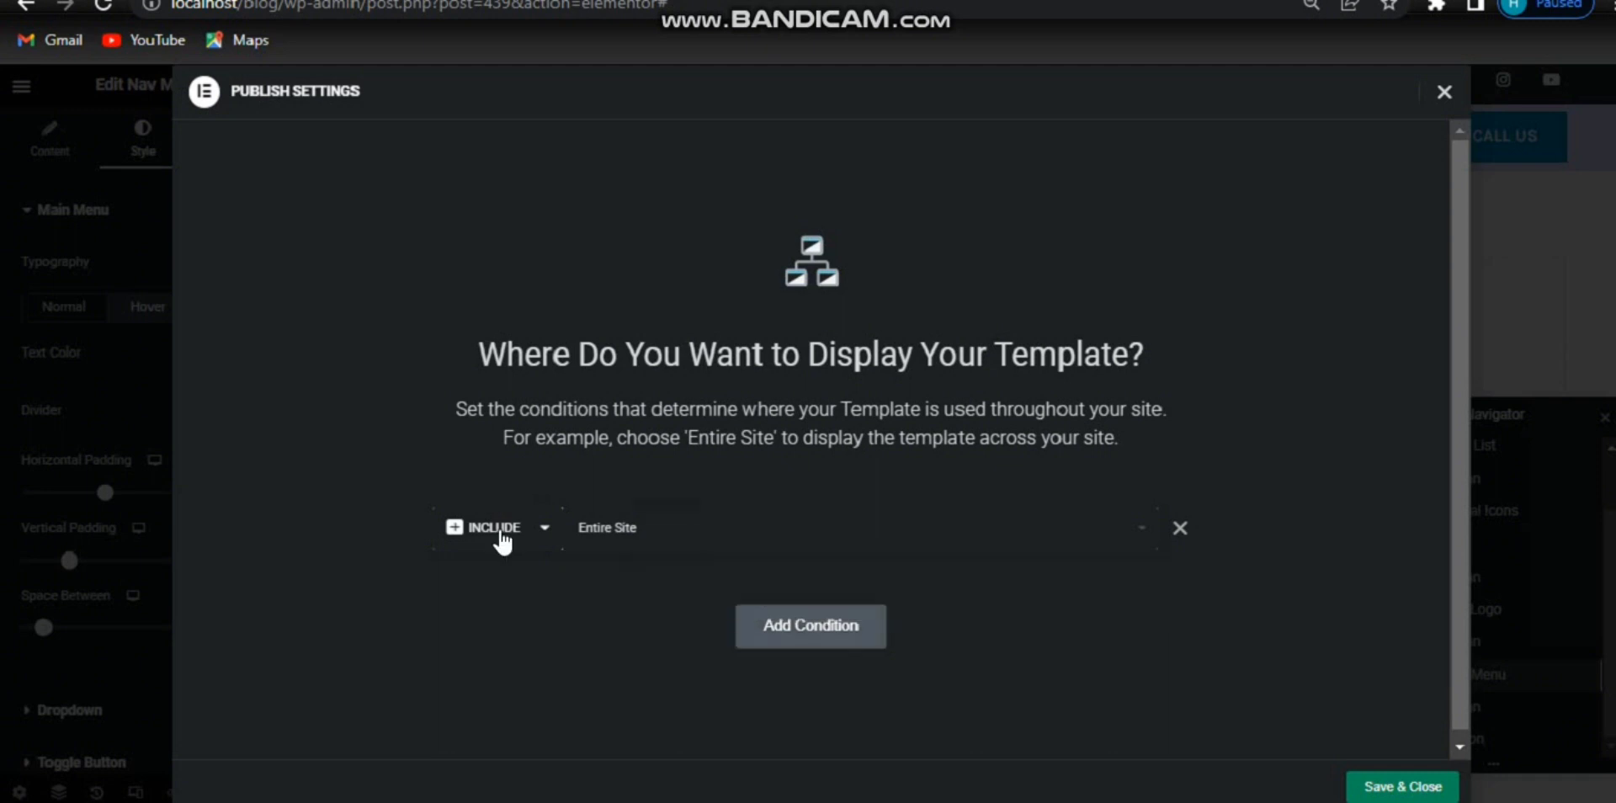
Try limiting the display condition to Singular, Front Page, and remove that condition.
{"action": "left_click", "coordinate": [683, 551]}
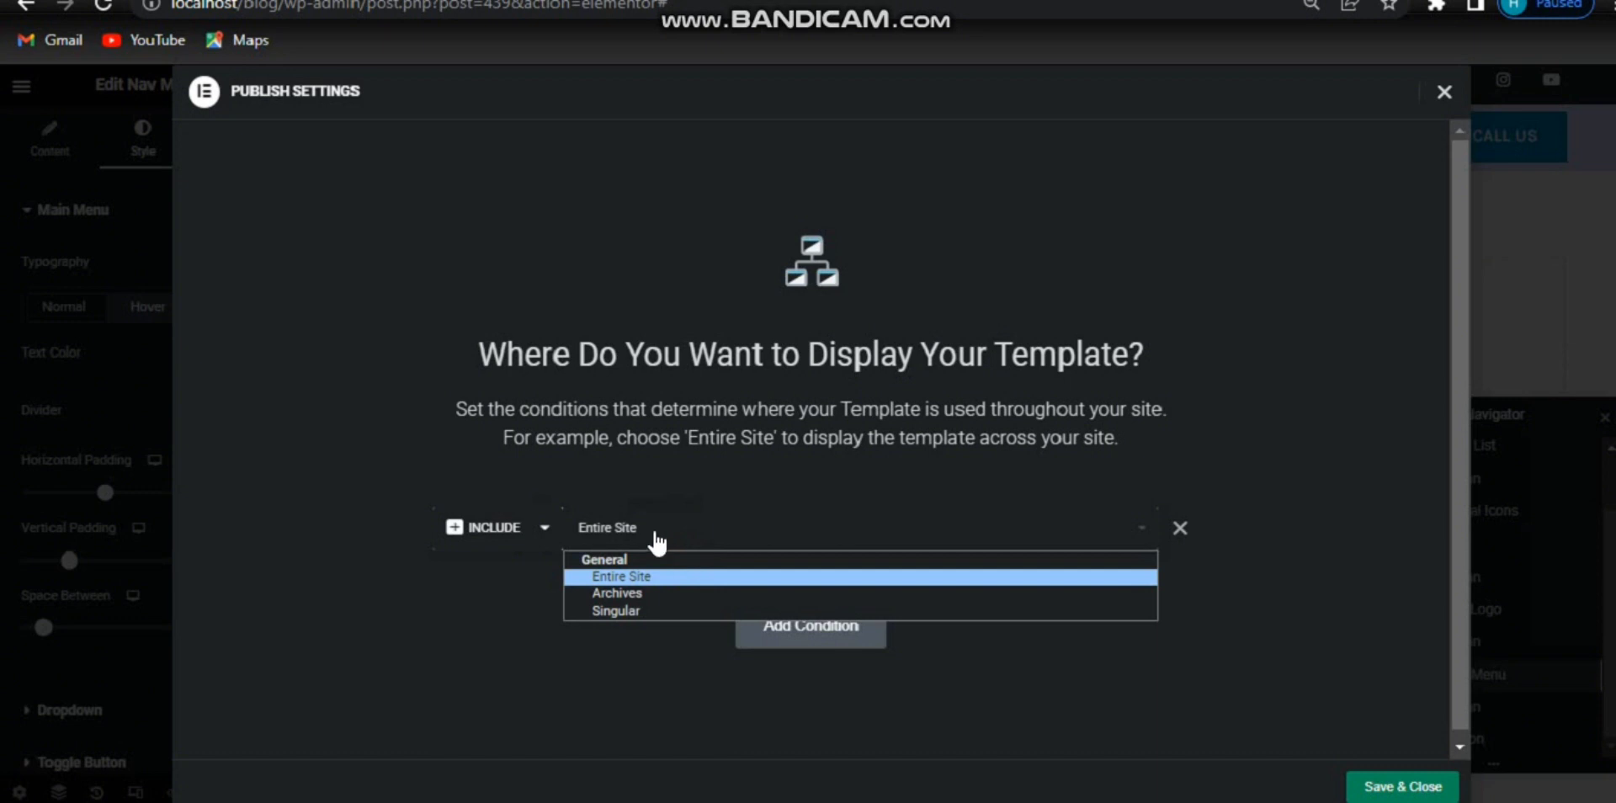
{"action": "left_click", "coordinate": [637, 610]}
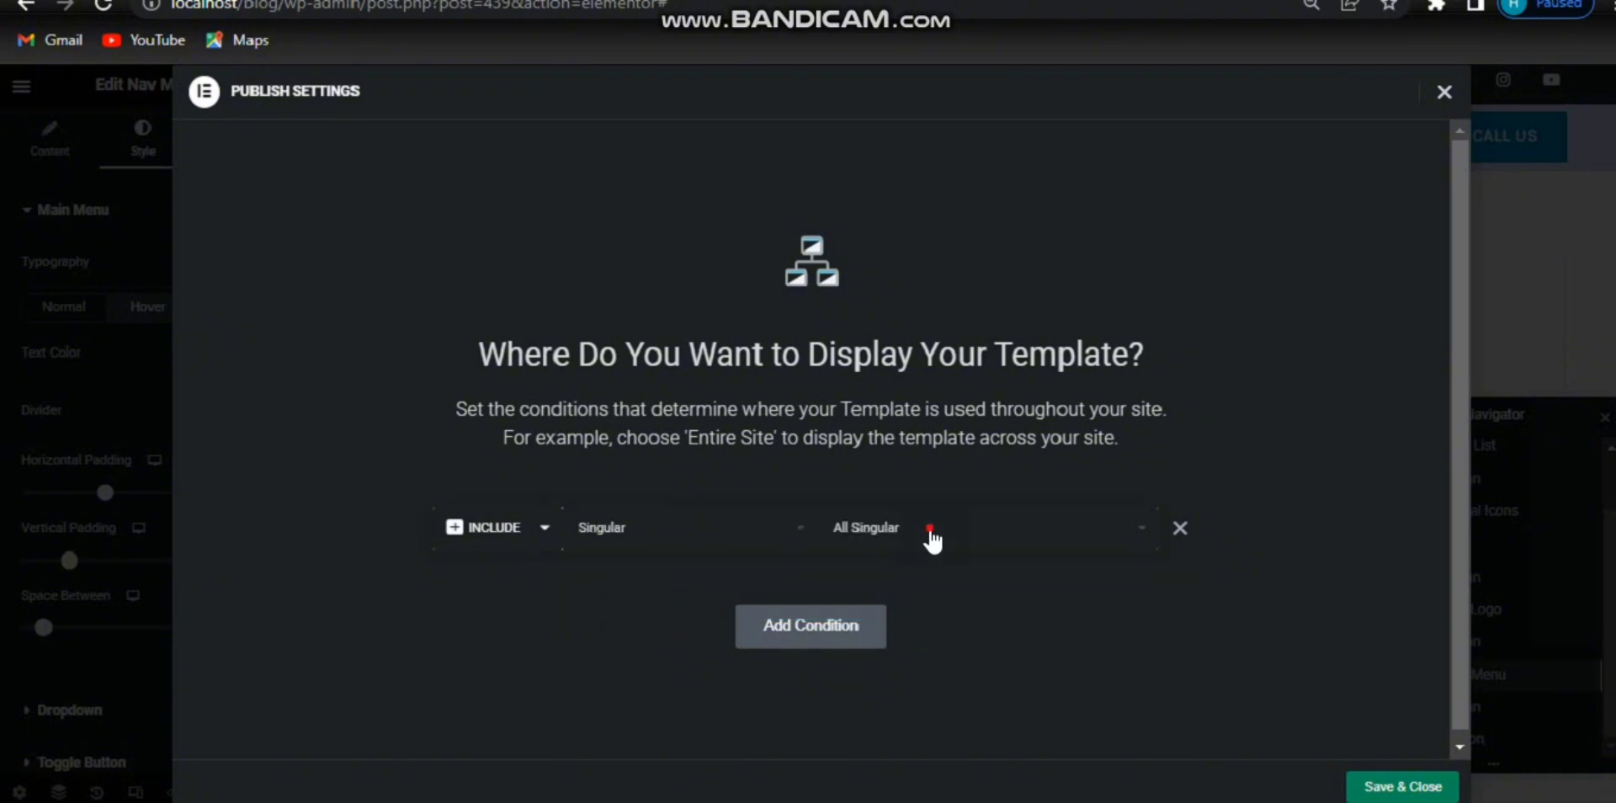
{"action": "left_click", "coordinate": [931, 532]}
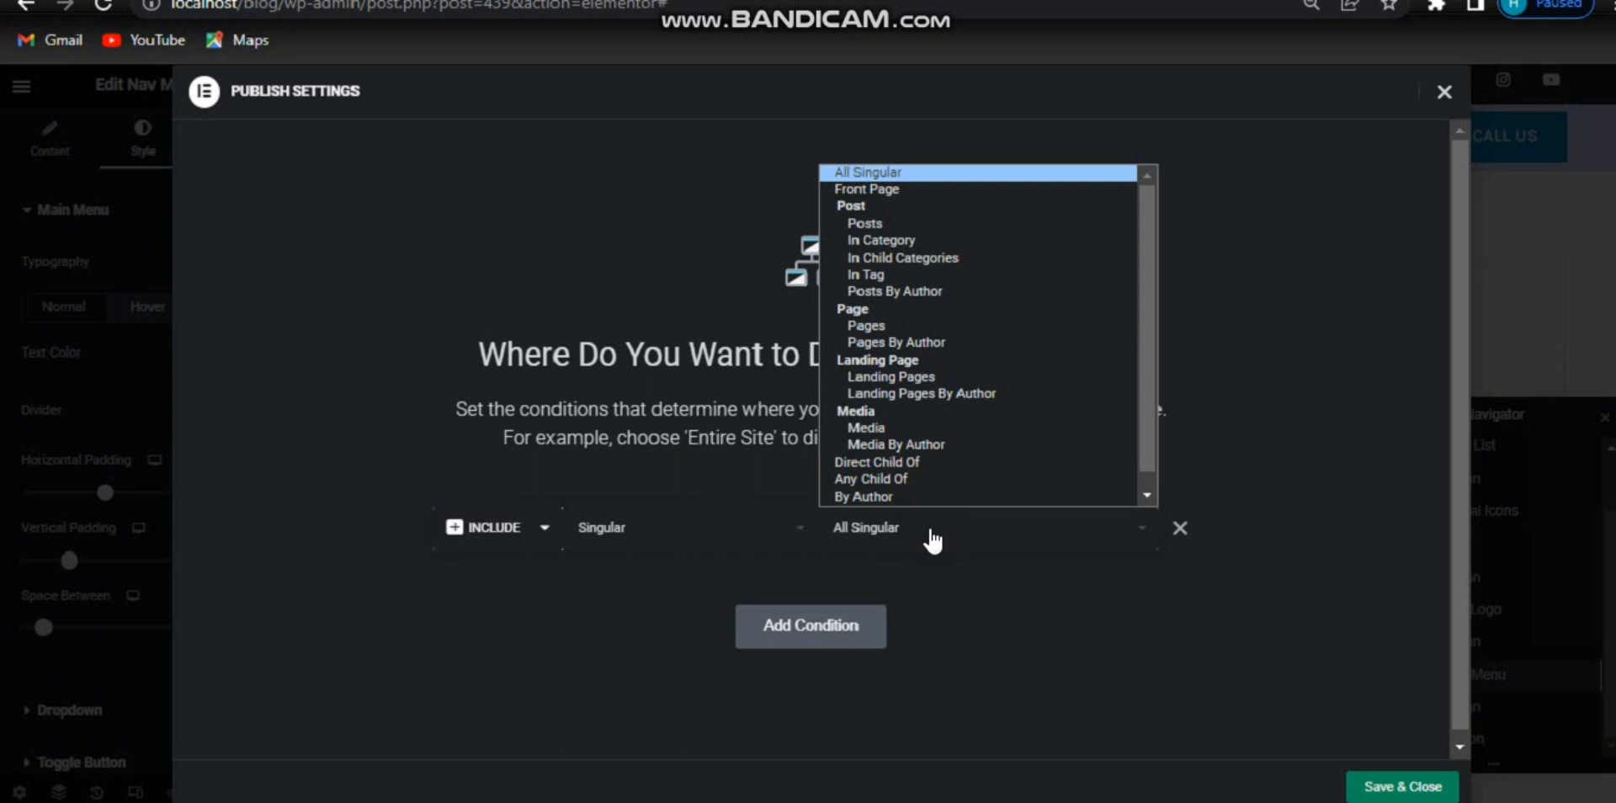
{"action": "left_click", "coordinate": [865, 189]}
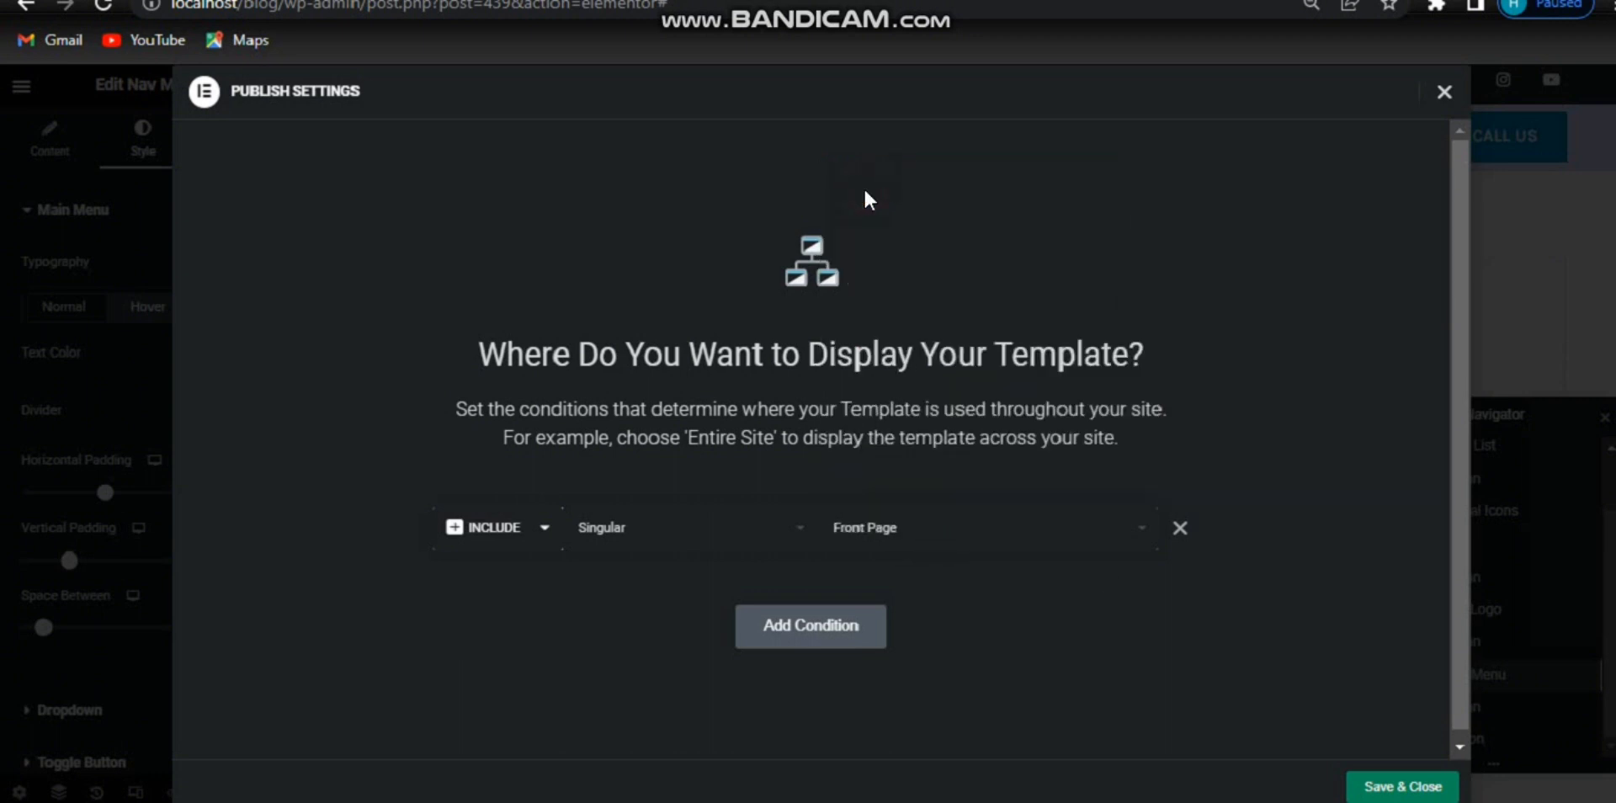
{"action": "left_click", "coordinate": [1180, 528]}
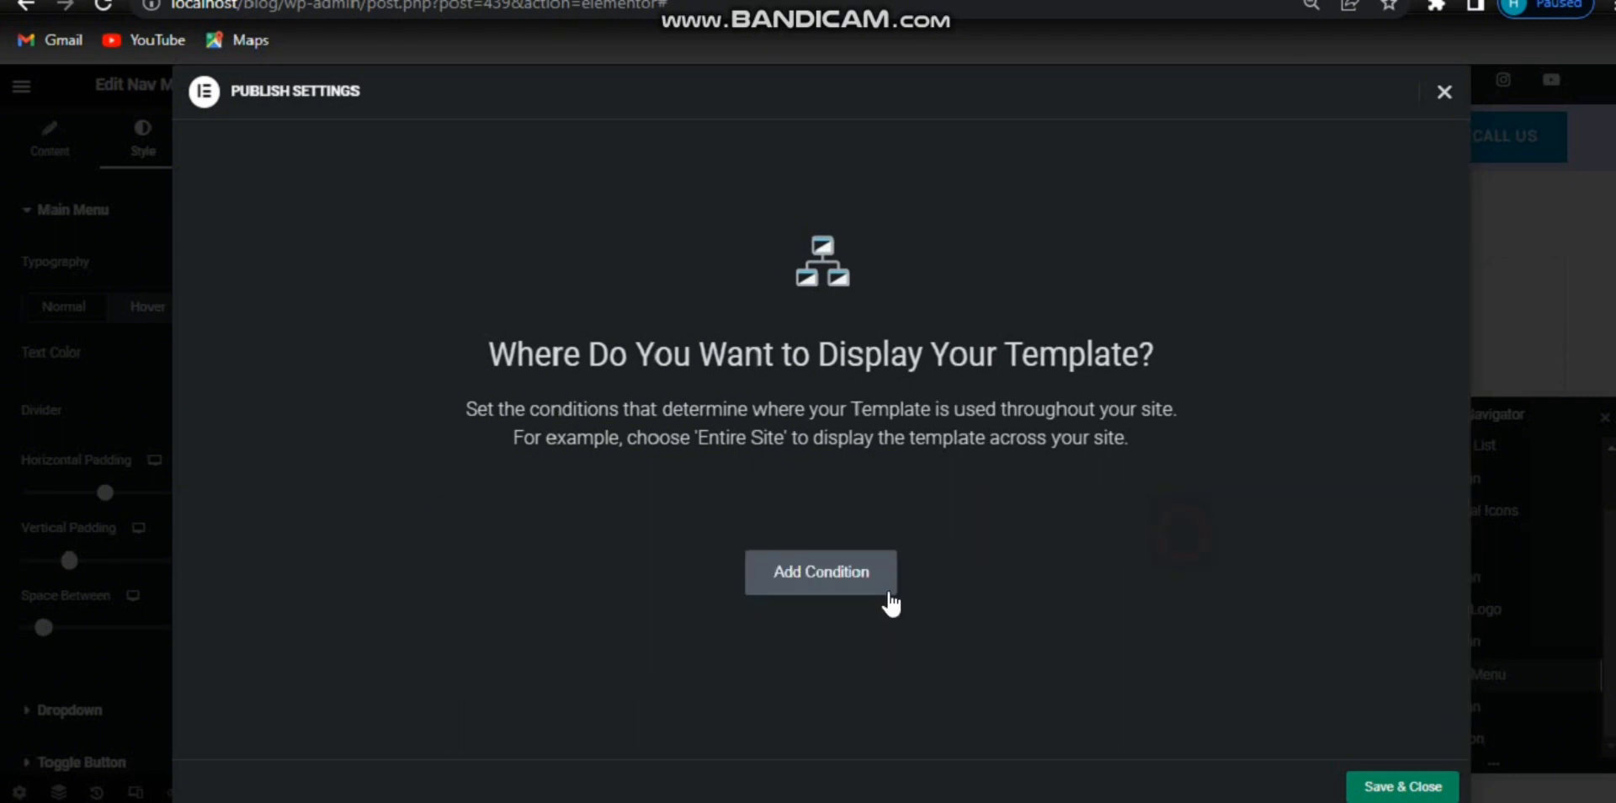
Publish the header with a new Include condition for the Entire Site and preview the resulting page before returning to the editor.
{"action": "left_click", "coordinate": [819, 581]}
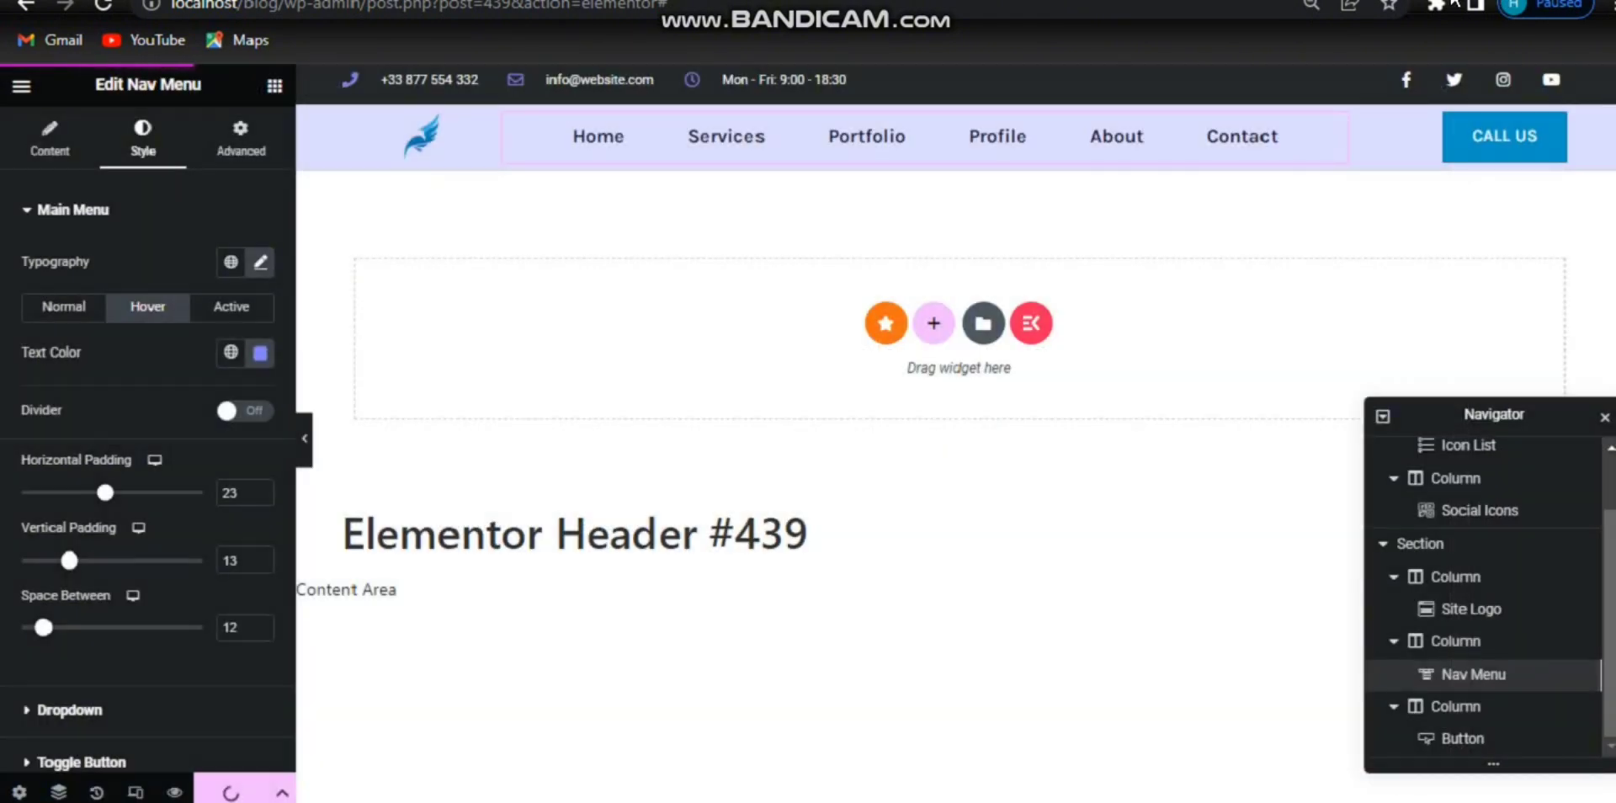
{"action": "left_click", "coordinate": [166, 785]}
{"action": "left_click", "coordinate": [186, 748]}
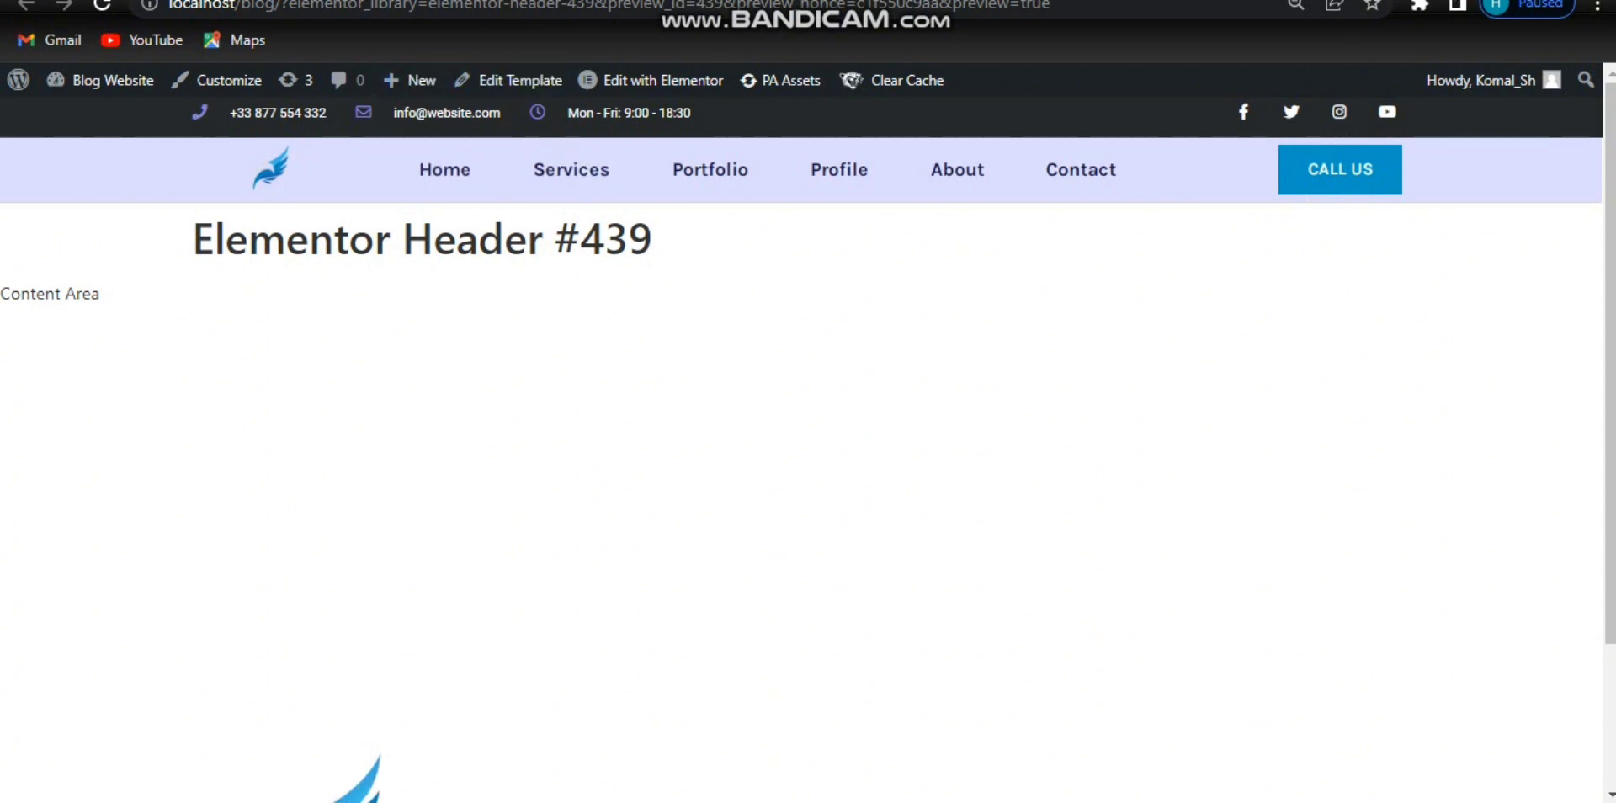
{"action": "key", "text": "ctrl+shift+Tab"}
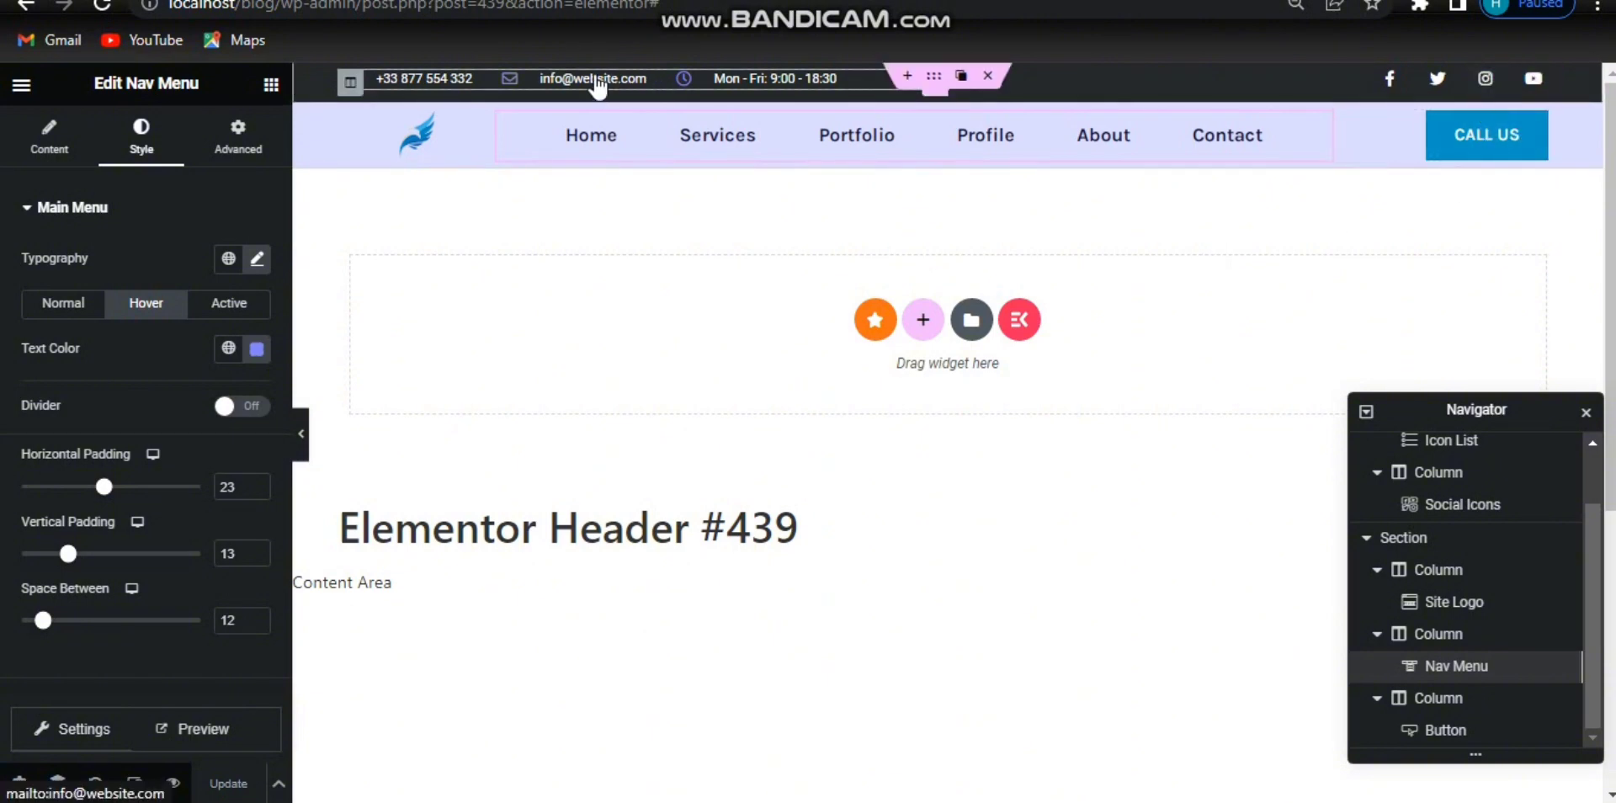
Turn on Stretch Section for the top bar section and preview the header at full page width.
{"action": "left_click", "coordinate": [639, 80]}
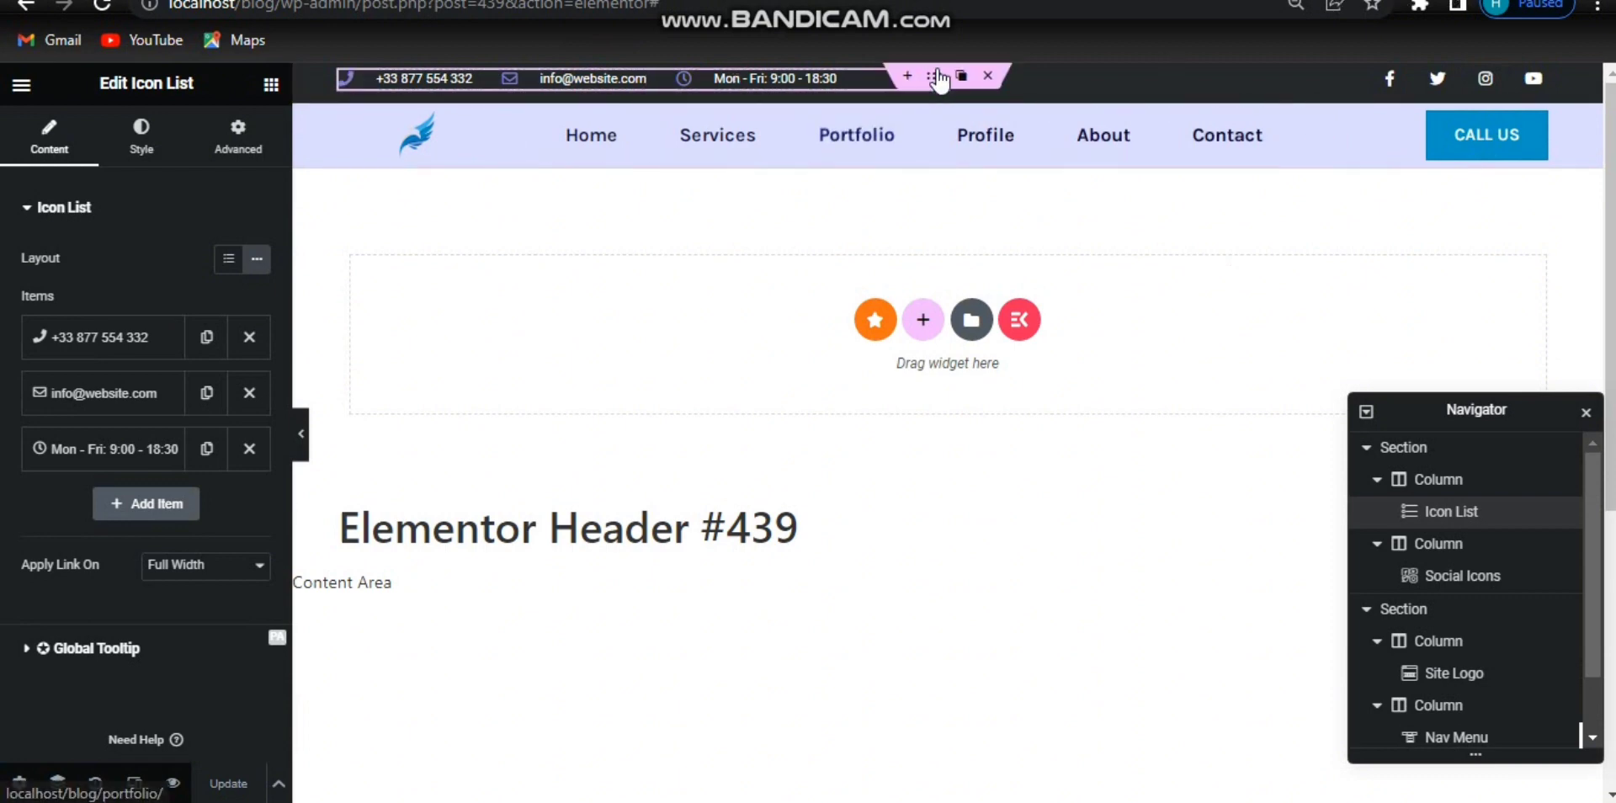
{"action": "left_click", "coordinate": [934, 78]}
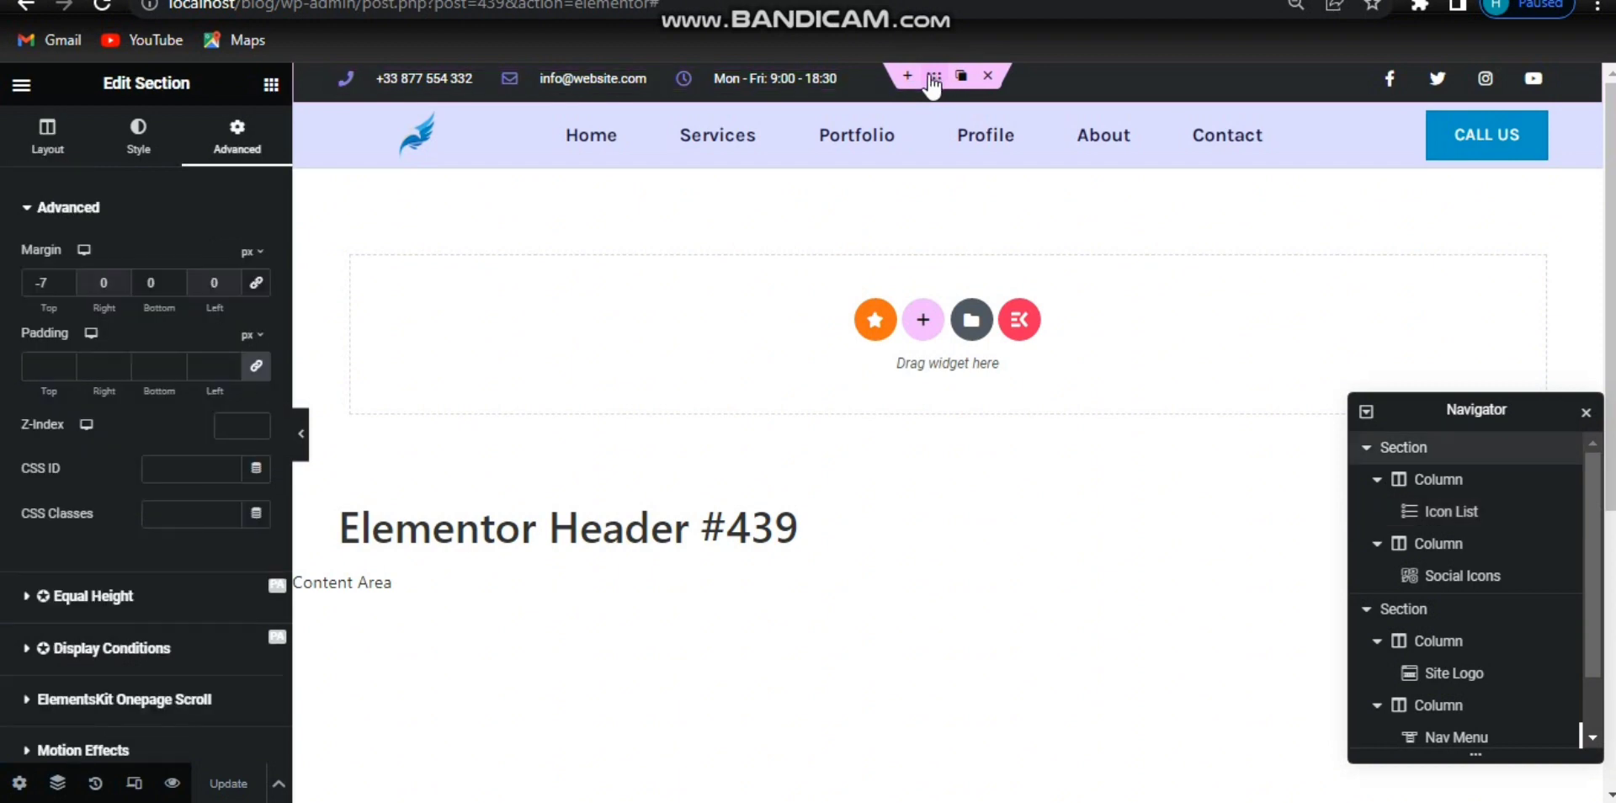
{"action": "left_click", "coordinate": [38, 139]}
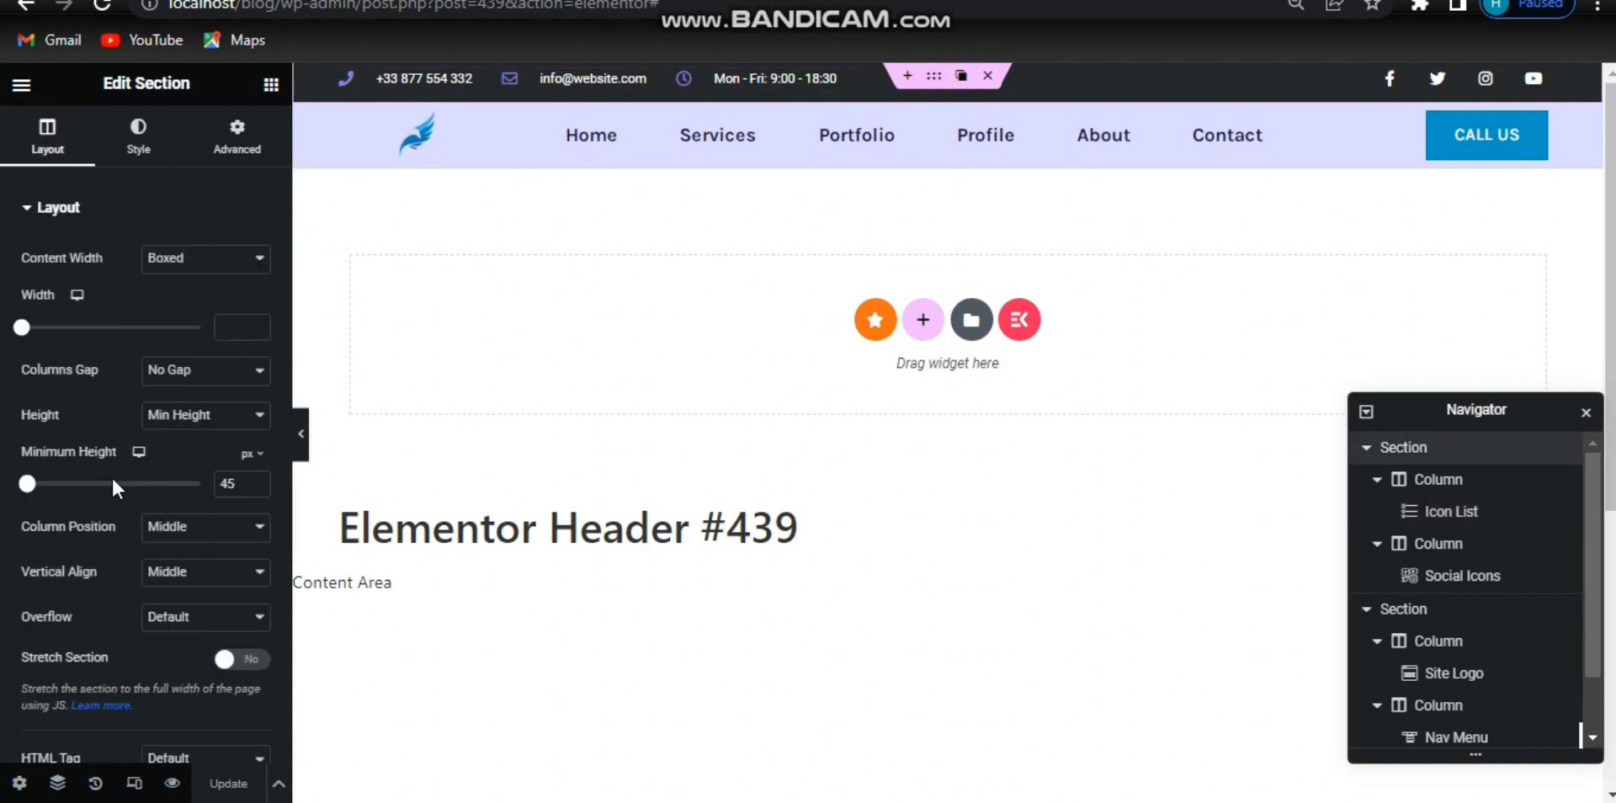
{"action": "left_click", "coordinate": [253, 659]}
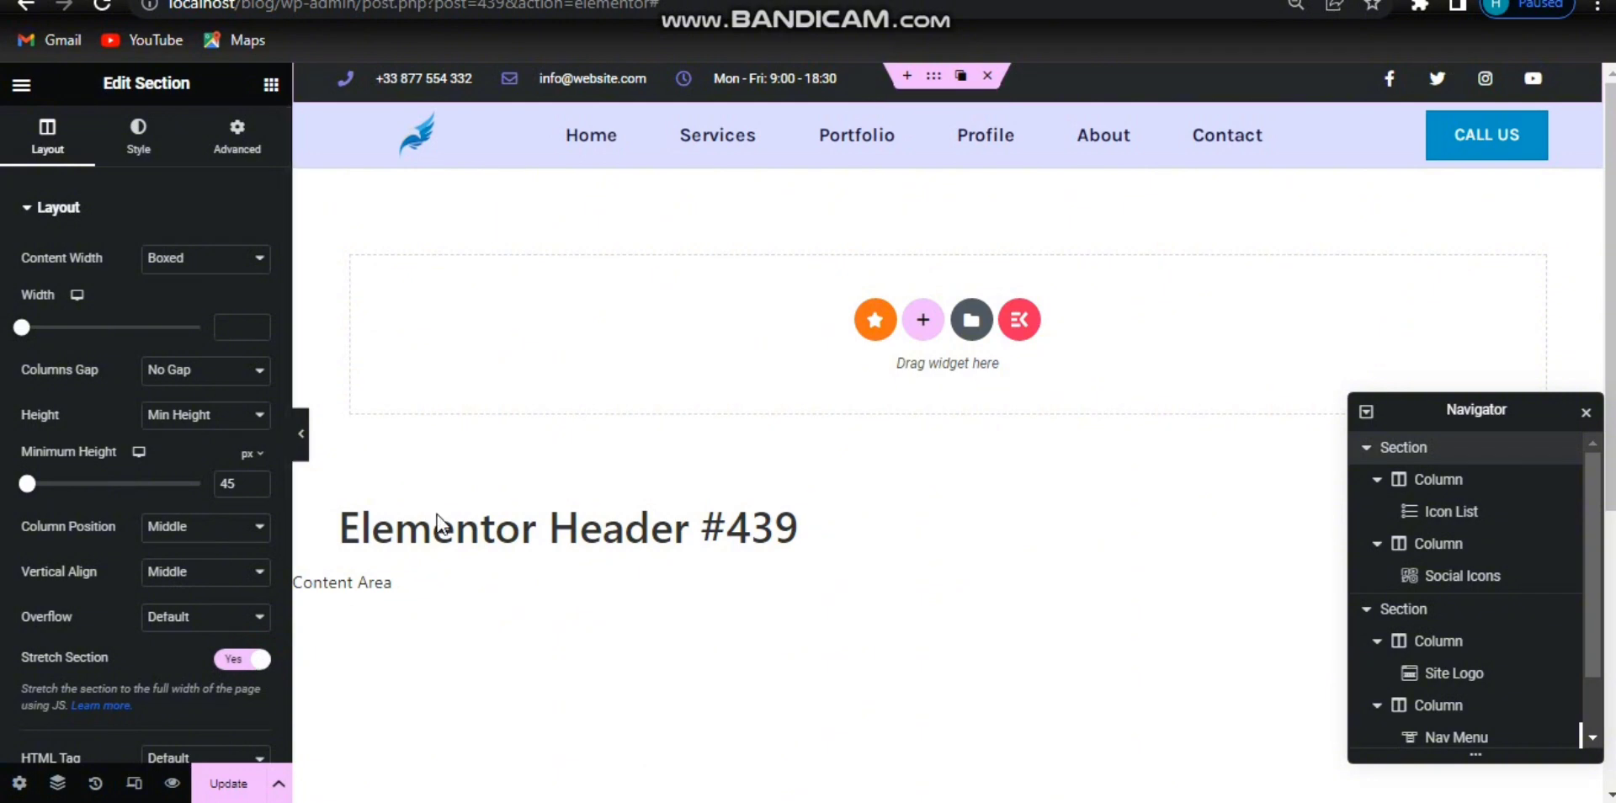
{"action": "left_click", "coordinate": [307, 441]}
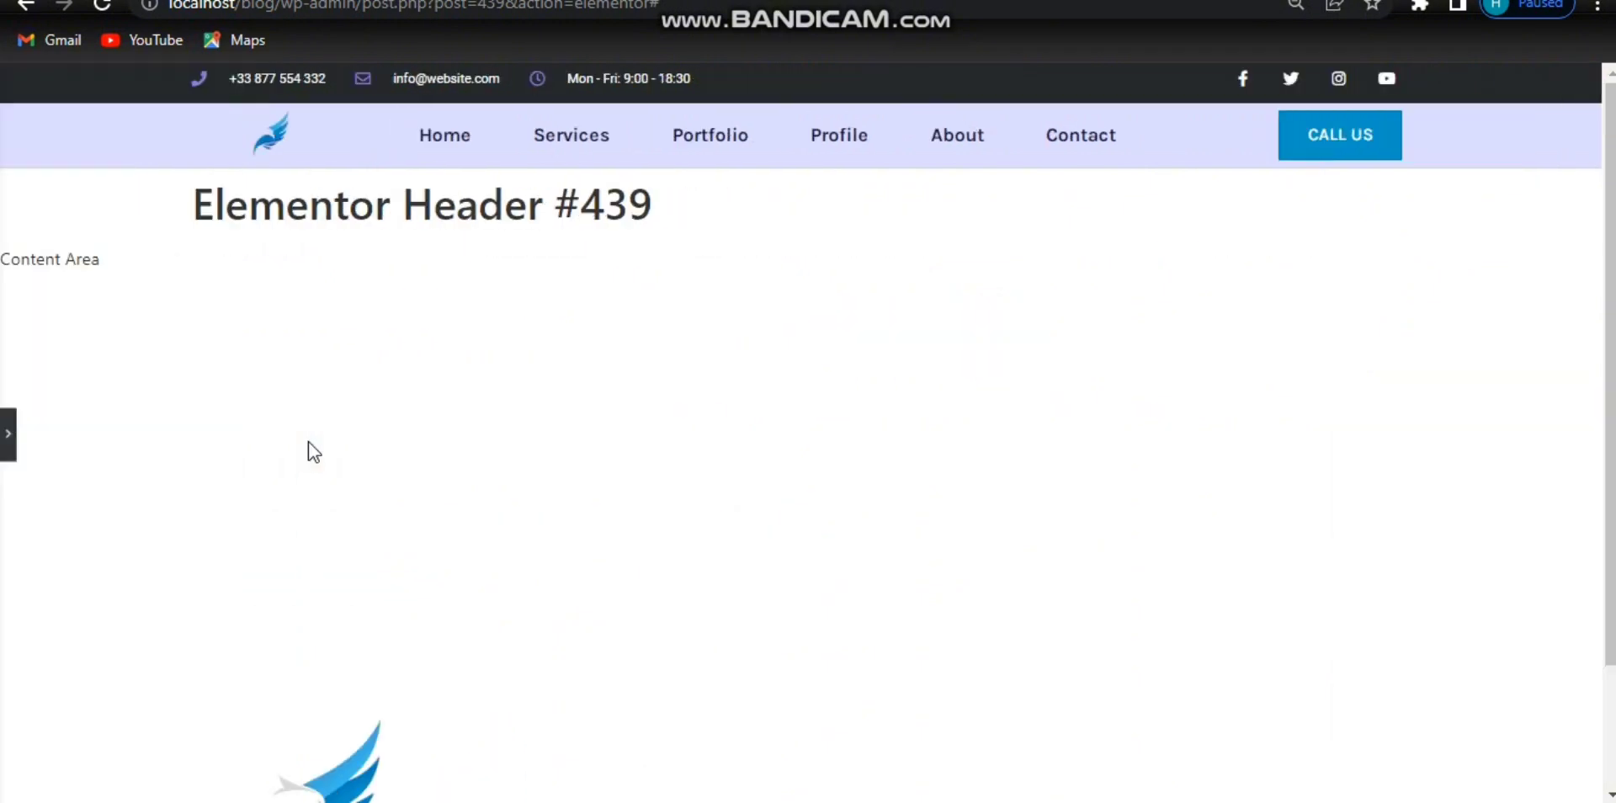
{"action": "left_click", "coordinate": [8, 436]}
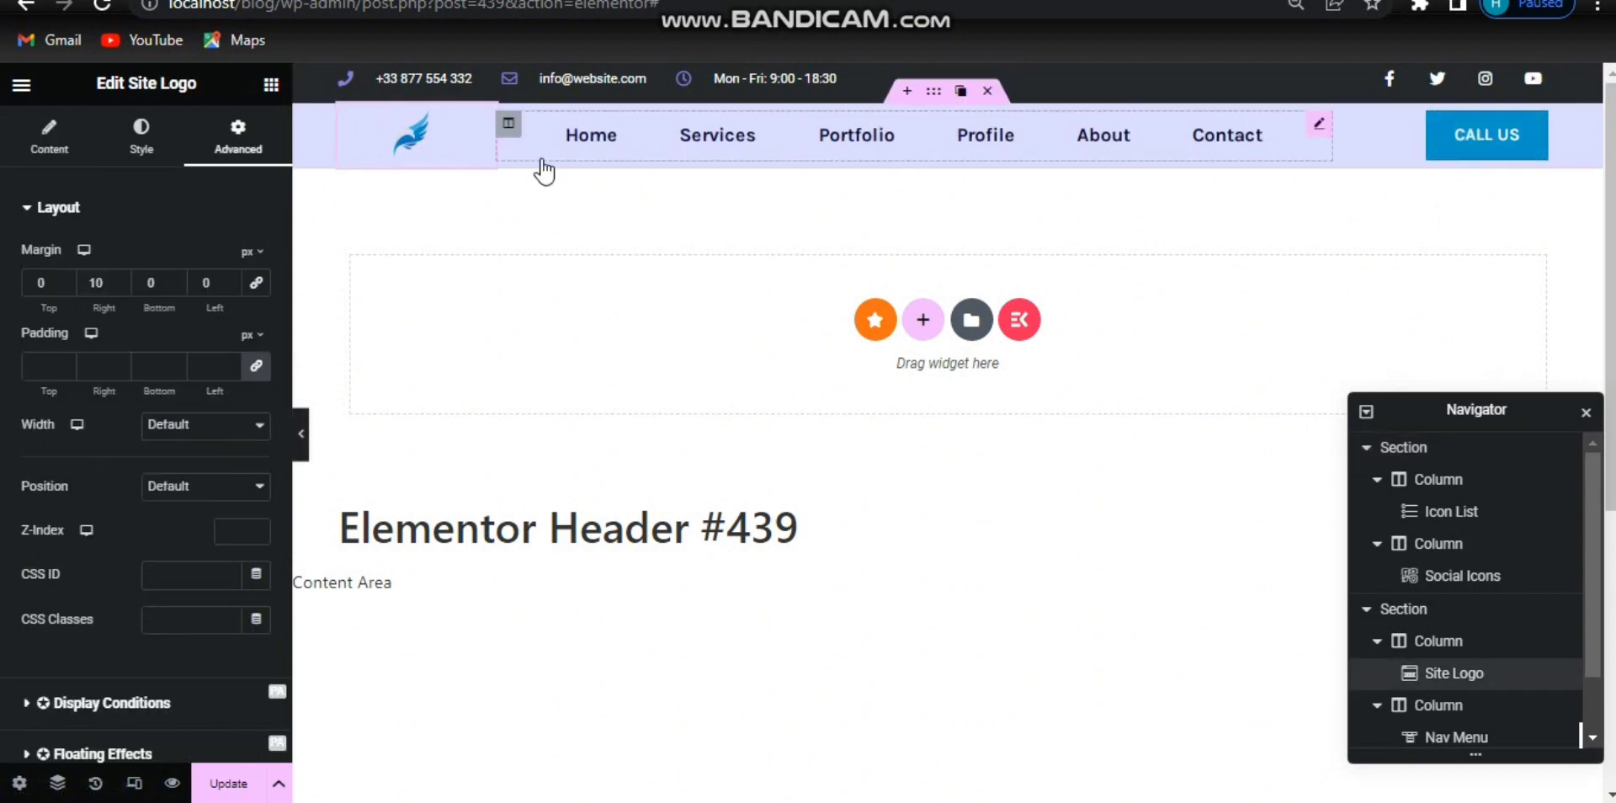
Set the Call Us button's right margin to -121 px.
{"action": "type", "text": "3"}
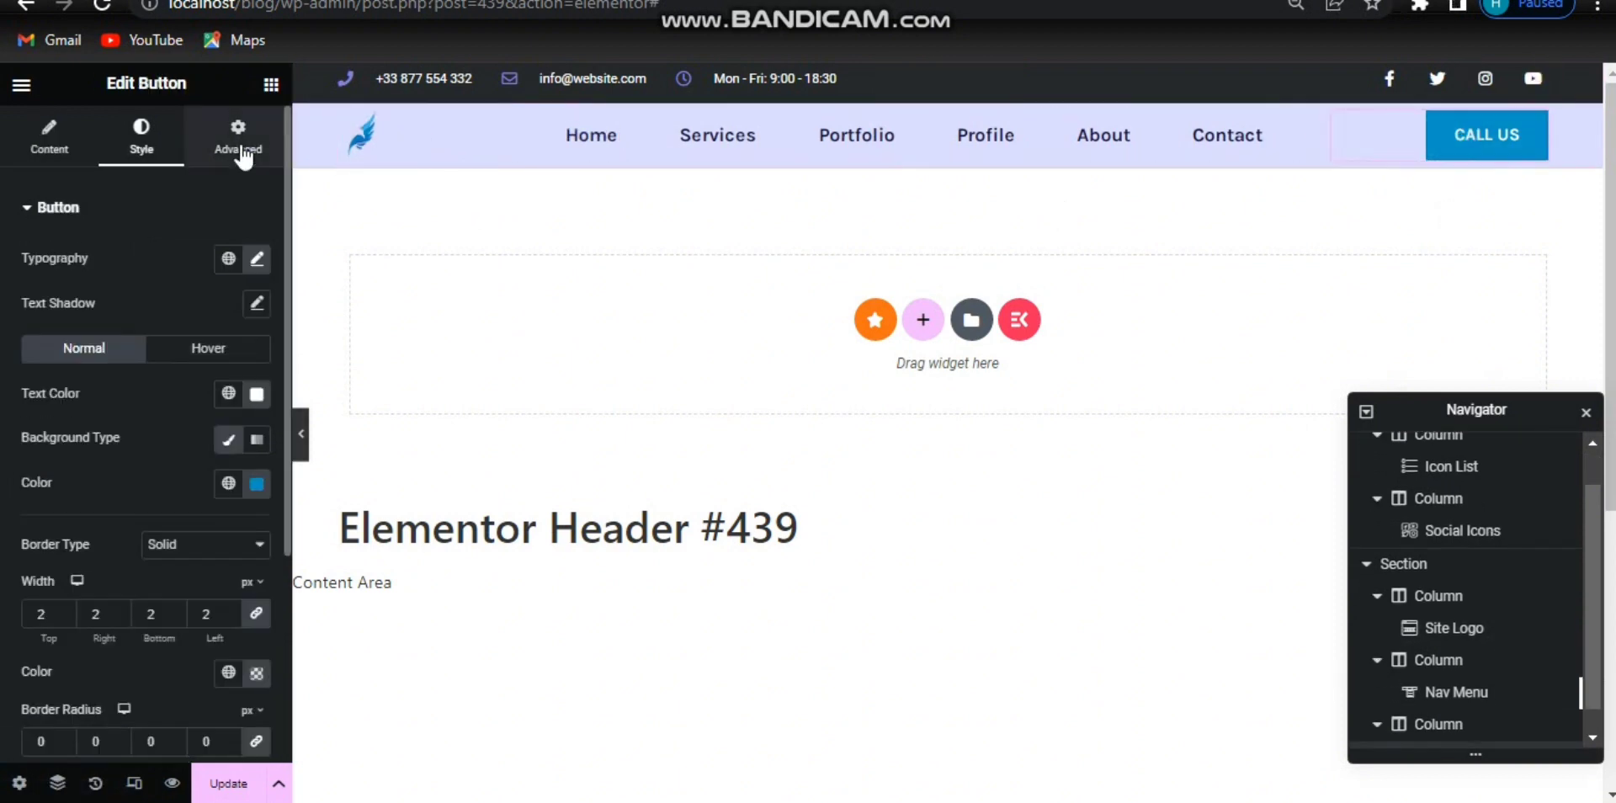
{"action": "left_click", "coordinate": [239, 135]}
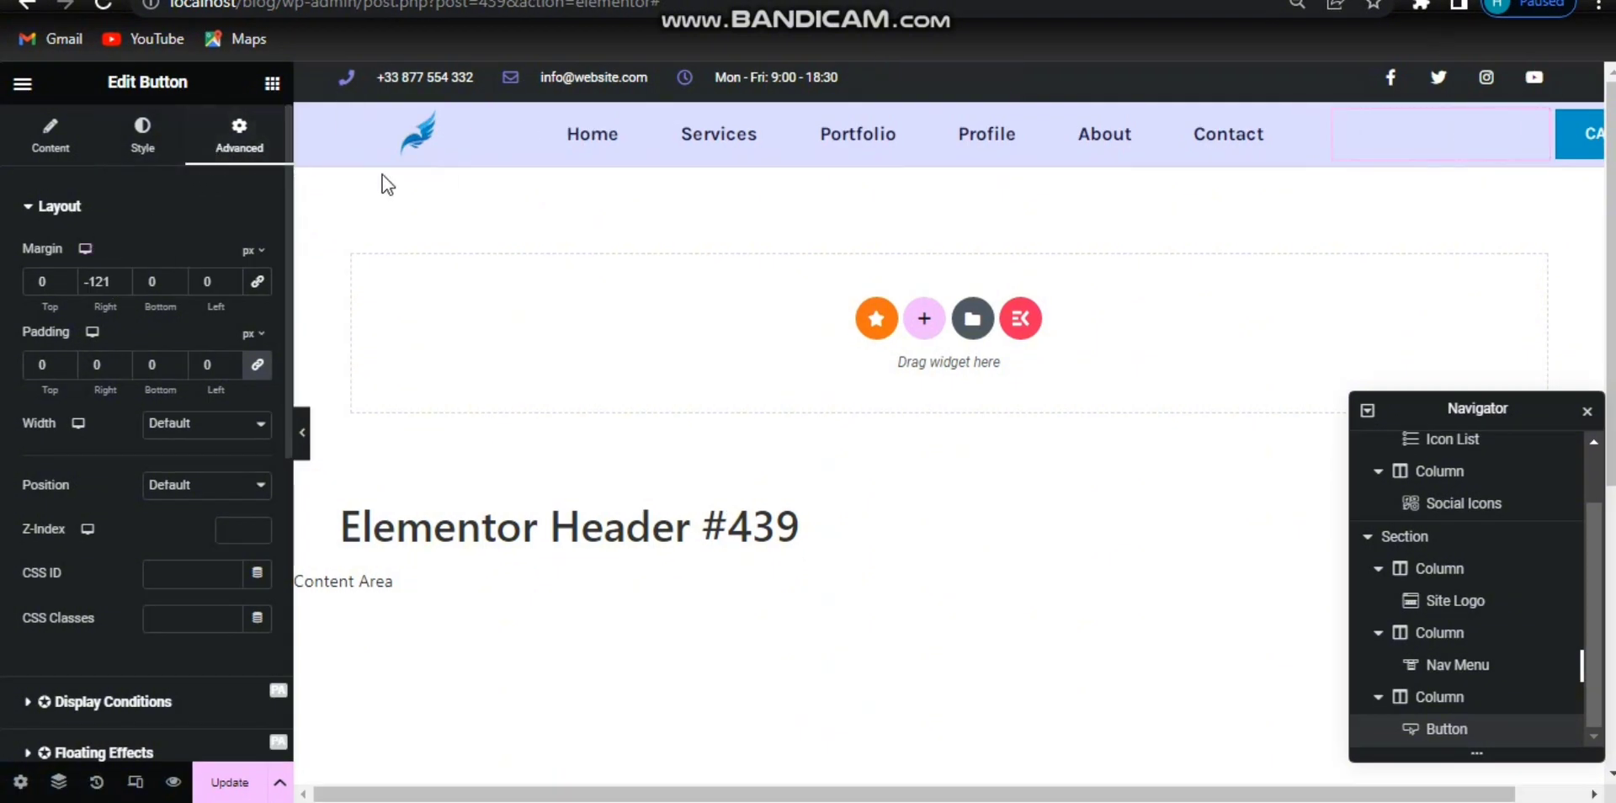
{"action": "left_click", "coordinate": [402, 160]}
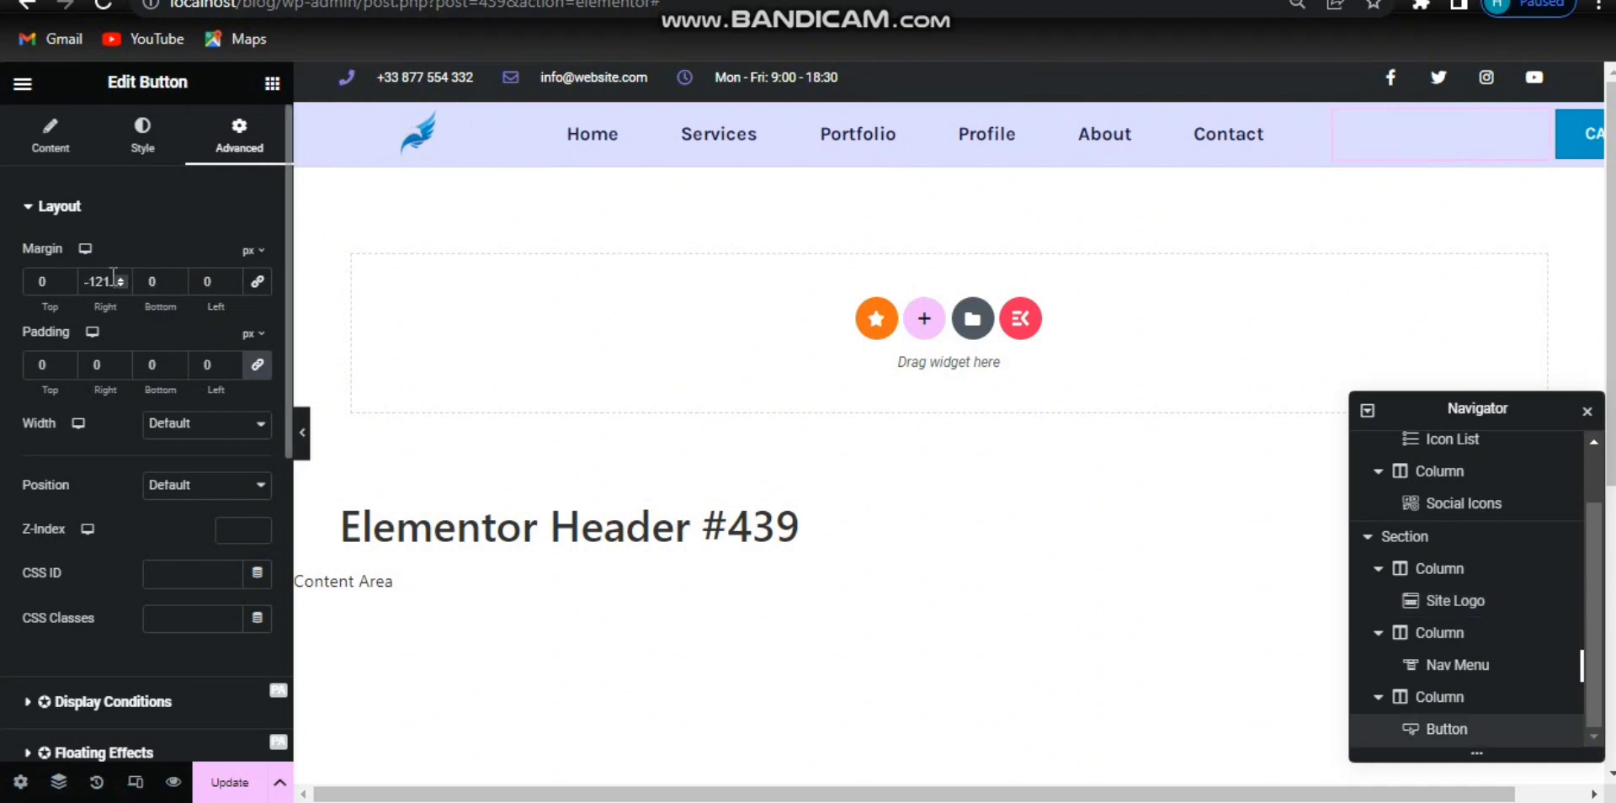
Set the site logo's left margin to -211 px, starting from the Call Us button's copied margin, and preview the header at full page width.
{"action": "left_click_drag", "start_coordinate": [113, 279], "coordinate": [83, 274]}
{"action": "key", "text": "ctrl+c"}
{"action": "left_click", "coordinate": [414, 150]}
{"action": "left_click", "coordinate": [203, 281]}
{"action": "key", "text": "ctrl+v"}
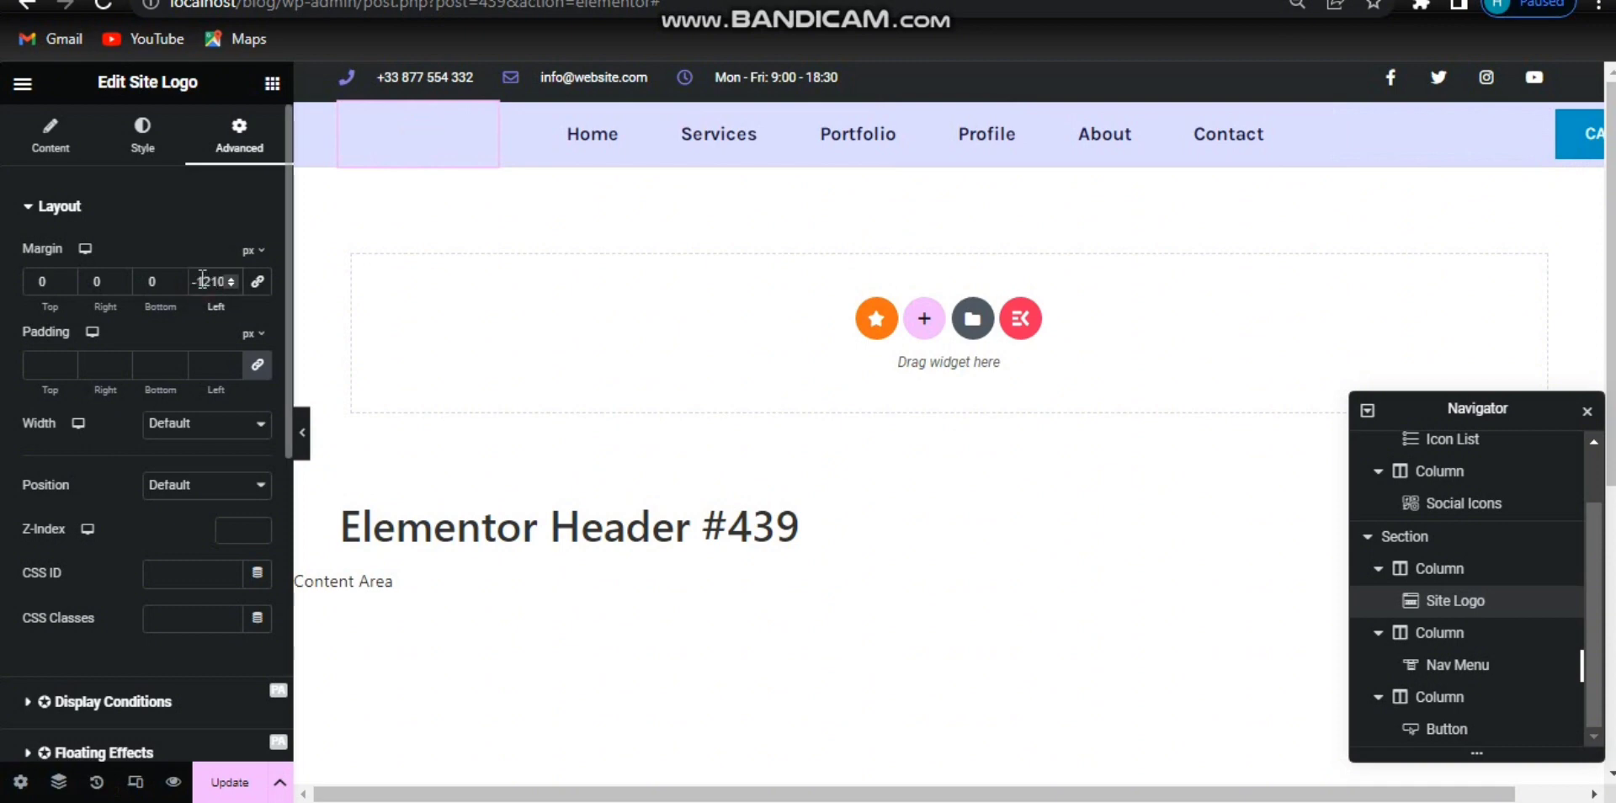
{"action": "key", "text": "Delete"}
{"action": "type", "text": "120"}
{"action": "key", "text": "Down"}
{"action": "key", "text": "Down"}
{"action": "key", "text": "Down"}
{"action": "key", "text": "Down"}
{"action": "key", "text": "Down"}
{"action": "key", "text": "Down"}
{"action": "key", "text": "Down"}
{"action": "key", "text": "Down"}
{"action": "key", "text": "Down"}
{"action": "key", "text": "Down"}
{"action": "key", "text": "Down"}
{"action": "key", "text": "Down"}
{"action": "key", "text": "Down"}
{"action": "key", "text": "Down"}
{"action": "key", "text": "Down"}
{"action": "key", "text": "Down"}
{"action": "key", "text": "Down"}
{"action": "key", "text": "Down"}
{"action": "key", "text": "Down"}
{"action": "key", "text": "Down"}
{"action": "key", "text": "Down"}
{"action": "key", "text": "Down"}
{"action": "key", "text": "Down"}
{"action": "key", "text": "Down"}
{"action": "key", "text": "Down"}
{"action": "key", "text": "Down"}
{"action": "key", "text": "Down"}
{"action": "key", "text": "Down"}
{"action": "key", "text": "Down"}
{"action": "key", "text": "Down"}
{"action": "key", "text": "Down"}
{"action": "key", "text": "Down"}
{"action": "key", "text": "Down"}
{"action": "key", "text": "Down"}
{"action": "key", "text": "Down"}
{"action": "key", "text": "Down"}
{"action": "key", "text": "Down"}
{"action": "key", "text": "Down"}
{"action": "key", "text": "Down"}
{"action": "key", "text": "Down"}
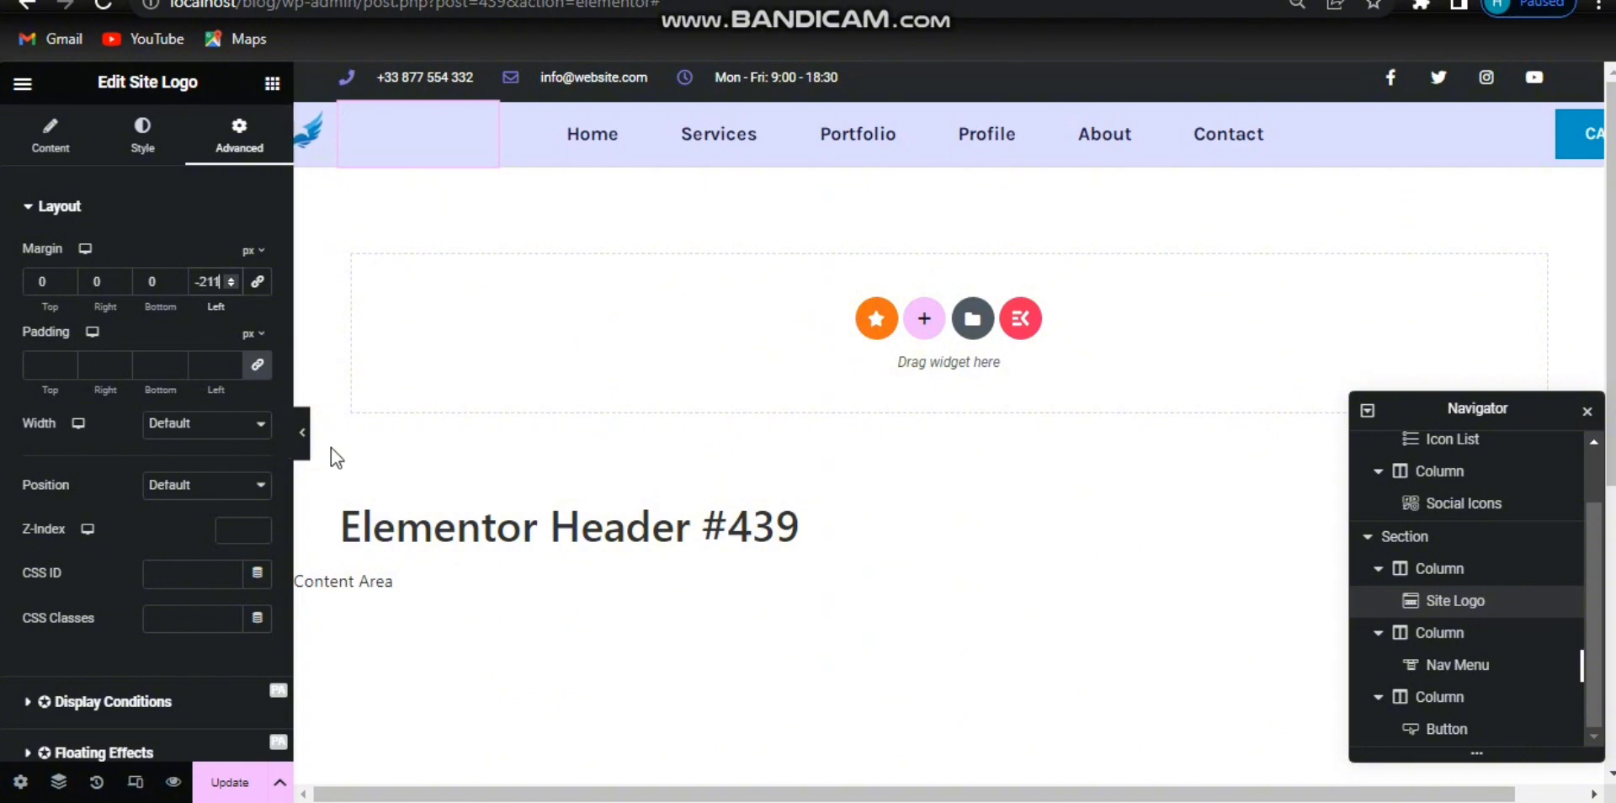
{"action": "left_click", "coordinate": [304, 452]}
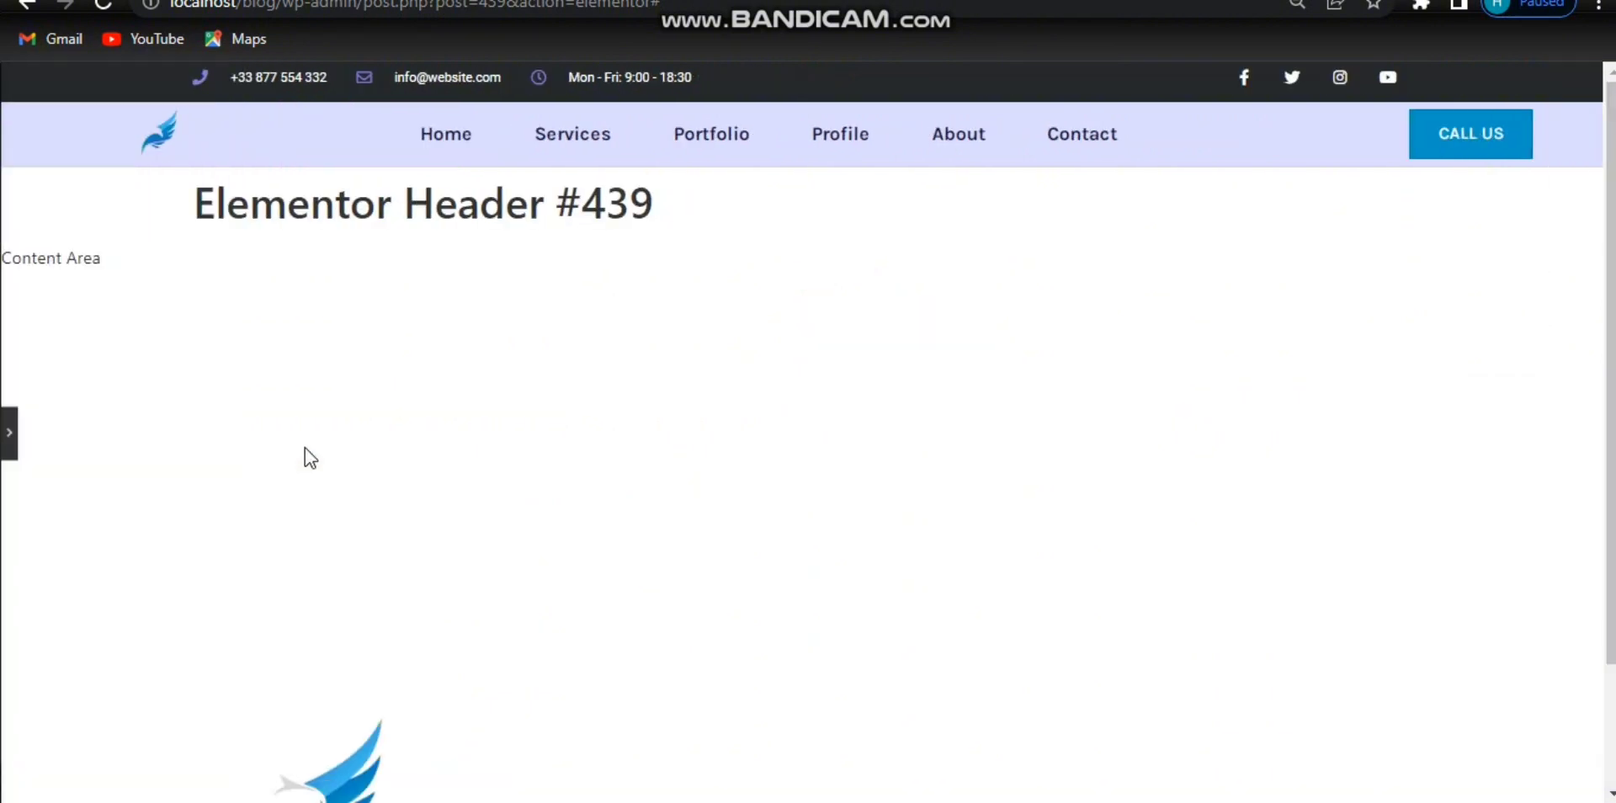
{"action": "left_click", "coordinate": [8, 455]}
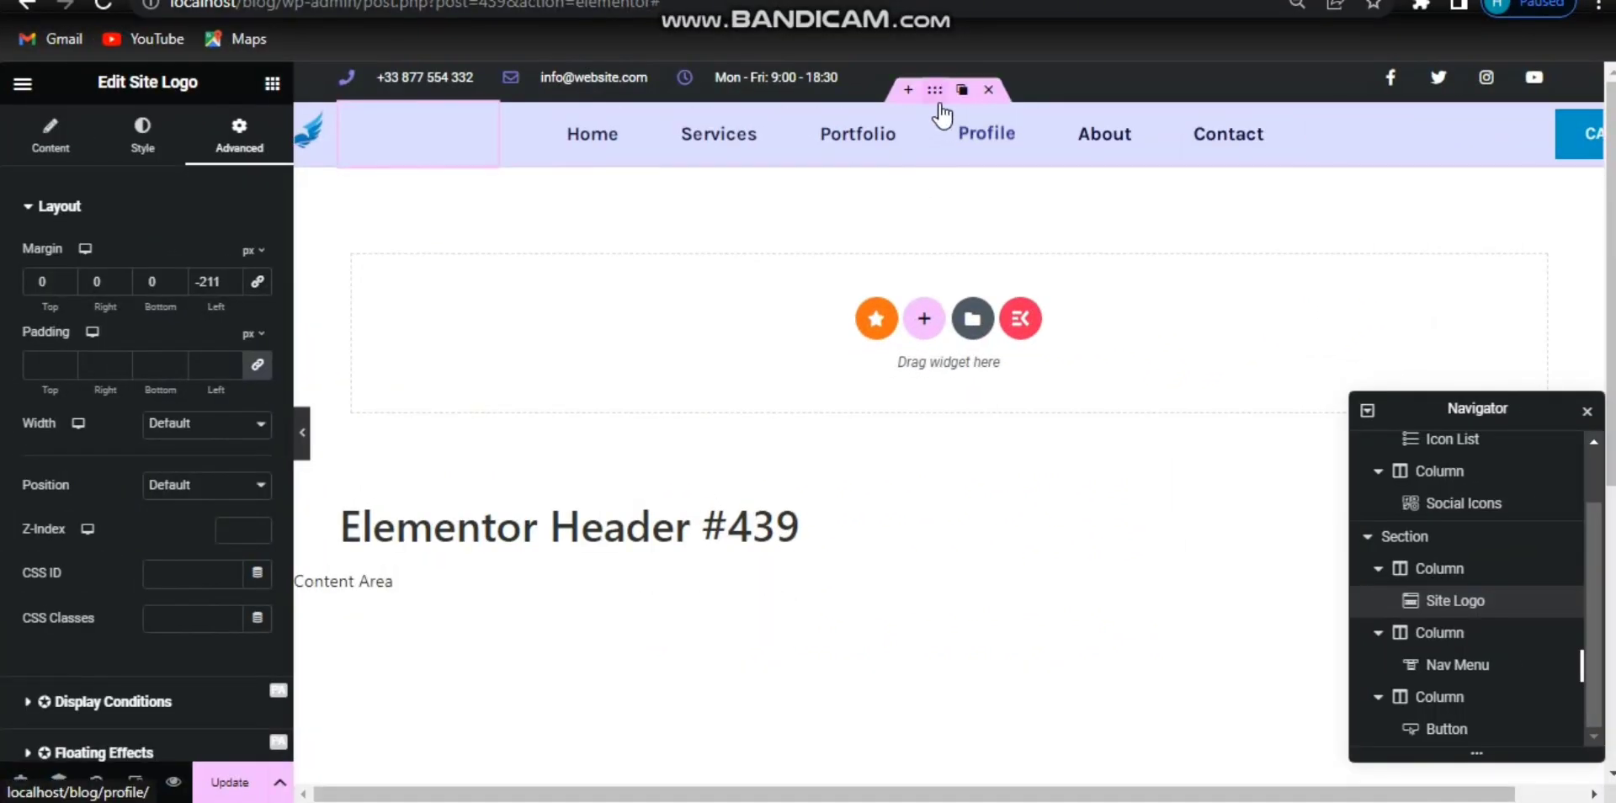
Set the bottom width of the navigation menu section's solid border to 0 px.
{"action": "left_click", "coordinate": [936, 93]}
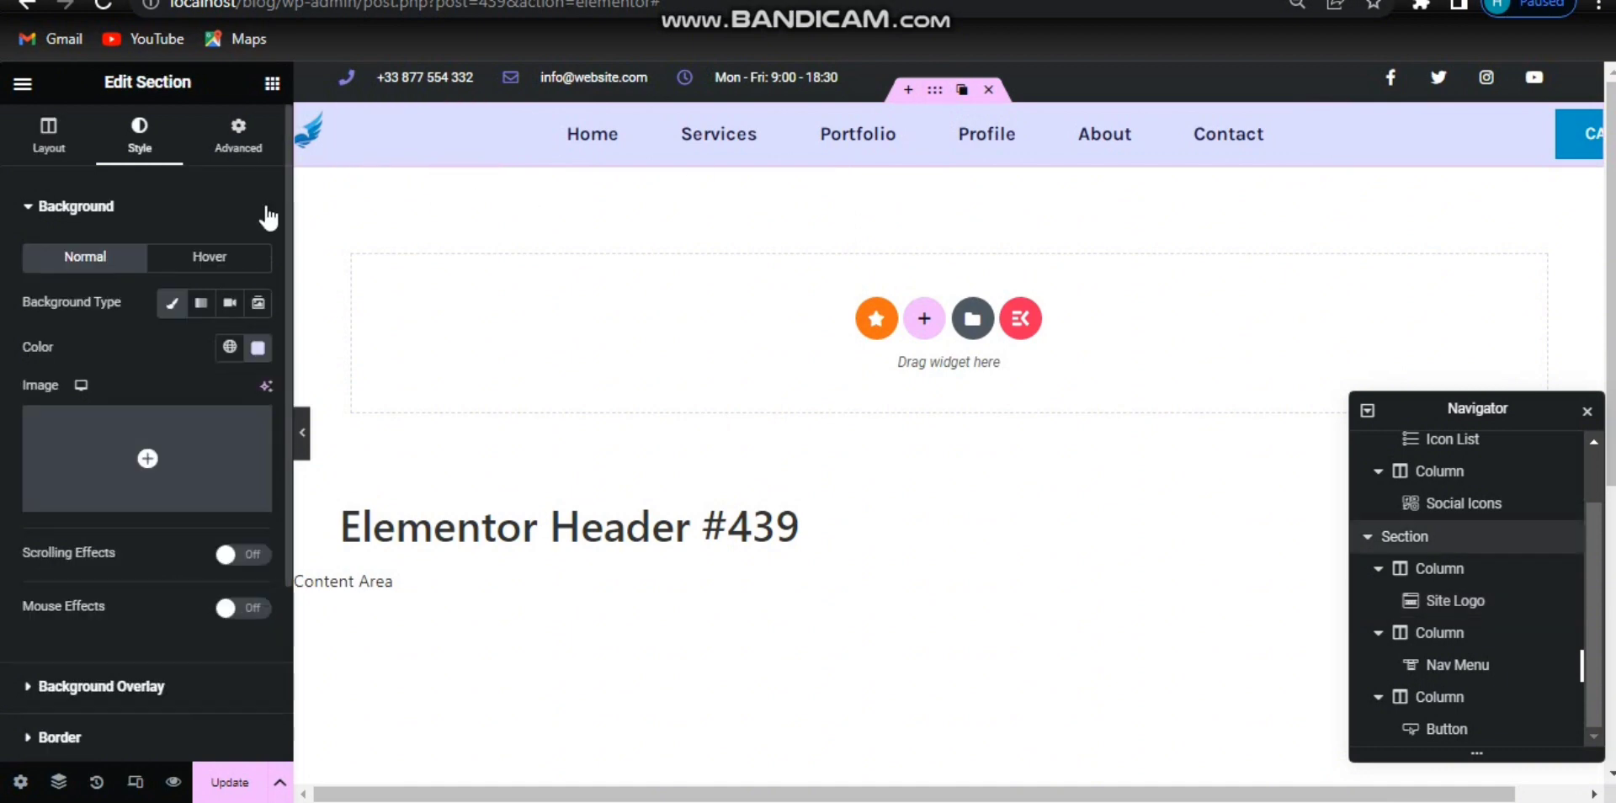
{"action": "left_click", "coordinate": [141, 200]}
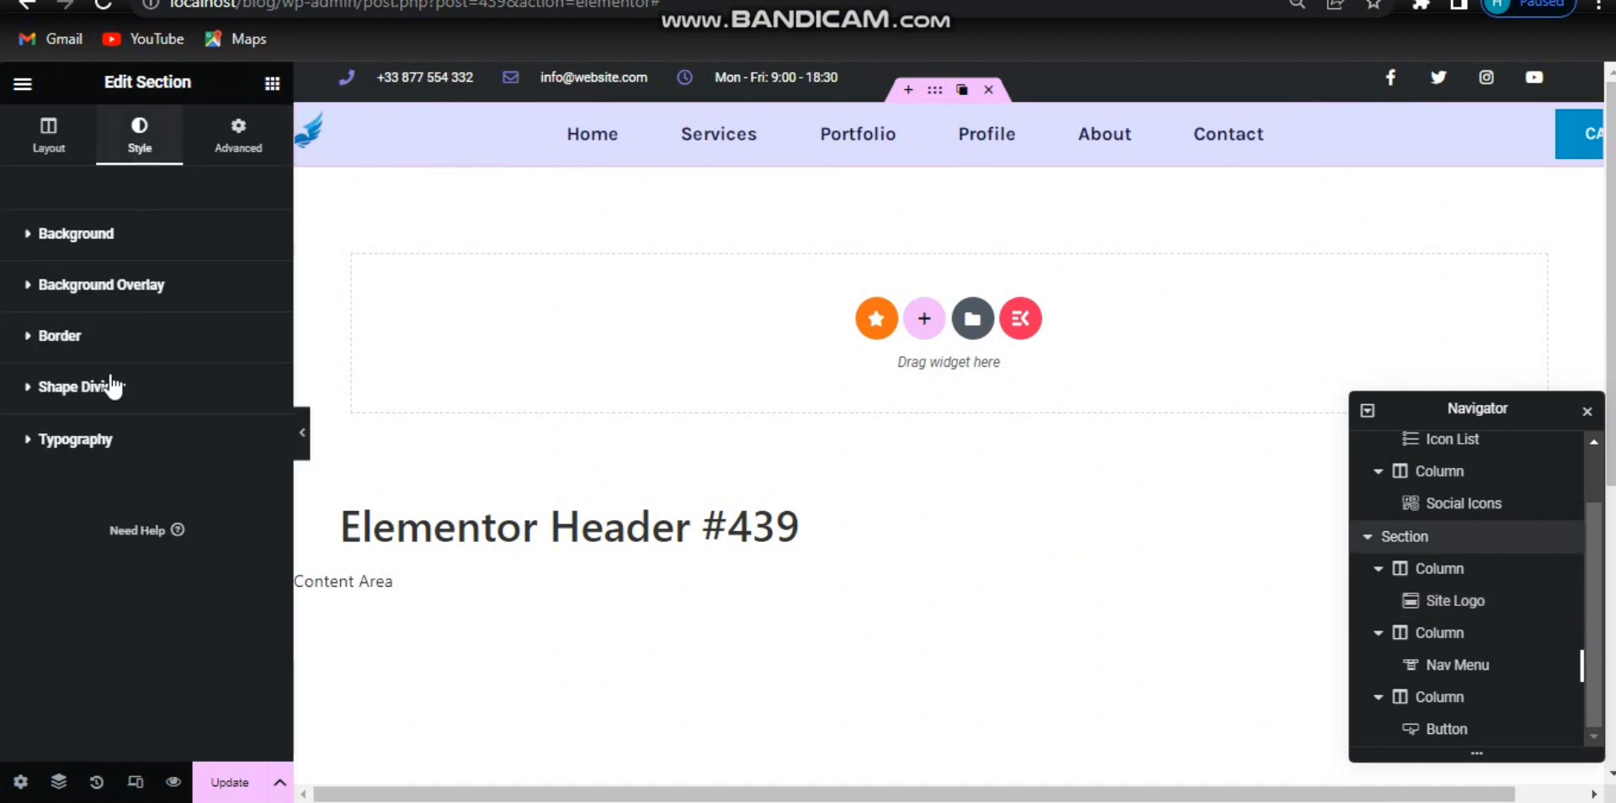
{"action": "left_click", "coordinate": [88, 339]}
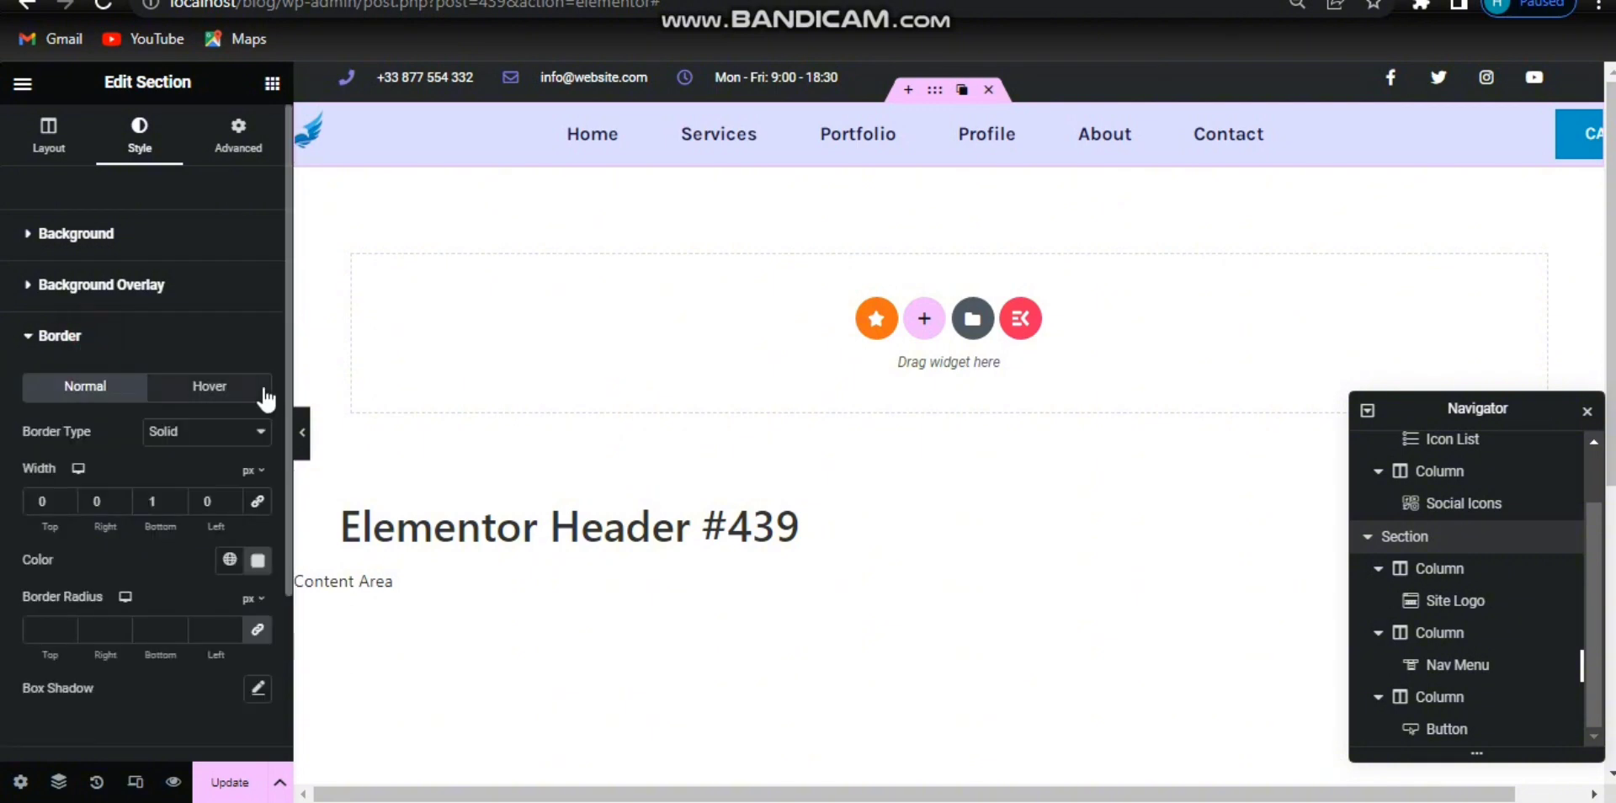
{"action": "left_click", "coordinate": [202, 437]}
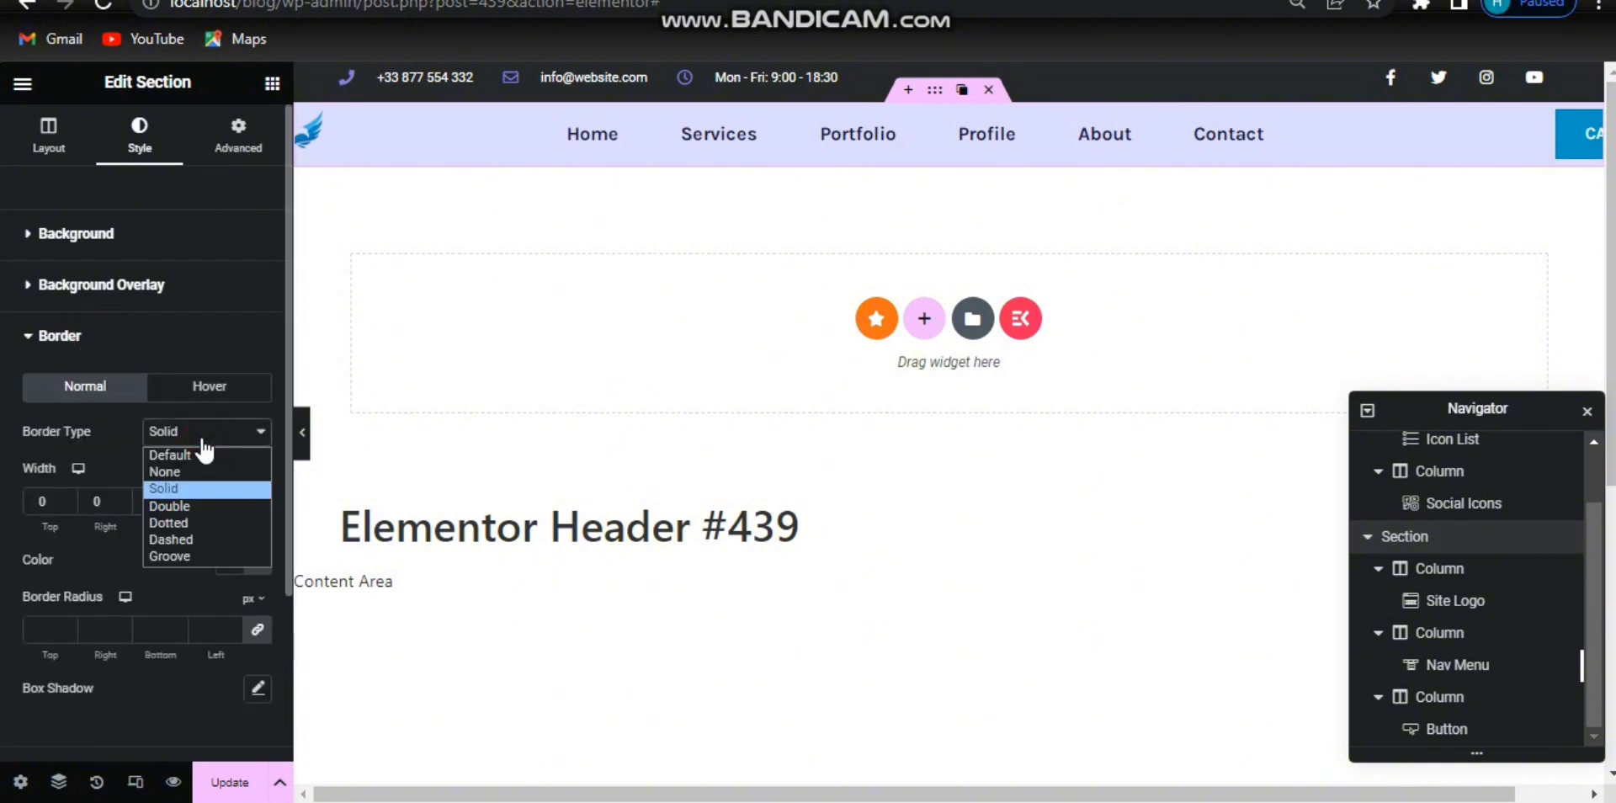
{"action": "left_click", "coordinate": [202, 492]}
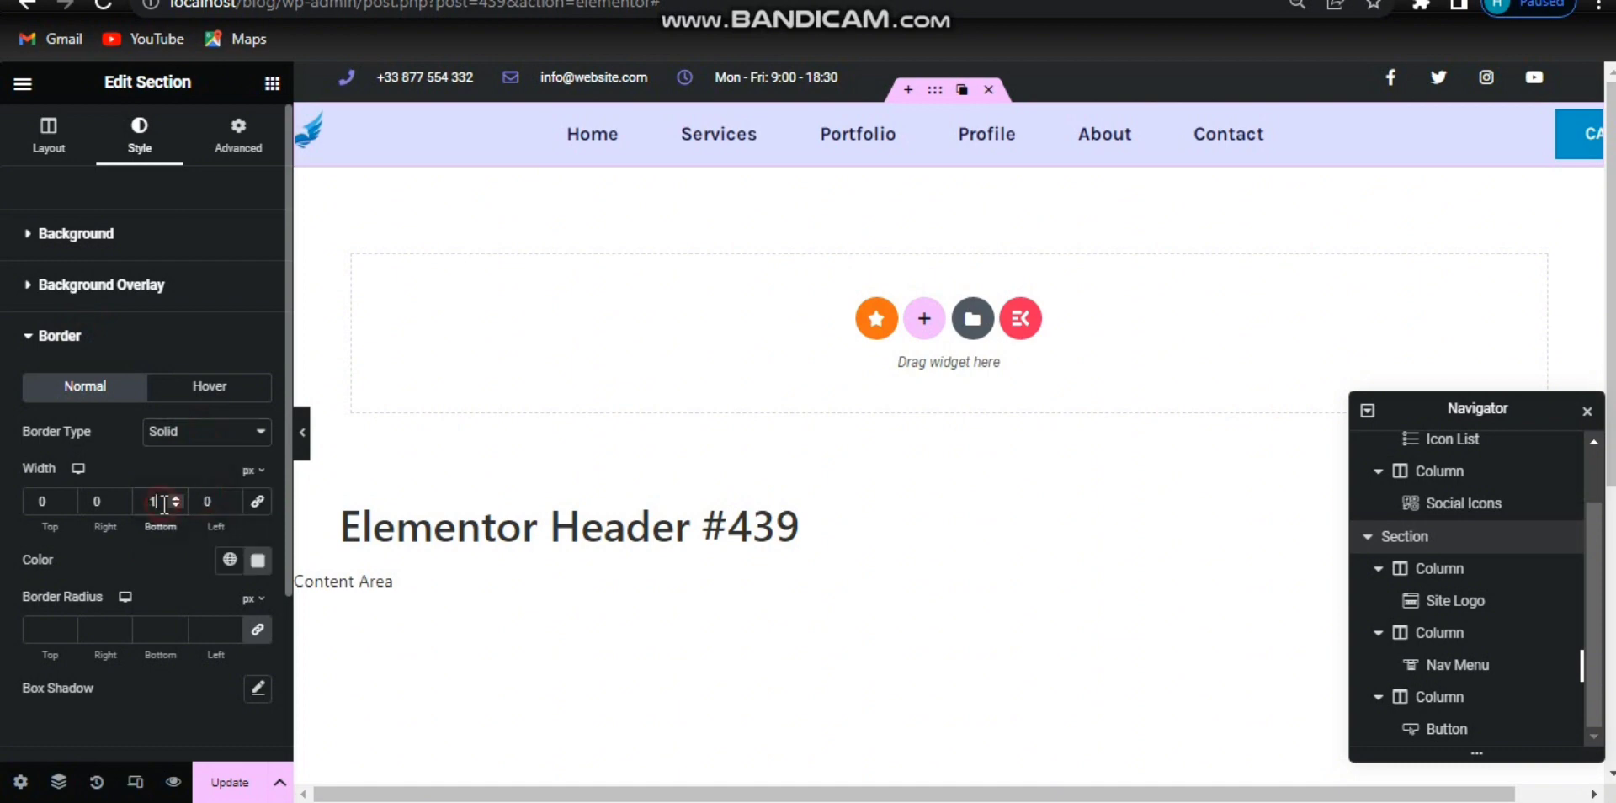
{"action": "key", "text": "Down"}
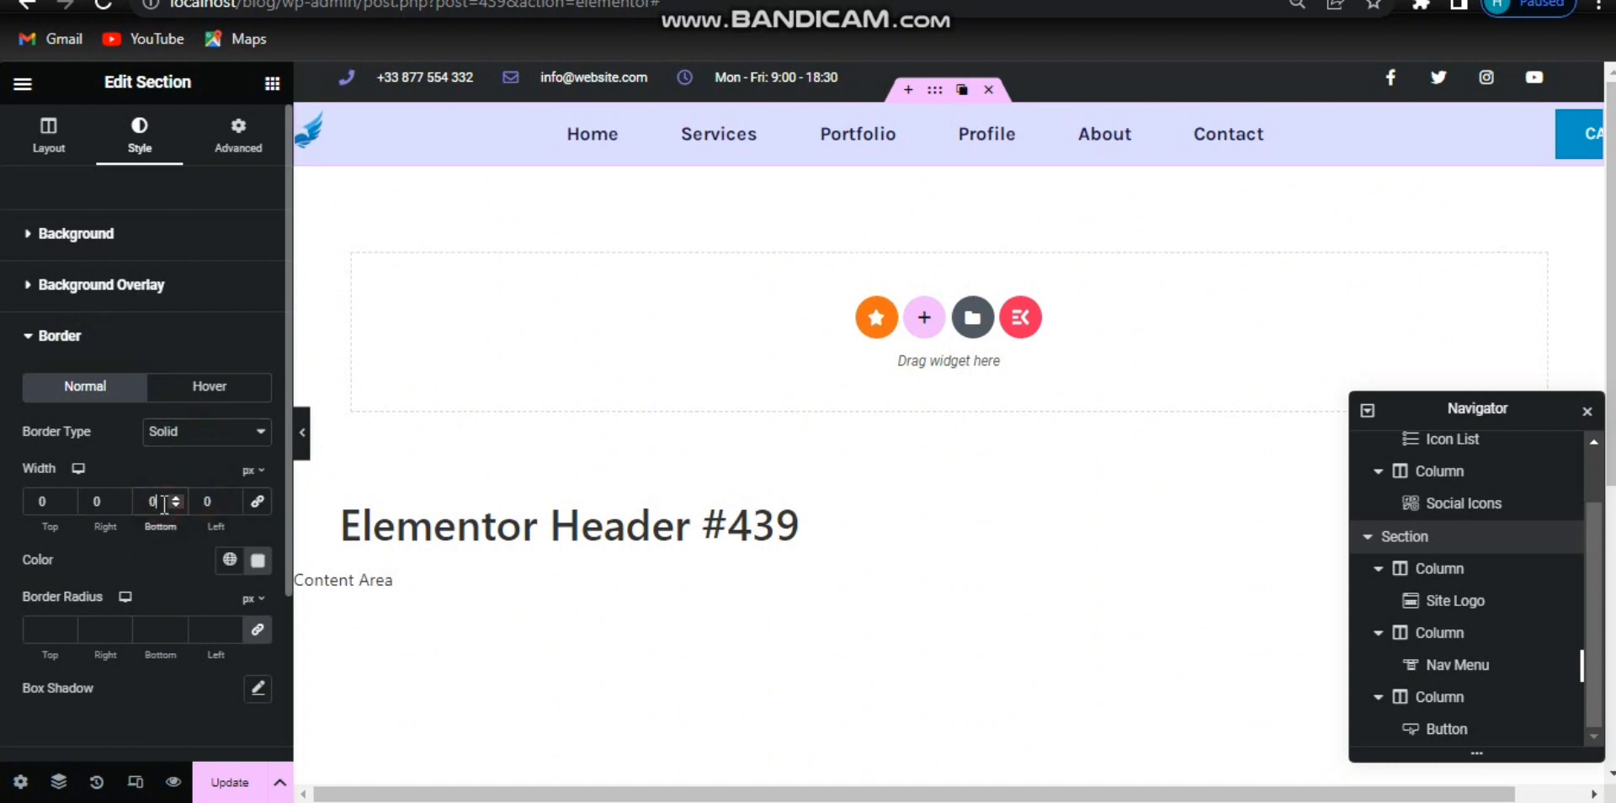
Give the navigation menu section an 8 px top border in the global Primary color.
{"action": "left_click", "coordinate": [57, 502]}
{"action": "key", "text": "Up"}
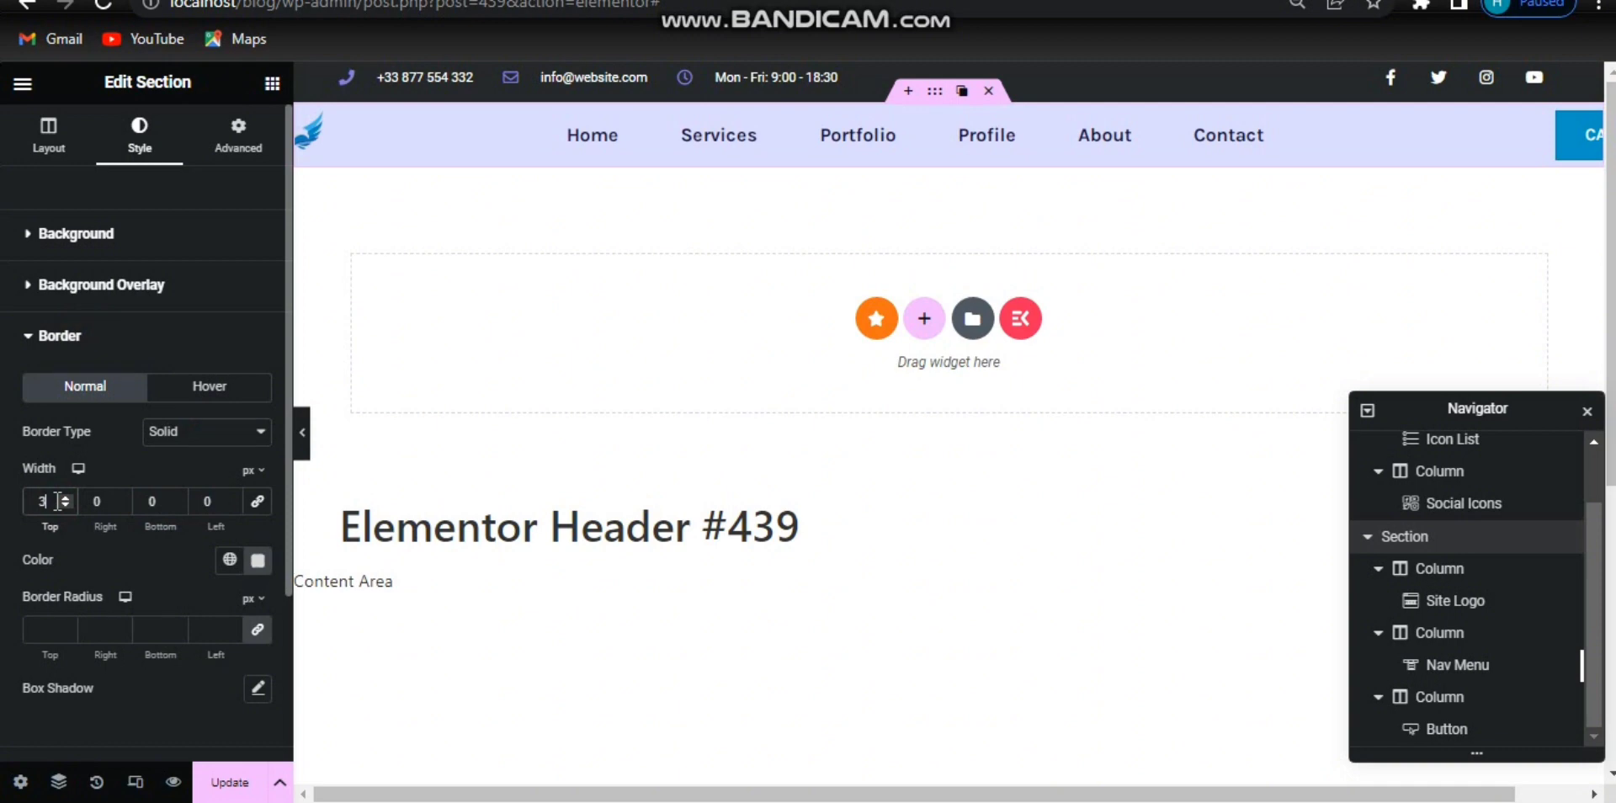
{"action": "key", "text": "Up"}
{"action": "key", "text": "Up"}
{"action": "key", "text": "Up"}
{"action": "key", "text": "Up"}
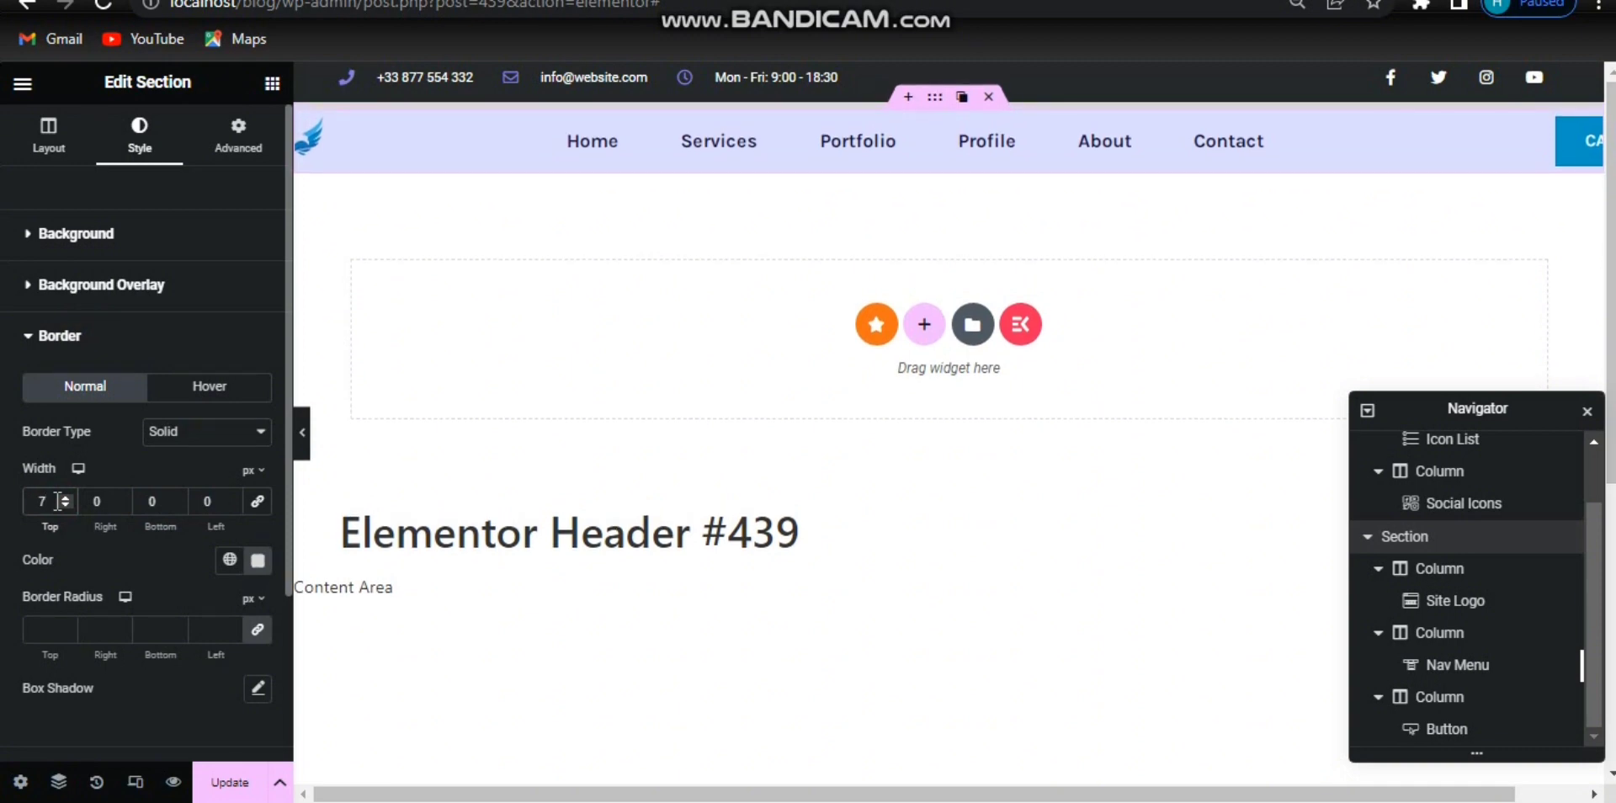
{"action": "key", "text": "Up"}
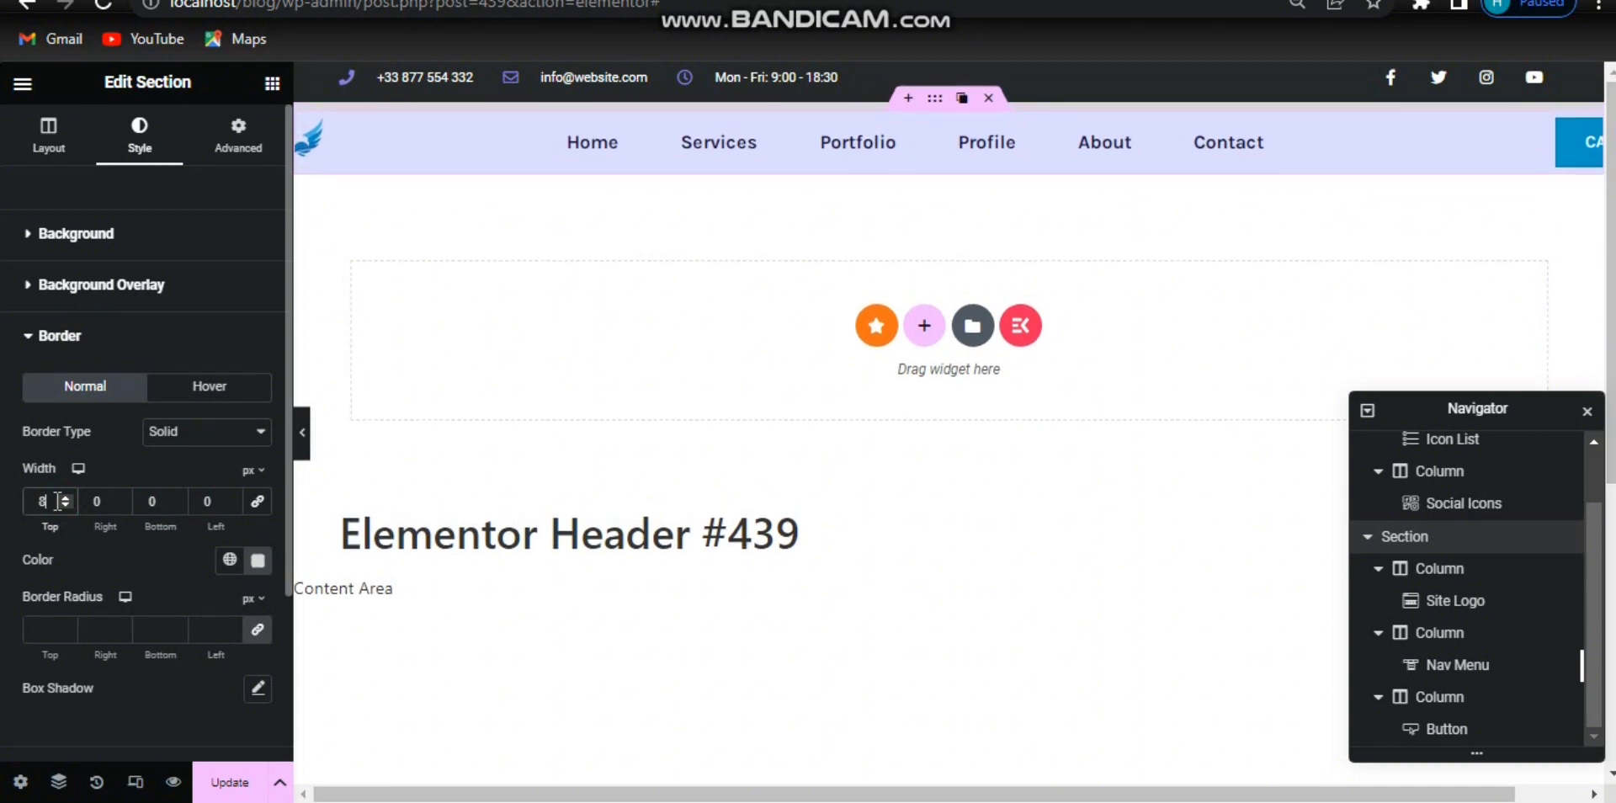
{"action": "left_click", "coordinate": [232, 564]}
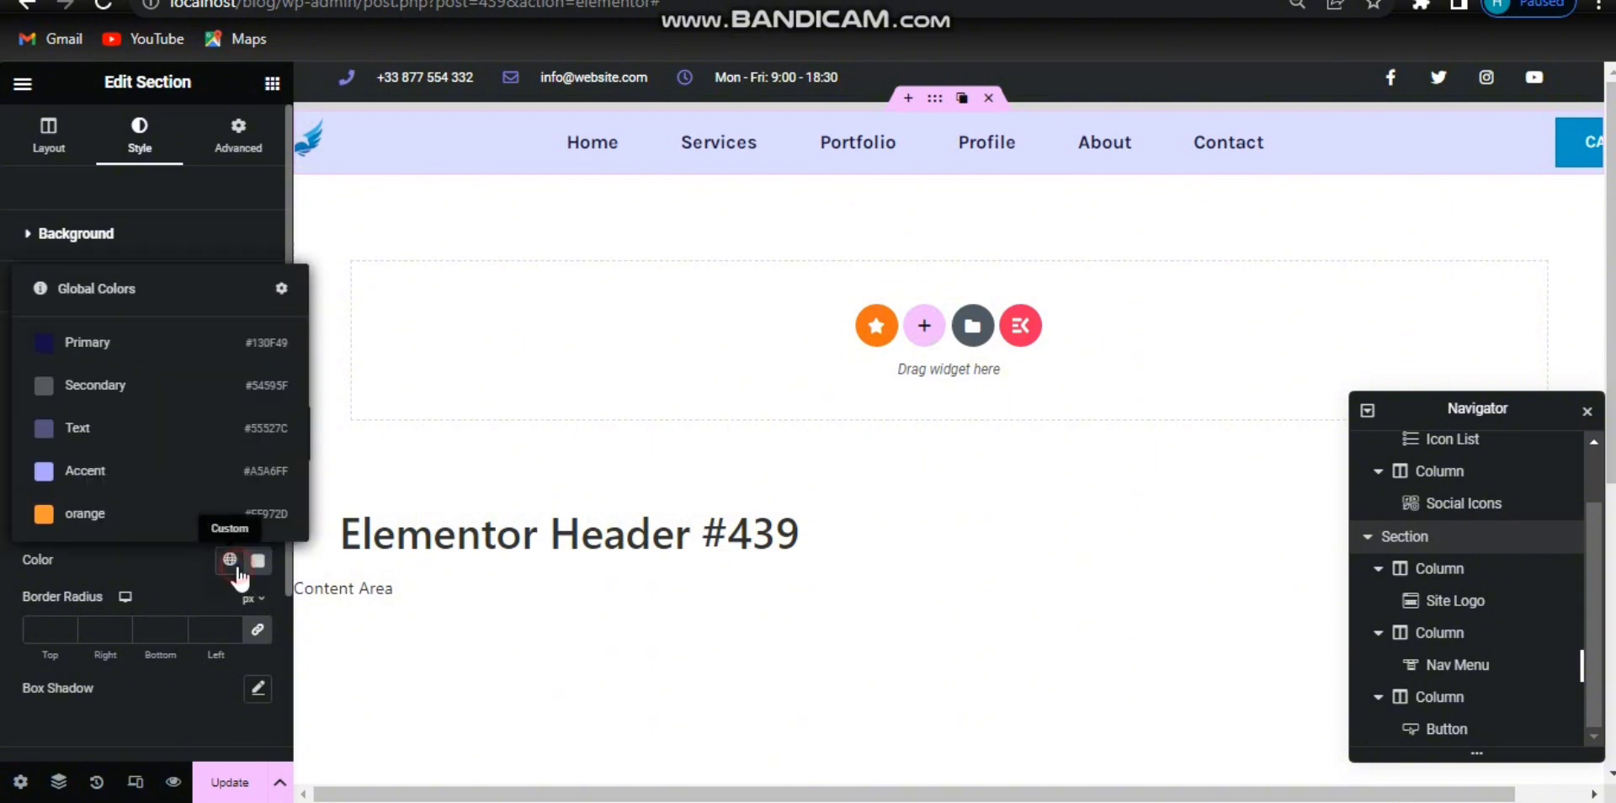
{"action": "left_click", "coordinate": [140, 360]}
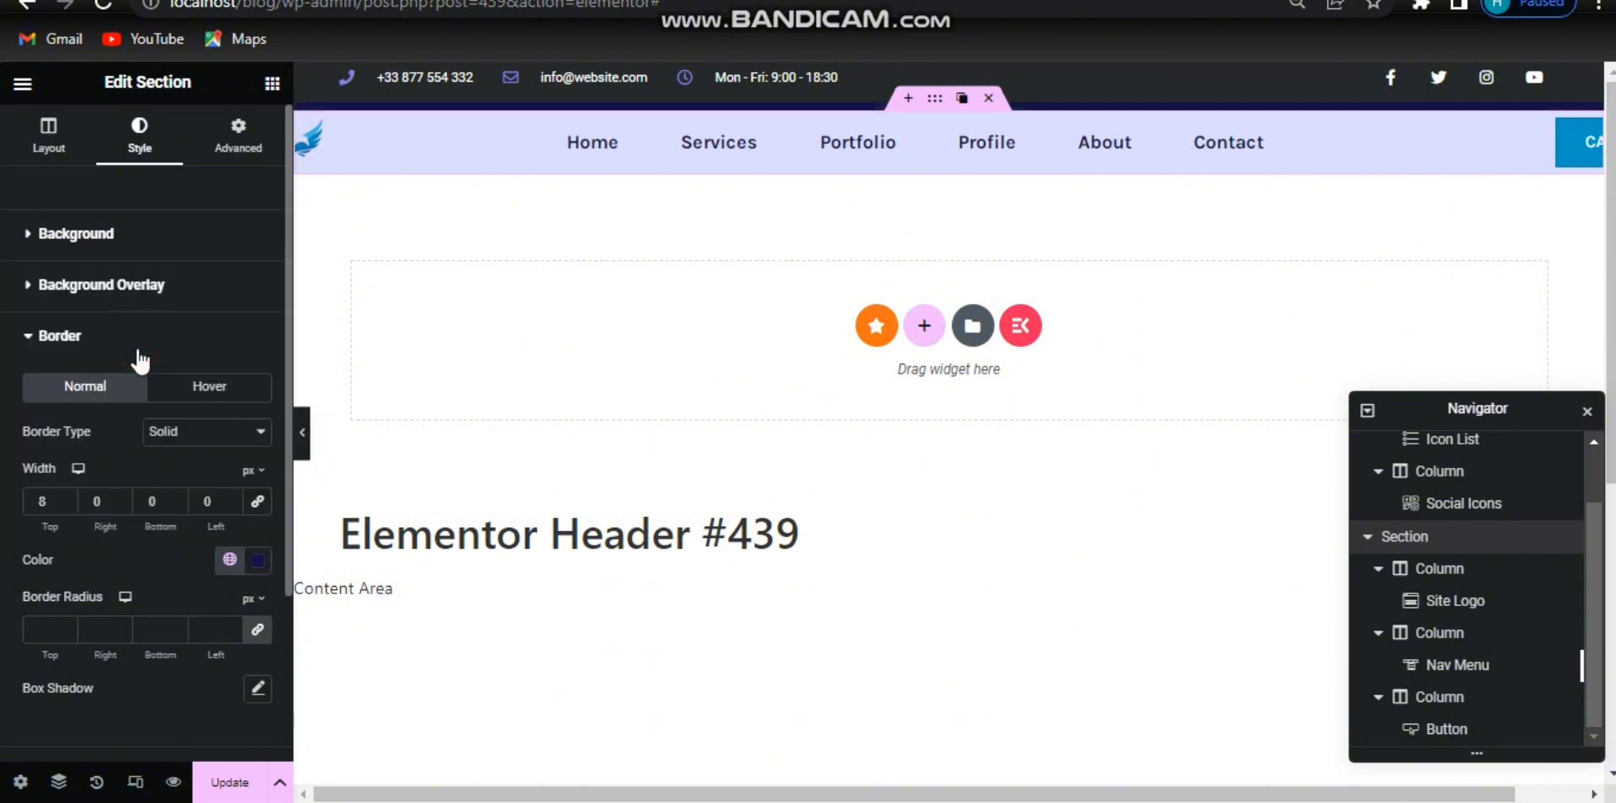
Make the navigation section's top border semi-transparent by lowering its colour opacity to #130F4954.
{"action": "left_click", "coordinate": [258, 561]}
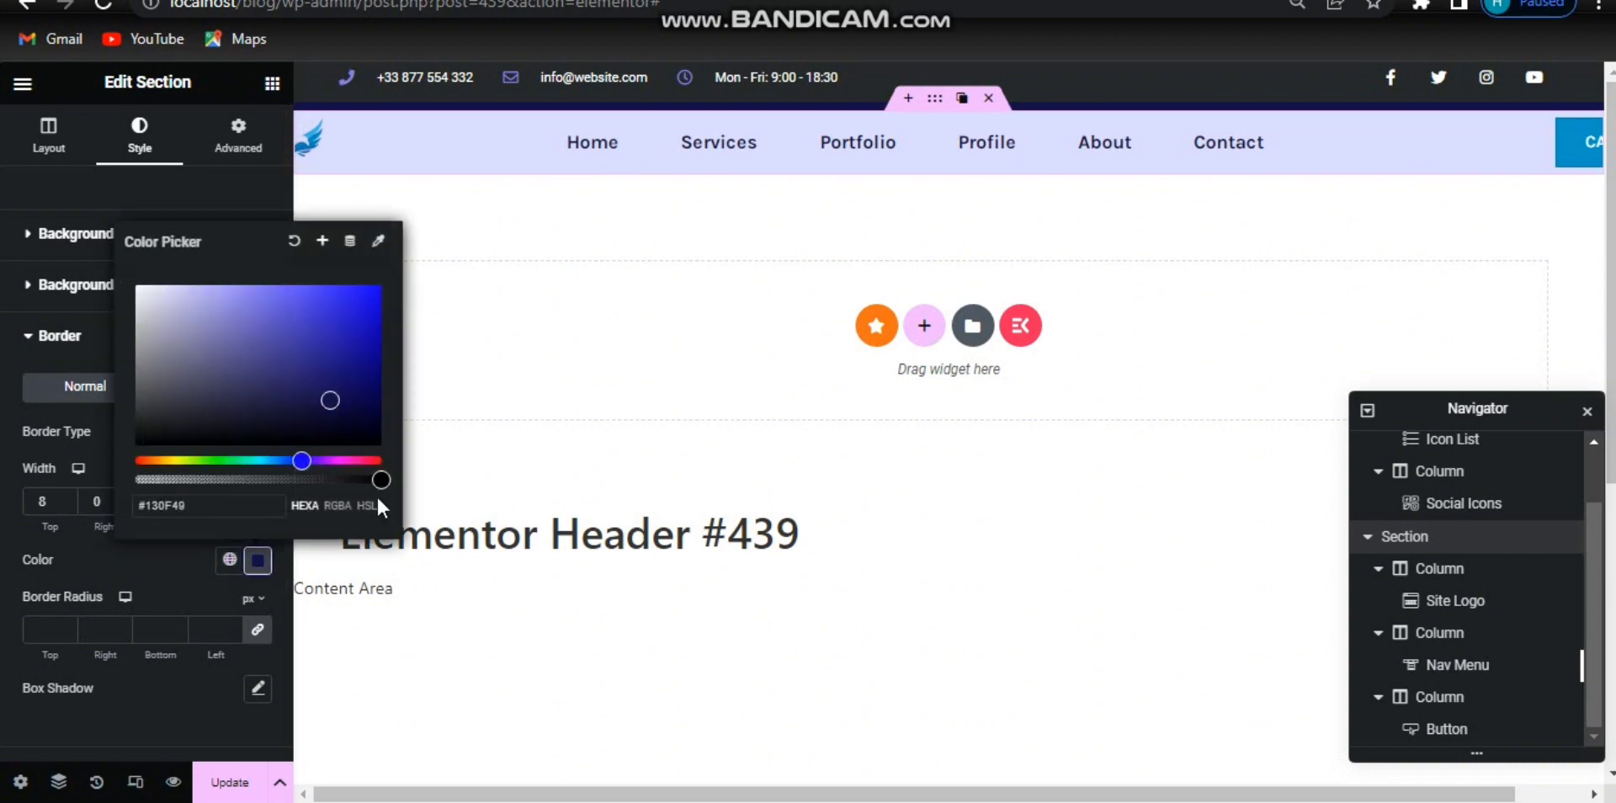
{"action": "left_click_drag", "start_coordinate": [380, 480], "coordinate": [216, 481]}
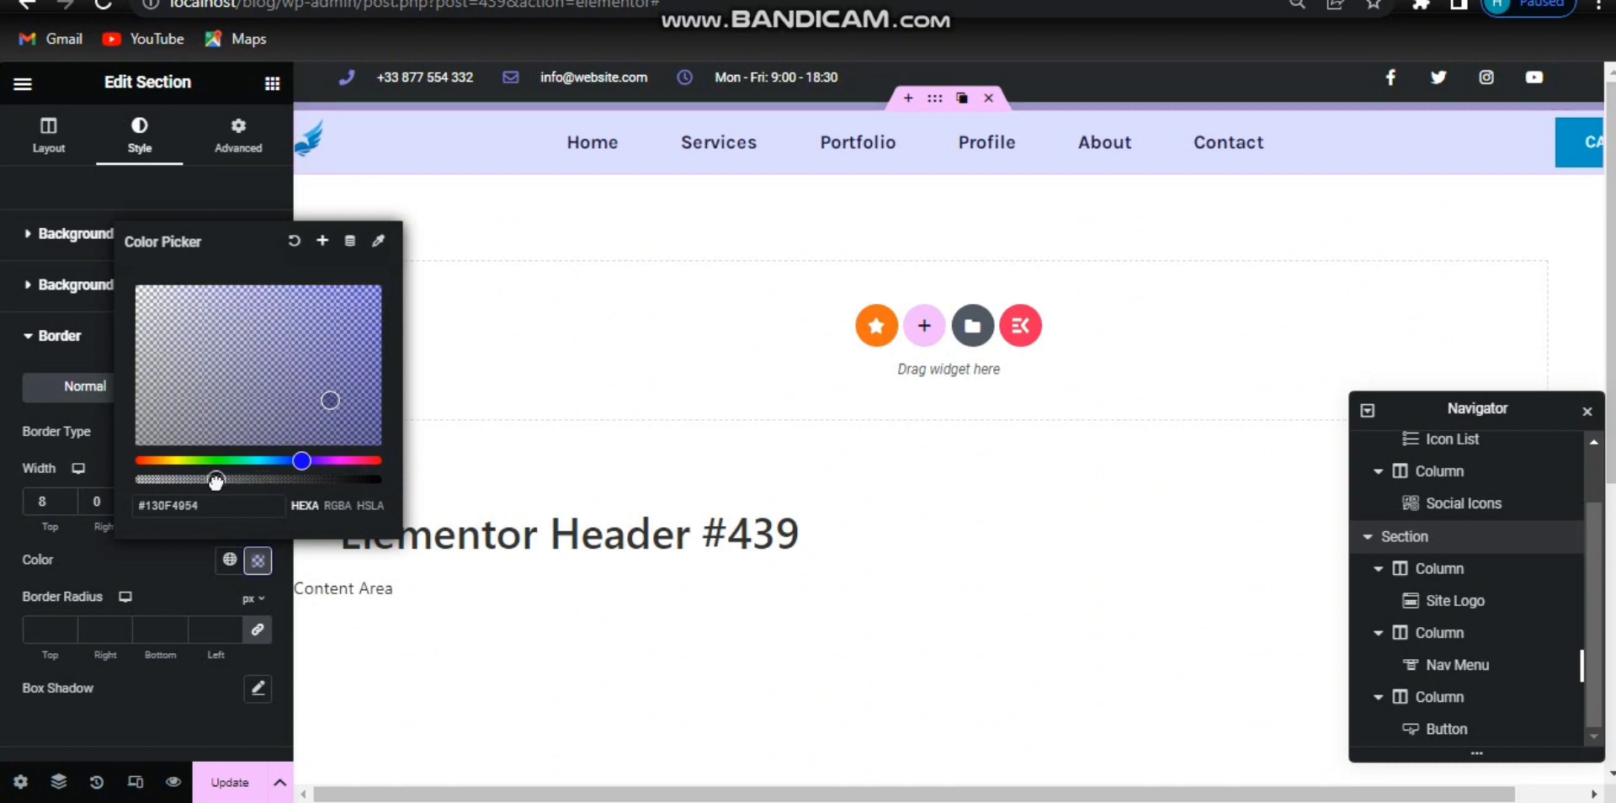
{"action": "left_click", "coordinate": [258, 562]}
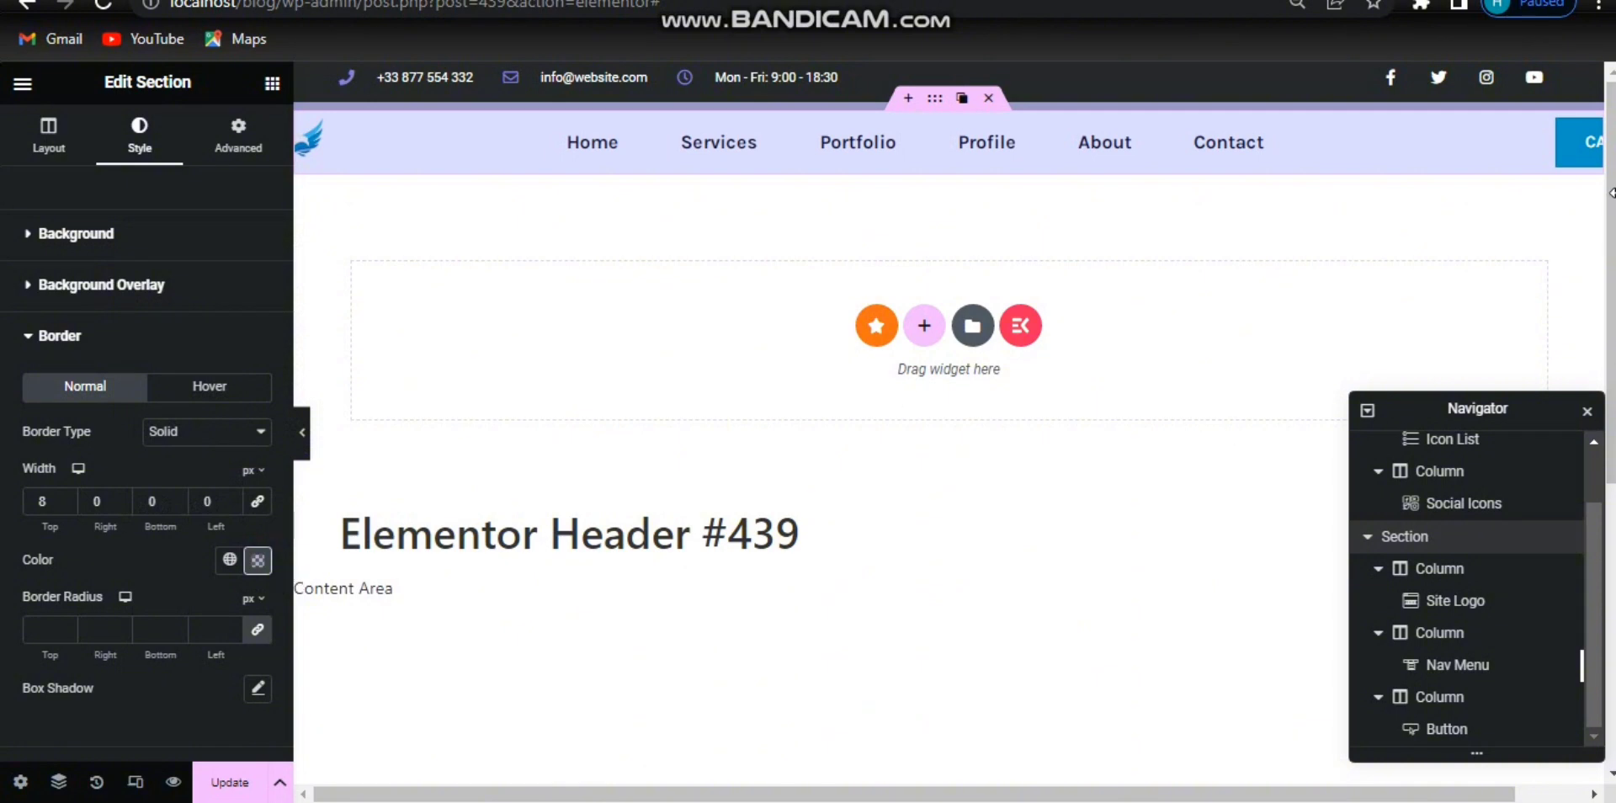
{"action": "mouse_move", "coordinate": [1612, 195]}
{"action": "left_mouse_down"}
{"action": "mouse_move", "coordinate": [1611, 475]}
{"action": "mouse_move", "coordinate": [1611, 194]}
{"action": "left_mouse_up"}
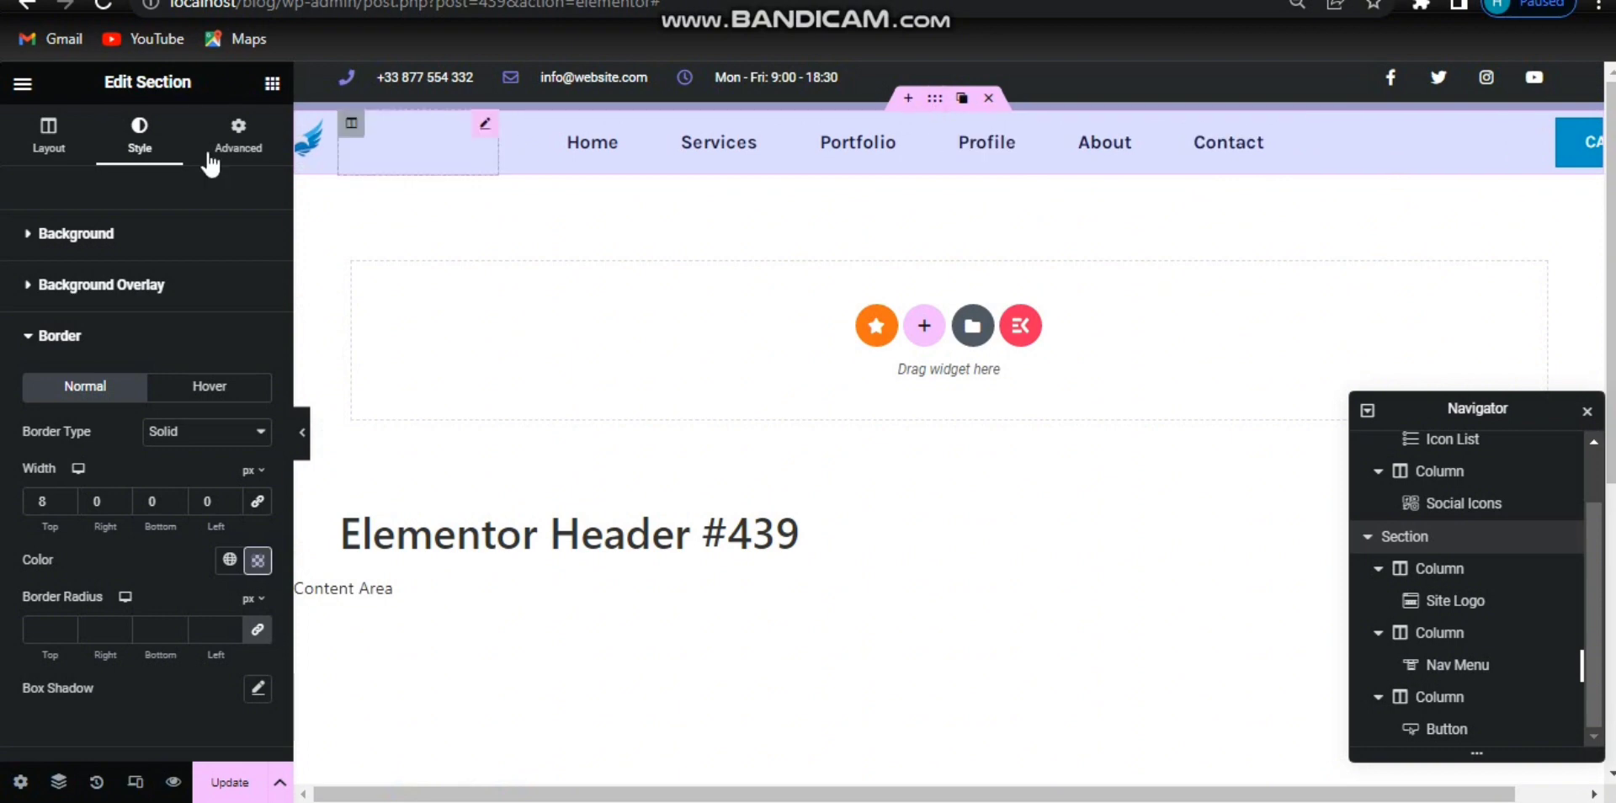
Set the navigation section's Sticky motion effect to Top and save the header template.
{"action": "left_click", "coordinate": [239, 157]}
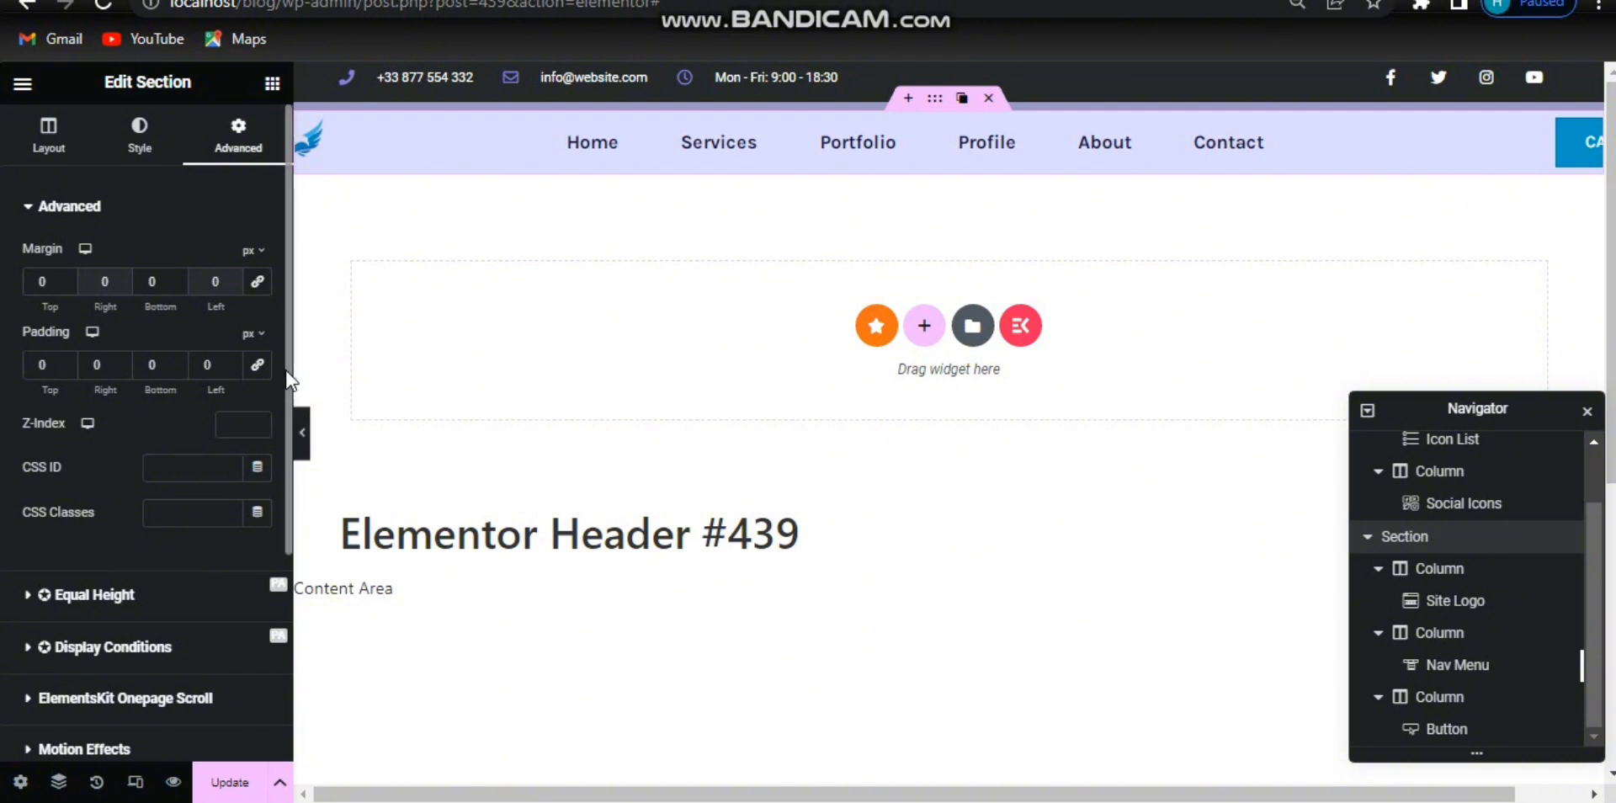
{"action": "scroll", "coordinate": [284, 402], "scroll_direction": "down", "scroll_amount": 3}
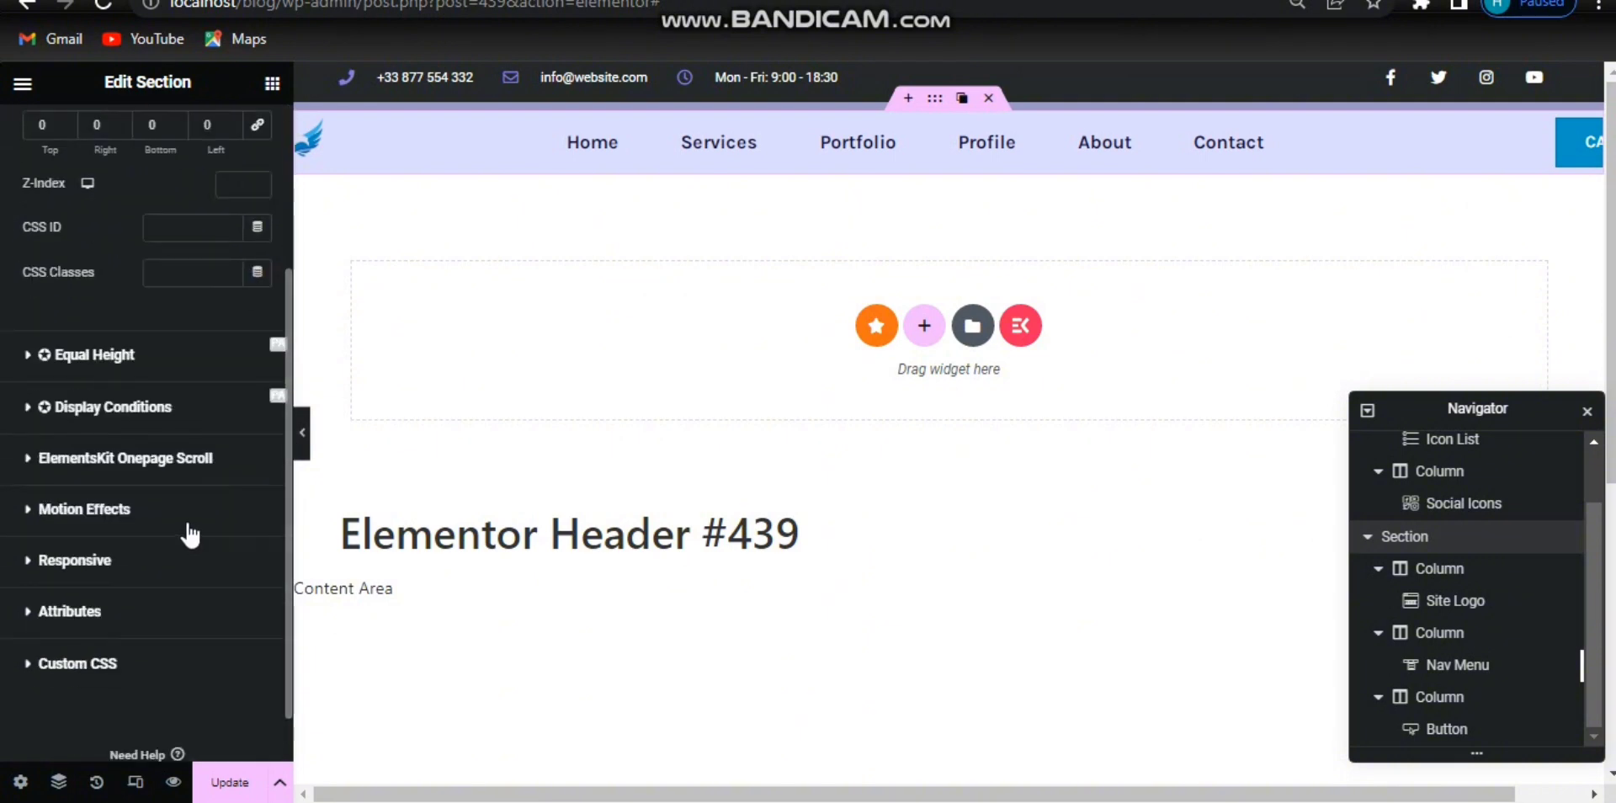
{"action": "left_click", "coordinate": [190, 530]}
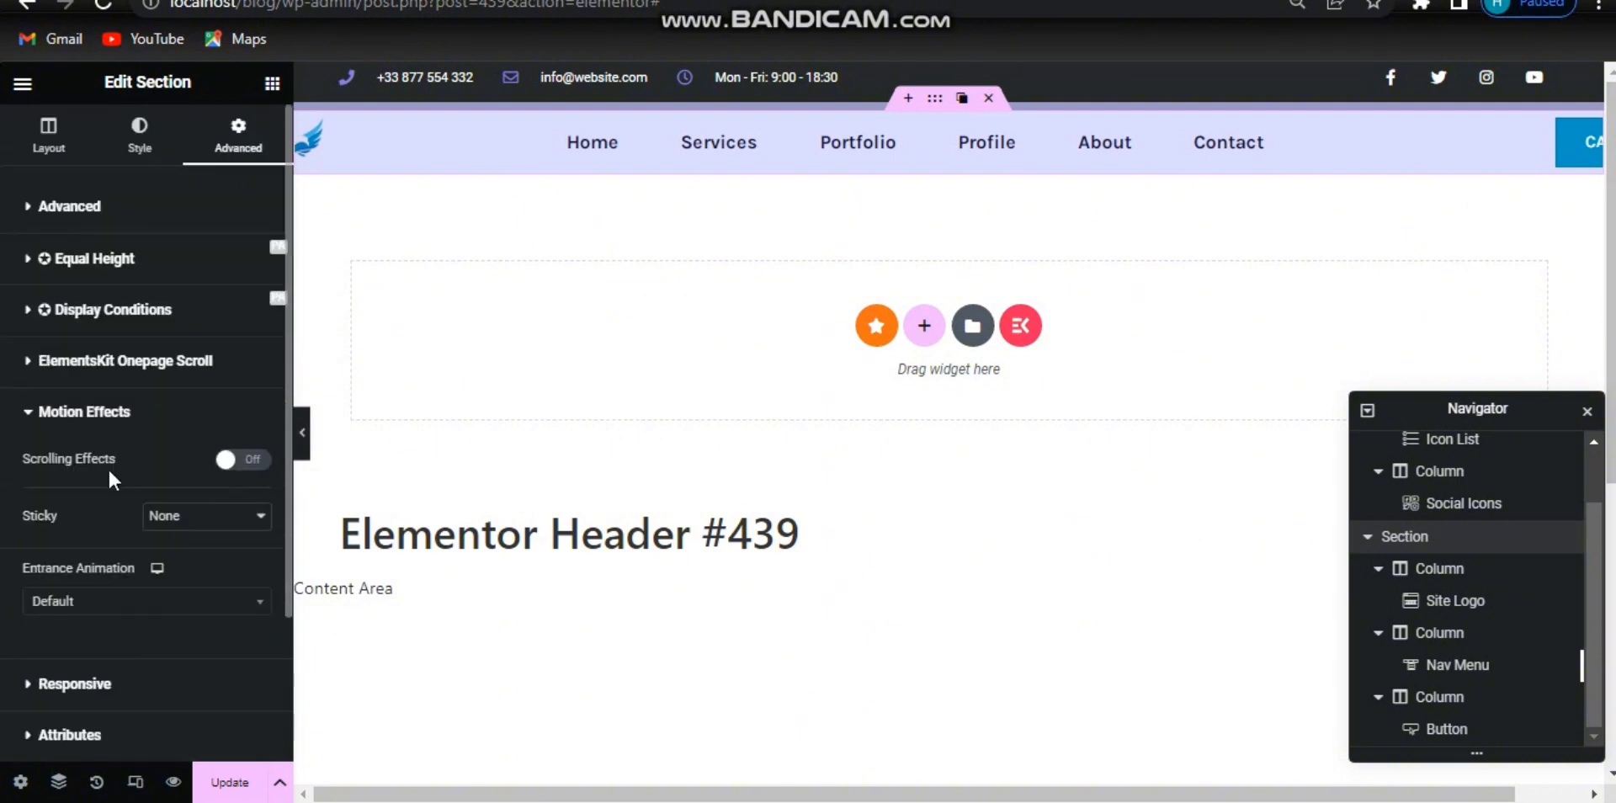
{"action": "left_click", "coordinate": [209, 528]}
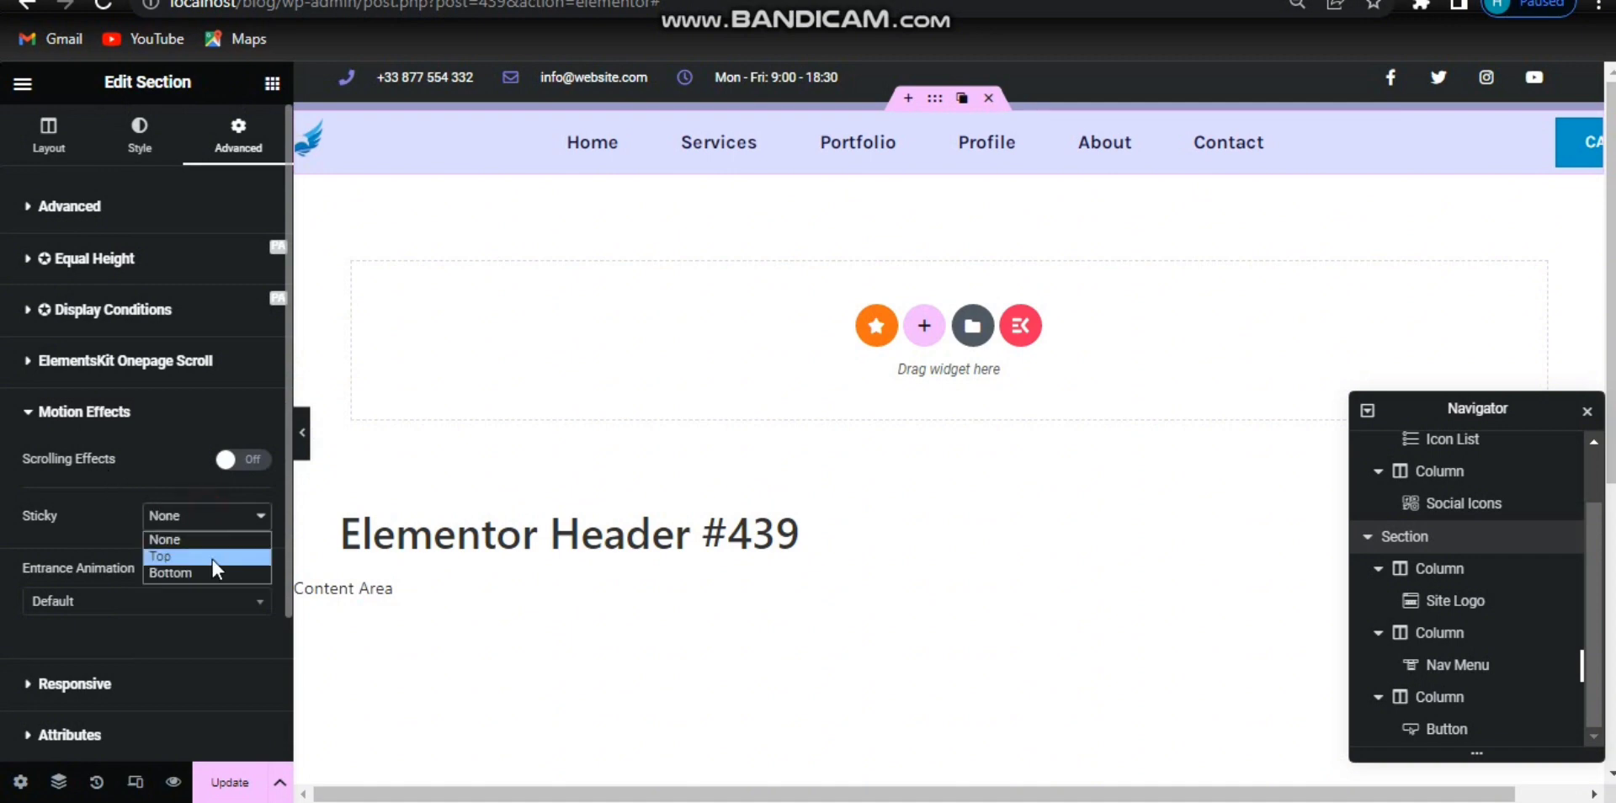
{"action": "left_click", "coordinate": [210, 558]}
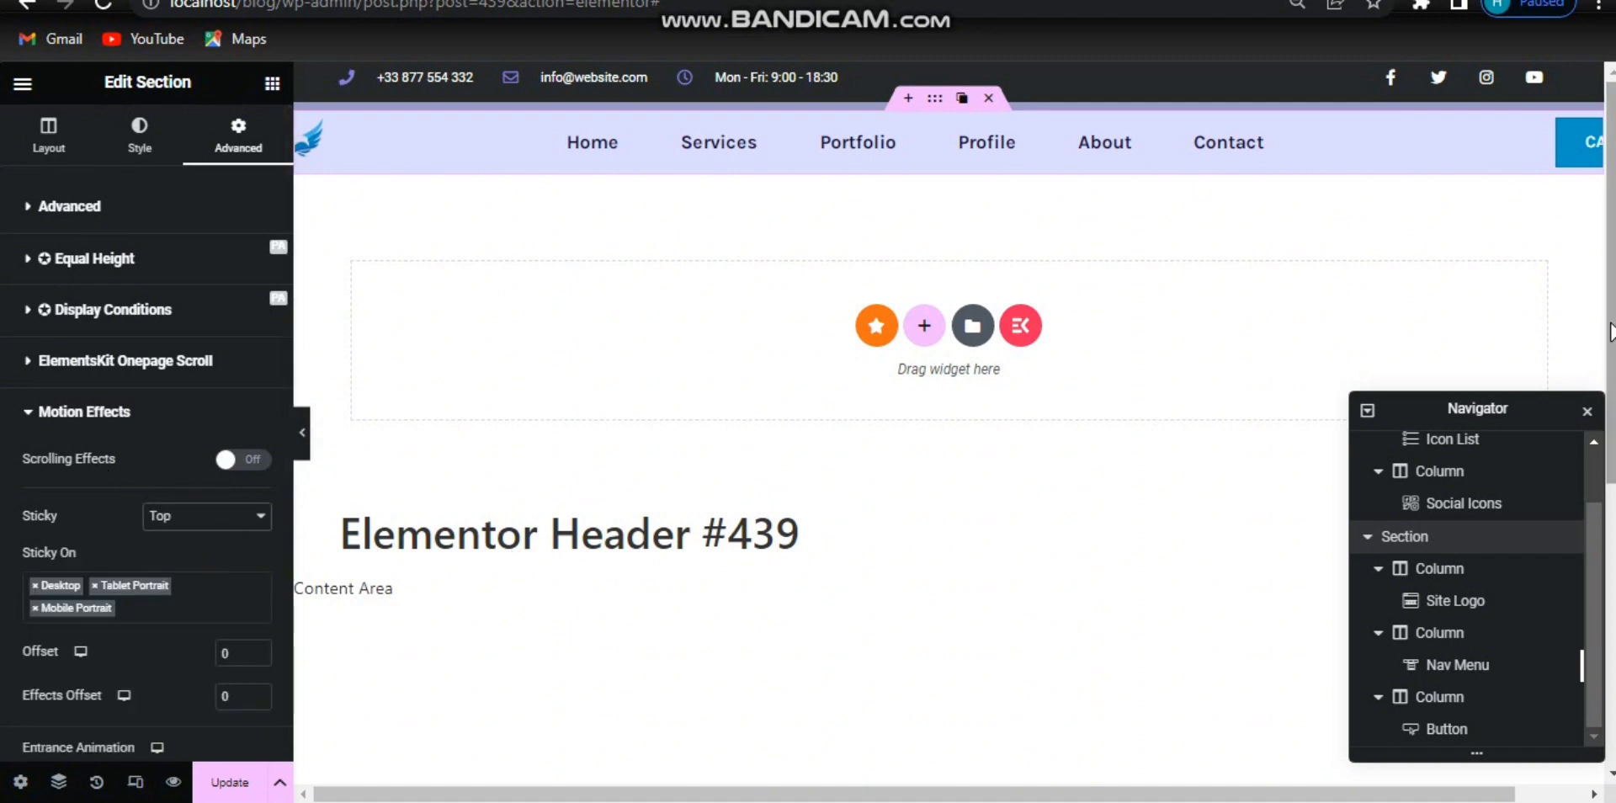
{"action": "mouse_move", "coordinate": [1611, 320]}
{"action": "left_mouse_down"}
{"action": "mouse_move", "coordinate": [1611, 420]}
{"action": "mouse_move", "coordinate": [1610, 250]}
{"action": "mouse_move", "coordinate": [1611, 581]}
{"action": "mouse_move", "coordinate": [1611, 320]}
{"action": "left_mouse_up"}
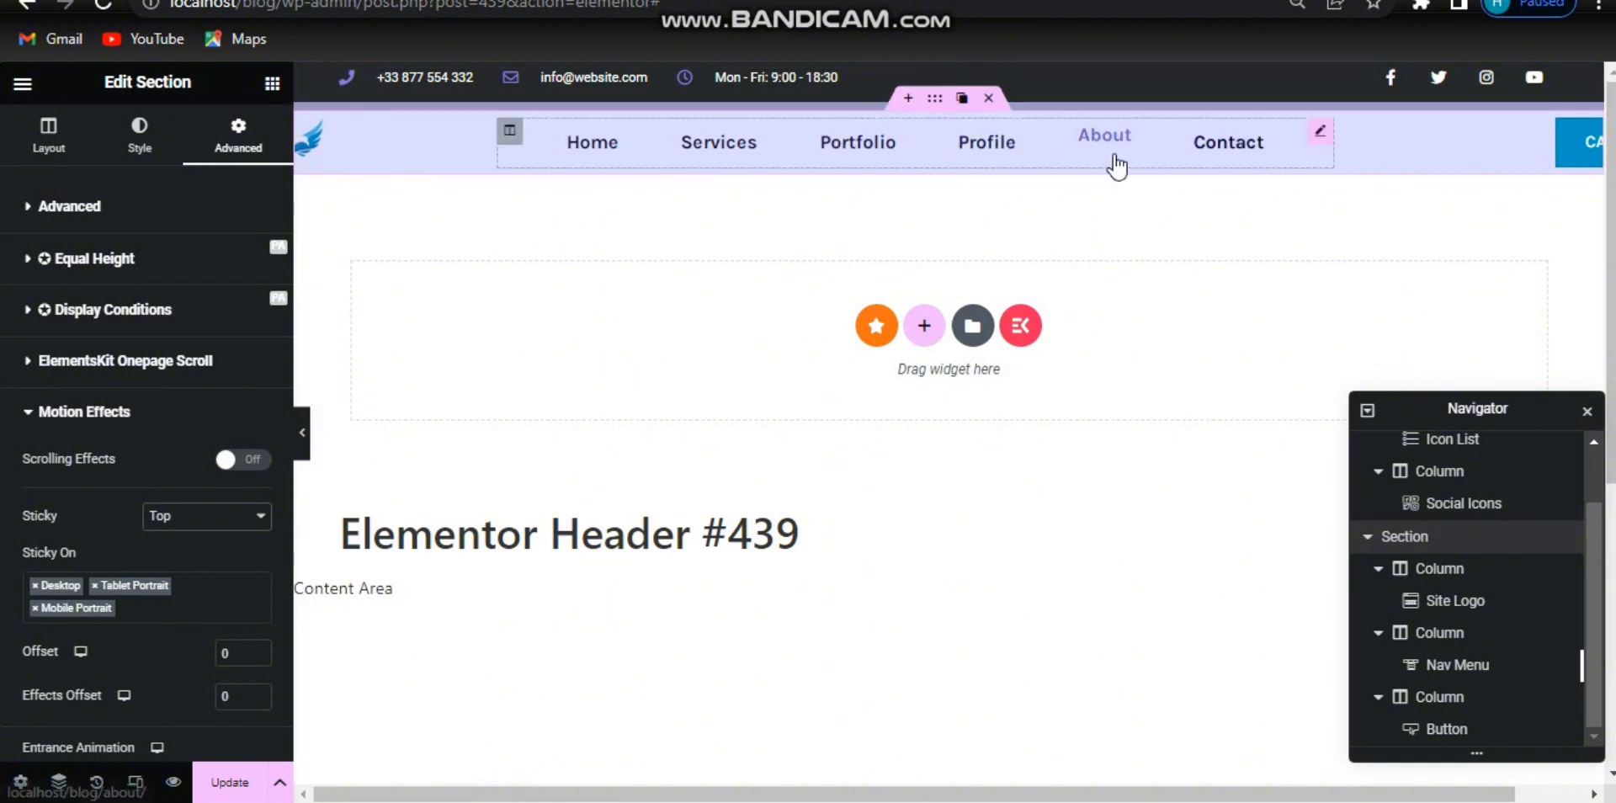
{"action": "left_click", "coordinate": [217, 790]}
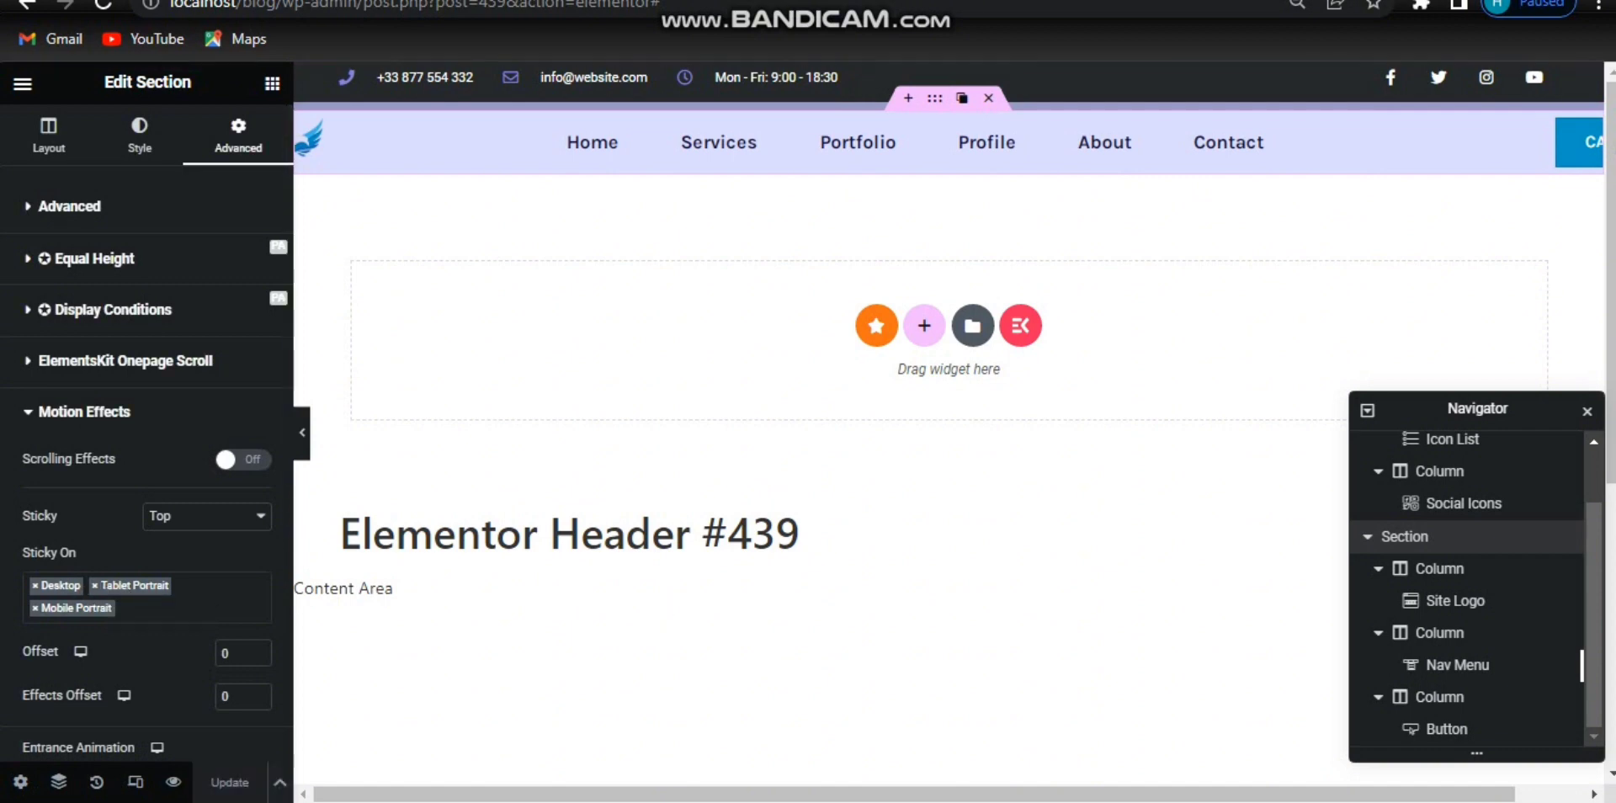
View the header's live preview and test the Call Us button and the phone and e-mail links, dismissing each prompt.
{"action": "left_click", "coordinate": [1255, 1]}
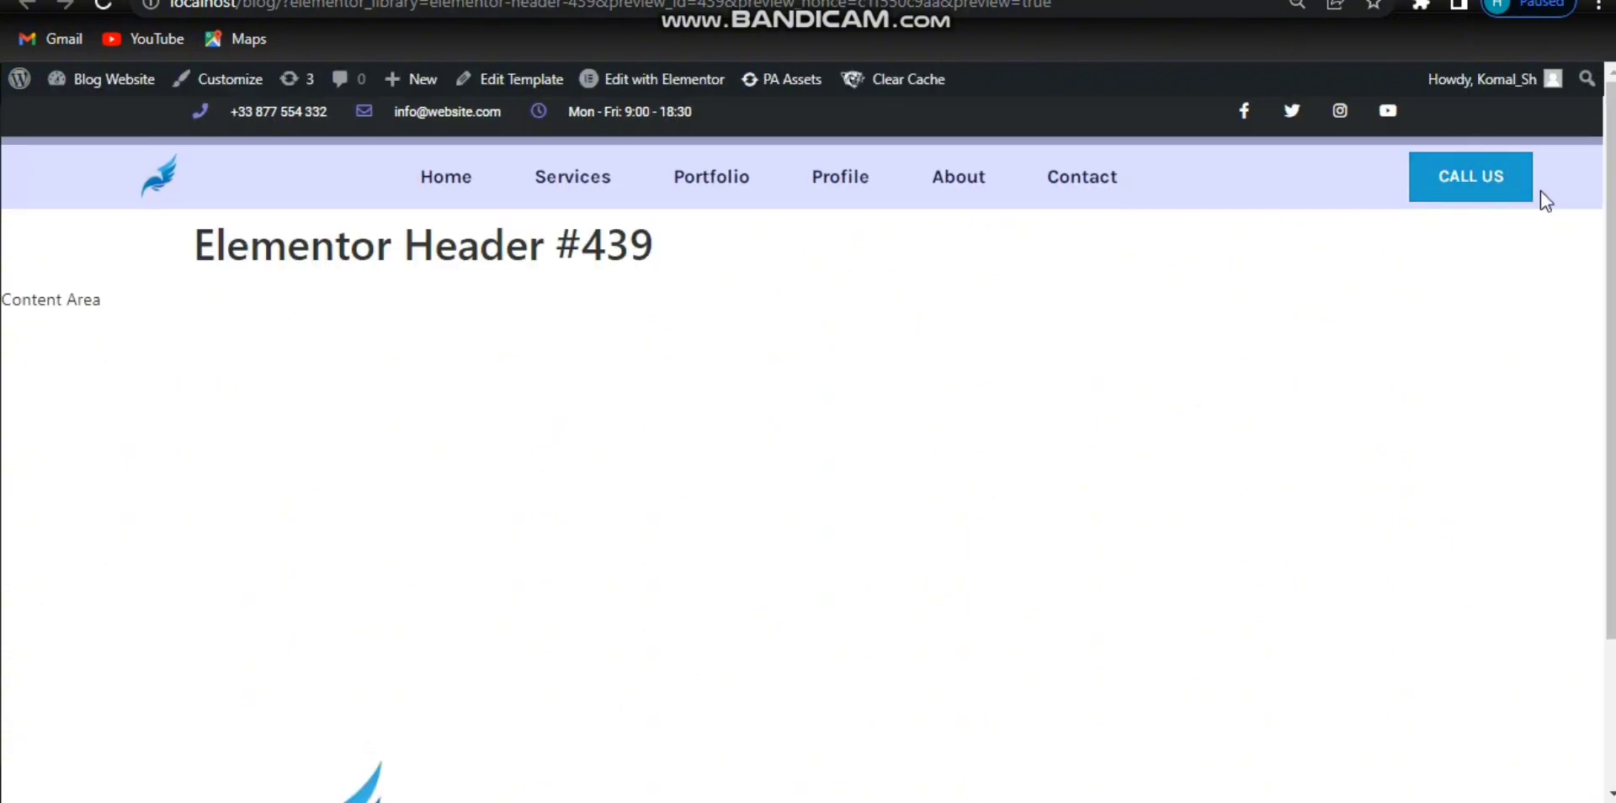
{"action": "mouse_move", "coordinate": [1609, 139]}
{"action": "left_mouse_down"}
{"action": "mouse_move", "coordinate": [1608, 285]}
{"action": "mouse_move", "coordinate": [1609, 143]}
{"action": "left_mouse_up"}
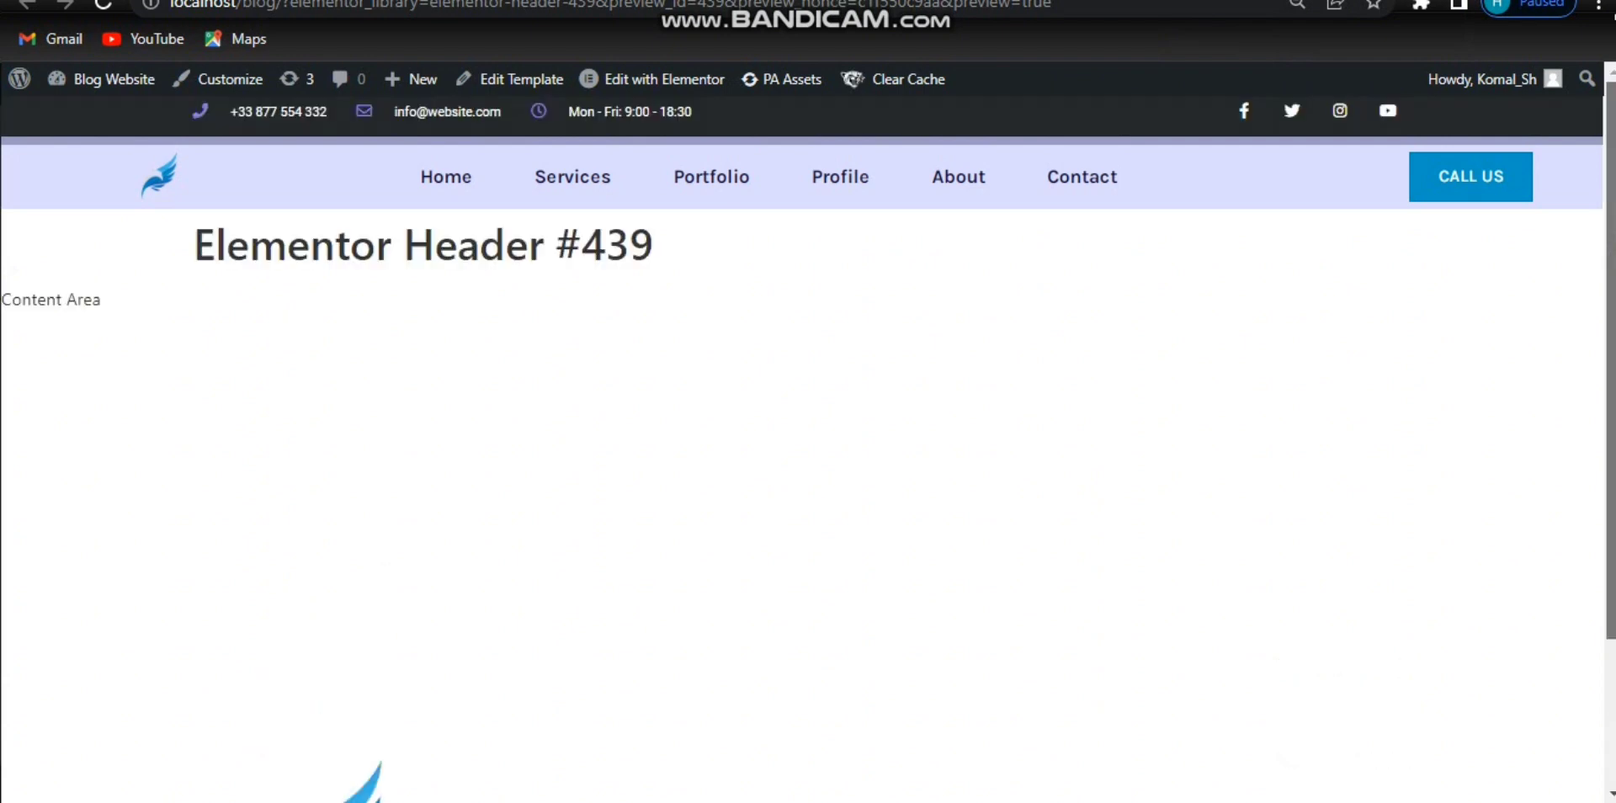
{"action": "left_click", "coordinate": [1471, 194]}
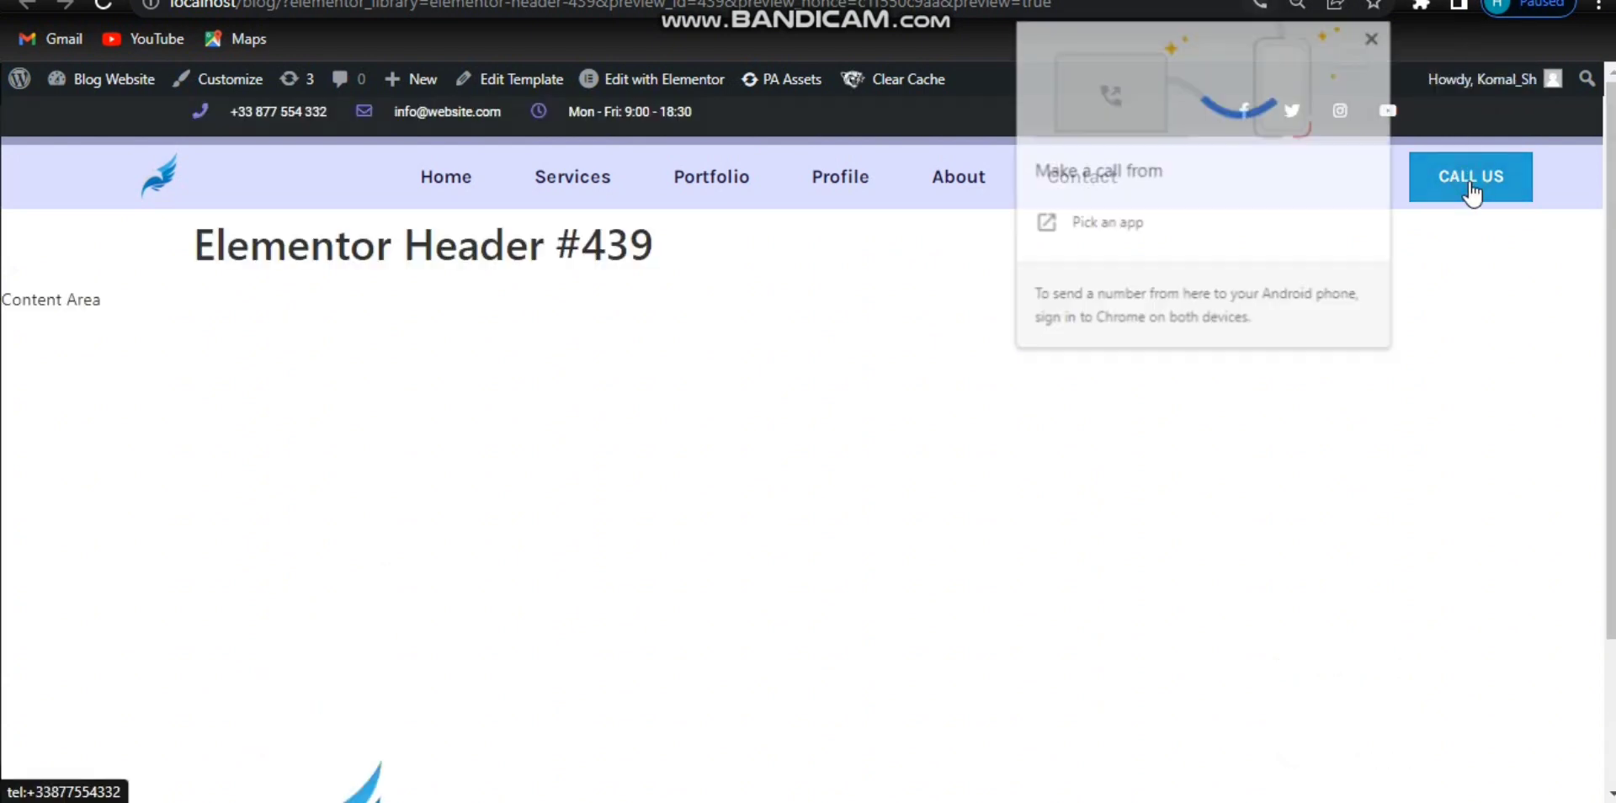
{"action": "left_click", "coordinate": [1376, 38]}
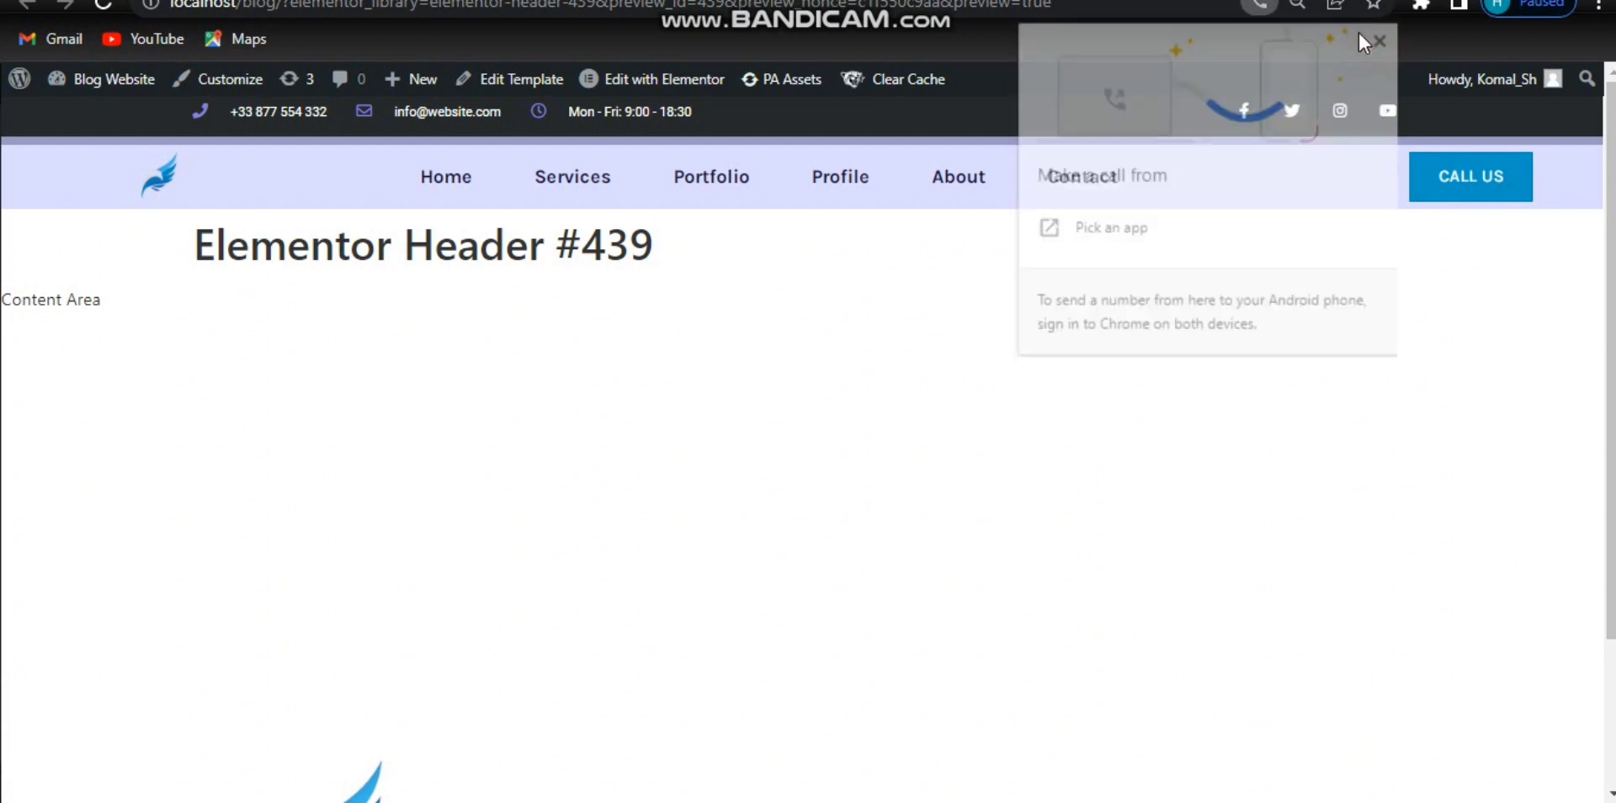
{"action": "left_click", "coordinate": [296, 110]}
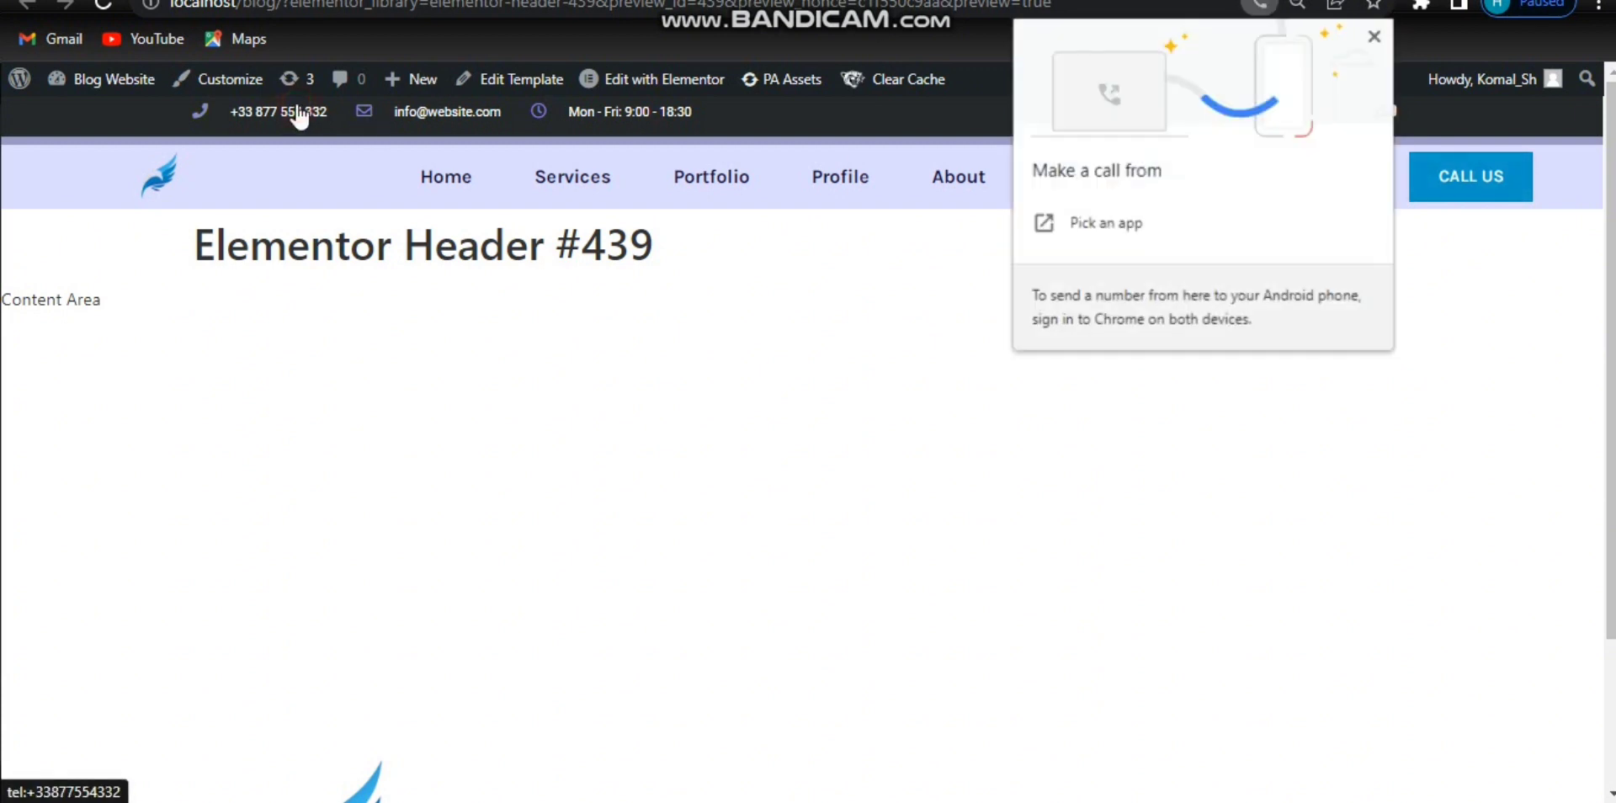
{"action": "left_click", "coordinate": [1374, 38]}
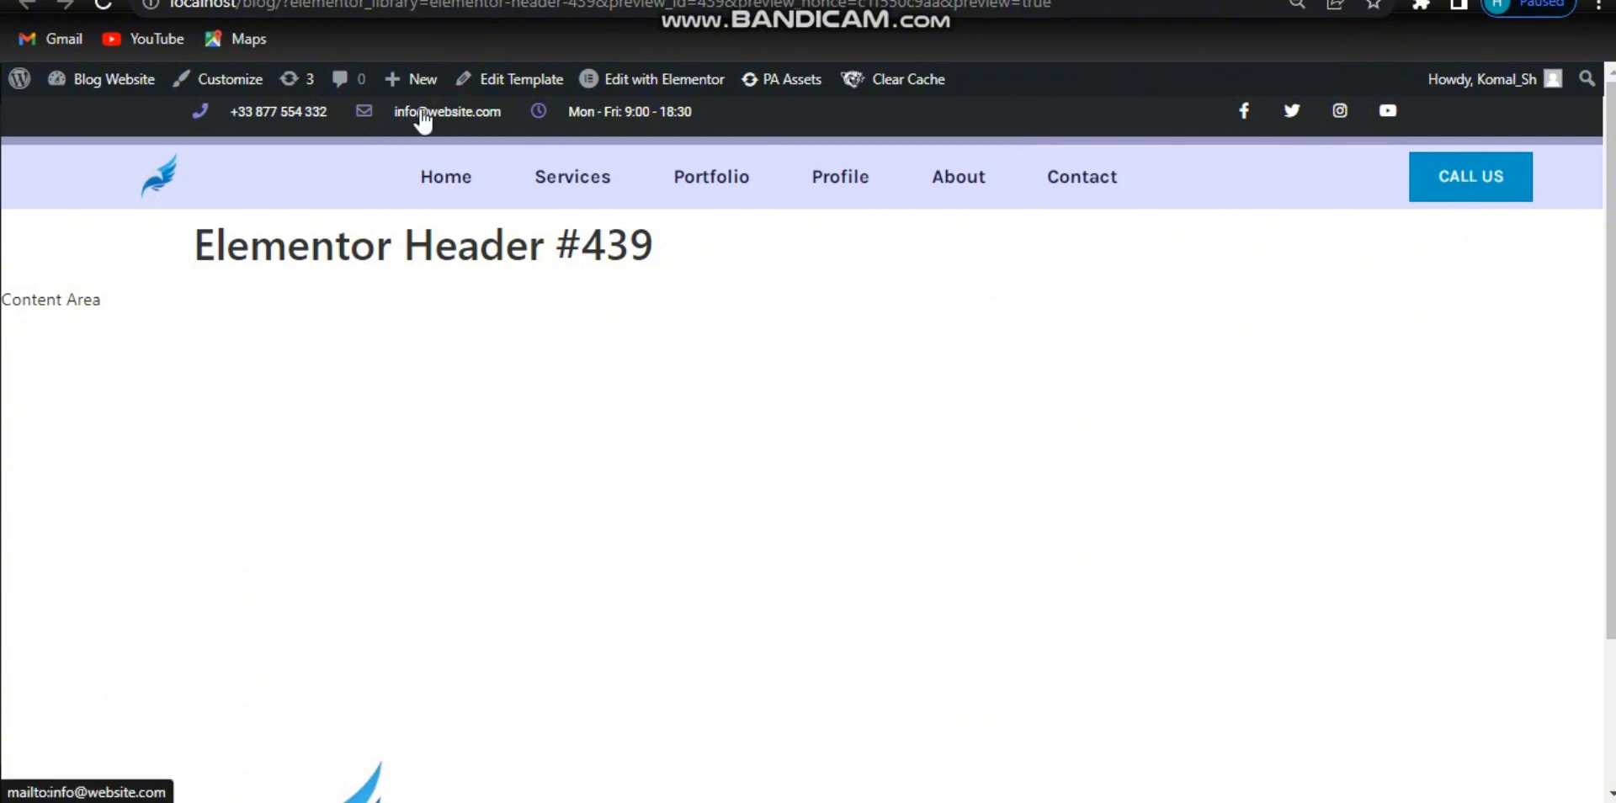
{"action": "left_click", "coordinate": [423, 118]}
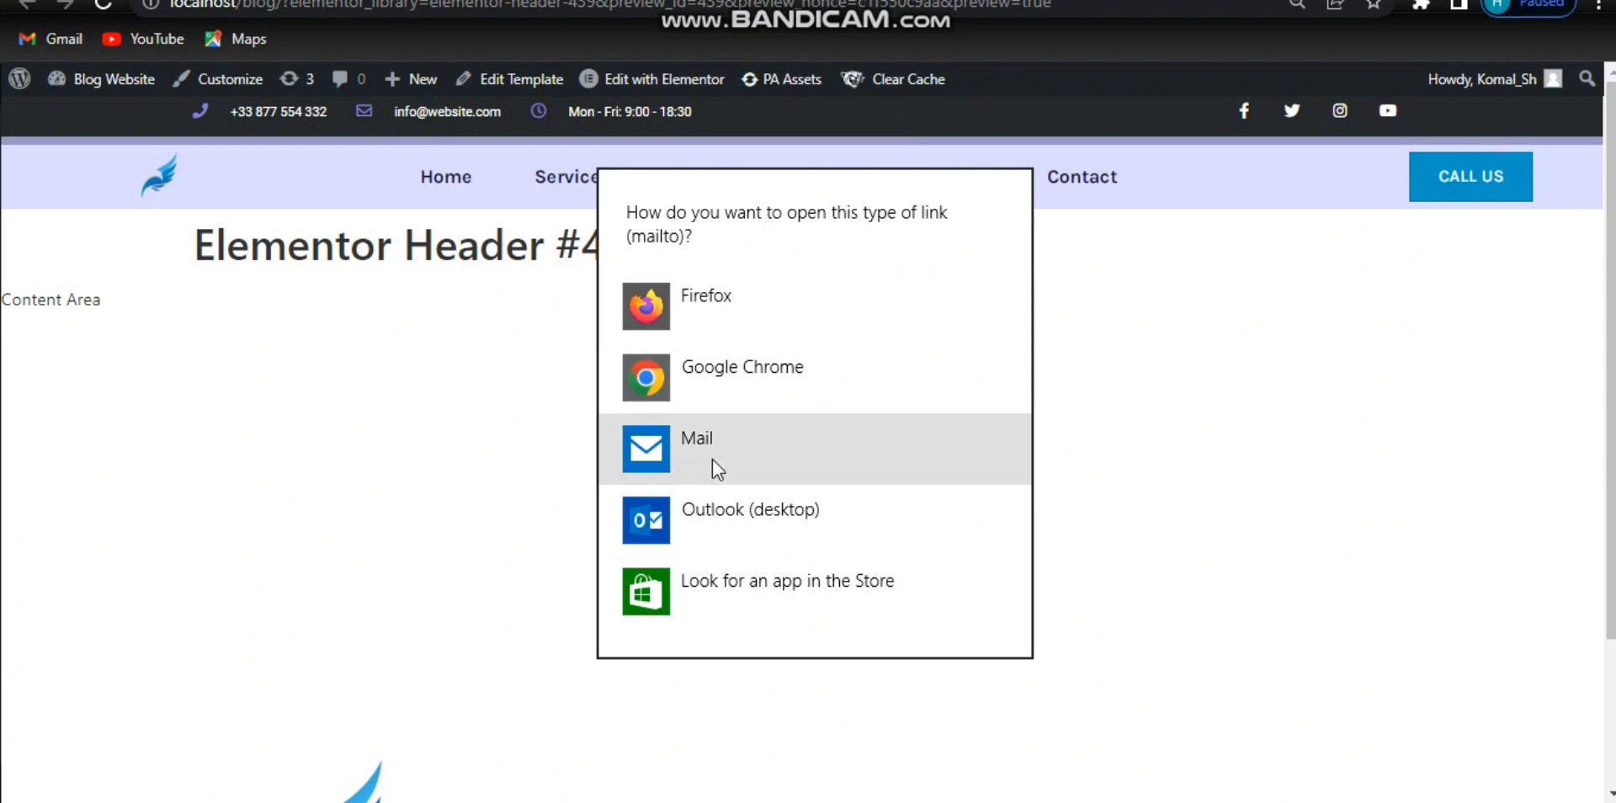
{"action": "left_click", "coordinate": [1204, 458]}
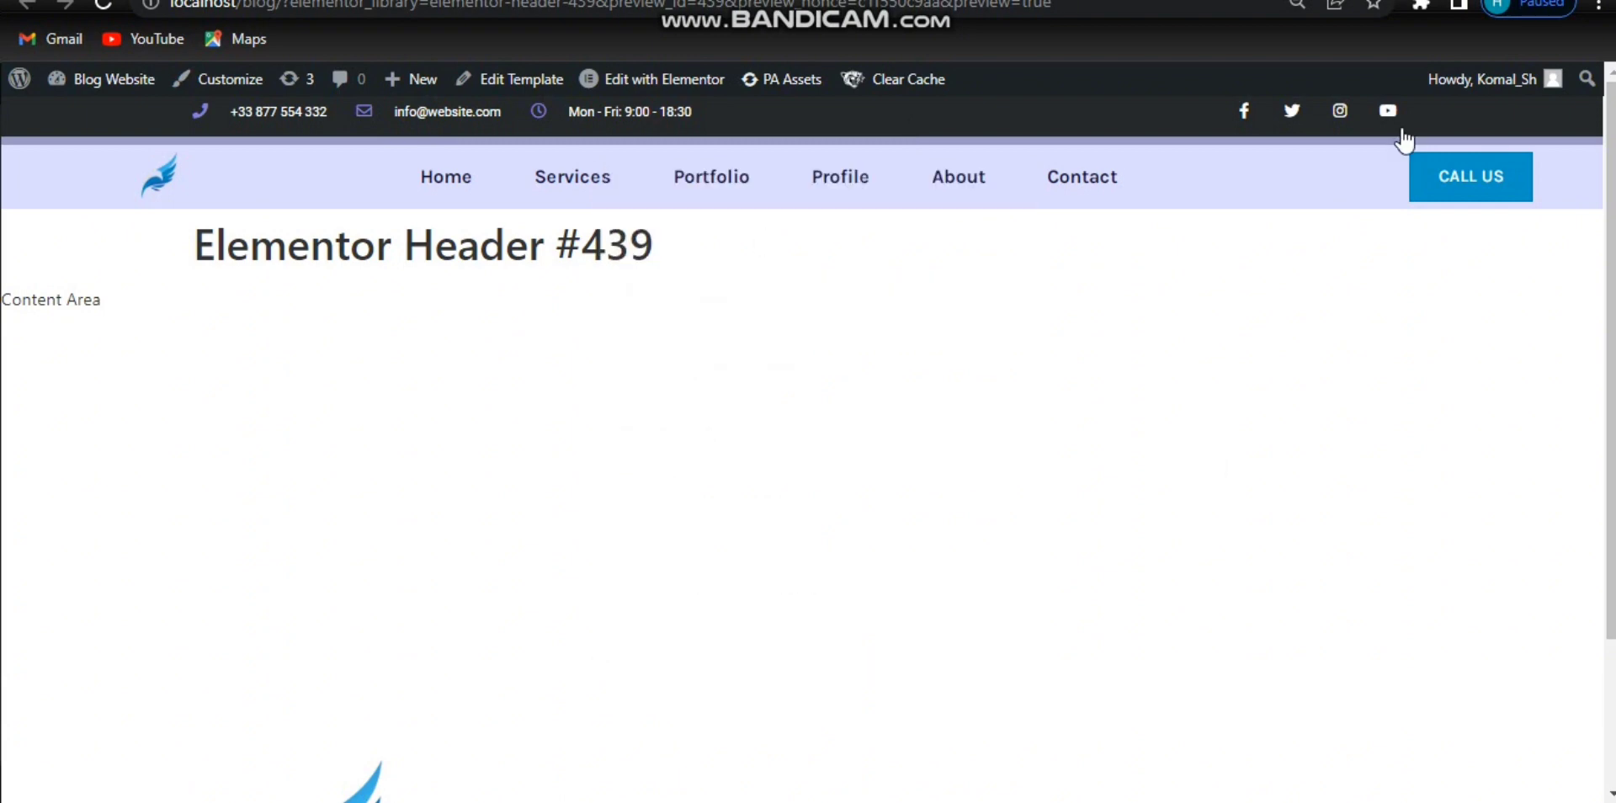
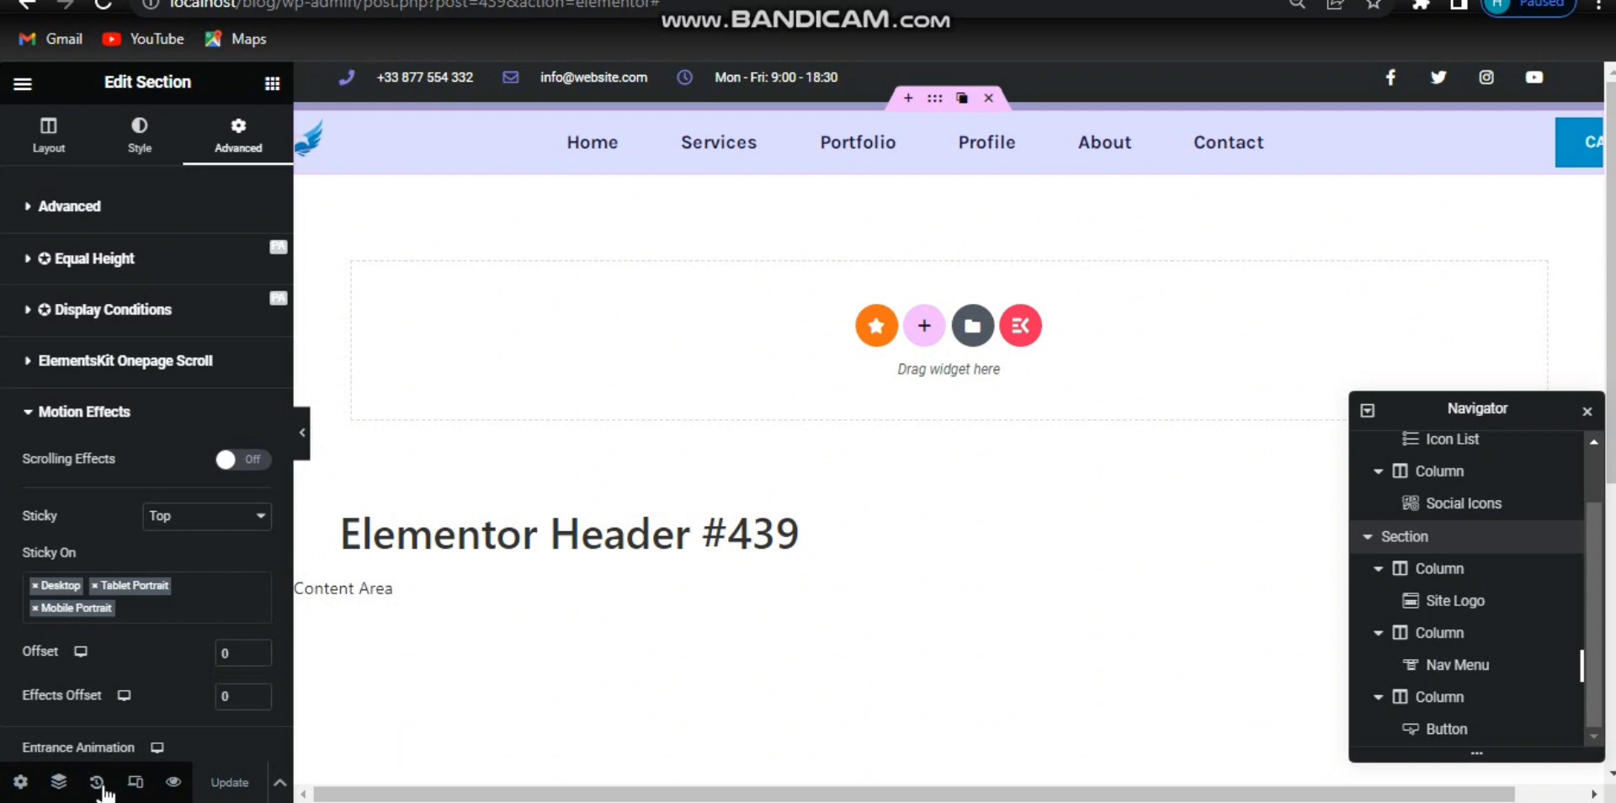
Switch the responsive view to tablet and set the site logo's left margin to 0 px.
{"action": "left_click", "coordinate": [133, 783]}
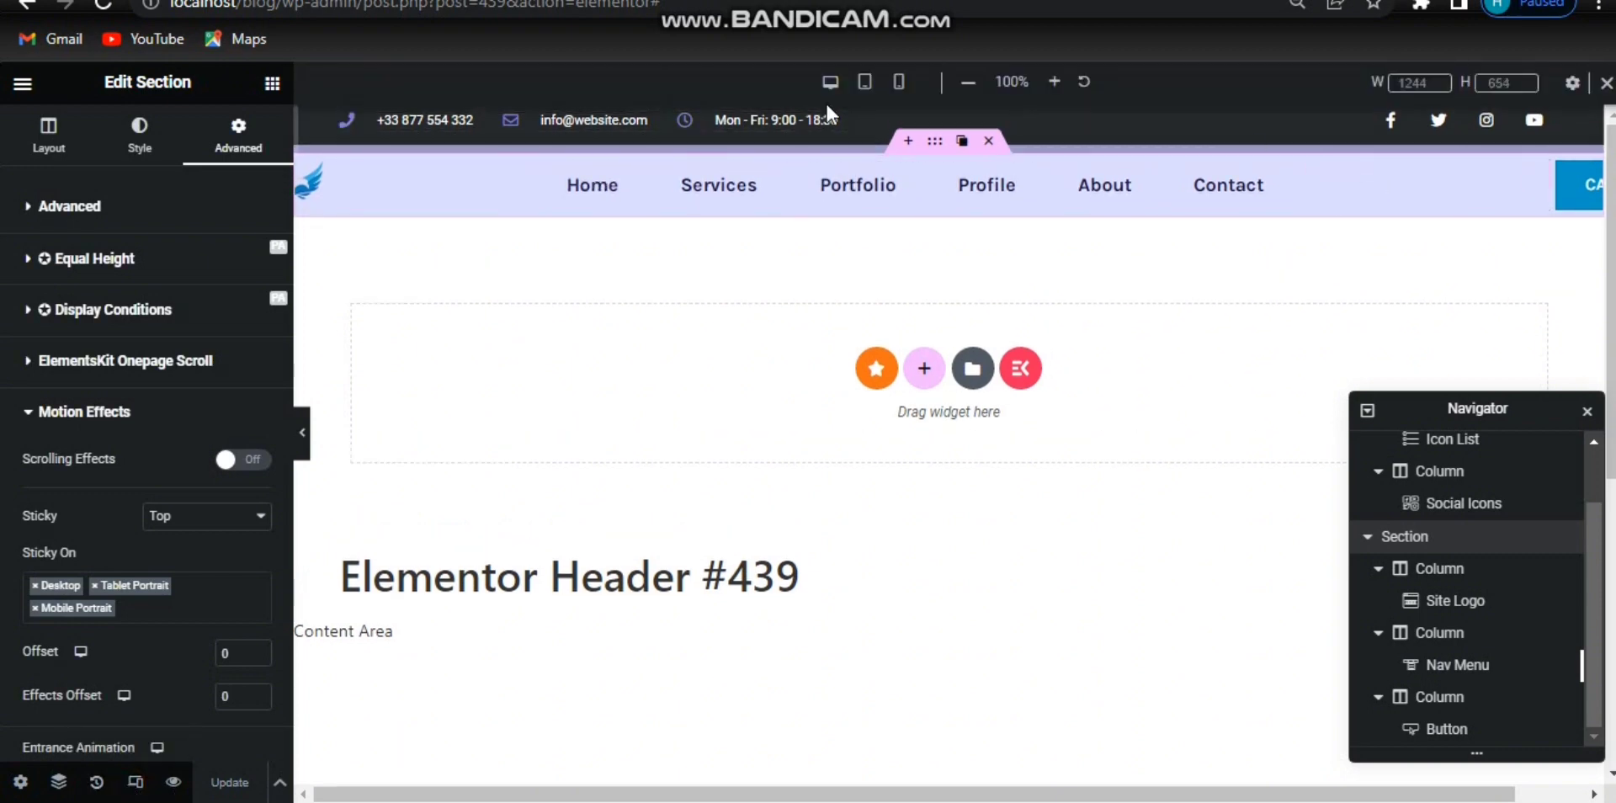
{"action": "left_click", "coordinate": [865, 83]}
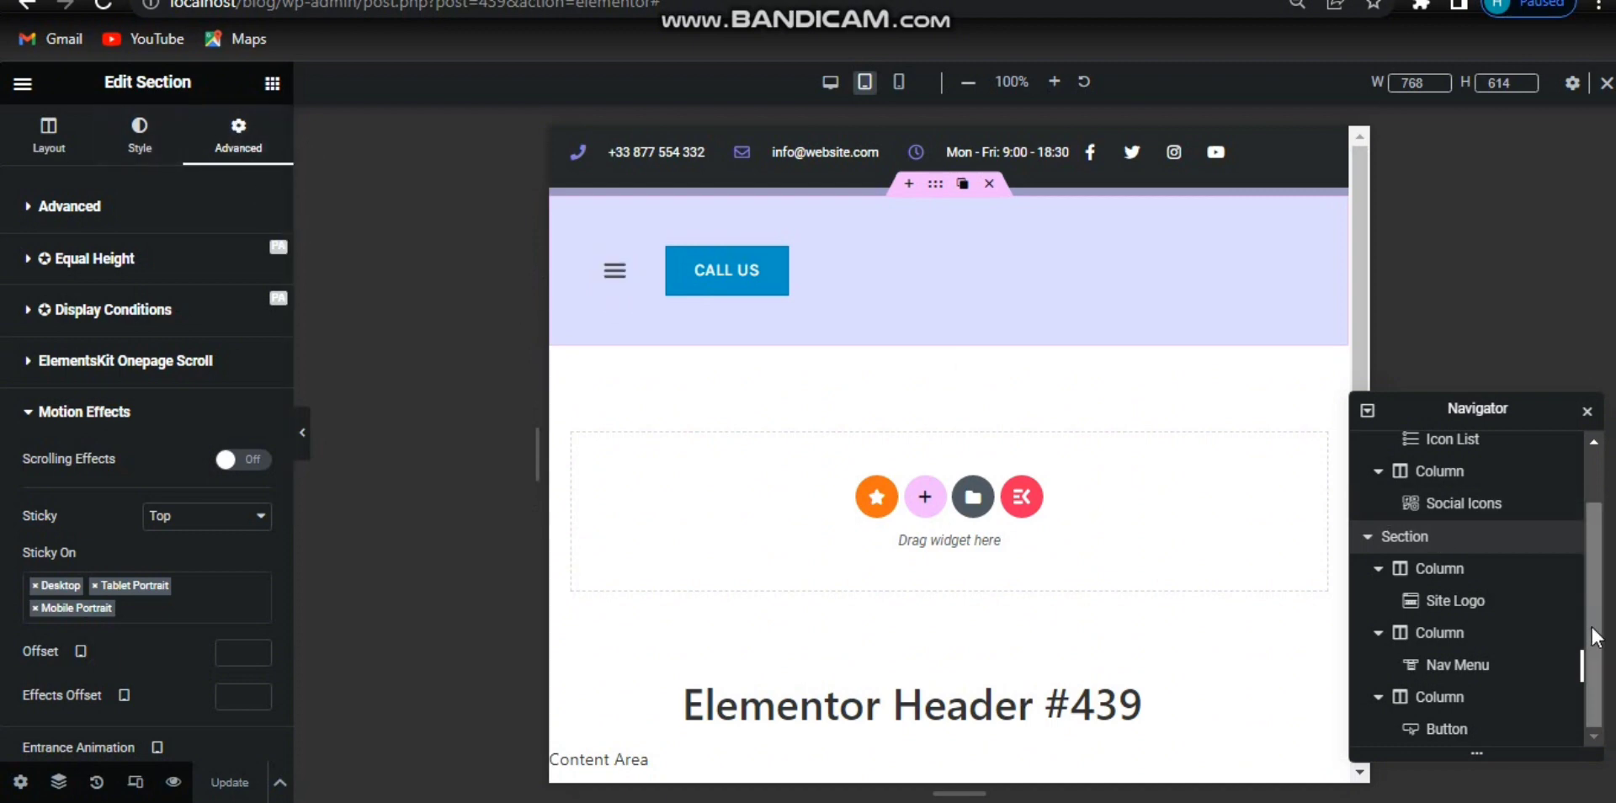
{"action": "left_click_drag", "start_coordinate": [1592, 623], "coordinate": [1593, 539]}
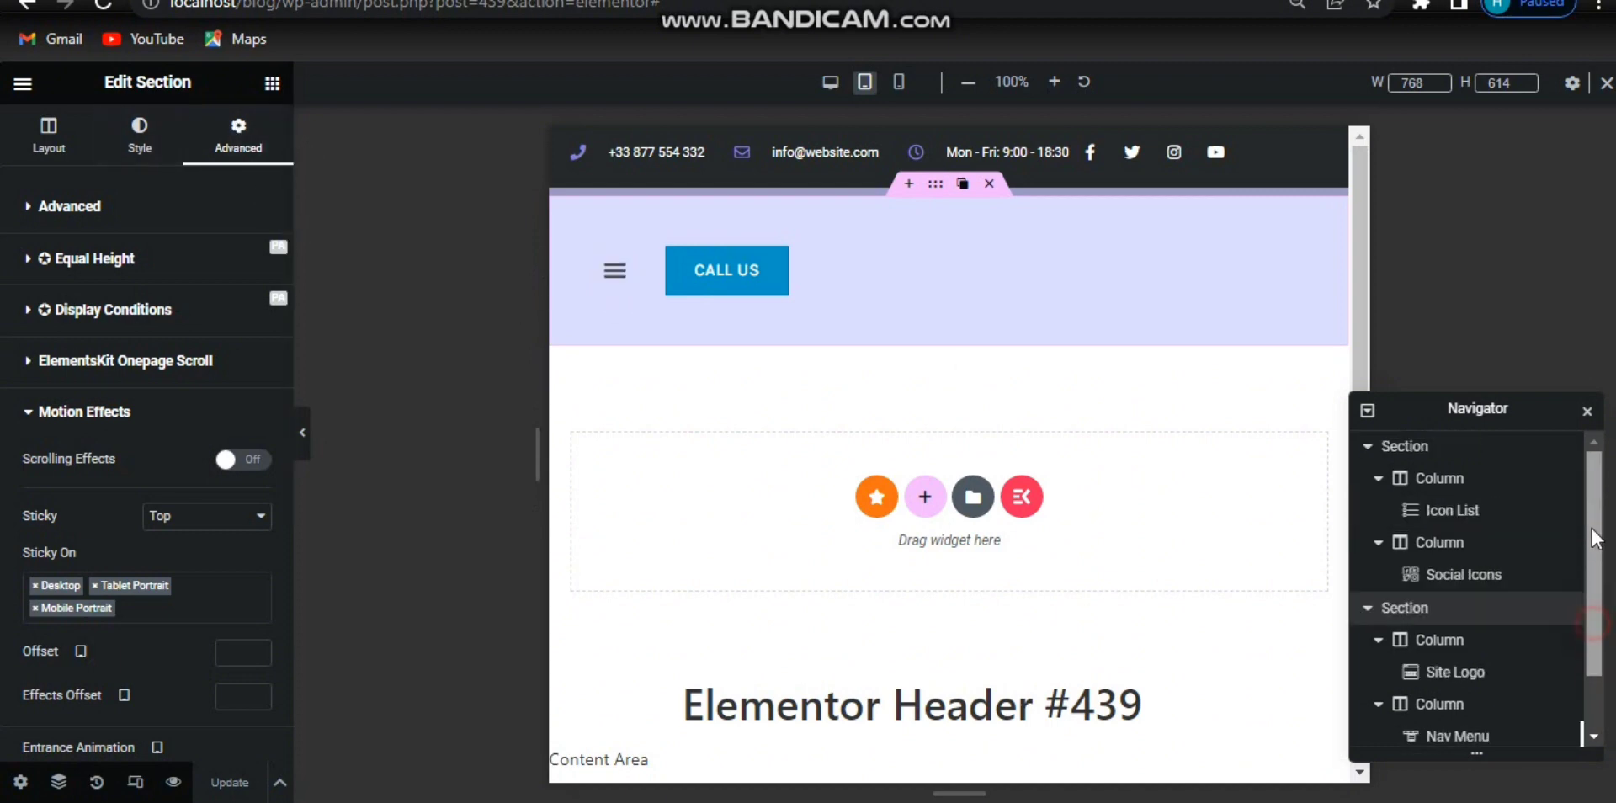
{"action": "left_click", "coordinate": [1368, 448]}
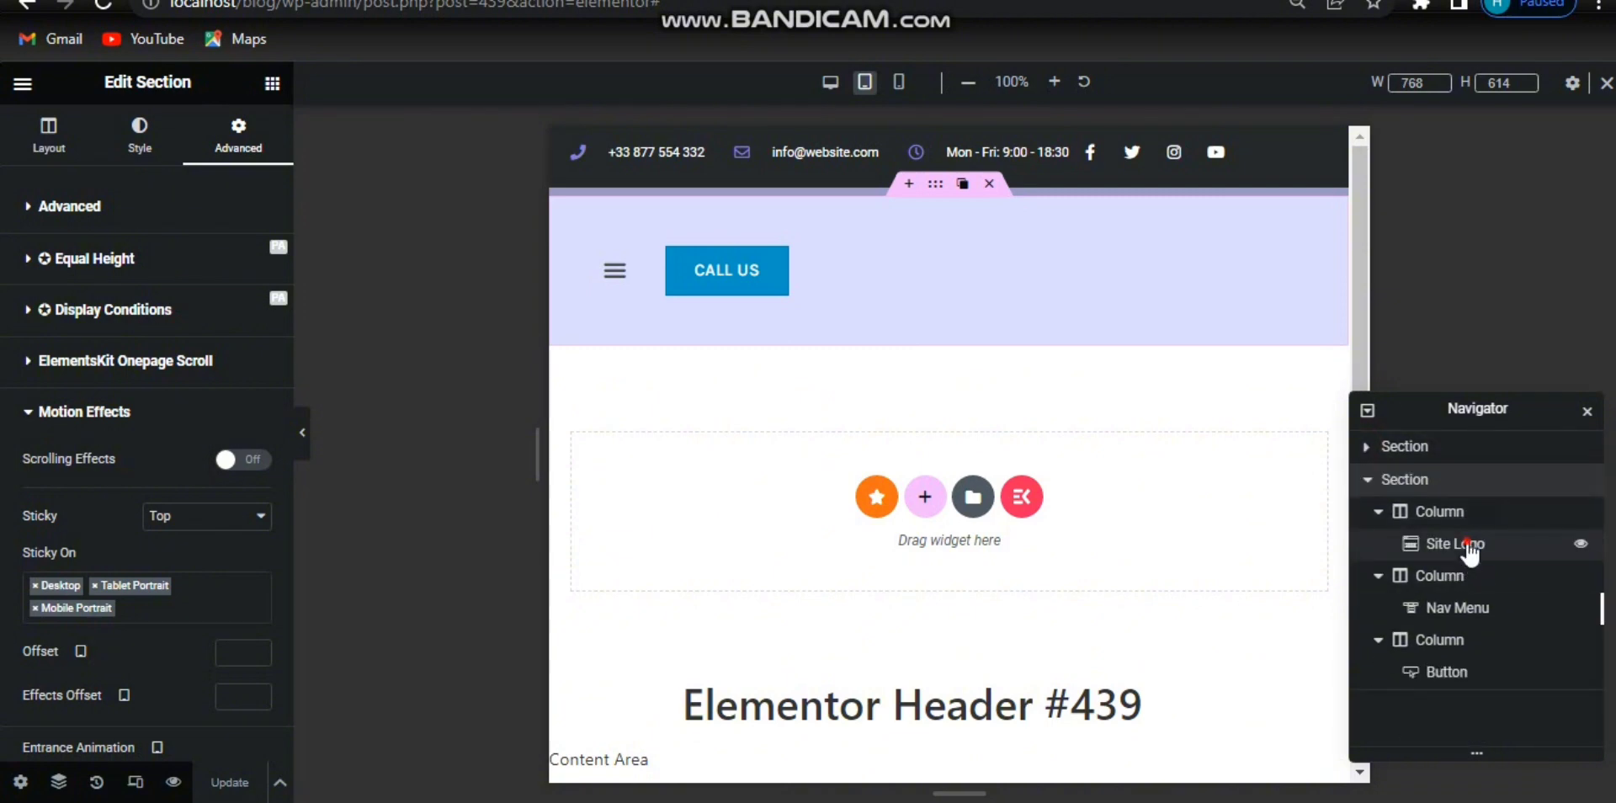
{"action": "left_click", "coordinate": [1470, 553]}
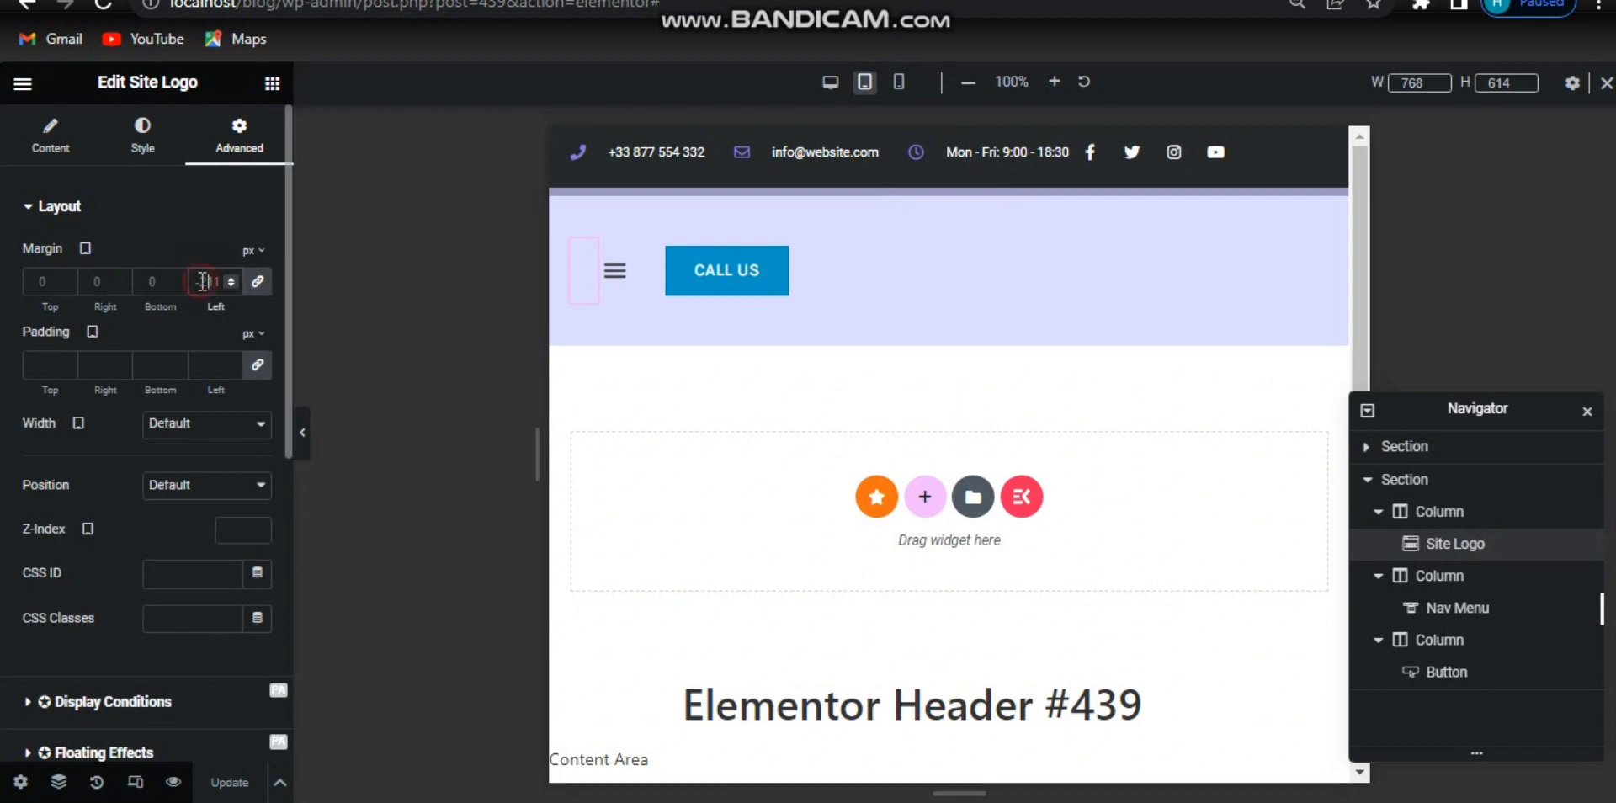
{"action": "key", "text": "Down"}
{"action": "key", "text": "Up"}
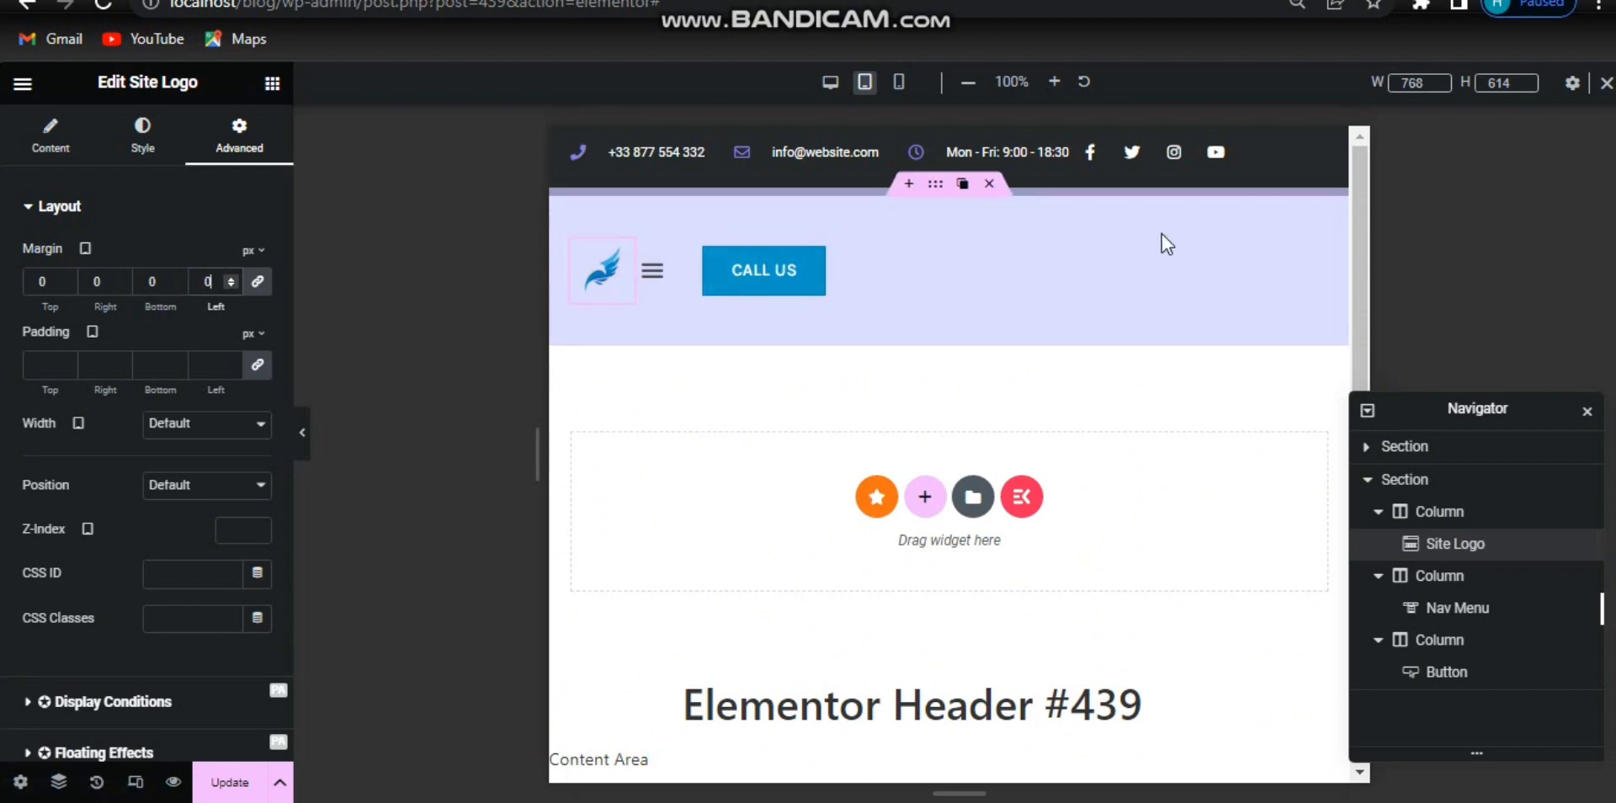
Set the navigation section's tablet padding to 20 px left, 0 px bottom and 0 px top.
{"action": "left_click", "coordinate": [937, 255]}
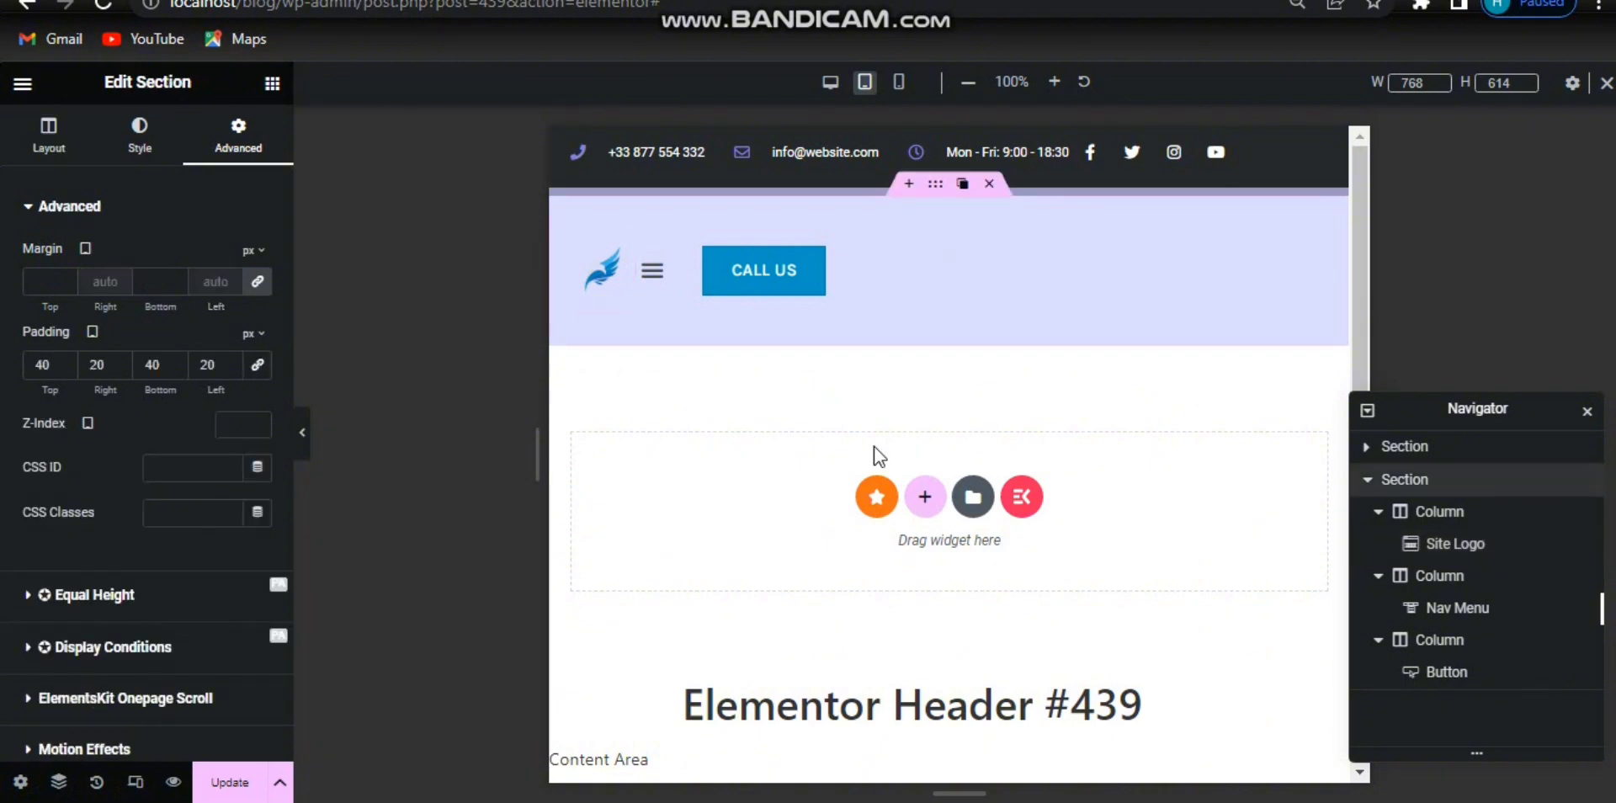
{"action": "double_click", "coordinate": [213, 365]}
{"action": "type", "text": "0"}
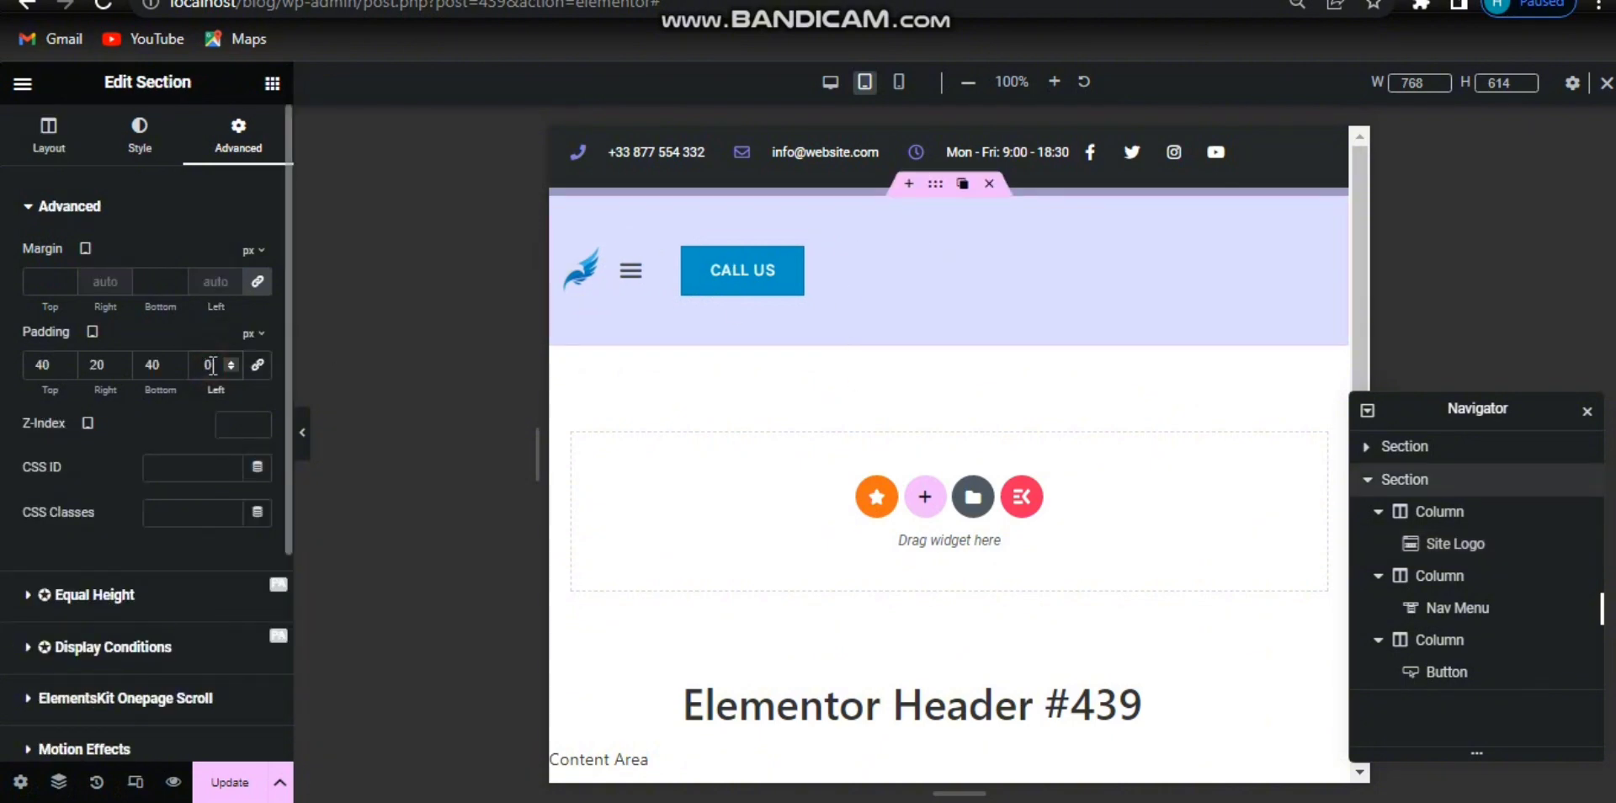
{"action": "type", "text": "2"}
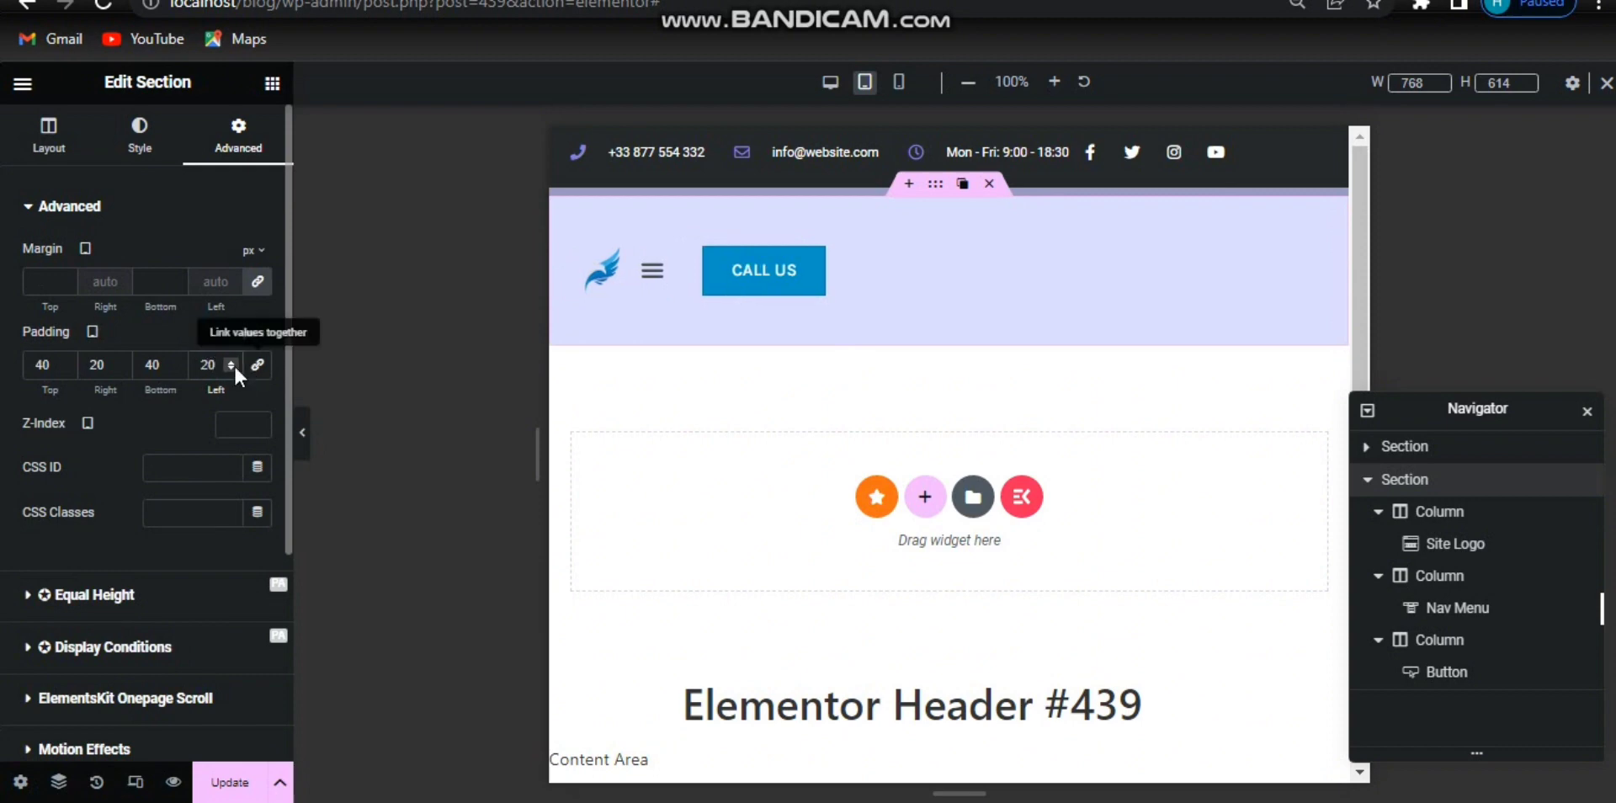
{"action": "left_click", "coordinate": [155, 365]}
{"action": "key", "text": "BackSpace"}
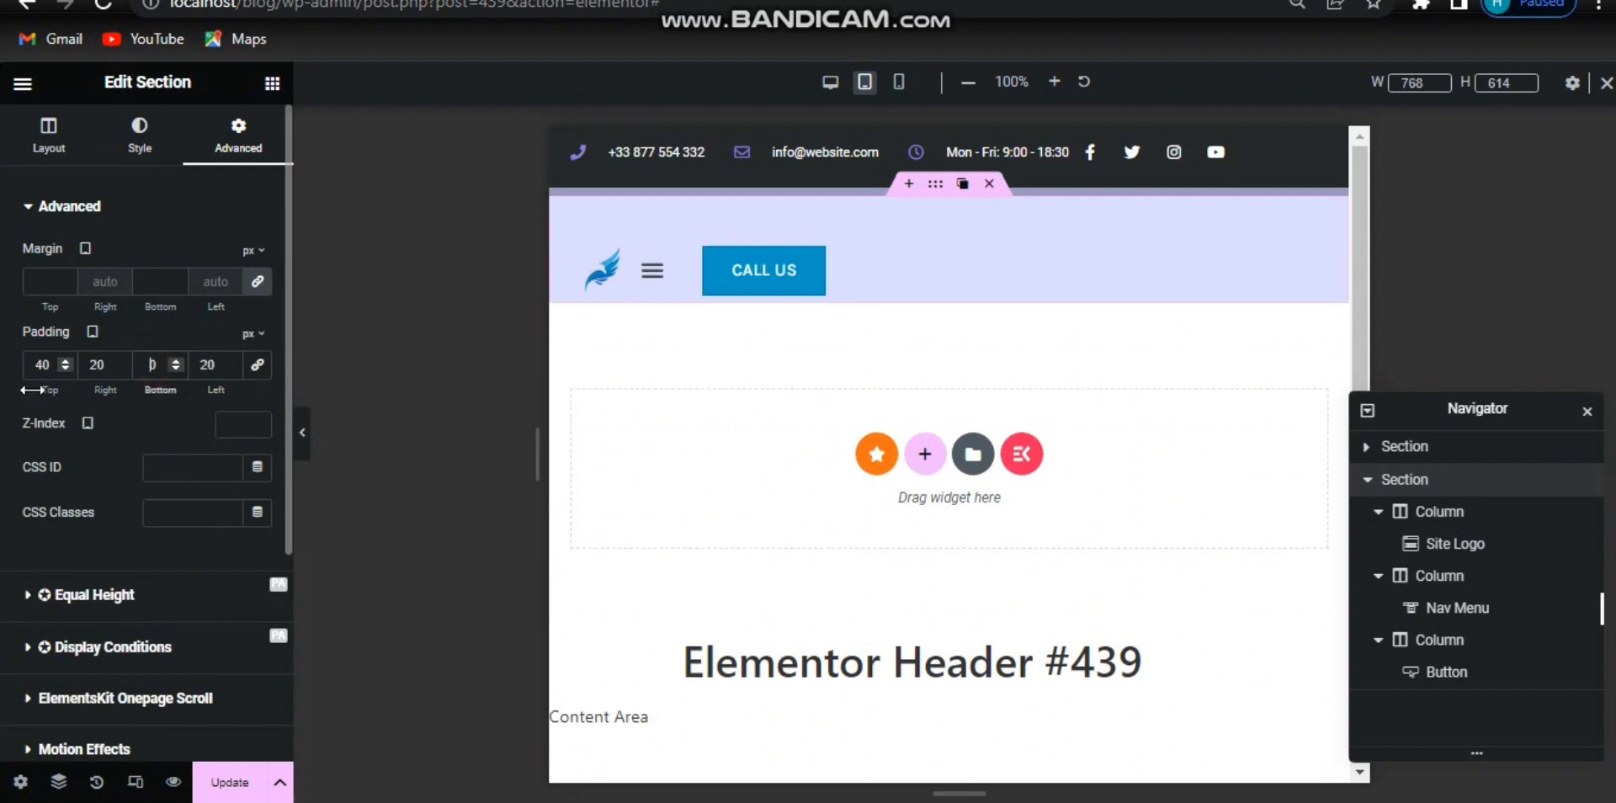
{"action": "left_click", "coordinate": [47, 364]}
{"action": "key", "text": "BackSpace"}
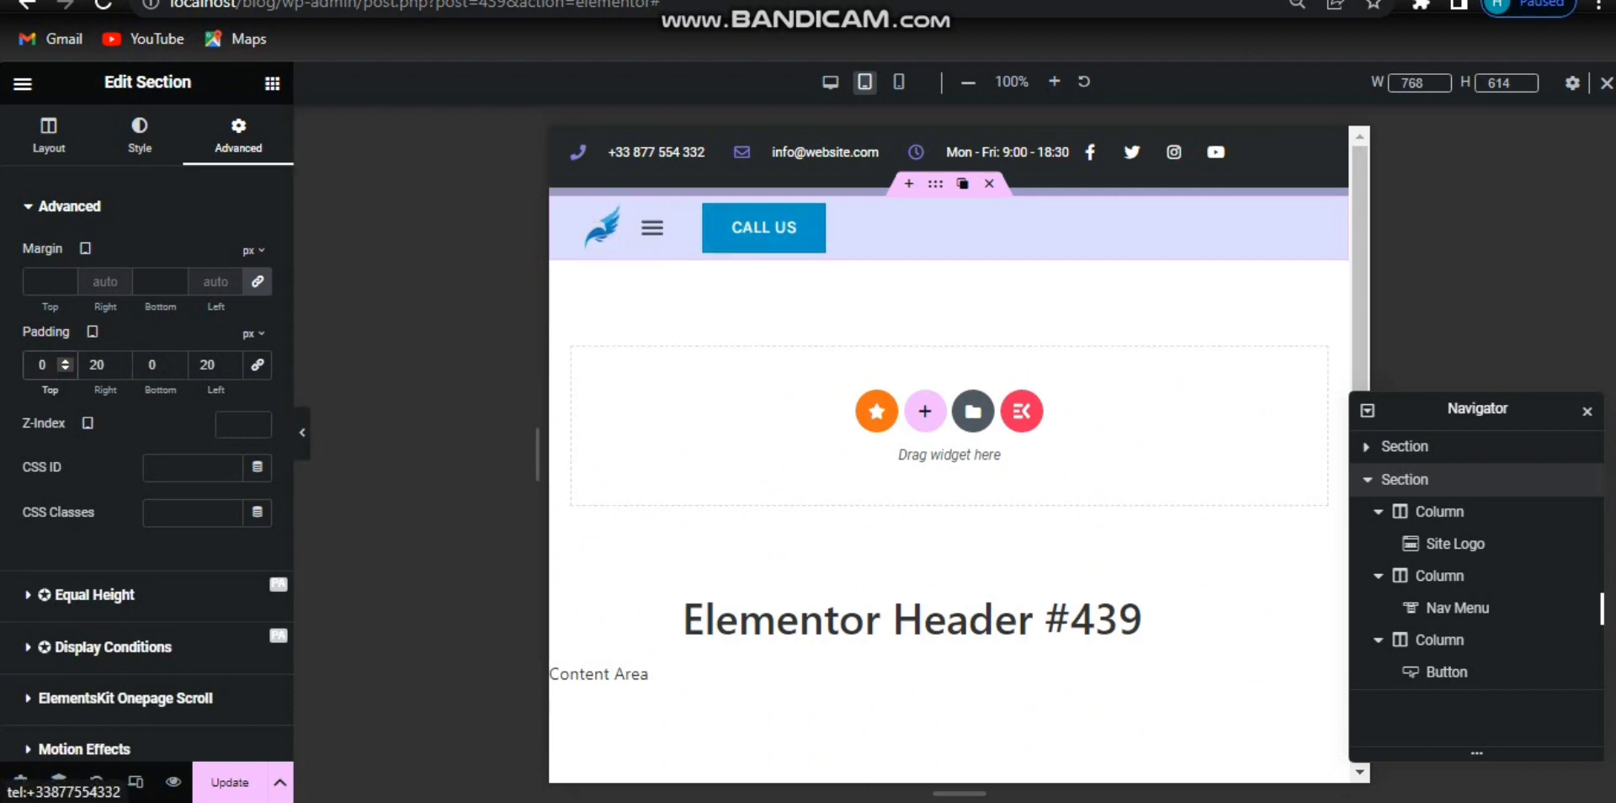
Reduce the contact bar section's tablet minimum height to the lowest setting and set its top padding to 0 px.
{"action": "left_click", "coordinate": [648, 224]}
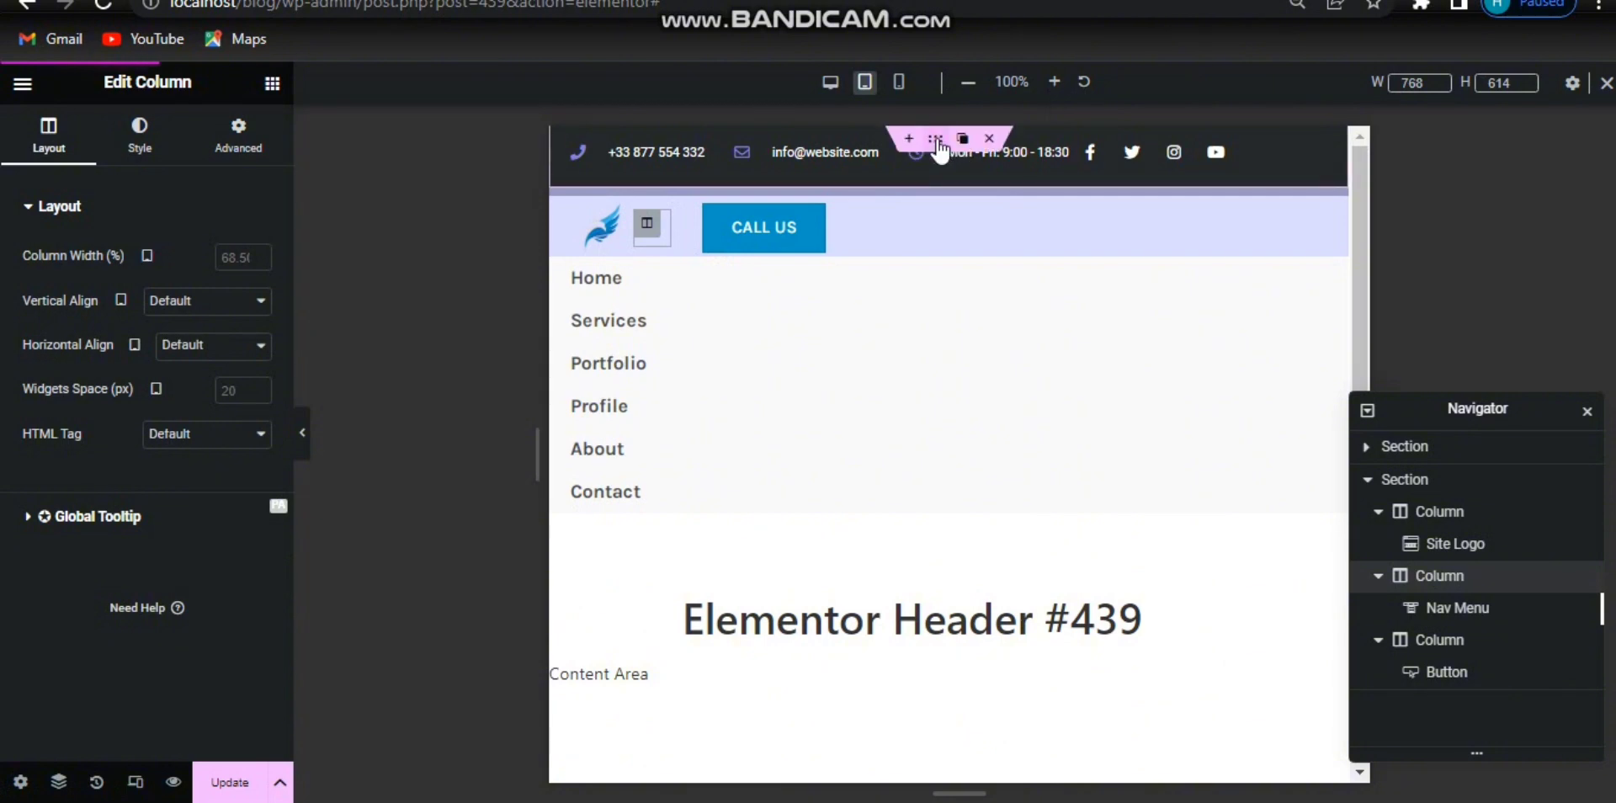
{"action": "left_click", "coordinate": [933, 143]}
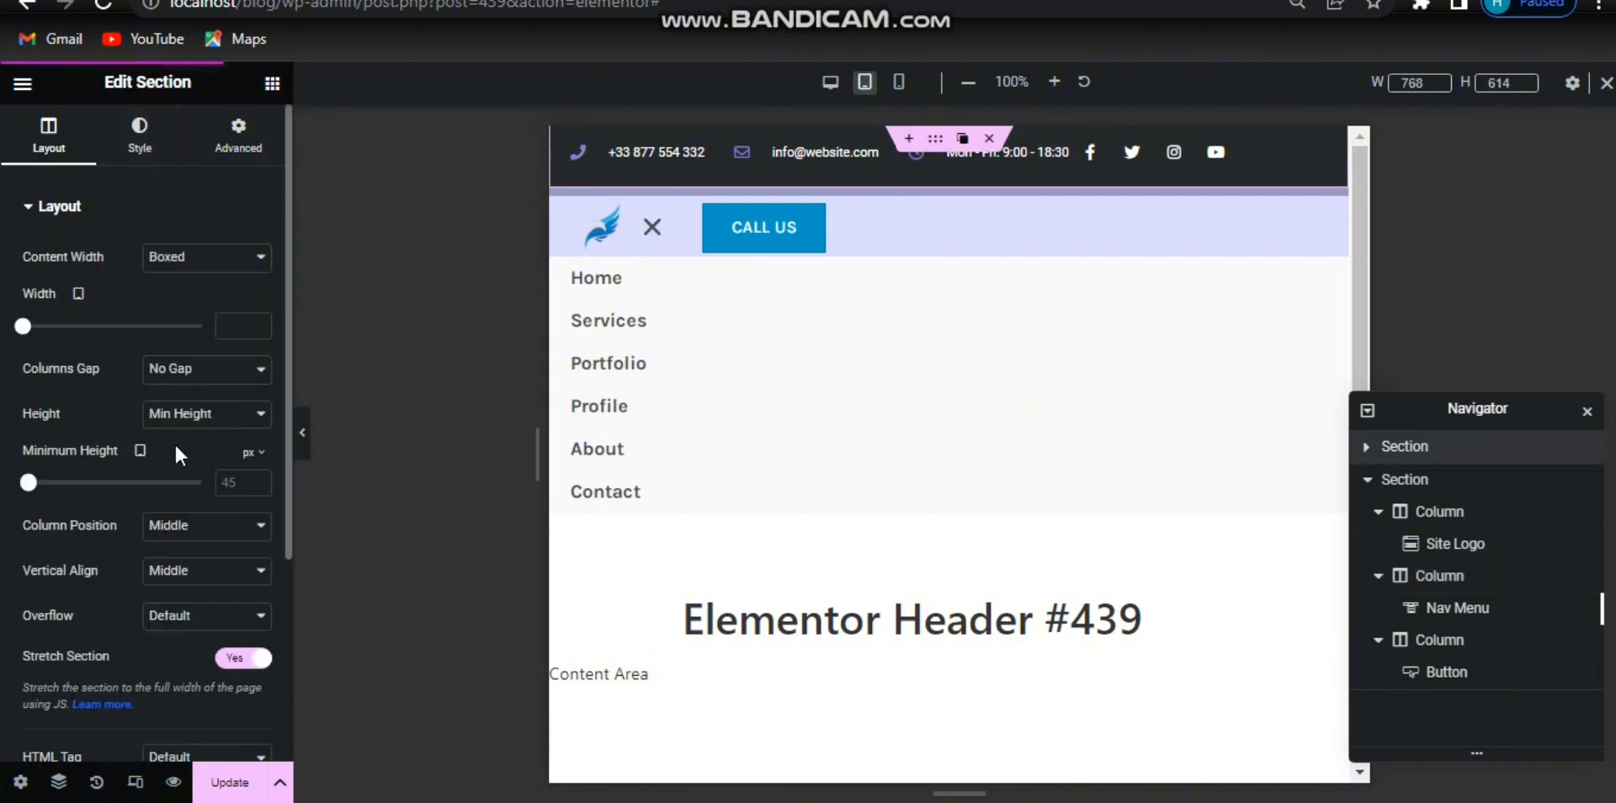
{"action": "left_click_drag", "start_coordinate": [28, 483], "coordinate": [9, 491]}
{"action": "left_click", "coordinate": [244, 133]}
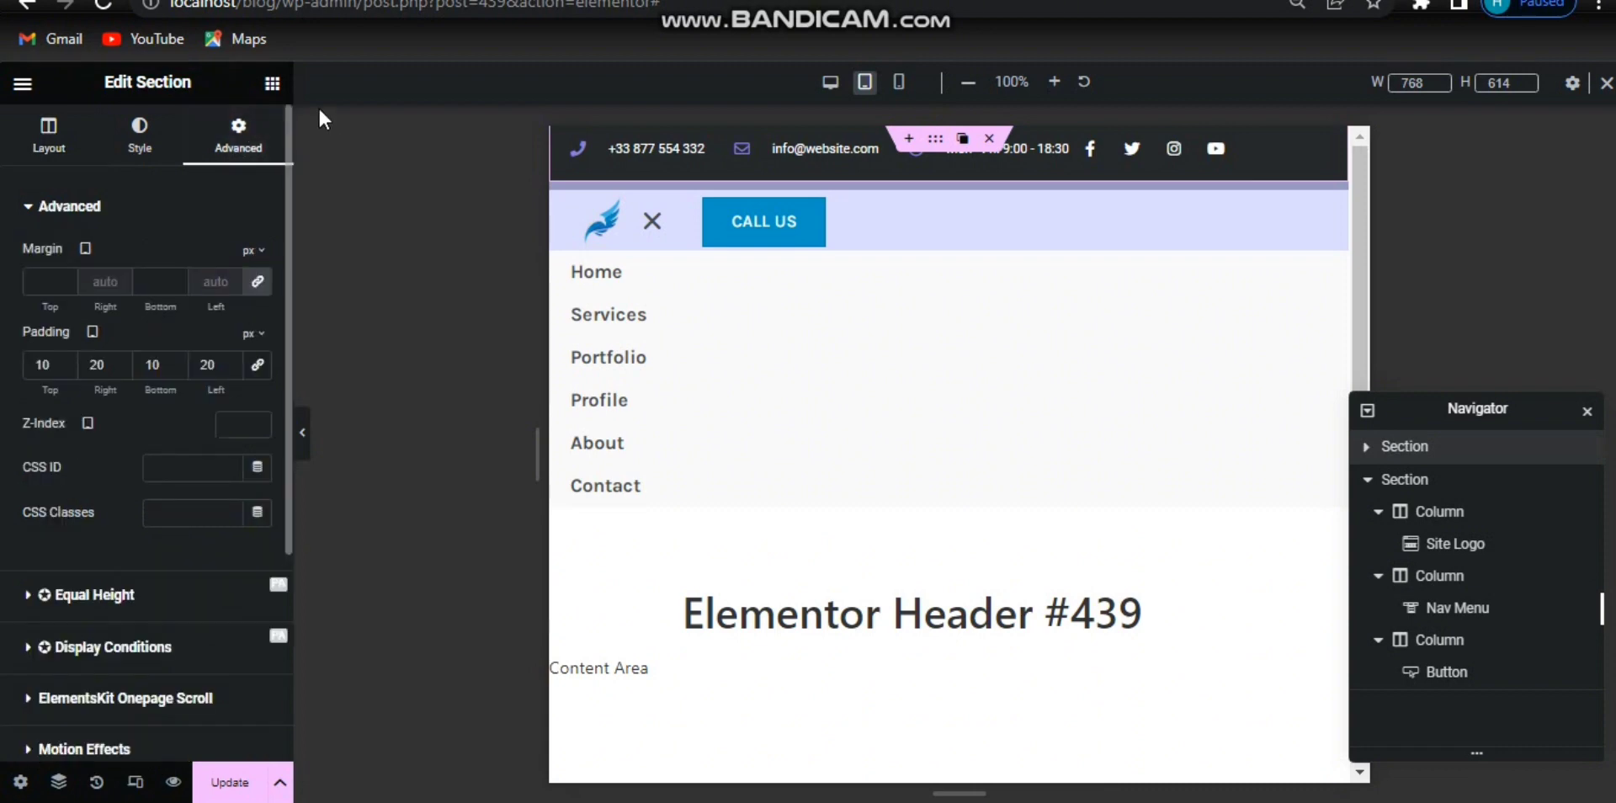
{"action": "left_click", "coordinate": [46, 364]}
{"action": "key", "text": "BackSpace"}
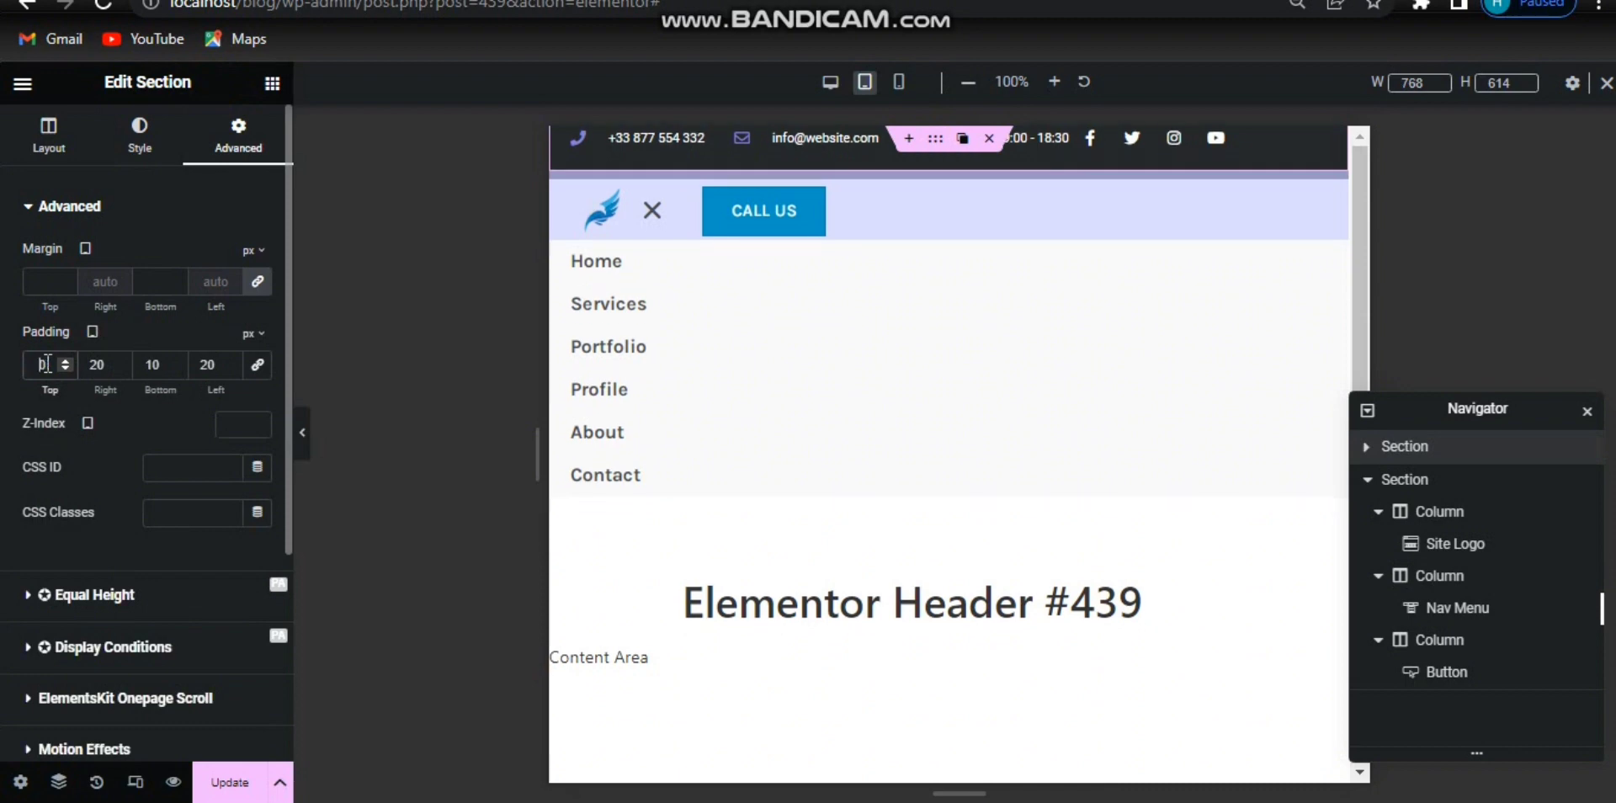
Set the contact bar section's tablet bottom padding to 0 px.
{"action": "left_click", "coordinate": [154, 364]}
{"action": "key", "text": "BackSpace"}
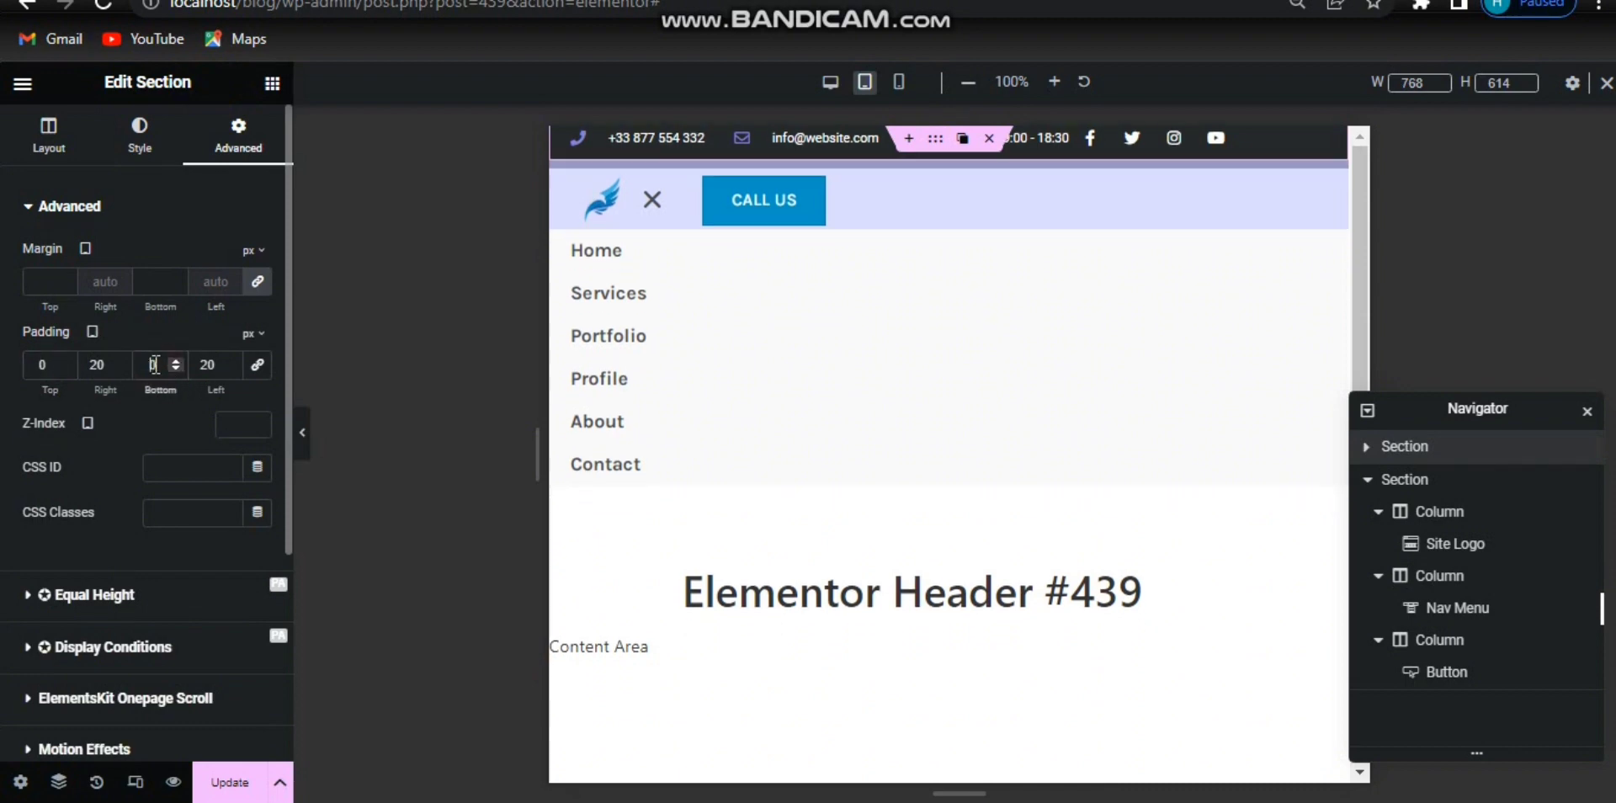
Try a left padding of 0 px on the contact bar section in tablet view and undo it.
{"action": "left_click", "coordinate": [213, 364]}
{"action": "left_click_drag", "start_coordinate": [214, 364], "coordinate": [194, 365]}
{"action": "type", "text": "0"}
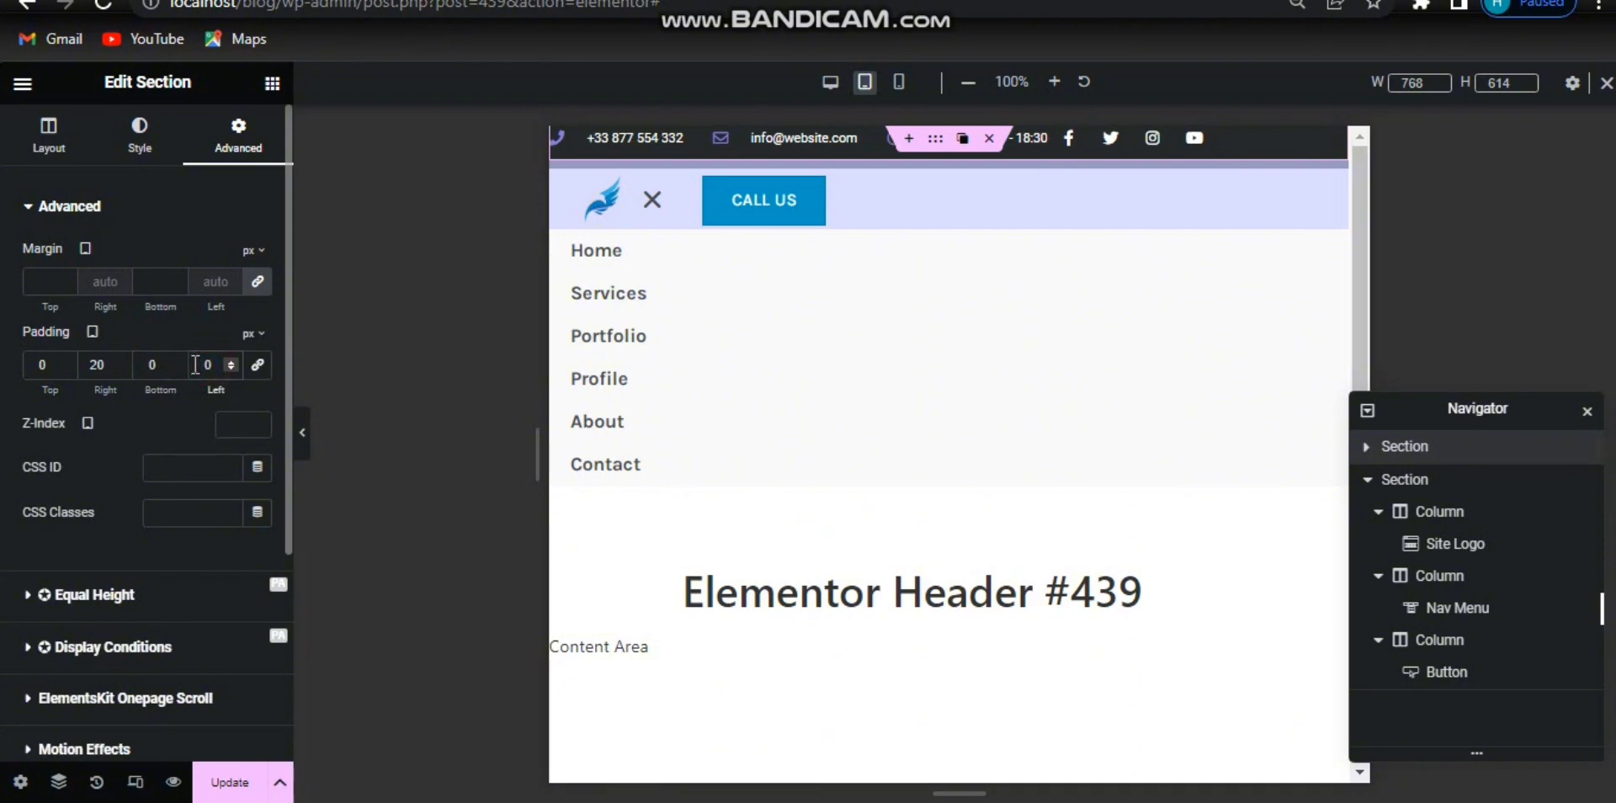
{"action": "key", "text": "ctrl+z"}
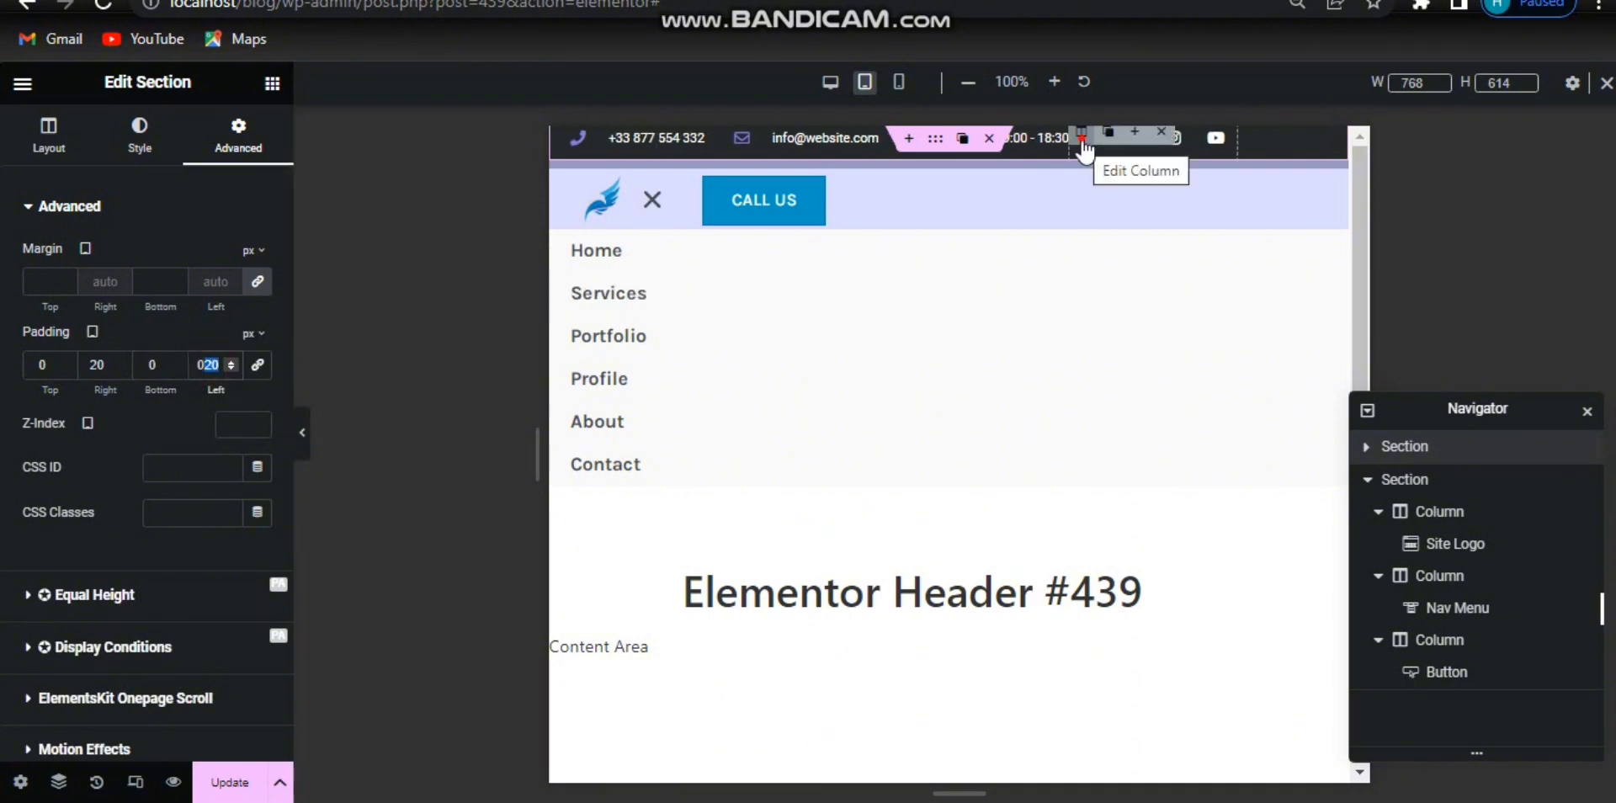
Set the left margin of the contact bar's social icons to 83 px for tablet.
{"action": "left_click", "coordinate": [1083, 133]}
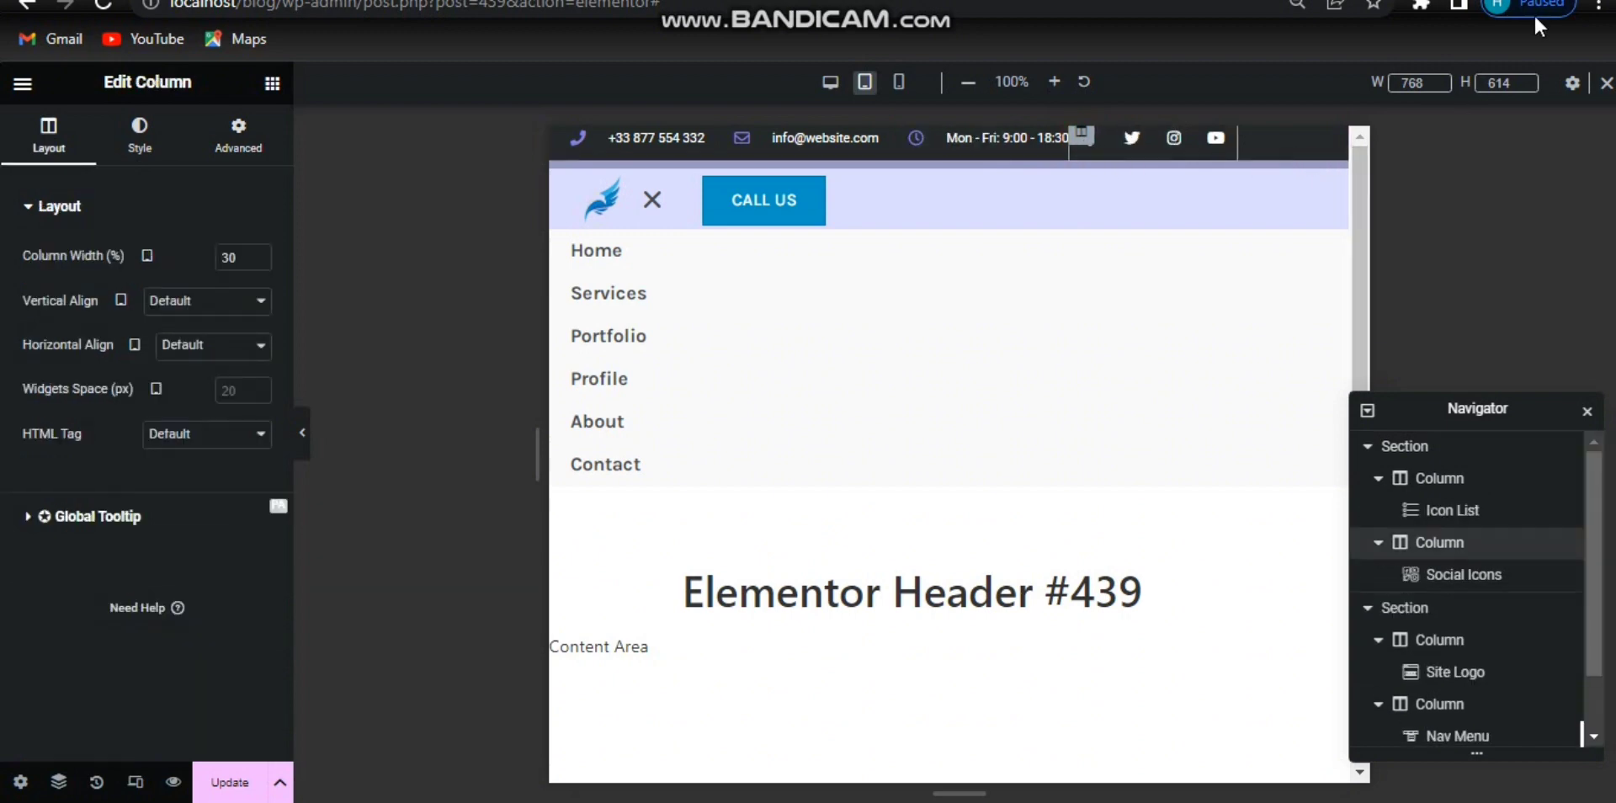
{"action": "left_click", "coordinate": [1464, 575]}
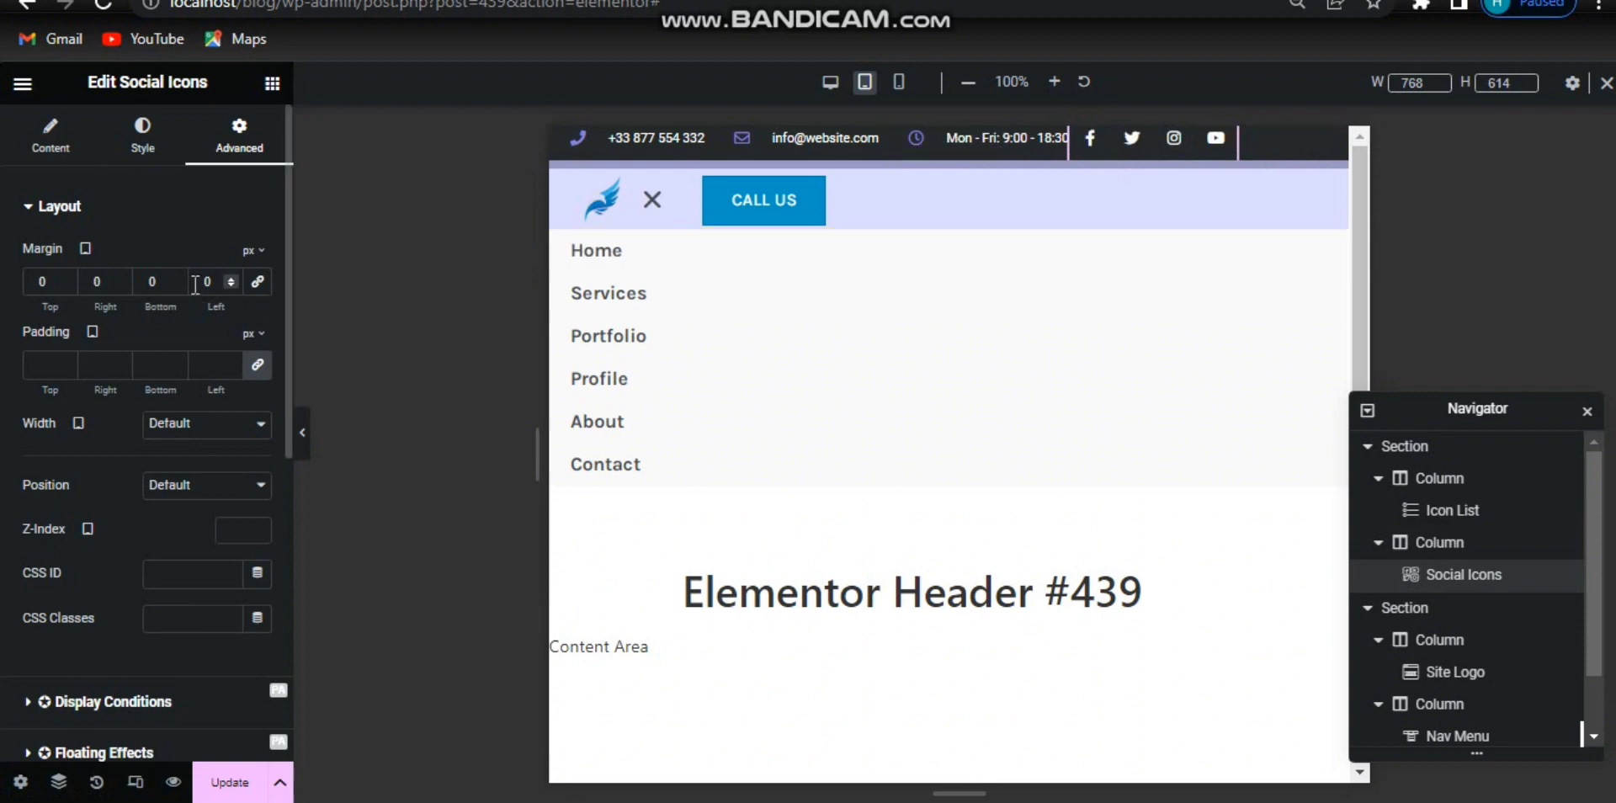
{"action": "left_click", "coordinate": [224, 280]}
{"action": "type", "text": "83"}
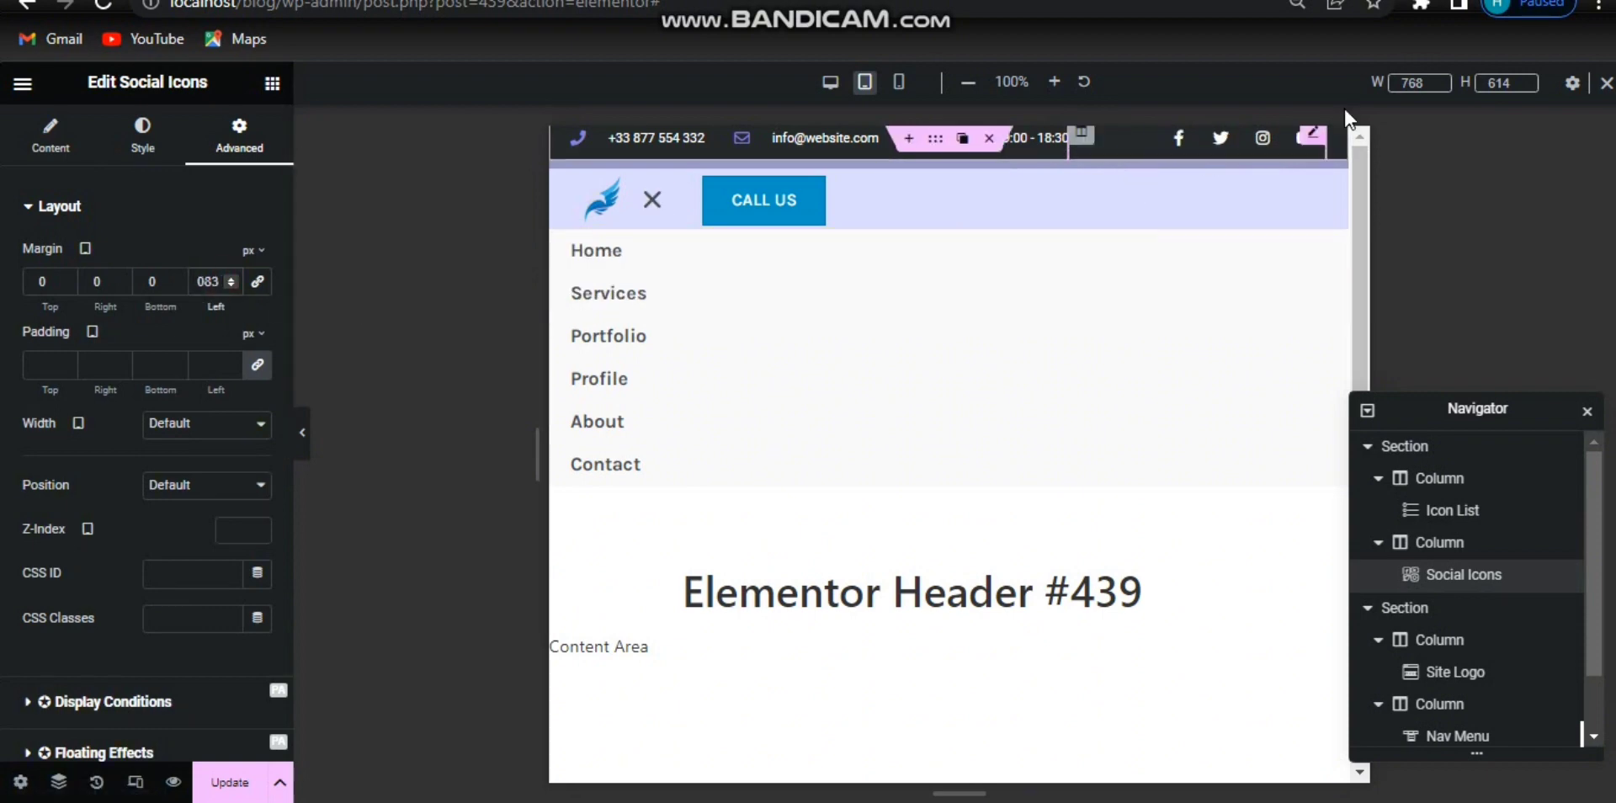
Hide the column holding the Call Us button on tablet portrait and mobile portrait.
{"action": "left_click", "coordinate": [685, 206]}
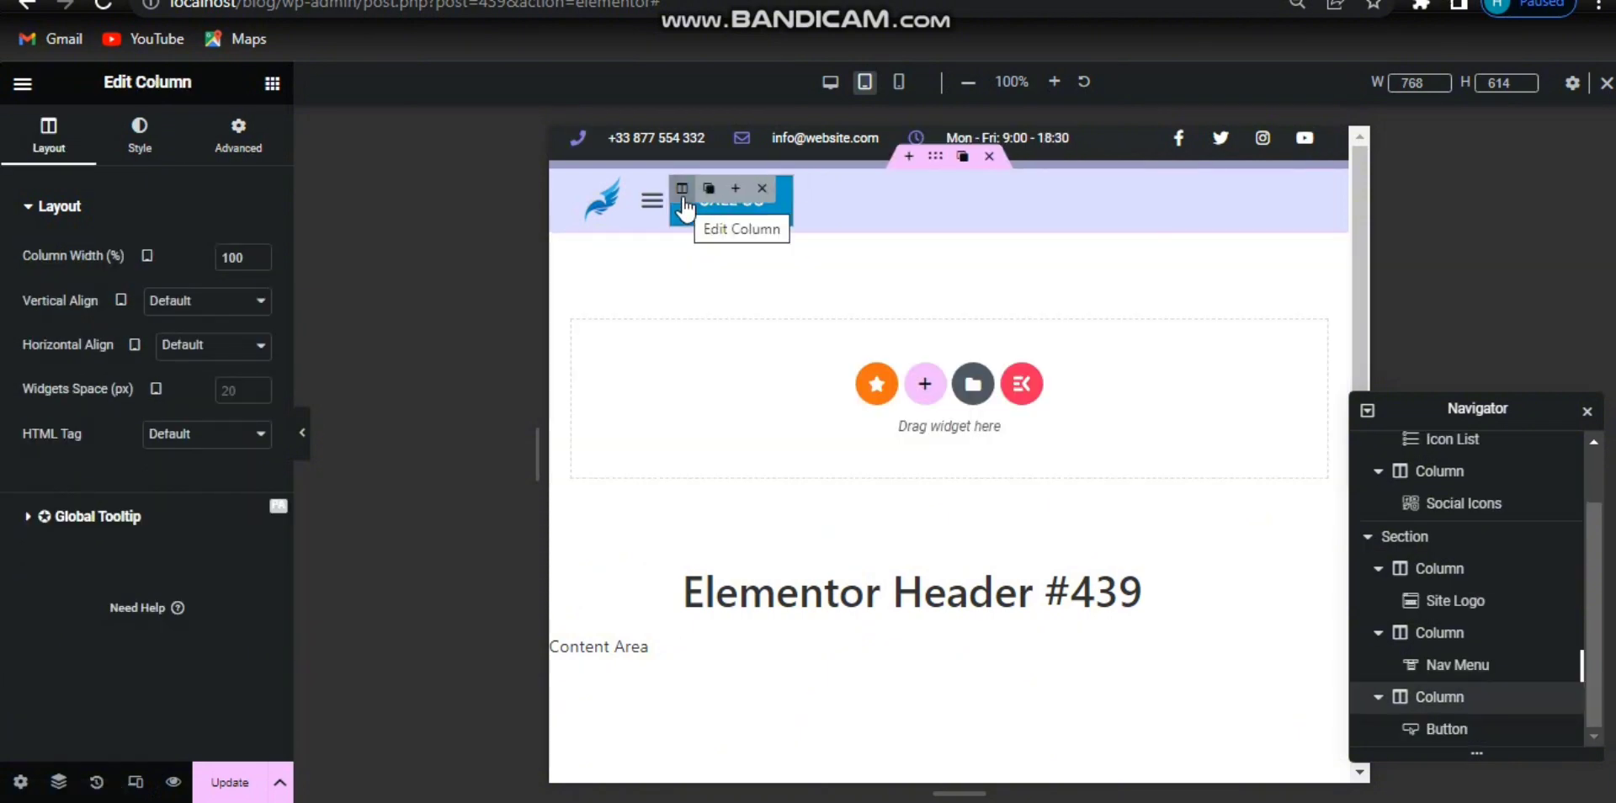
{"action": "left_click", "coordinate": [229, 133]}
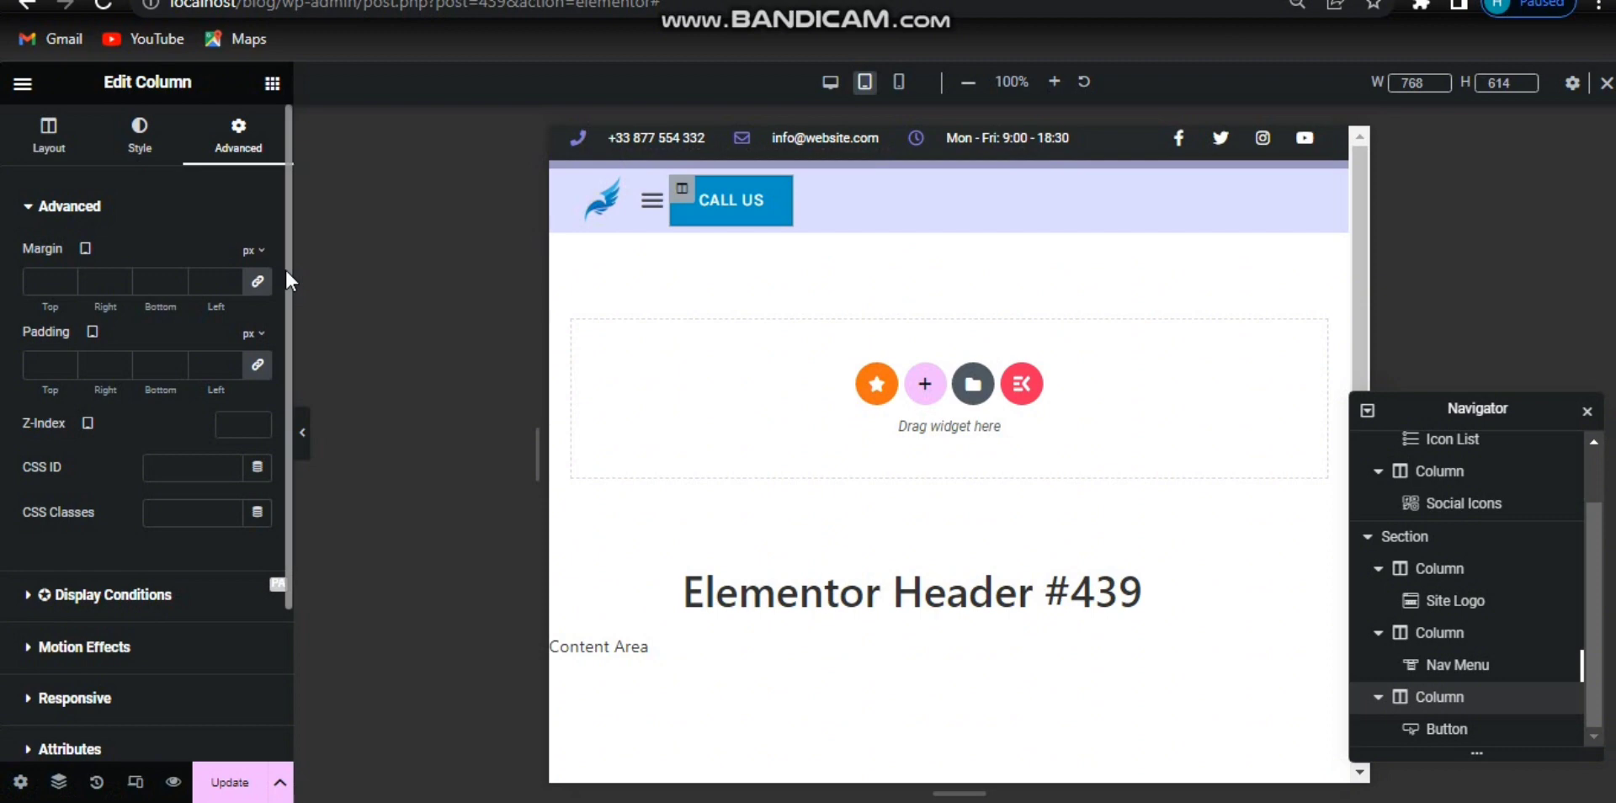
{"action": "left_click_drag", "start_coordinate": [284, 268], "coordinate": [270, 518]}
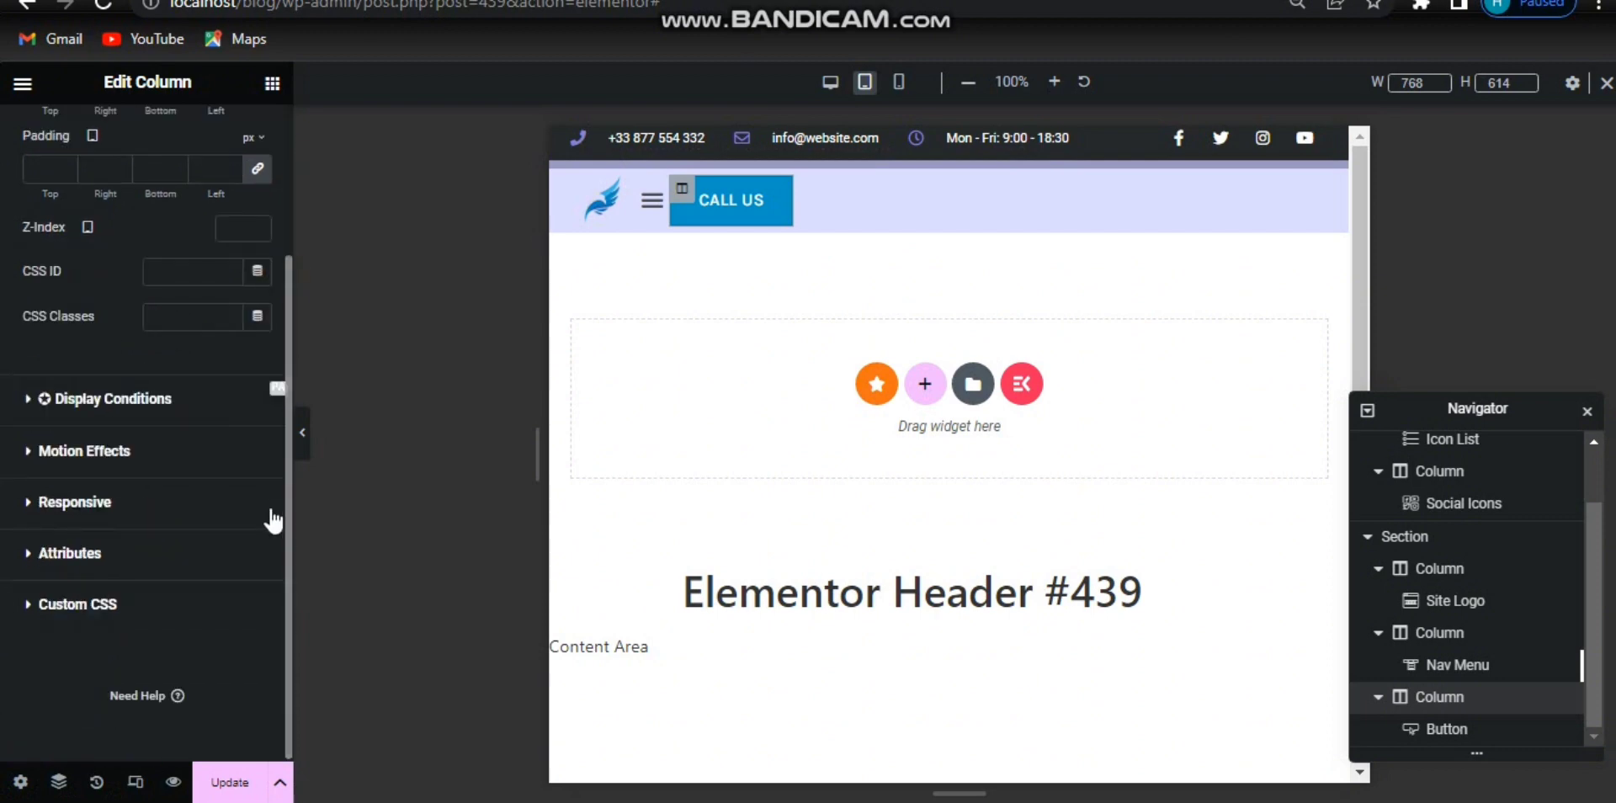
{"action": "left_click", "coordinate": [182, 502]}
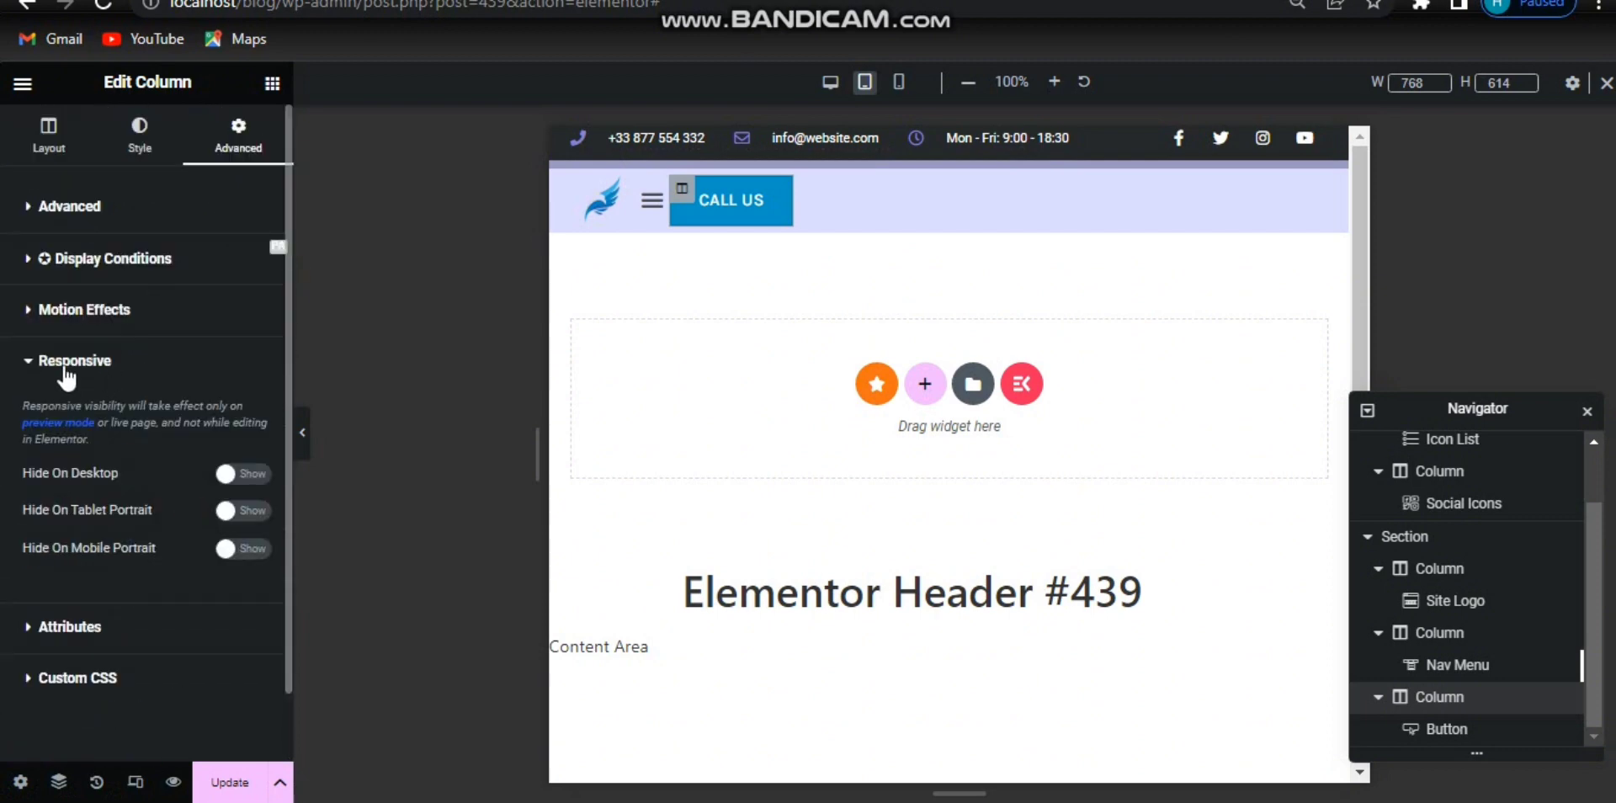
{"action": "left_click", "coordinate": [257, 511]}
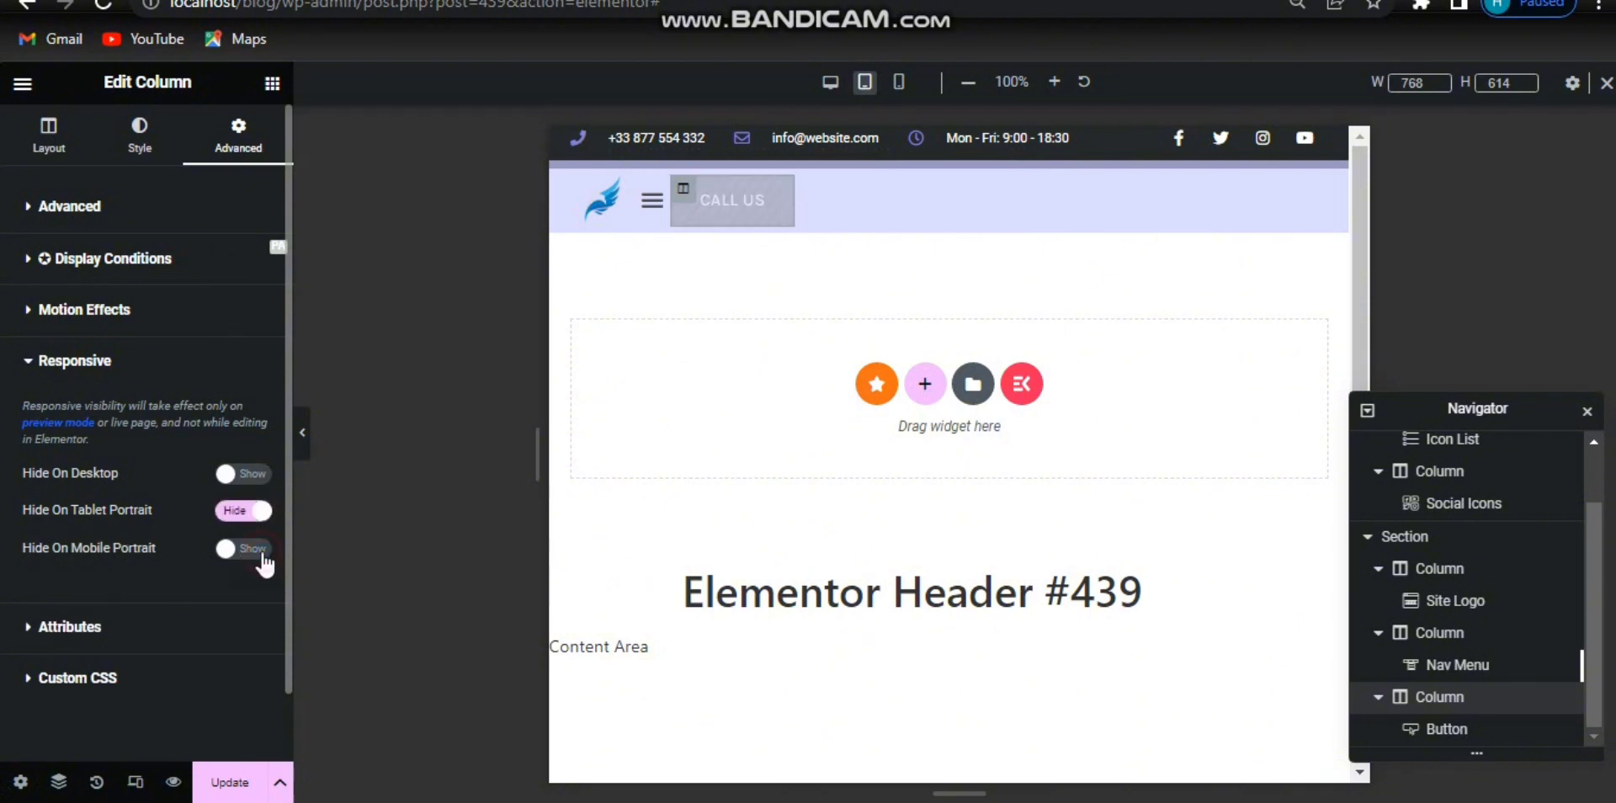
{"action": "left_click", "coordinate": [261, 554]}
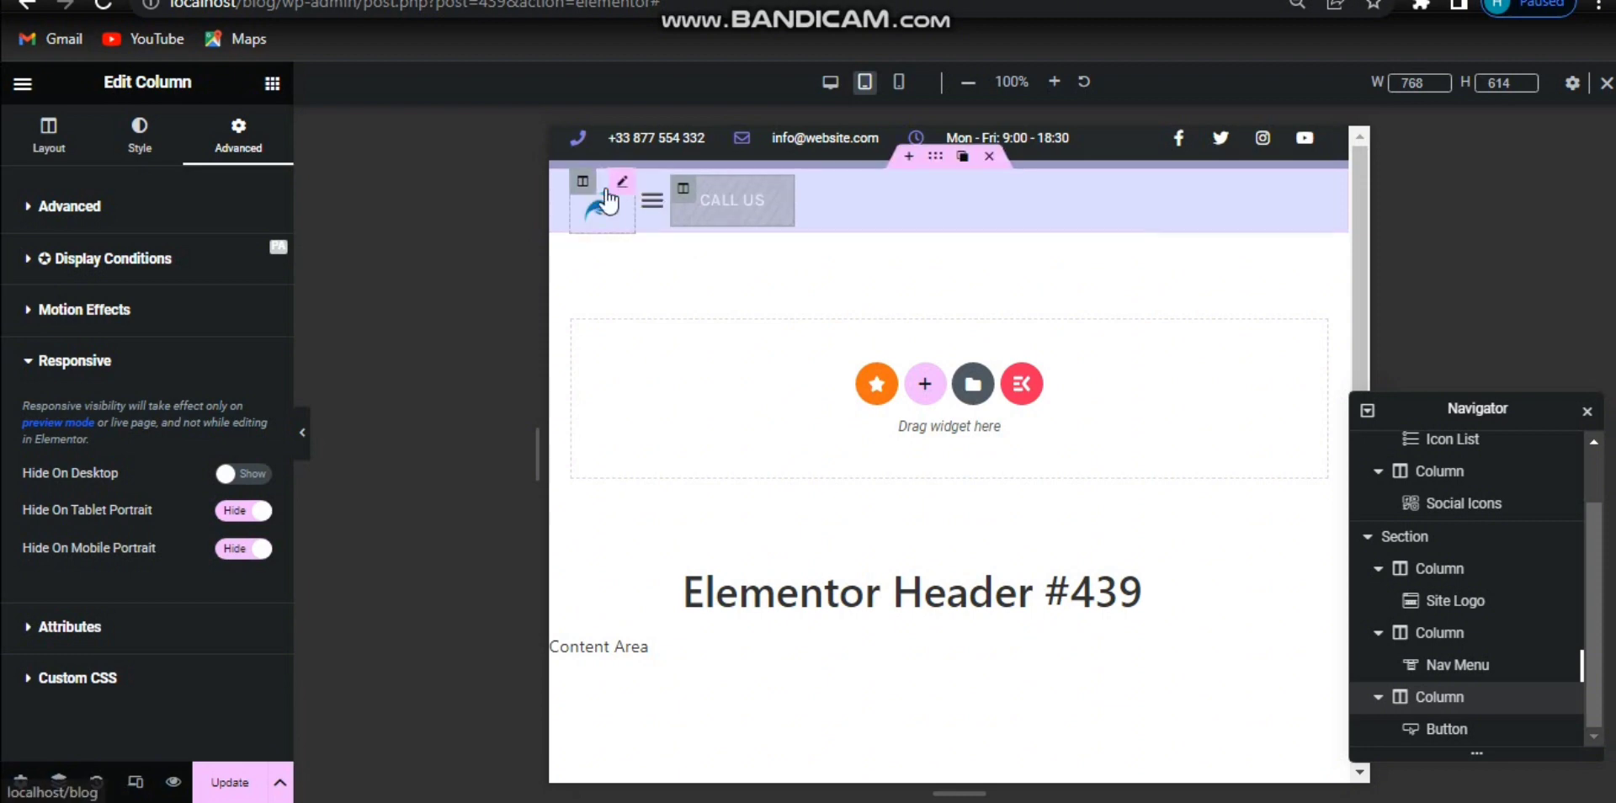
Switch the responsive view to mobile and set the site logo column's width to 40%.
{"action": "left_click", "coordinate": [583, 182]}
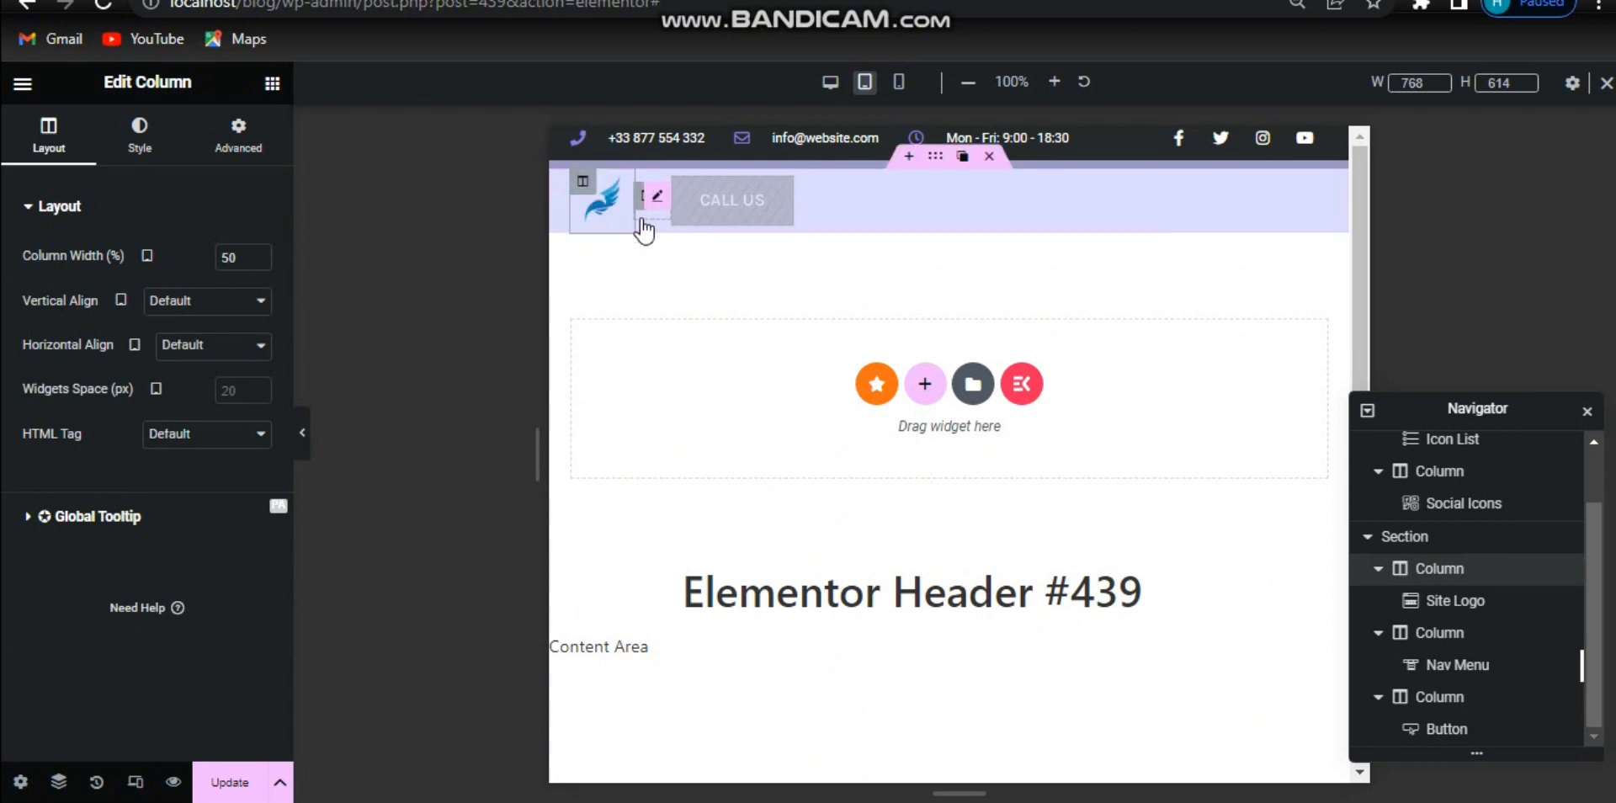
{"action": "left_click", "coordinate": [897, 82]}
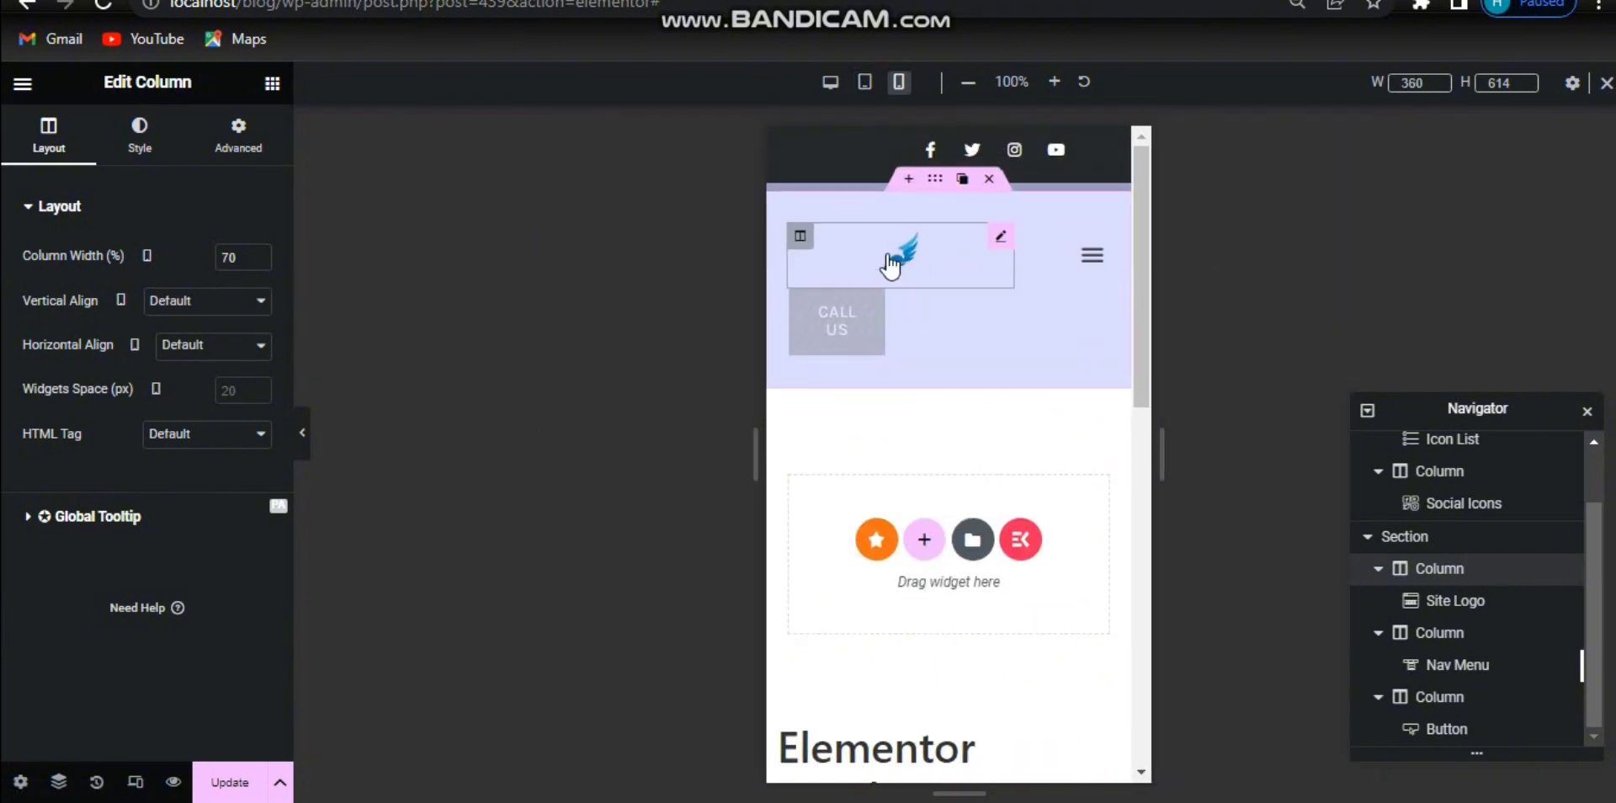
{"action": "mouse_move", "coordinate": [800, 250]}
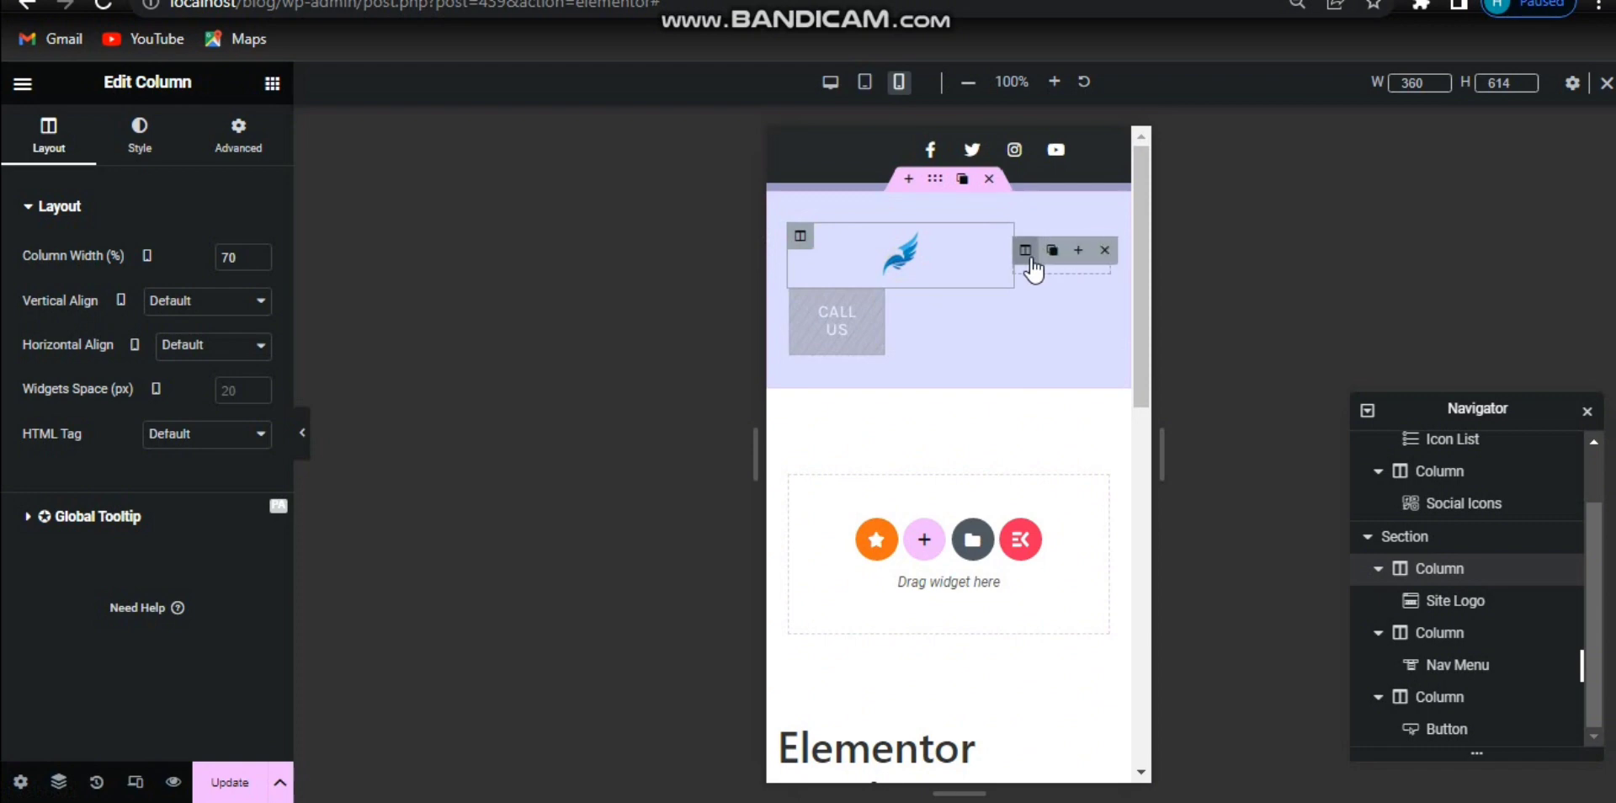
{"action": "left_click", "coordinate": [1027, 256]}
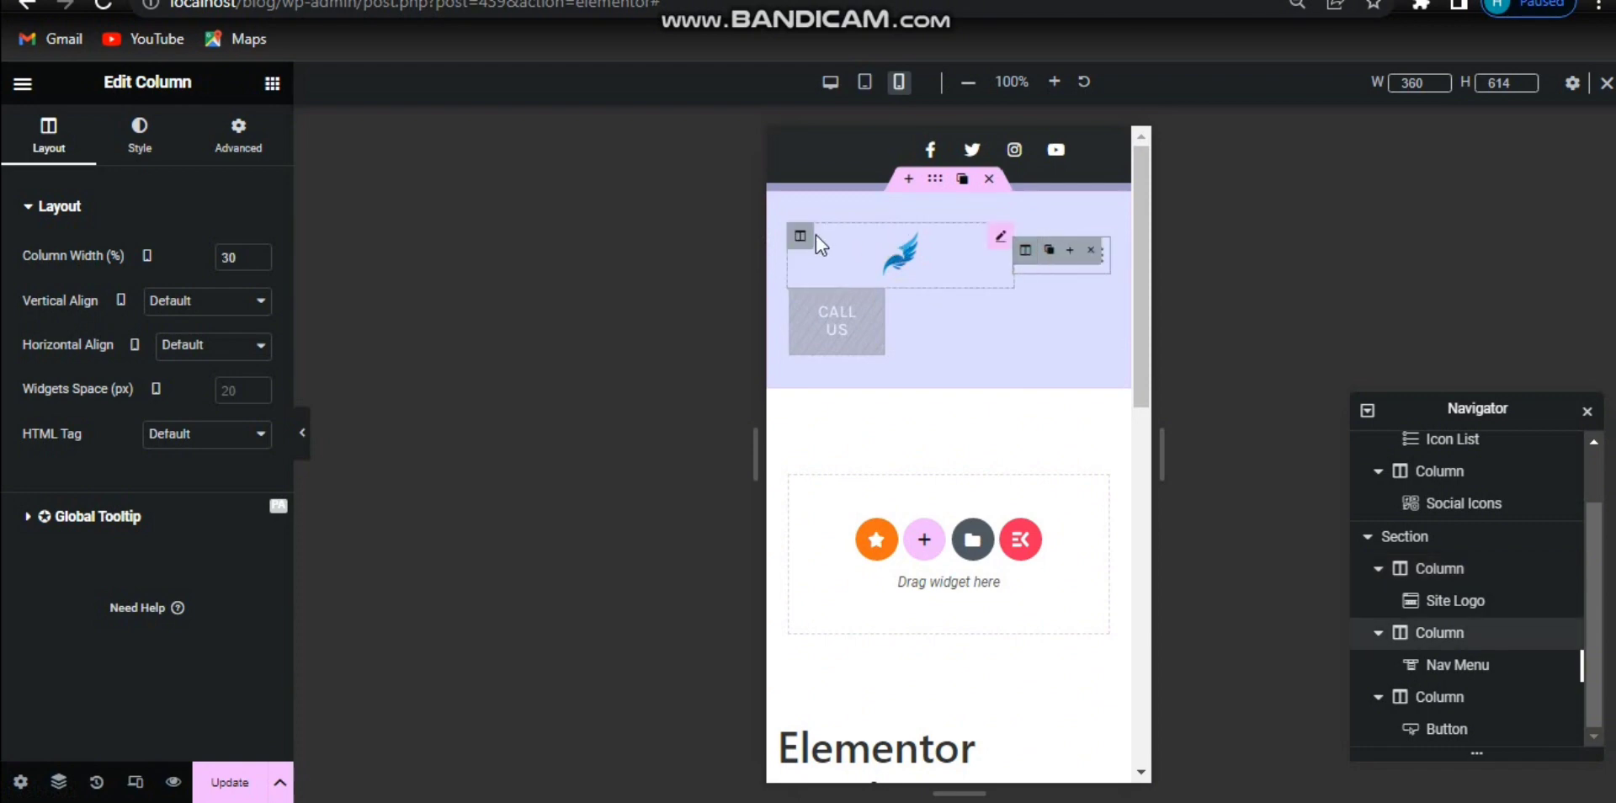
{"action": "left_click", "coordinate": [799, 244]}
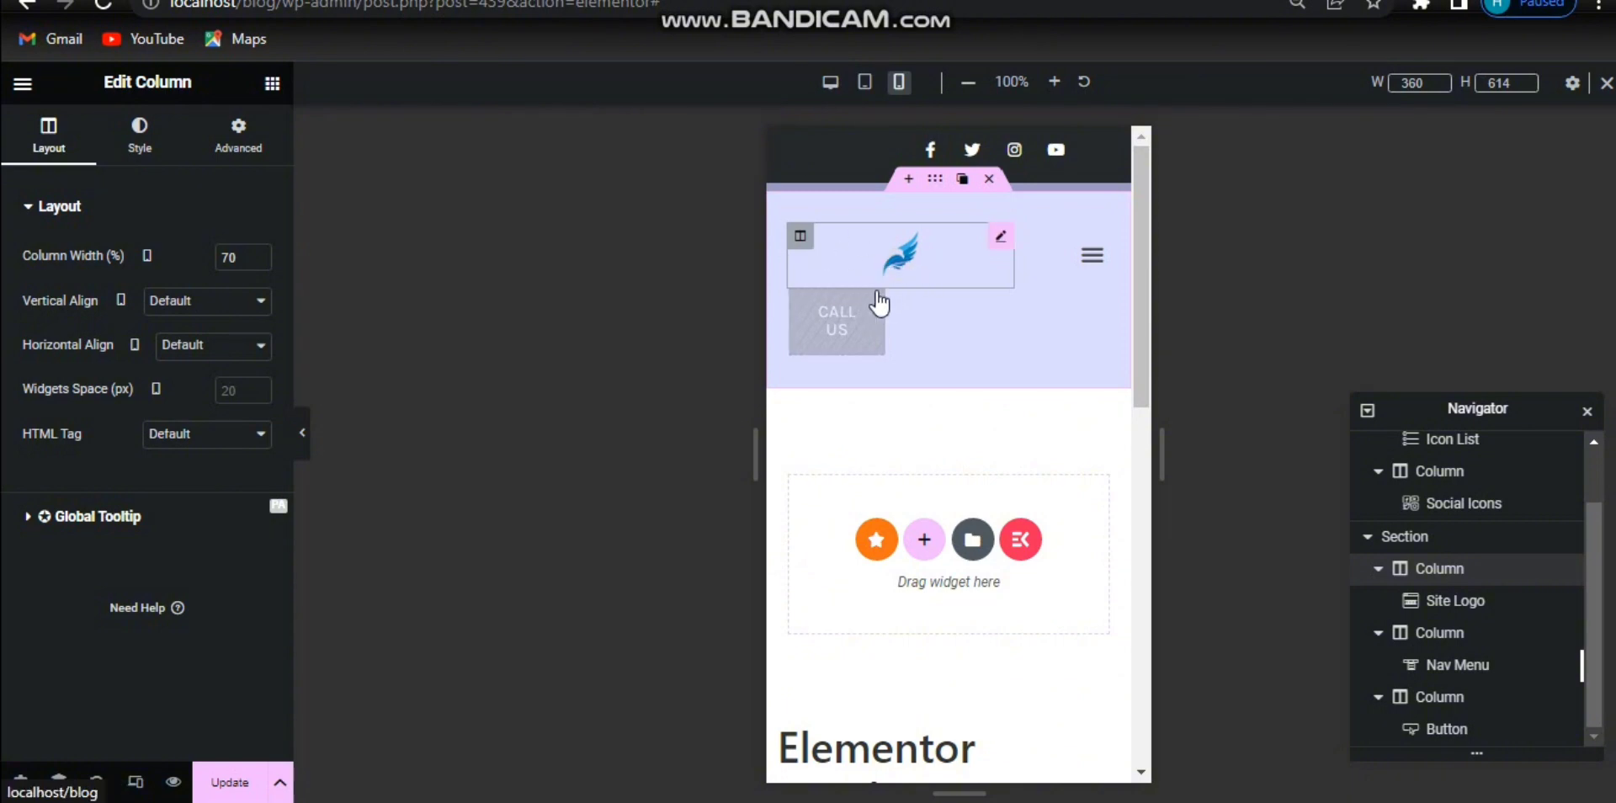
{"action": "left_click", "coordinate": [229, 261]}
{"action": "type", "text": "4"}
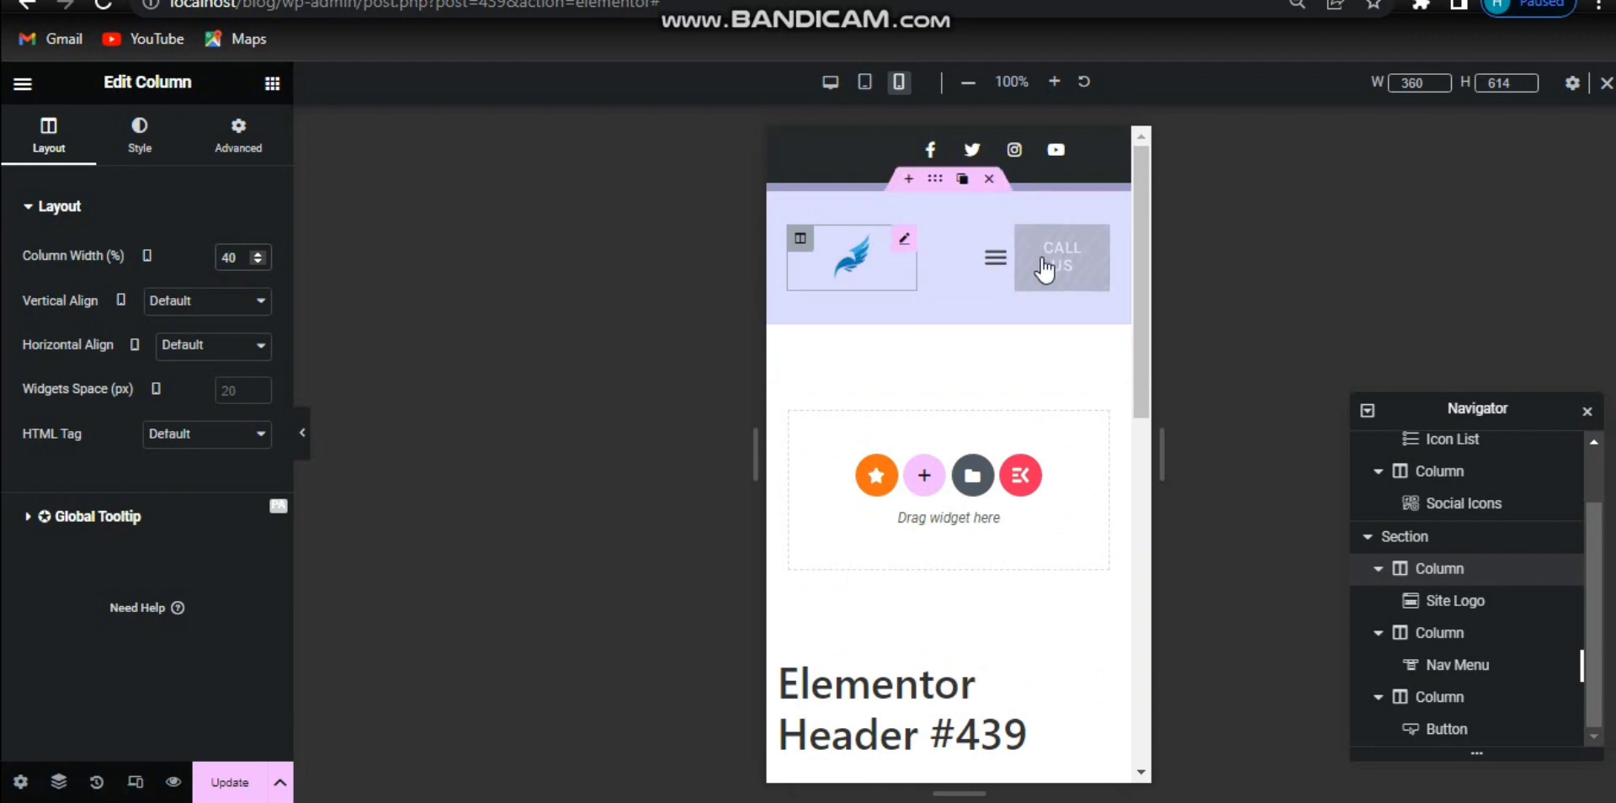
Compare the tablet view, return to mobile, and set the navigation section's top and bottom padding to 0 px.
{"action": "left_click", "coordinate": [863, 83]}
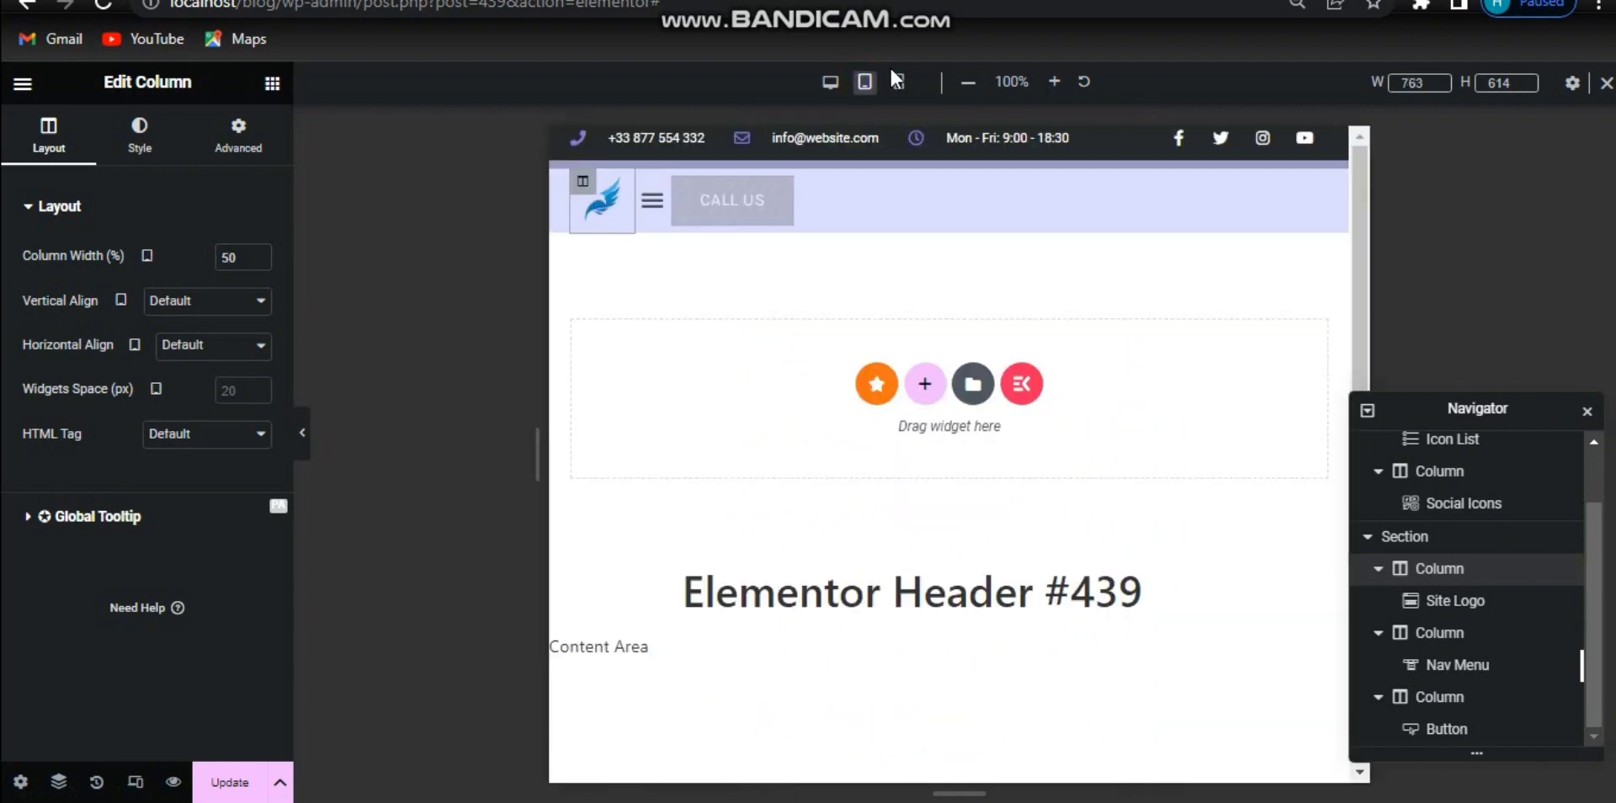
{"action": "left_click", "coordinate": [900, 94]}
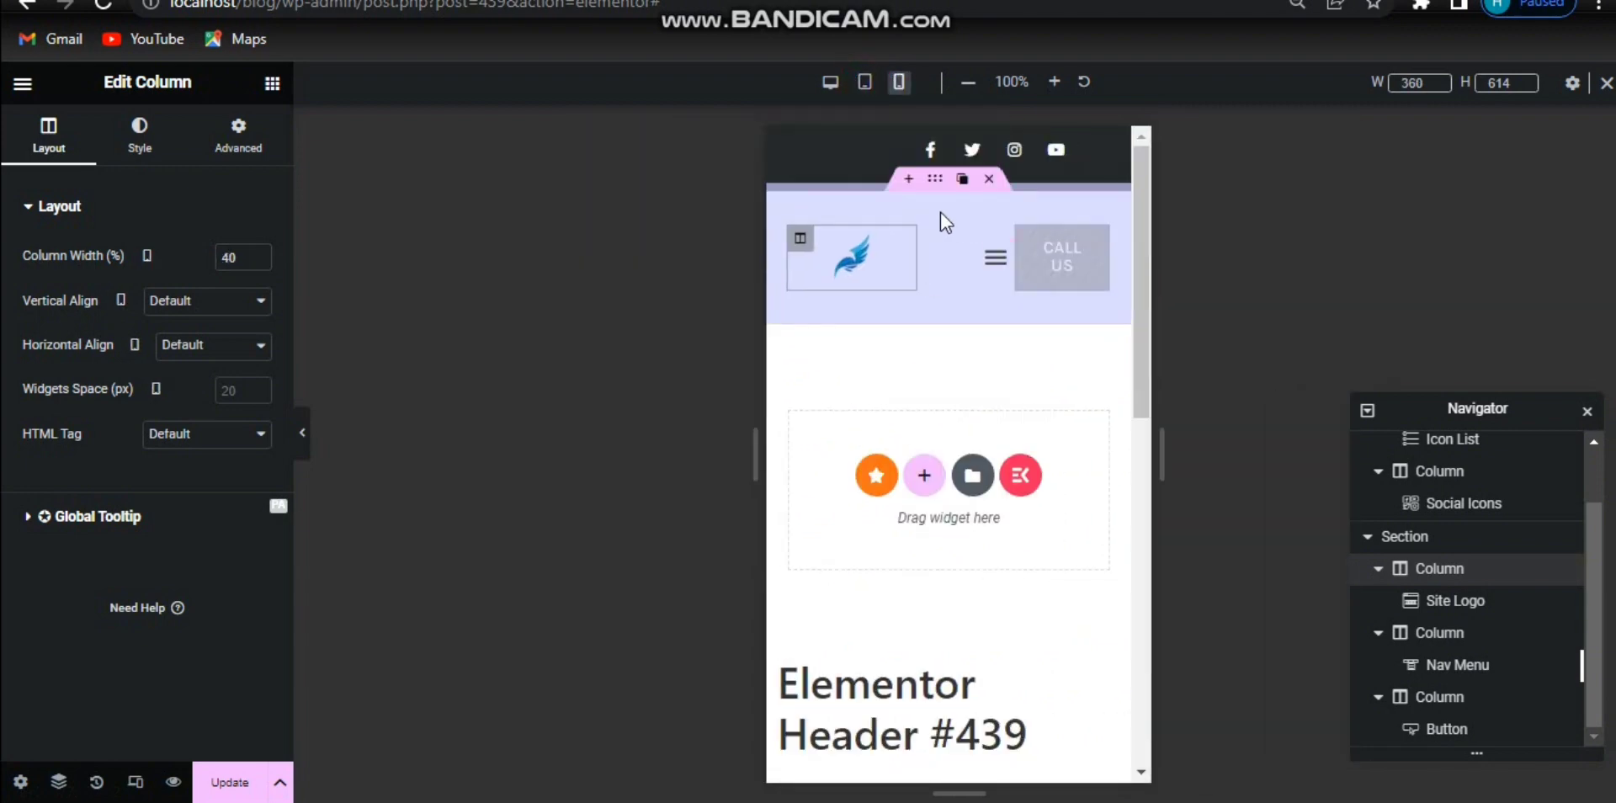
{"action": "left_click", "coordinate": [936, 180]}
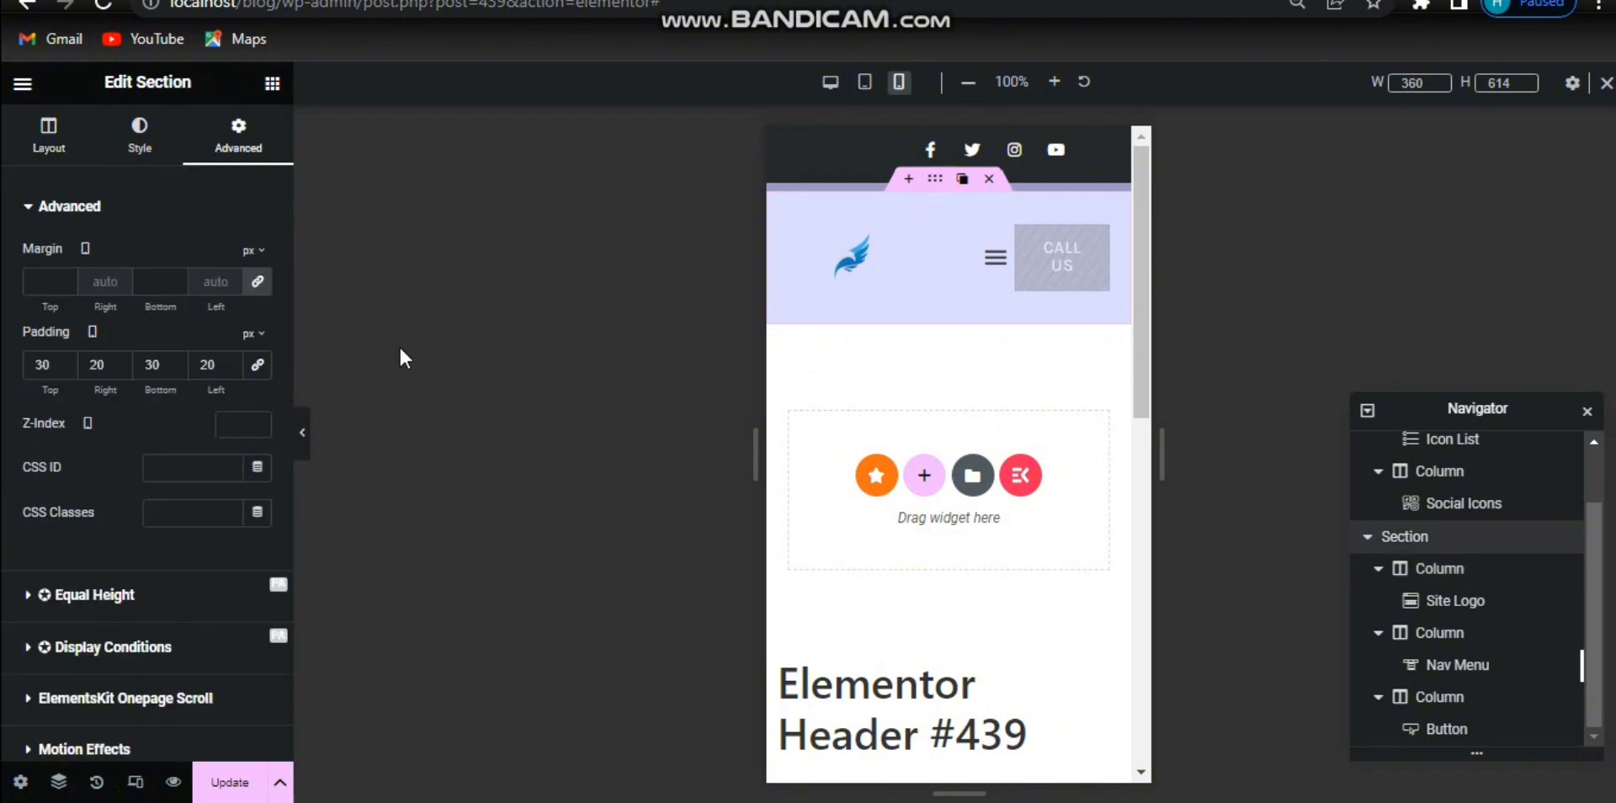
{"action": "double_click", "coordinate": [42, 365]}
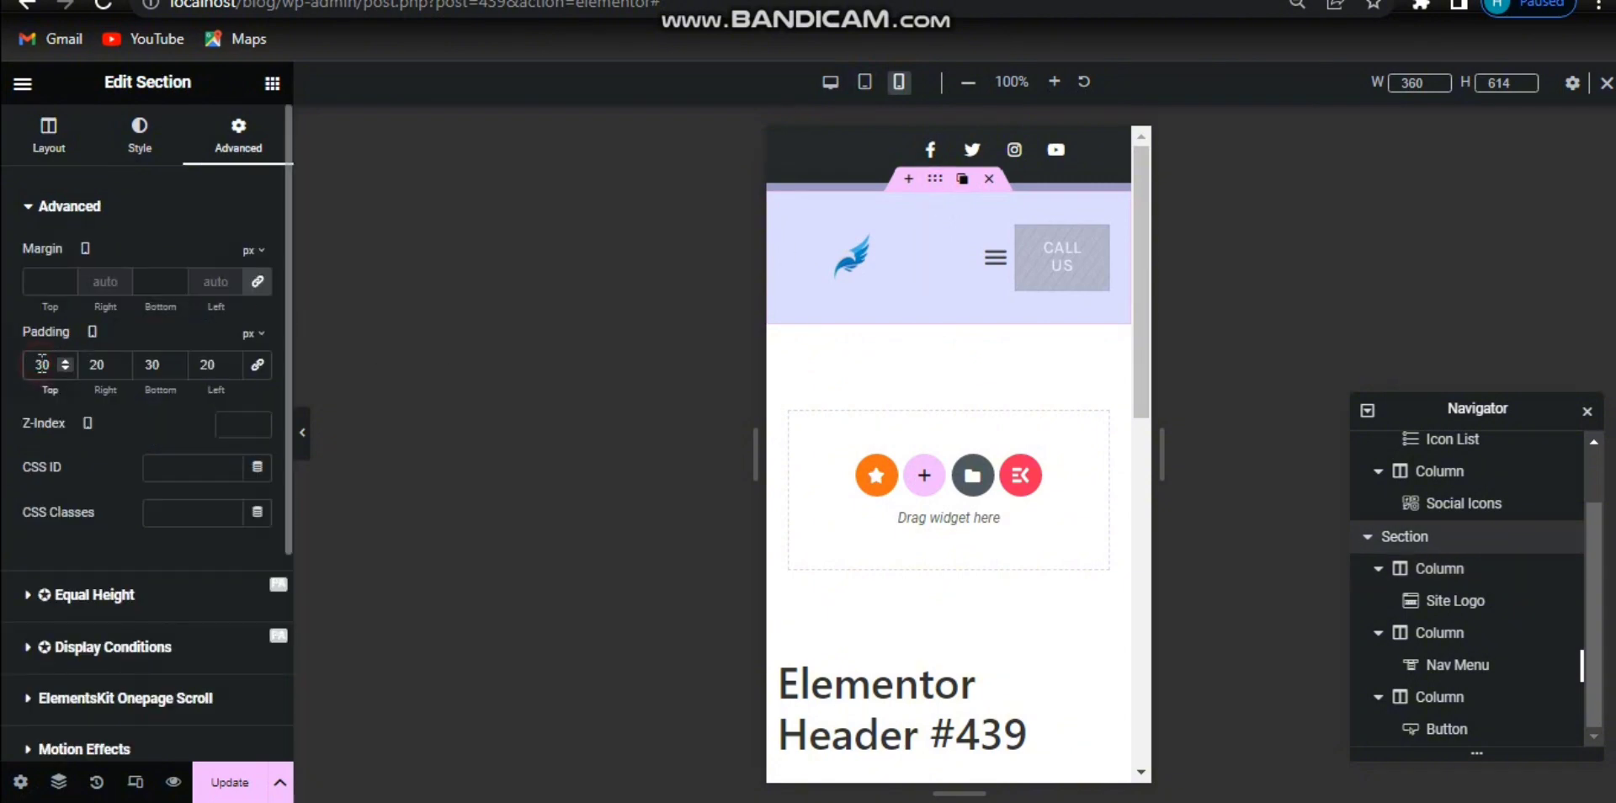
{"action": "type", "text": "0"}
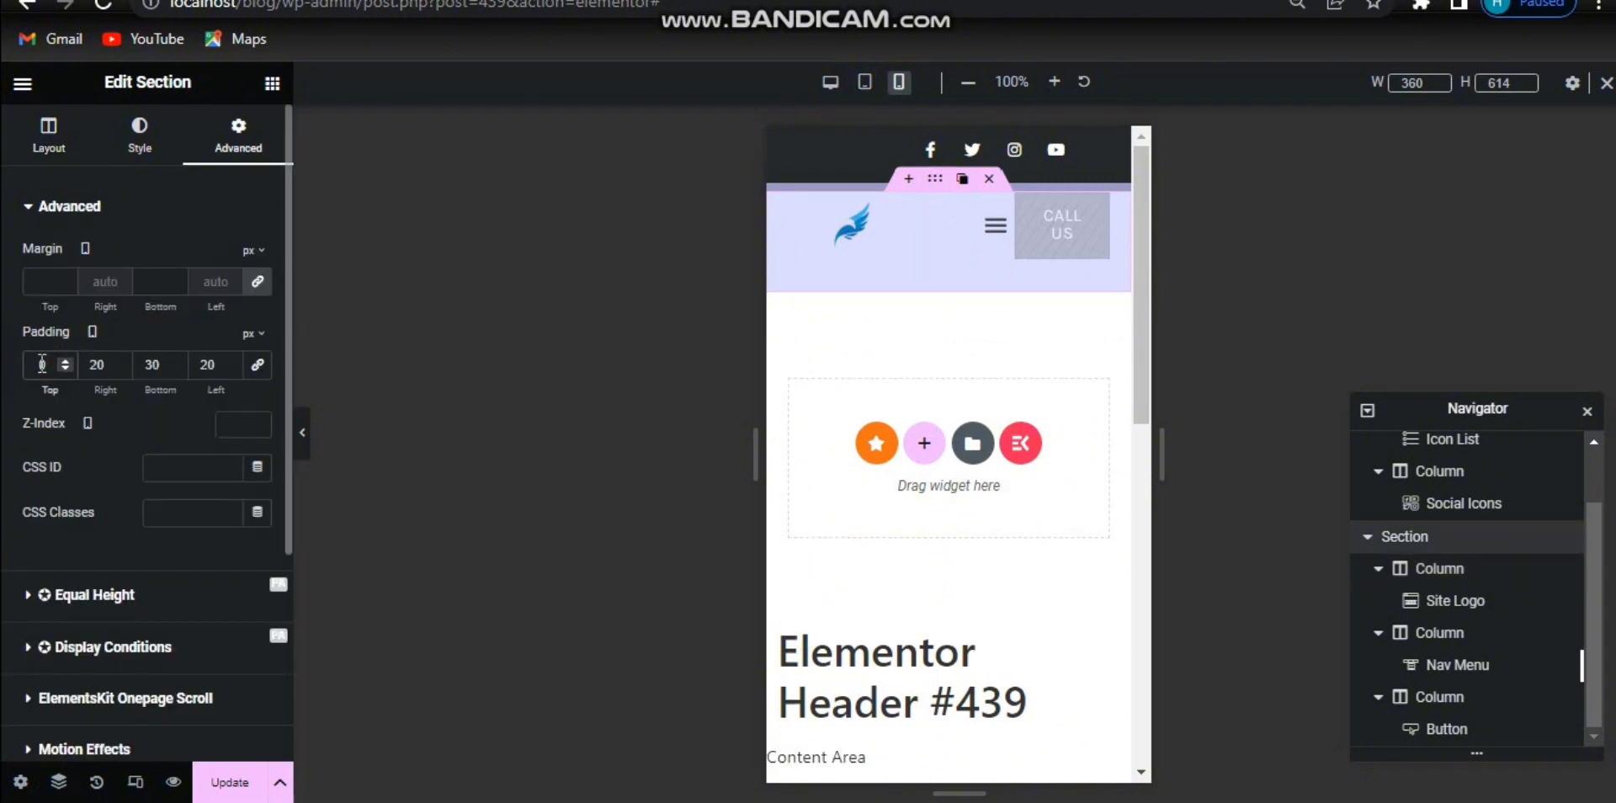
{"action": "double_click", "coordinate": [156, 369]}
{"action": "type", "text": "0"}
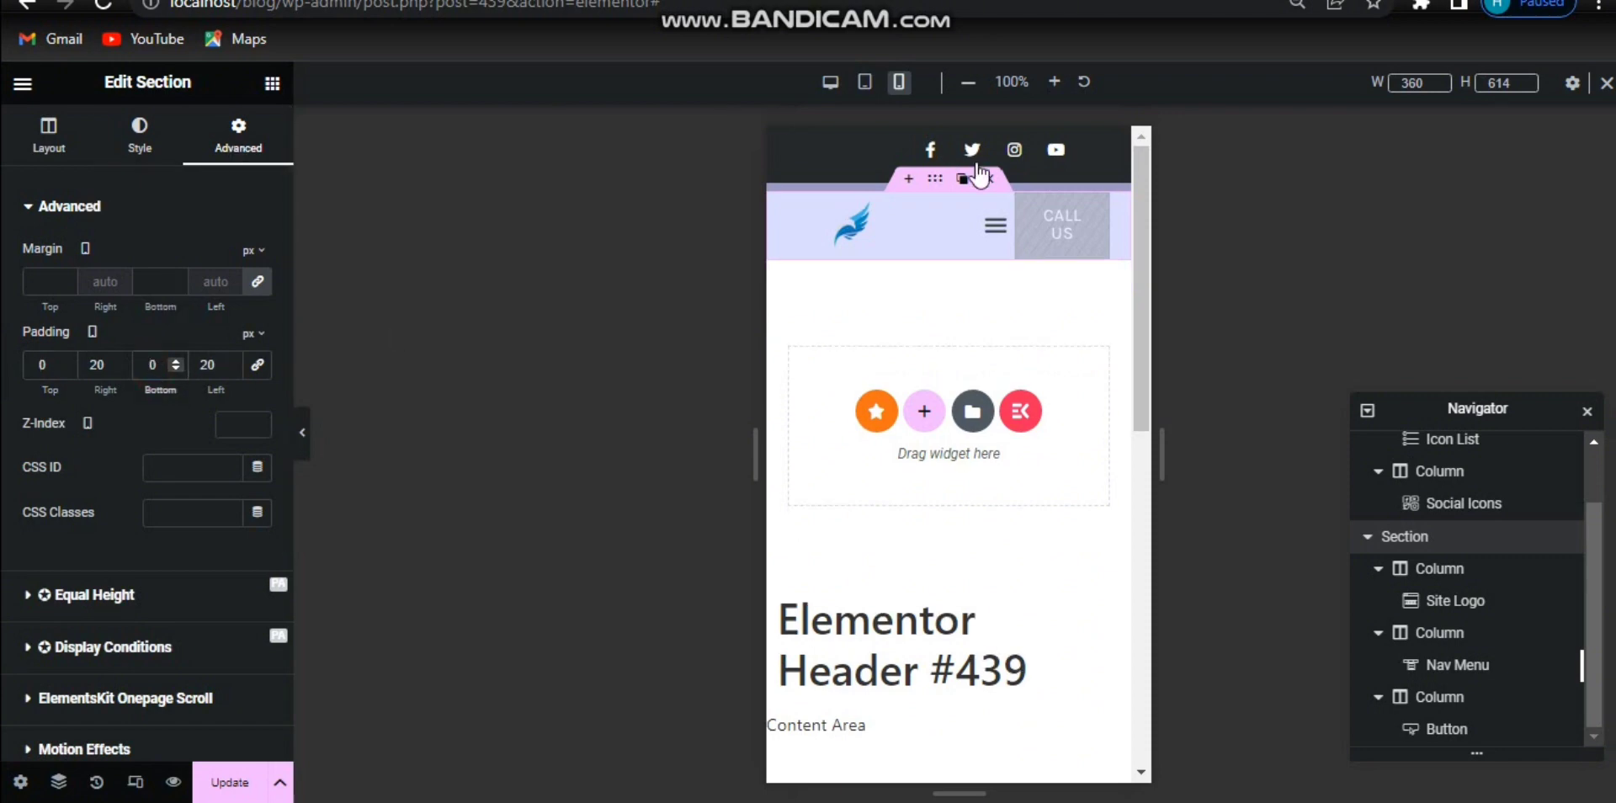
Set the contact bar section's mobile top and bottom padding to 0 px.
{"action": "mouse_move", "coordinate": [937, 148]}
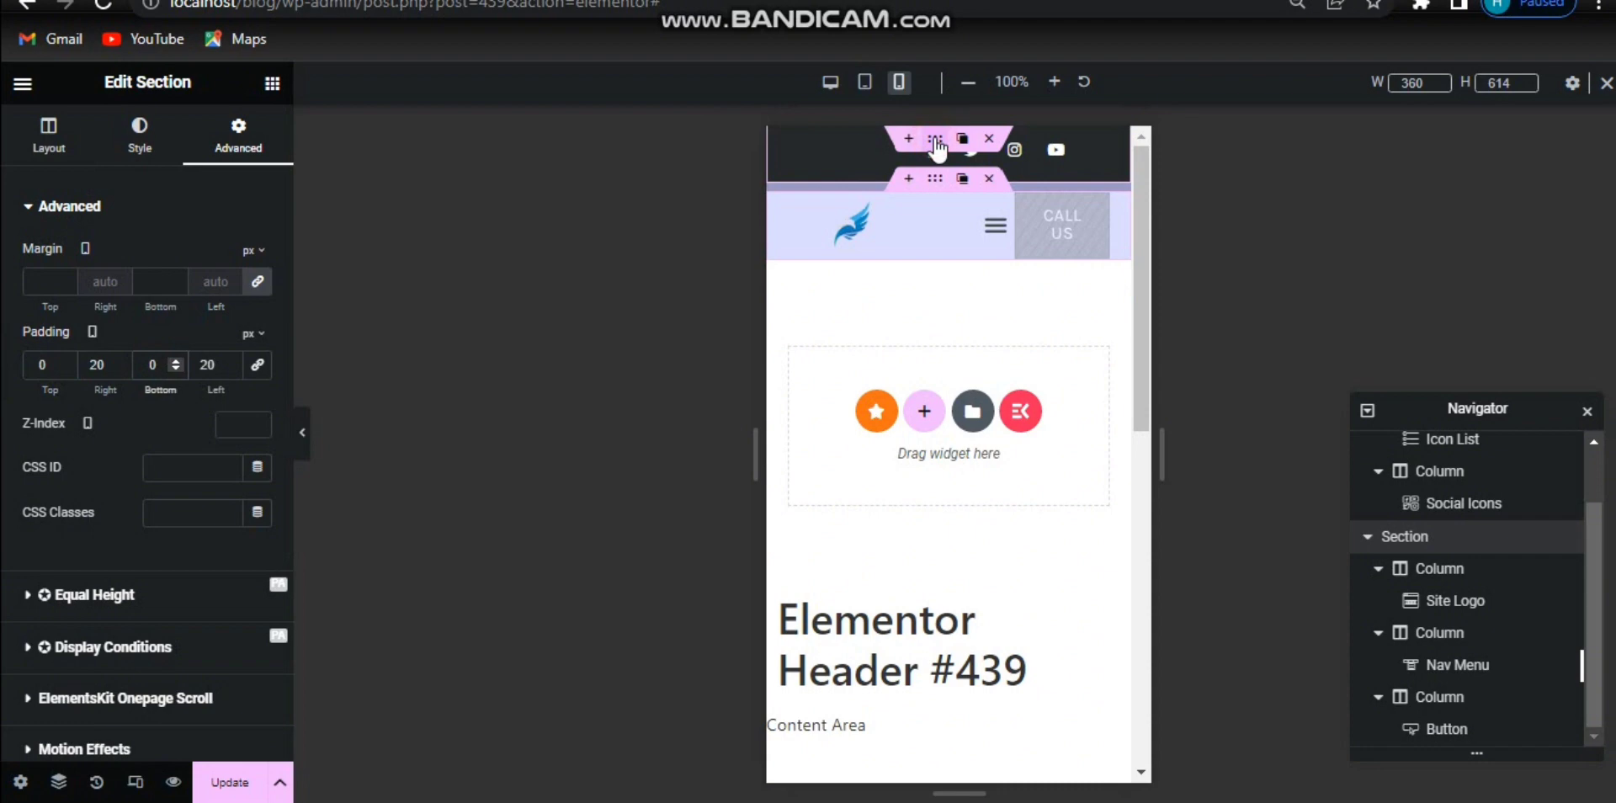
{"action": "left_click", "coordinate": [936, 148]}
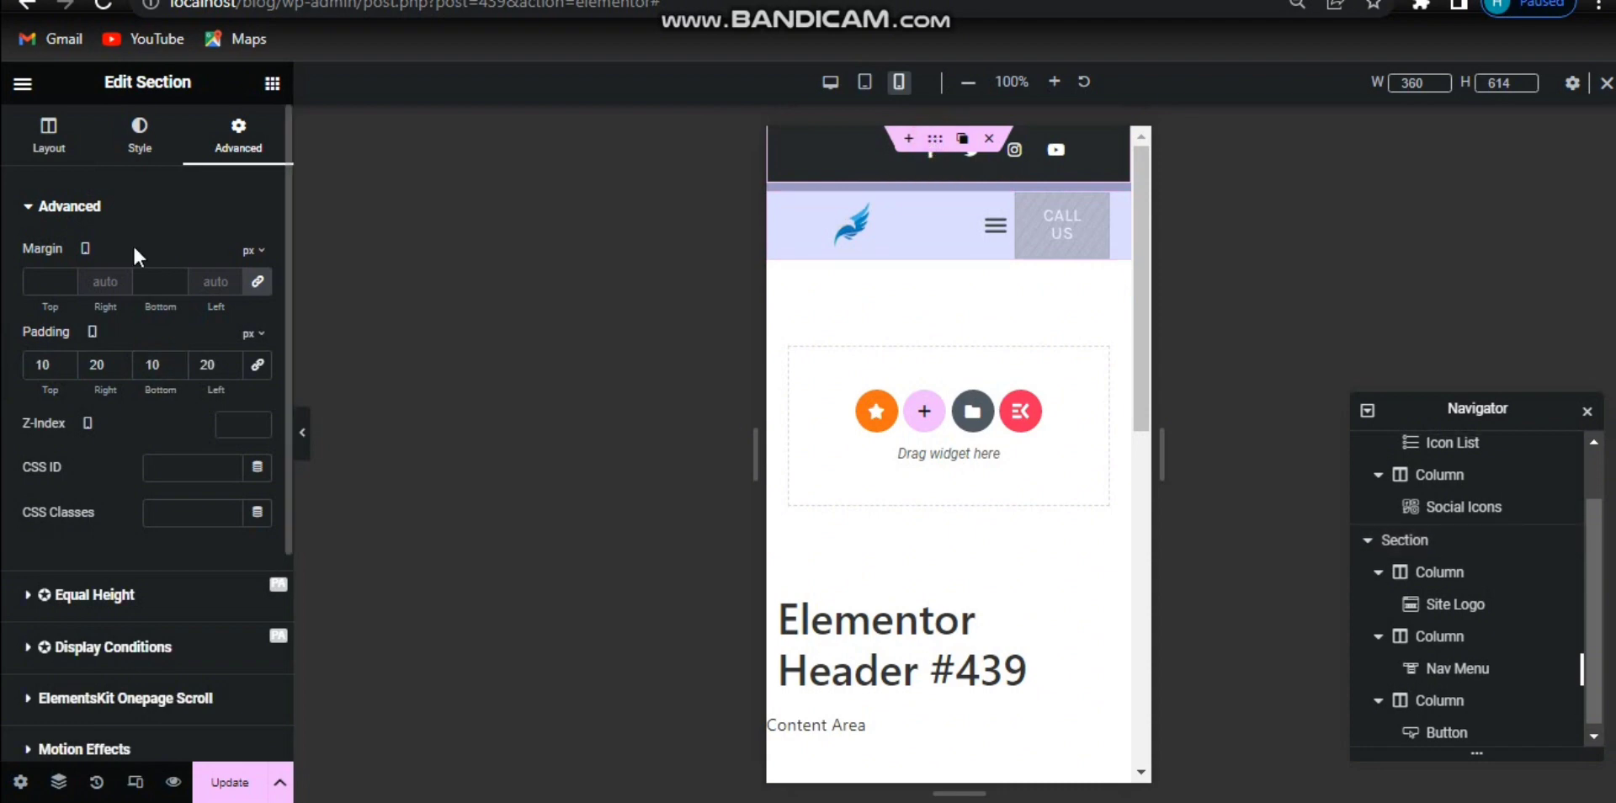
{"action": "double_click", "coordinate": [41, 366]}
{"action": "key", "text": "BackSpace"}
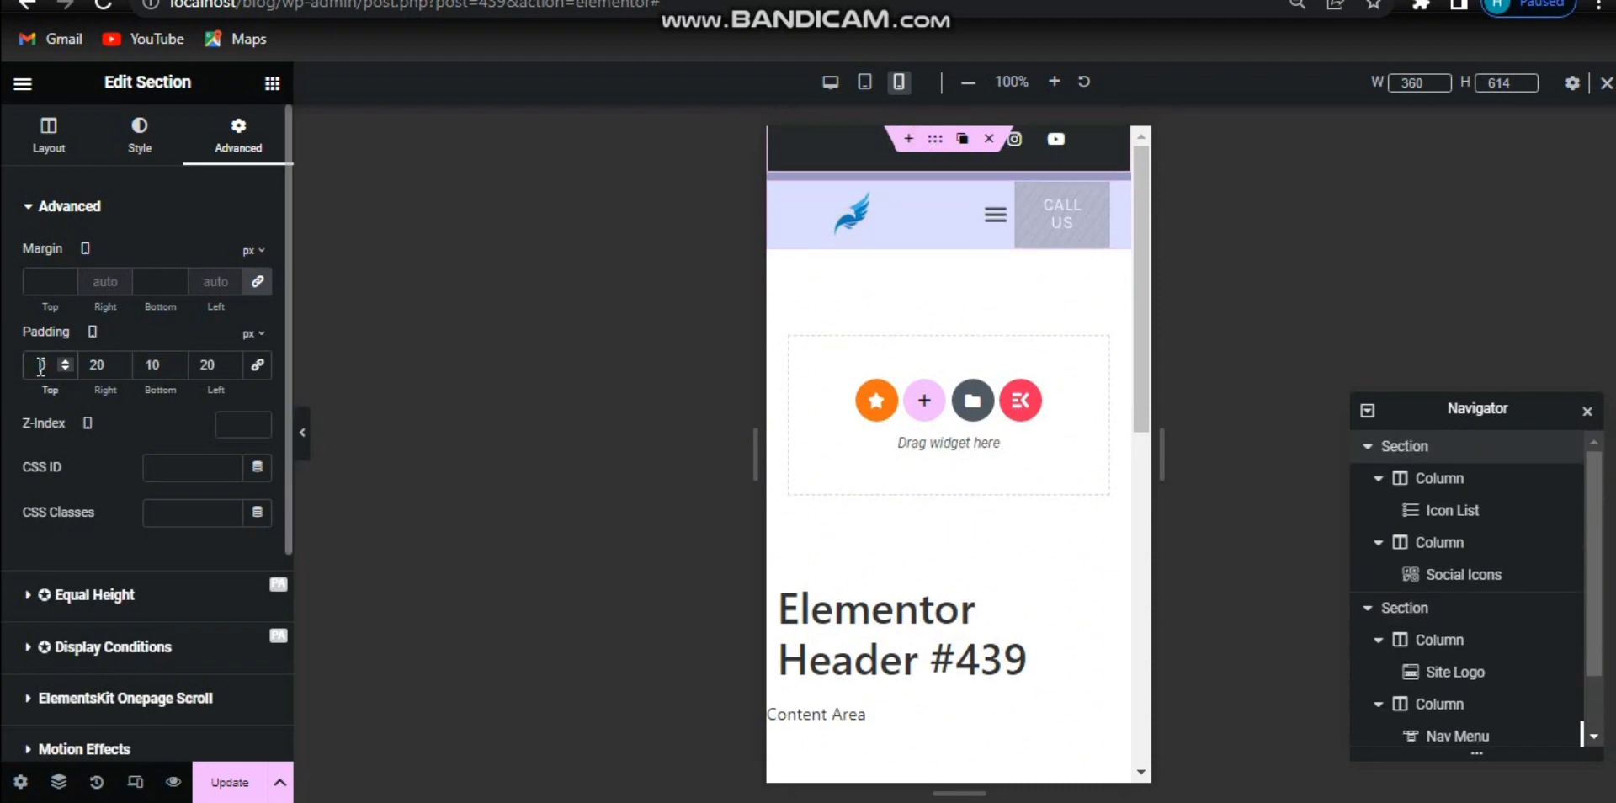
{"action": "left_click", "coordinate": [154, 366]}
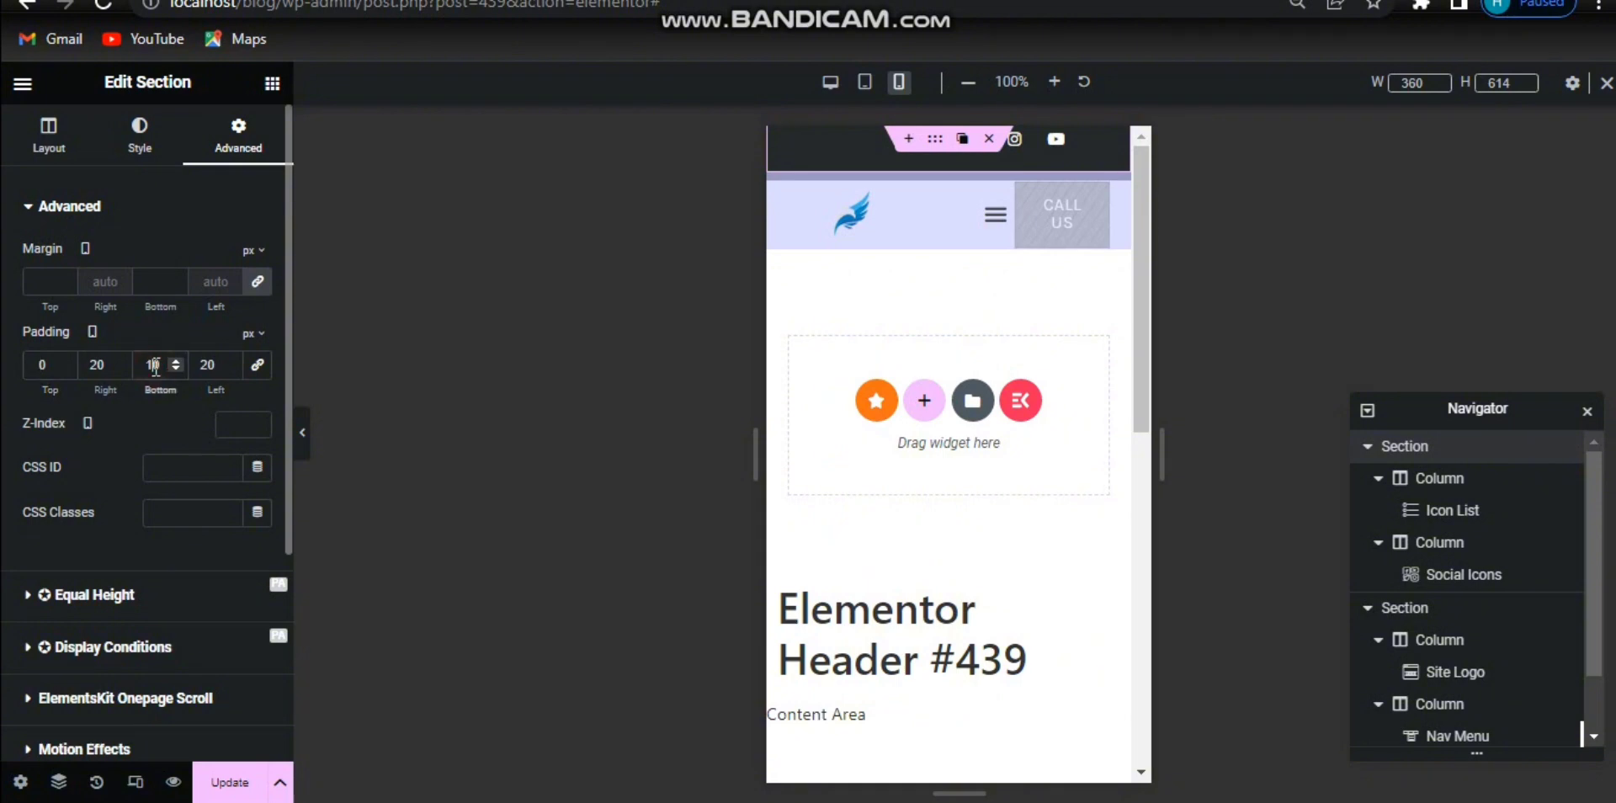
{"action": "key", "text": "Down"}
{"action": "key", "text": "Down"}
{"action": "key", "text": "Down"}
{"action": "key", "text": "Down"}
{"action": "key", "text": "Down"}
{"action": "key", "text": "Down"}
{"action": "key", "text": "Down"}
{"action": "key", "text": "Down"}
{"action": "key", "text": "Down"}
{"action": "key", "text": "Down"}
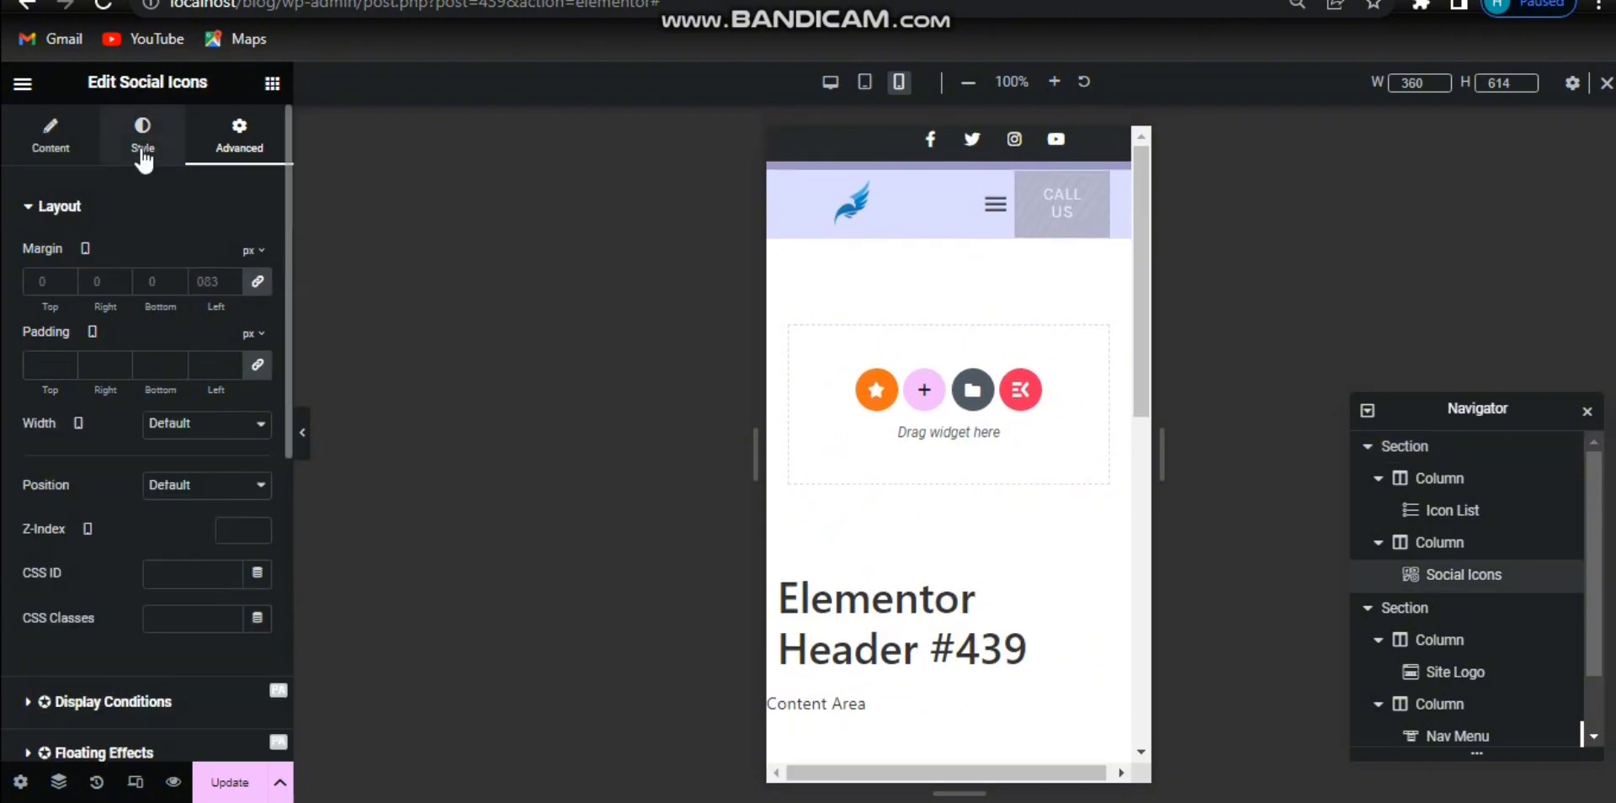
Try right and left alignment for the social icons on mobile and restore centre alignment.
{"action": "left_click", "coordinate": [143, 154]}
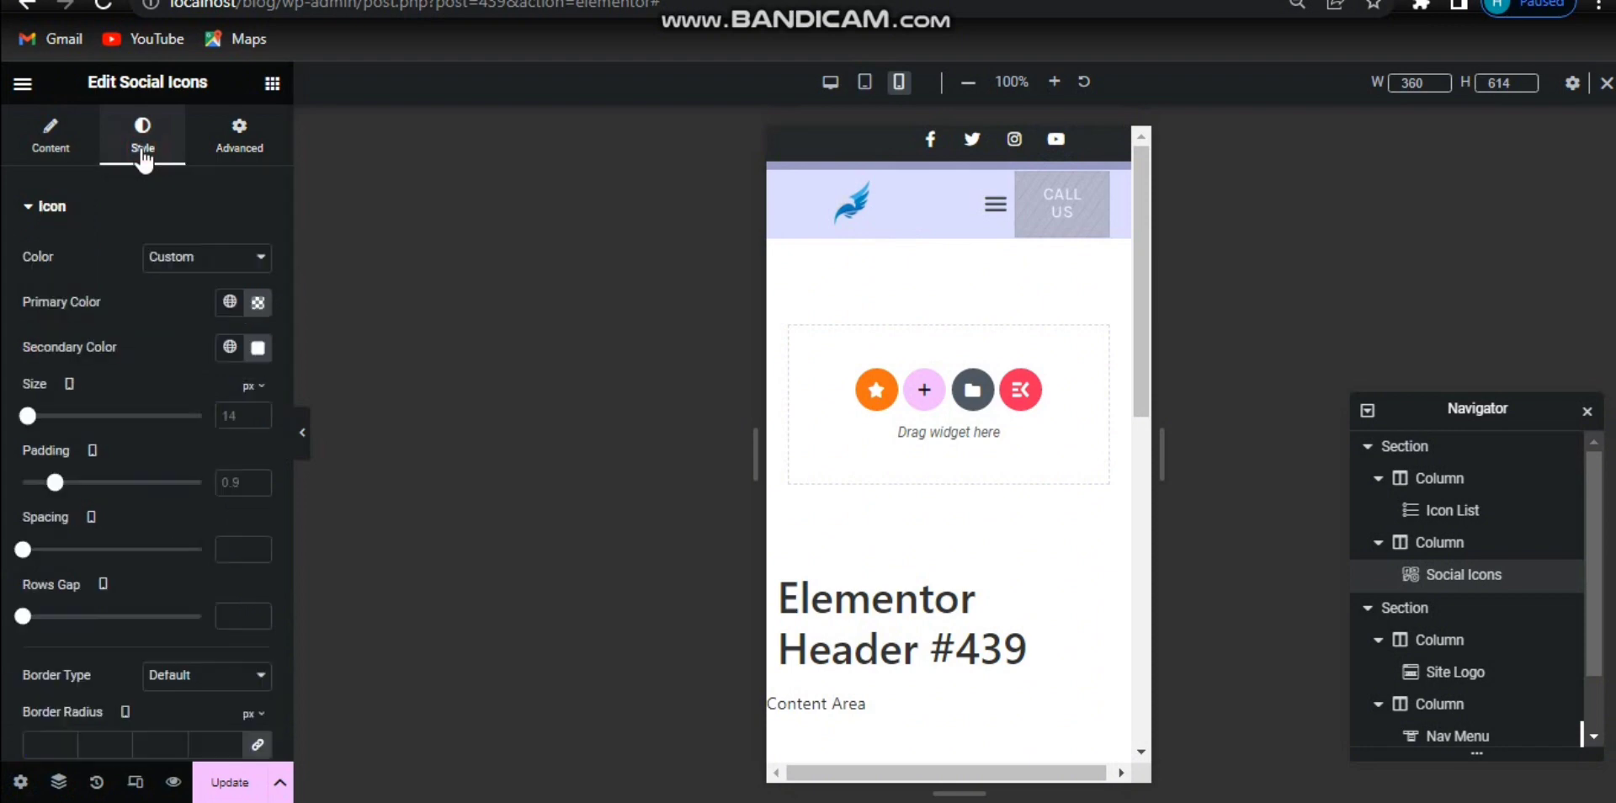
{"action": "left_click", "coordinate": [70, 155]}
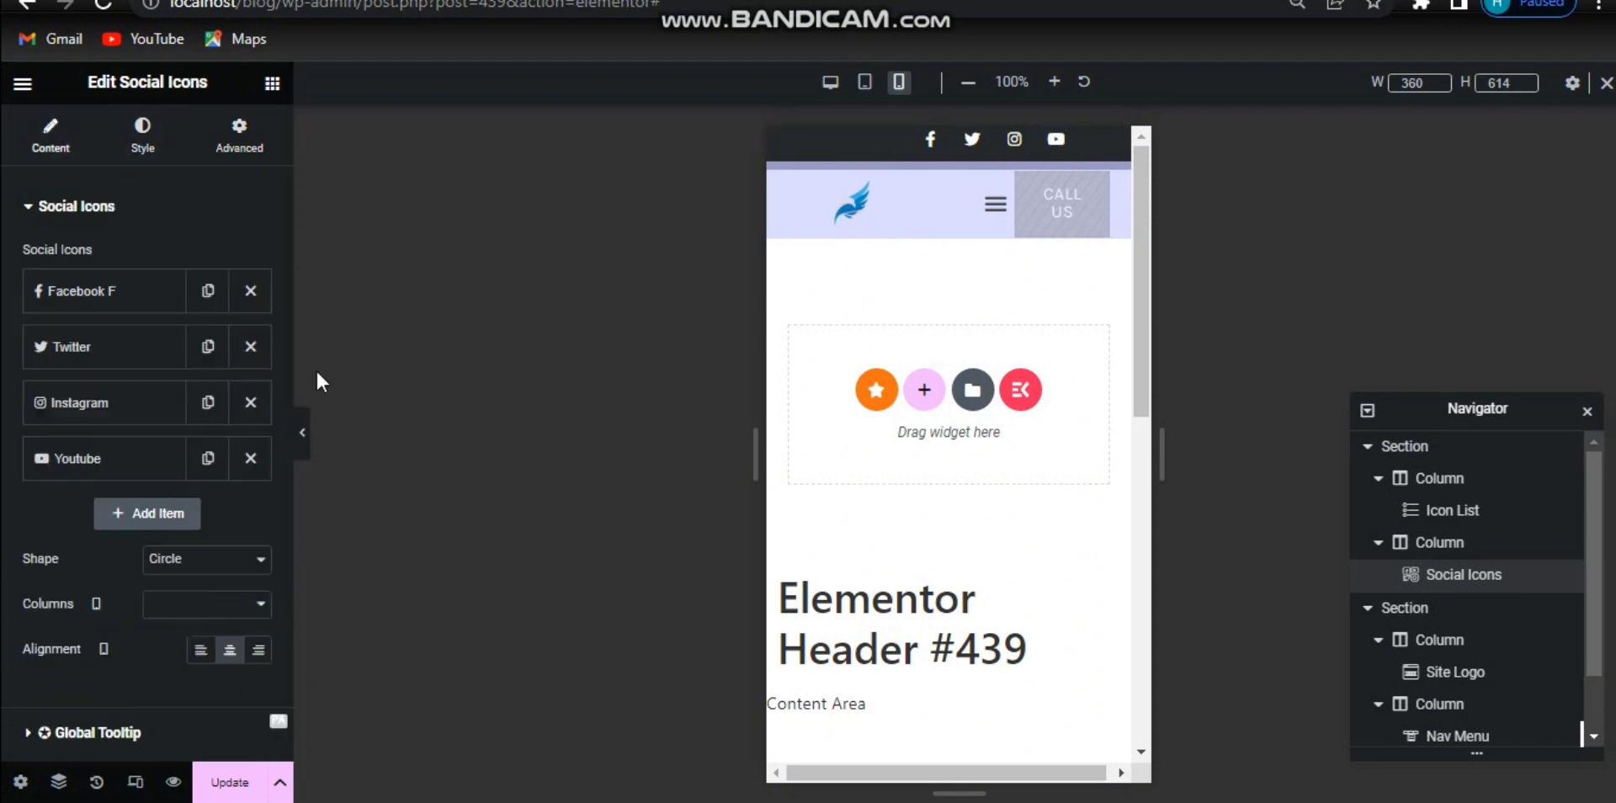
{"action": "left_click", "coordinate": [229, 651]}
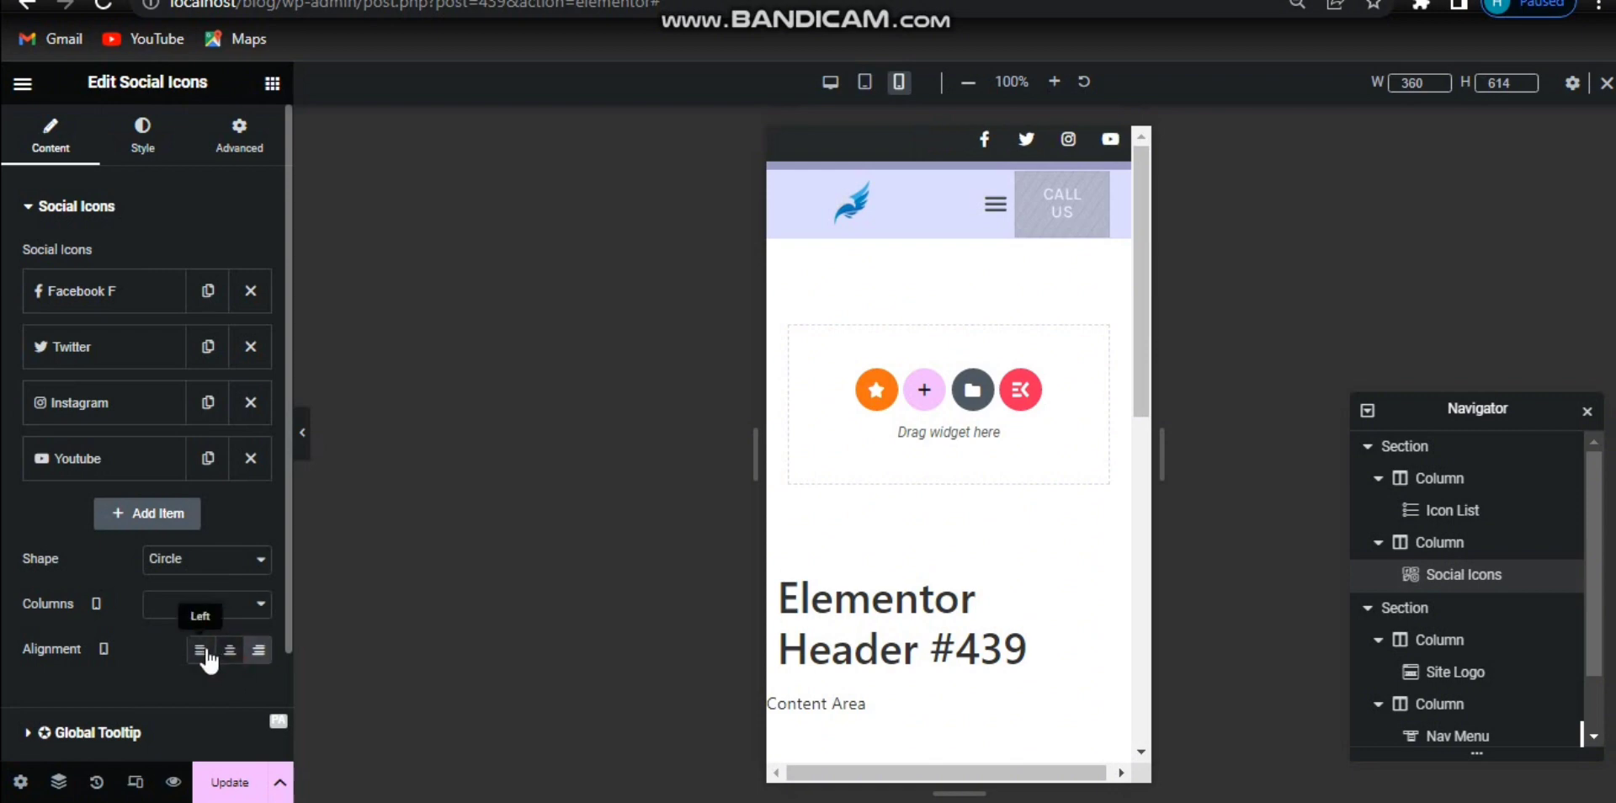
{"action": "left_click", "coordinate": [207, 653]}
{"action": "left_click", "coordinate": [227, 654]}
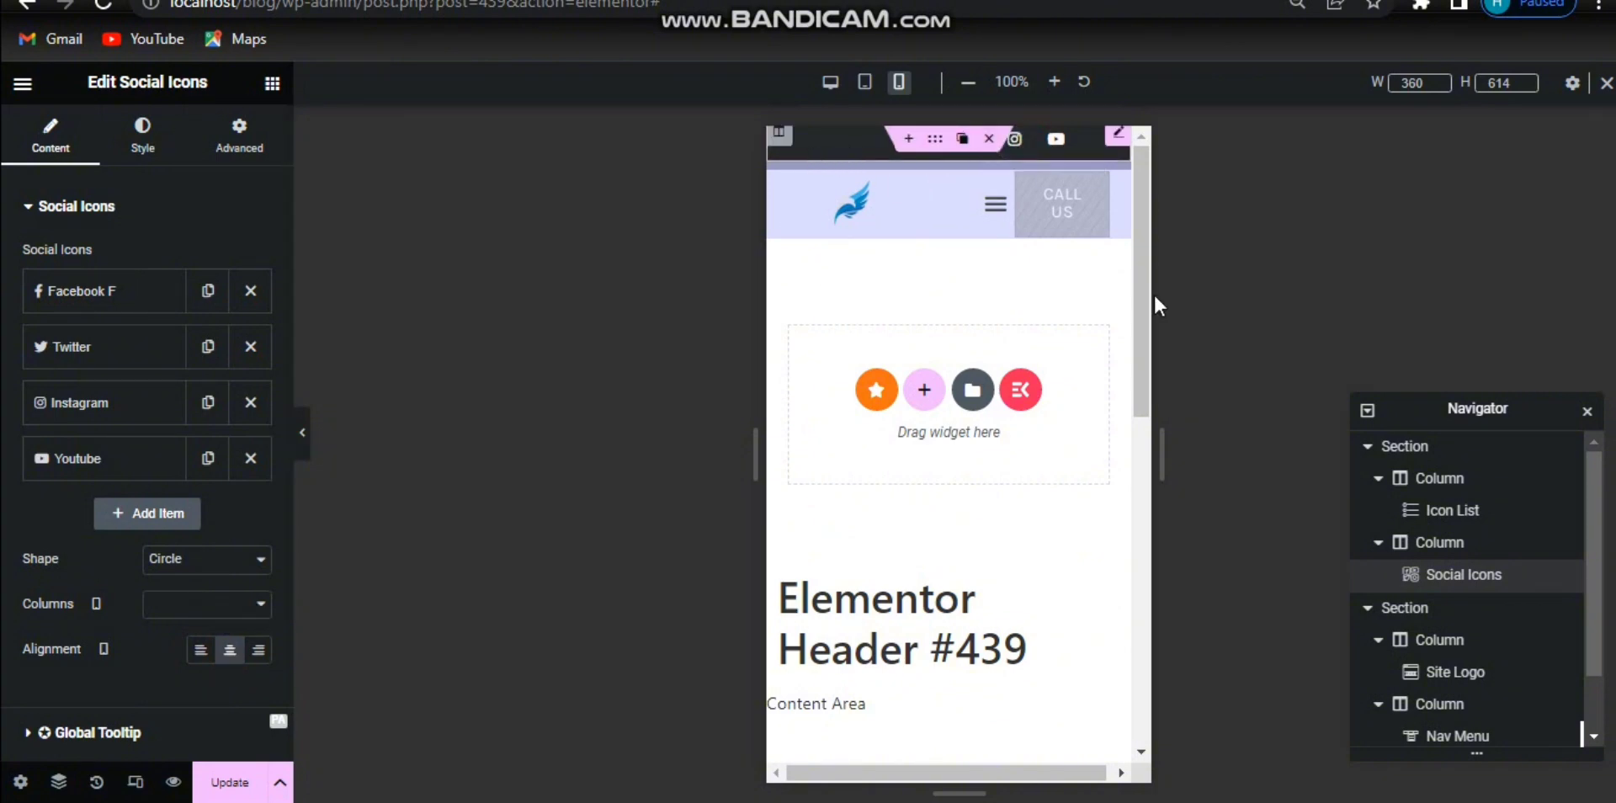
Set the social icons column's width to 50% in the mobile view.
{"action": "left_click", "coordinate": [1453, 517]}
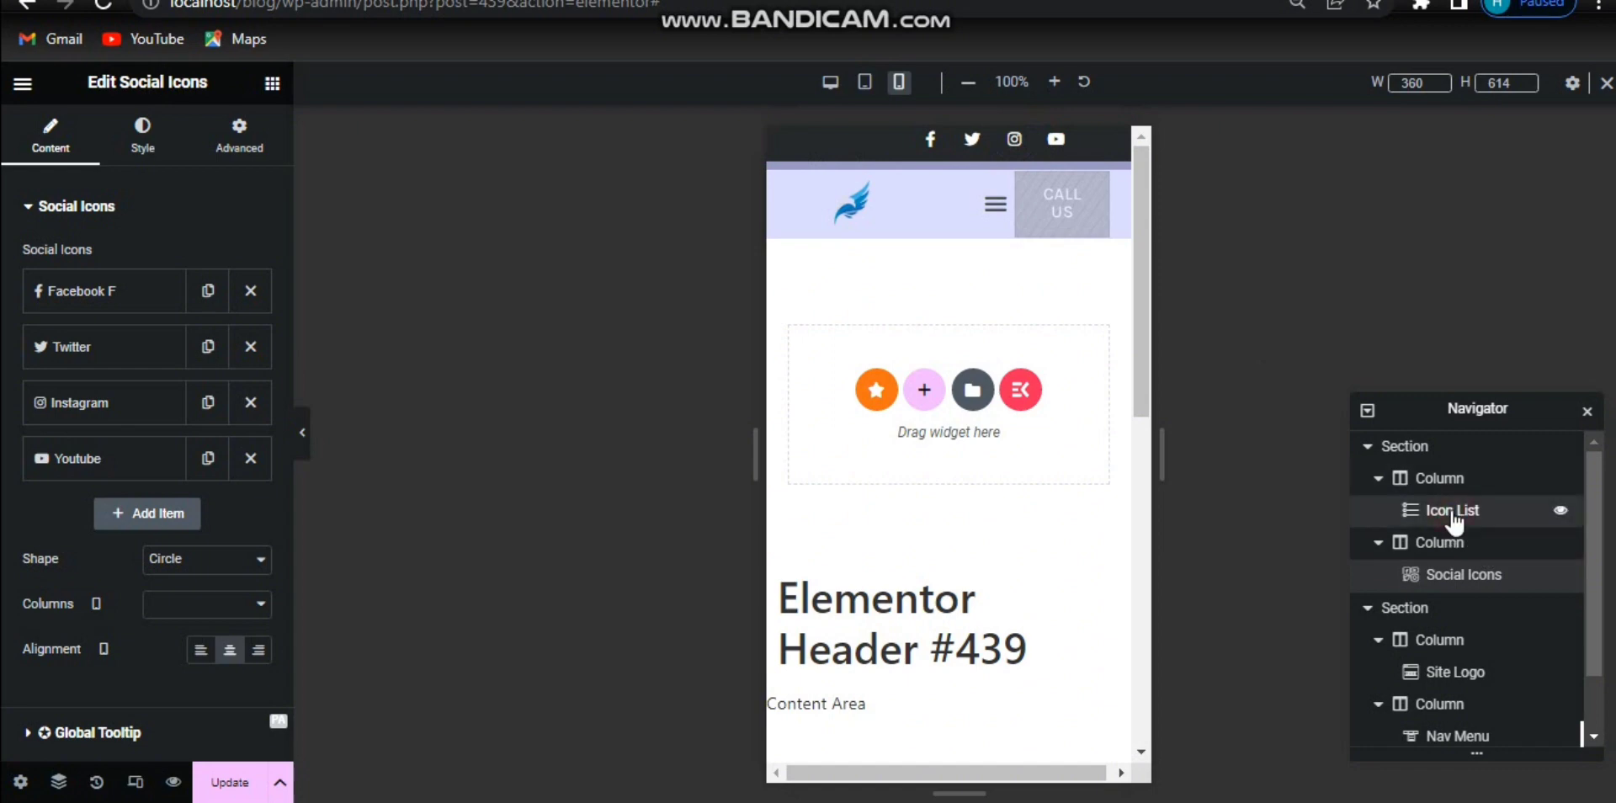
{"action": "left_click", "coordinate": [780, 137]}
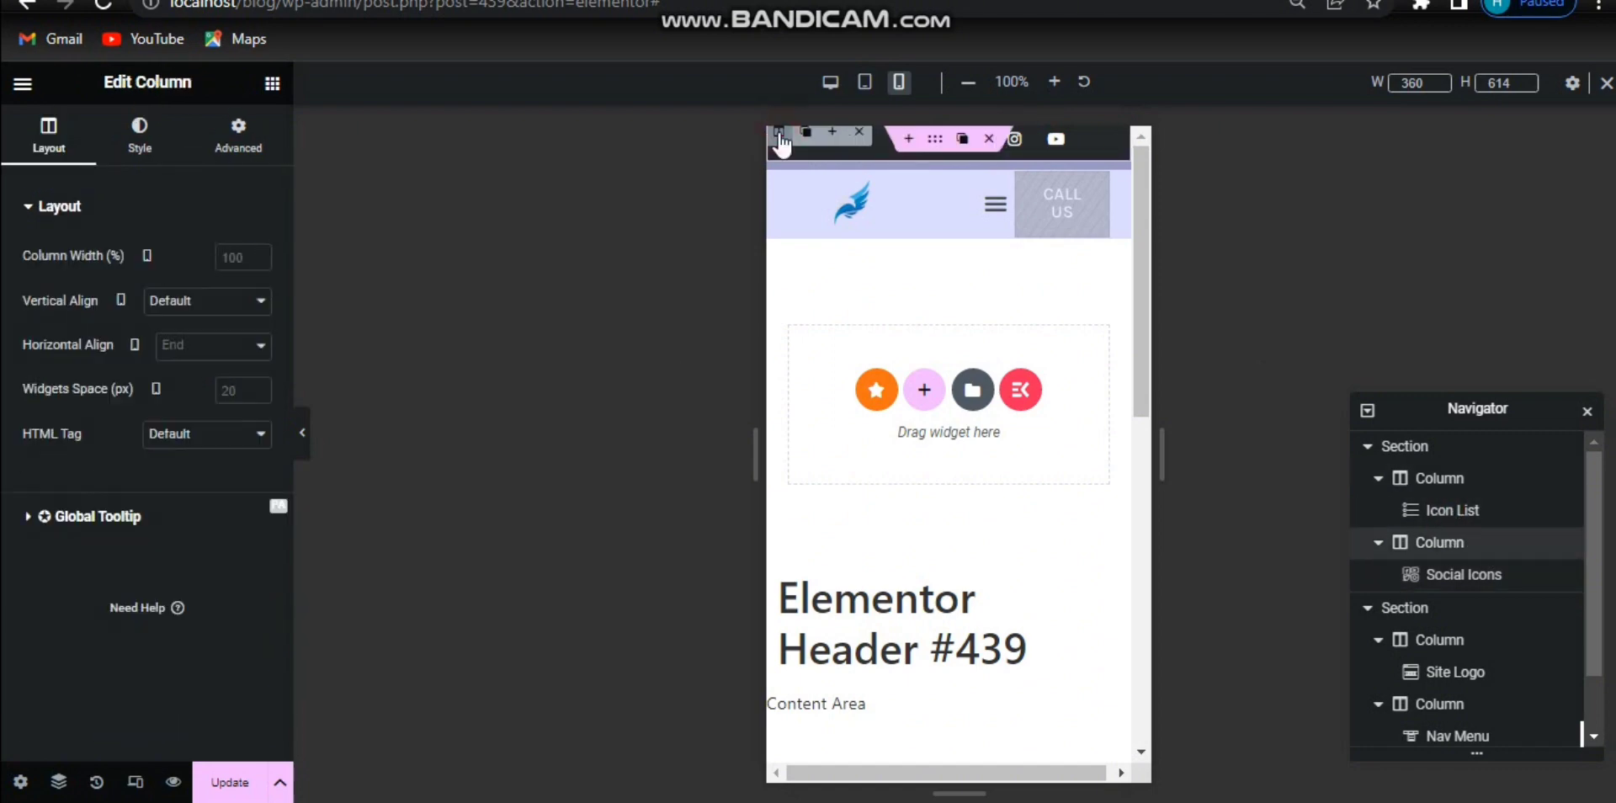
{"action": "left_click", "coordinate": [238, 257]}
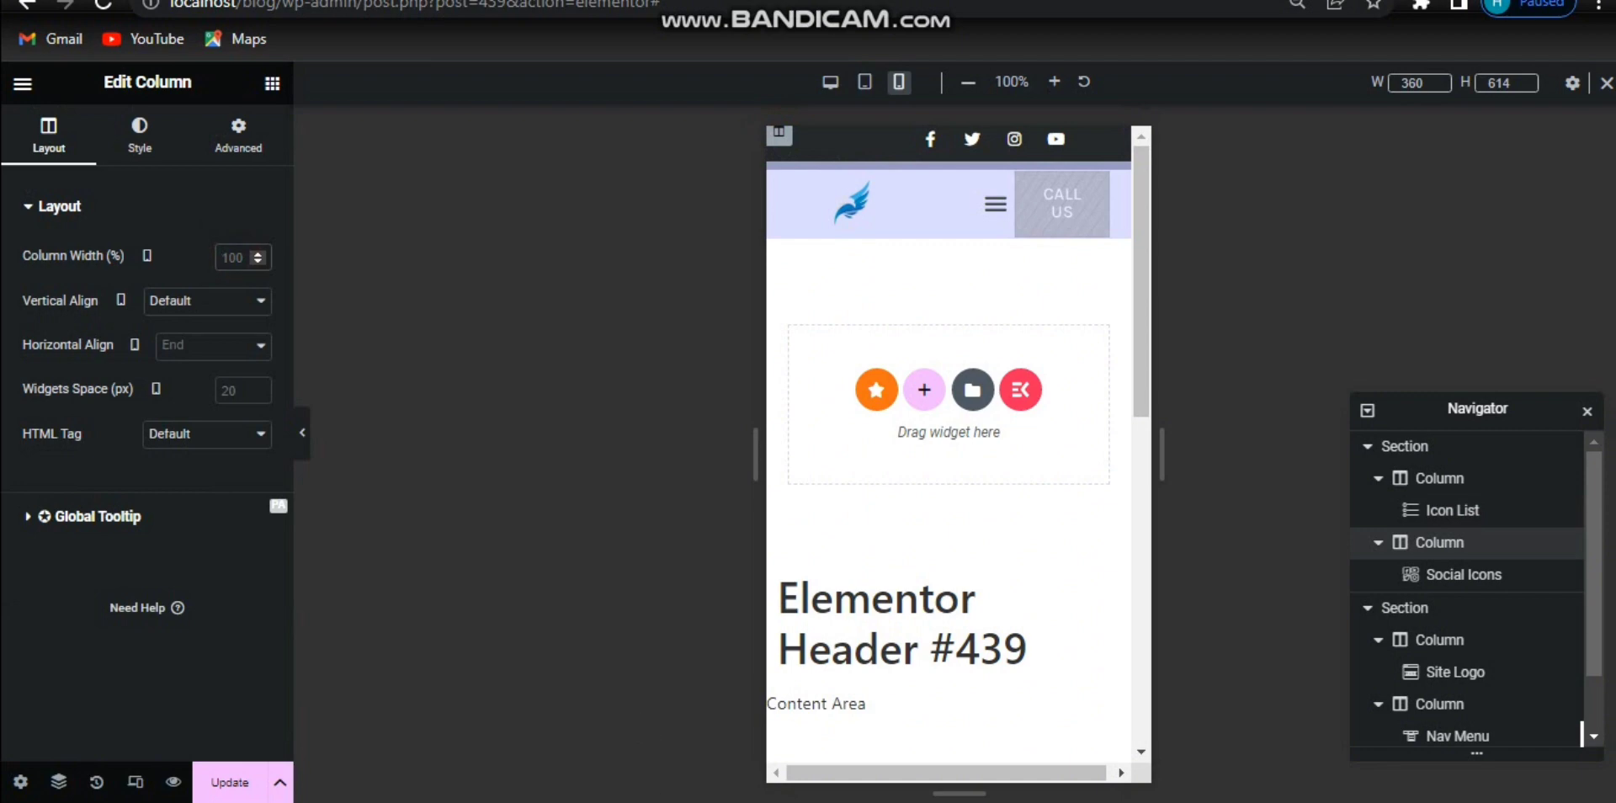
{"action": "left_click", "coordinate": [581, 800]}
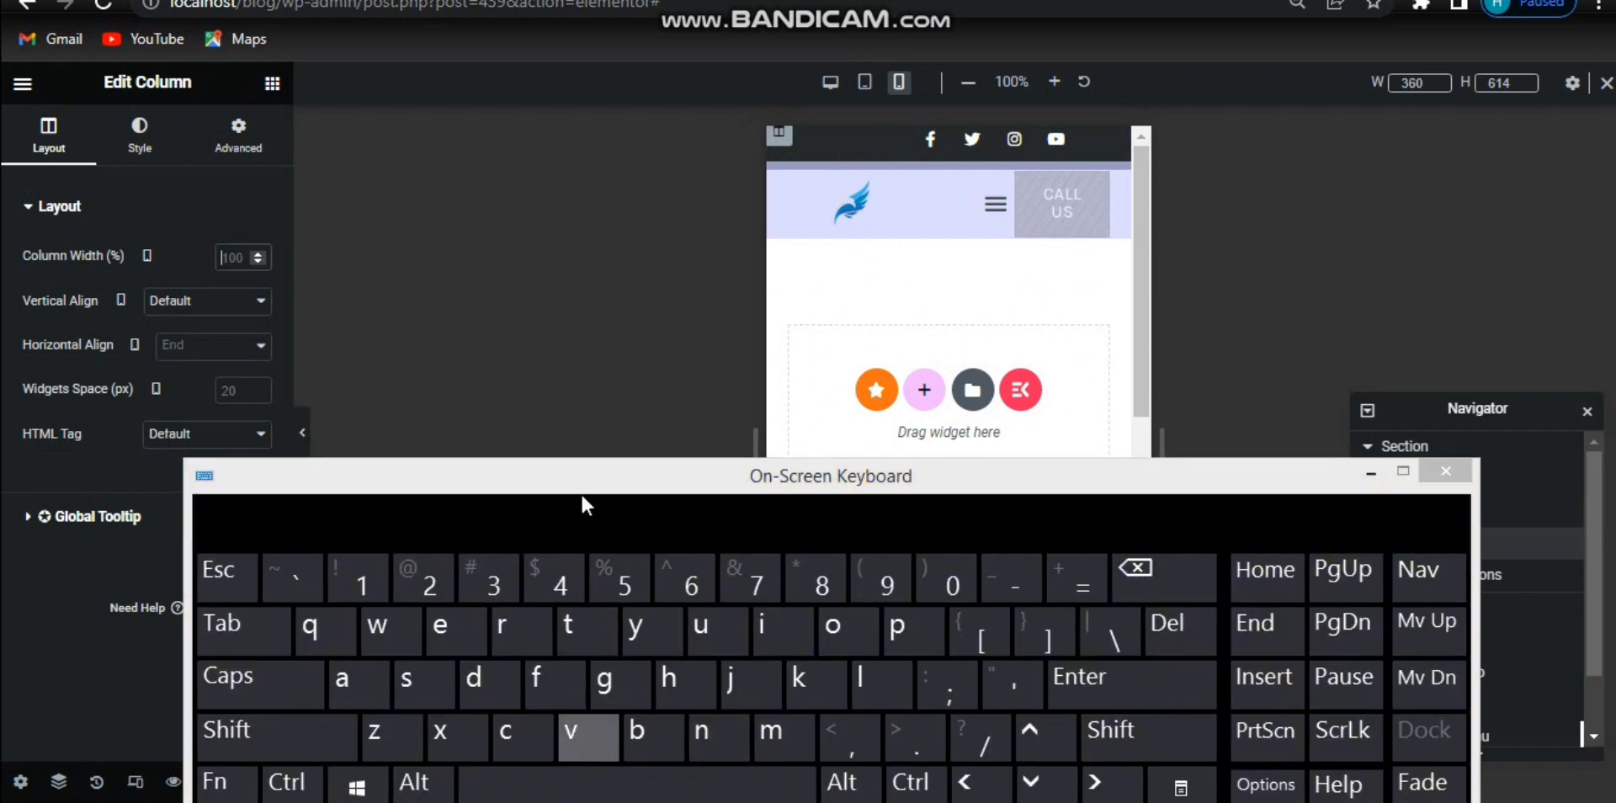
{"action": "left_click", "coordinate": [598, 582]}
{"action": "left_click", "coordinate": [948, 581]}
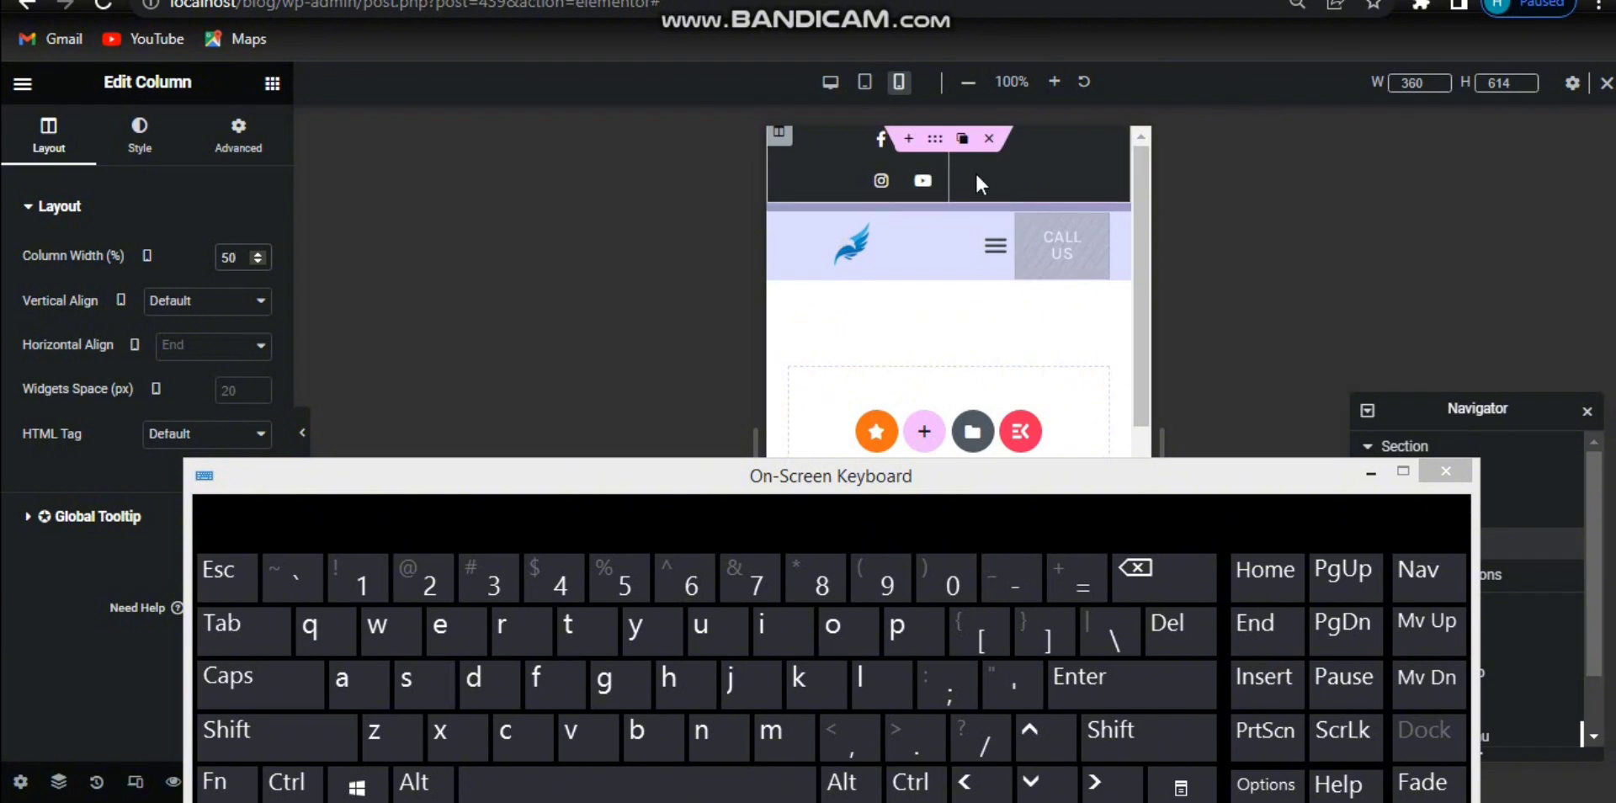
{"action": "left_click", "coordinate": [1371, 477]}
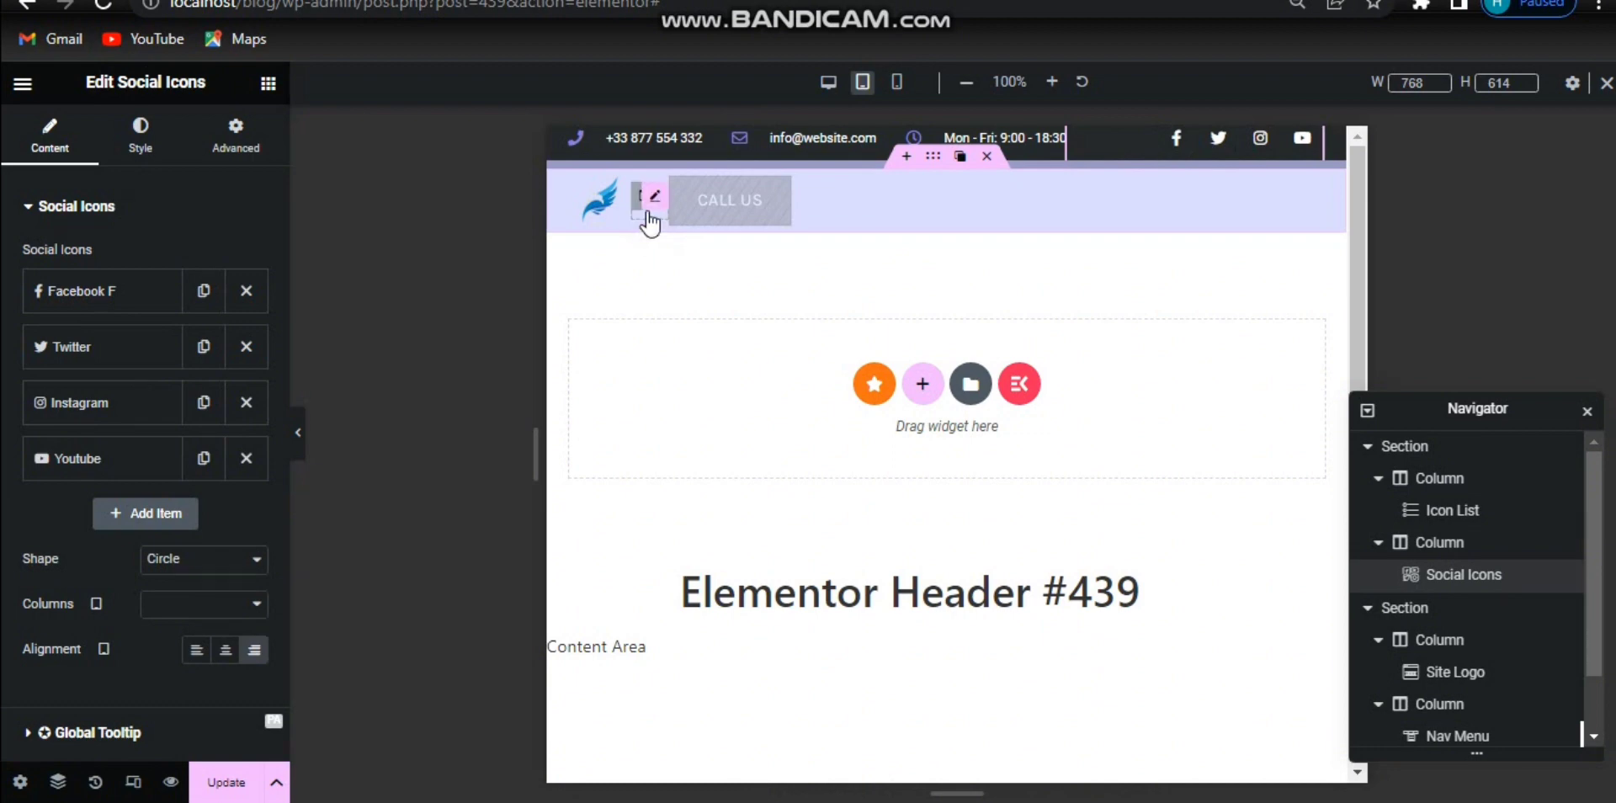
Expand the hamburger menu in the tablet preview and display the nav menu's mobile dropdown settings.
{"action": "left_click", "coordinate": [647, 215]}
{"action": "left_click", "coordinate": [648, 221]}
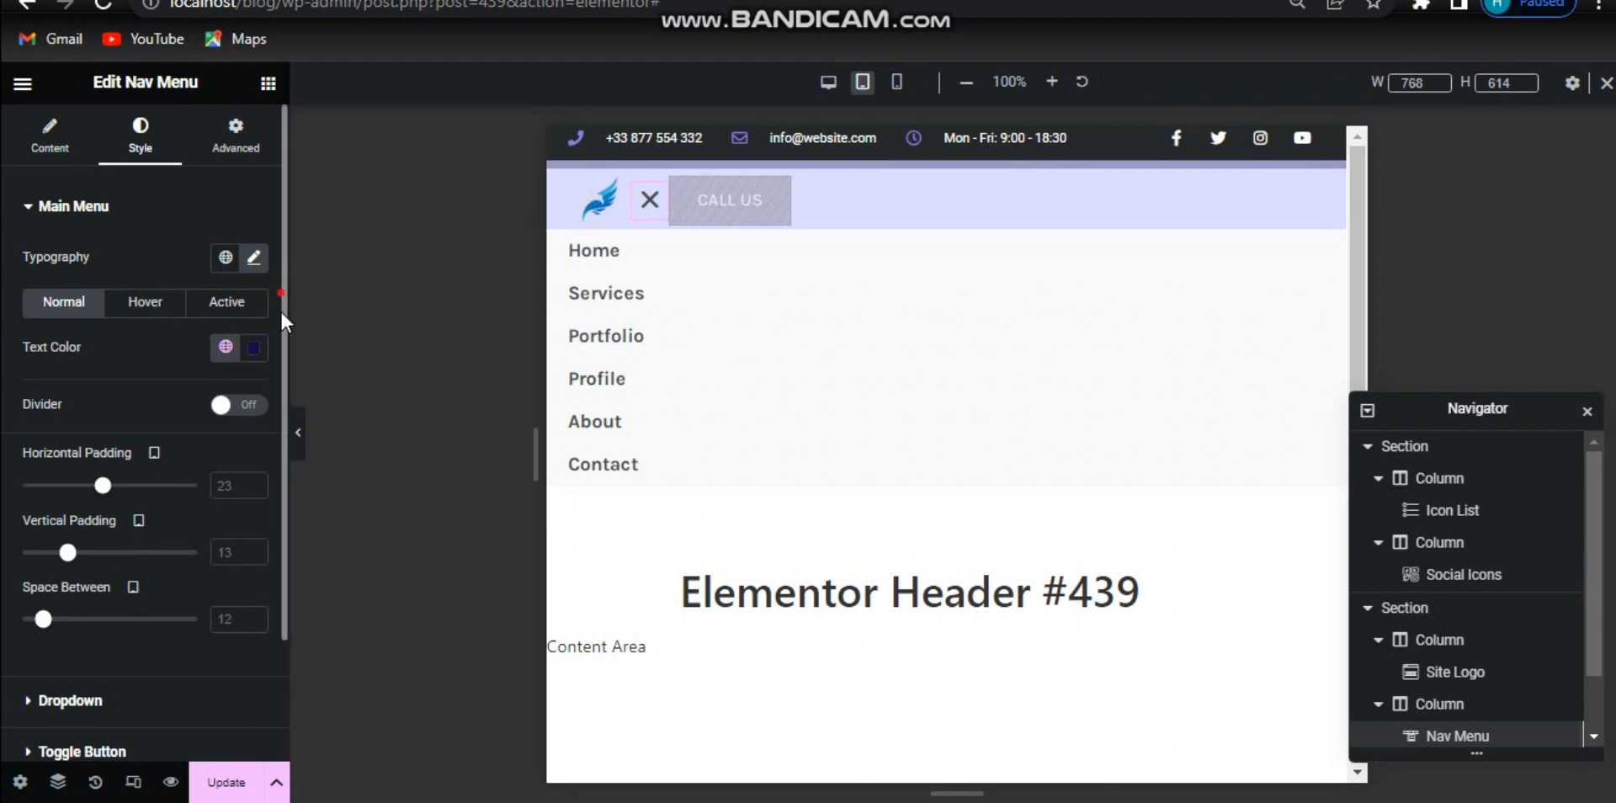
{"action": "scroll", "coordinate": [280, 310], "scroll_direction": "down", "scroll_amount": 2}
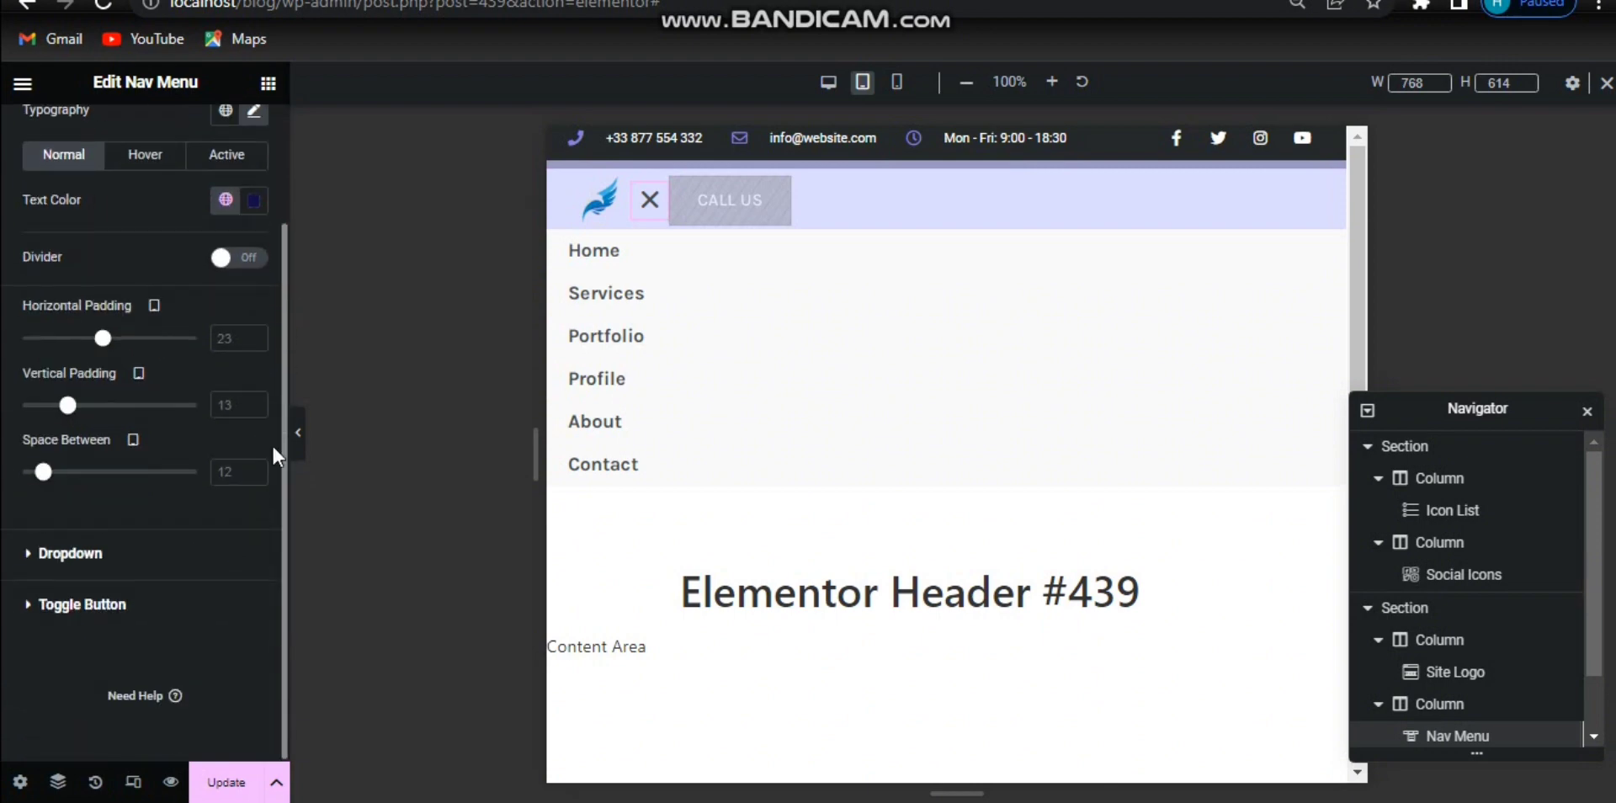
{"action": "left_click", "coordinate": [160, 556]}
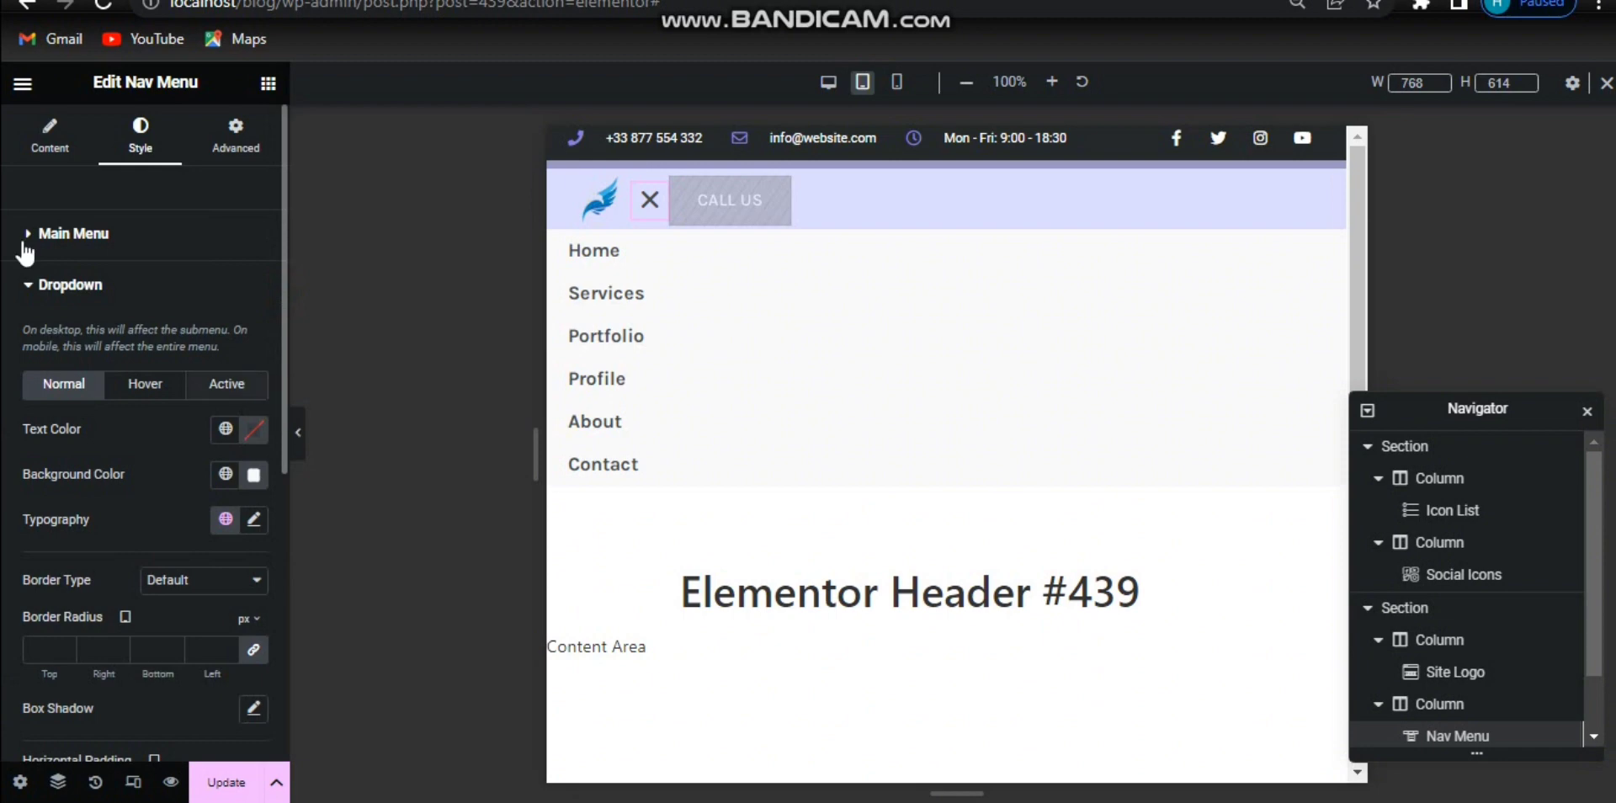
{"action": "left_click", "coordinate": [48, 150]}
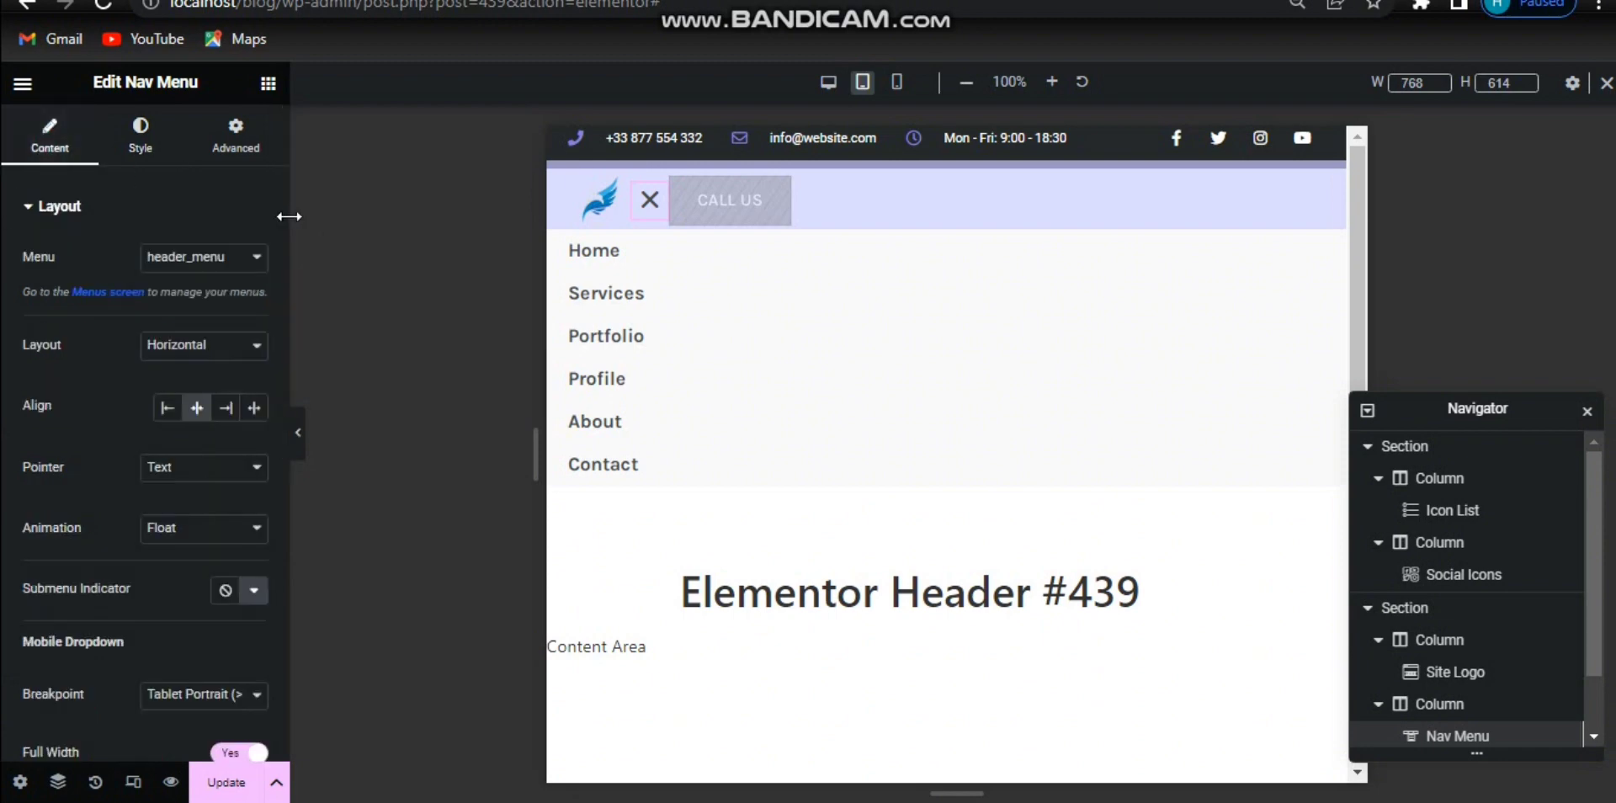
{"action": "scroll", "coordinate": [255, 372], "scroll_direction": "down", "scroll_amount": 6}
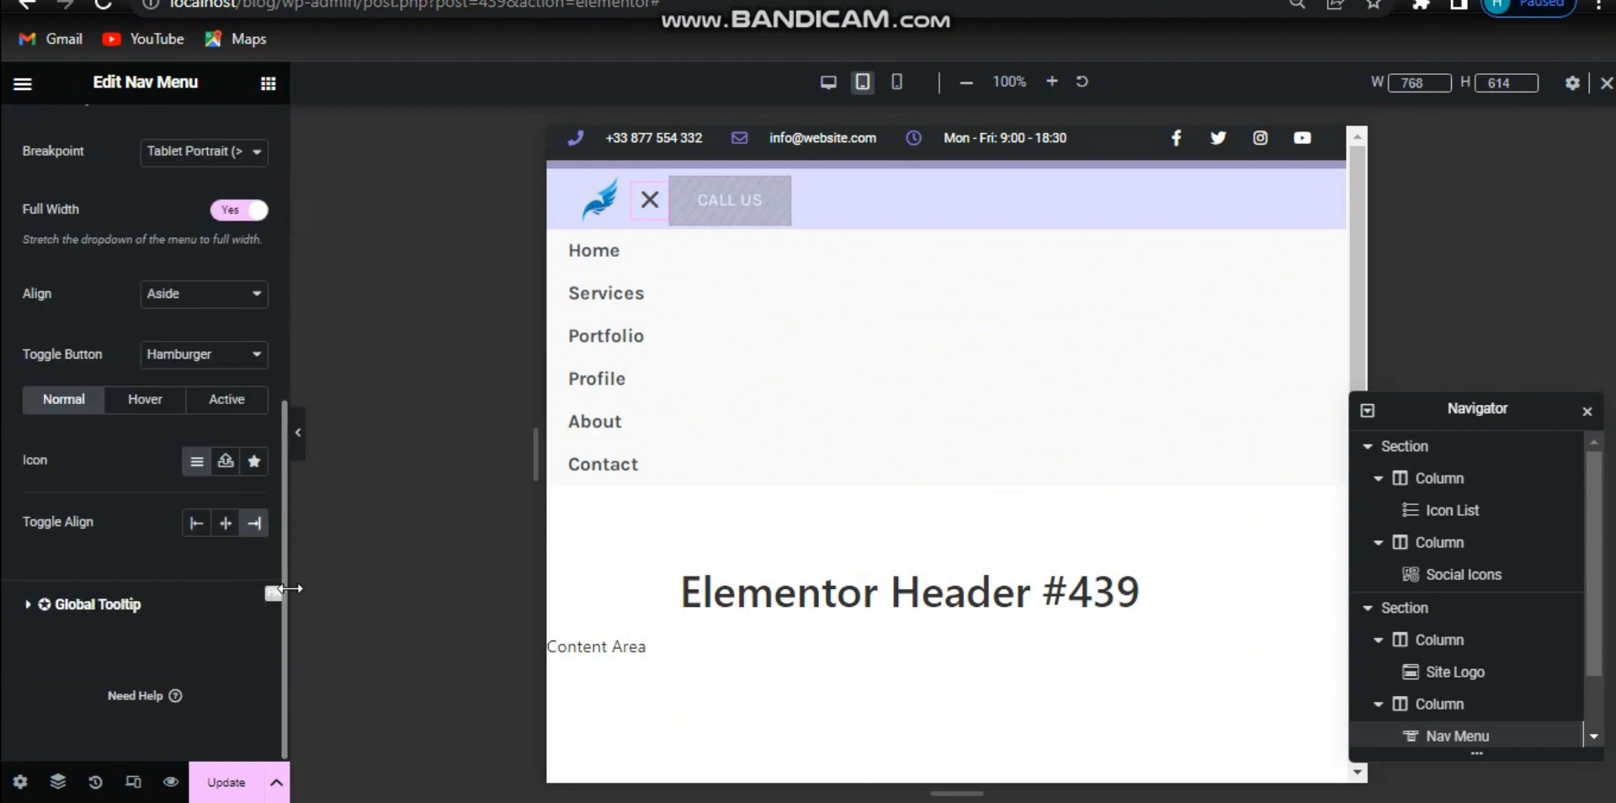
Try the nav menu dropdown without full width, restore full width, and set the dropdown's alignment to Center.
{"action": "left_click", "coordinate": [219, 220]}
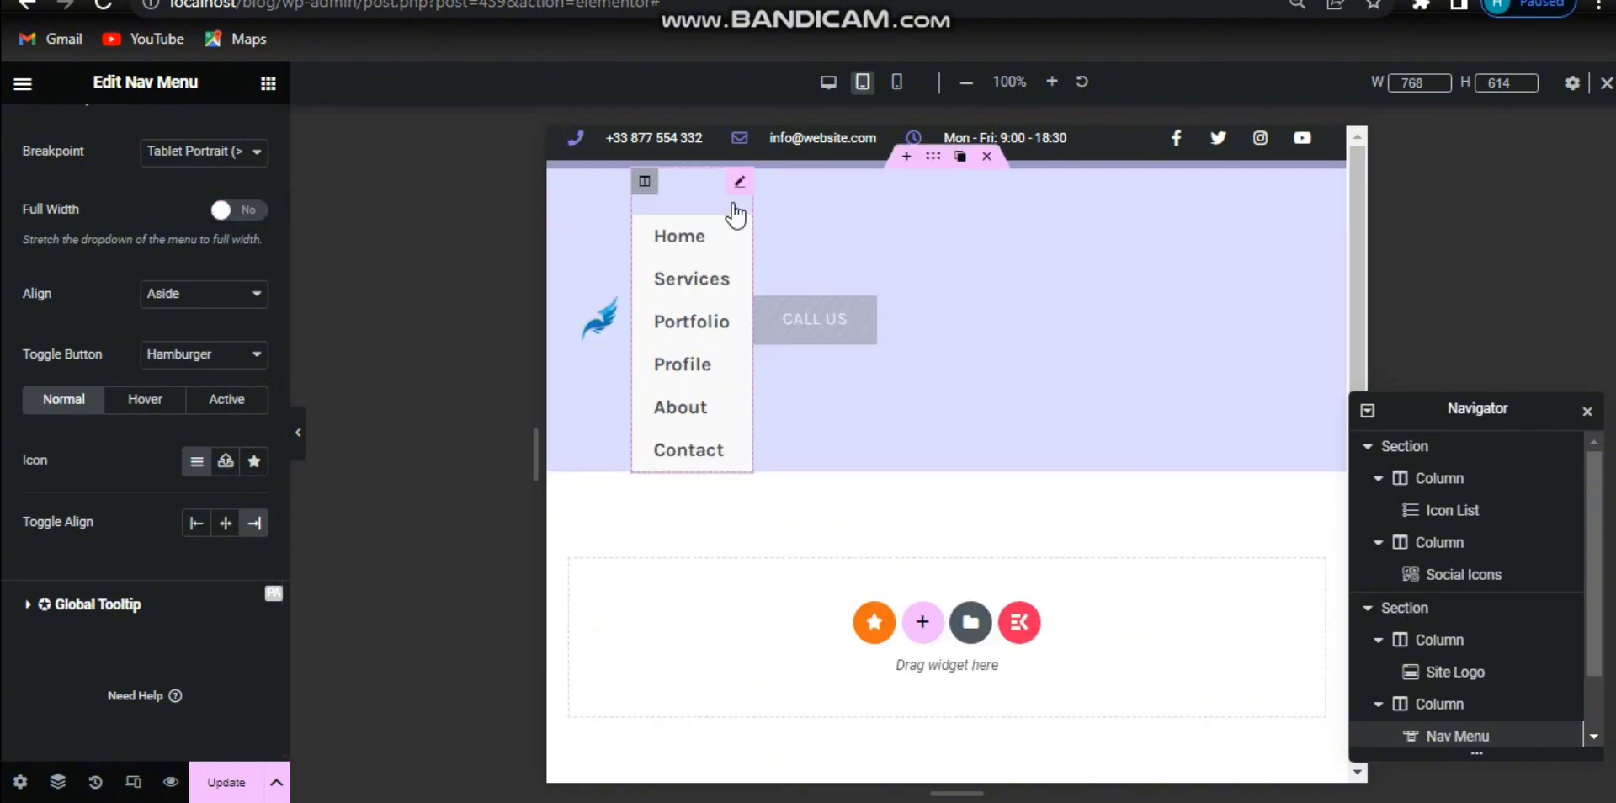
{"action": "left_click", "coordinate": [252, 214]}
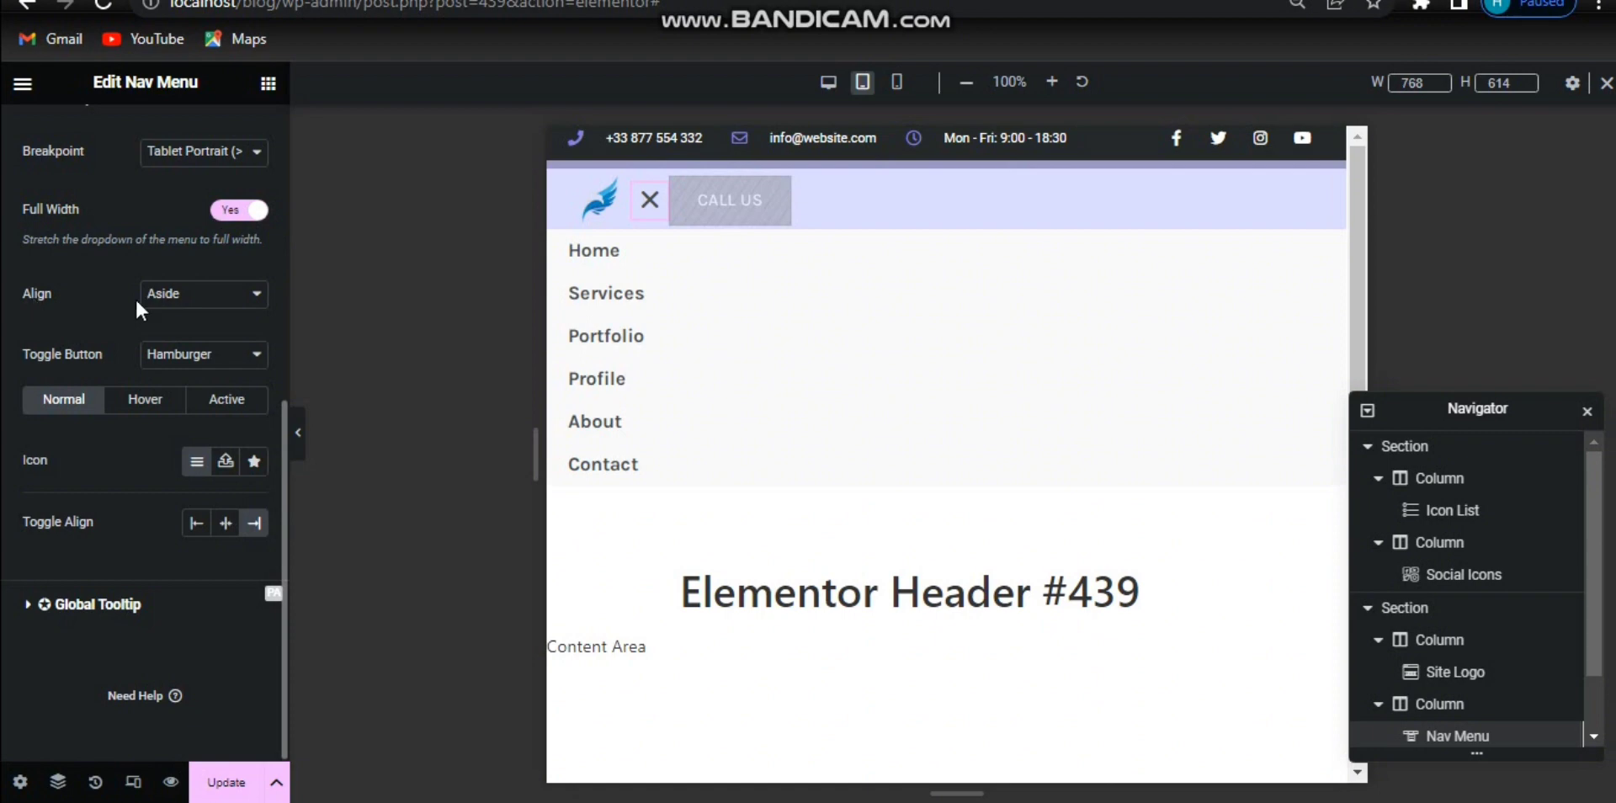
{"action": "left_click", "coordinate": [217, 316]}
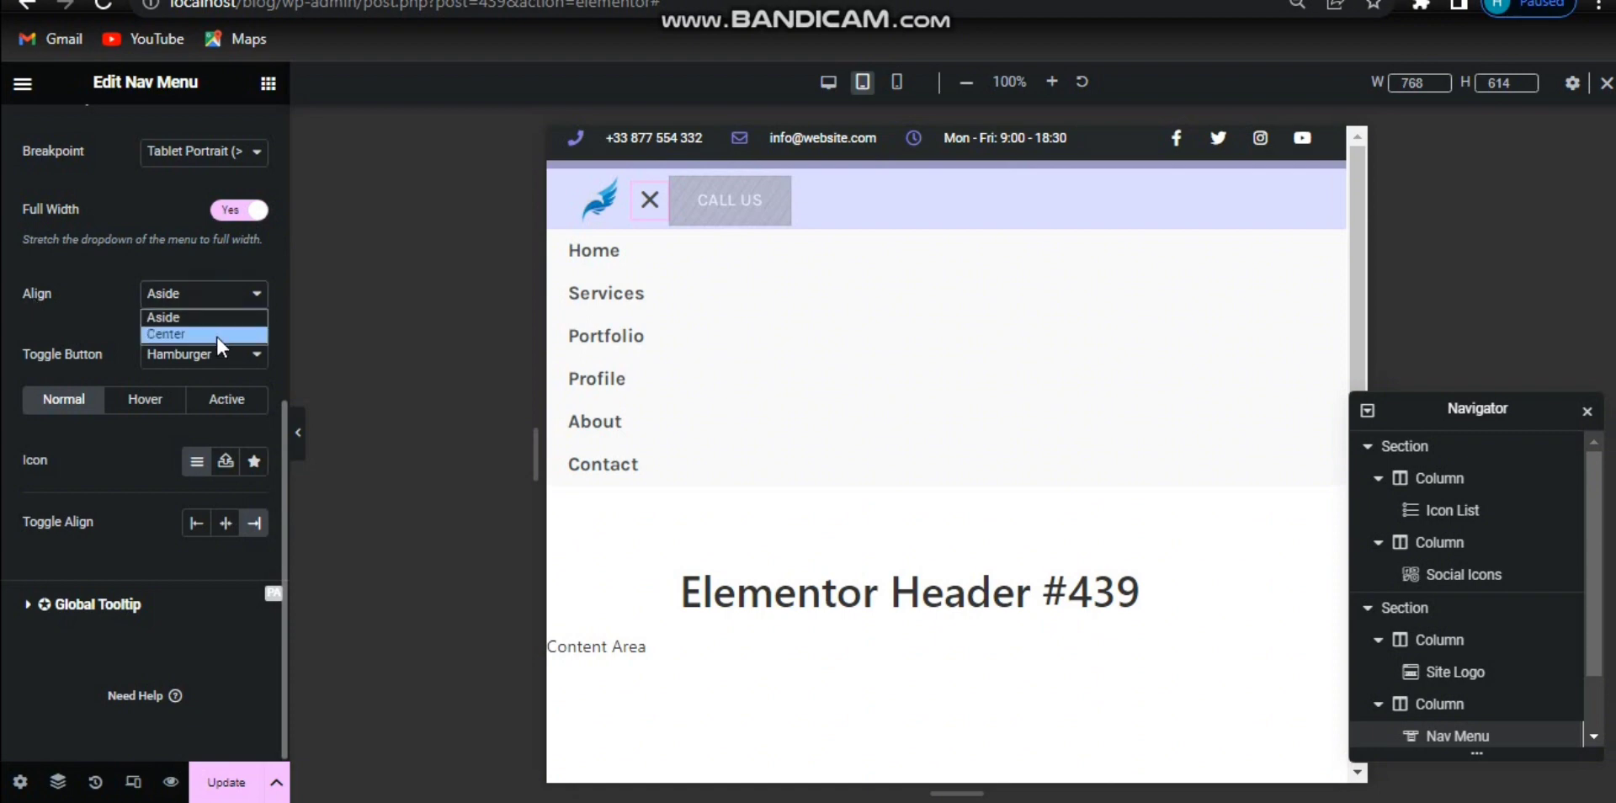
{"action": "left_click", "coordinate": [215, 335]}
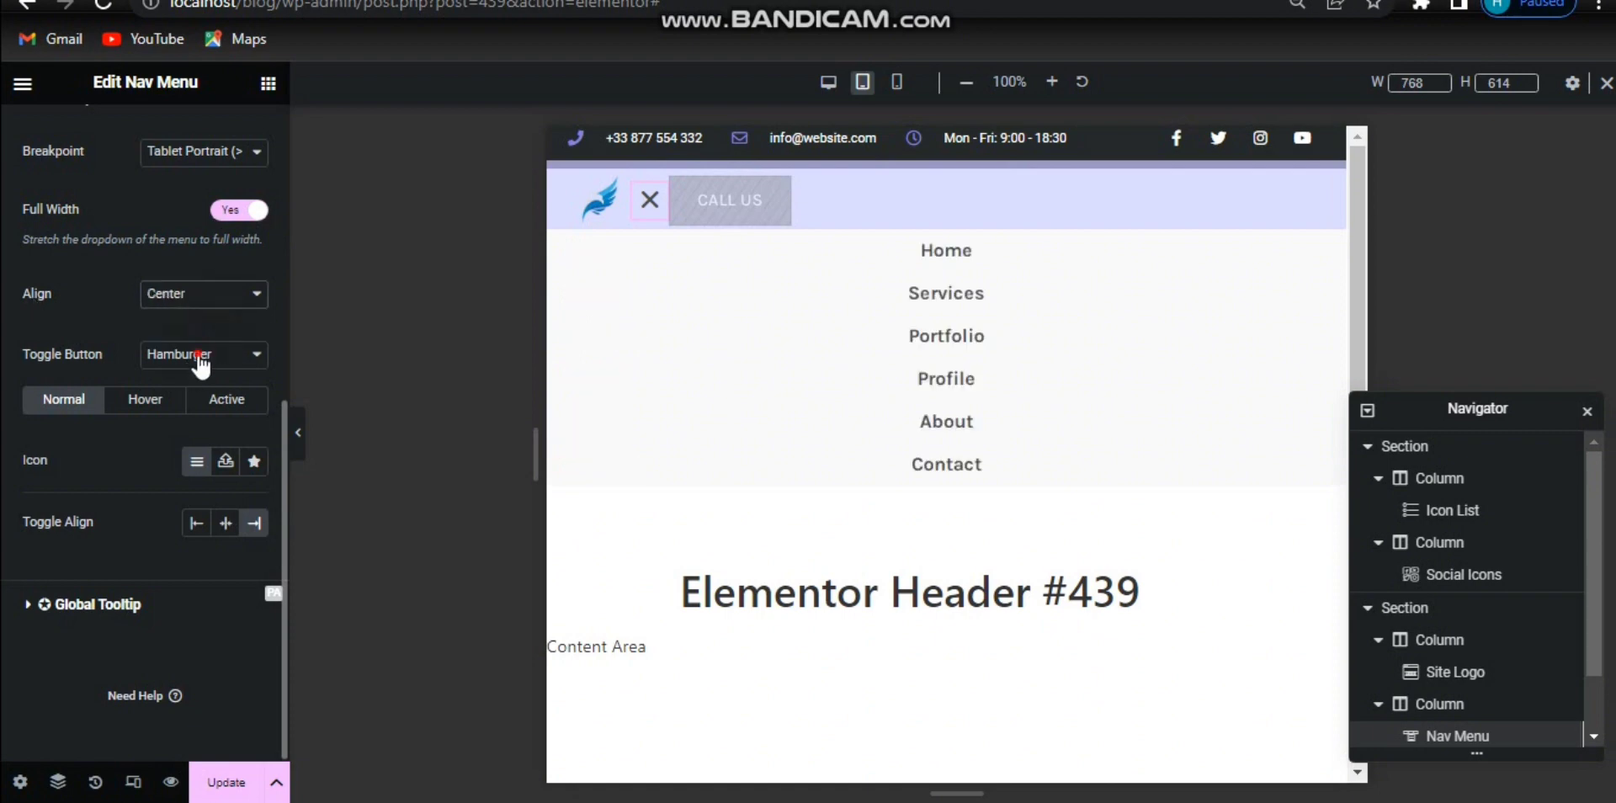
{"action": "left_click", "coordinate": [199, 357]}
{"action": "left_click", "coordinate": [203, 394]}
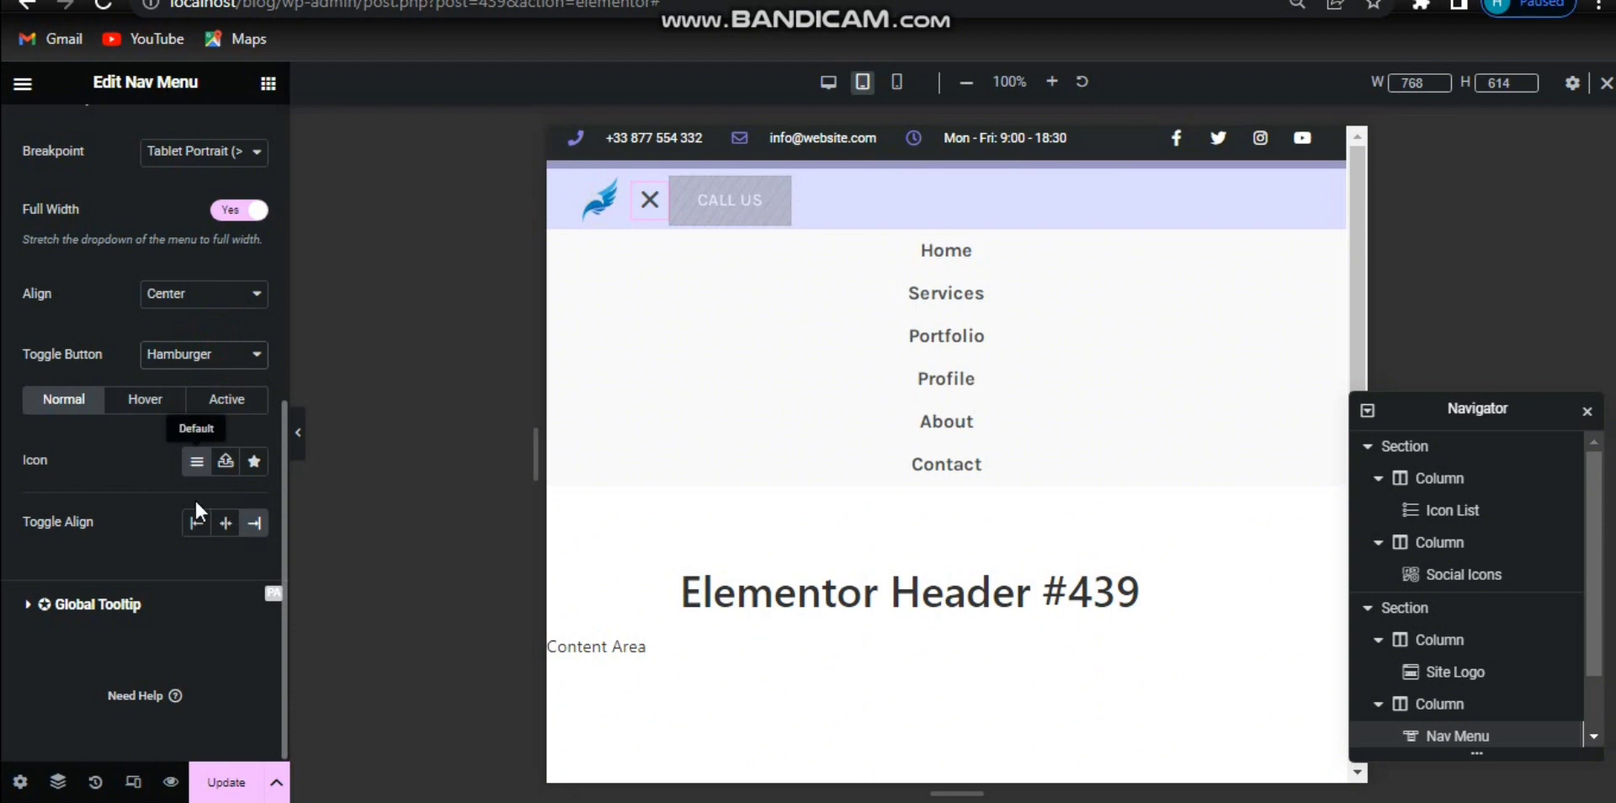
{"action": "left_click", "coordinate": [133, 402]}
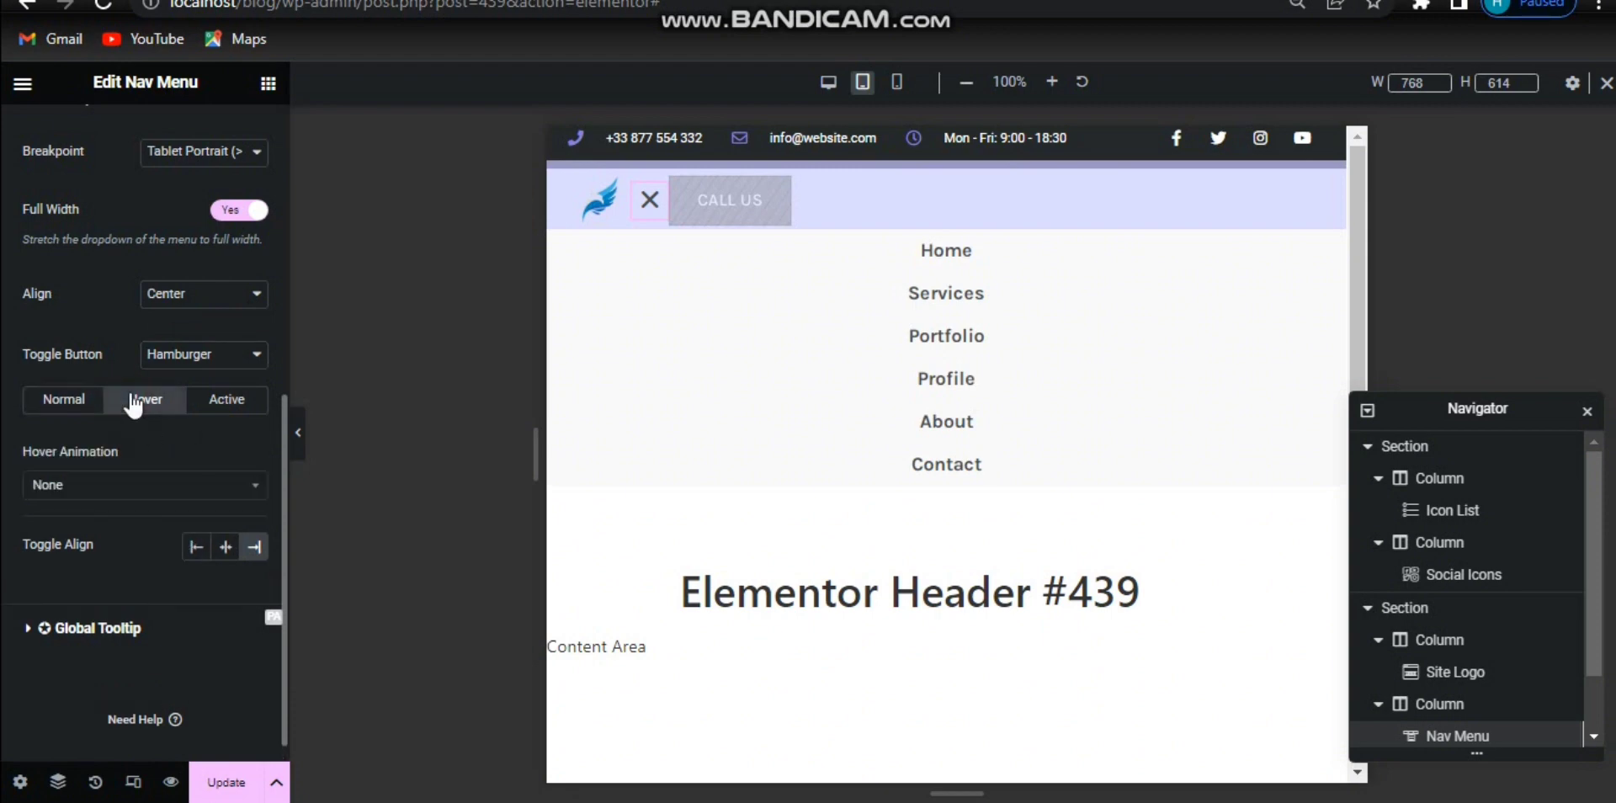
{"action": "left_click", "coordinate": [63, 402]}
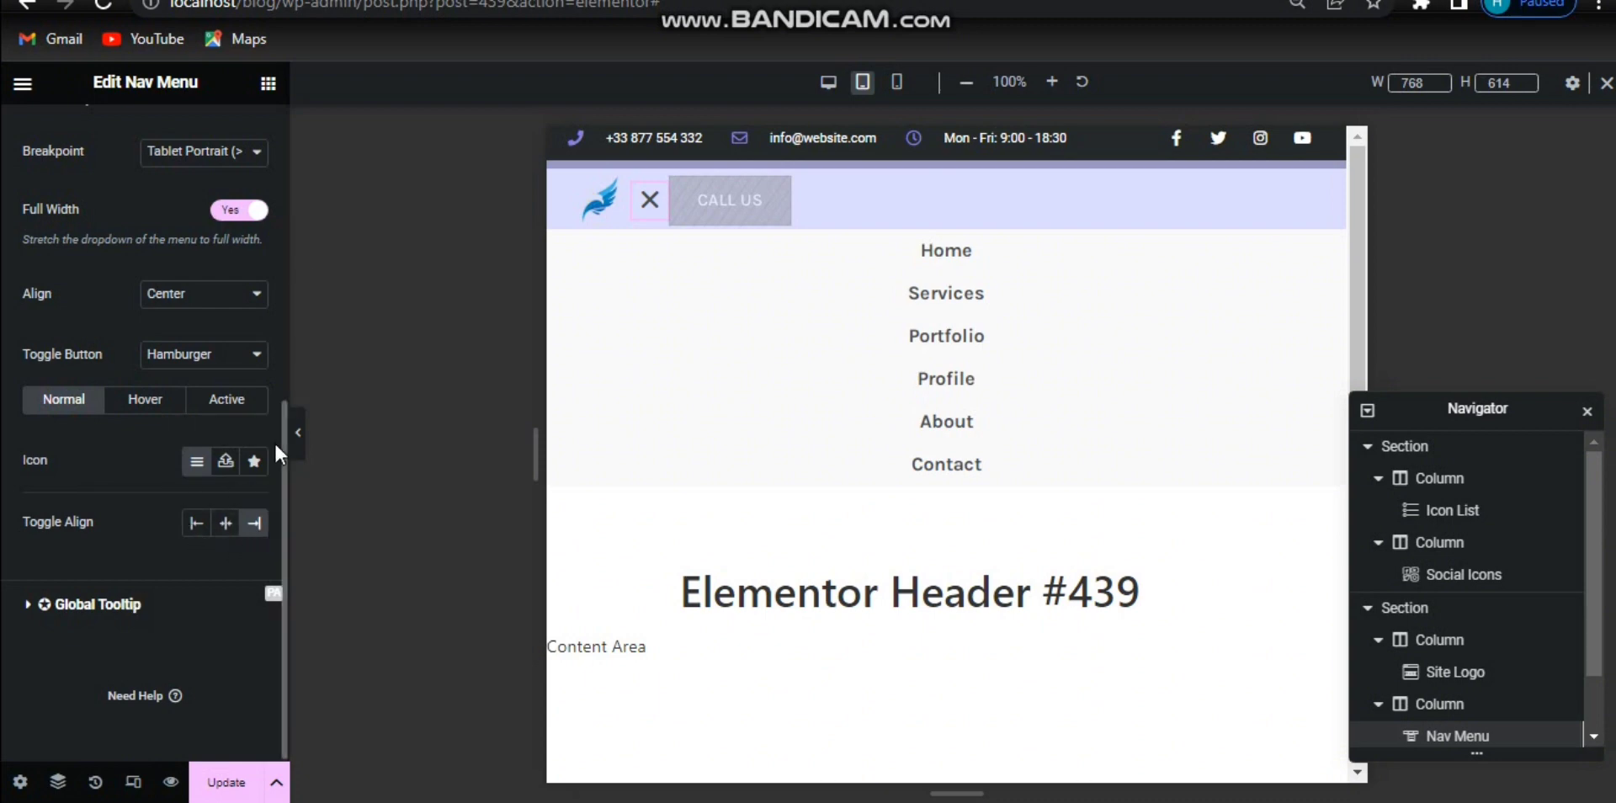
Set the nav menu dropdown's normal text colour to the global Primary colour.
{"action": "left_click_drag", "start_coordinate": [283, 454], "coordinate": [281, 144]}
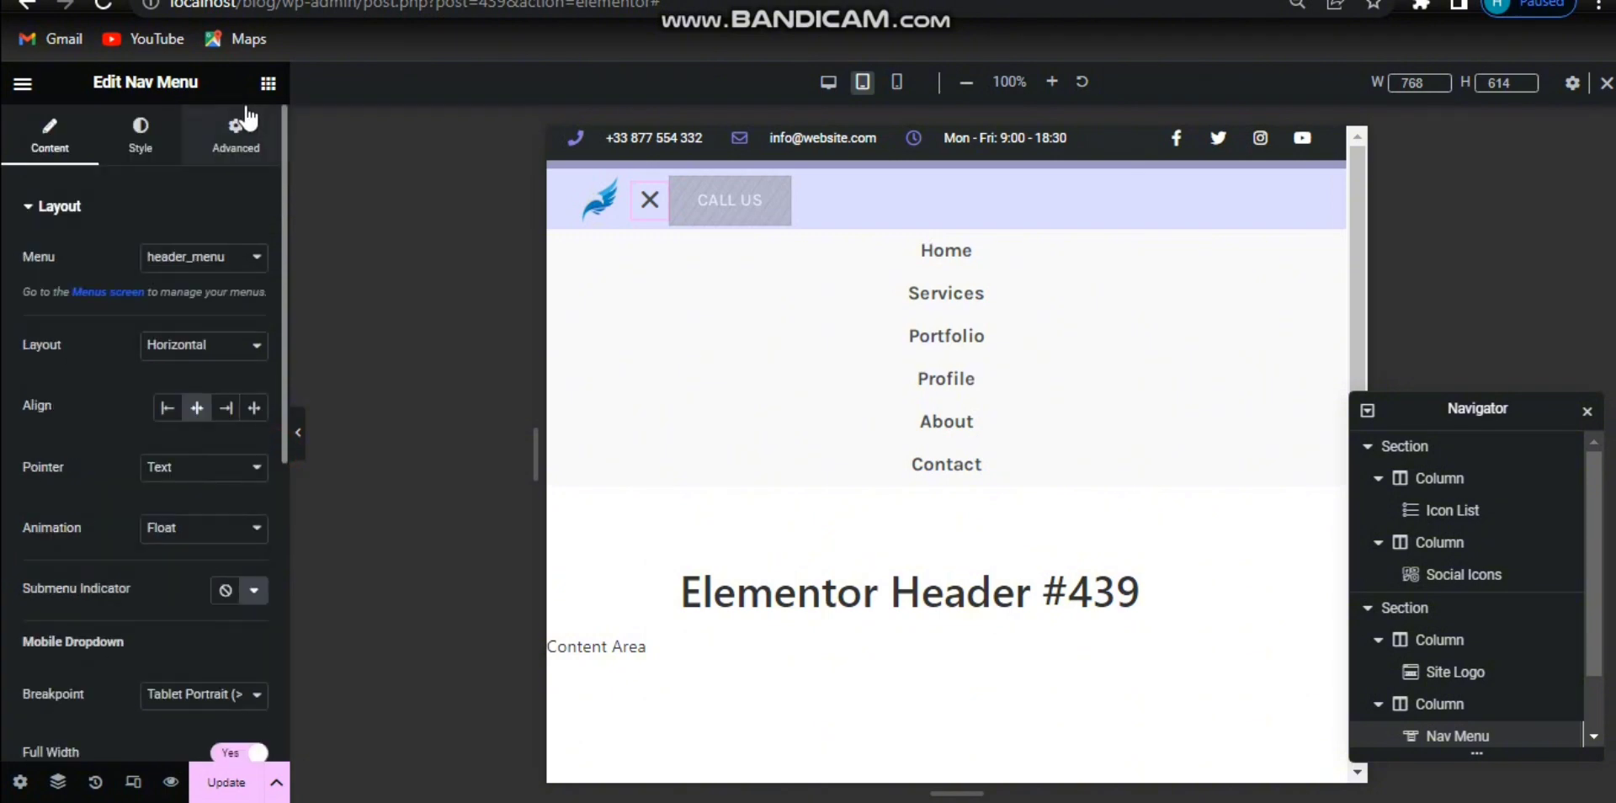
{"action": "left_click", "coordinate": [141, 145]}
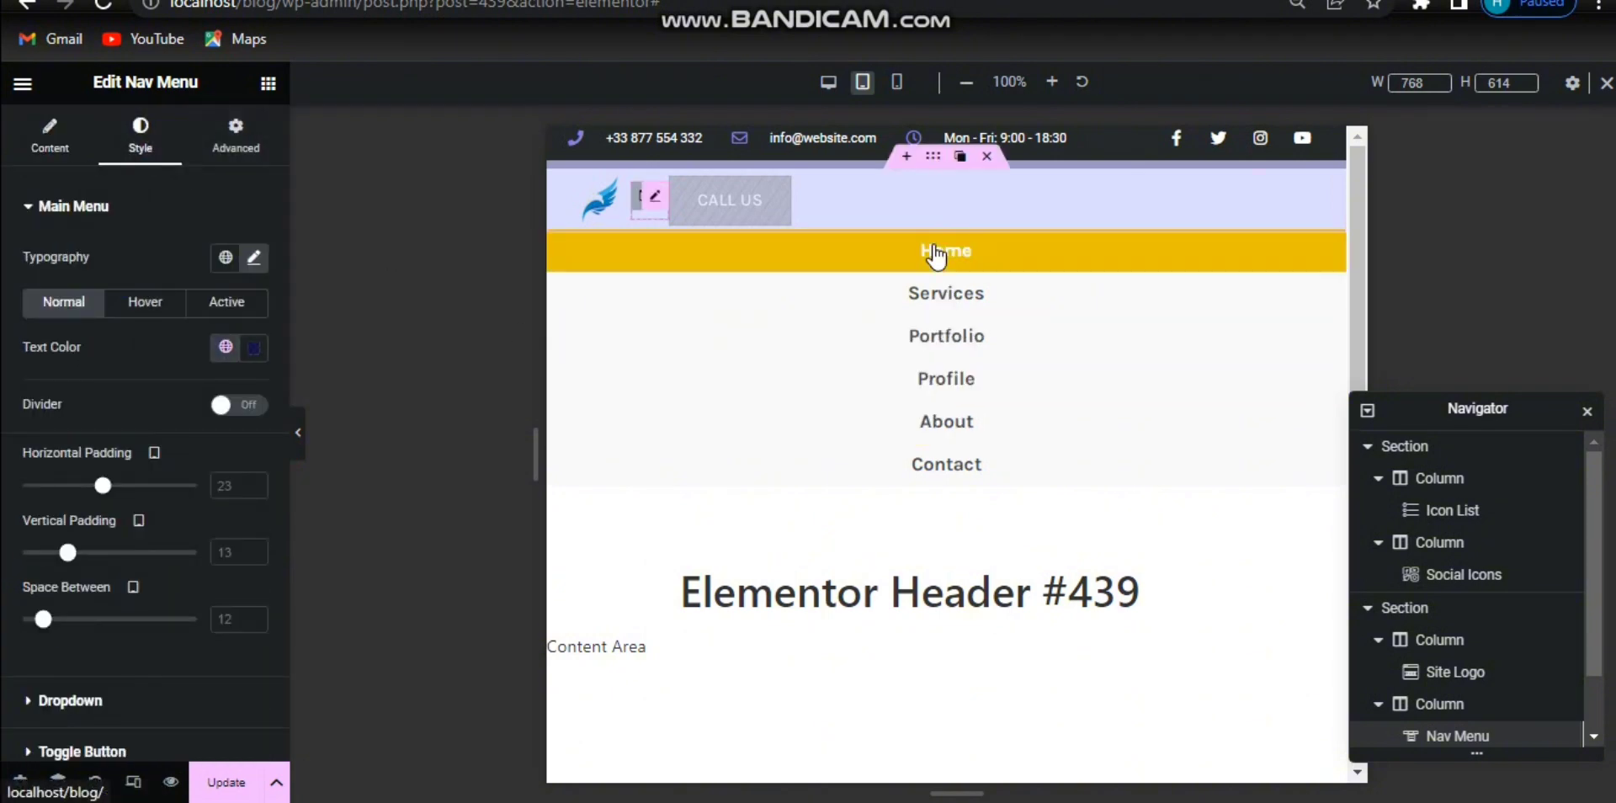
{"action": "left_click", "coordinate": [155, 207]}
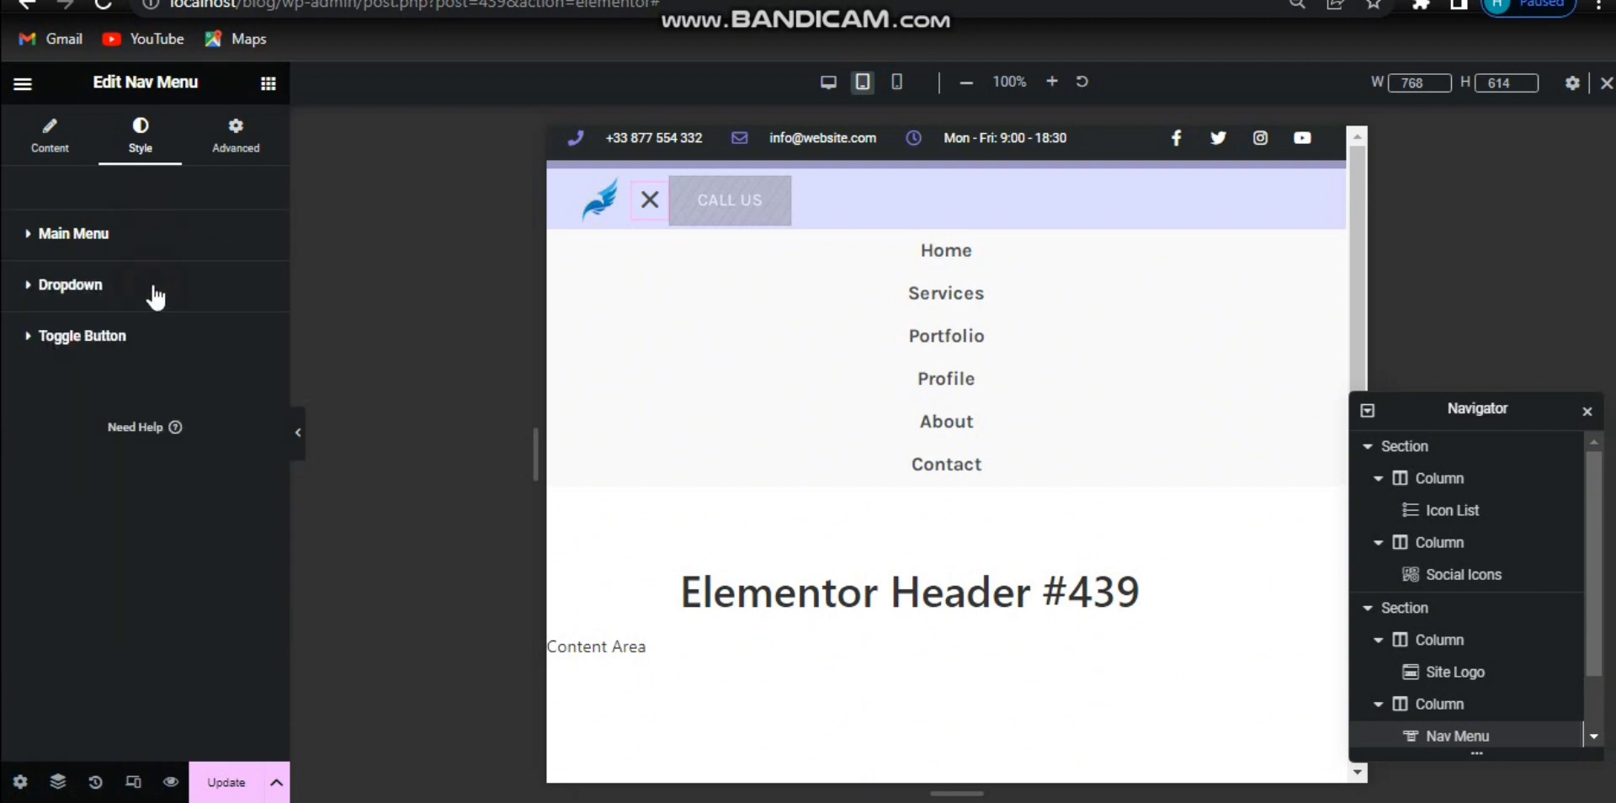
{"action": "left_click", "coordinate": [212, 290]}
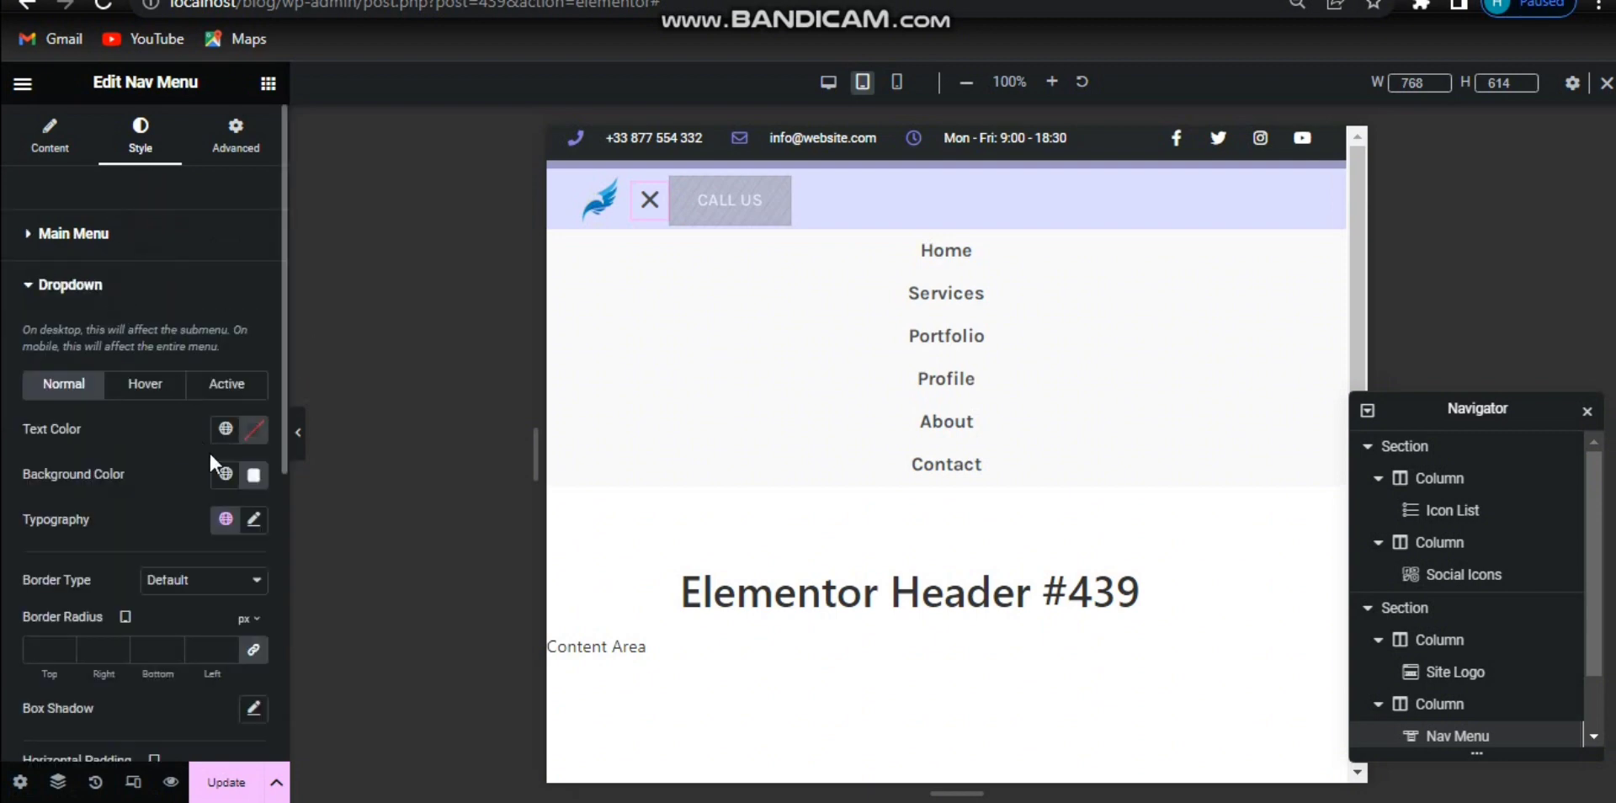
{"action": "scroll", "coordinate": [281, 386], "scroll_direction": "down", "scroll_amount": 3}
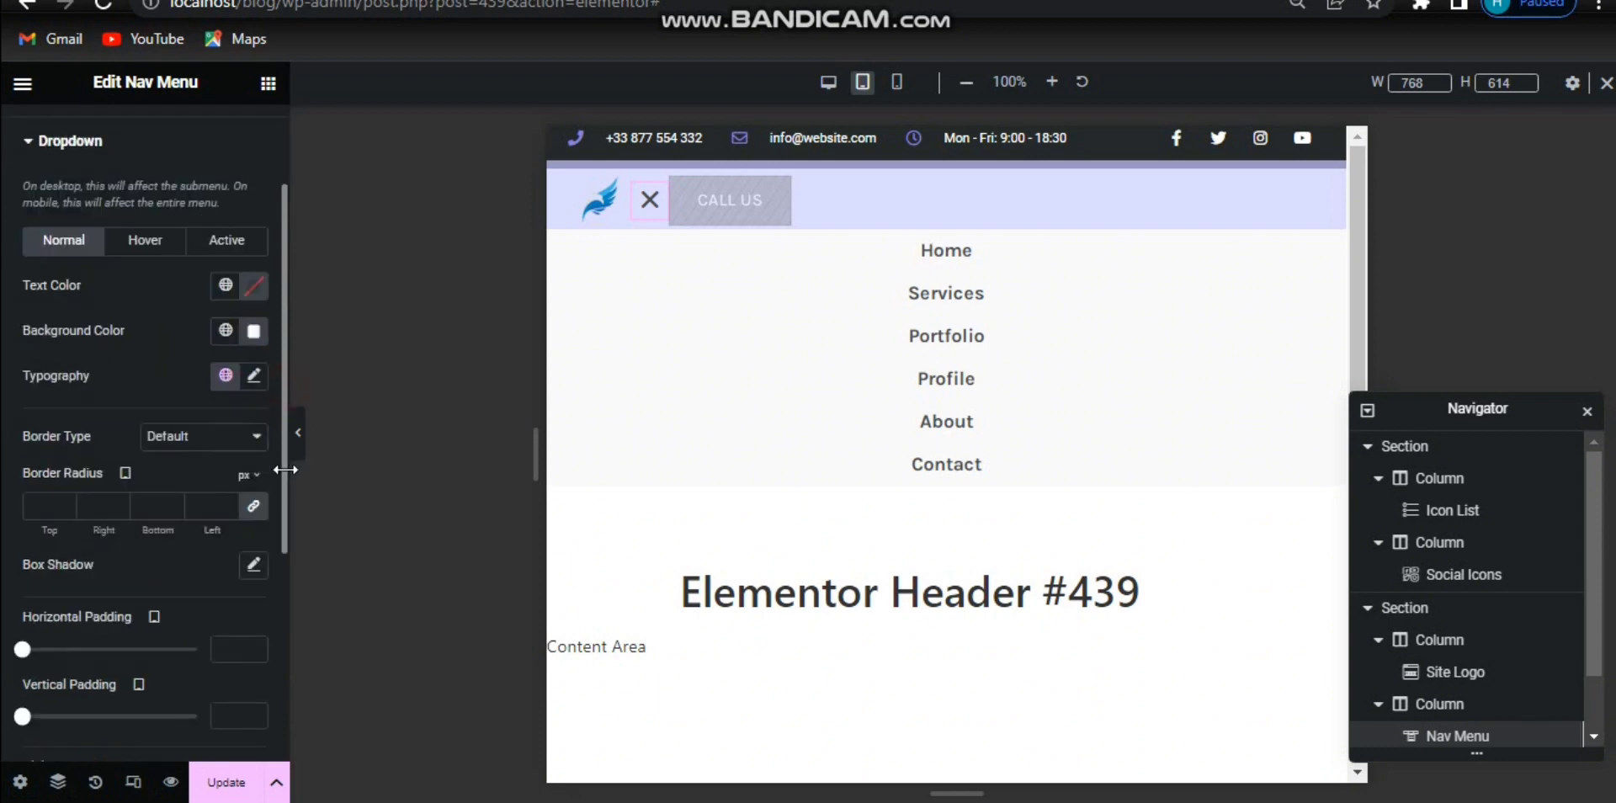
{"action": "left_click", "coordinate": [252, 276]}
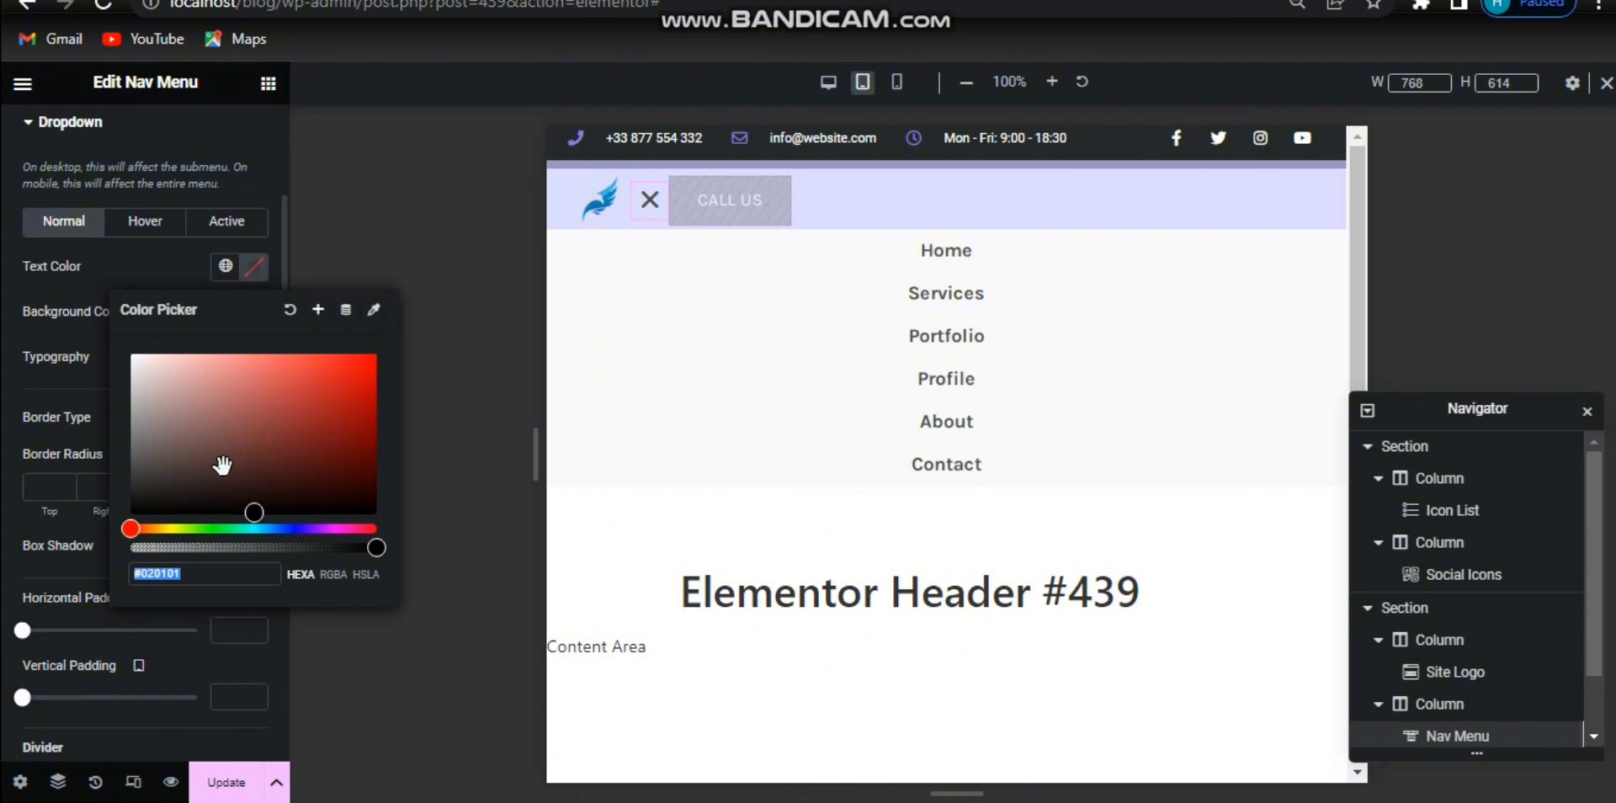
{"action": "left_click_drag", "start_coordinate": [251, 509], "coordinate": [241, 505]}
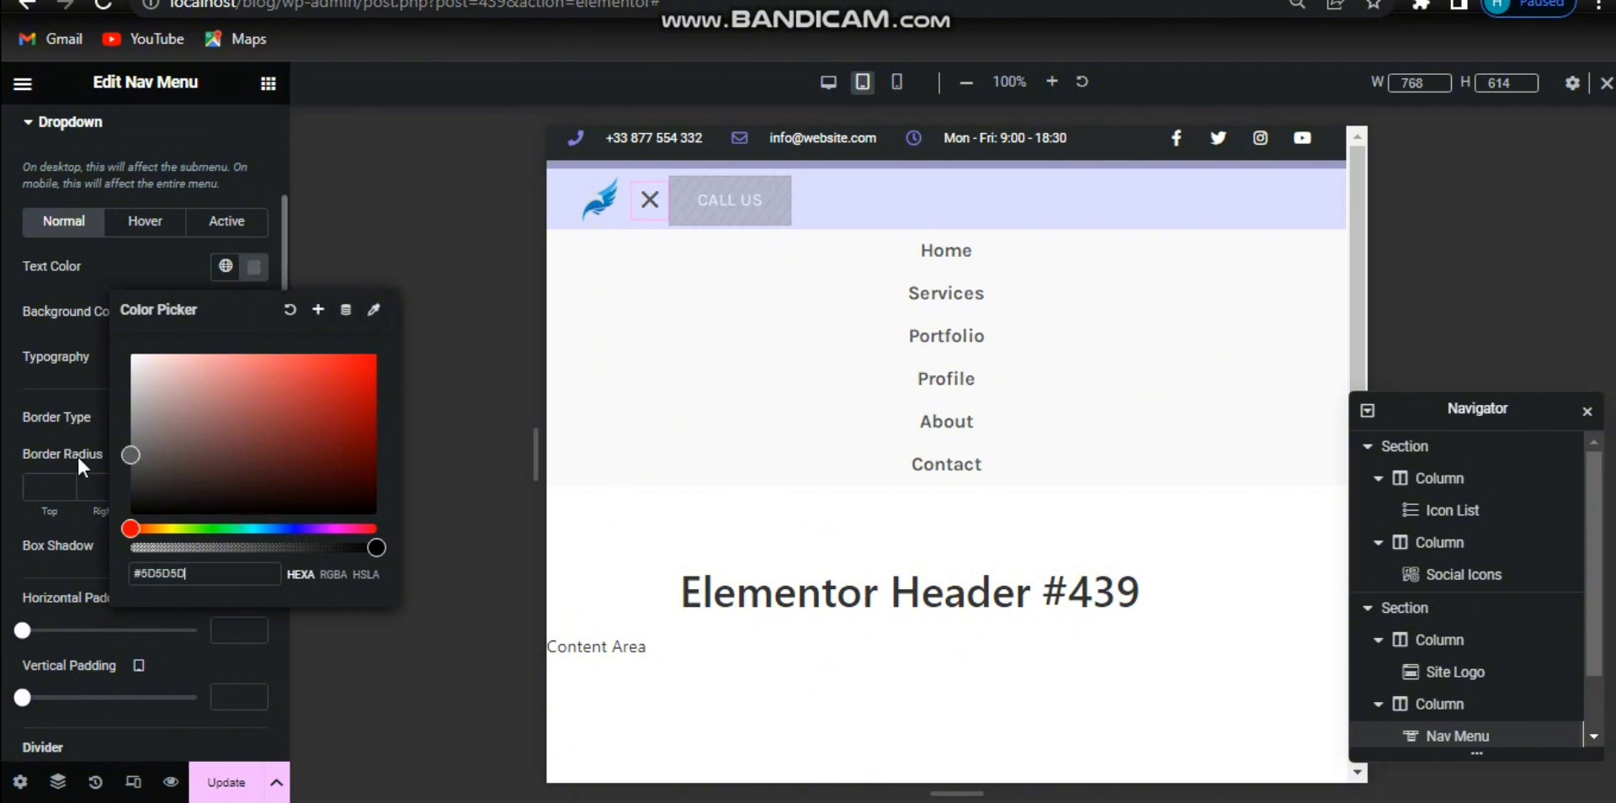
{"action": "left_click", "coordinate": [225, 266]}
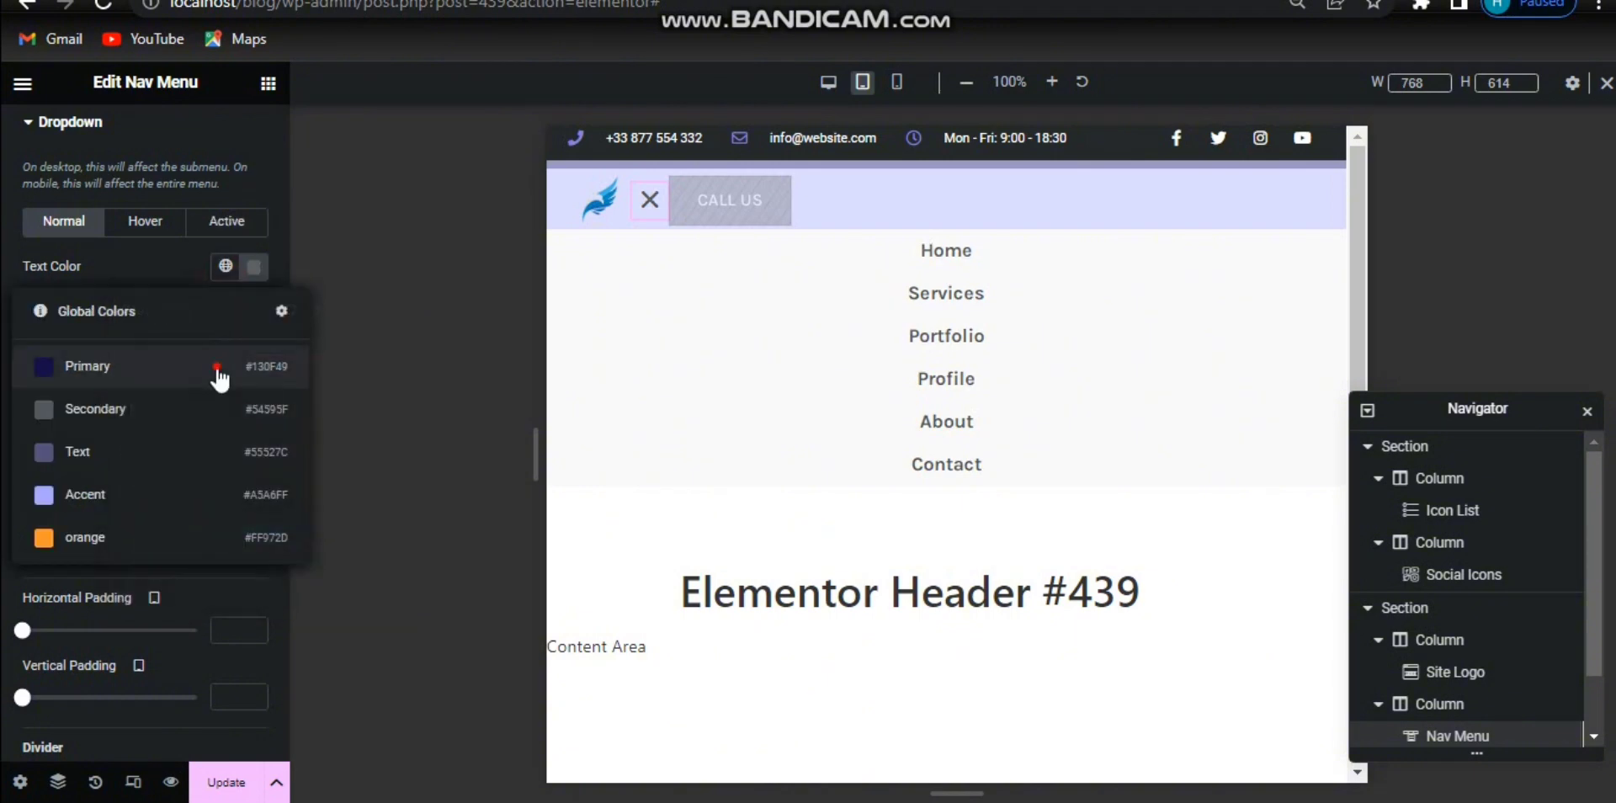
{"action": "left_click", "coordinate": [217, 368]}
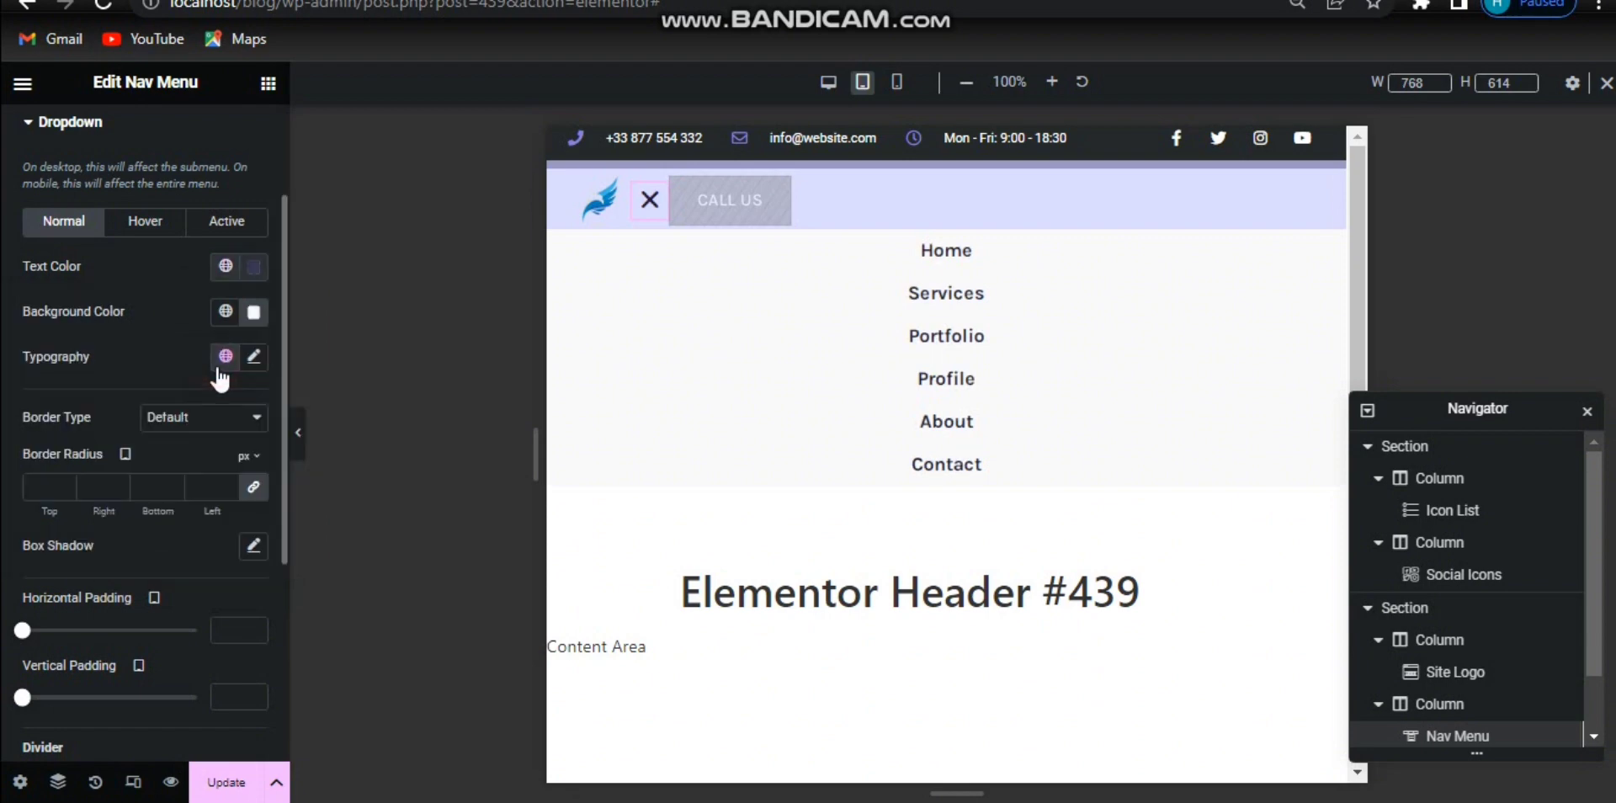
Set the nav menu dropdown's normal background colour to light grey #ECECEC.
{"action": "left_click", "coordinate": [253, 313]}
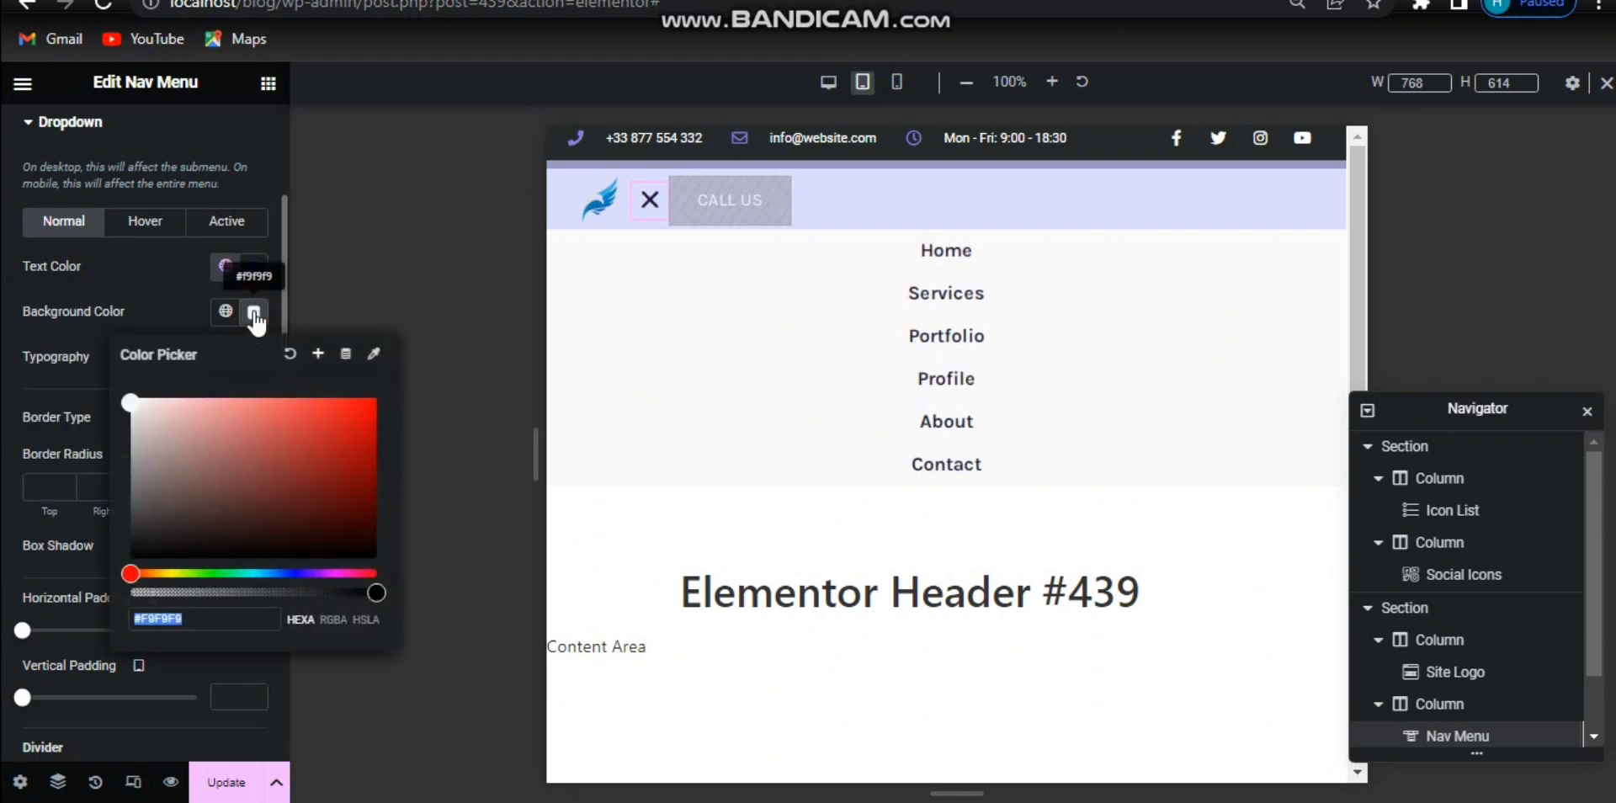
{"action": "left_click_drag", "start_coordinate": [128, 424], "coordinate": [127, 414]}
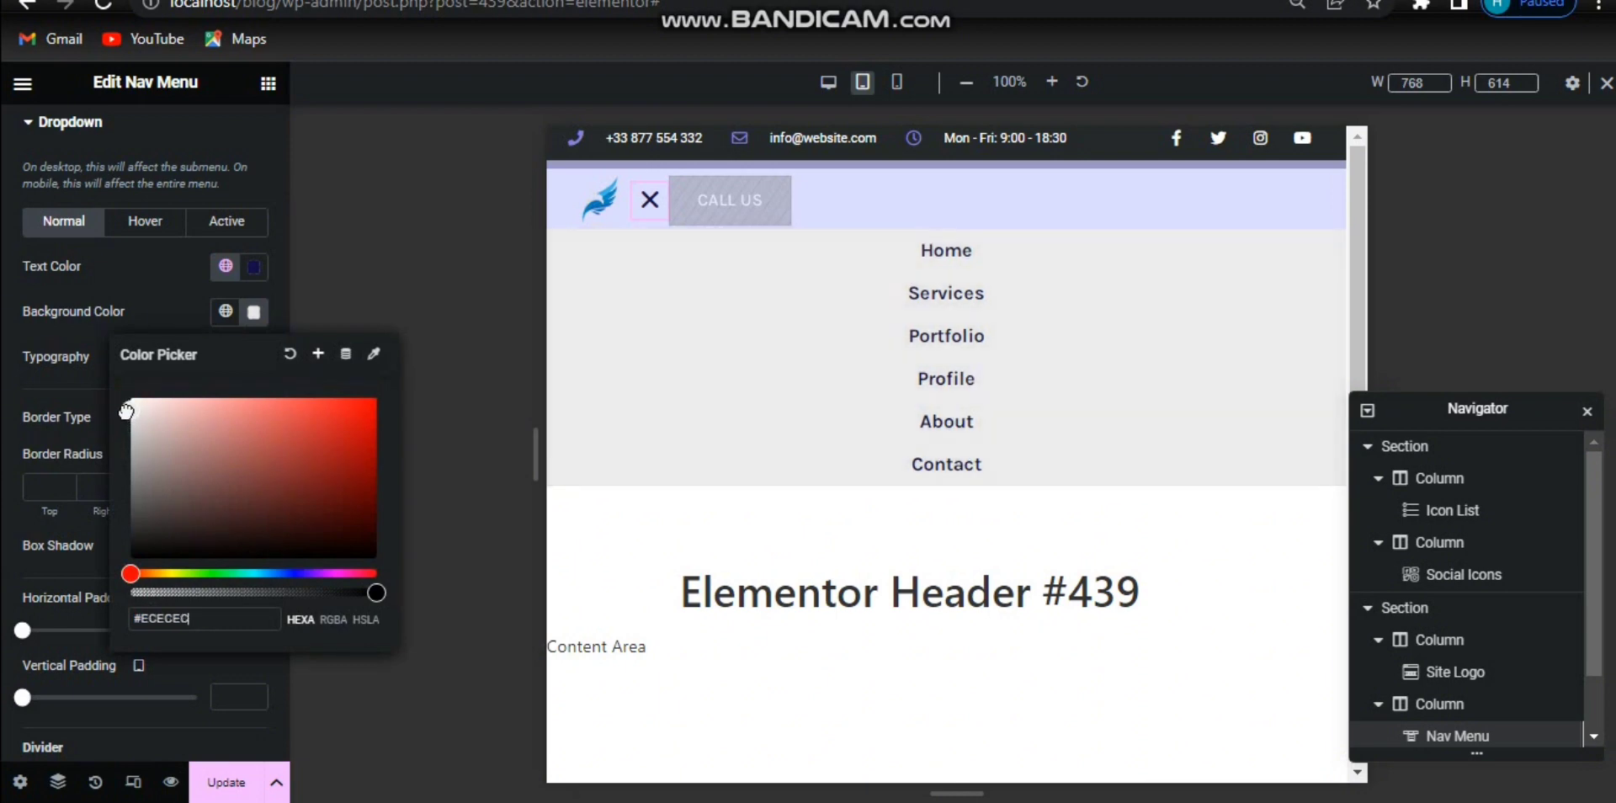
{"action": "left_click", "coordinate": [255, 317]}
Apply the global karla font to the nav menu dropdown and reopen the tablet menu to check it.
{"action": "left_click", "coordinate": [255, 358]}
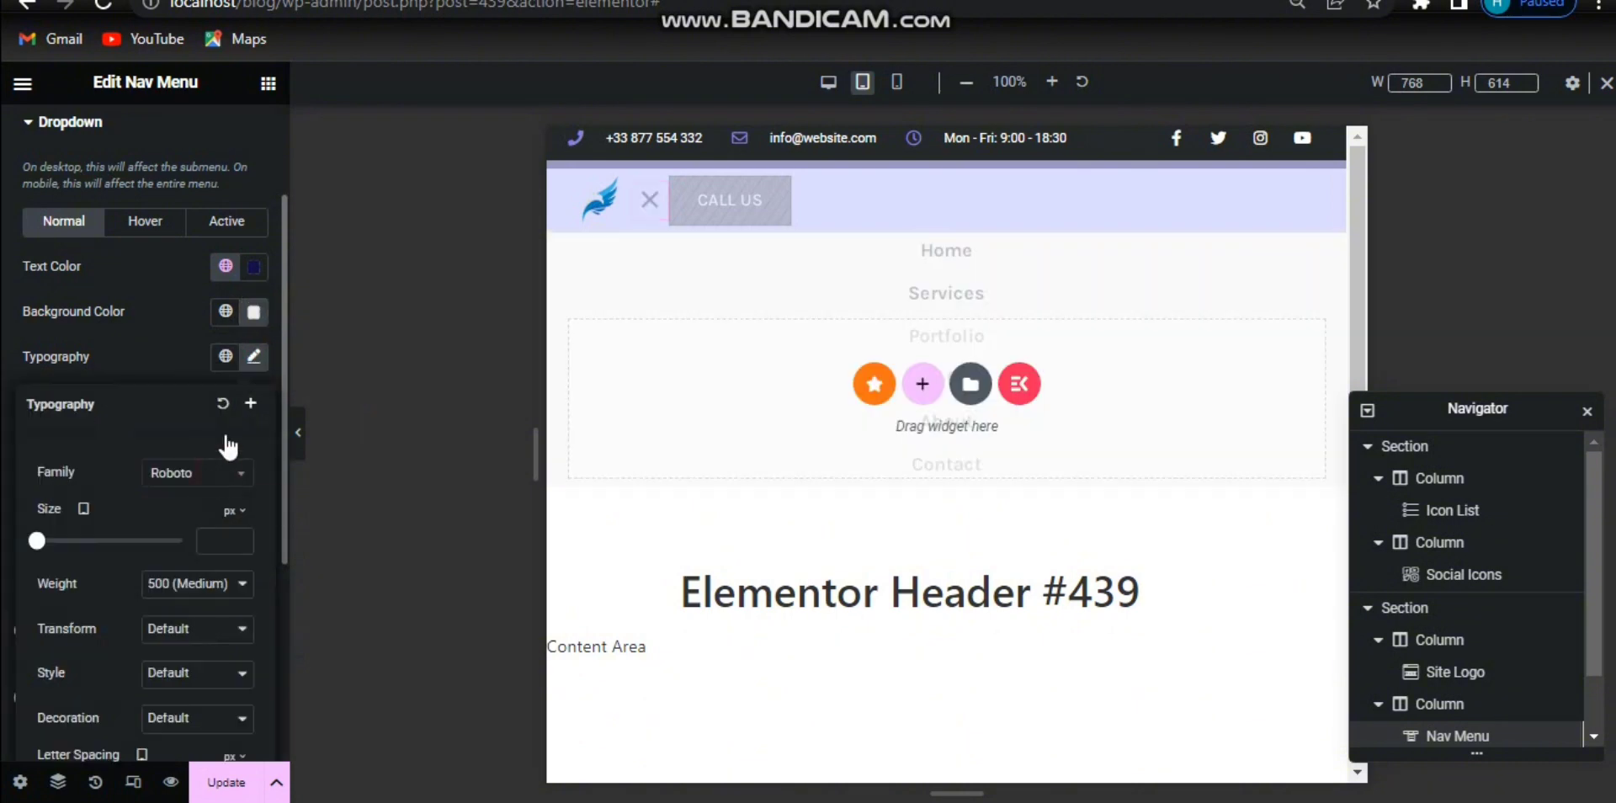
{"action": "left_click", "coordinate": [226, 371]}
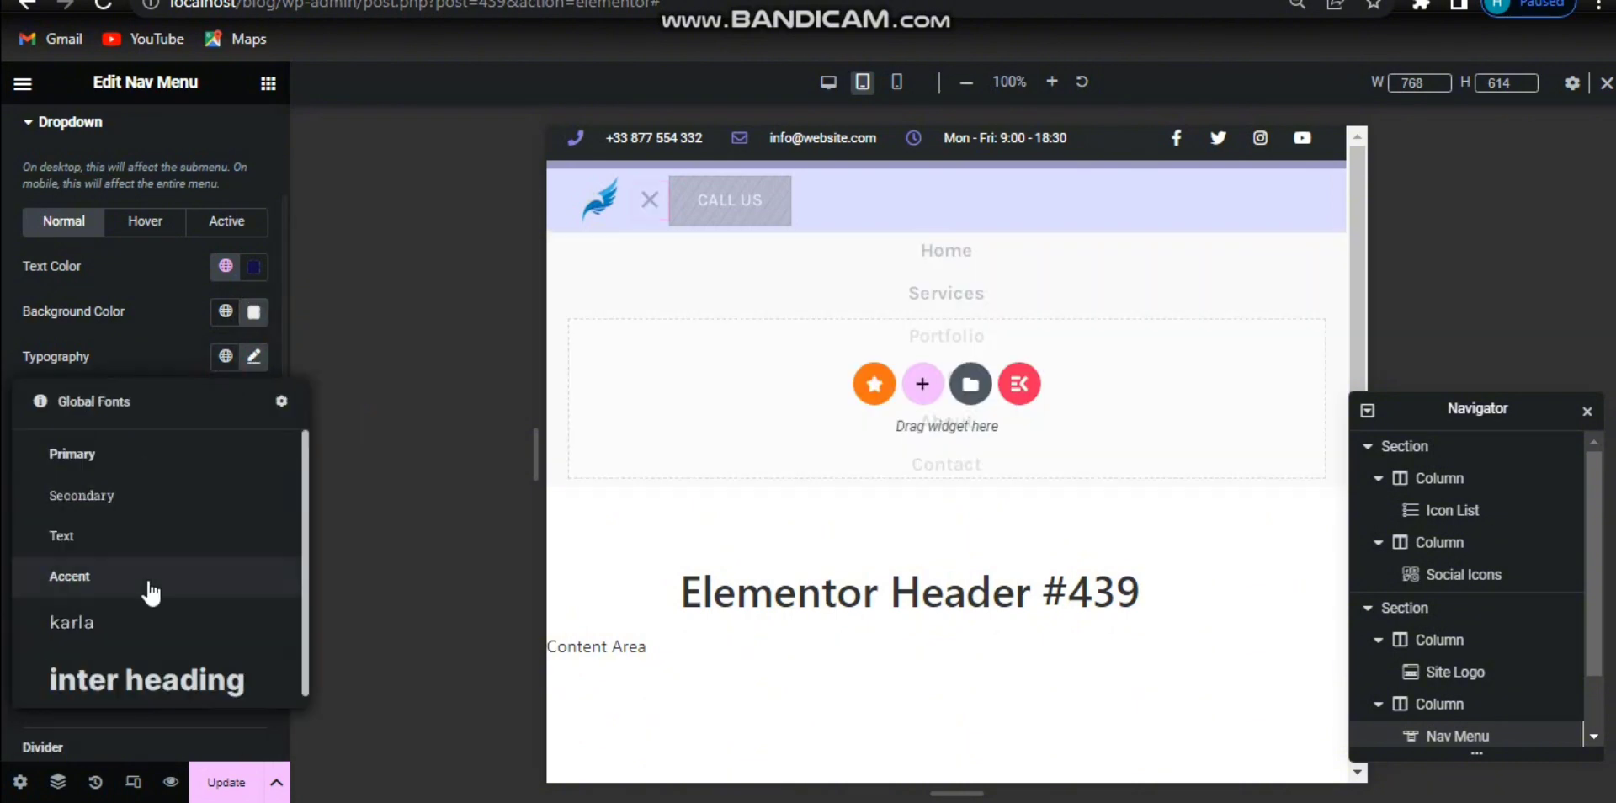
{"action": "left_click", "coordinate": [148, 618]}
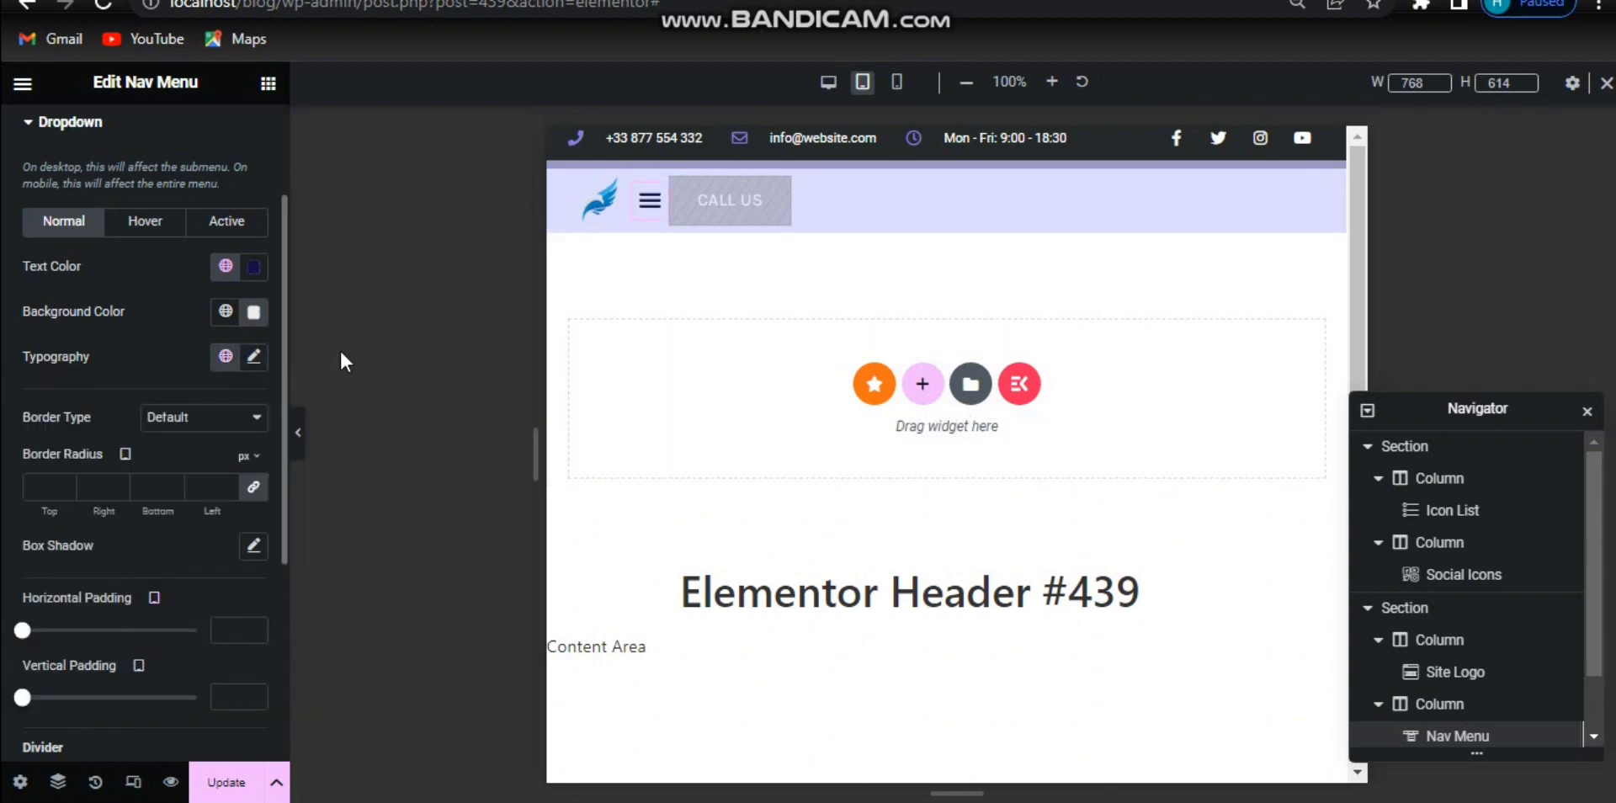
{"action": "left_click", "coordinate": [649, 224]}
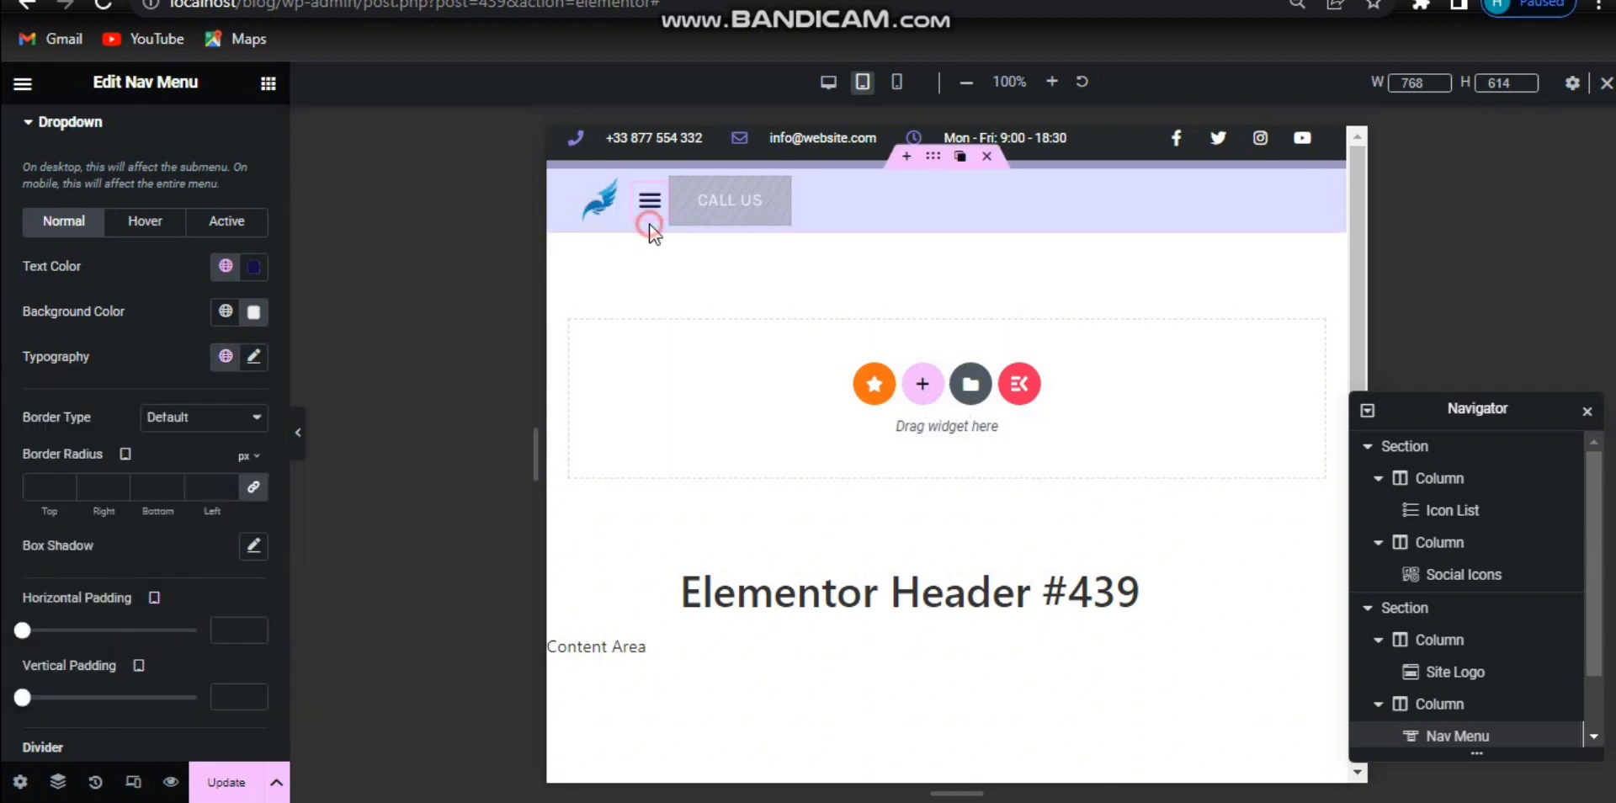
{"action": "left_click", "coordinate": [651, 220]}
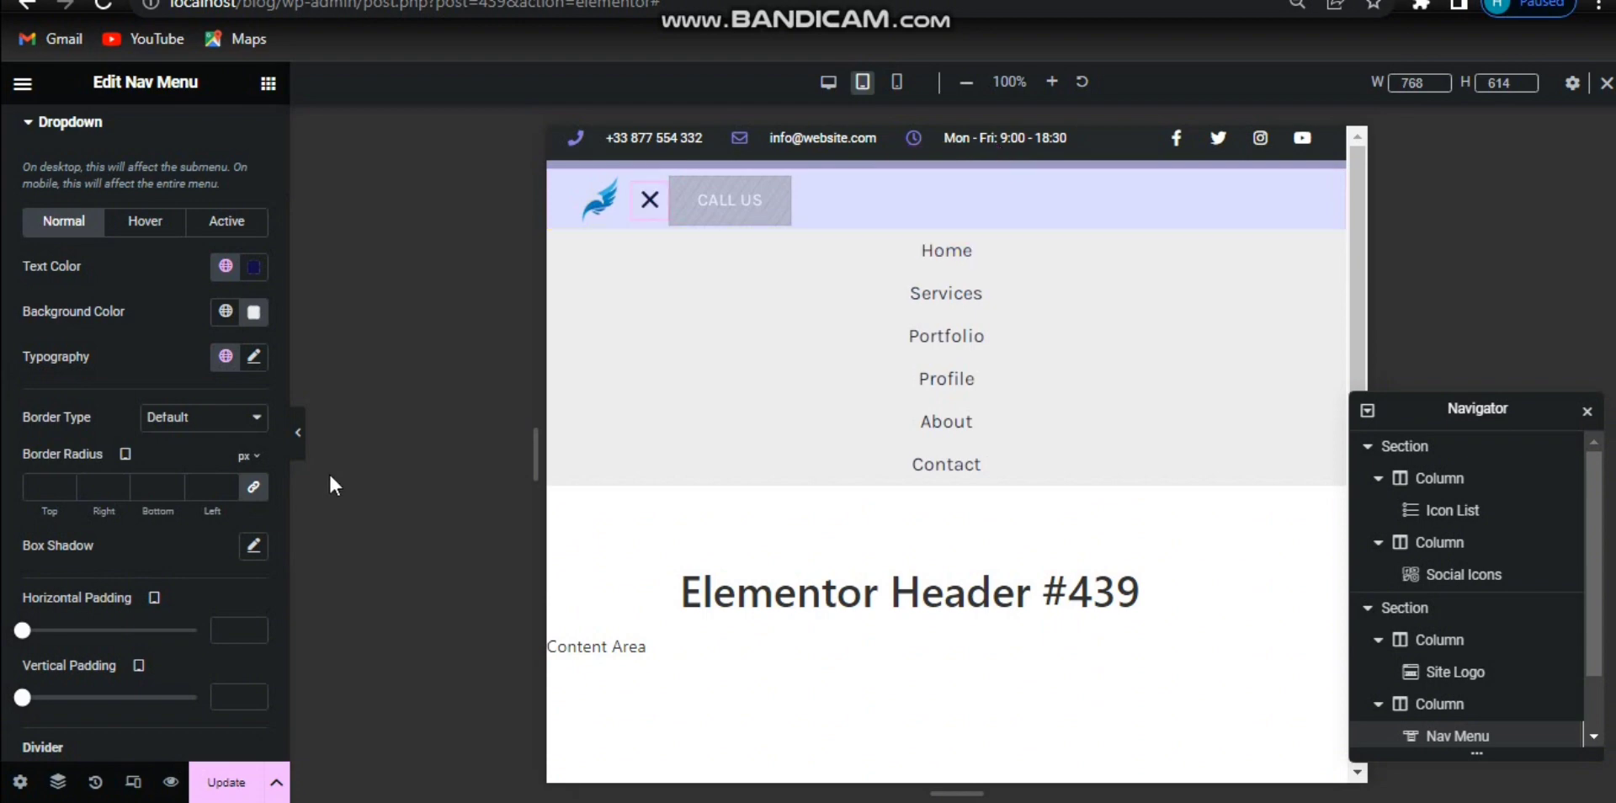
Set the font size of the nav menu dropdown's normal typography to 16 px.
{"action": "left_click", "coordinate": [253, 356]}
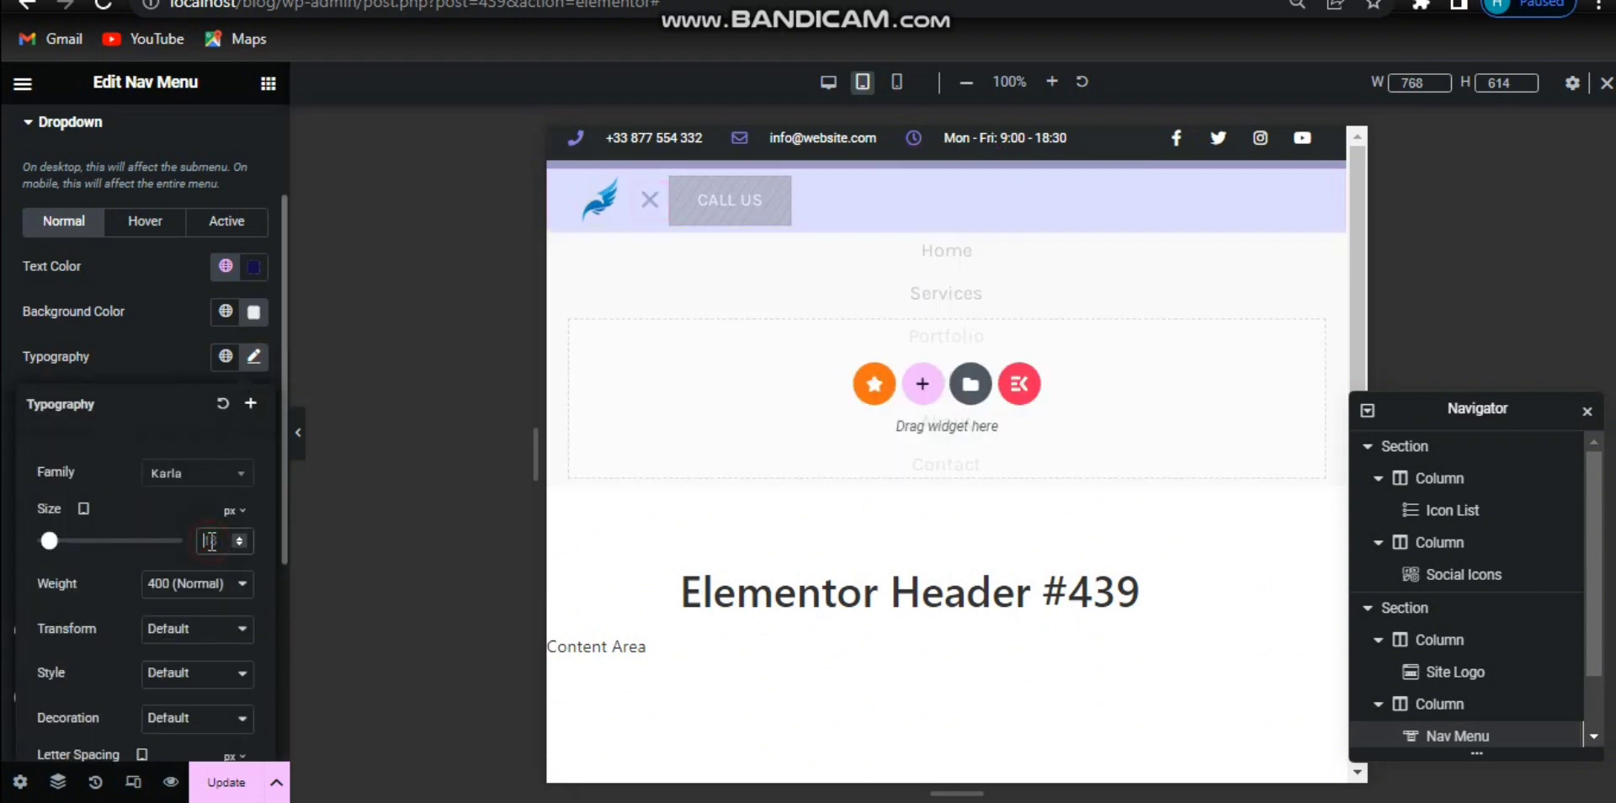
{"action": "type", "text": "1"}
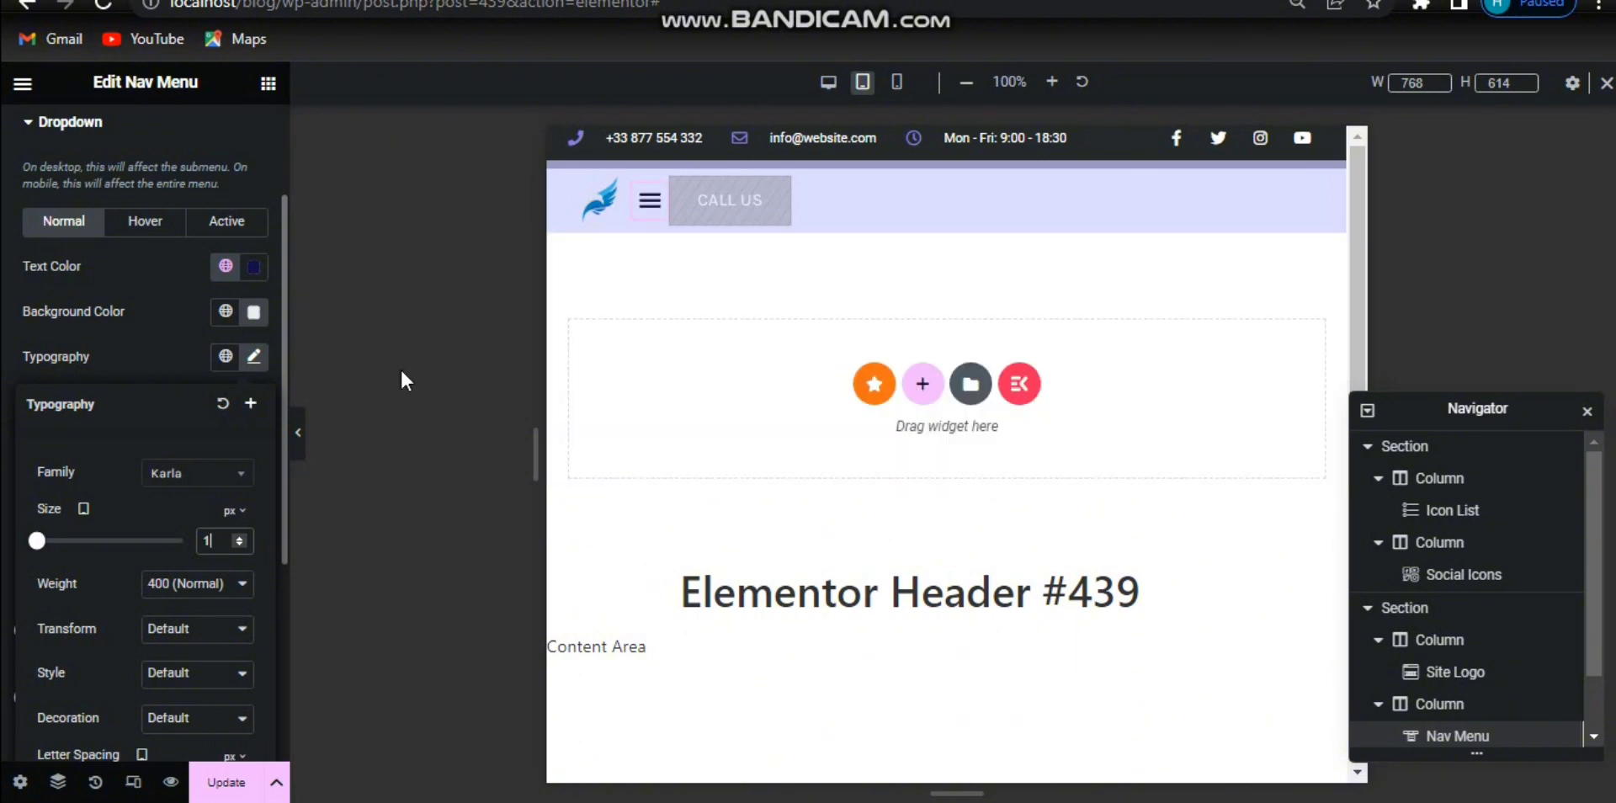
{"action": "left_click", "coordinate": [649, 223]}
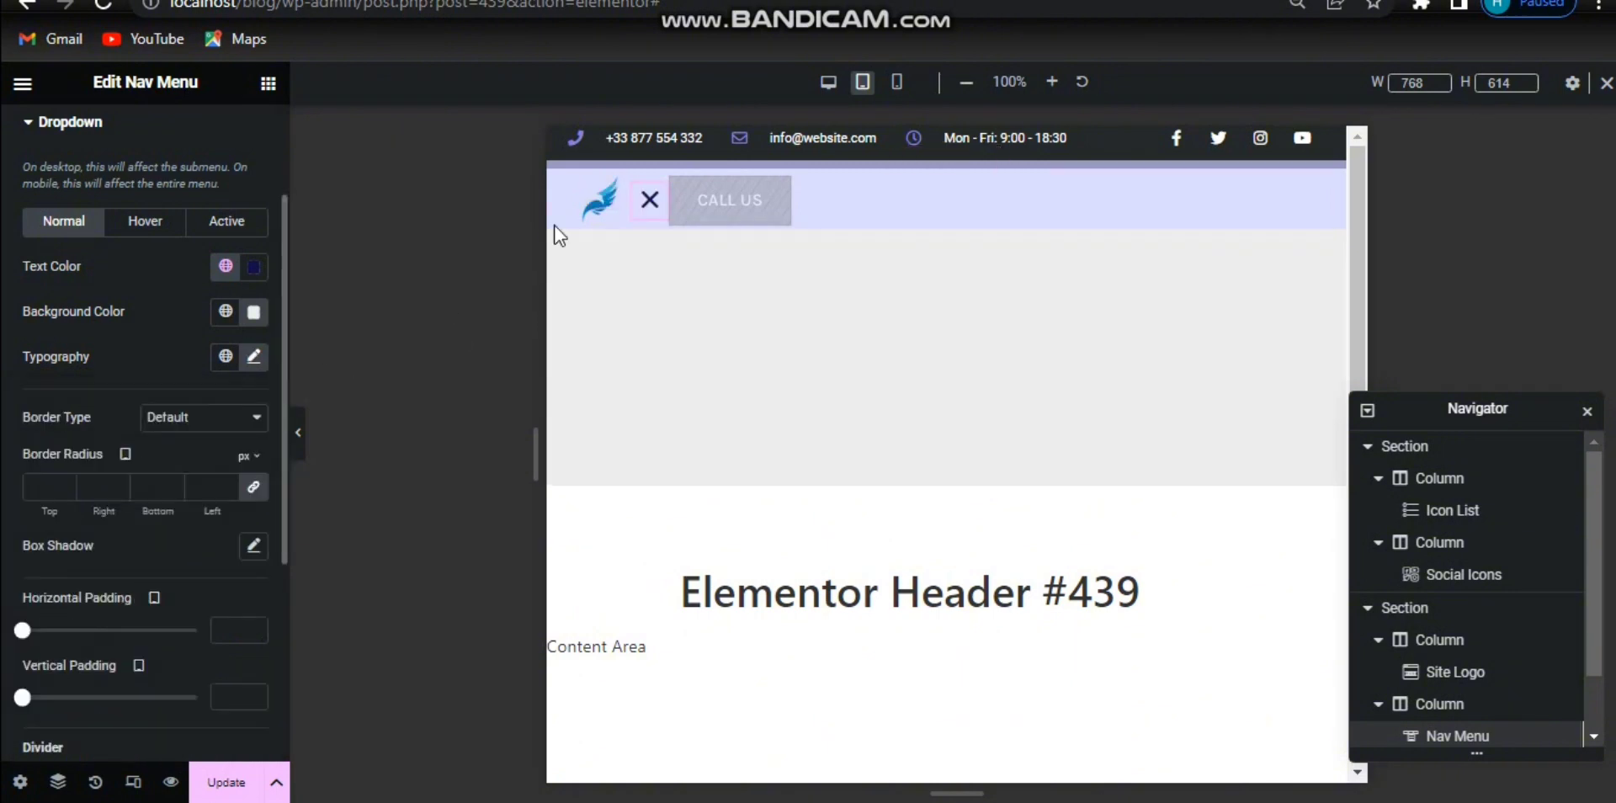
{"action": "left_click", "coordinate": [254, 358]}
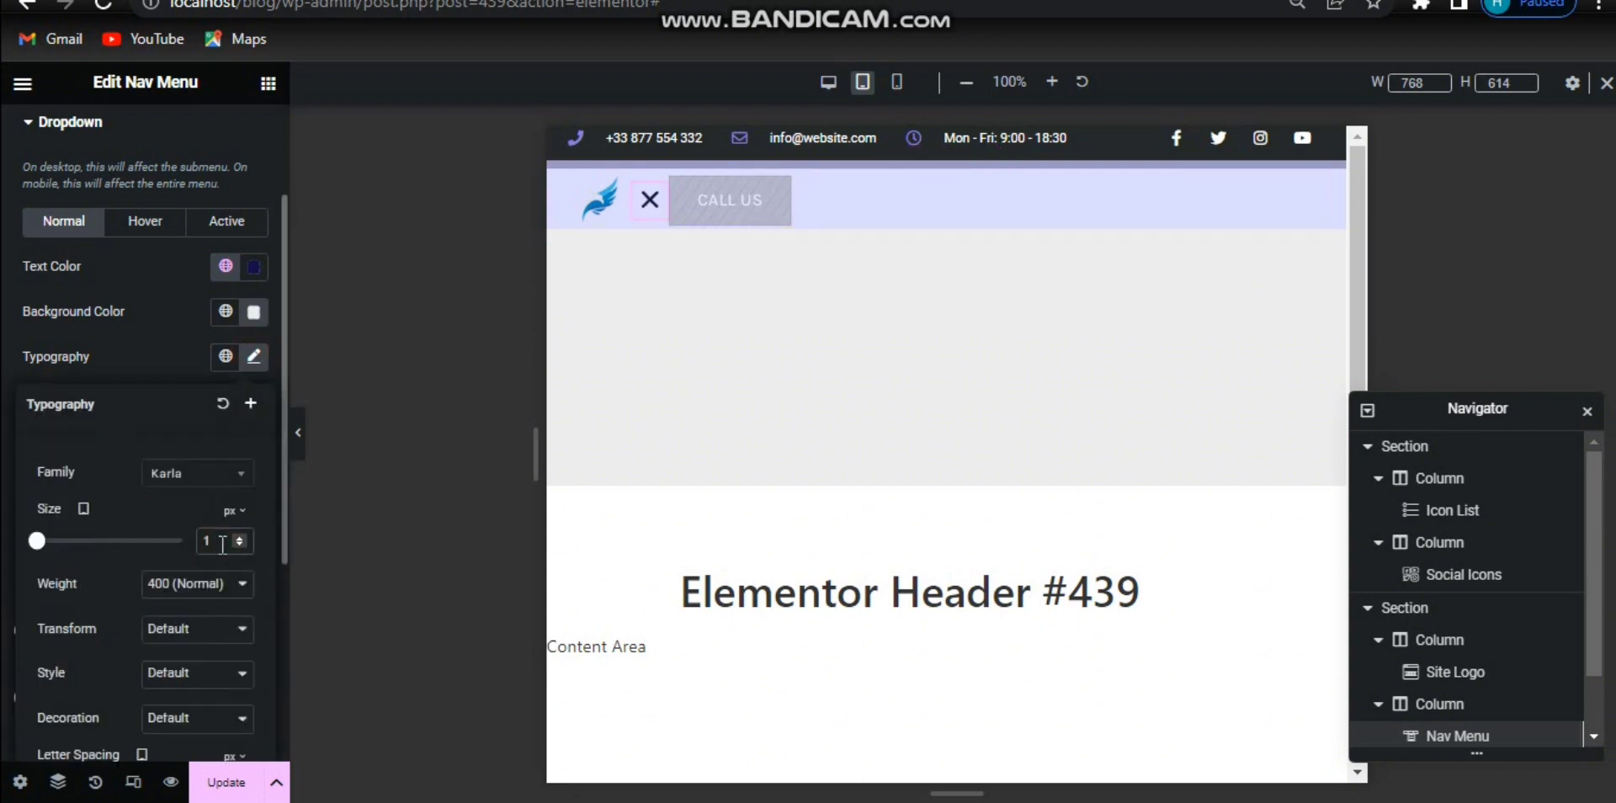
{"action": "key", "text": "Up"}
{"action": "key", "text": "Up"}
{"action": "key", "text": "Up"}
{"action": "key", "text": "Up"}
{"action": "key", "text": "Up"}
{"action": "key", "text": "Up"}
{"action": "key", "text": "Up"}
{"action": "key", "text": "Up"}
{"action": "key", "text": "Up"}
{"action": "key", "text": "Up"}
{"action": "key", "text": "Up"}
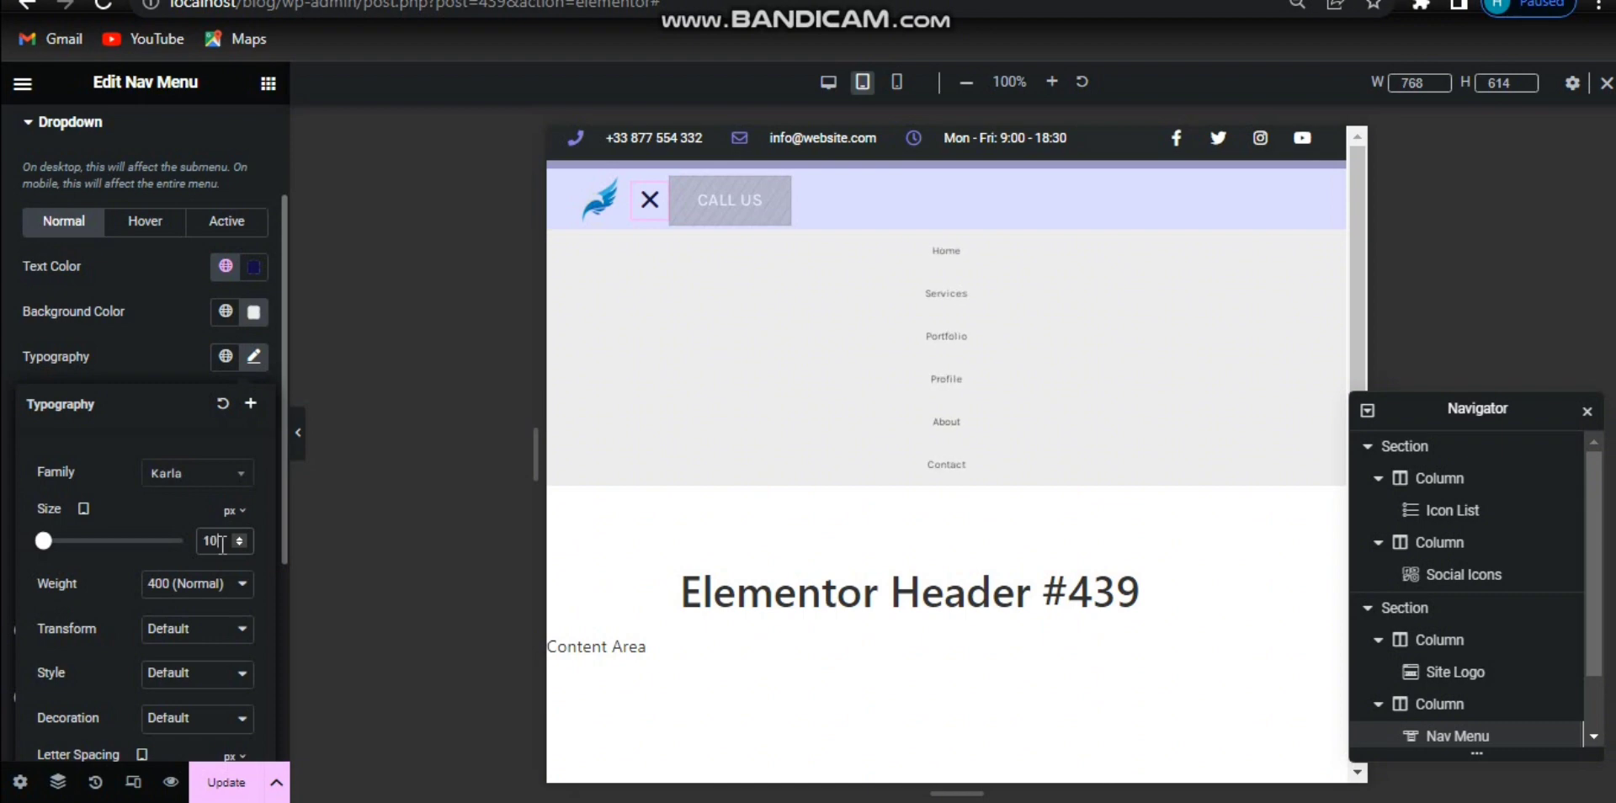
{"action": "key", "text": "Up"}
{"action": "key", "text": "Up"}
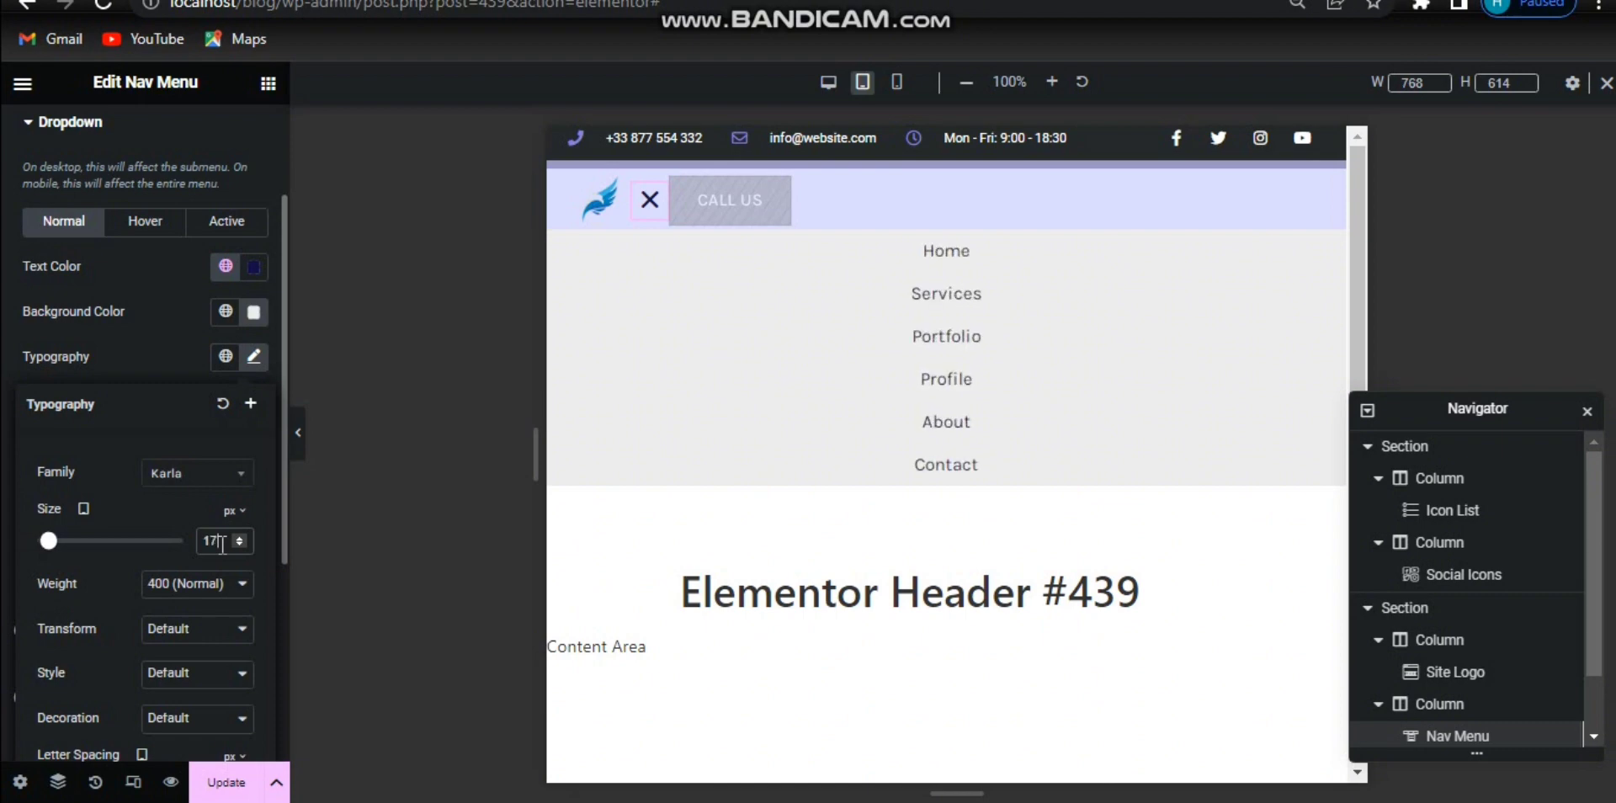
{"action": "key", "text": "Down"}
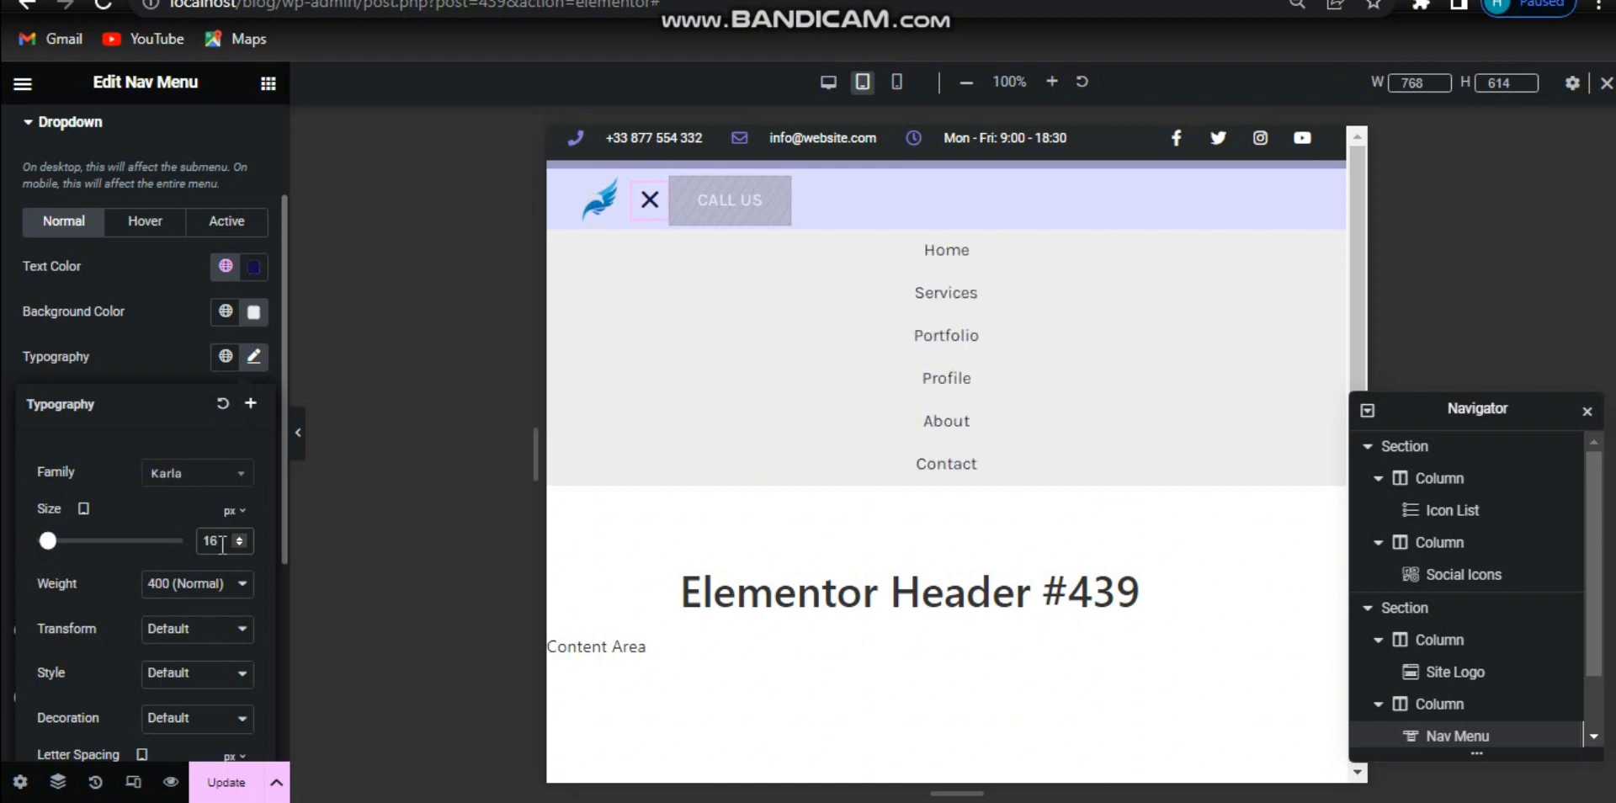
Choose 400 (Normal) as the nav menu dropdown's font weight and close the typography settings.
{"action": "left_click", "coordinate": [223, 585]}
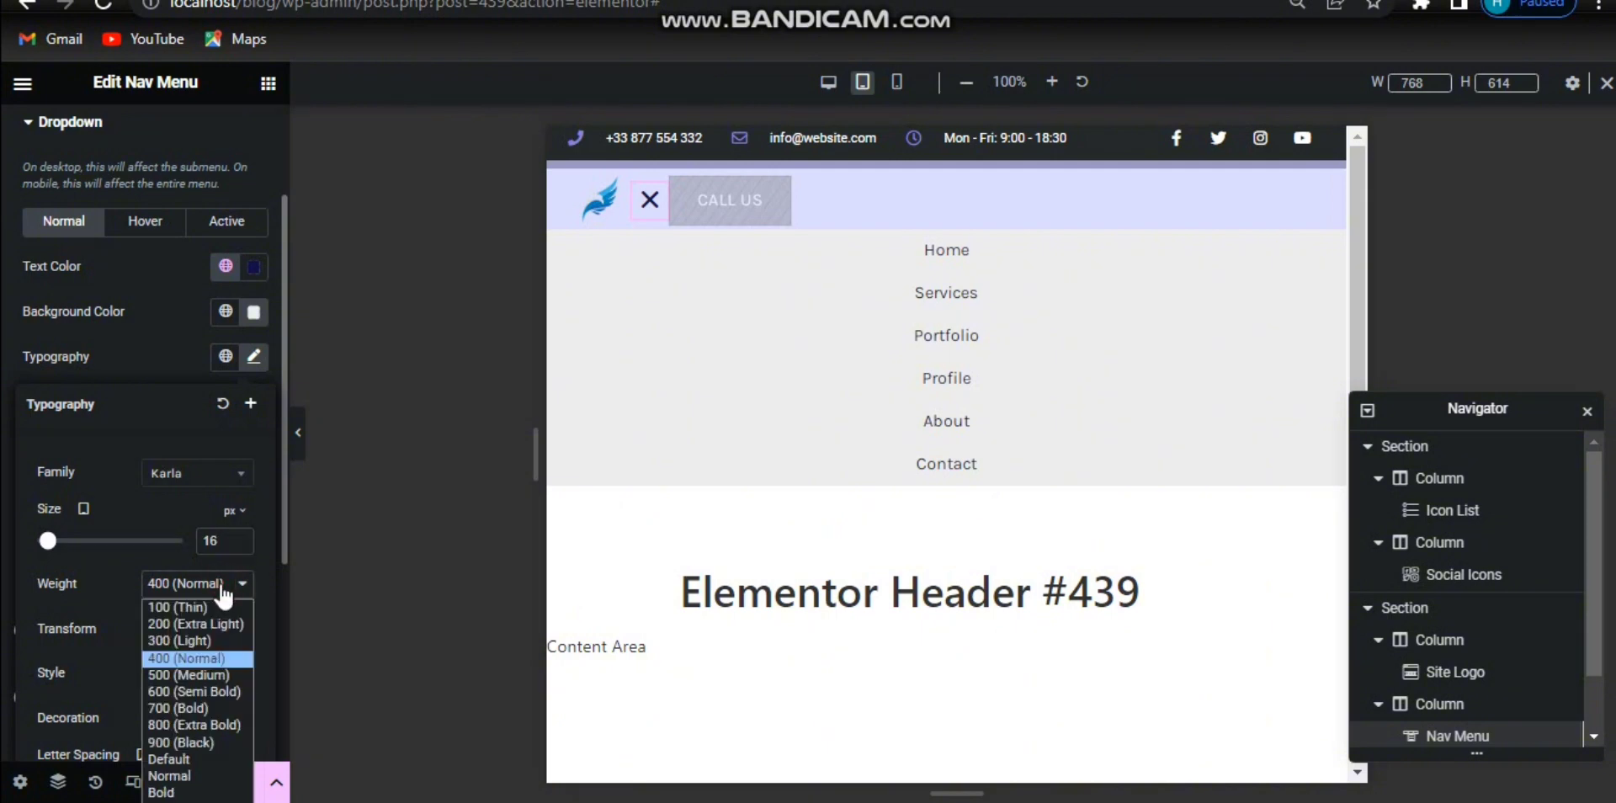
{"action": "left_click", "coordinate": [197, 650]}
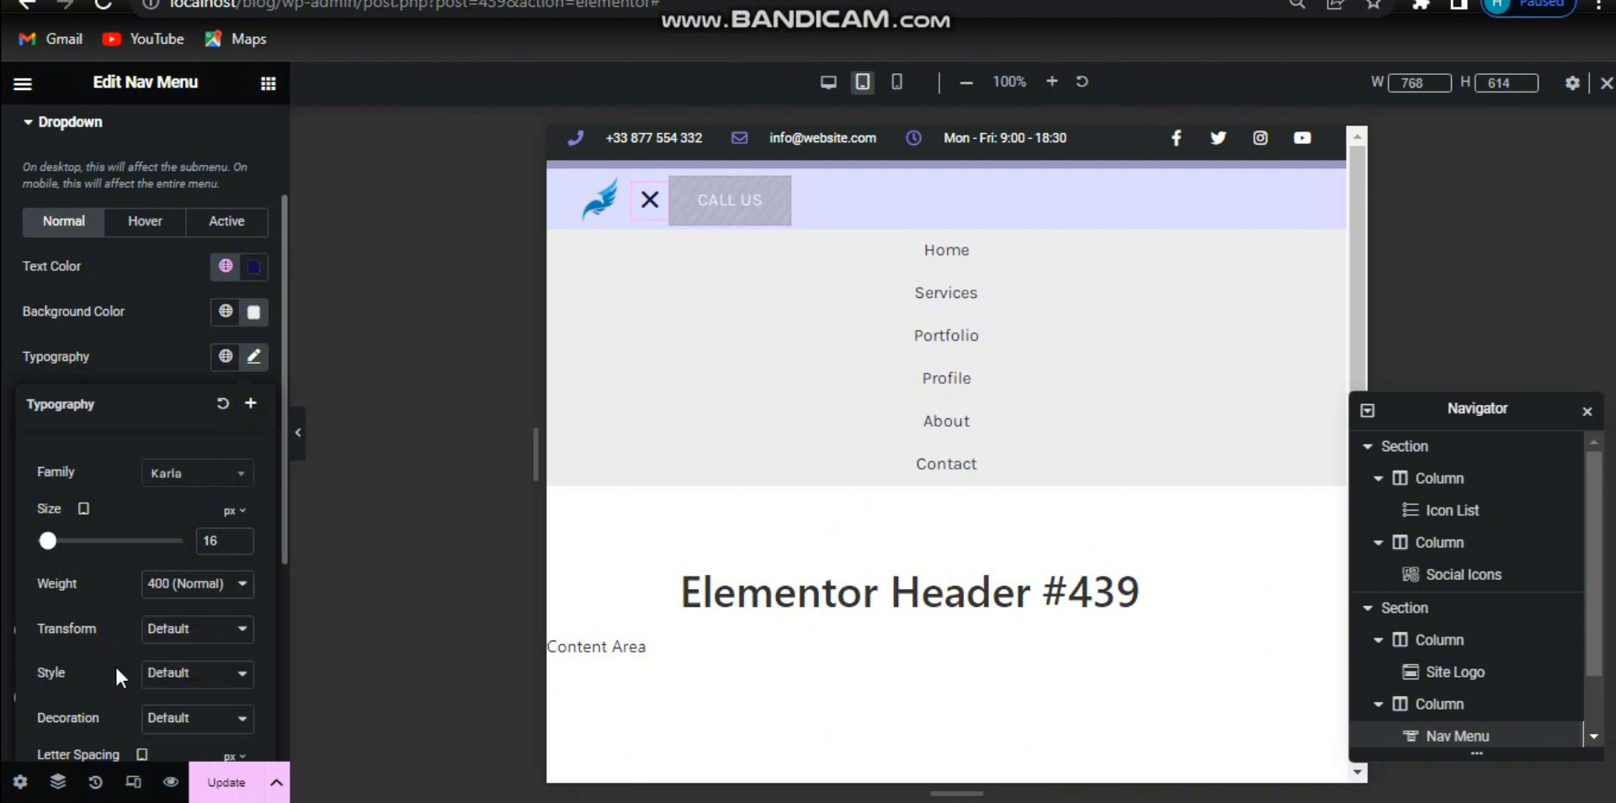
{"action": "scroll", "coordinate": [117, 670], "scroll_direction": "down", "scroll_amount": 4}
{"action": "scroll", "coordinate": [117, 678], "scroll_direction": "up", "scroll_amount": 5}
{"action": "left_click", "coordinate": [256, 369]}
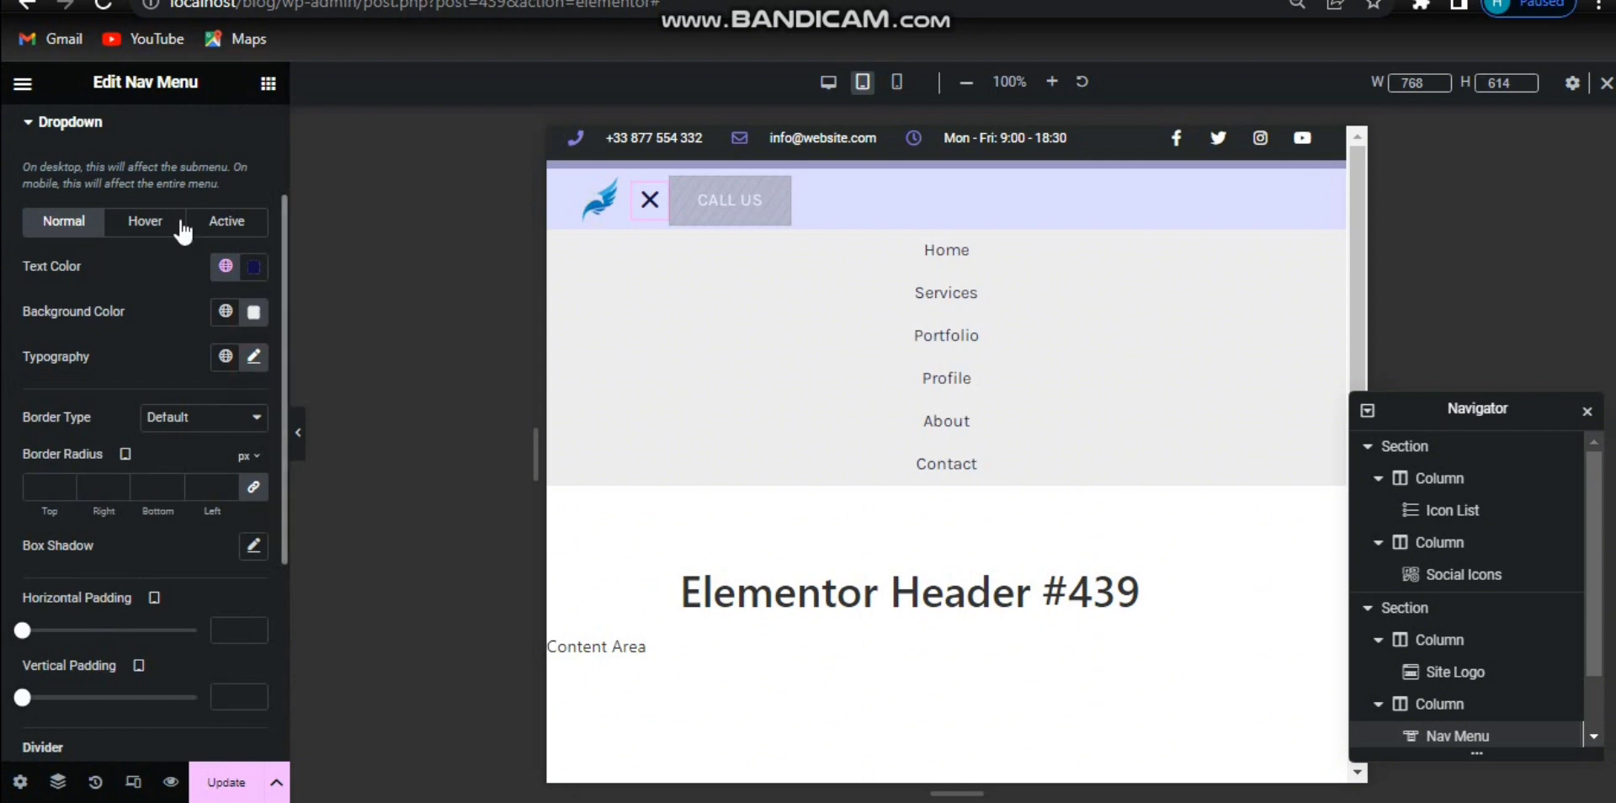
Set the nav menu dropdown's hover background colour to the global Accent colour and reopen the tablet menu to check it.
{"action": "left_click", "coordinate": [144, 222]}
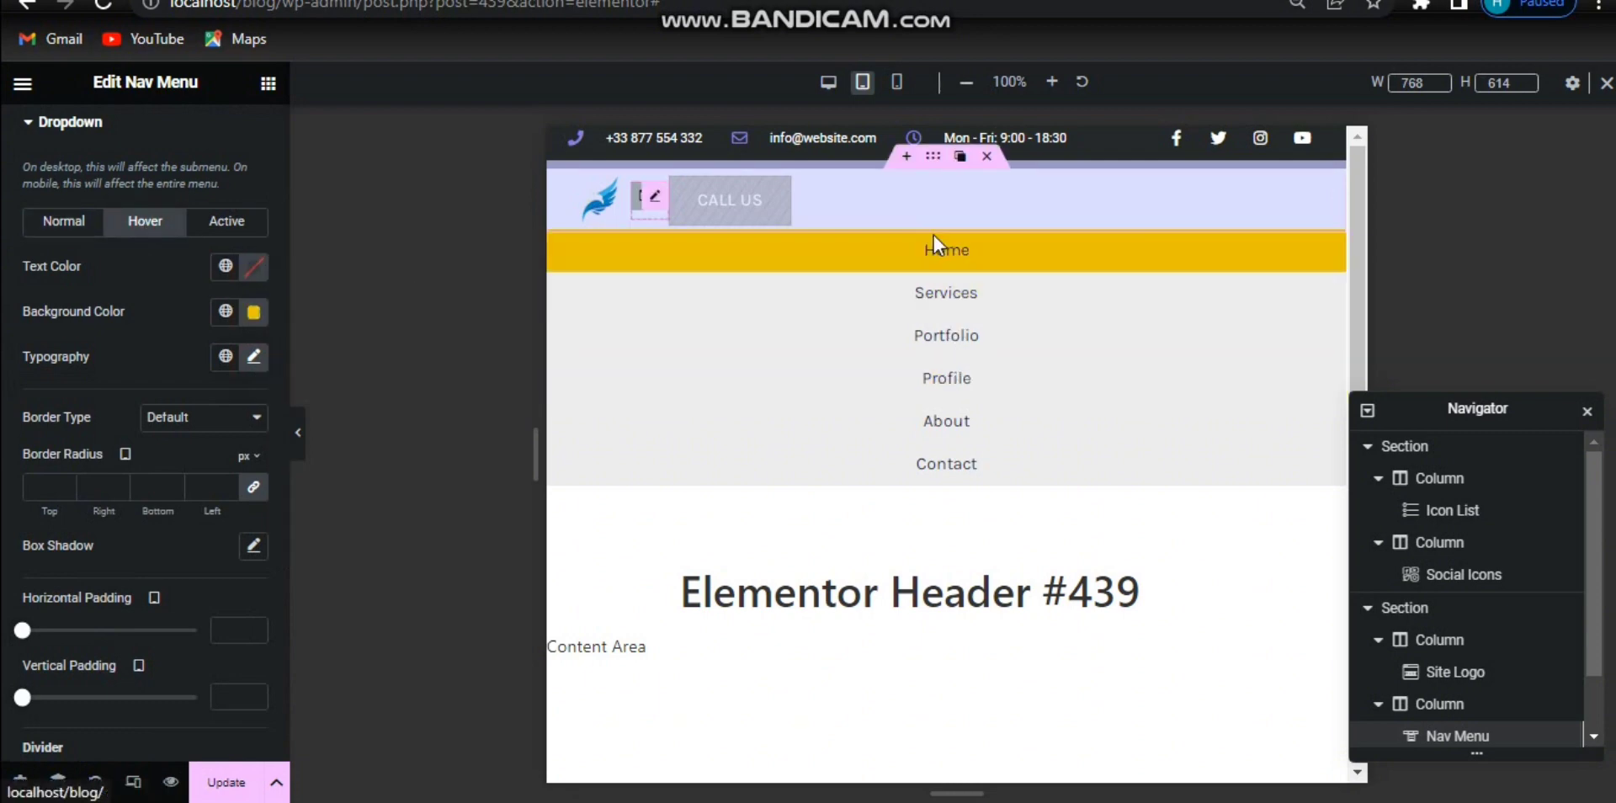
{"action": "left_click", "coordinate": [226, 311]}
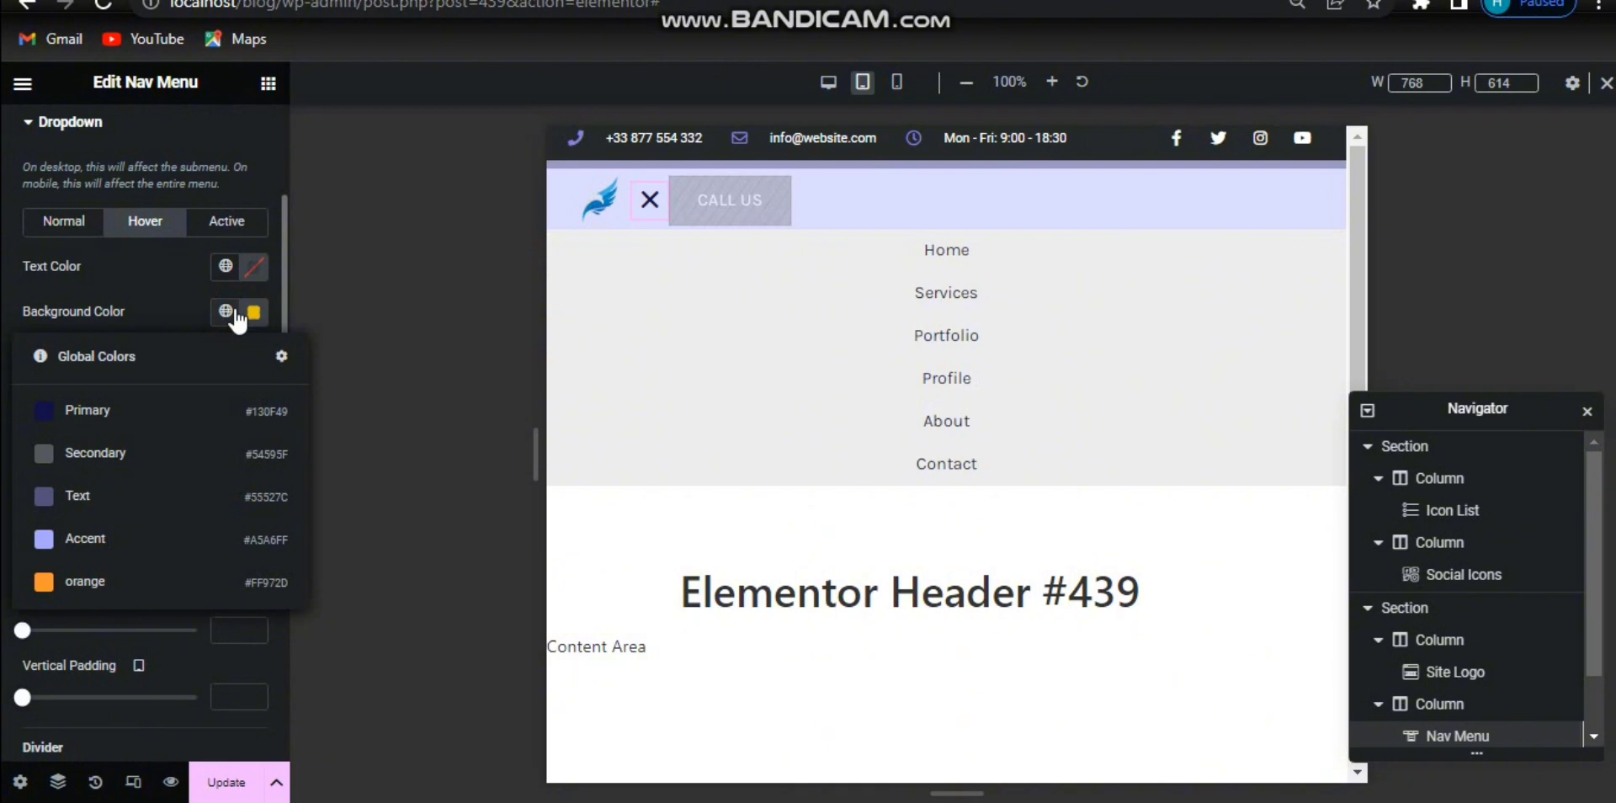
{"action": "left_click", "coordinate": [192, 500]}
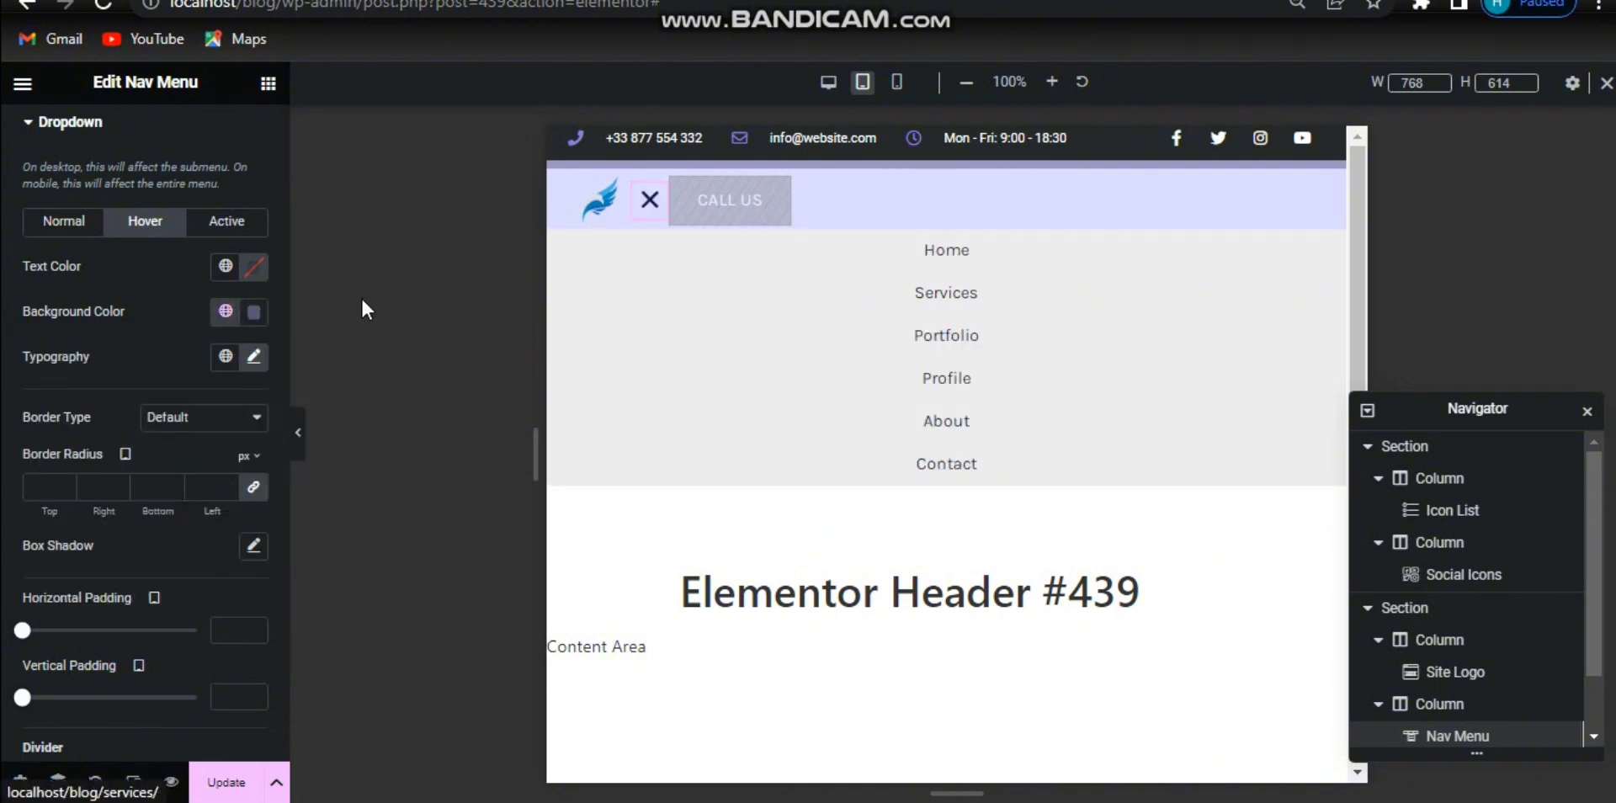
{"action": "left_click", "coordinate": [225, 312]}
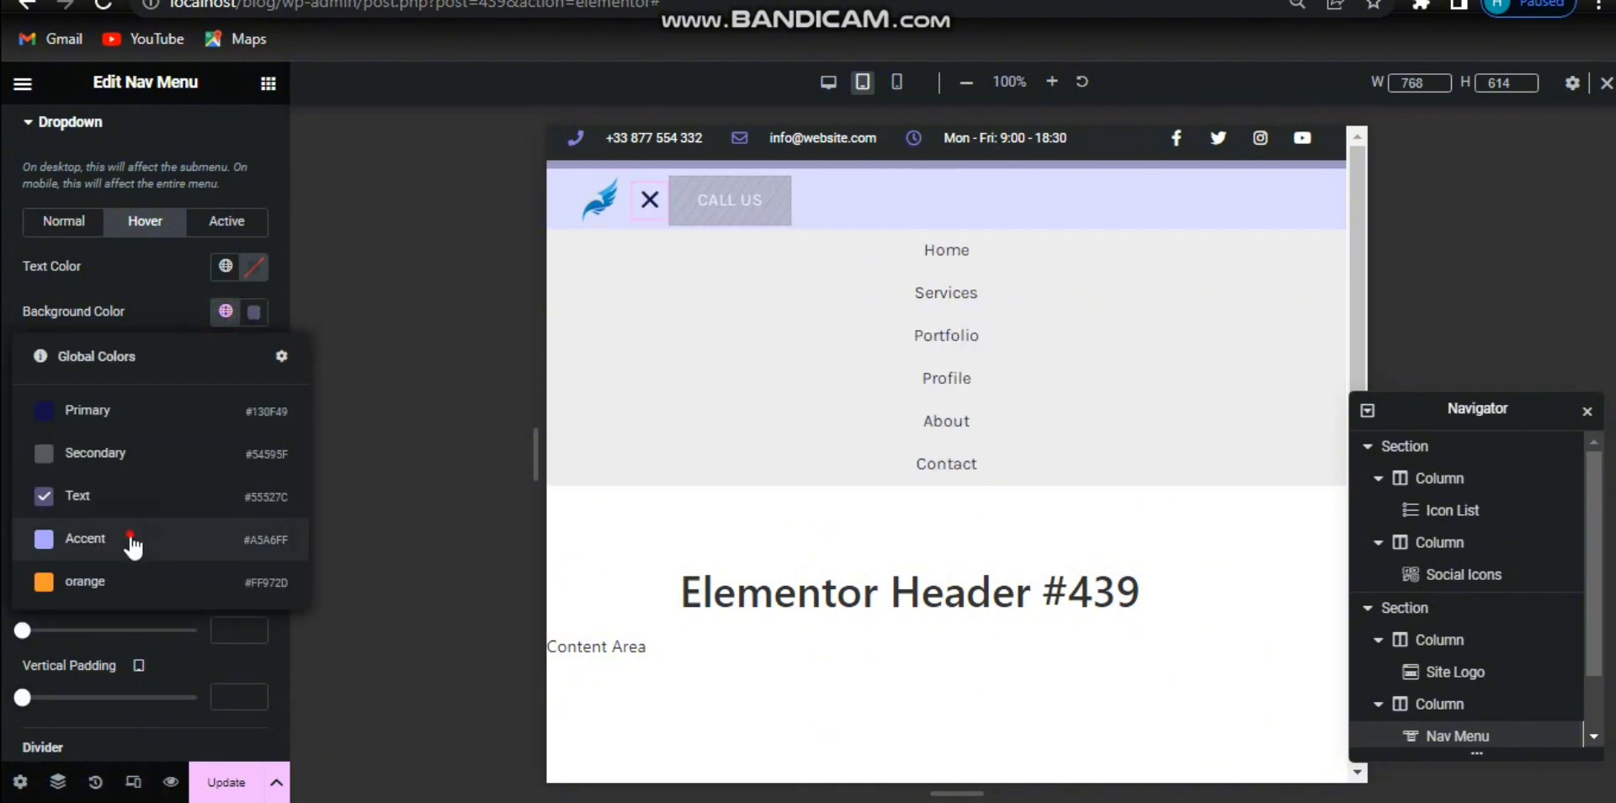
{"action": "left_click", "coordinate": [130, 543]}
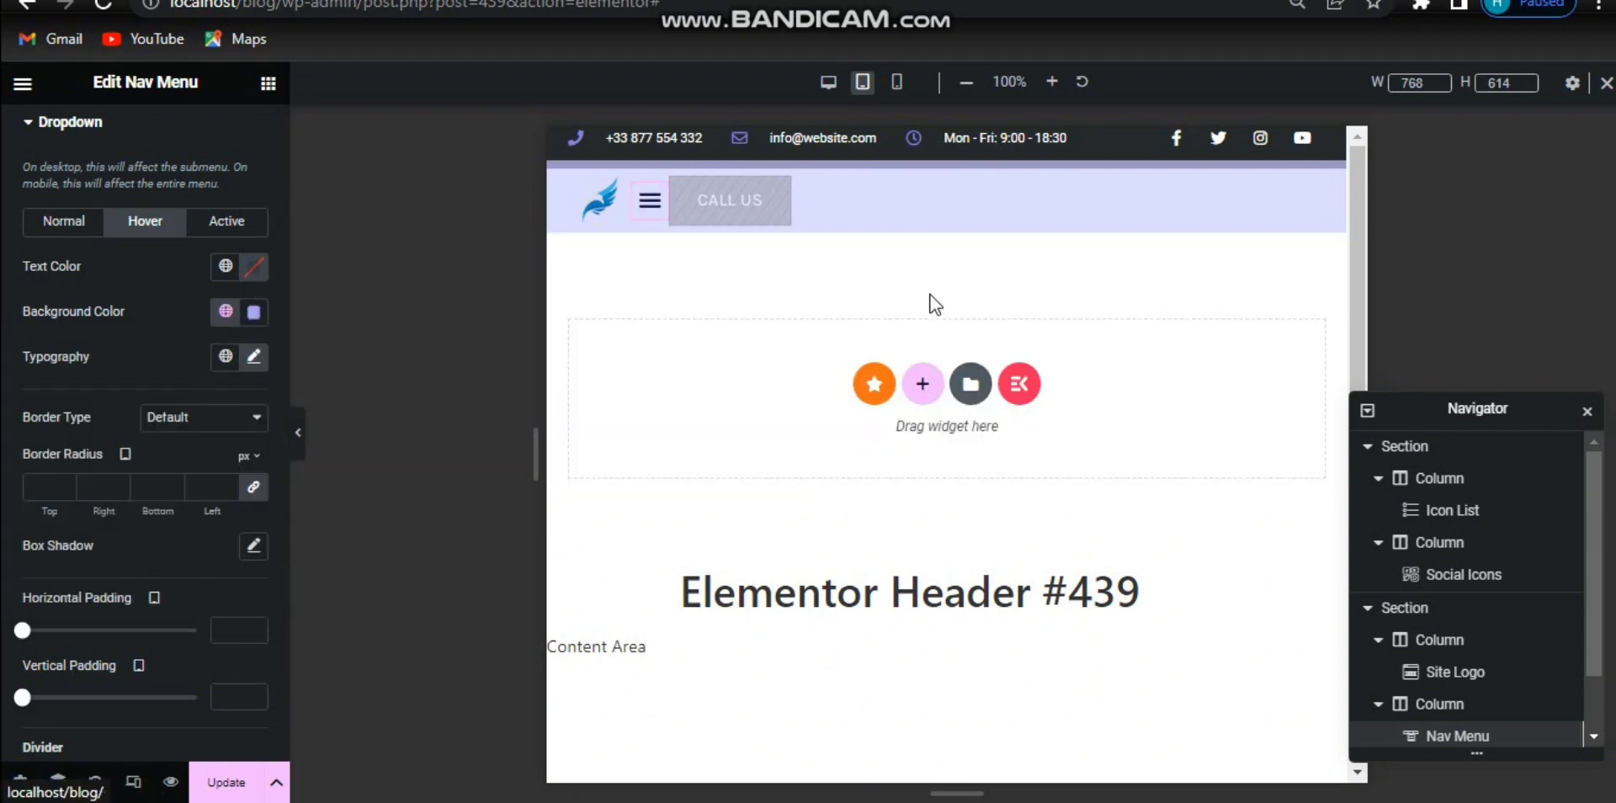
{"action": "left_click", "coordinate": [652, 212]}
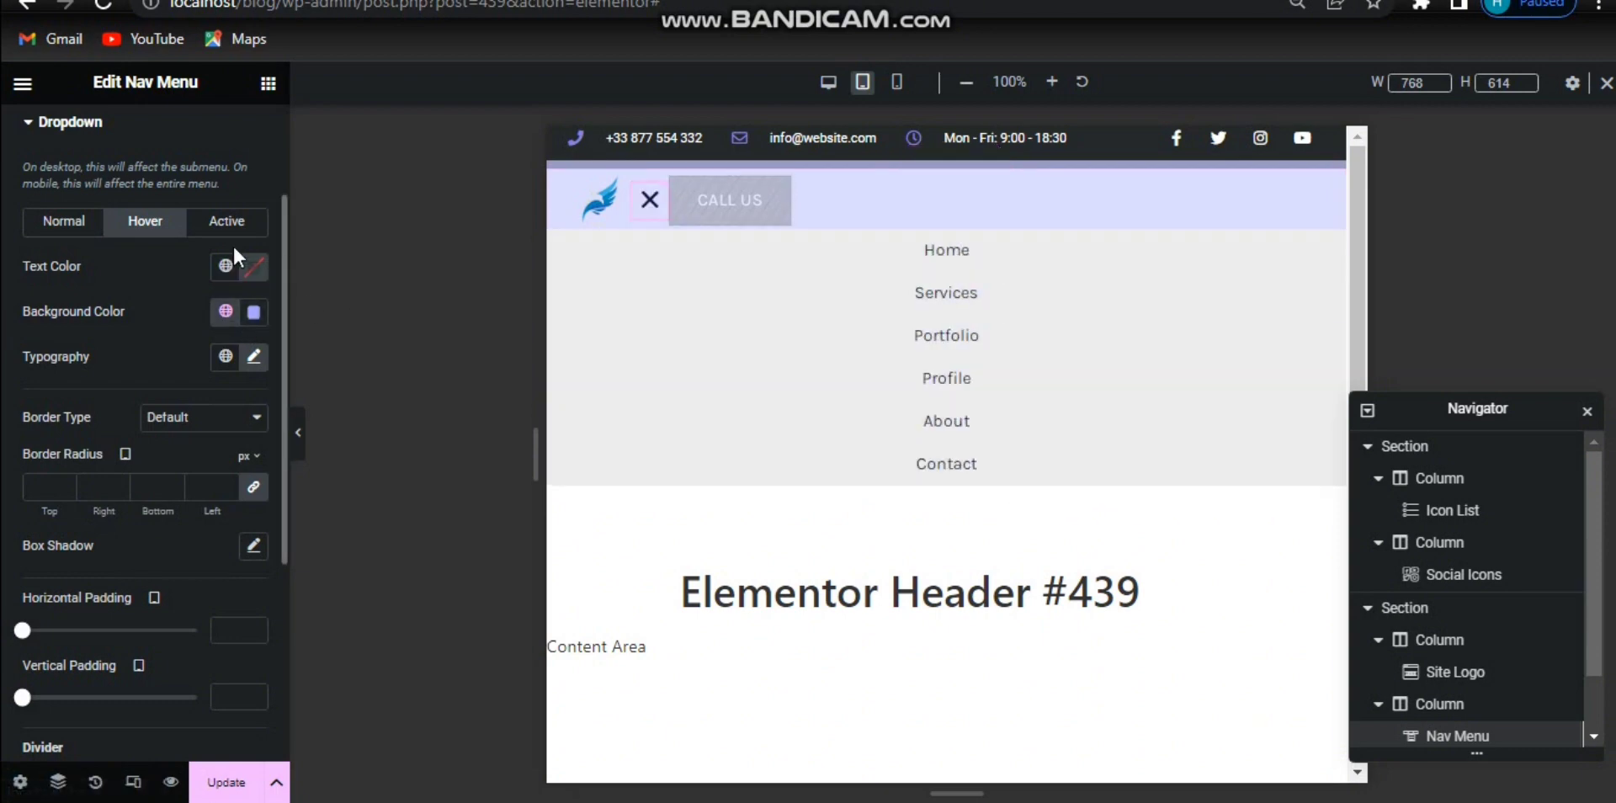
Copy the dropdown's hover background colour code #A5A6FF and set the hover text colour to white.
{"action": "left_click", "coordinate": [254, 312]}
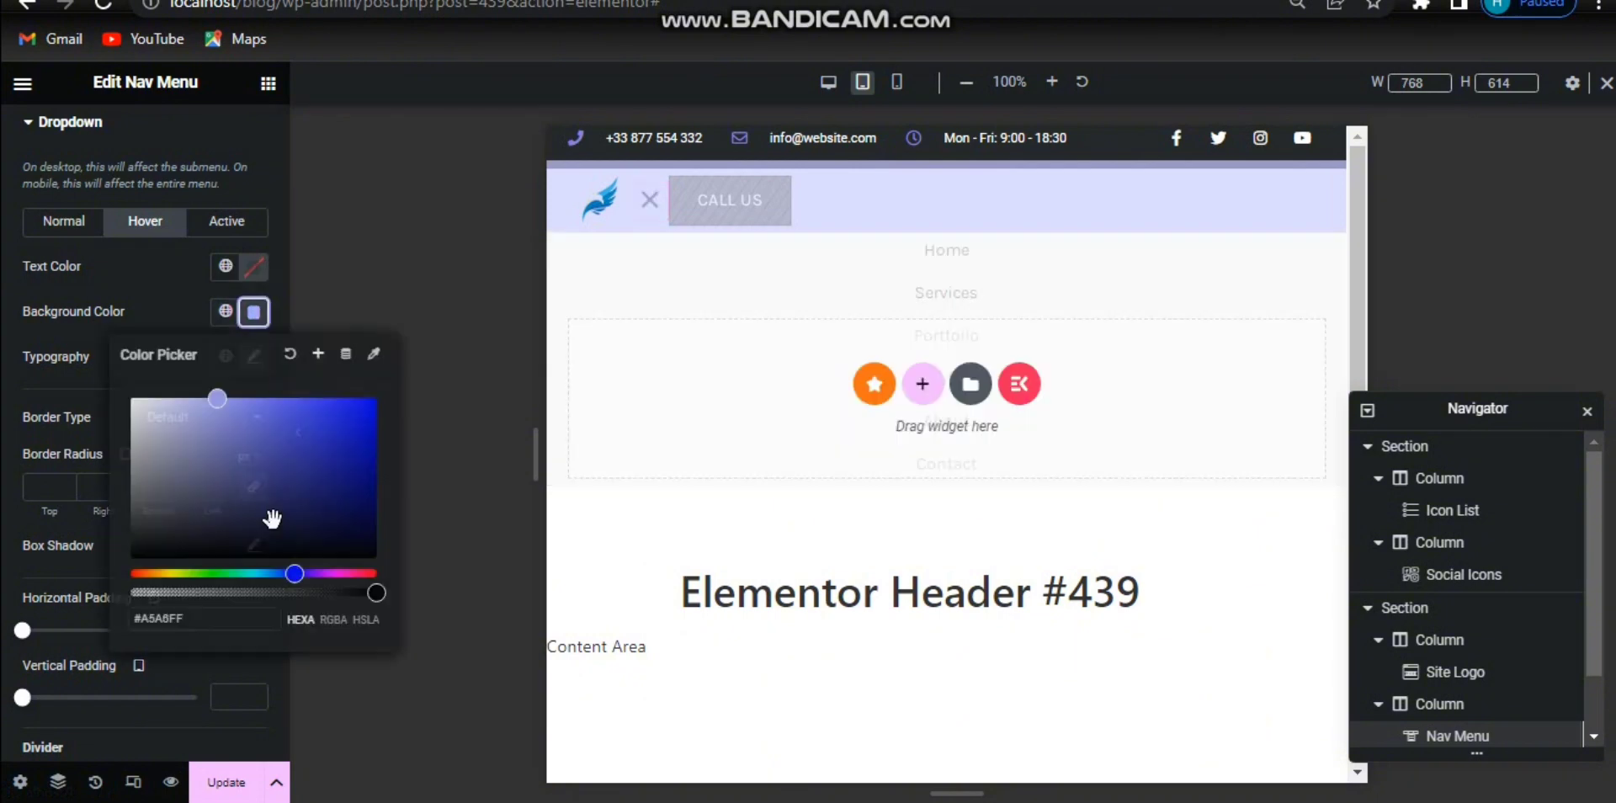
{"action": "left_click_drag", "start_coordinate": [202, 625], "coordinate": [112, 609]}
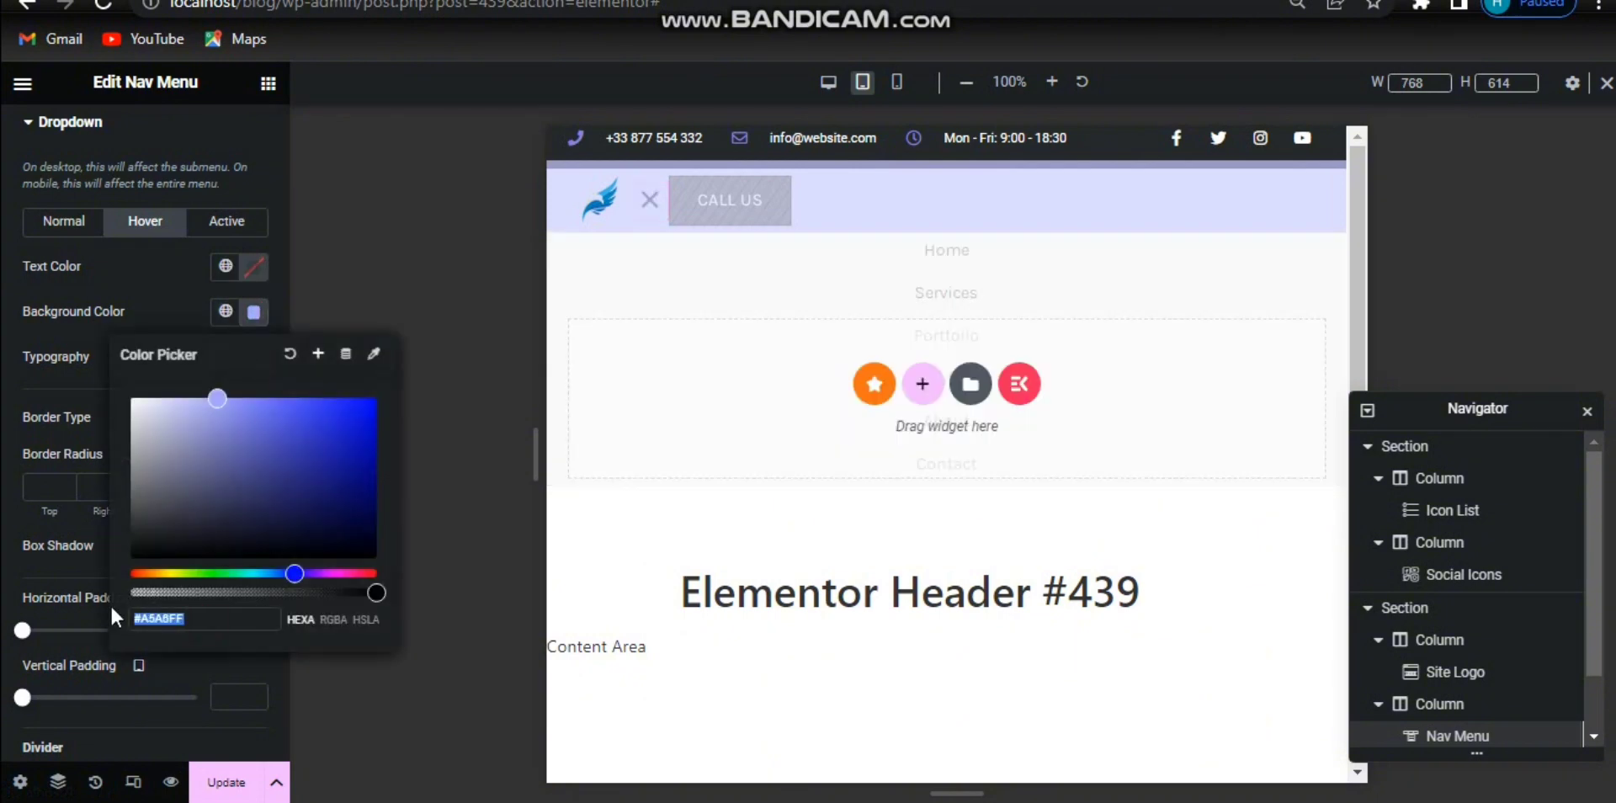
{"action": "left_click", "coordinate": [254, 312]}
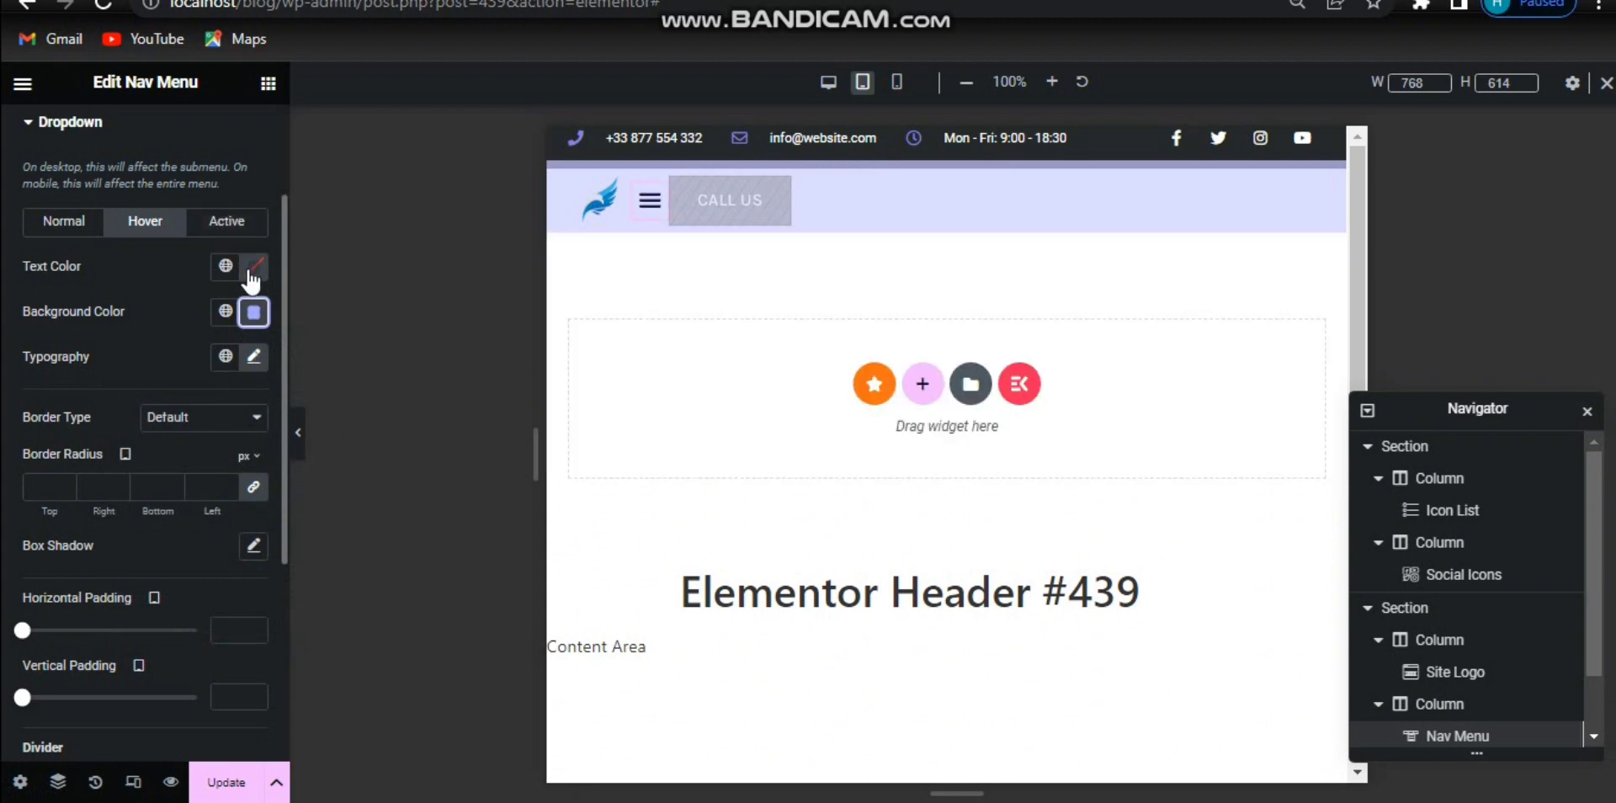
{"action": "left_click", "coordinate": [250, 273]}
{"action": "left_click_drag", "start_coordinate": [253, 510], "coordinate": [64, 293]}
{"action": "left_click", "coordinate": [253, 267]}
Set the dropdown's active background colour to #A5A6FF and active text colour to #FFFFFF, and reopen the tablet menu.
{"action": "left_click", "coordinate": [217, 226]}
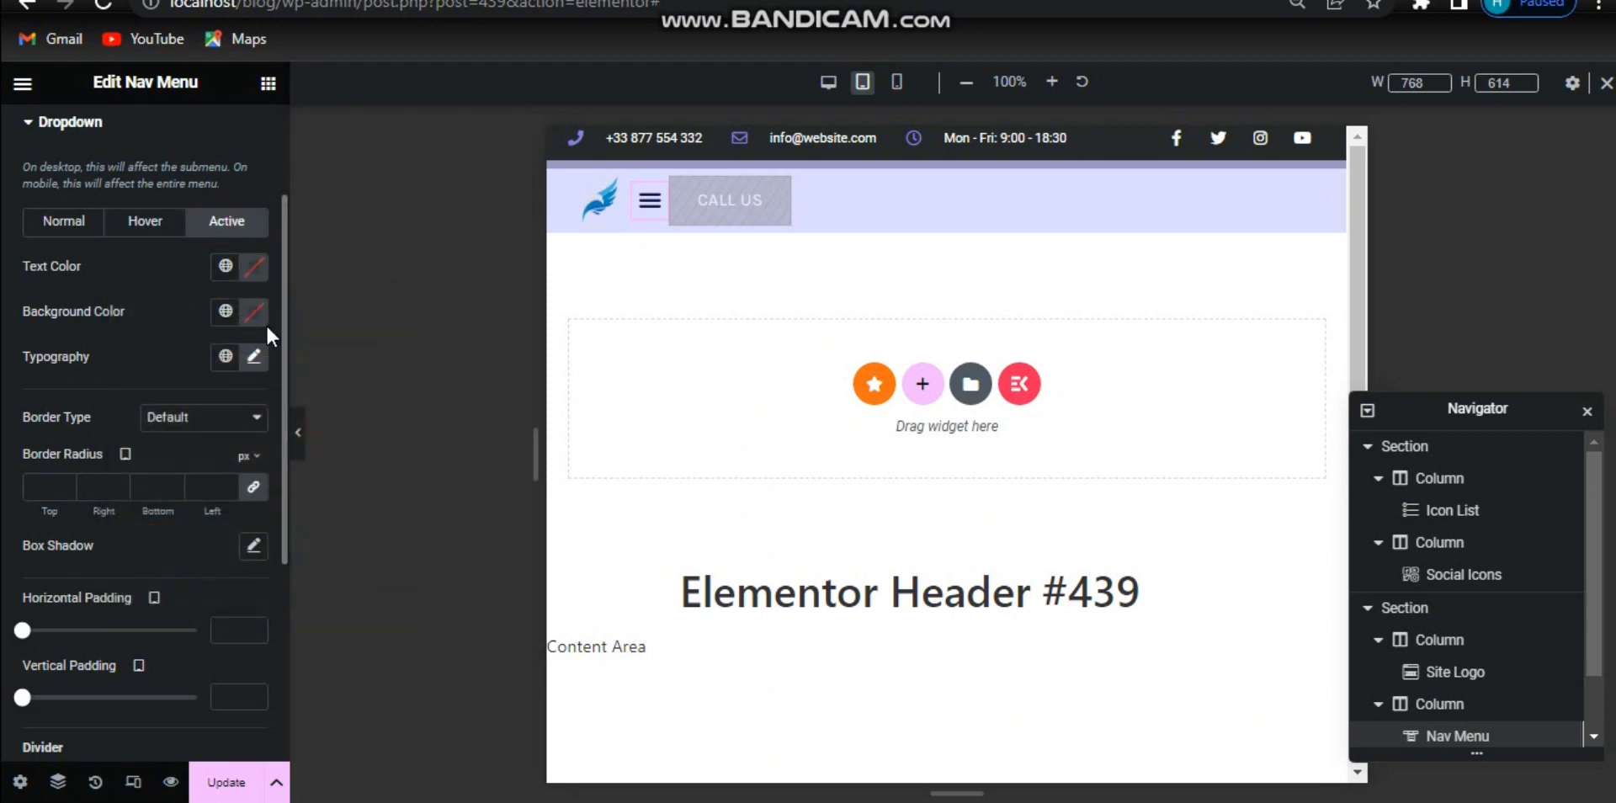
{"action": "left_click", "coordinate": [258, 319]}
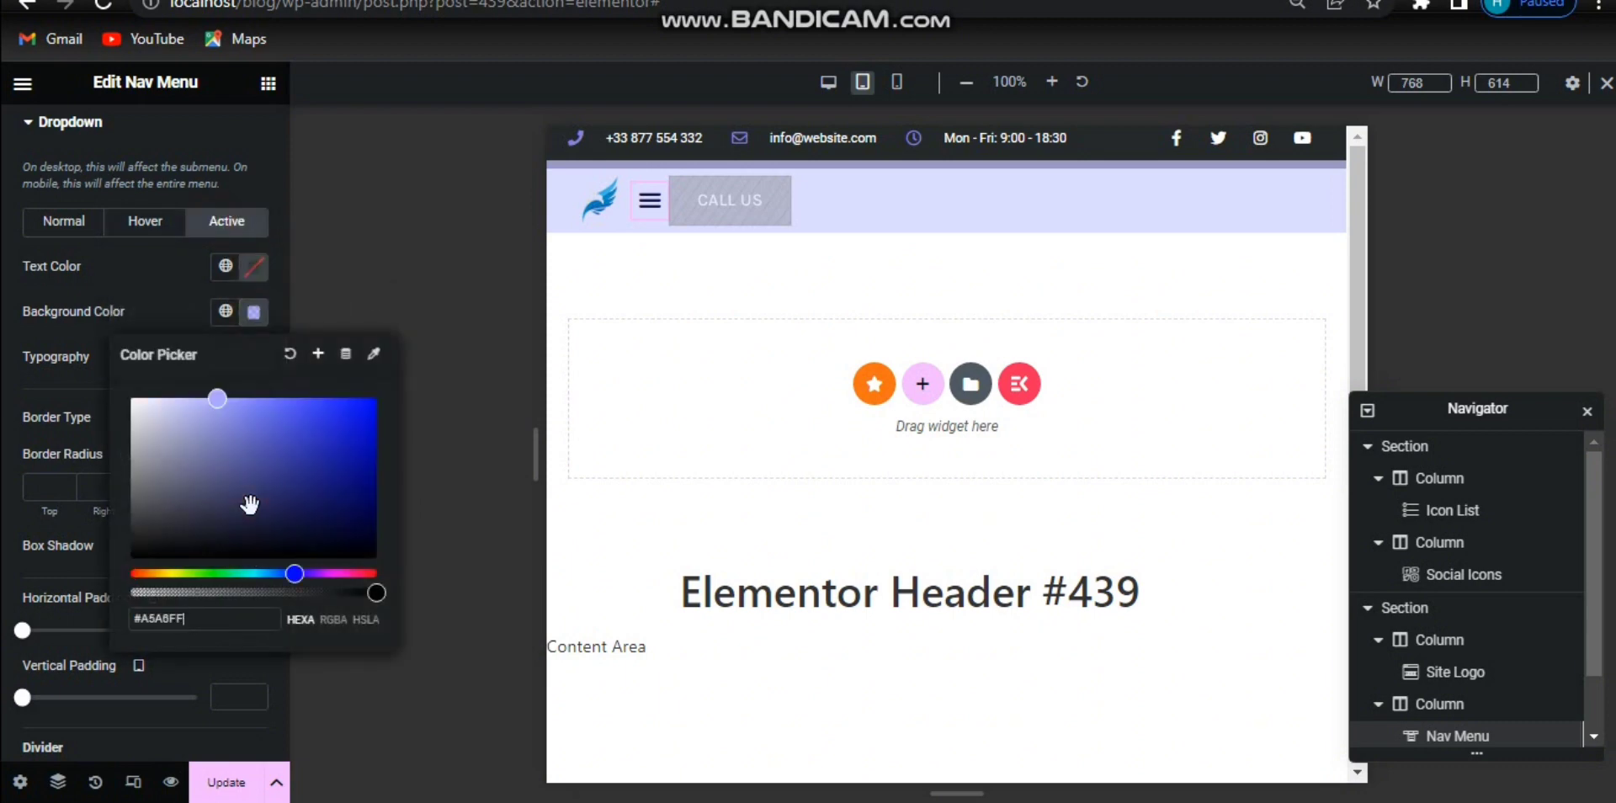
{"action": "left_click", "coordinate": [252, 269]}
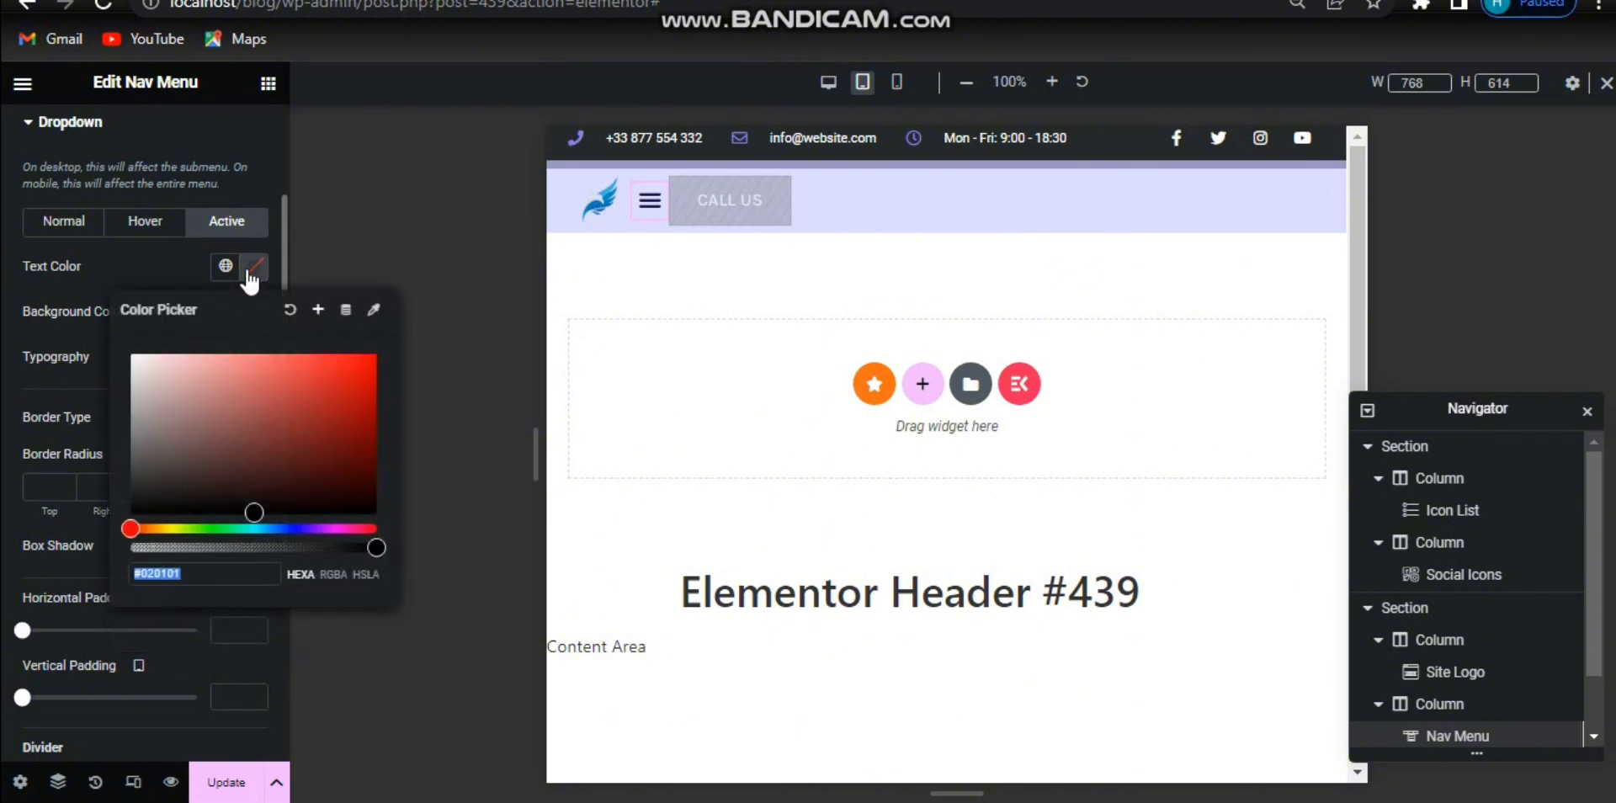
{"action": "type", "text": "#FFFFFF"}
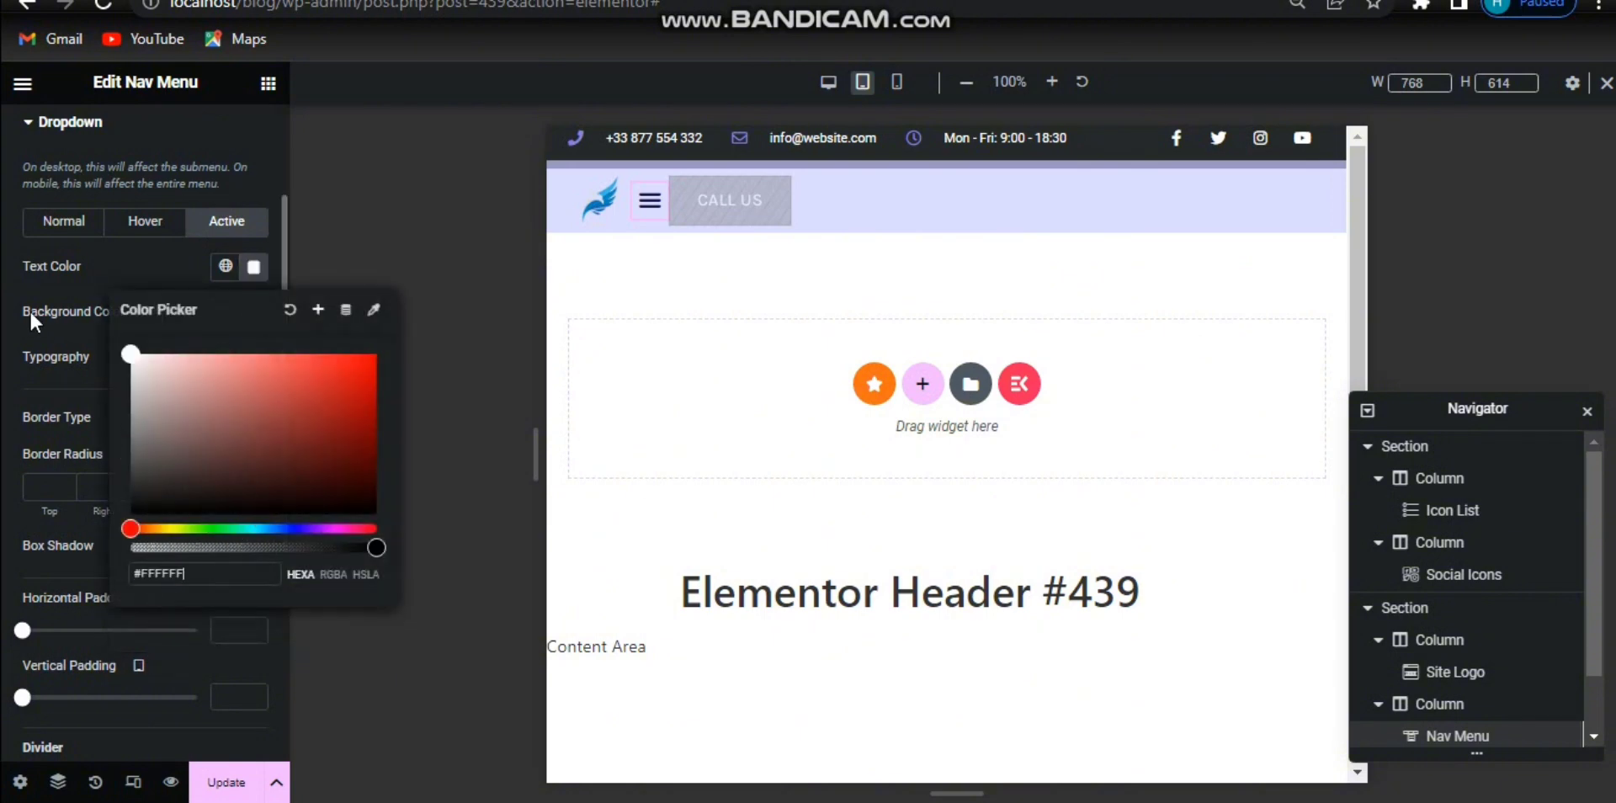
{"action": "left_click", "coordinate": [255, 268]}
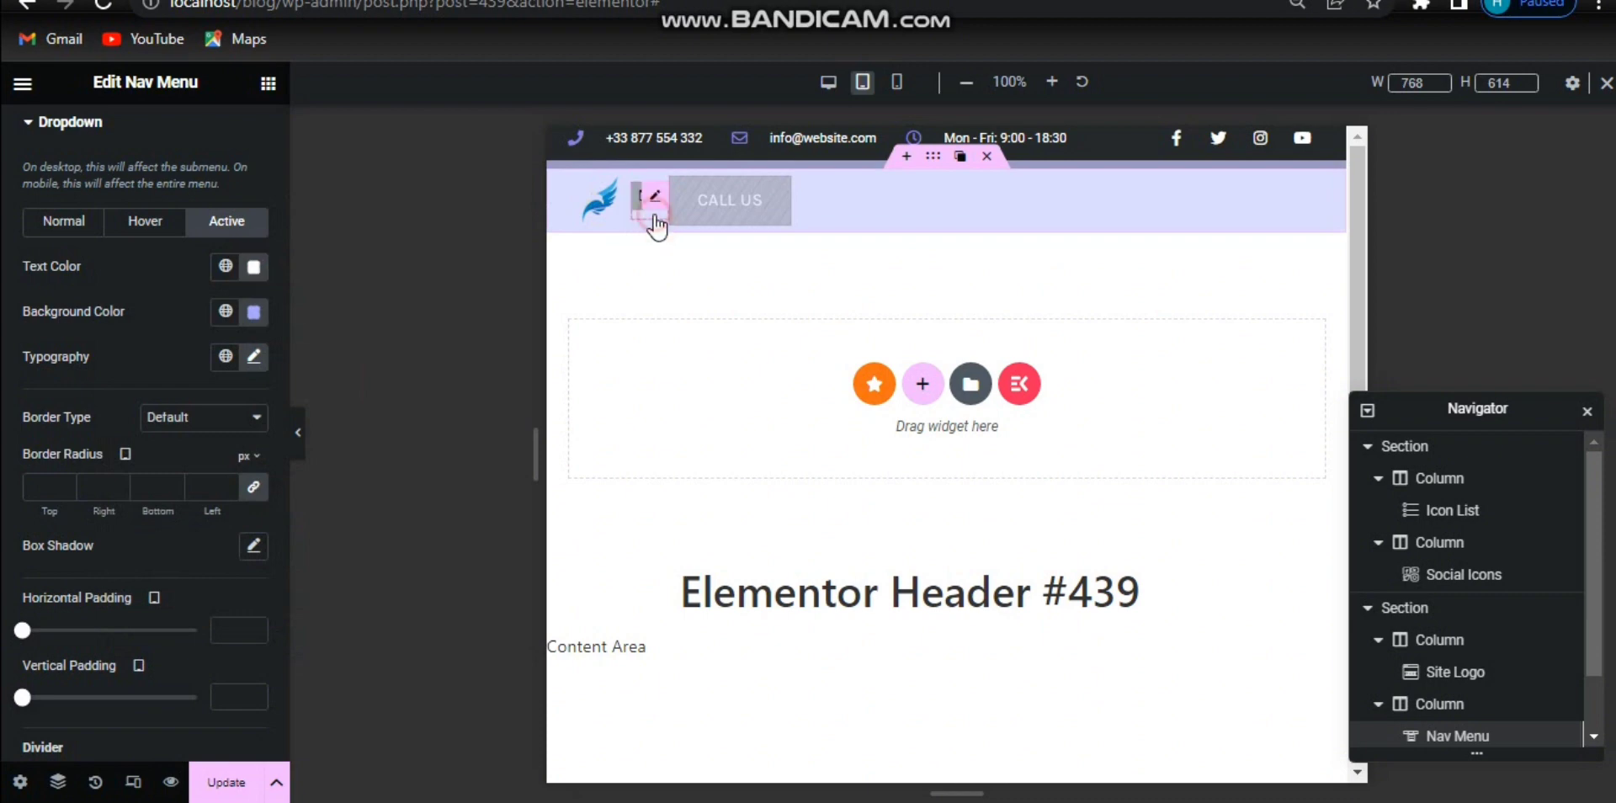
{"action": "left_click", "coordinate": [652, 202]}
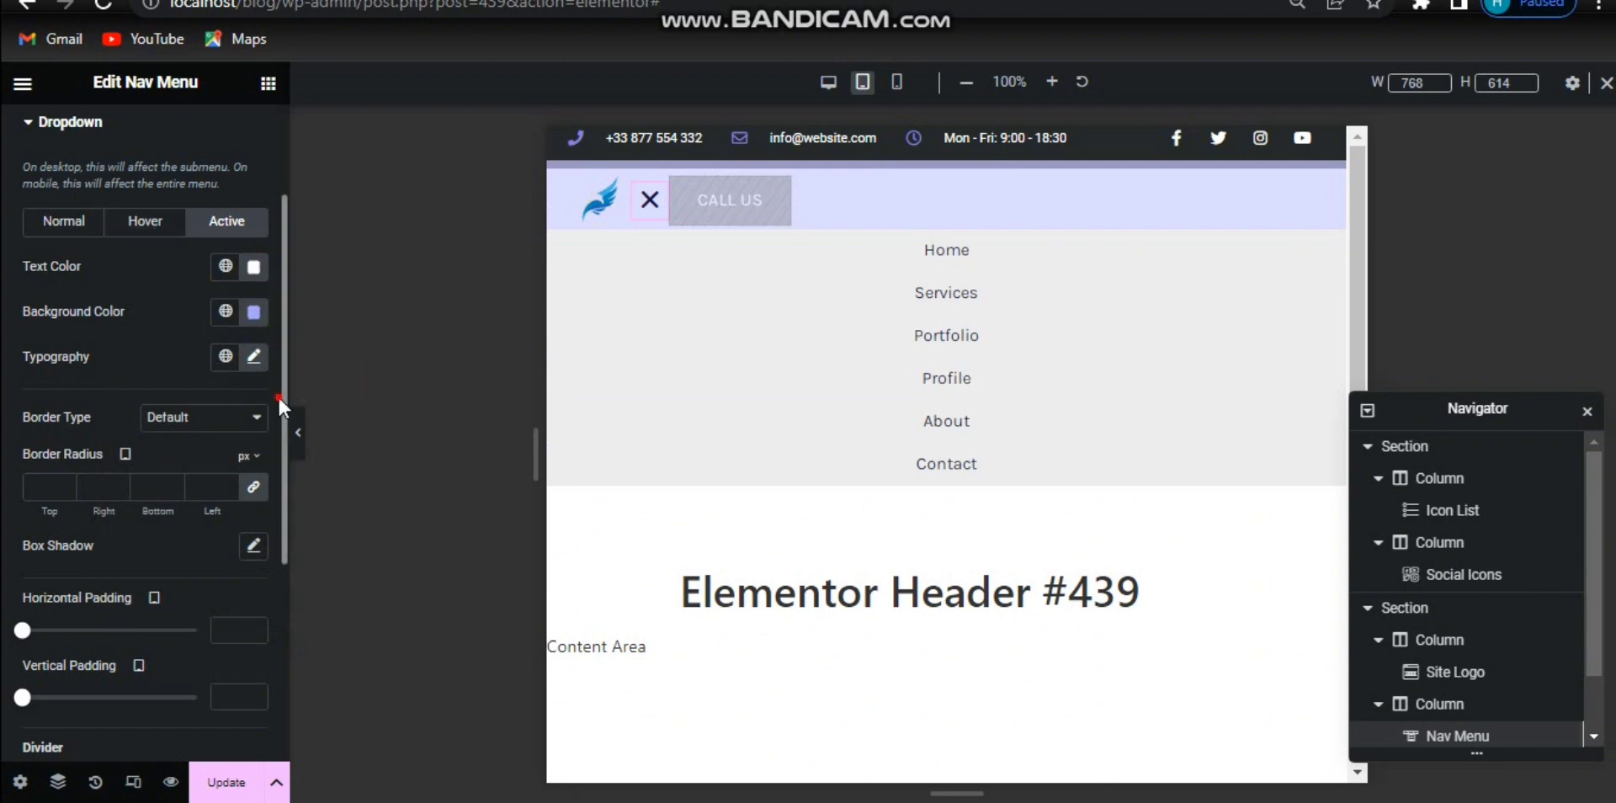
Try a Solid border around the nav menu dropdown and undo it.
{"action": "scroll", "coordinate": [278, 408], "scroll_direction": "down", "scroll_amount": 4}
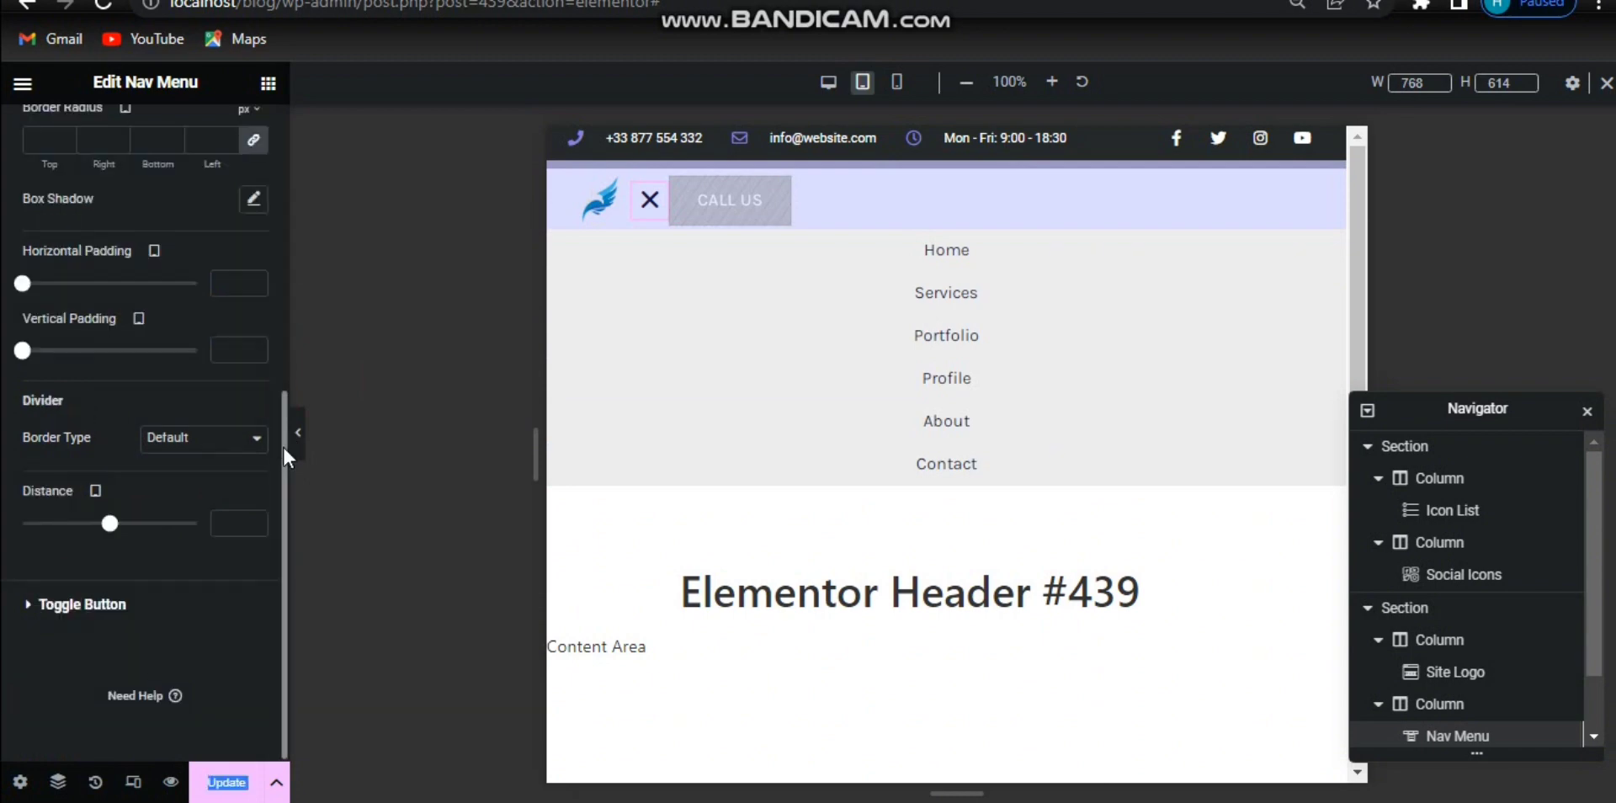
{"action": "scroll", "coordinate": [277, 377], "scroll_direction": "up", "scroll_amount": 2}
{"action": "scroll", "coordinate": [273, 332], "scroll_direction": "up", "scroll_amount": 1}
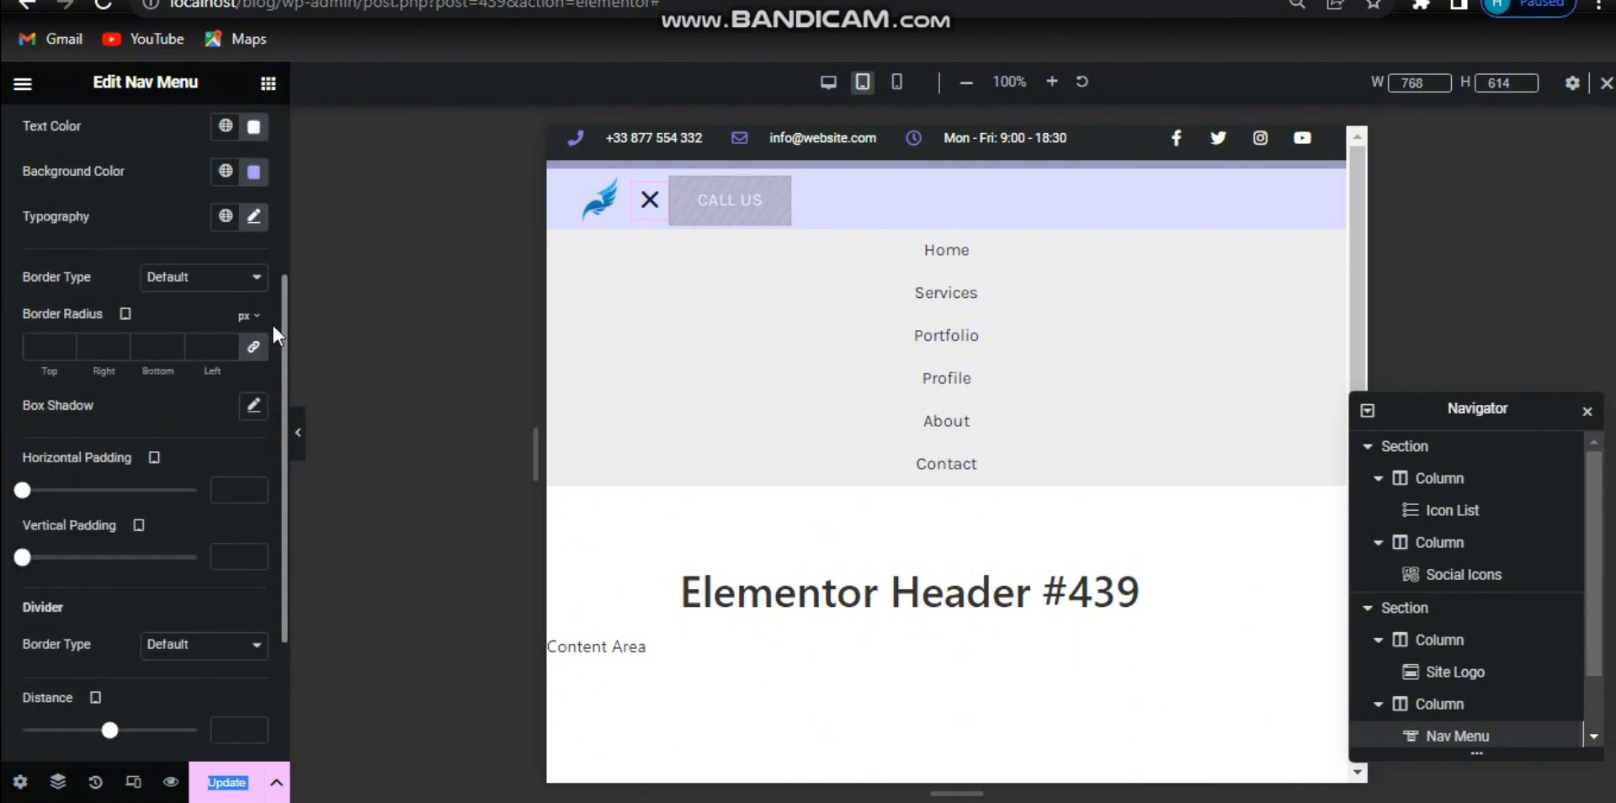
{"action": "left_click", "coordinate": [213, 278]}
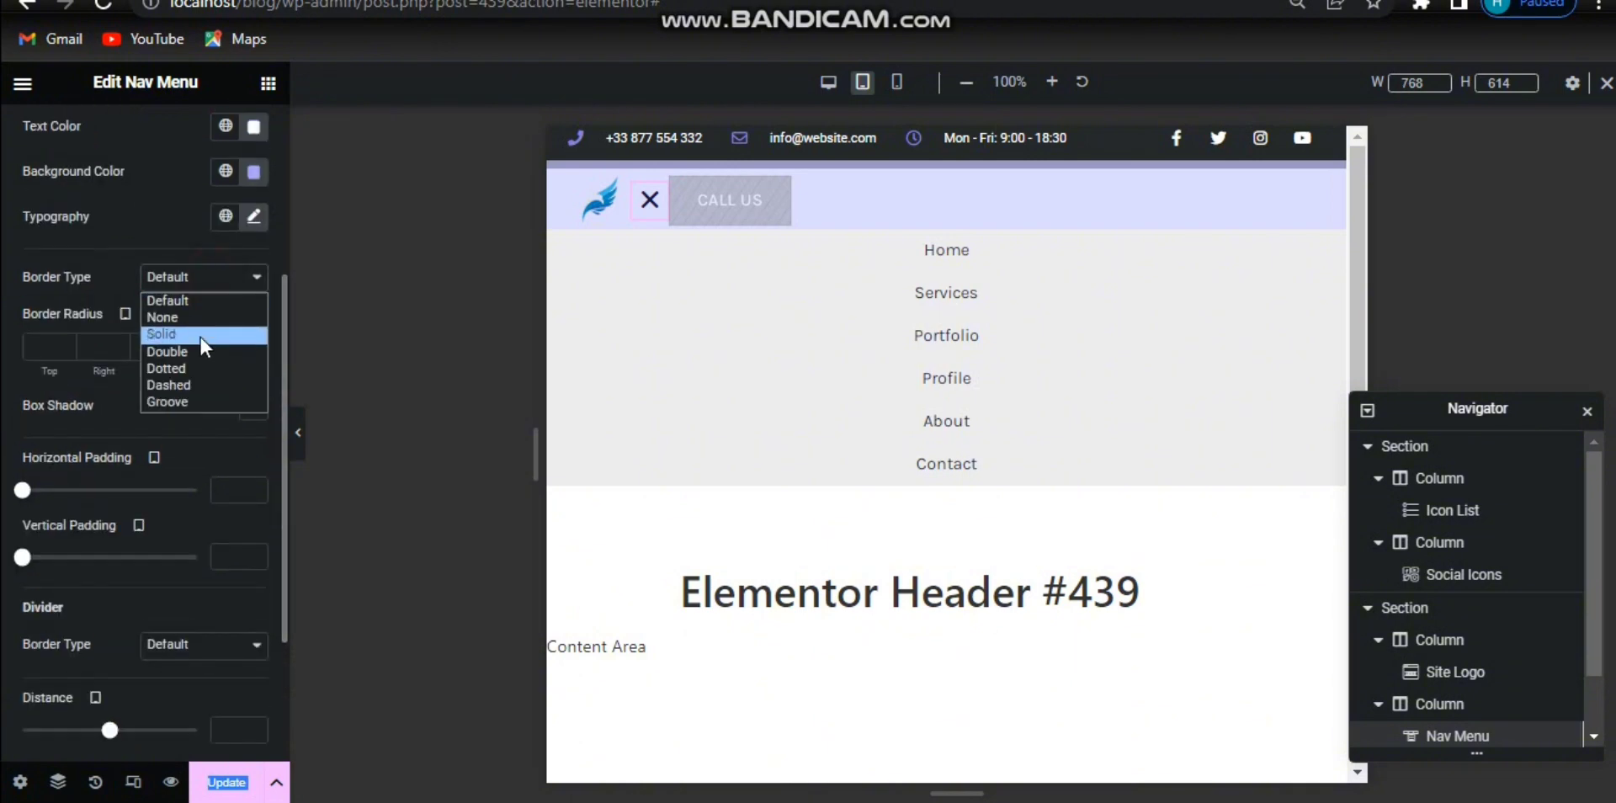
{"action": "left_click", "coordinate": [201, 336]}
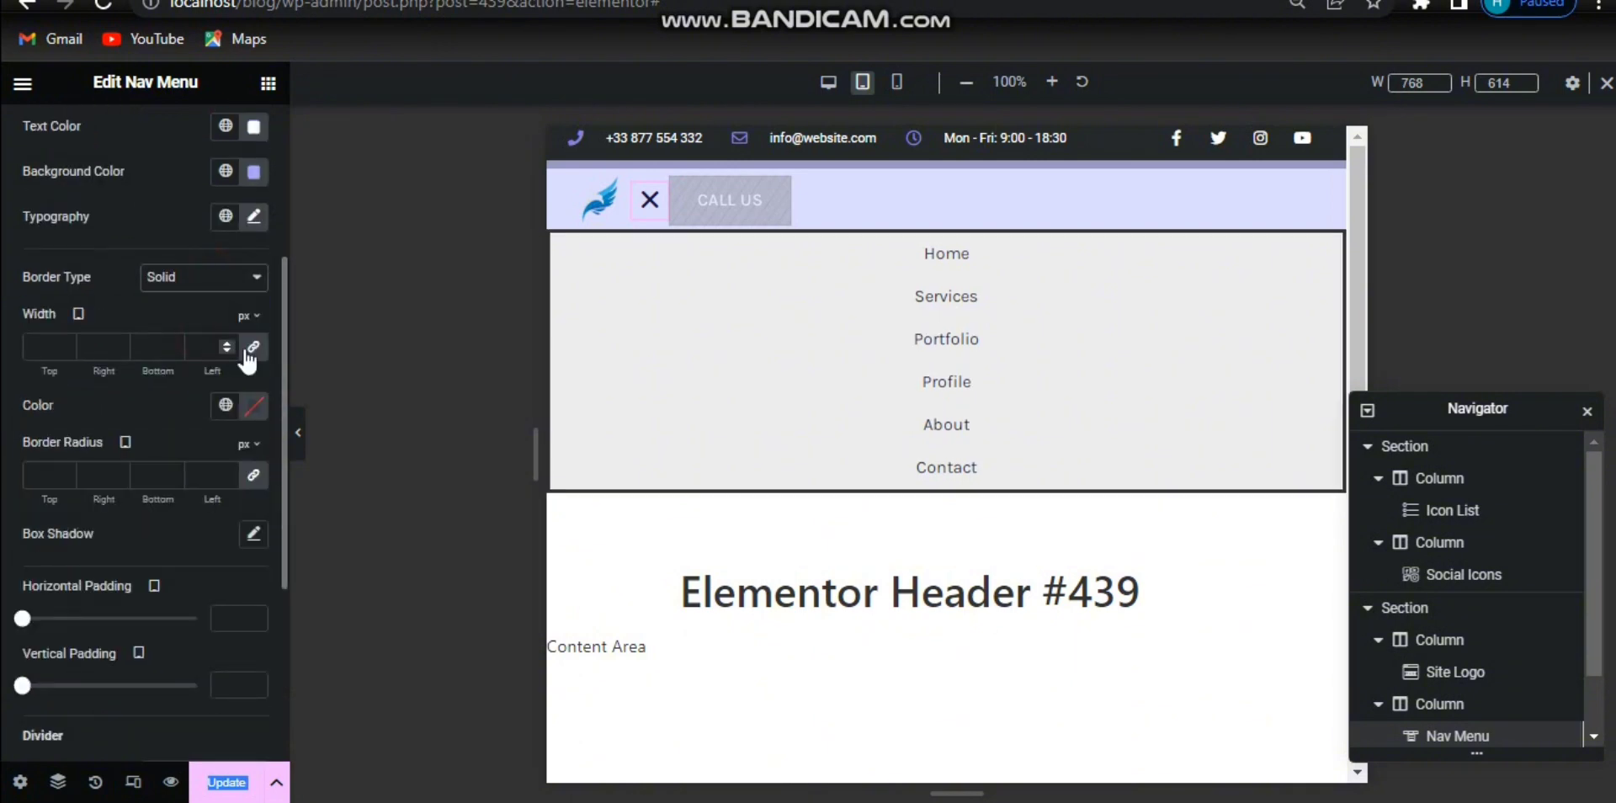
{"action": "key", "text": "ctrl+z"}
Add a Solid divider between the dropdown's menu items in the global Accent colour with a border width of 2.
{"action": "left_click", "coordinate": [206, 647]}
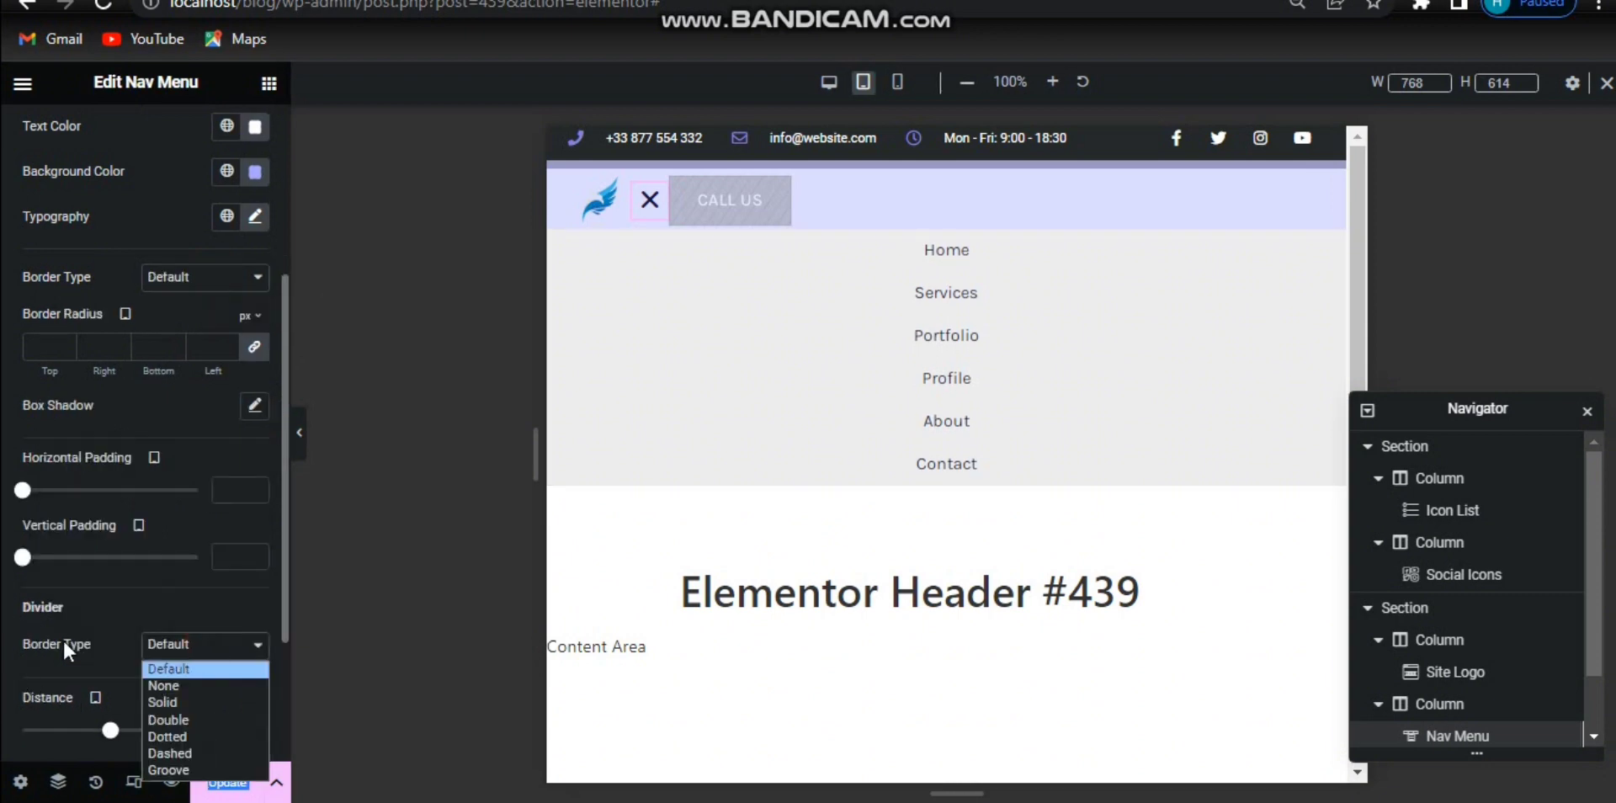
{"action": "left_click", "coordinate": [191, 699]}
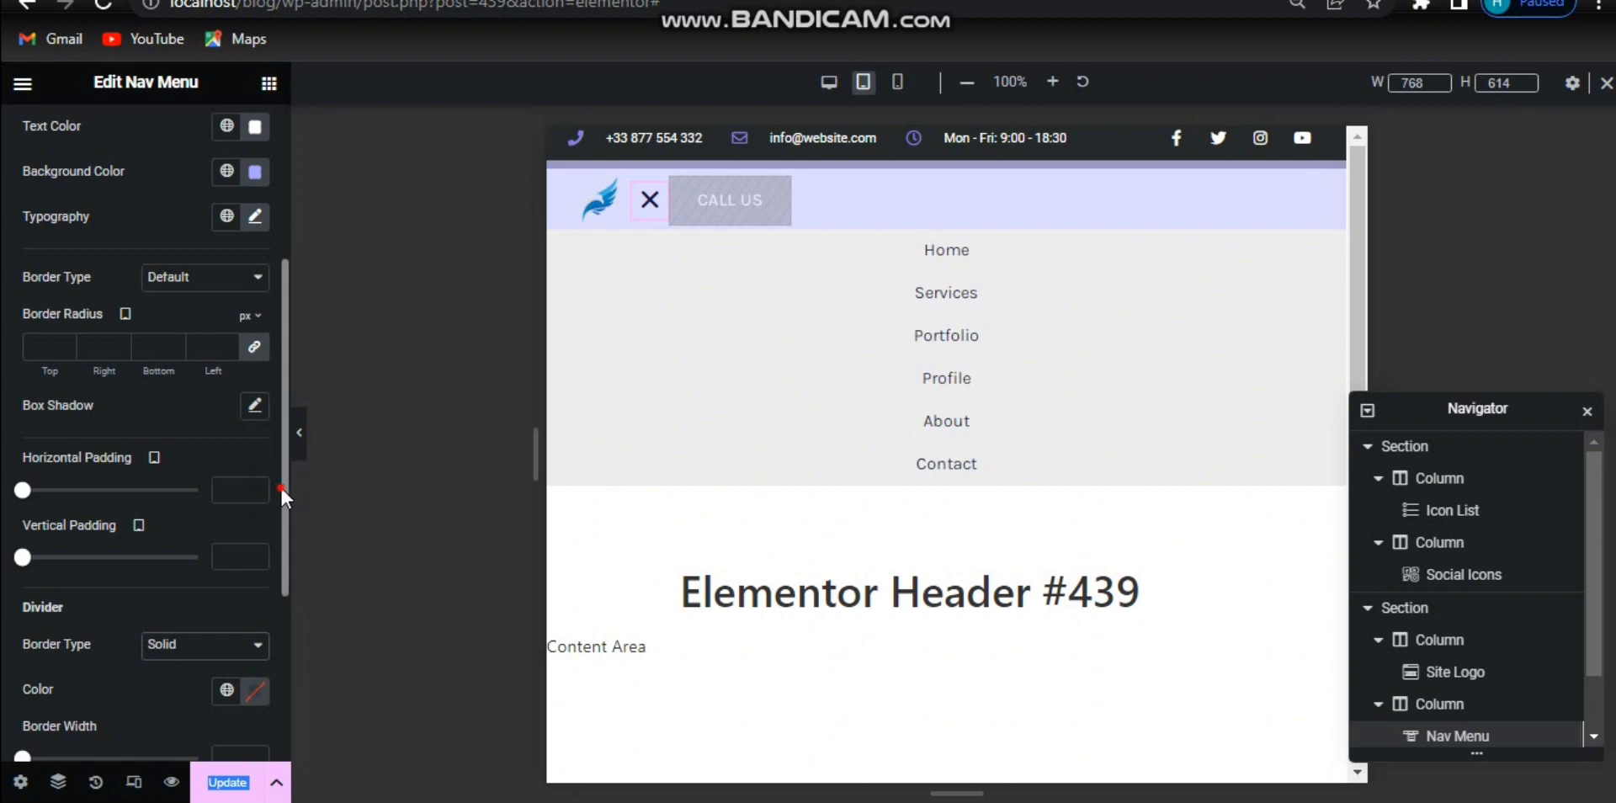
{"action": "scroll", "coordinate": [280, 485], "scroll_direction": "down", "scroll_amount": 4}
{"action": "left_click", "coordinate": [252, 377]}
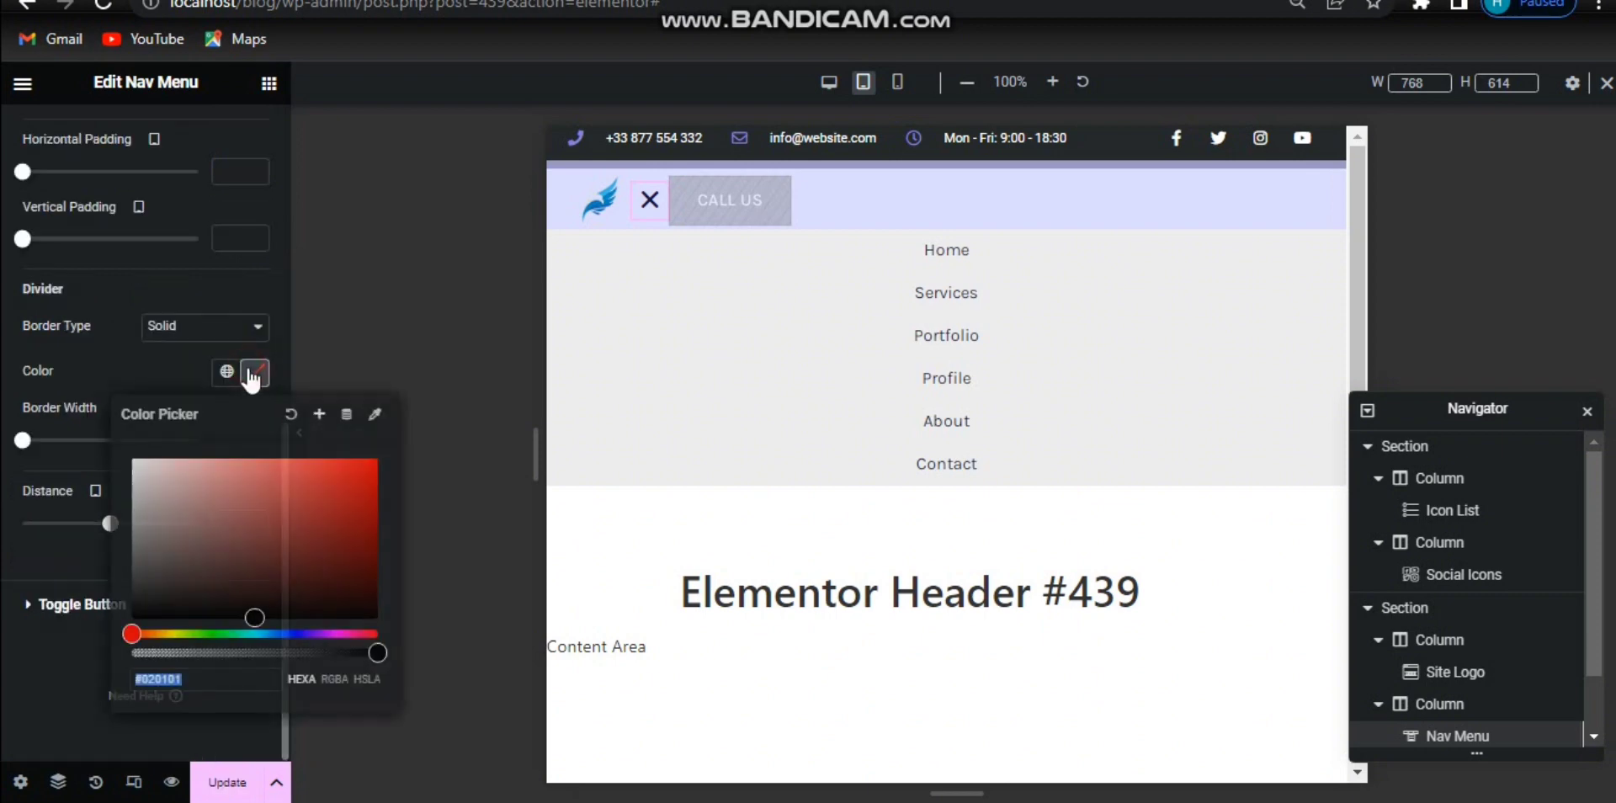
{"action": "left_click", "coordinate": [228, 371]}
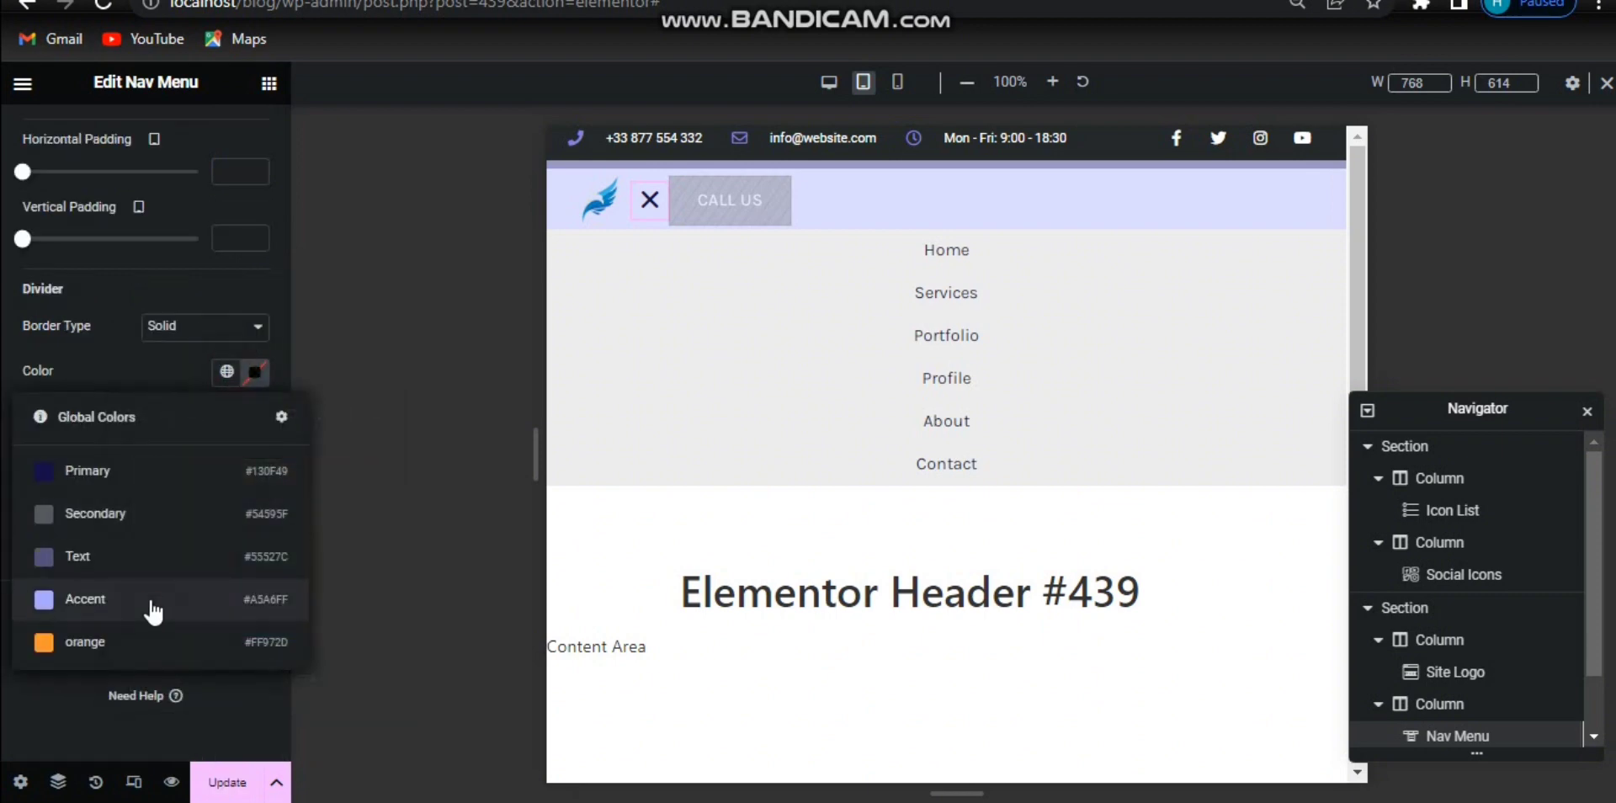
{"action": "left_click", "coordinate": [153, 612]}
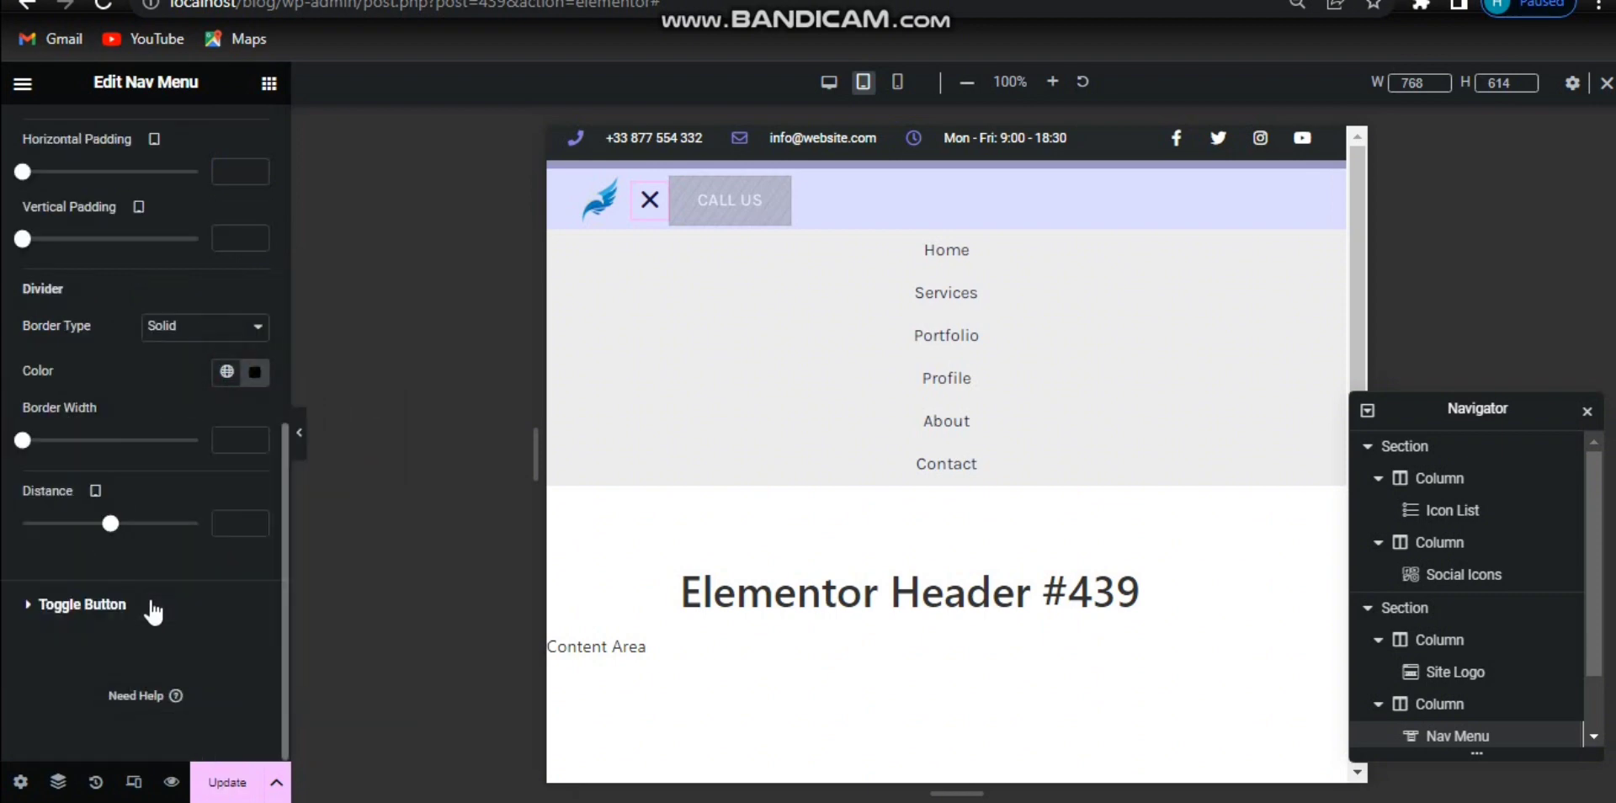
{"action": "left_click", "coordinate": [229, 444]}
{"action": "type", "text": "1"}
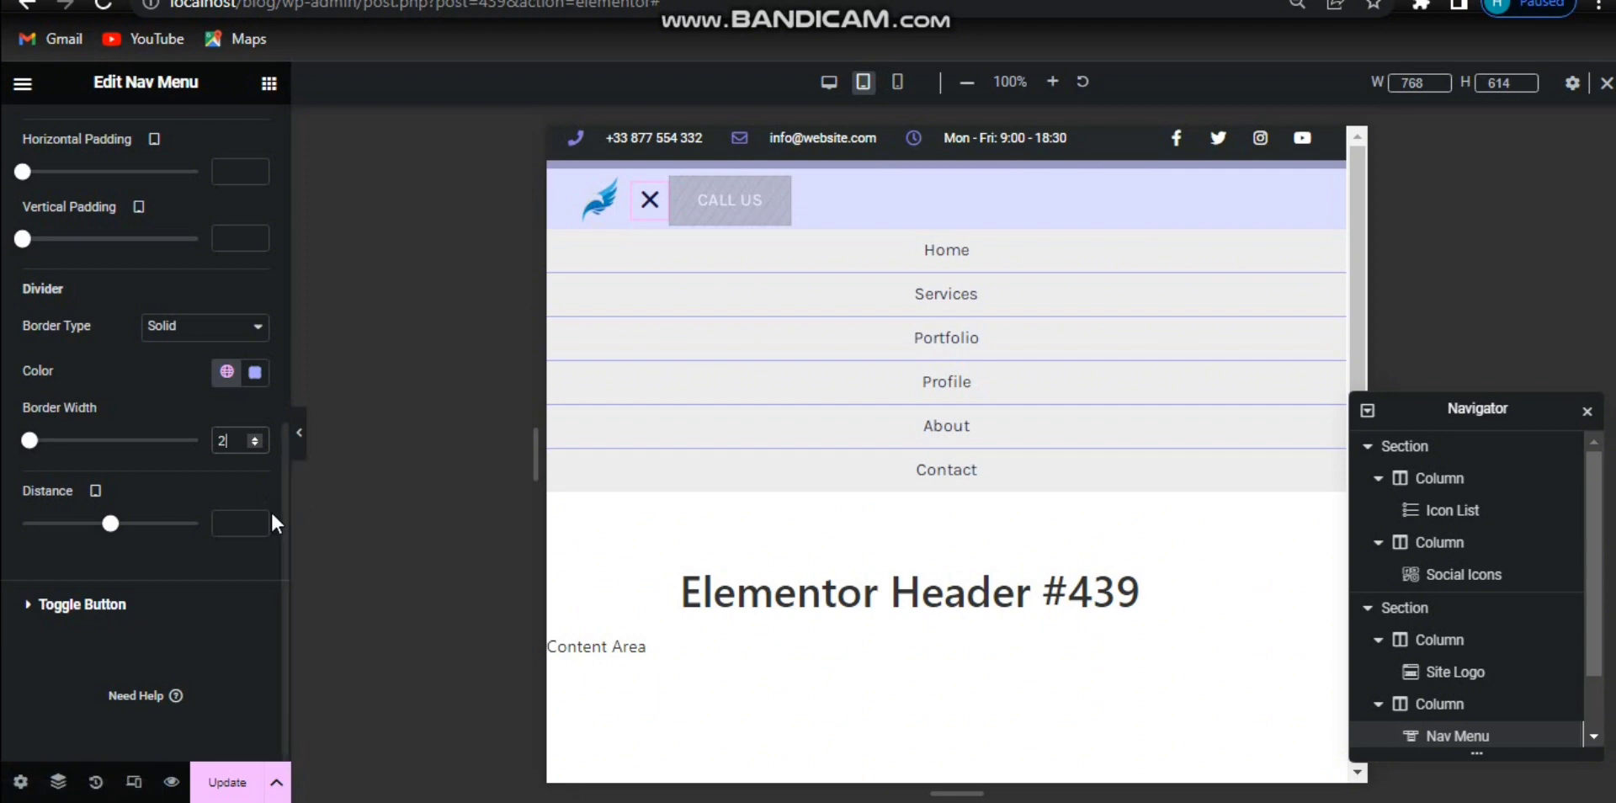
Give the nav menu dropdown a Solid border only on its bottom edge, 1 px wide, in the global Accent colour.
{"action": "scroll", "coordinate": [281, 518], "scroll_direction": "up", "scroll_amount": 3}
{"action": "scroll", "coordinate": [270, 371], "scroll_direction": "up", "scroll_amount": 1}
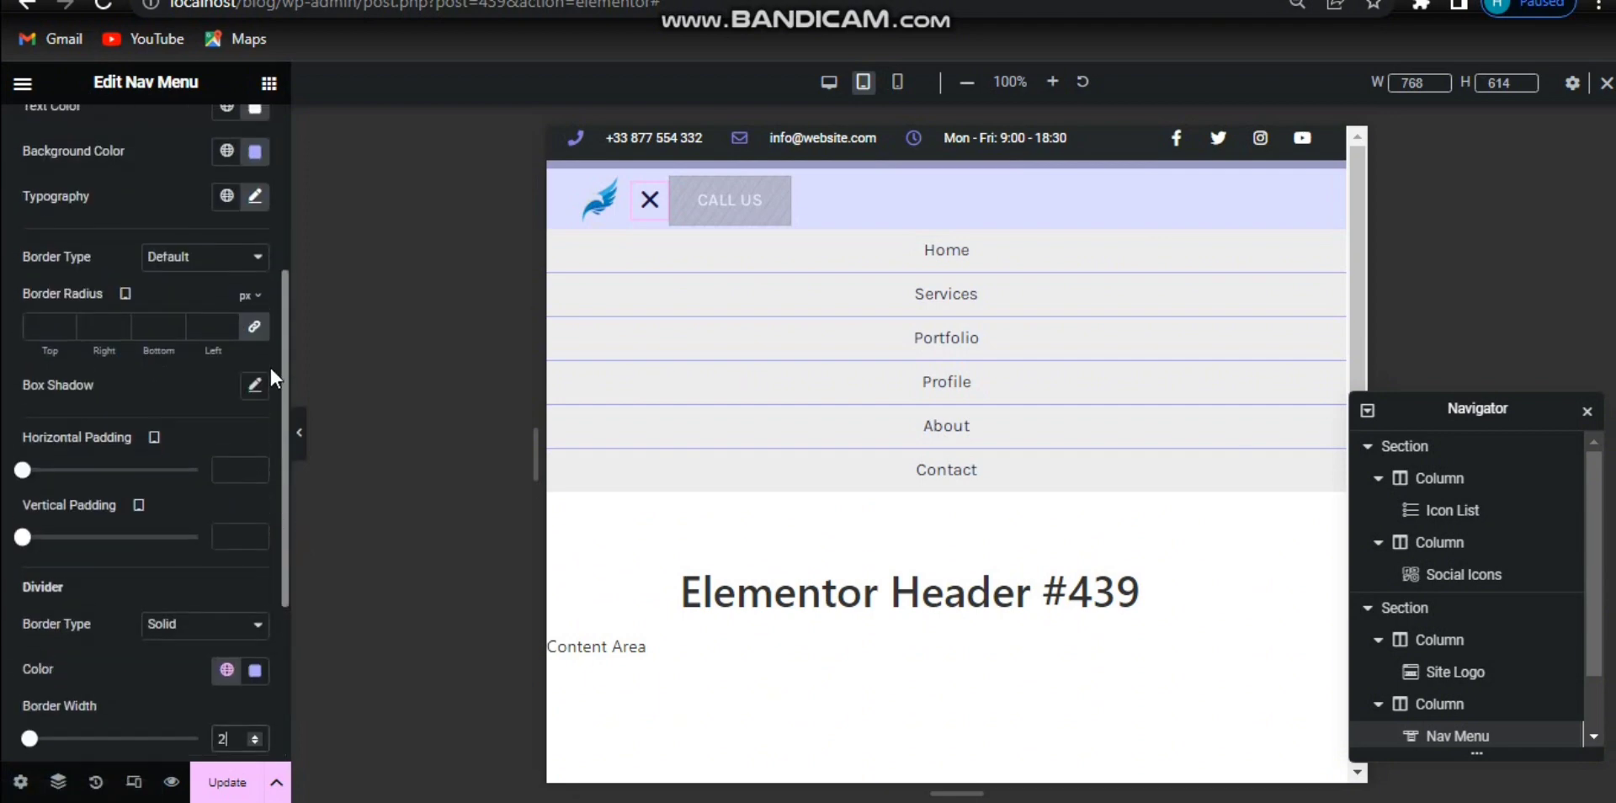
{"action": "left_click", "coordinate": [181, 268]}
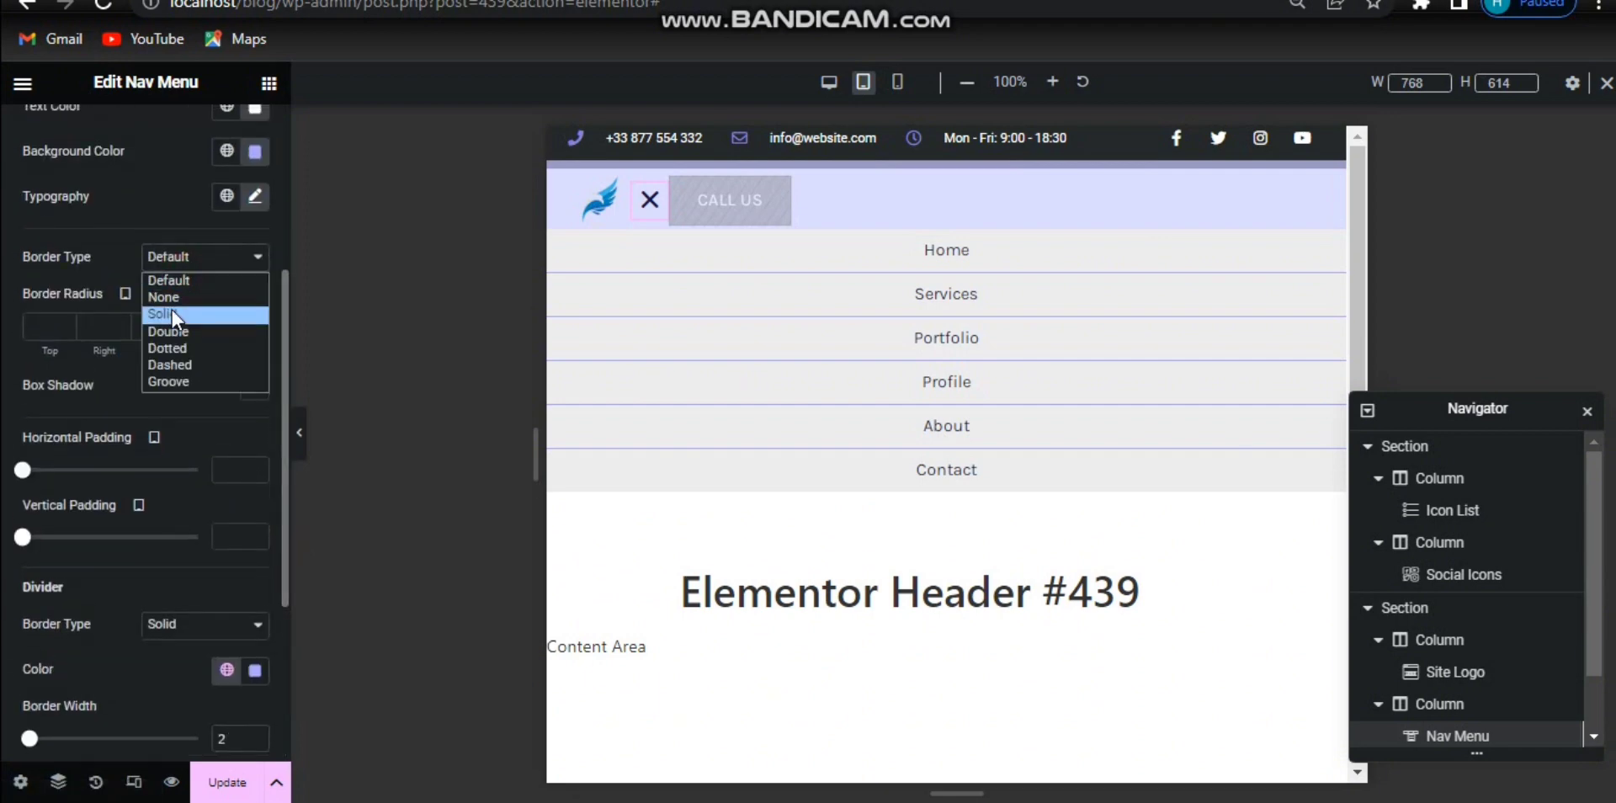
{"action": "left_click", "coordinate": [172, 313]}
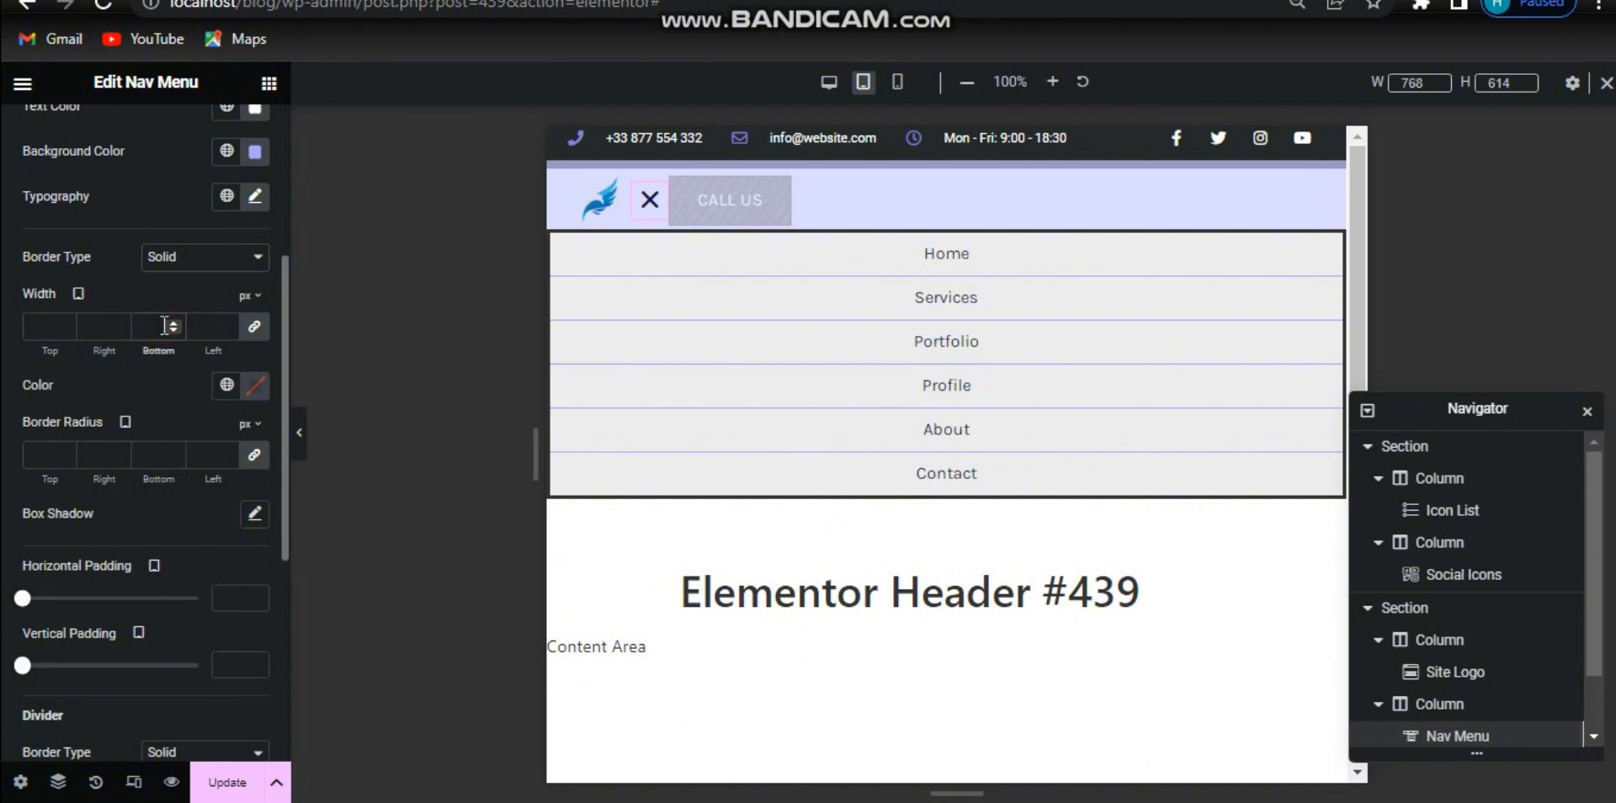
{"action": "type", "text": "0"}
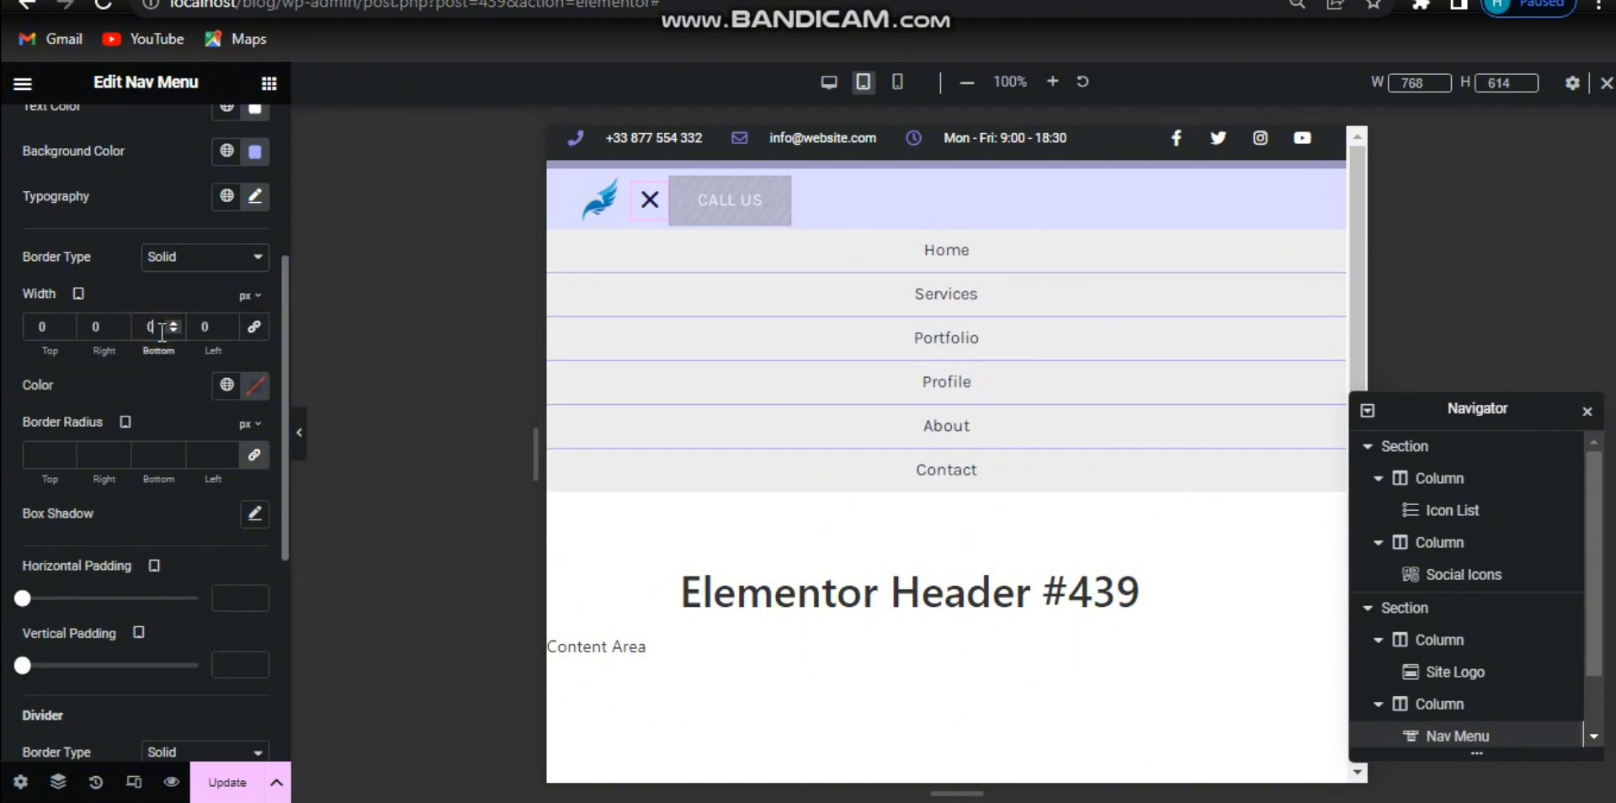
{"action": "type", "text": "1"}
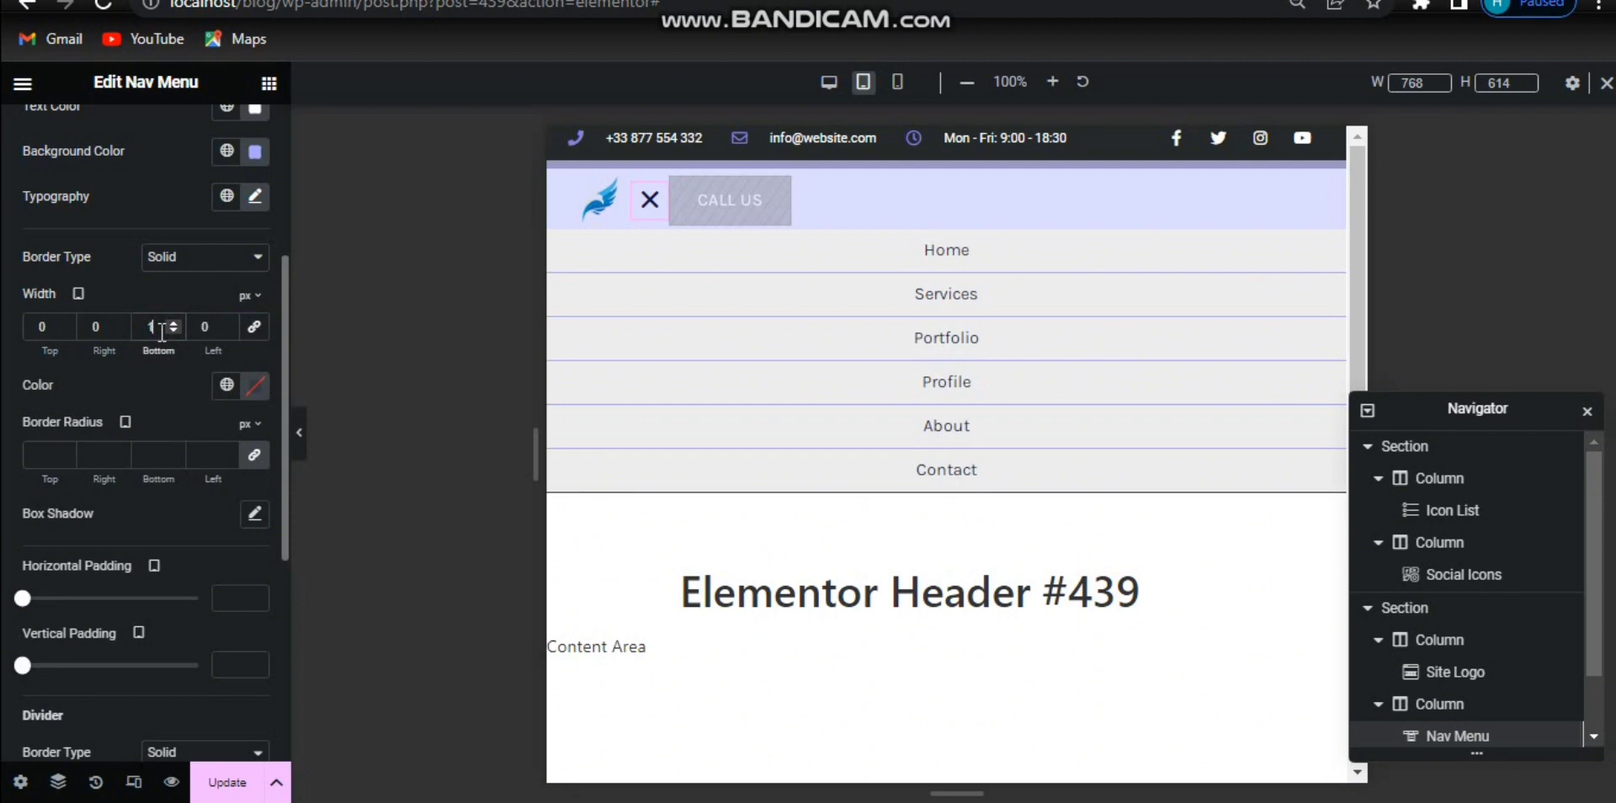
{"action": "left_click", "coordinate": [226, 383]}
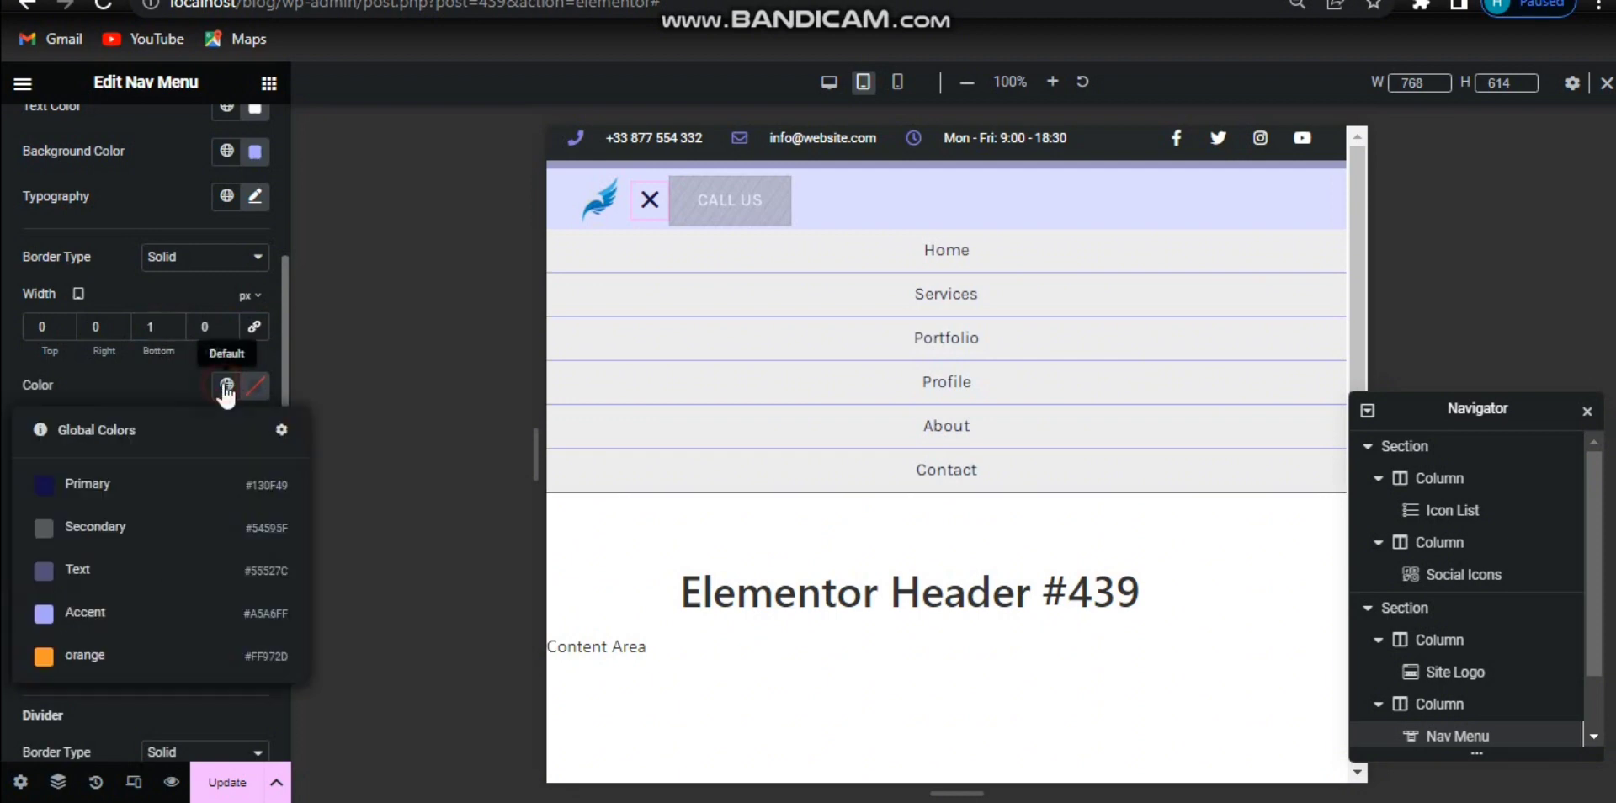
{"action": "left_click", "coordinate": [126, 621]}
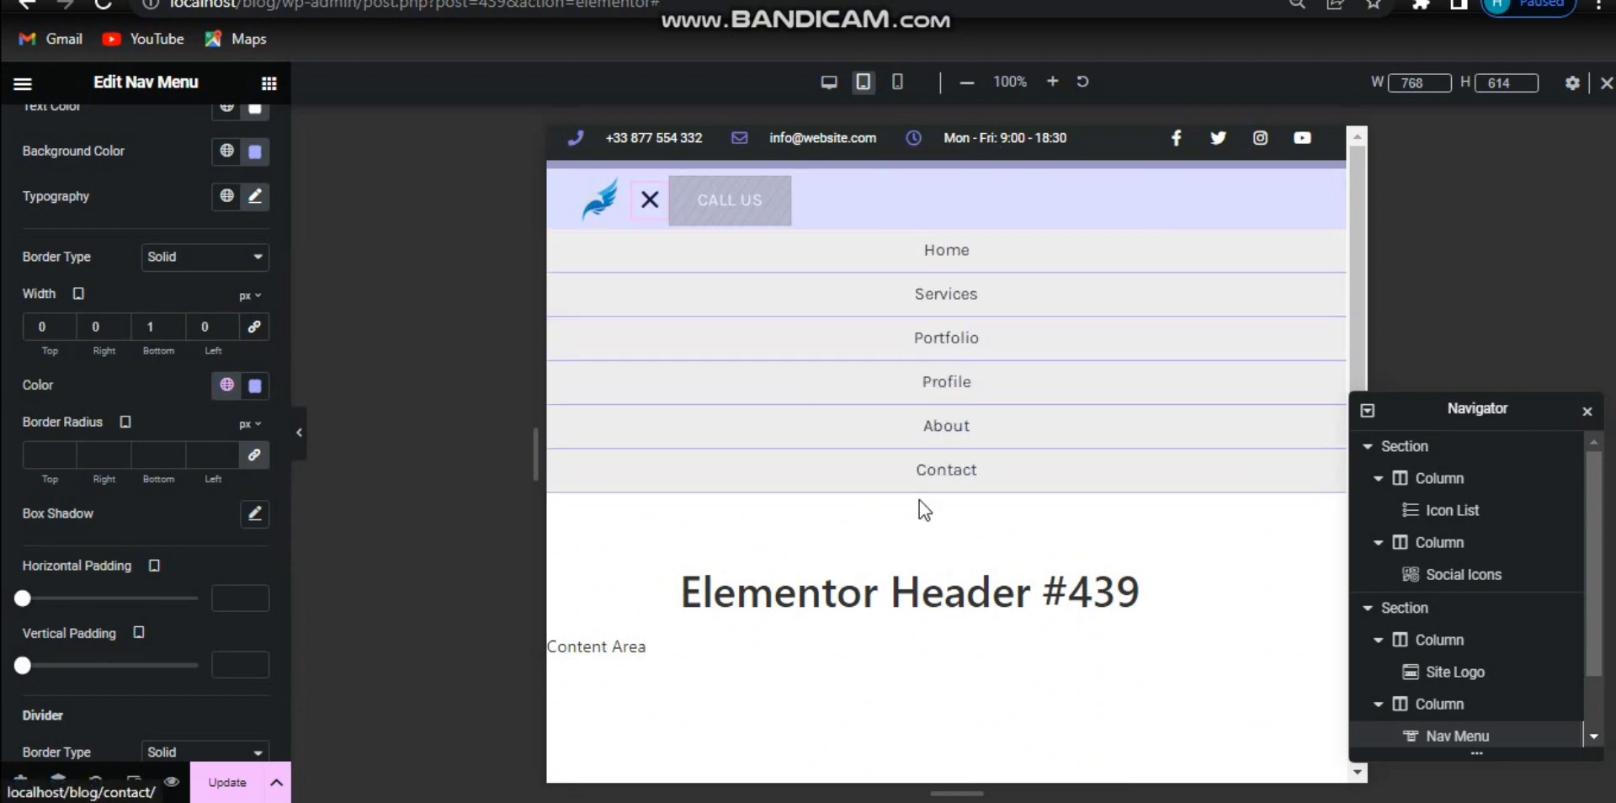
In the mobile view, set the dropdown's distance to 15 and check the opened menu.
{"action": "left_click", "coordinate": [897, 82]}
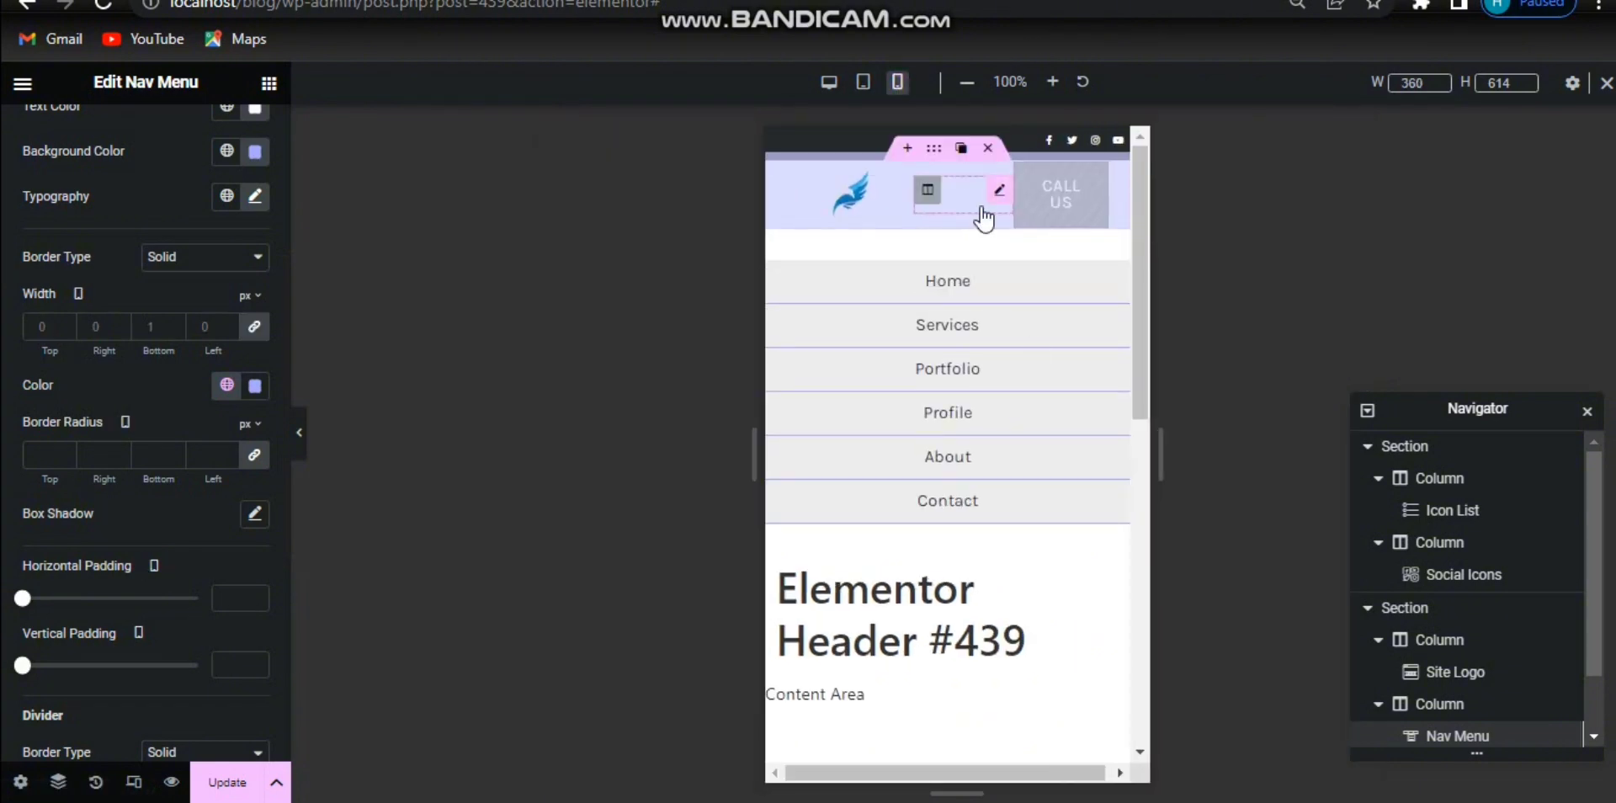
{"action": "left_click", "coordinate": [997, 209]}
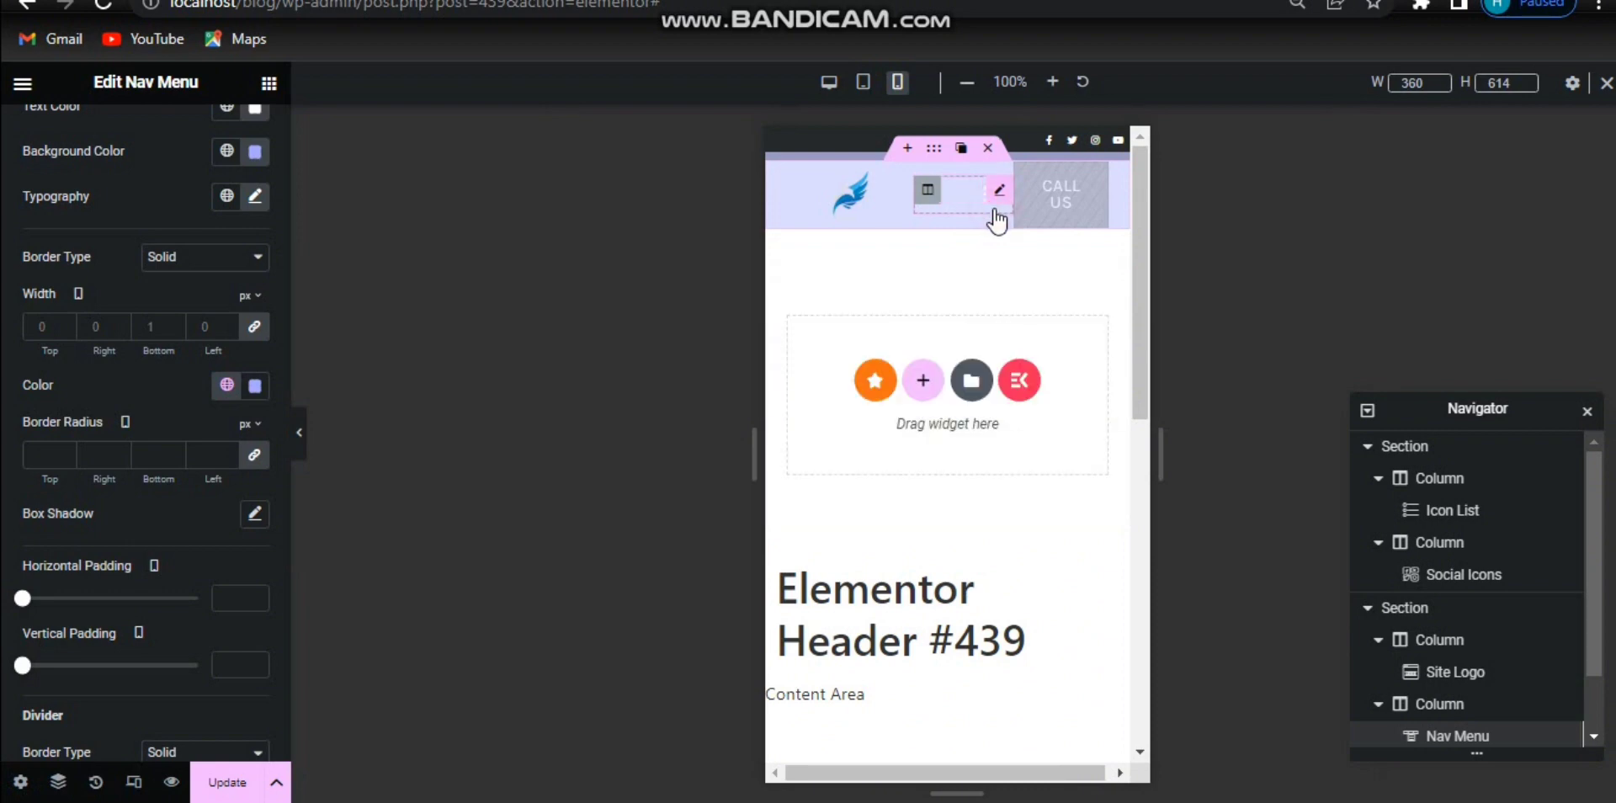
{"action": "left_click", "coordinate": [997, 209]}
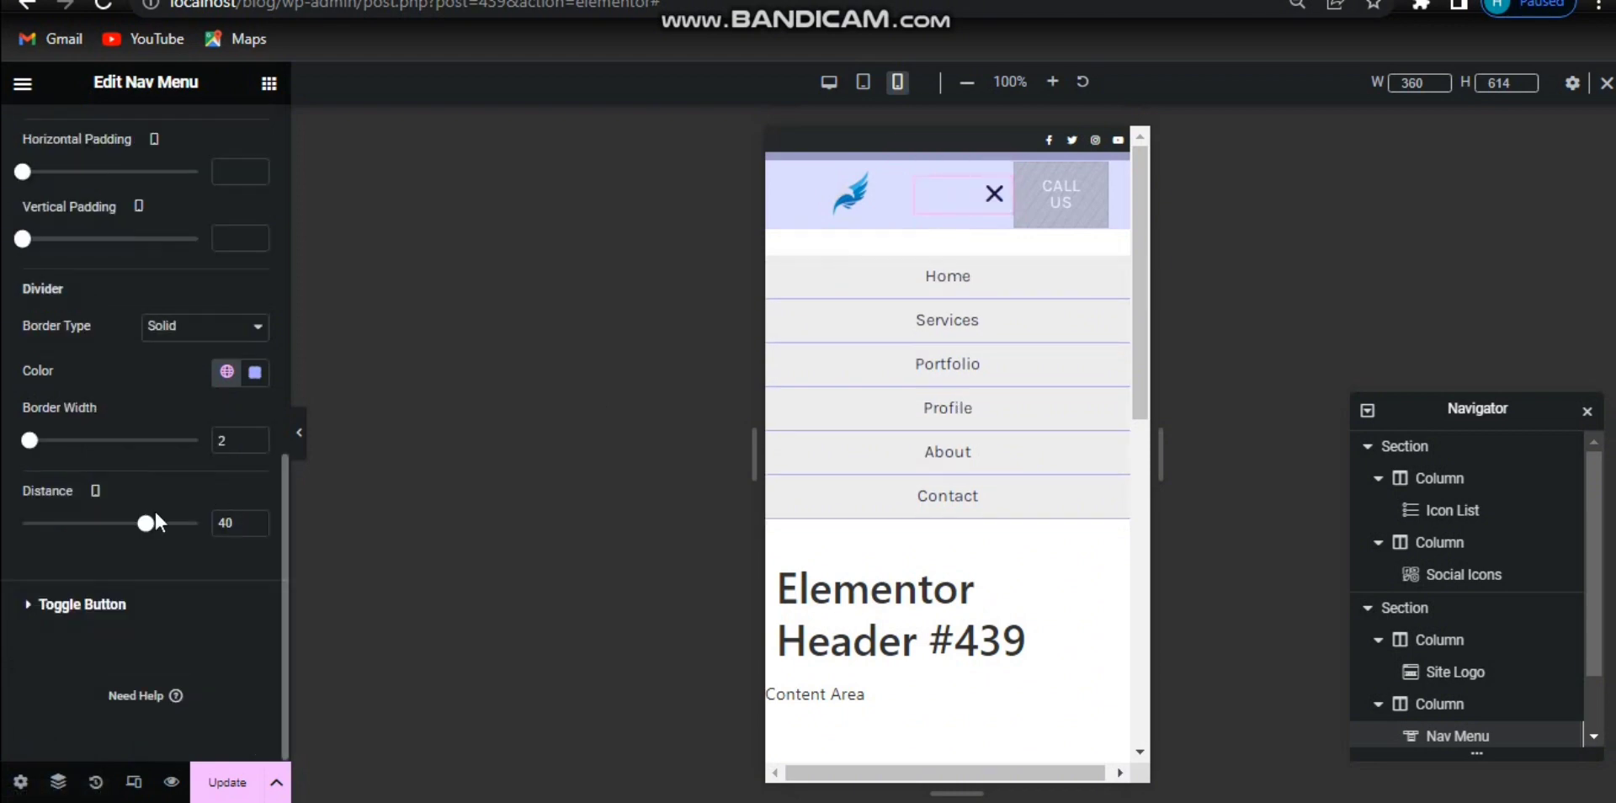
{"action": "left_click_drag", "start_coordinate": [148, 526], "coordinate": [129, 529]}
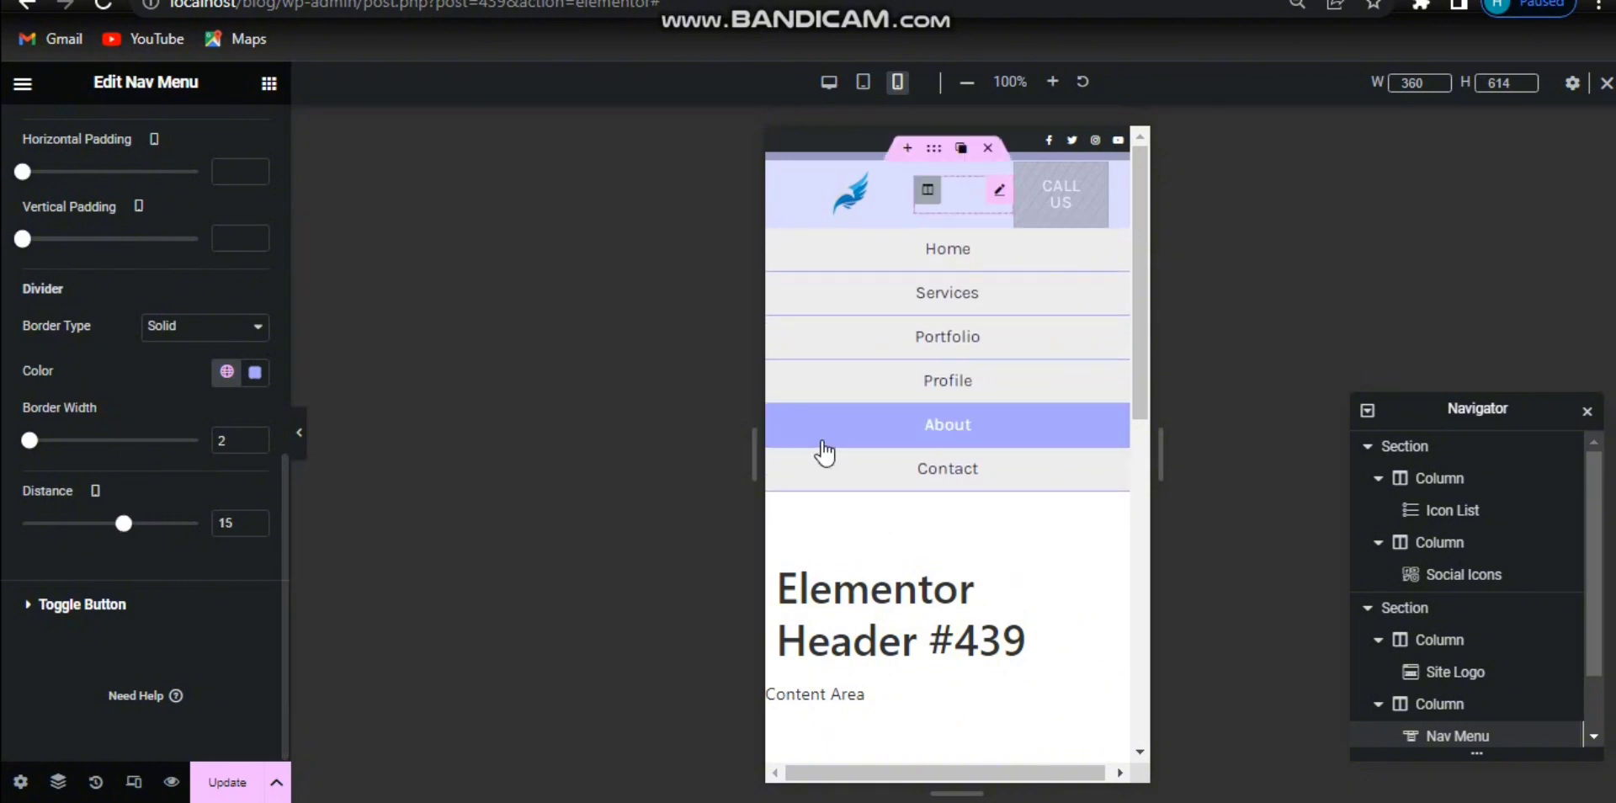
{"action": "left_click", "coordinate": [990, 213]}
{"action": "left_click", "coordinate": [989, 215]}
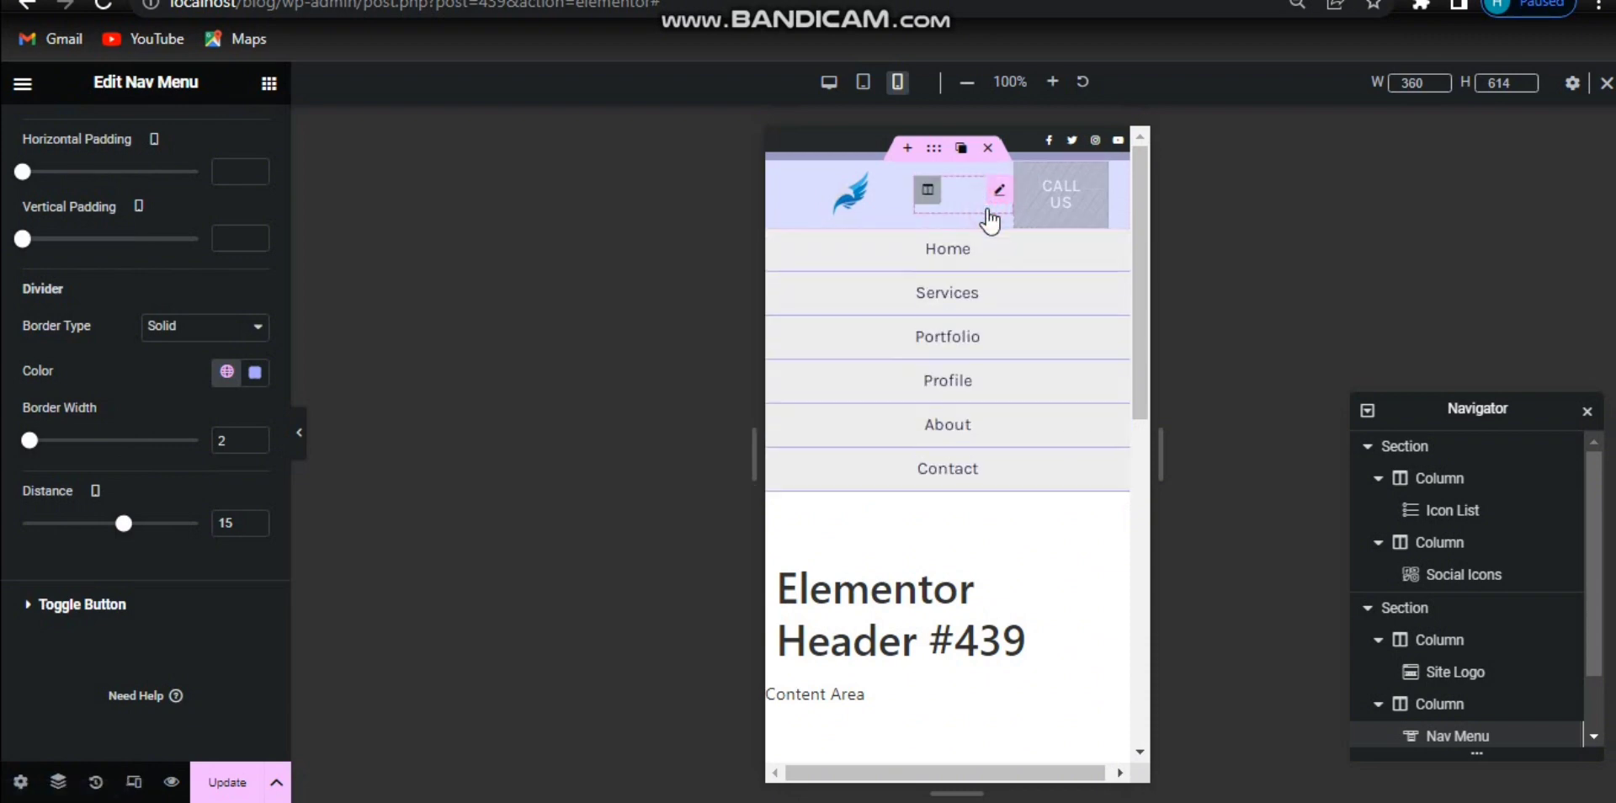
Review the tablet layout, return to the desktop view and update the header template.
{"action": "left_click", "coordinate": [866, 88]}
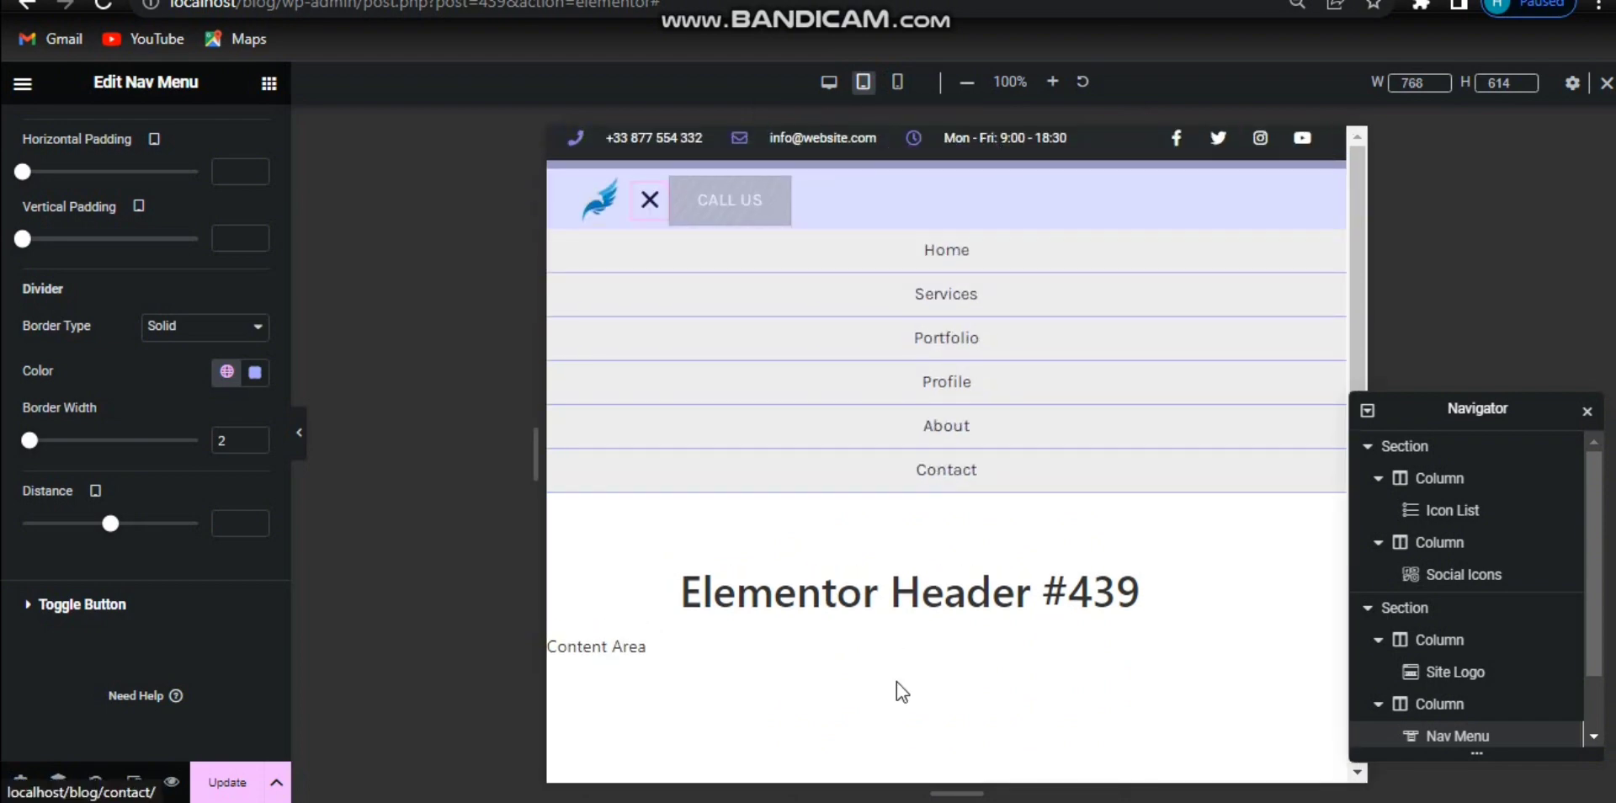
{"action": "left_click", "coordinate": [829, 84]}
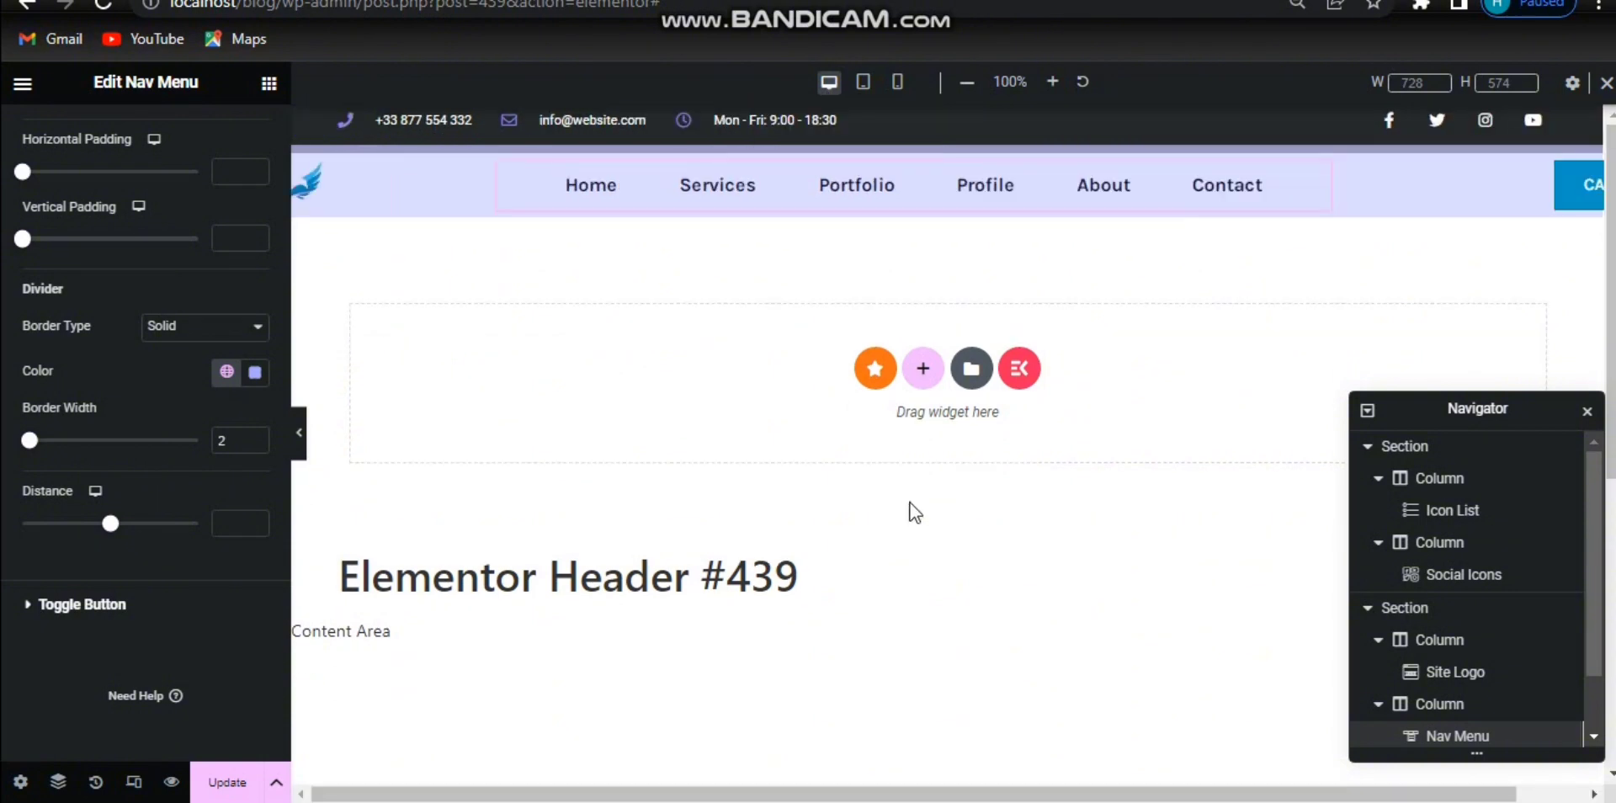
{"action": "left_click", "coordinate": [225, 785]}
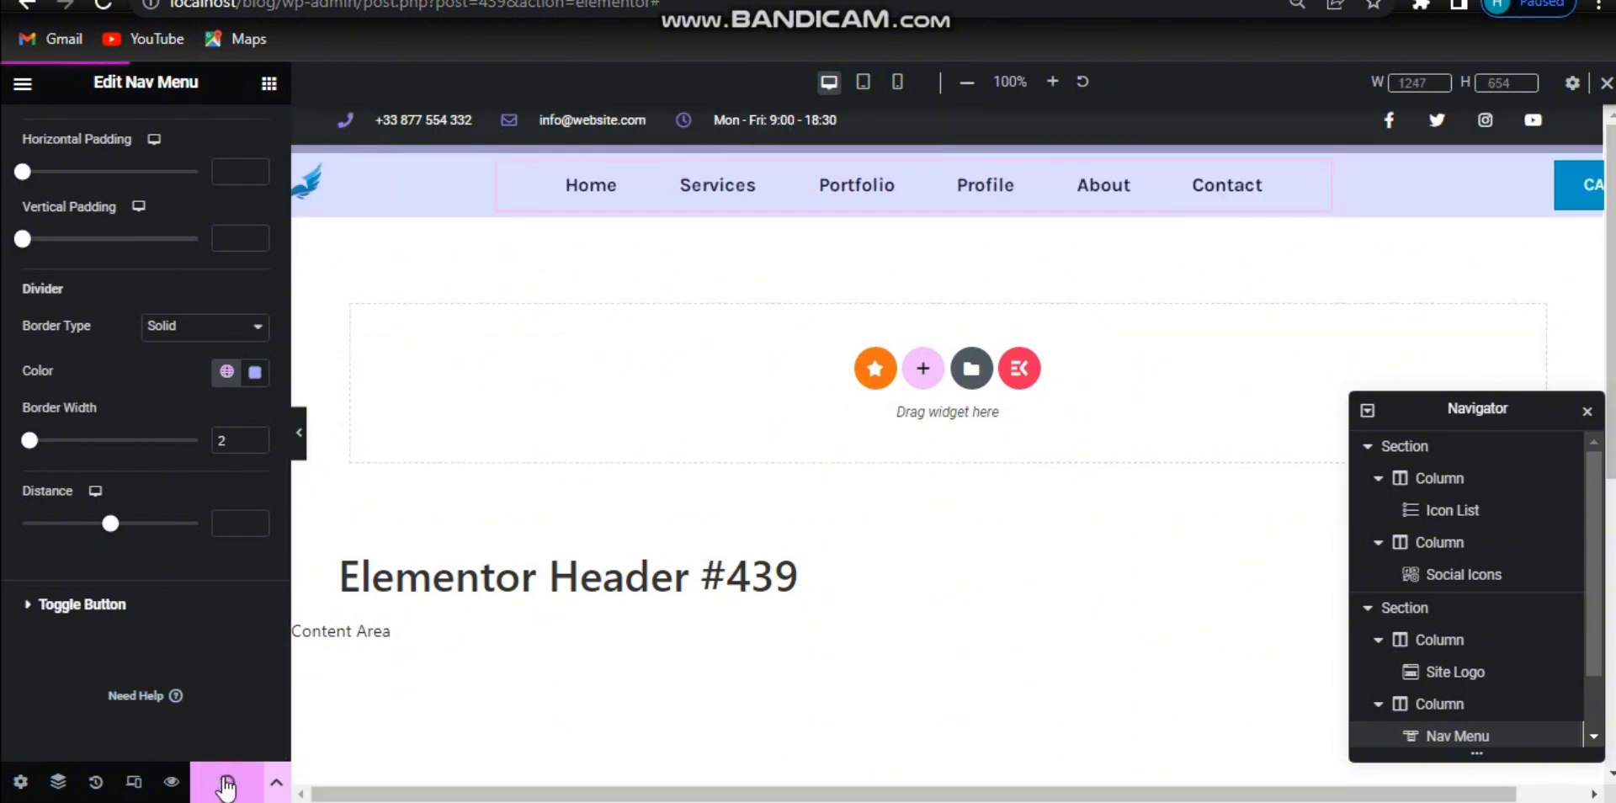
Switch to the header preview page and inspect it in responsive device mode at 2560 px and 1440 px widths.
{"action": "left_click", "coordinate": [934, 1]}
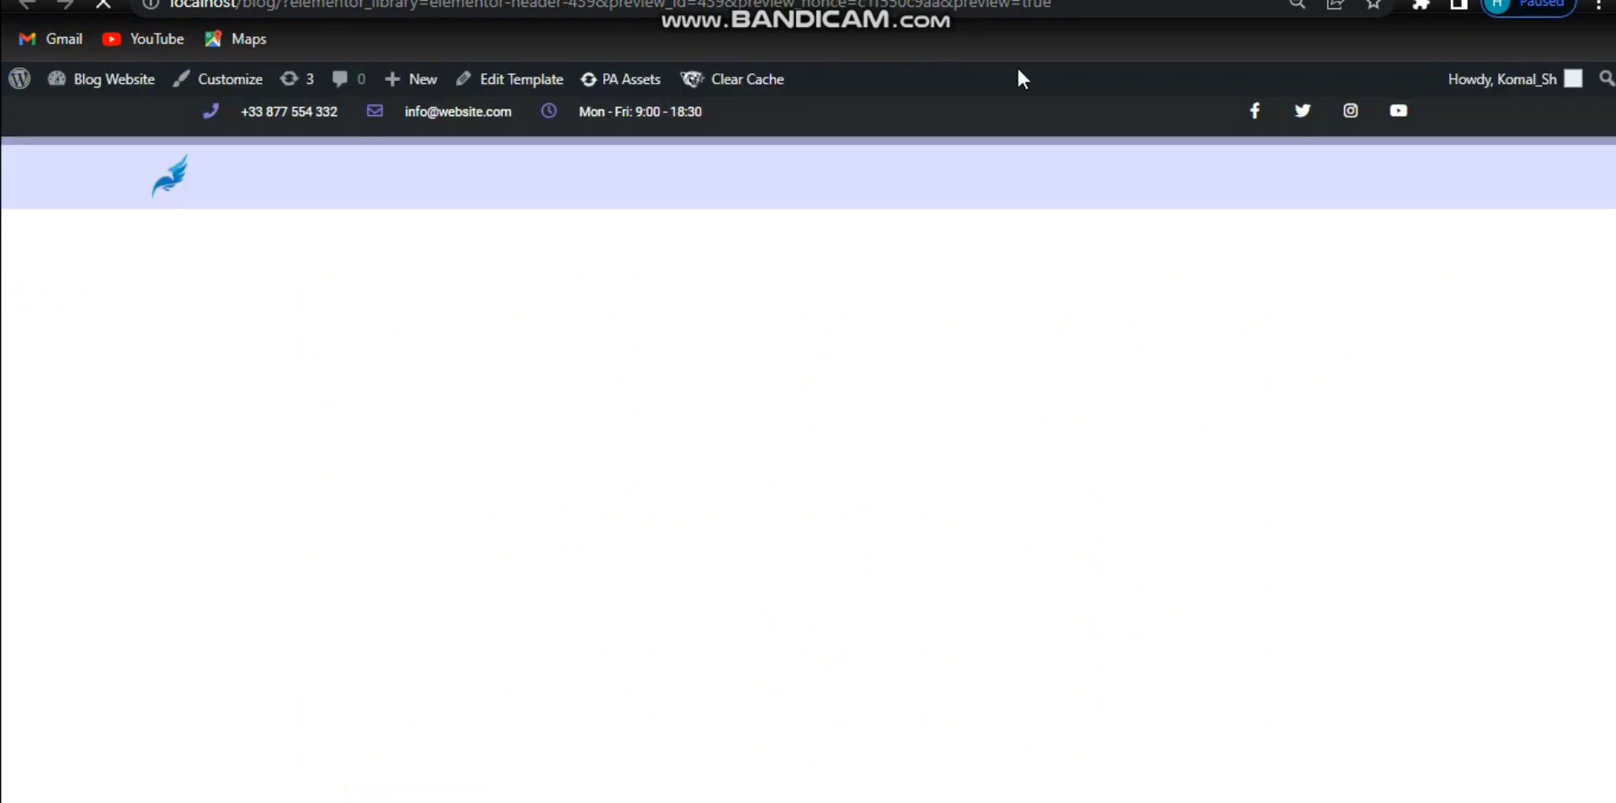
{"action": "right_click", "coordinate": [1506, 407]}
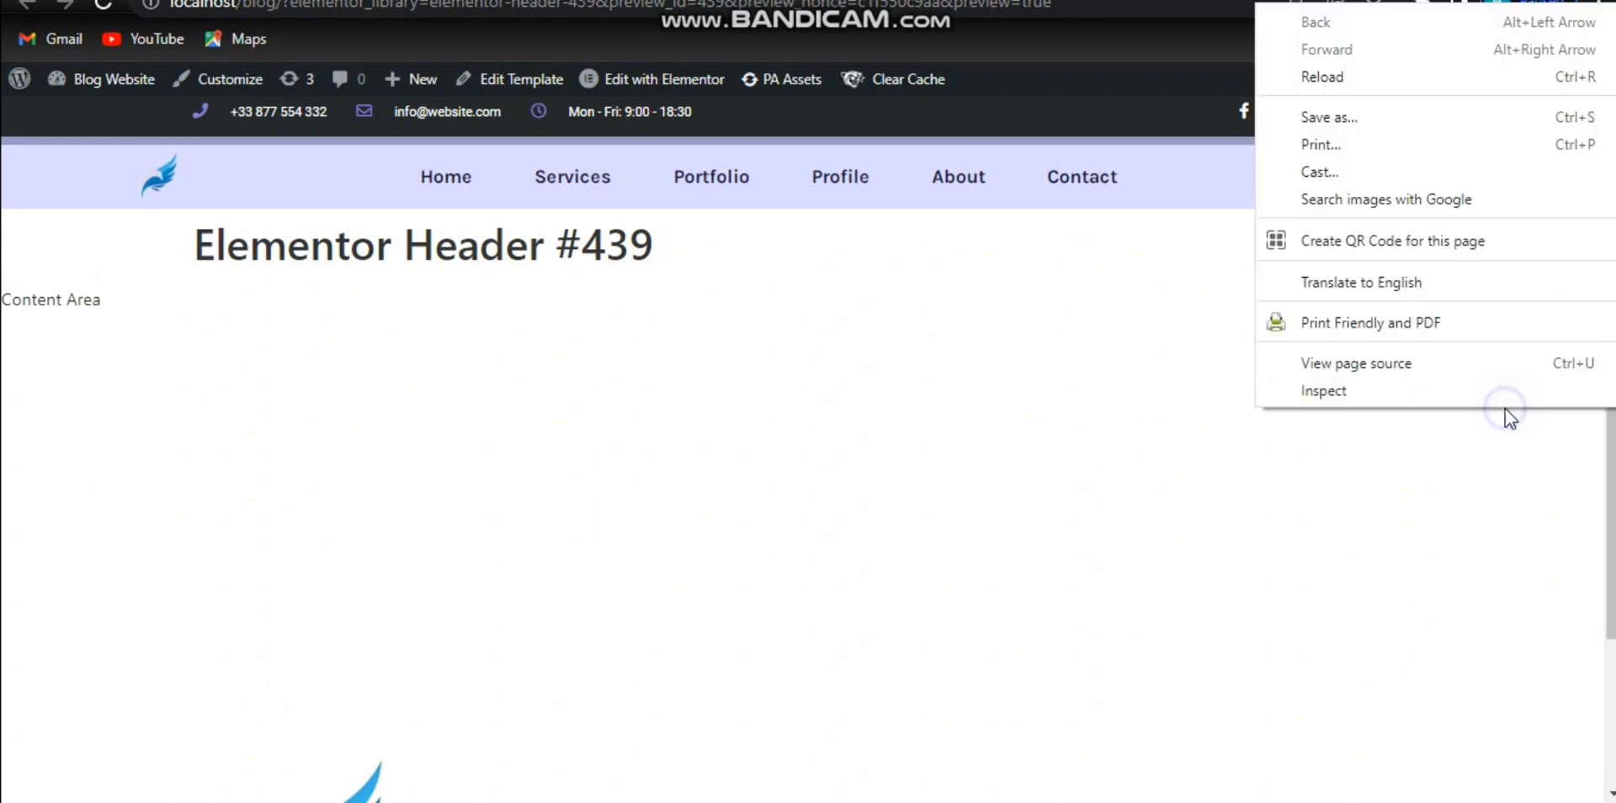
{"action": "left_click", "coordinate": [1441, 396]}
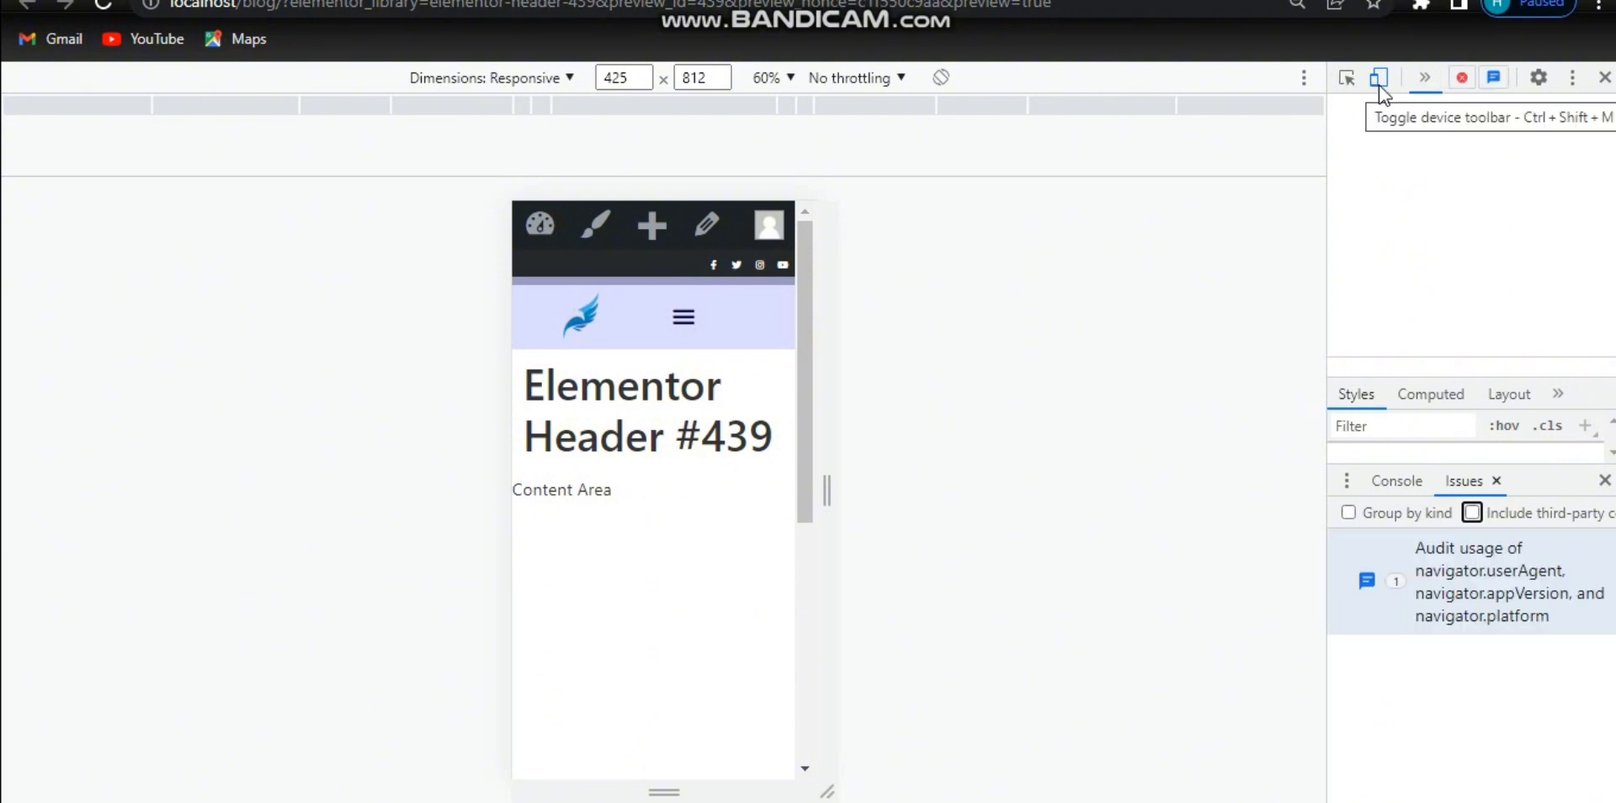
{"action": "left_click", "coordinate": [128, 105]}
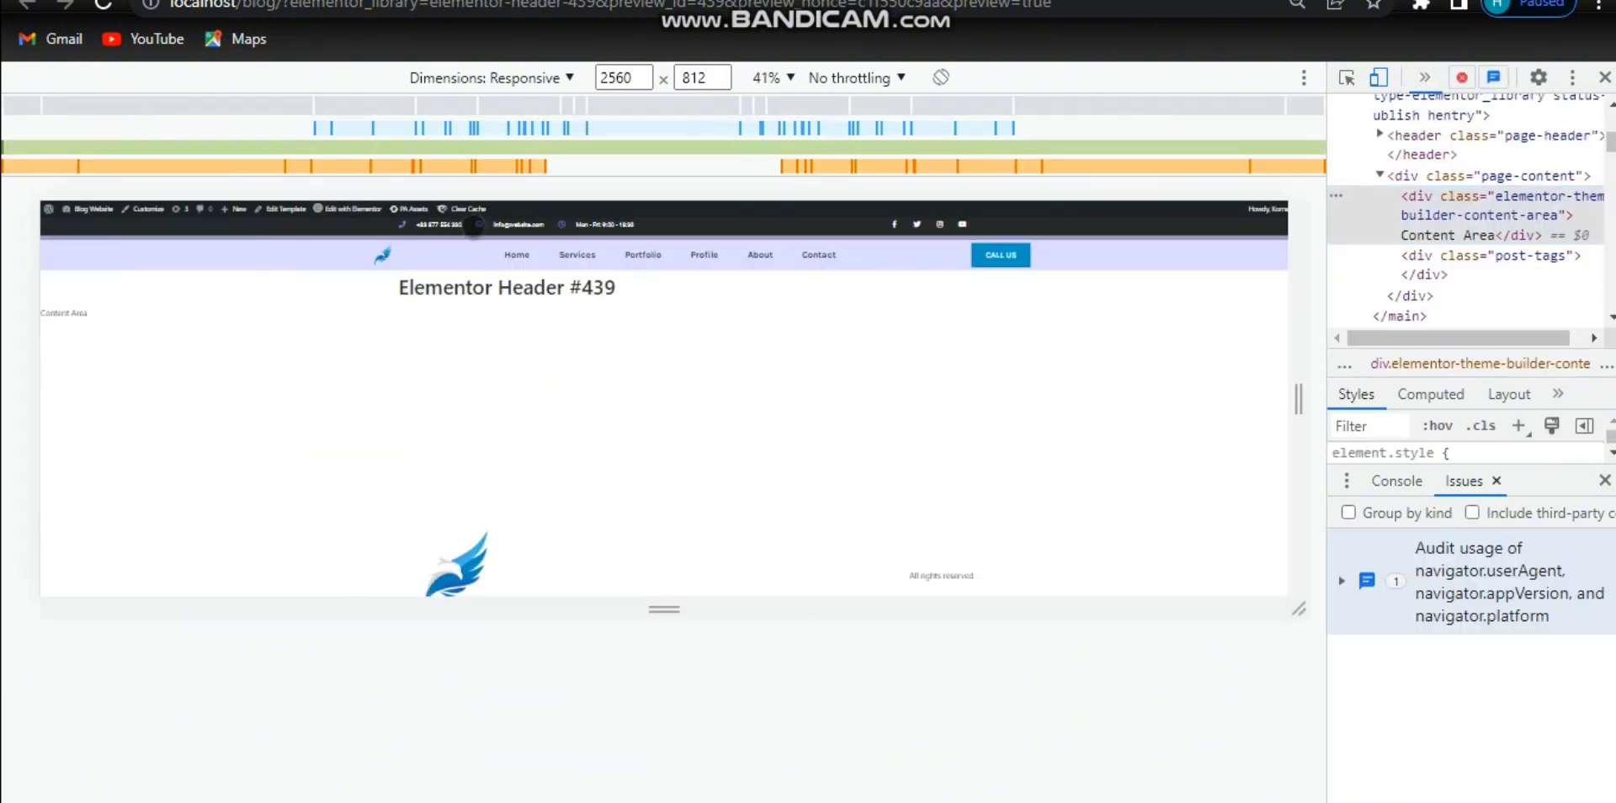
{"action": "left_click", "coordinate": [347, 112]}
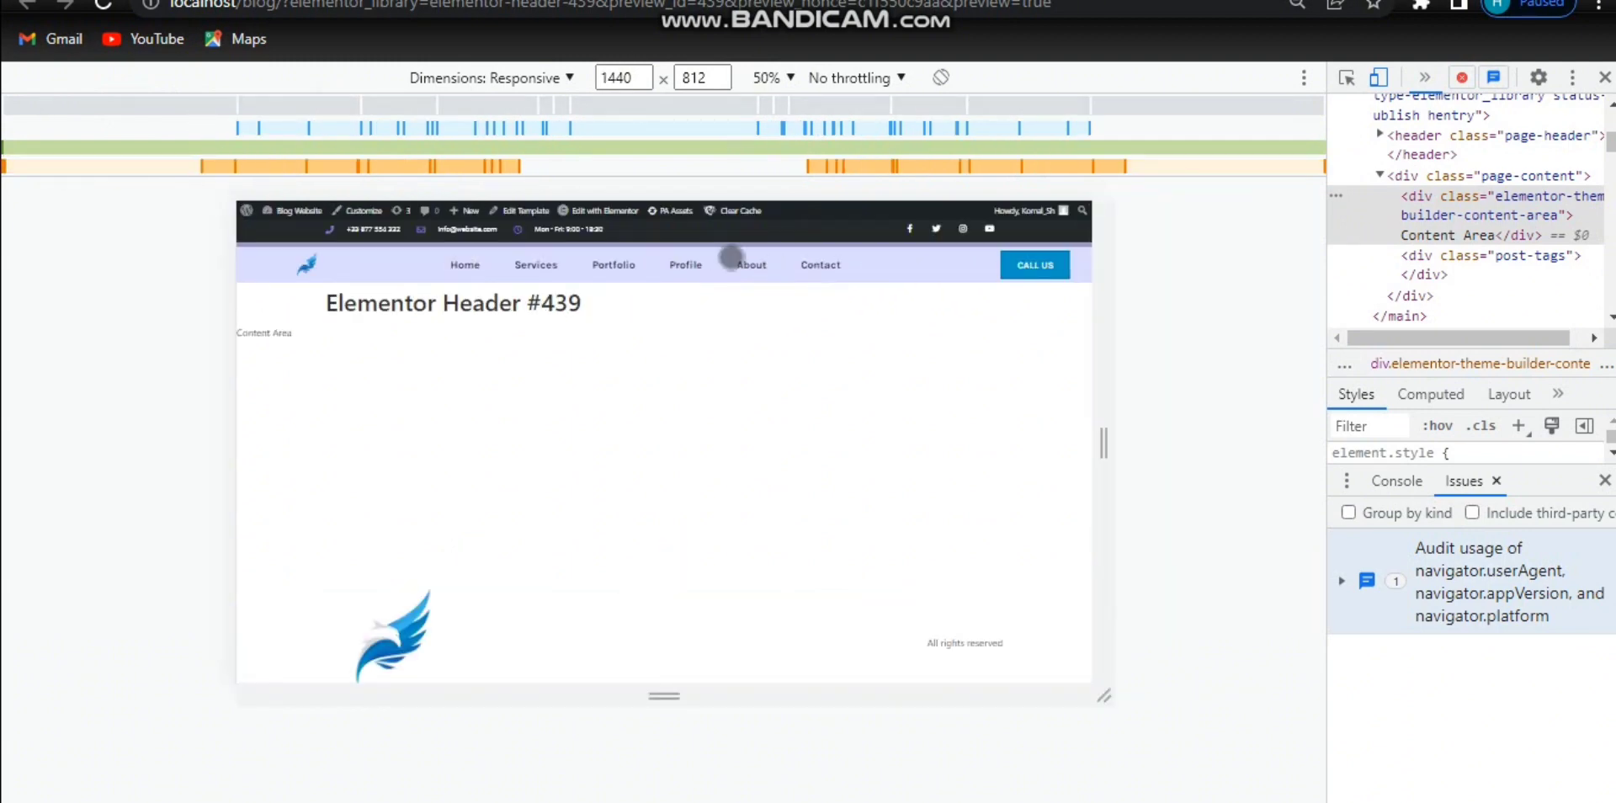
Preview the header at 1024 px and 768 px widths, expanding and collapsing the toggle menu at each.
{"action": "left_click", "coordinate": [409, 102]}
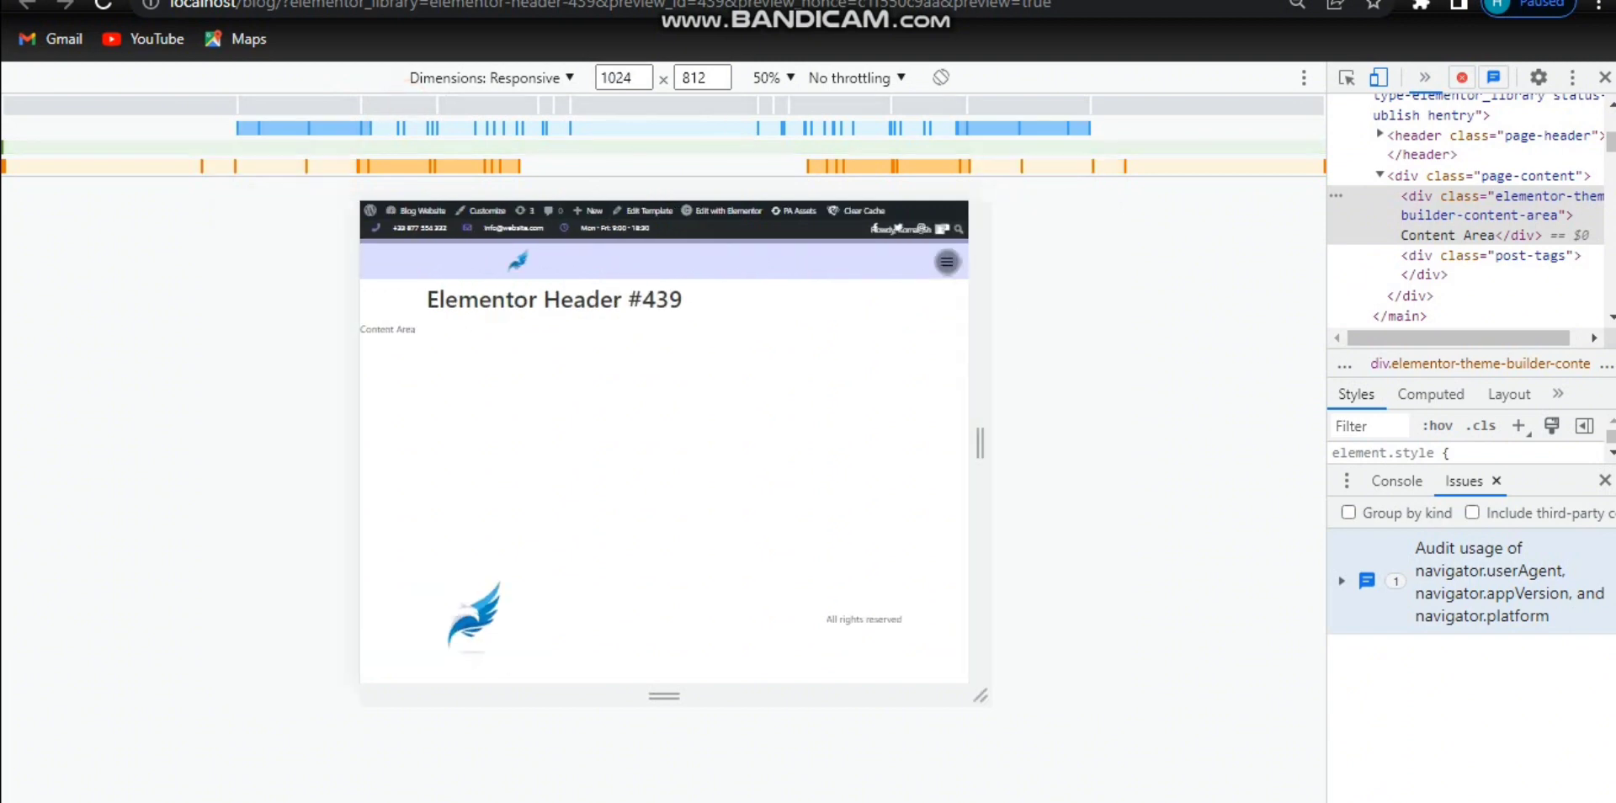
{"action": "left_click", "coordinate": [947, 262]}
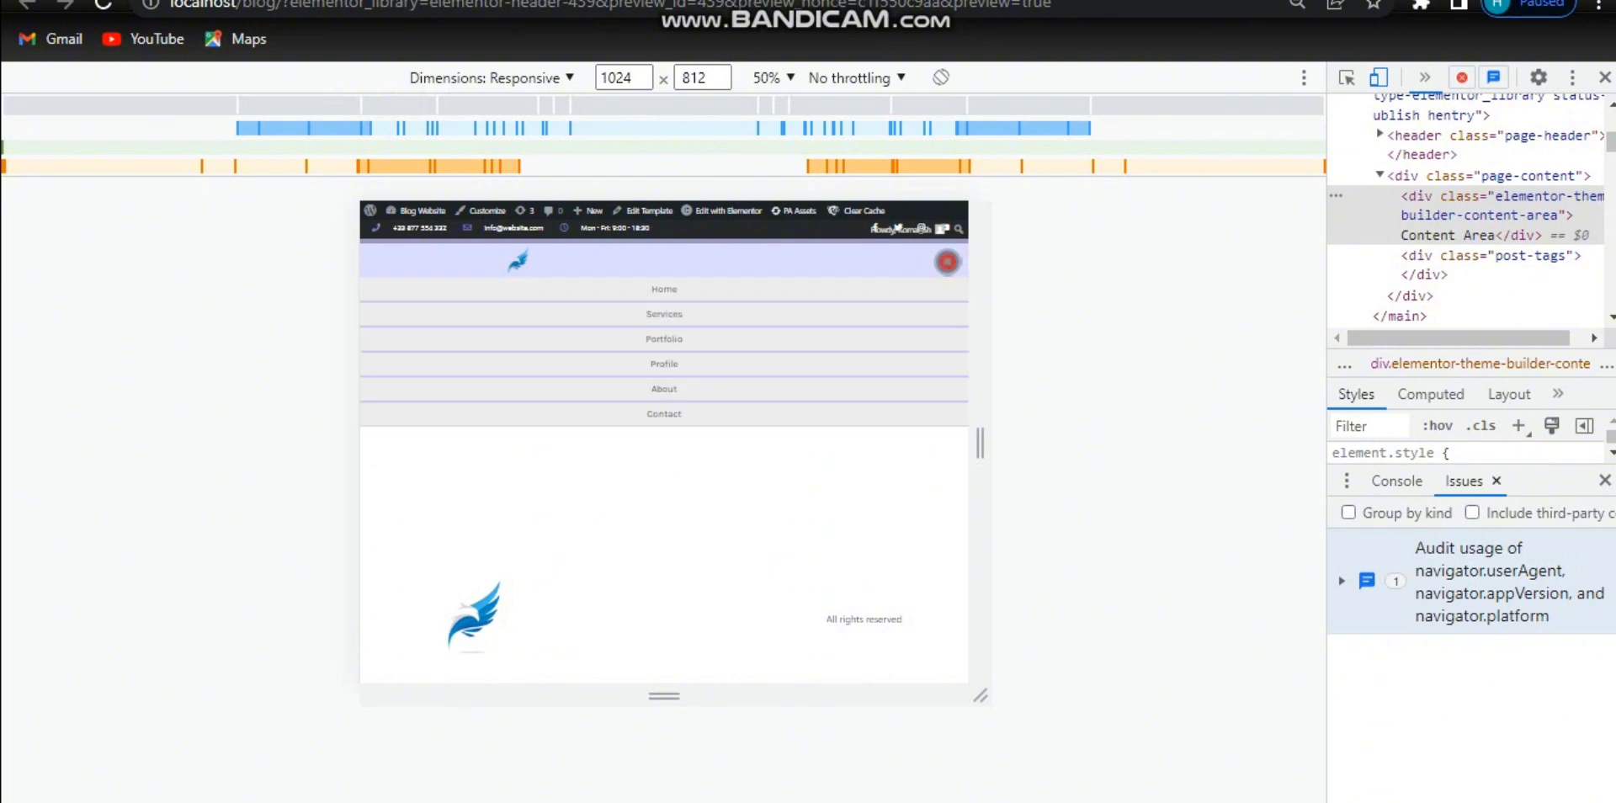
{"action": "left_click", "coordinate": [947, 261]}
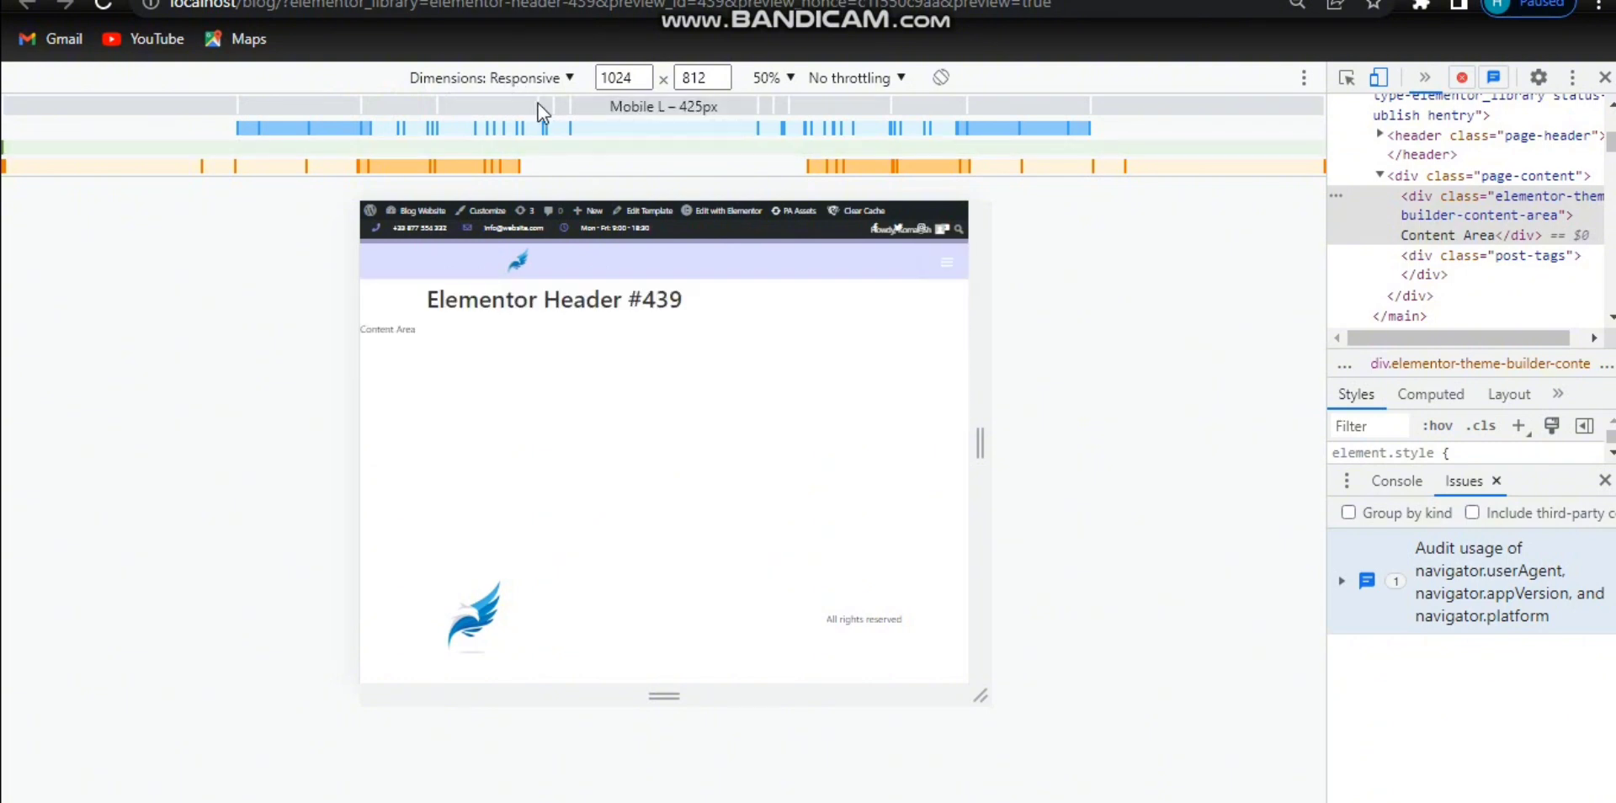
{"action": "left_click", "coordinate": [509, 106]}
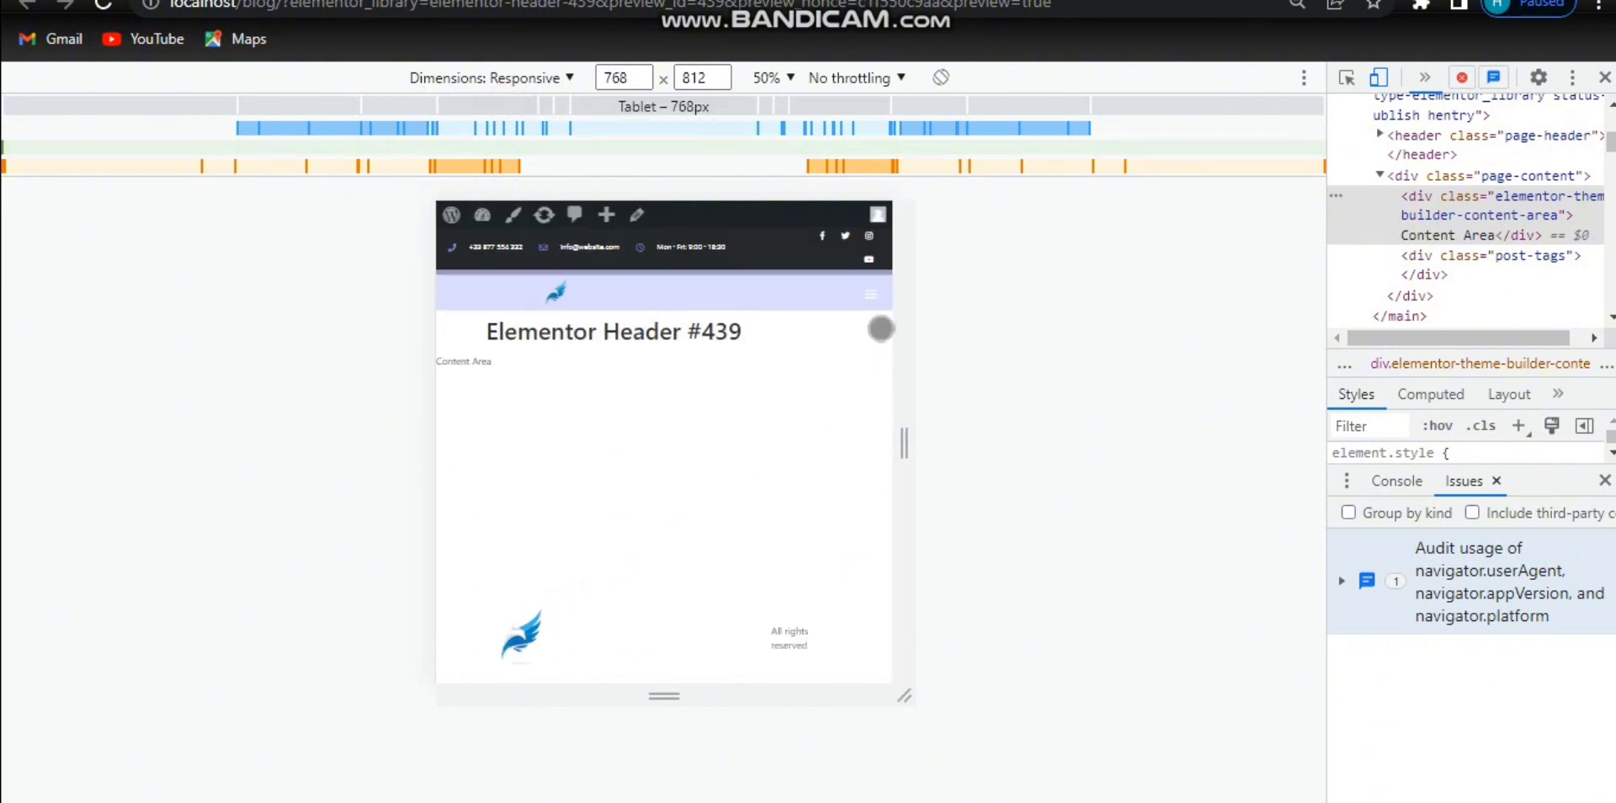
{"action": "left_click", "coordinate": [871, 295]}
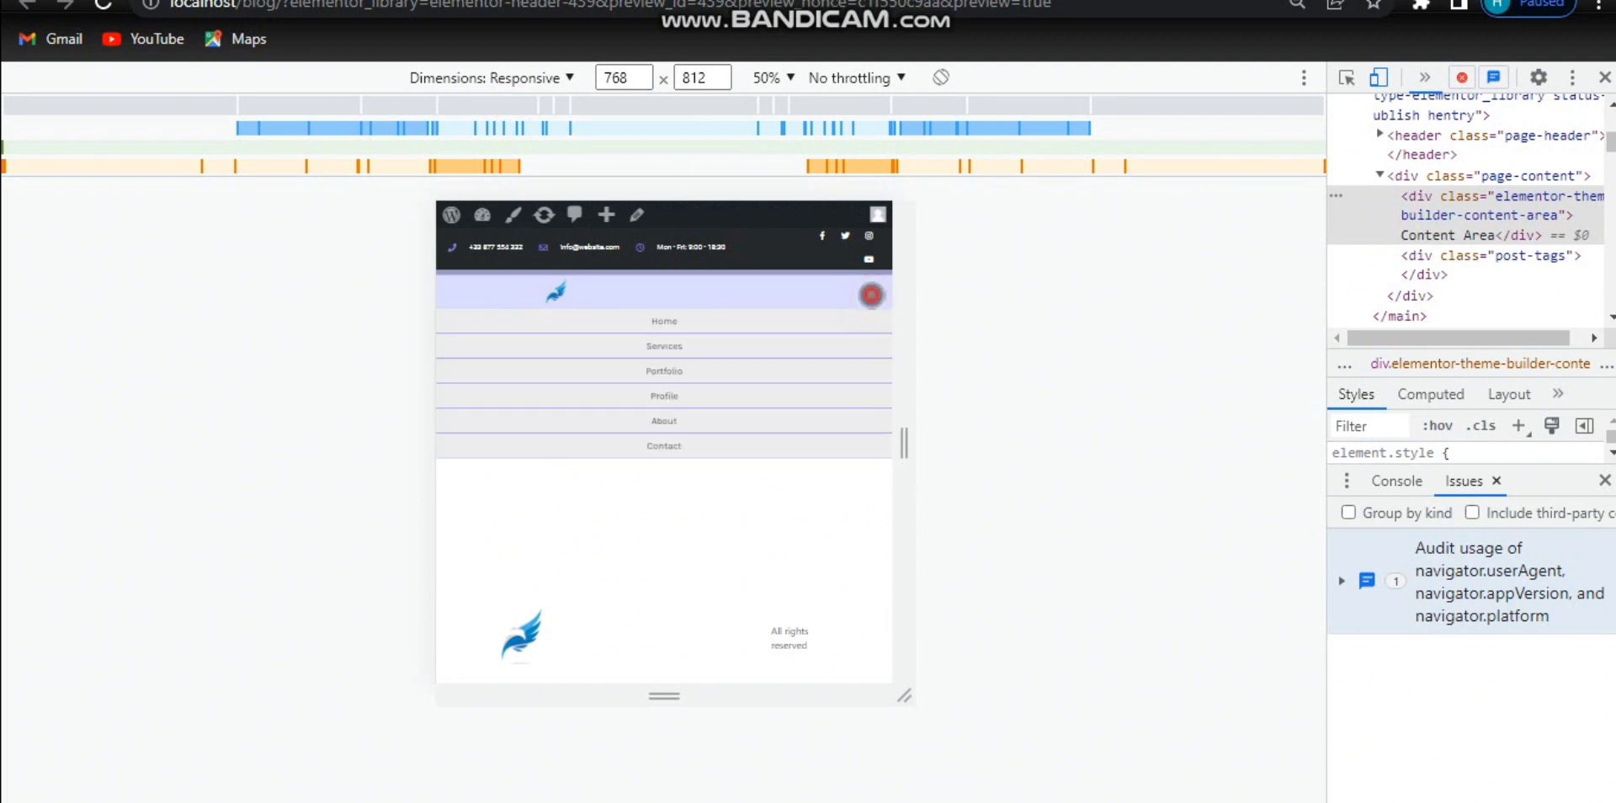
{"action": "left_click", "coordinate": [871, 295]}
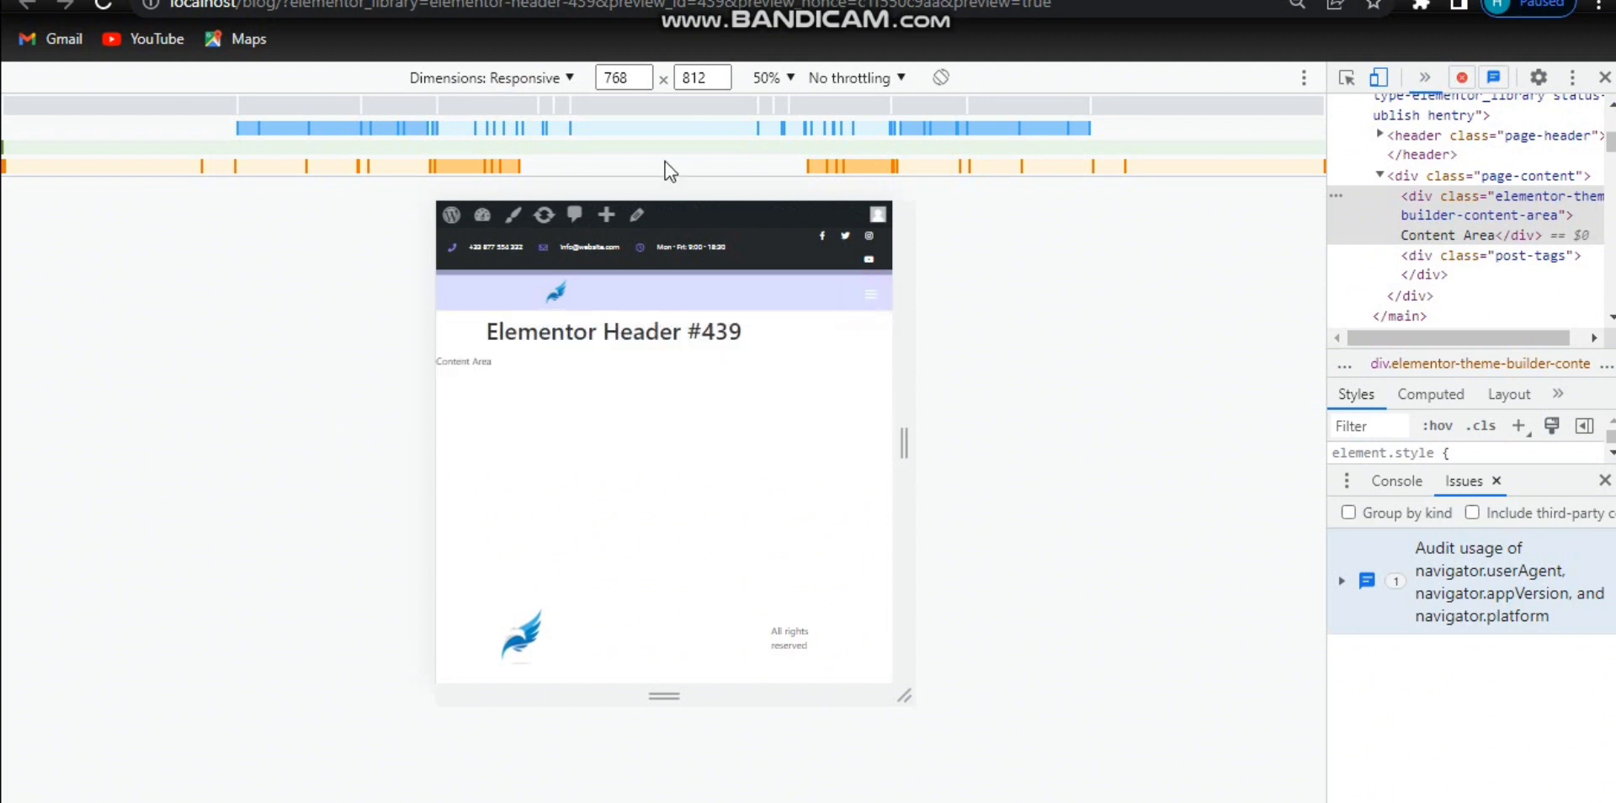
Preview the header at the 425 px mobile width, expanding and collapsing its toggle menu.
{"action": "left_click", "coordinate": [547, 108]}
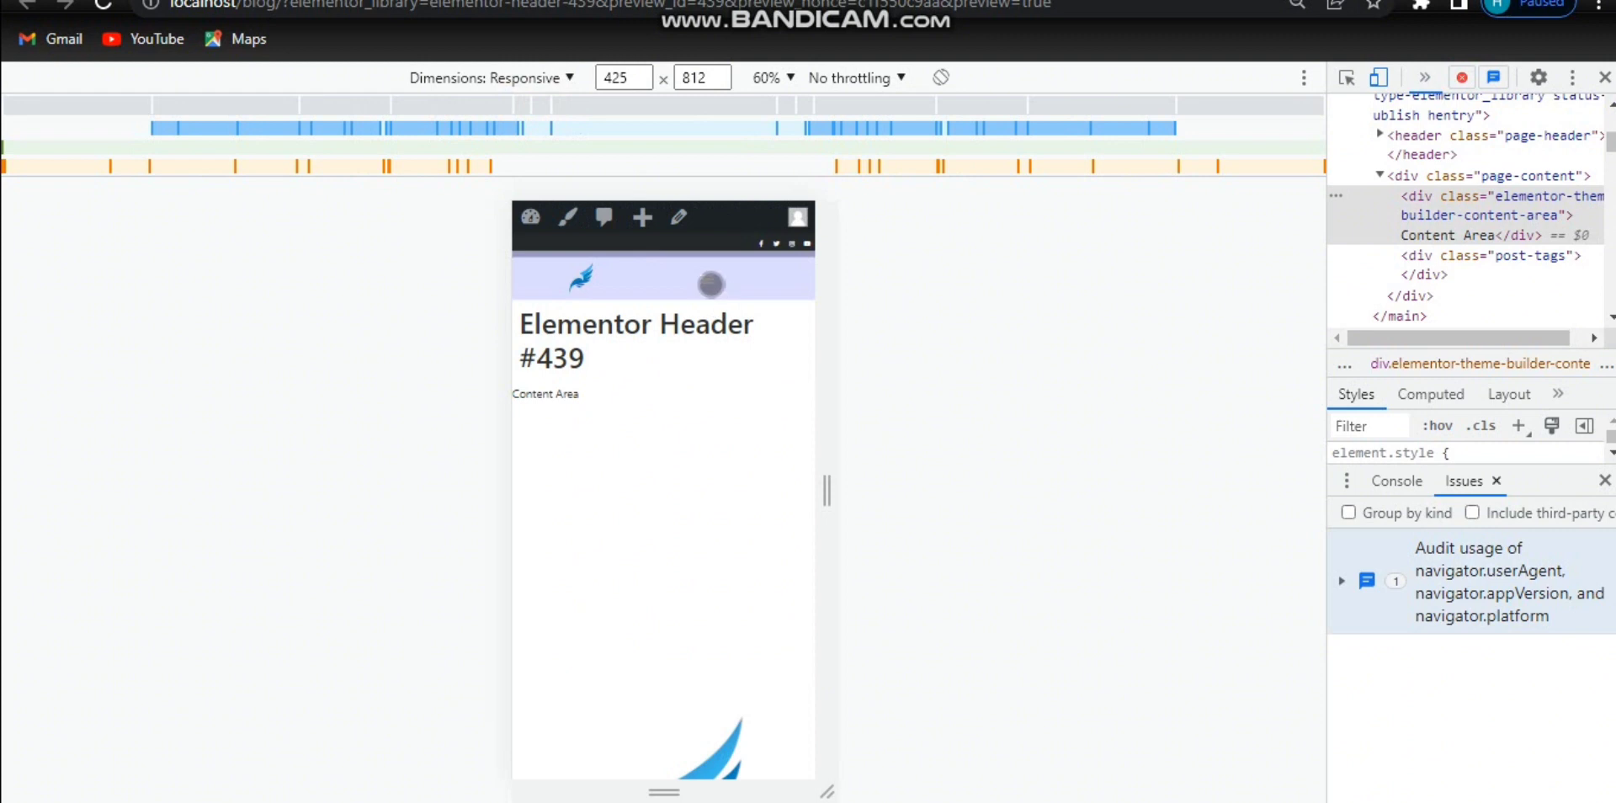
{"action": "left_click", "coordinate": [711, 284]}
{"action": "left_click", "coordinate": [712, 285]}
Back in the Elementor editor's tablet view, set the menu toggle button's normal colour to the global Text colour, keeping its background transparent.
{"action": "key", "text": "ctrl+shift+Tab"}
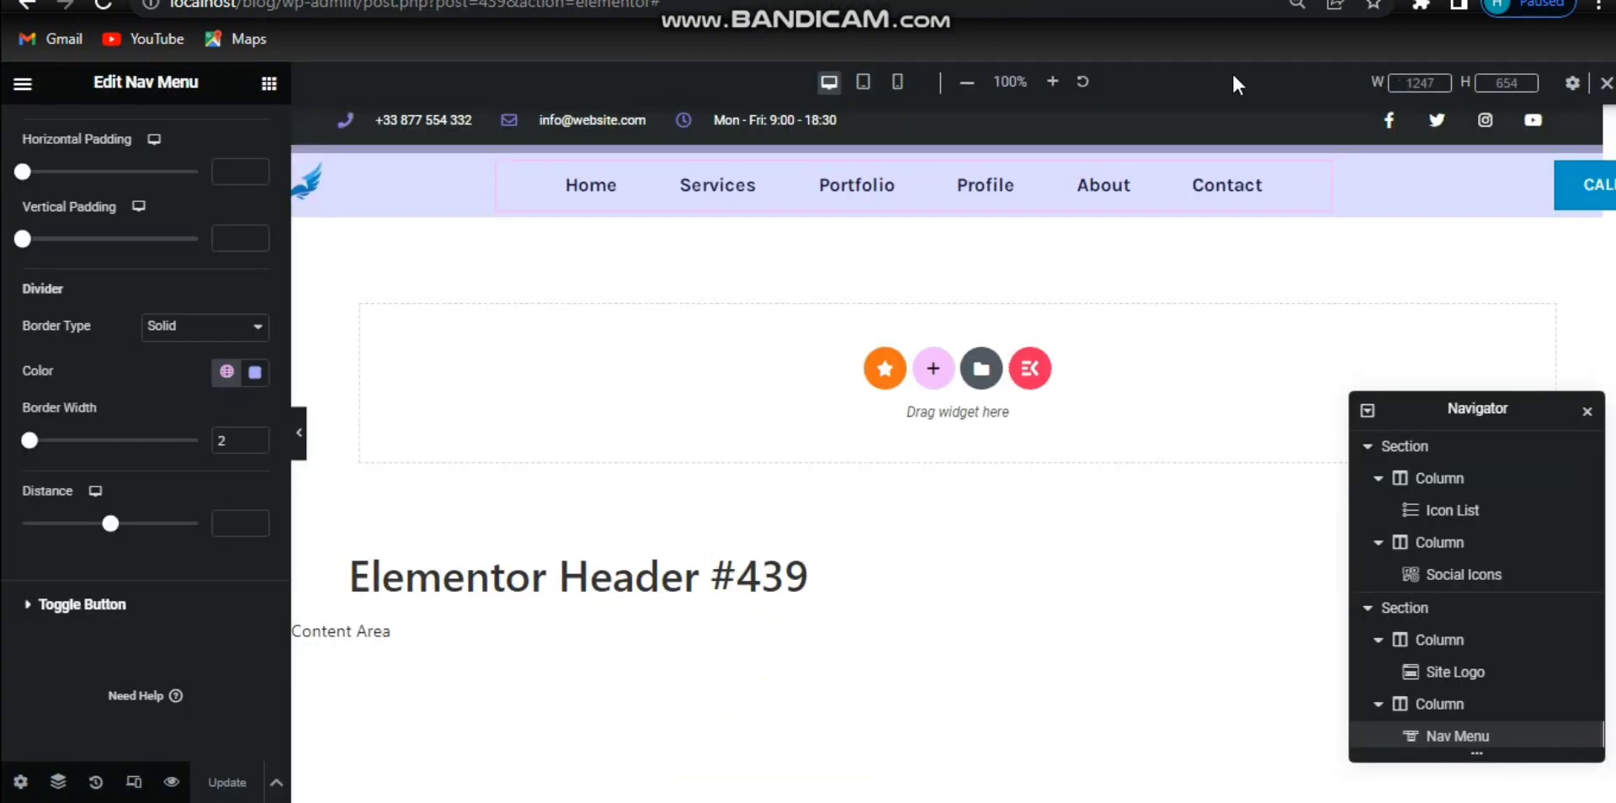
{"action": "left_click", "coordinate": [867, 87]}
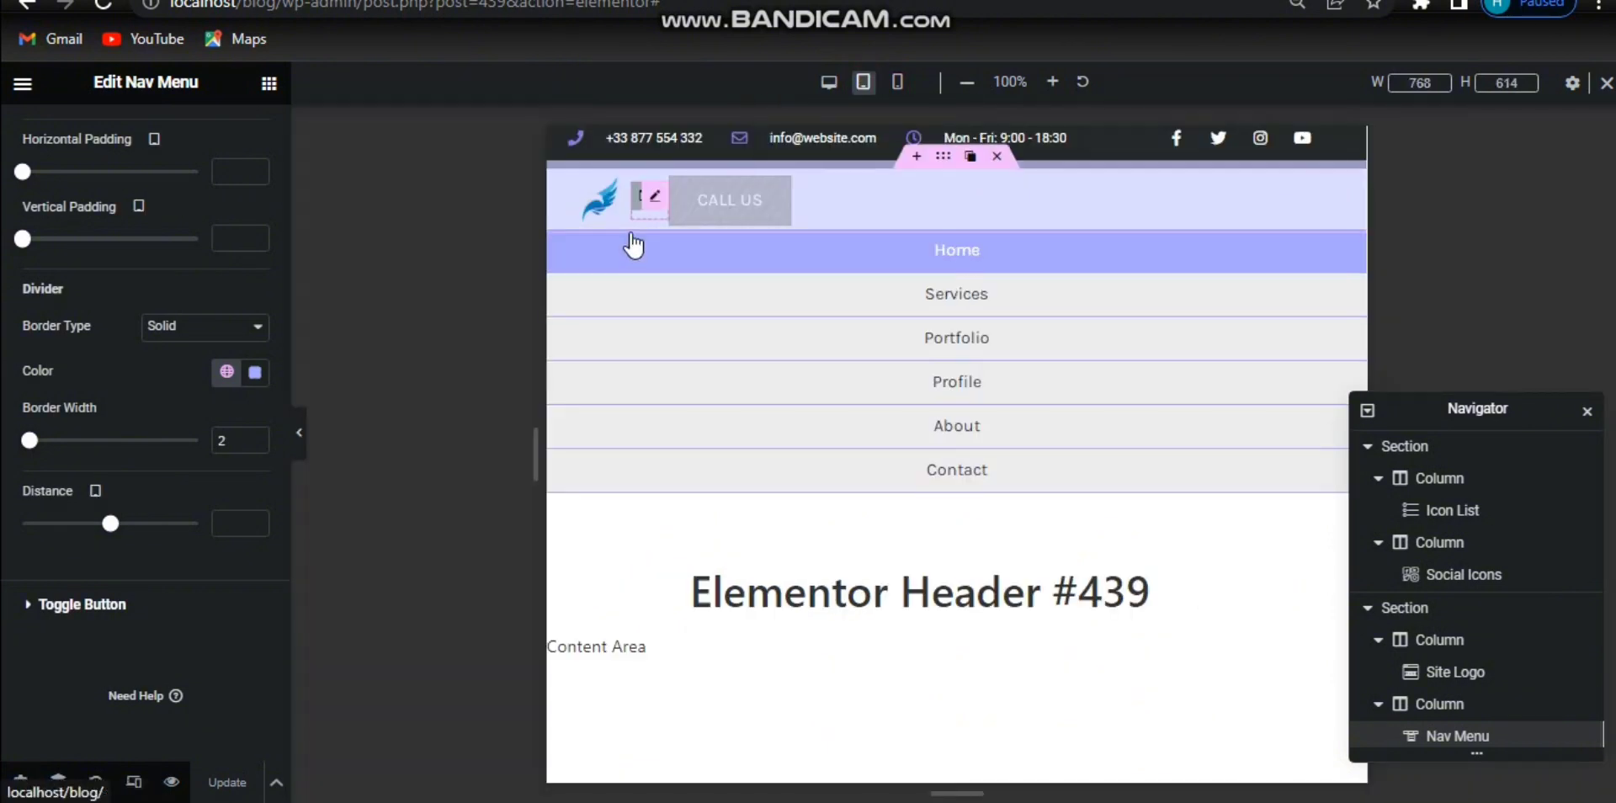
{"action": "left_click", "coordinate": [178, 605]}
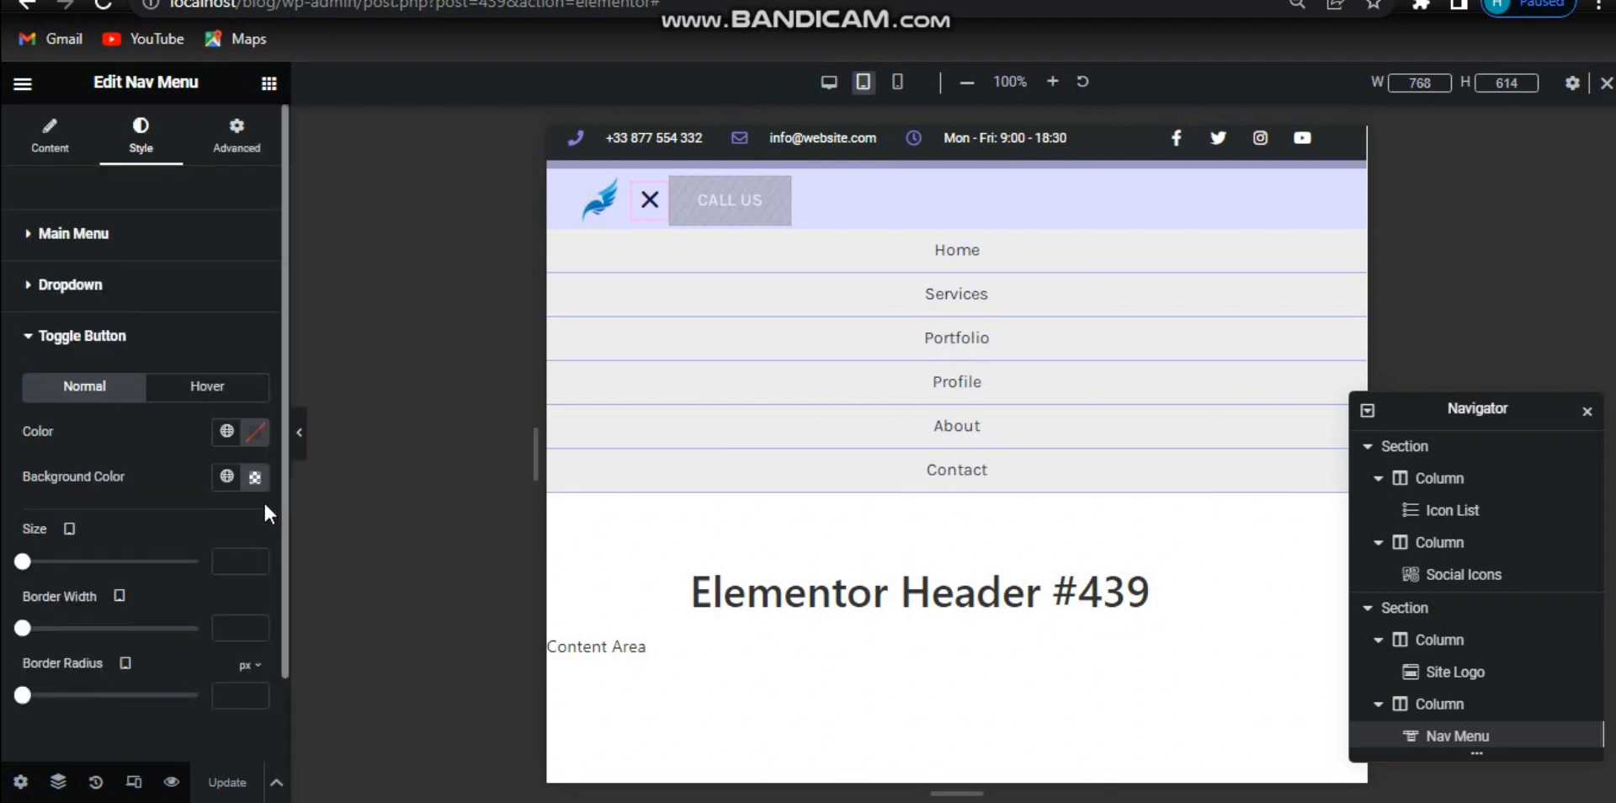
{"action": "left_click", "coordinate": [226, 433]}
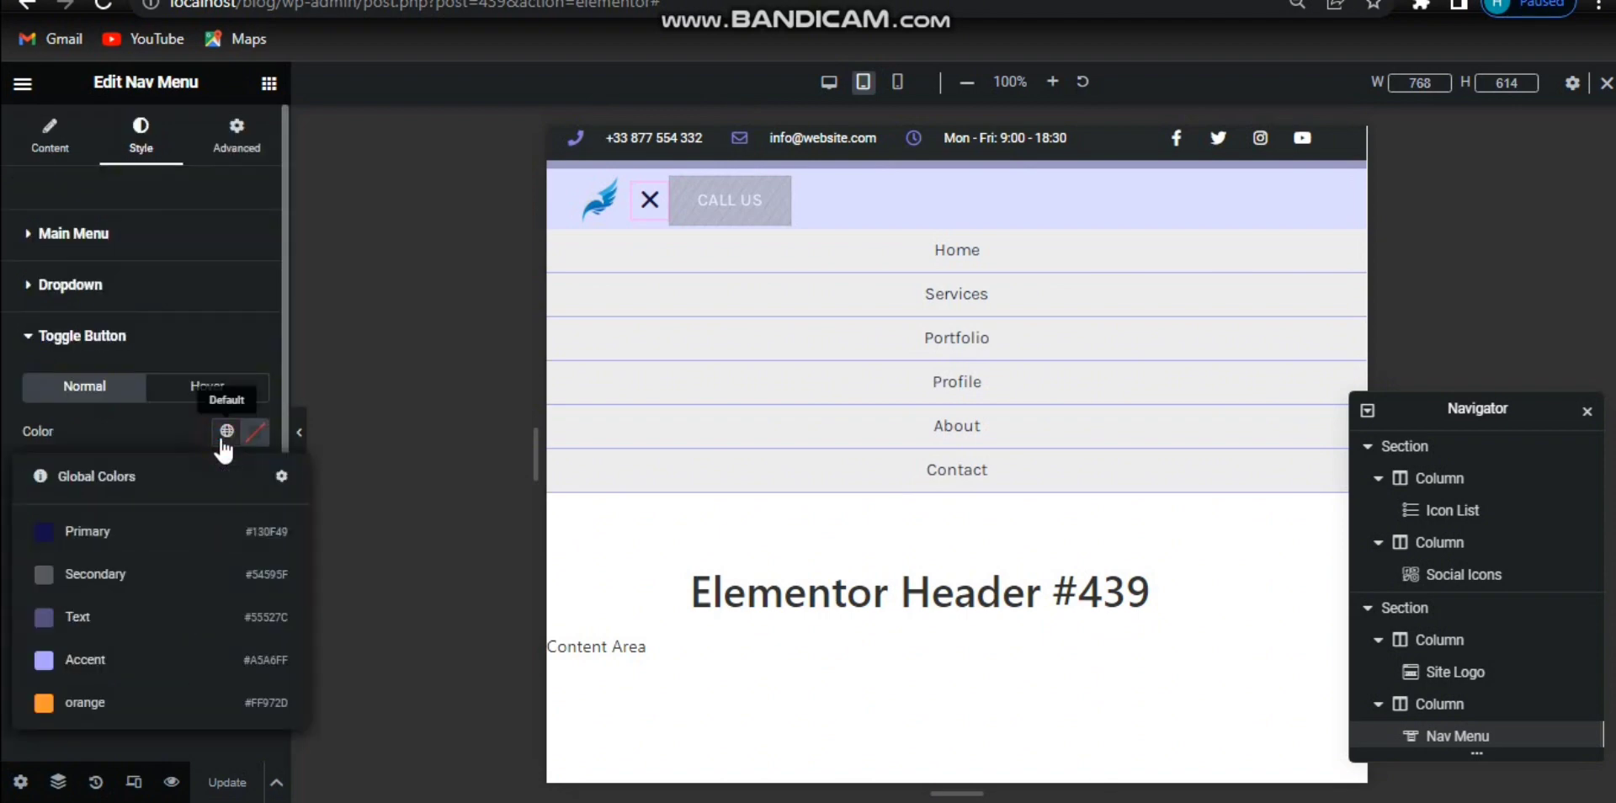
{"action": "left_click", "coordinate": [211, 615]}
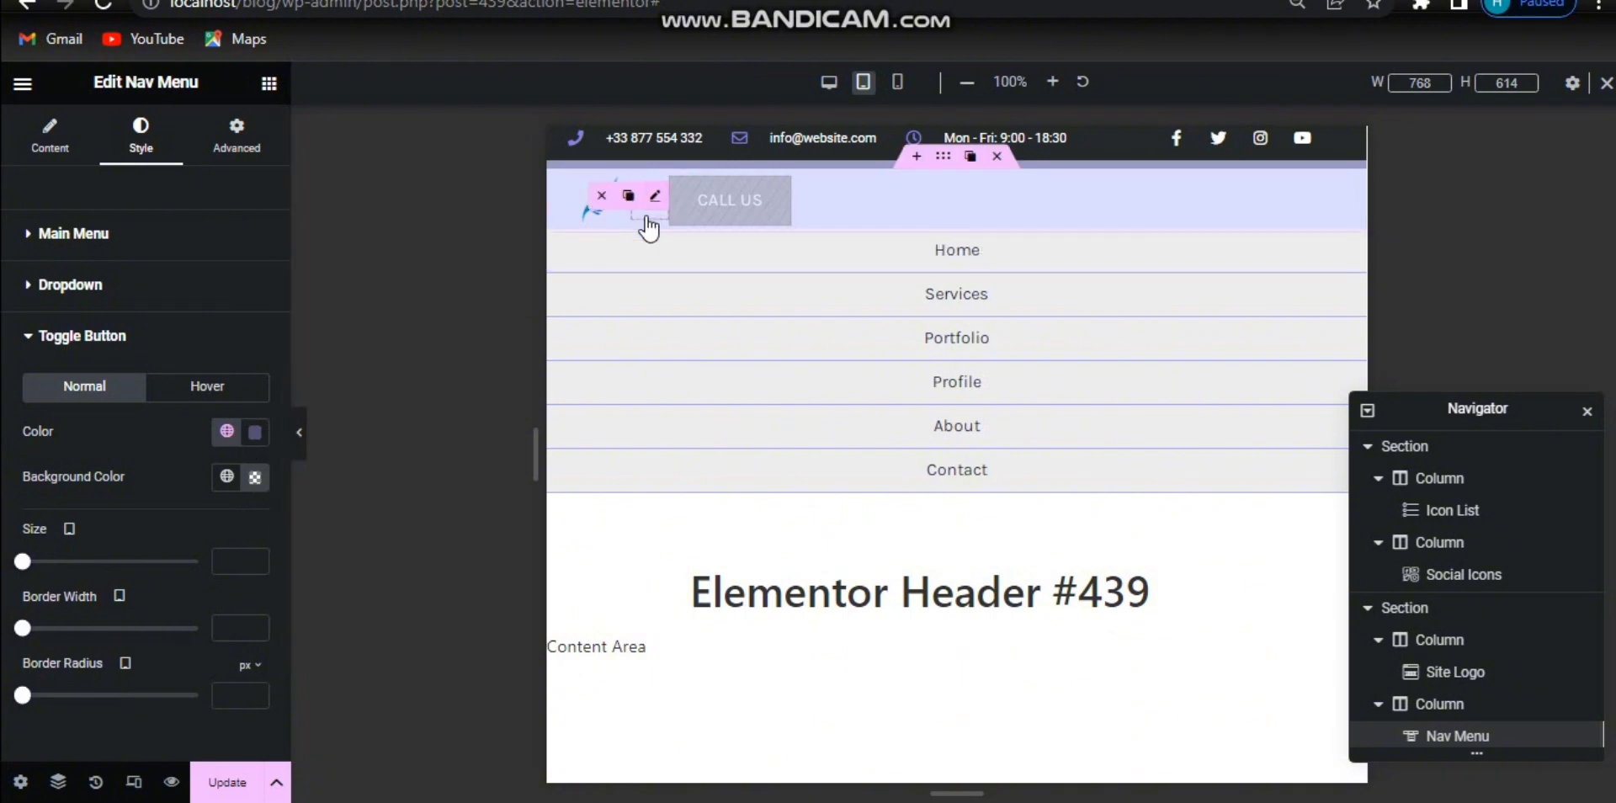
{"action": "left_click", "coordinate": [255, 478]}
{"action": "left_click", "coordinate": [261, 477]}
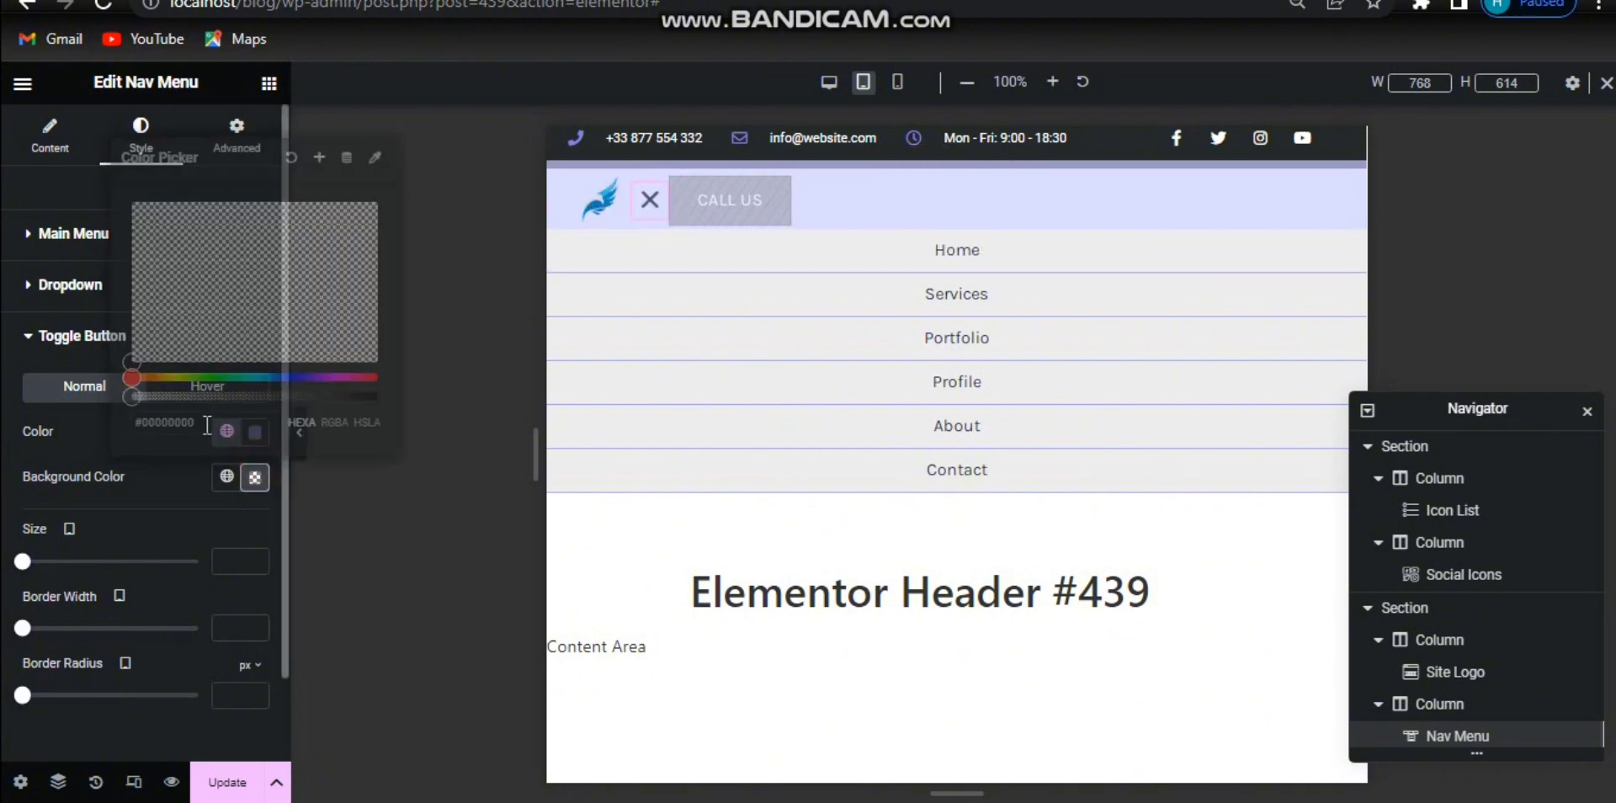
Set the menu toggle button's hover colour to #C3C3FE, a lighter shade of the global Accent colour, and test the toggle.
{"action": "left_click", "coordinate": [200, 389]}
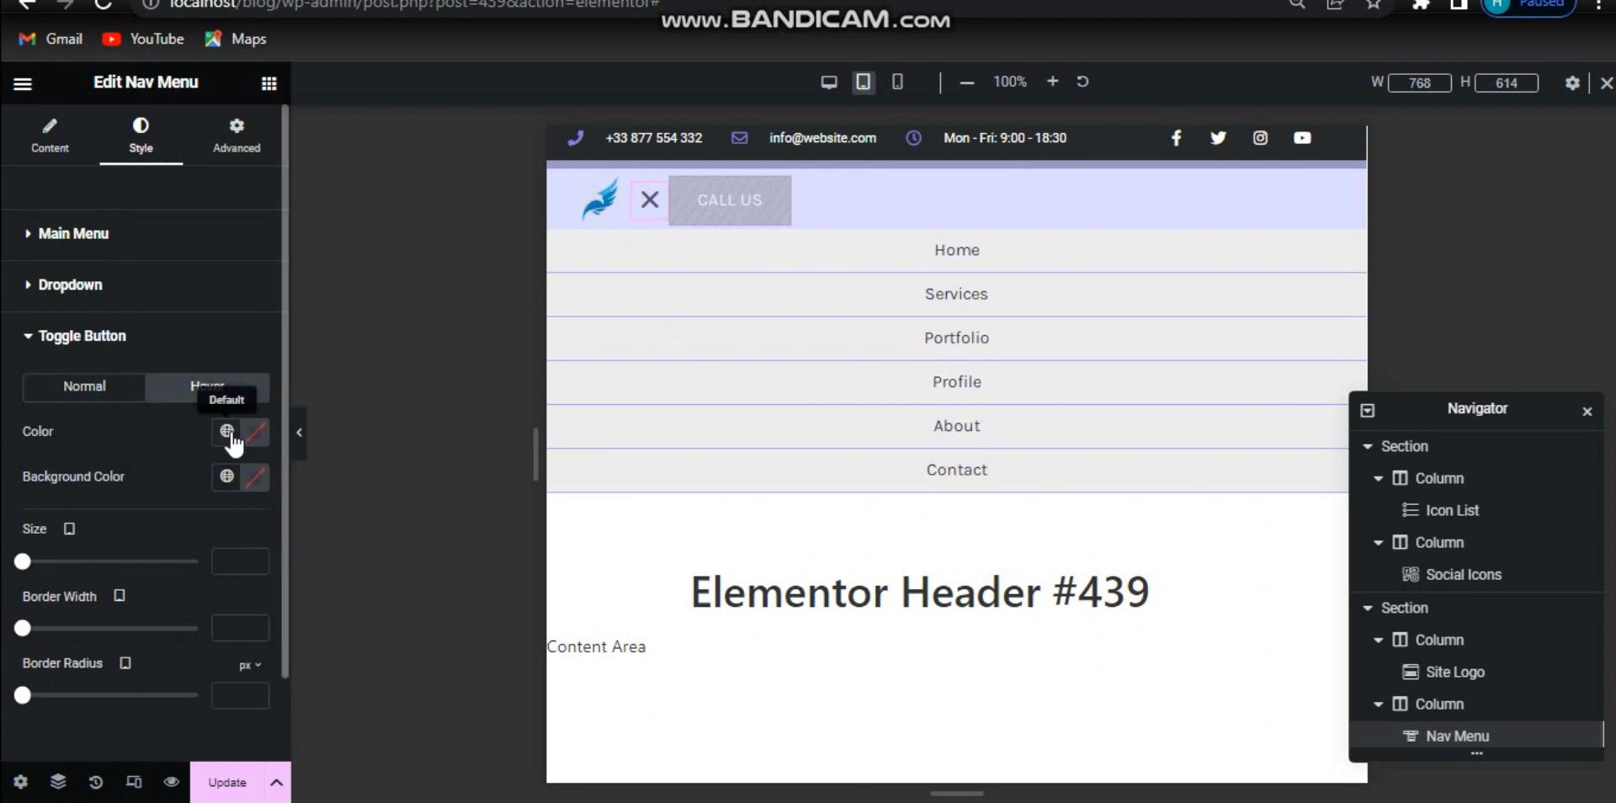
{"action": "left_click", "coordinate": [227, 432]}
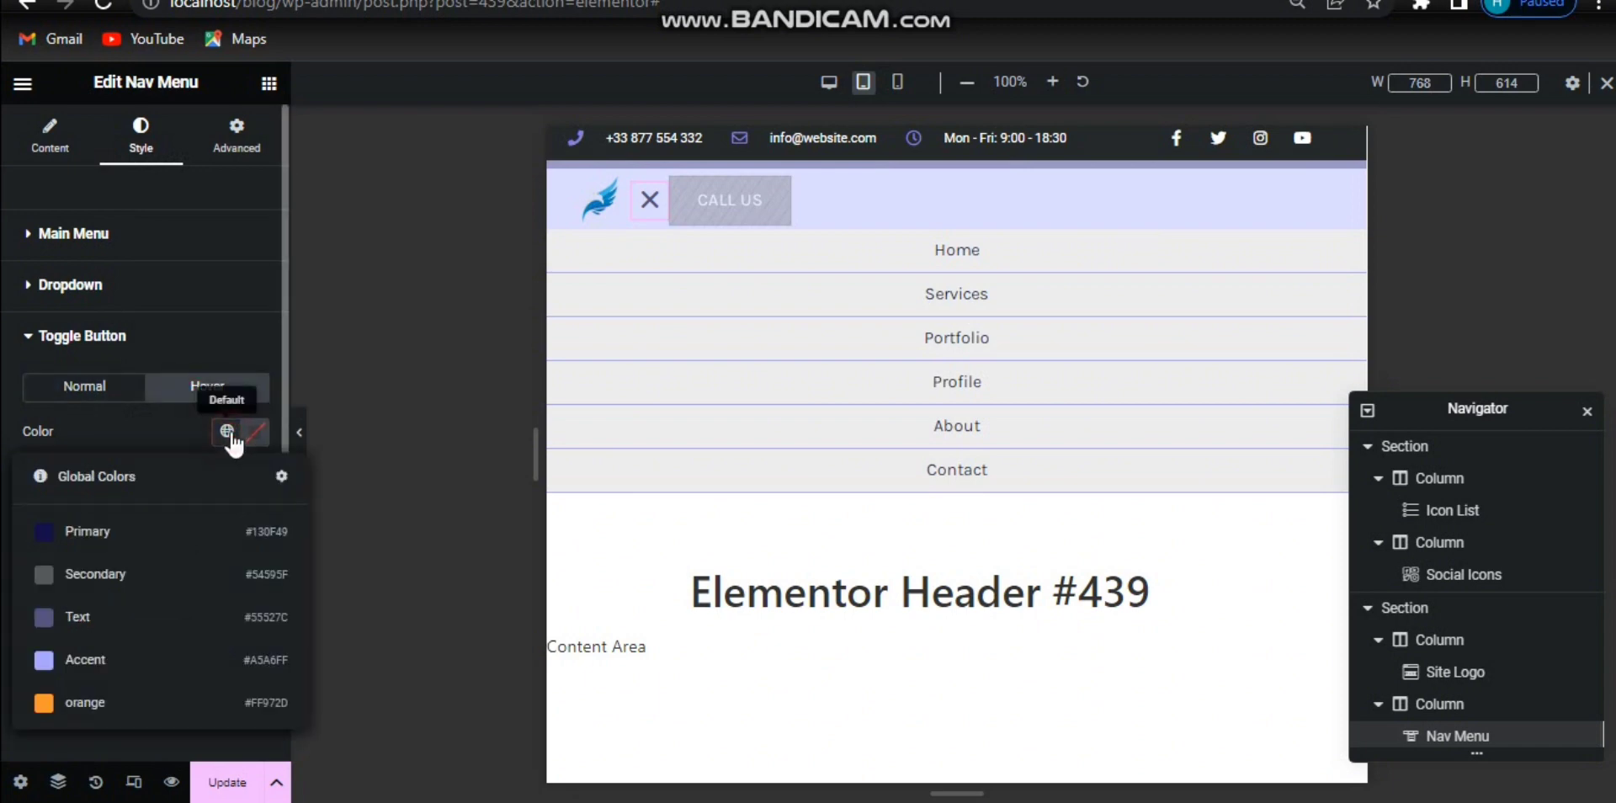
{"action": "left_click", "coordinate": [145, 657]}
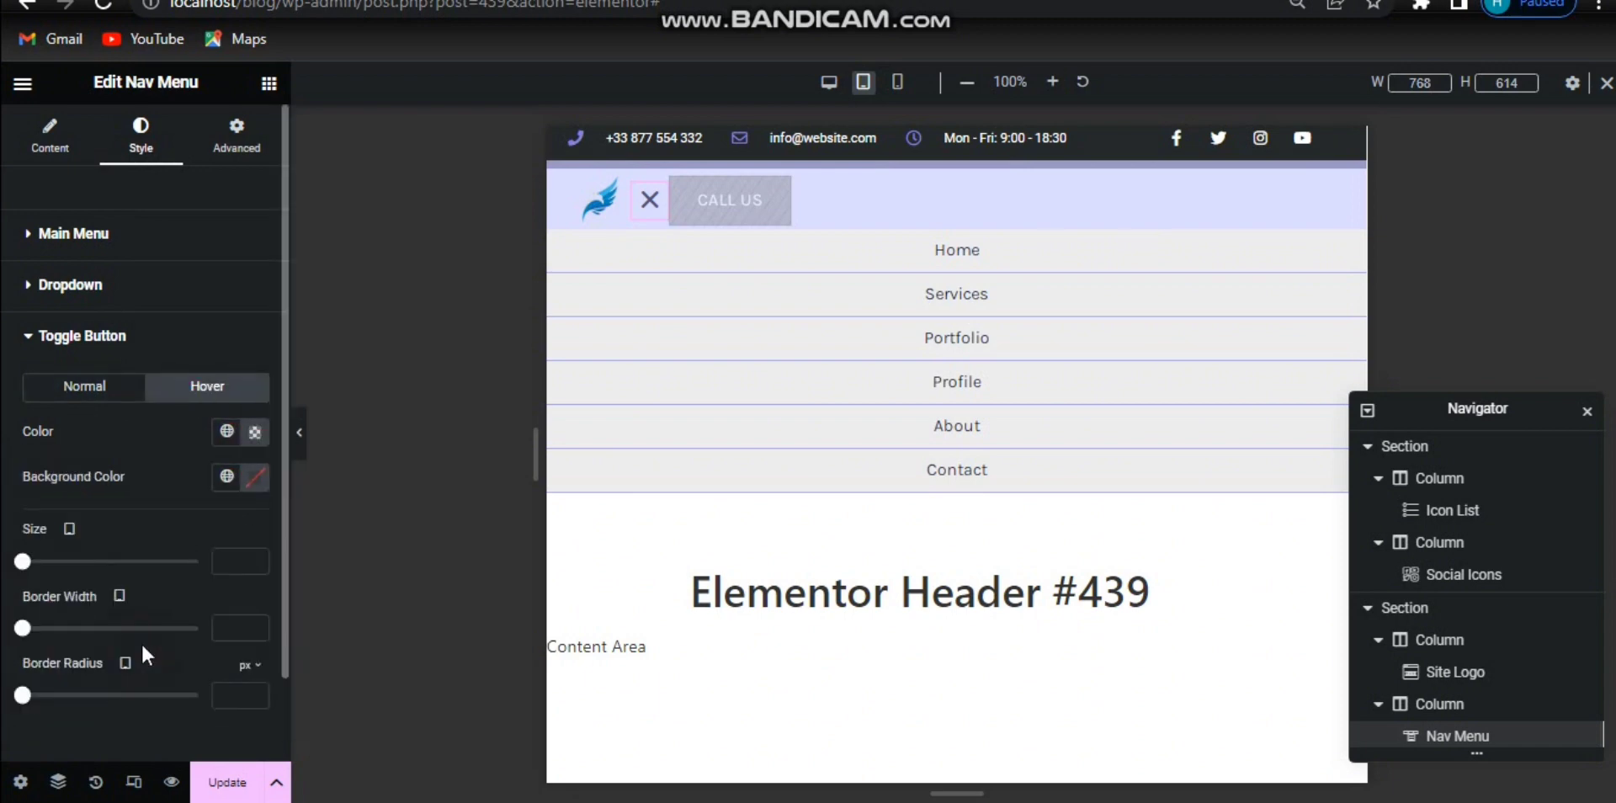
{"action": "left_click", "coordinate": [254, 432]}
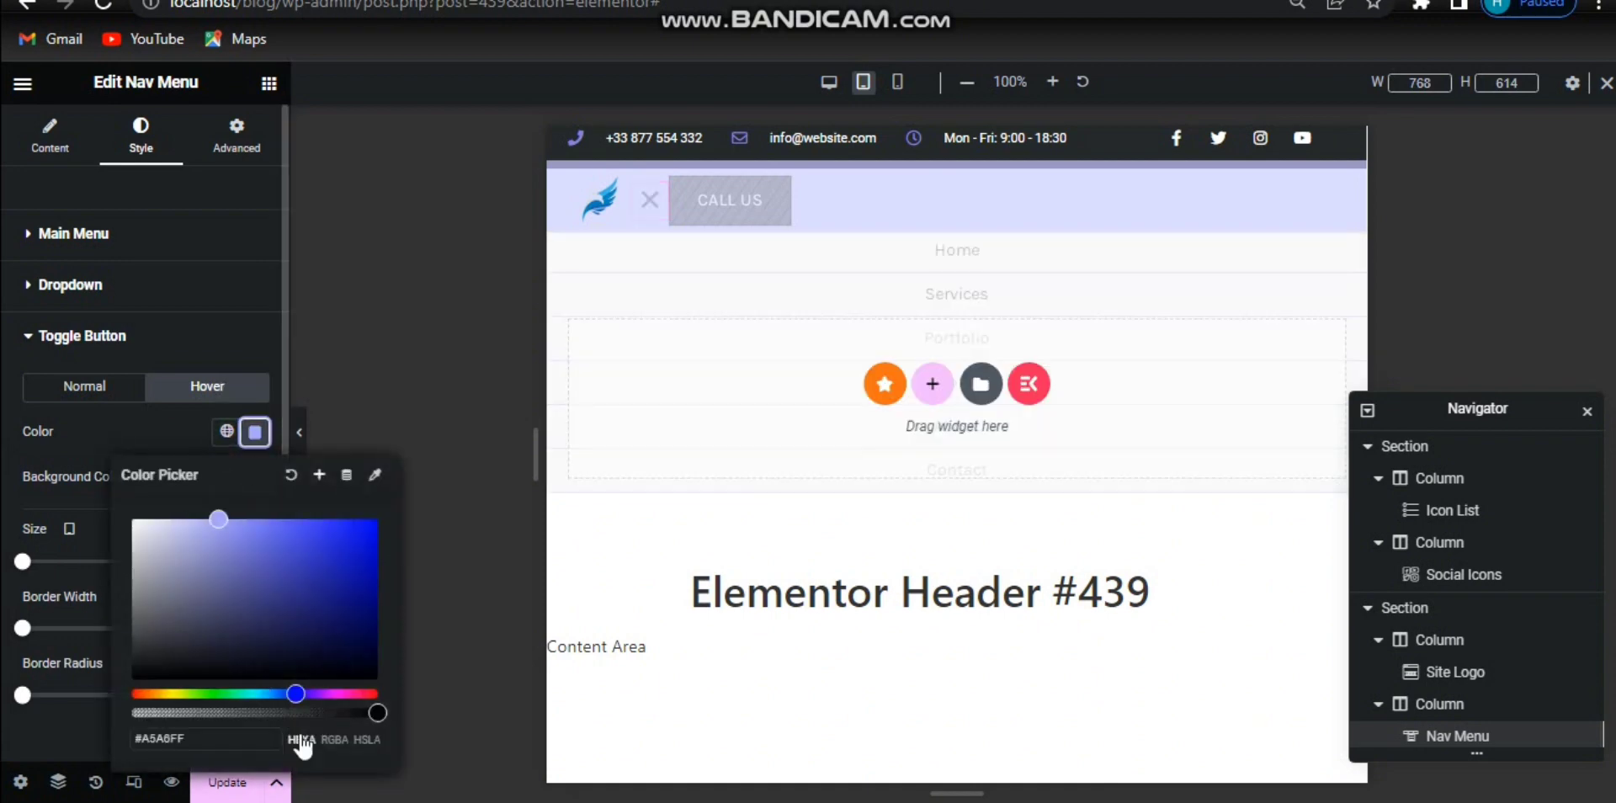
{"action": "mouse_move", "coordinate": [377, 712]}
{"action": "left_mouse_down"}
{"action": "mouse_move", "coordinate": [305, 712]}
{"action": "mouse_move", "coordinate": [383, 714]}
{"action": "left_mouse_up"}
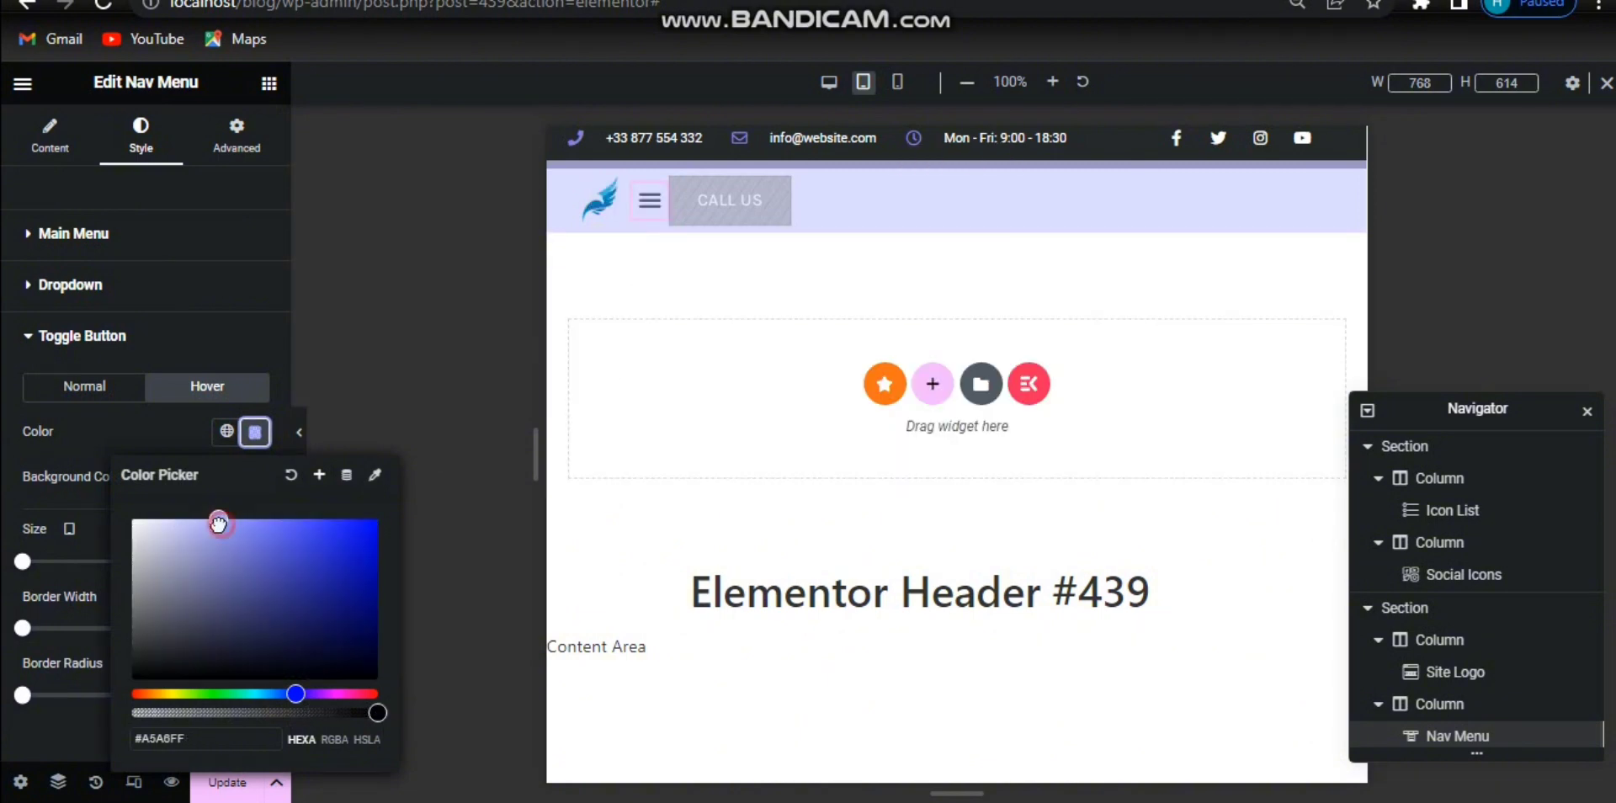
{"action": "left_click_drag", "start_coordinate": [218, 523], "coordinate": [186, 518]}
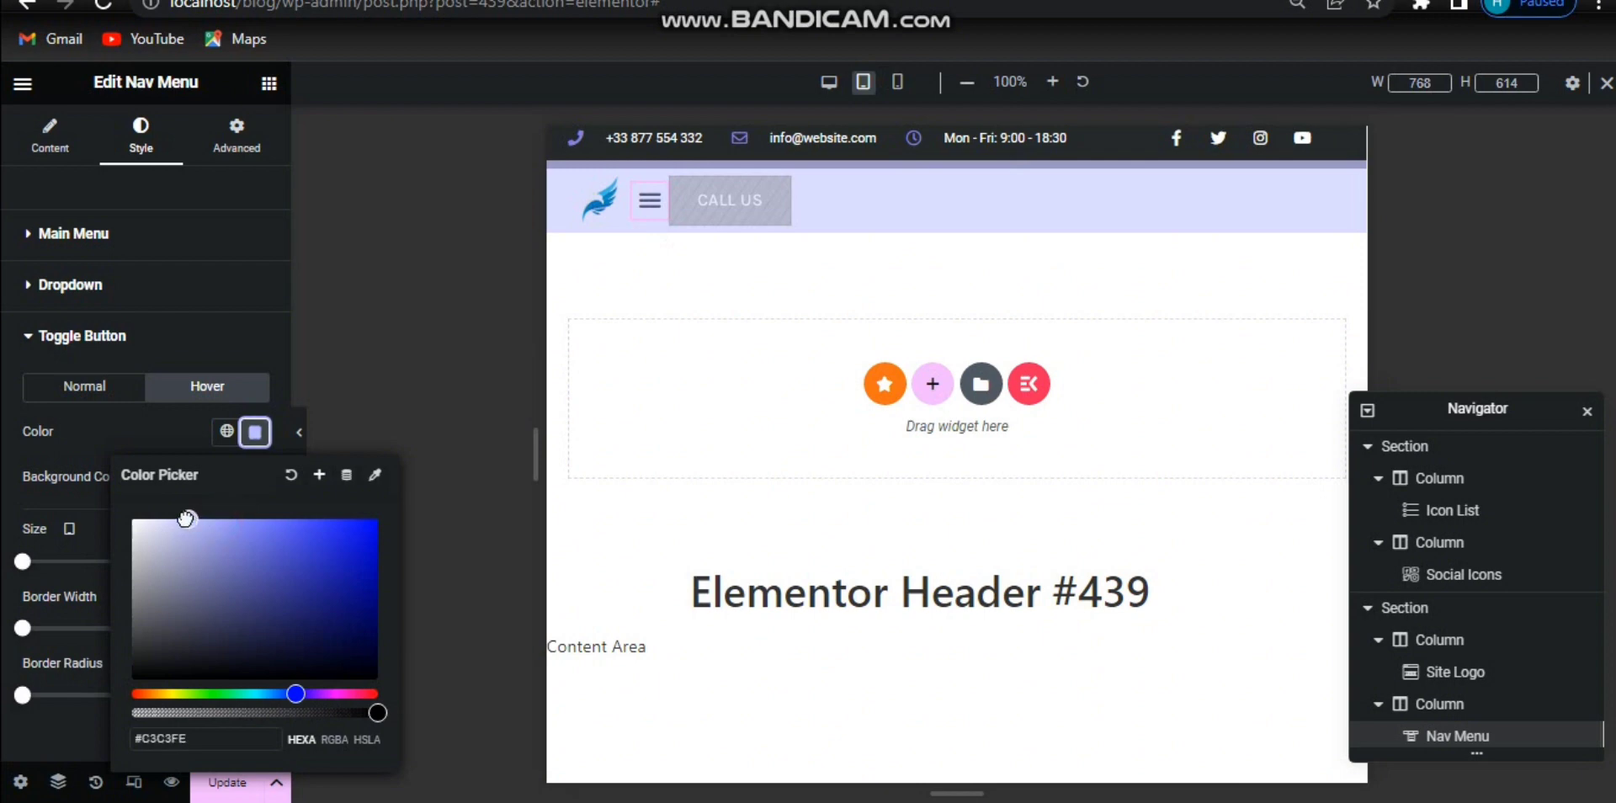
{"action": "left_click", "coordinate": [653, 221]}
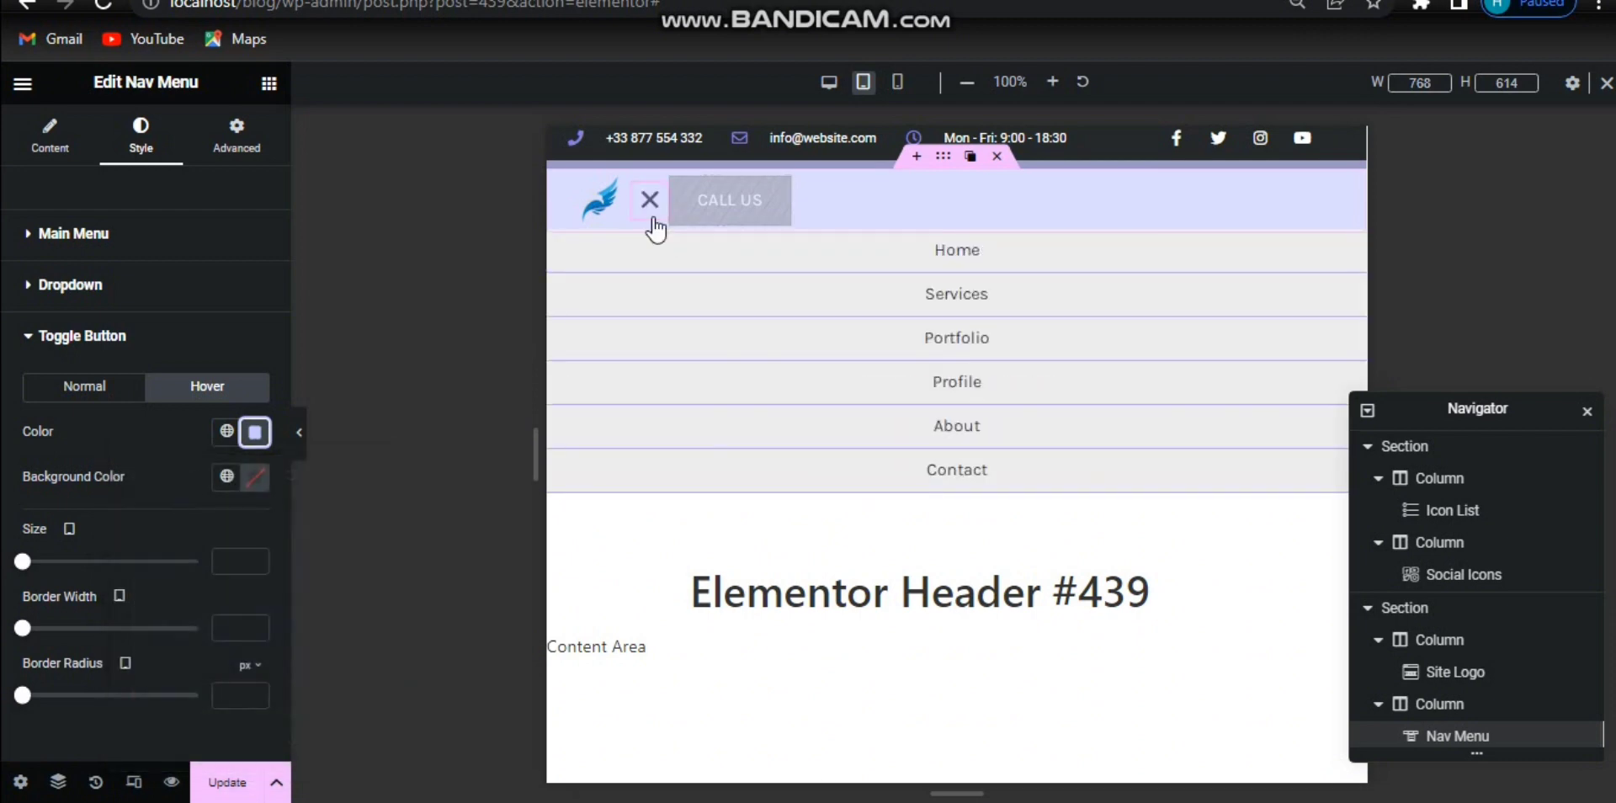
{"action": "left_click", "coordinate": [652, 220]}
In mobile view, shift the site logo towards the header's left edge with a negative left margin and set its column width to 50%.
{"action": "left_click", "coordinate": [894, 84]}
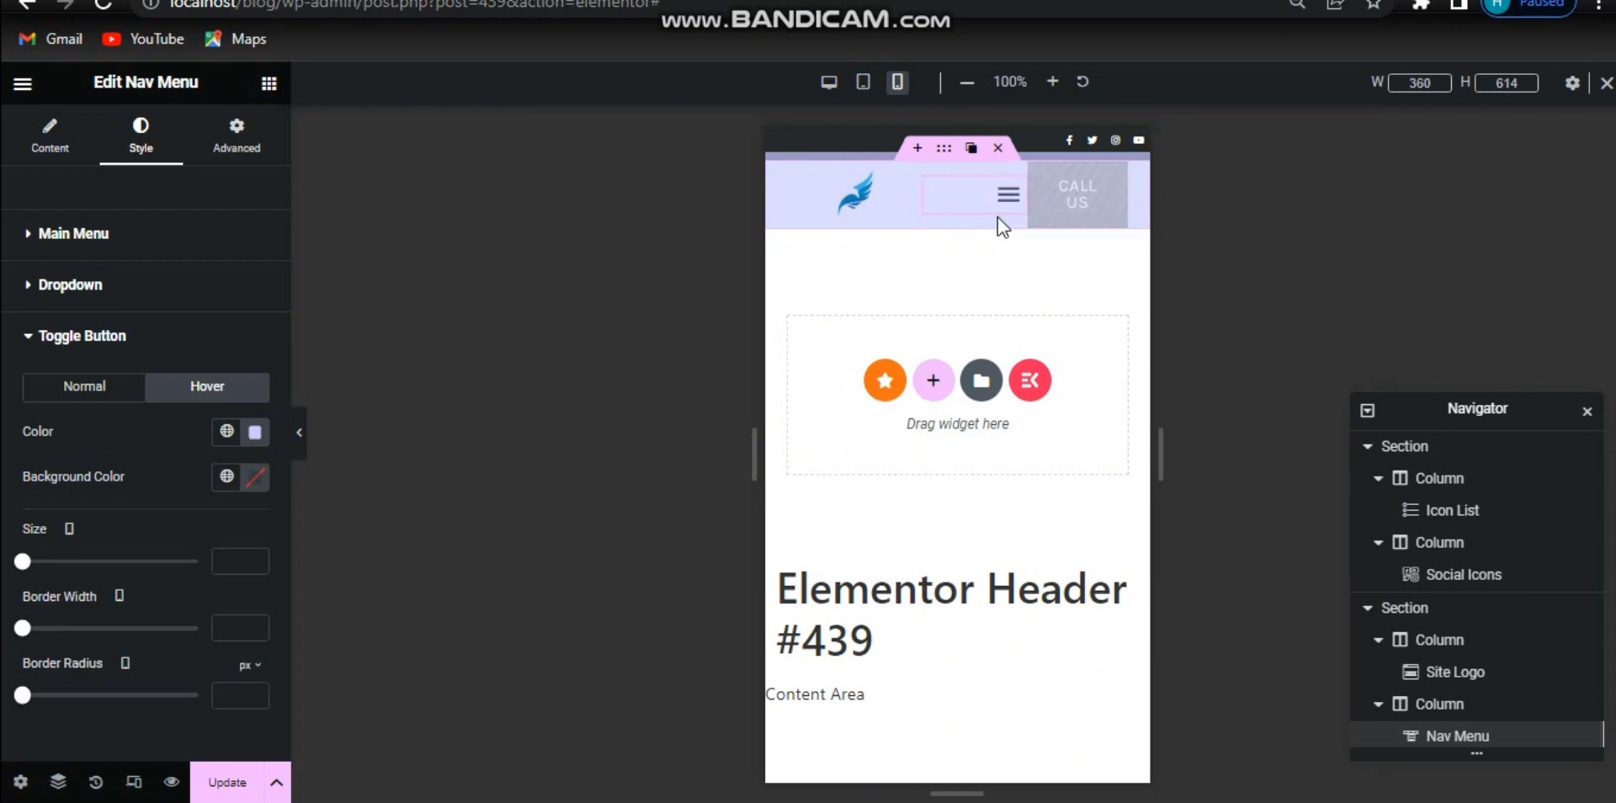
{"action": "left_click", "coordinate": [252, 150]}
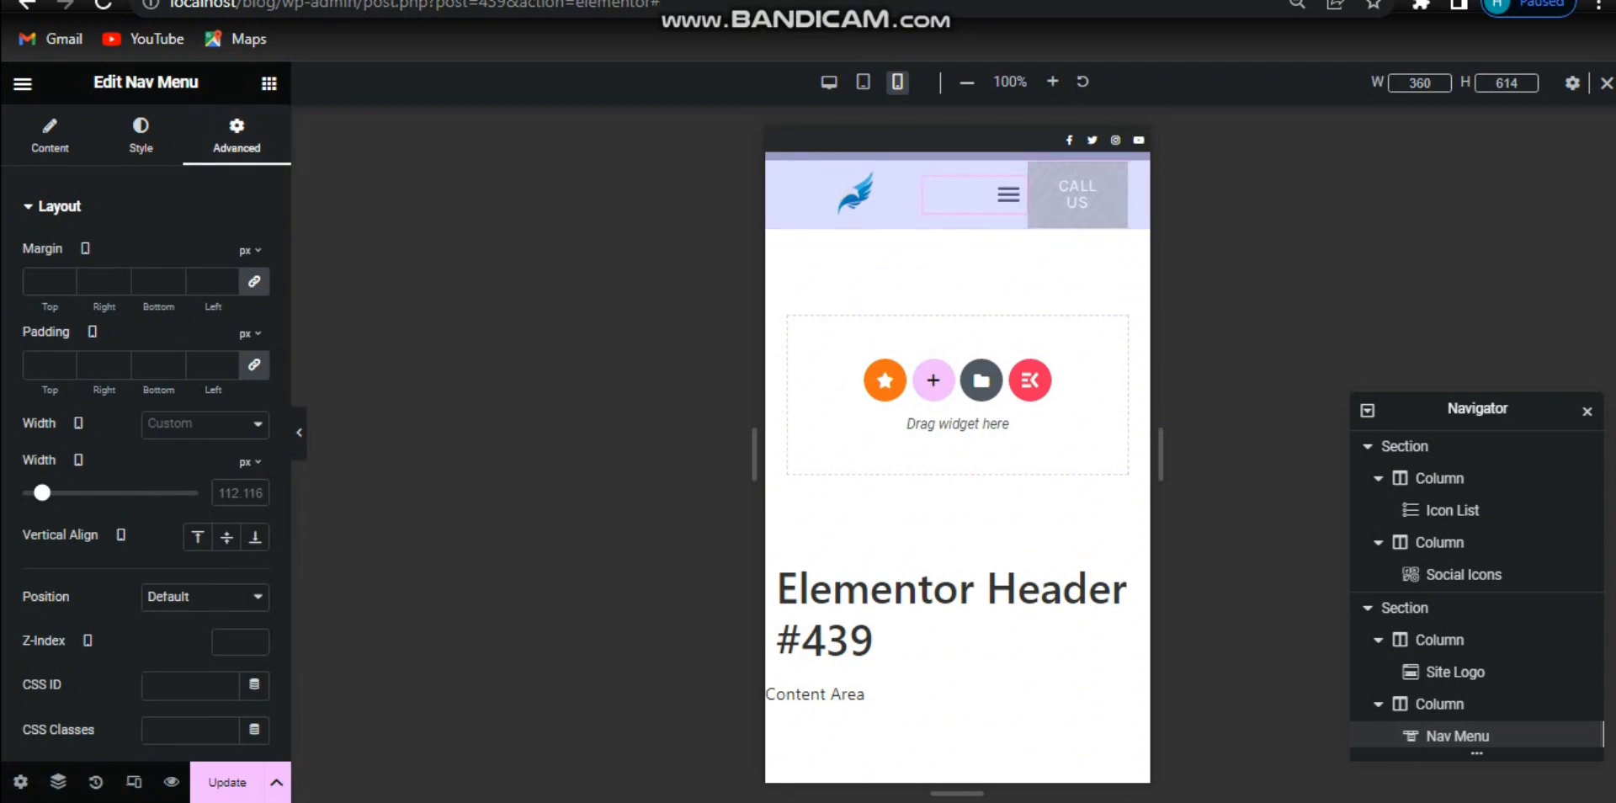
{"action": "left_click", "coordinate": [1455, 673]}
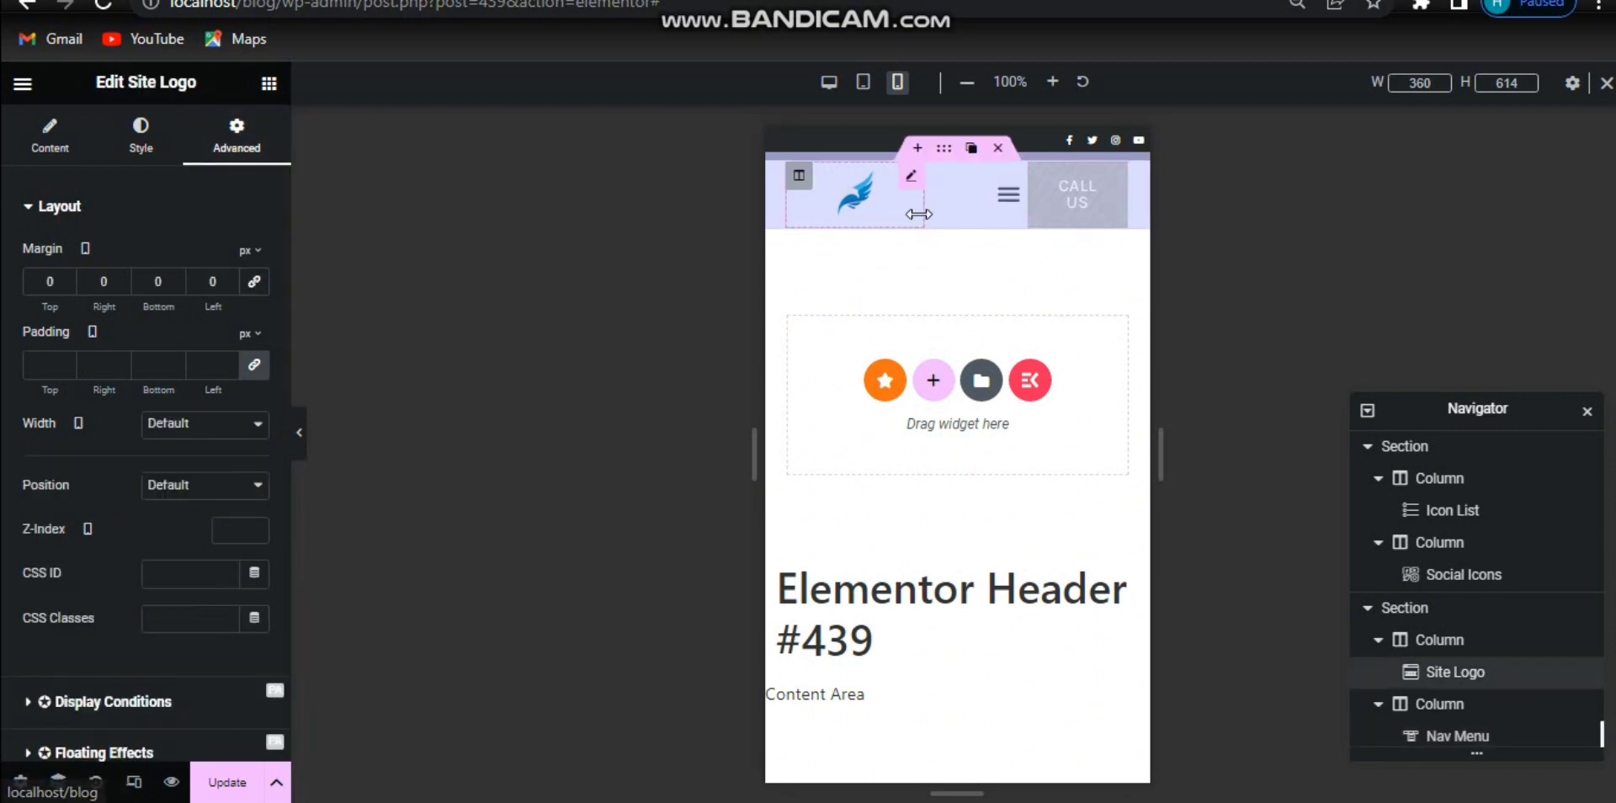
{"action": "left_click", "coordinate": [799, 175]}
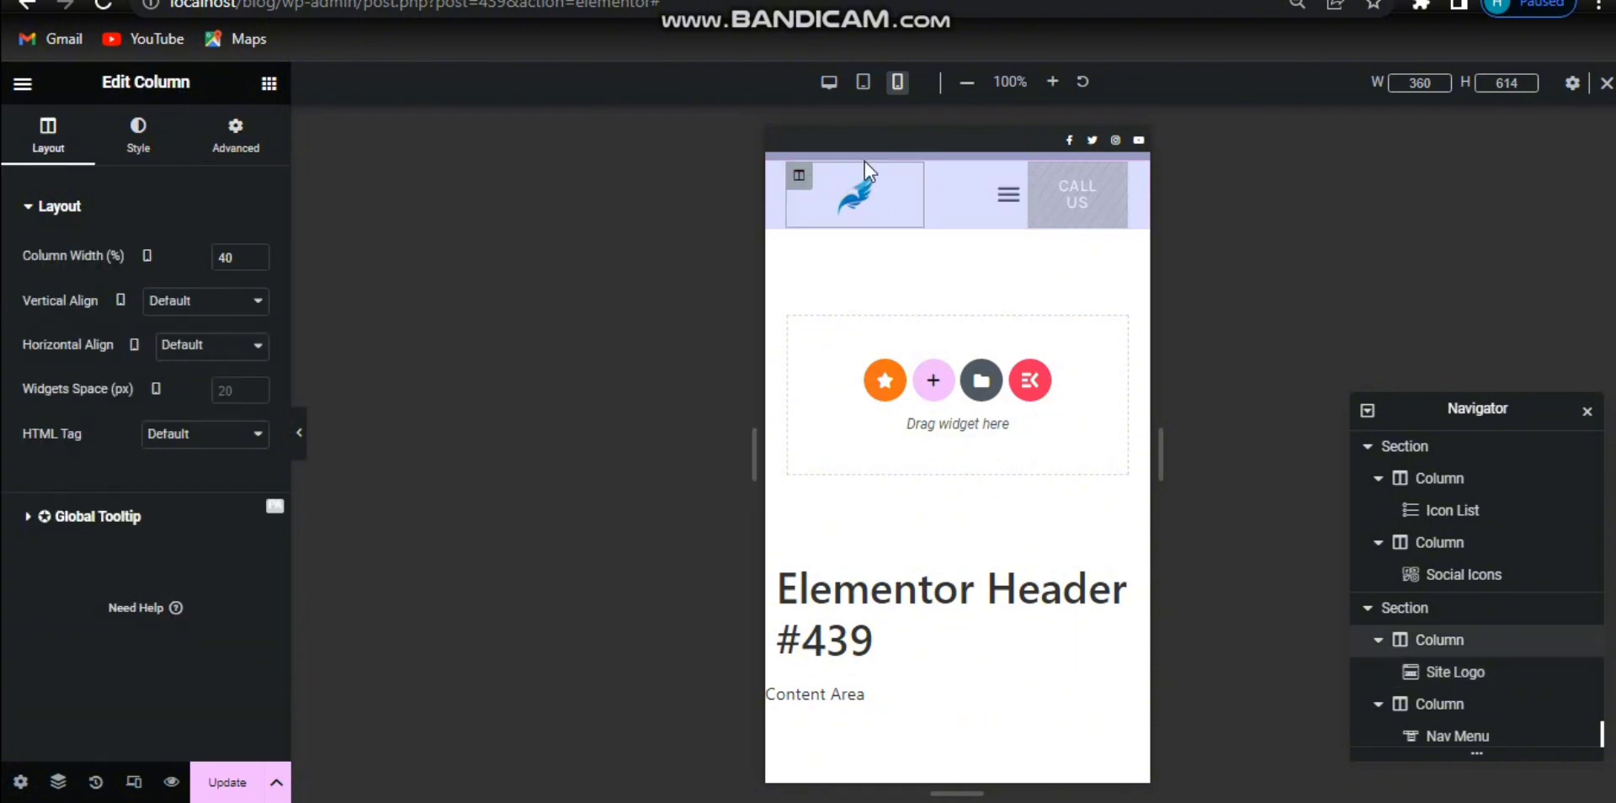
{"action": "left_click", "coordinate": [867, 212]}
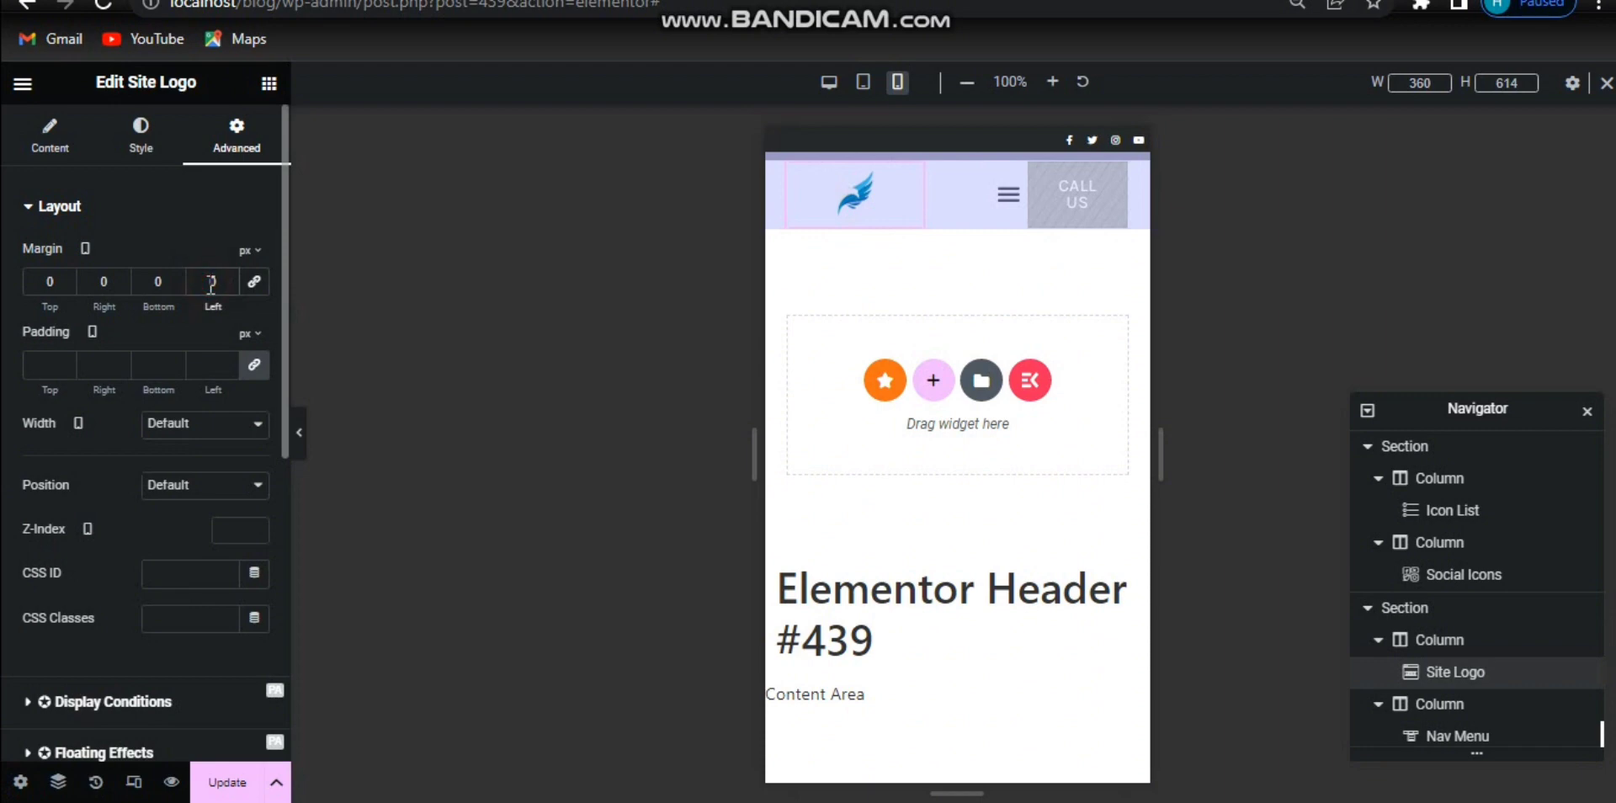
{"action": "type", "text": "-116"}
{"action": "key", "text": "Delete"}
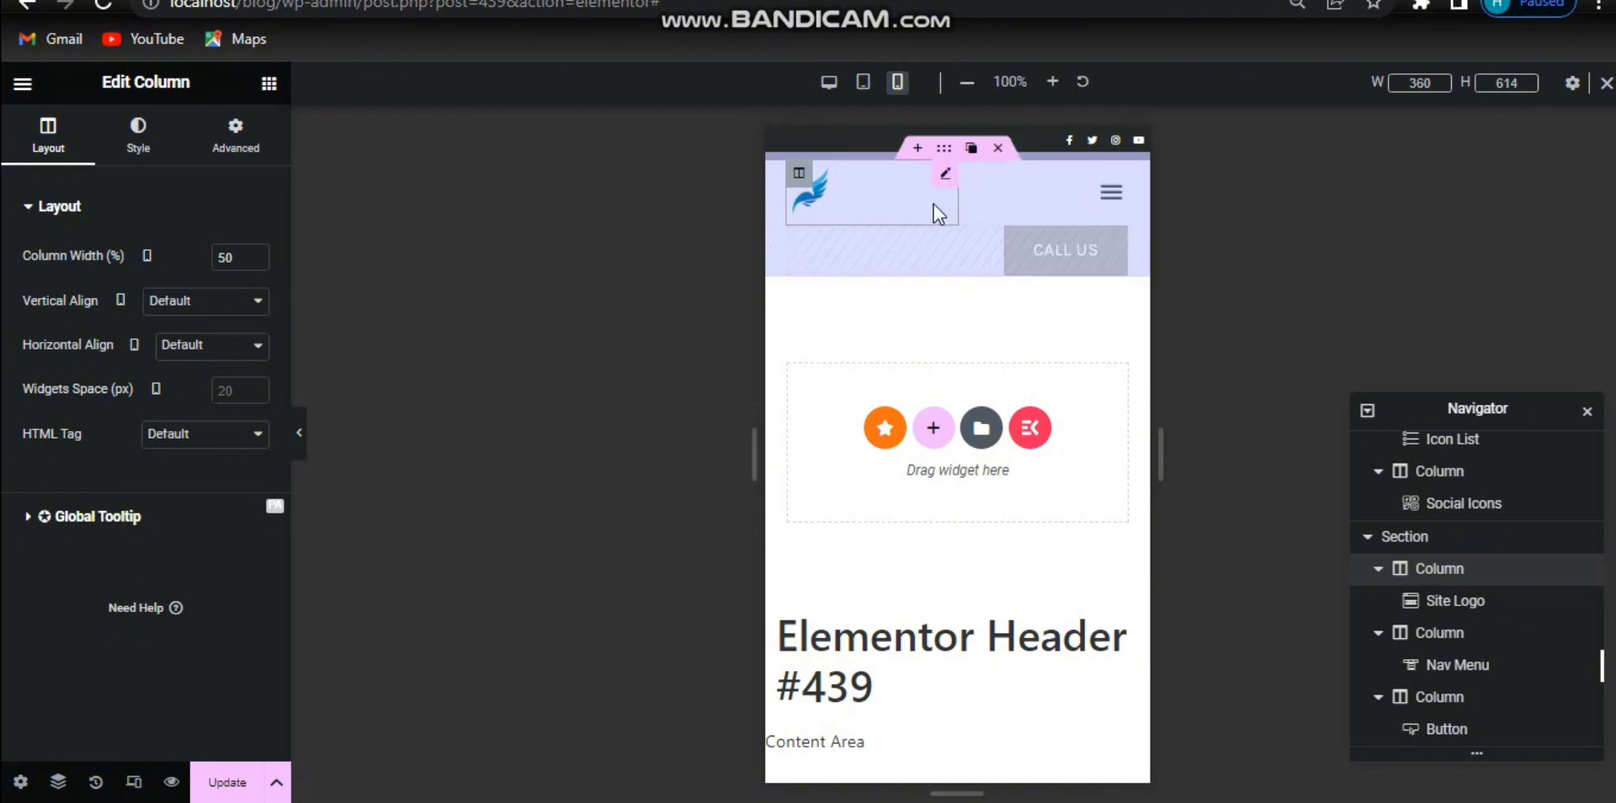
Switch to the header preview page and inspect it in responsive device mode at 2560 px and 1440 px widths.
{"action": "left_click", "coordinate": [862, 83]}
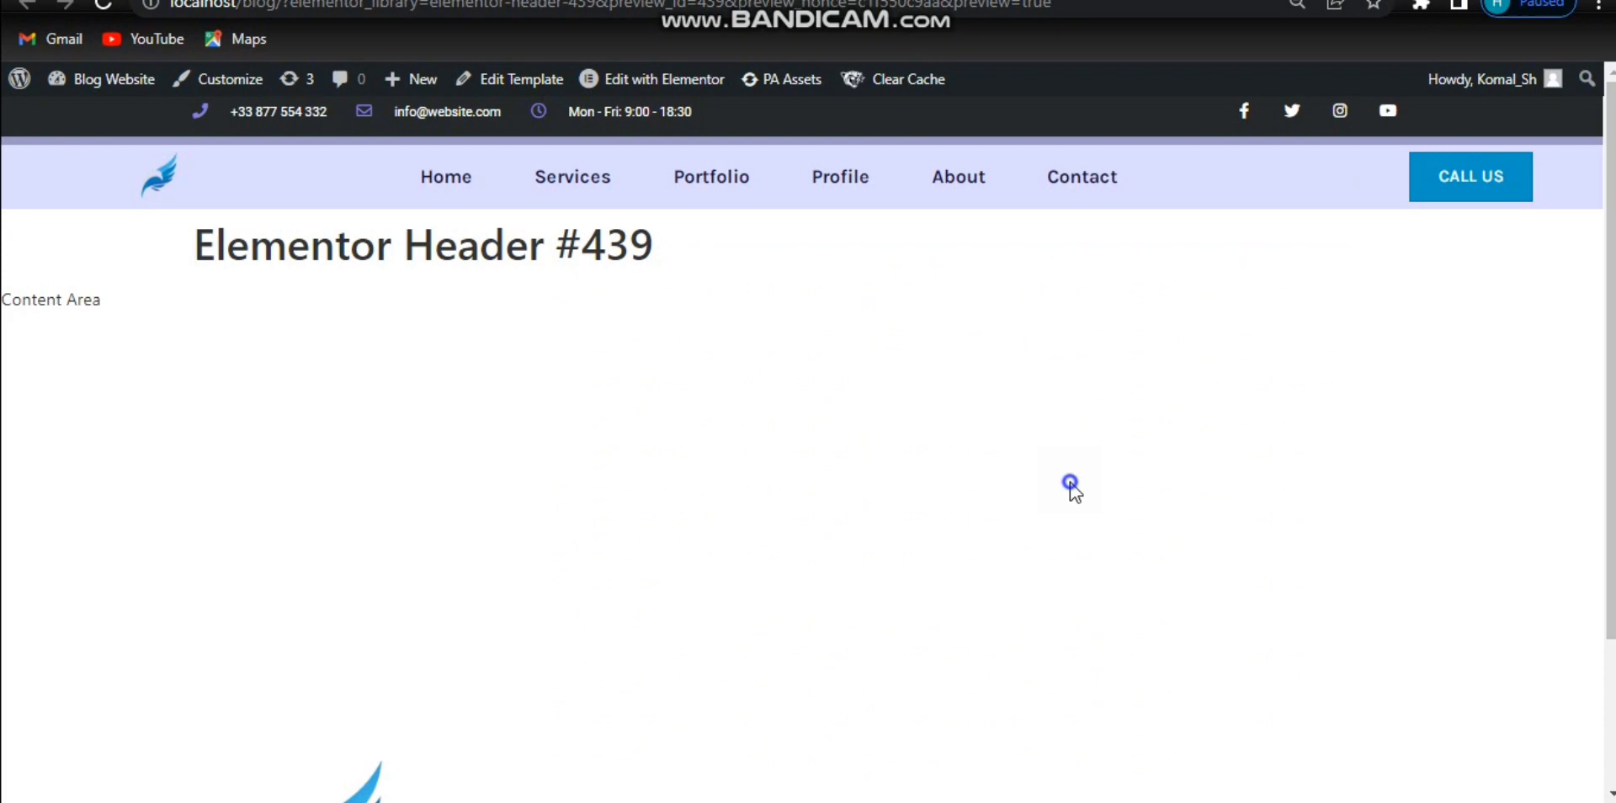
{"action": "right_click", "coordinate": [1072, 486]}
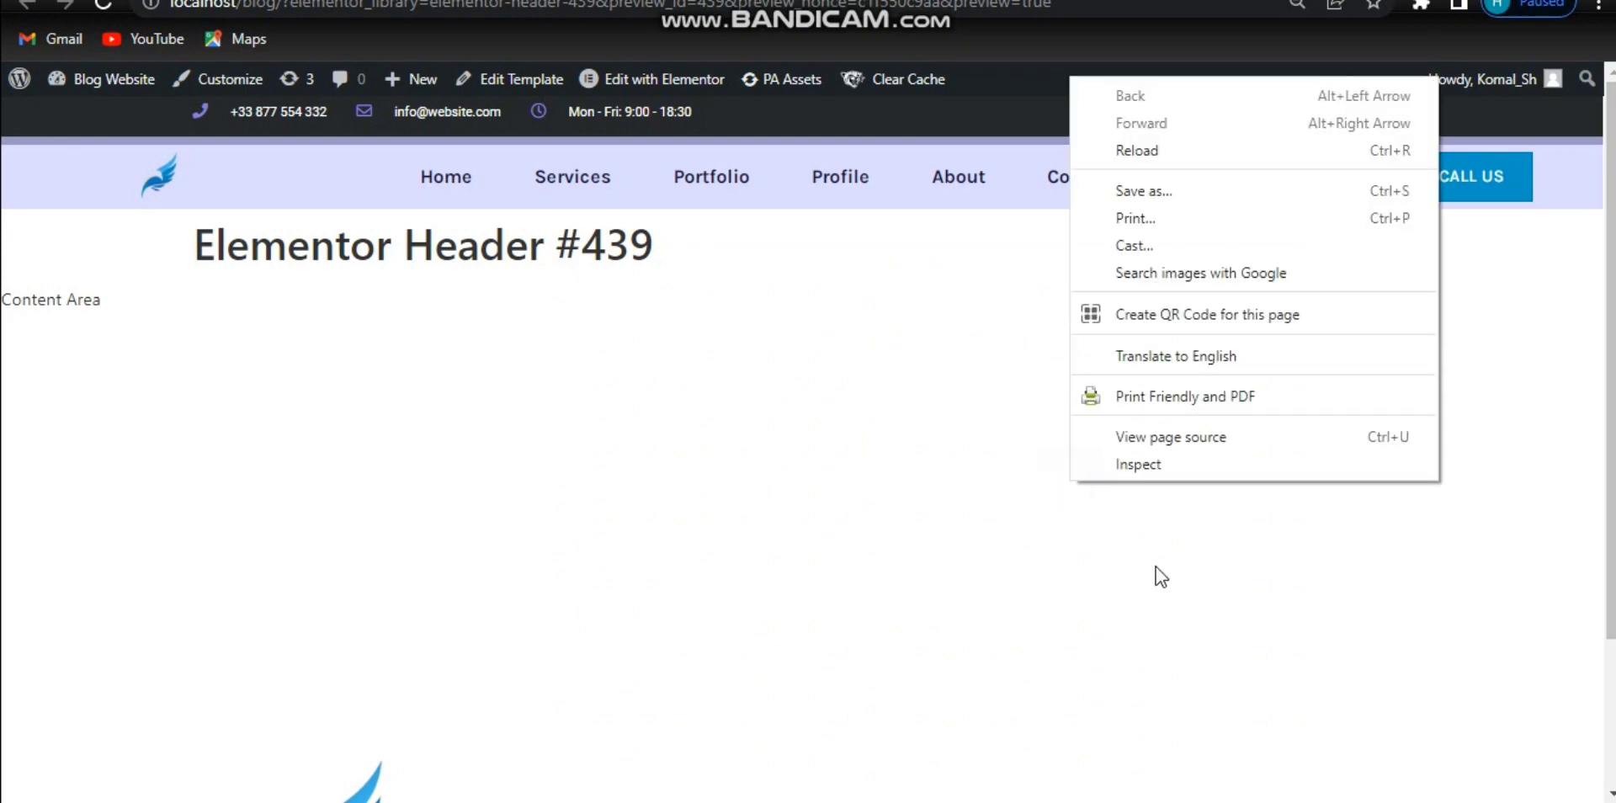
{"action": "left_click", "coordinate": [1164, 468]}
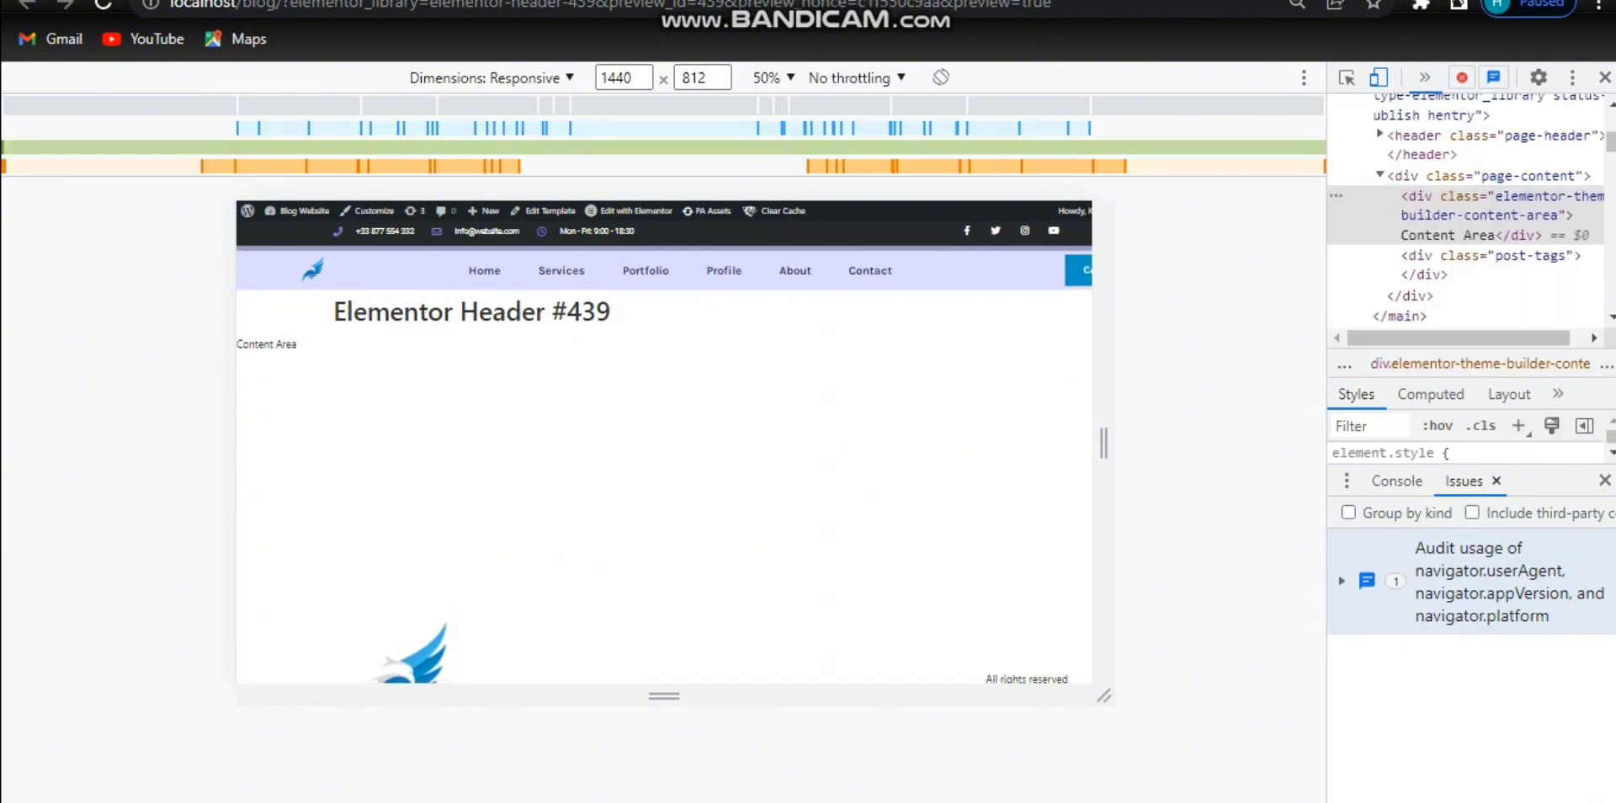
{"action": "left_click", "coordinate": [232, 104]}
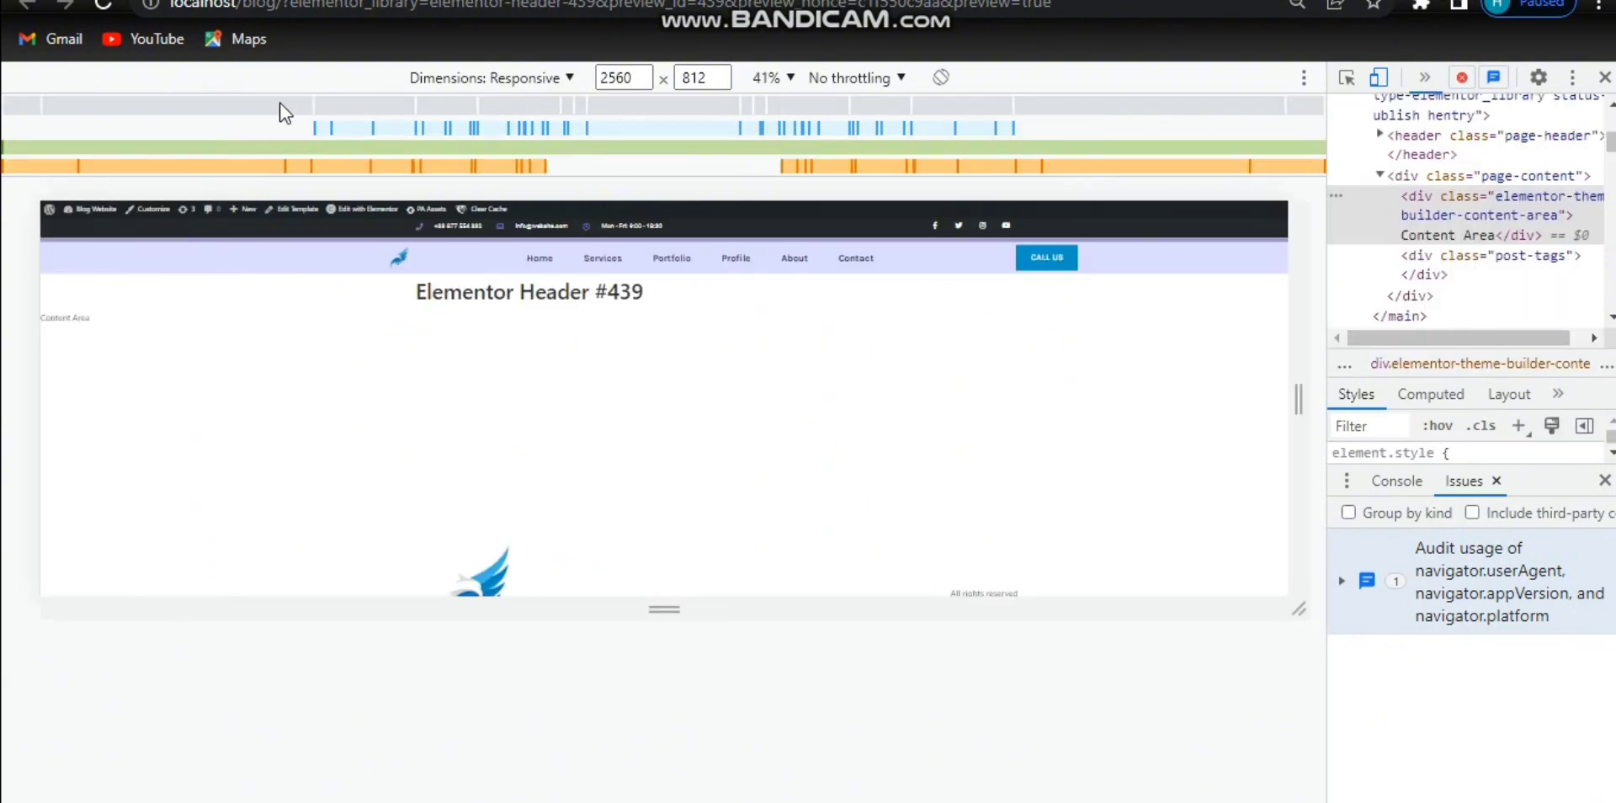
{"action": "left_click", "coordinate": [346, 108]}
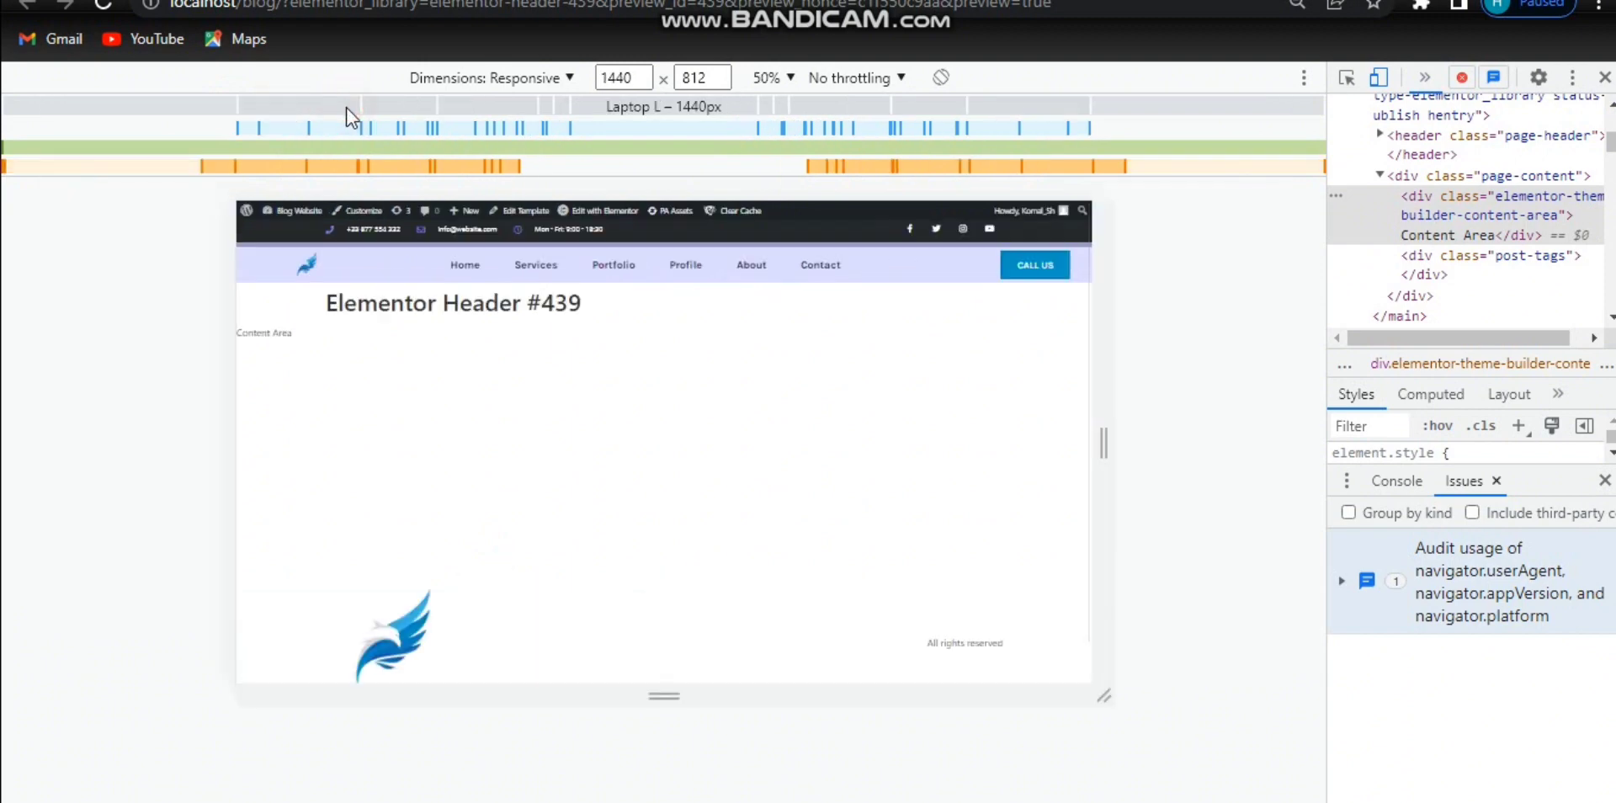
Preview the header at 1024 px and 768 px widths, testing the menu toggle at 768 px.
{"action": "left_click", "coordinate": [422, 106]}
{"action": "left_click", "coordinate": [468, 103]}
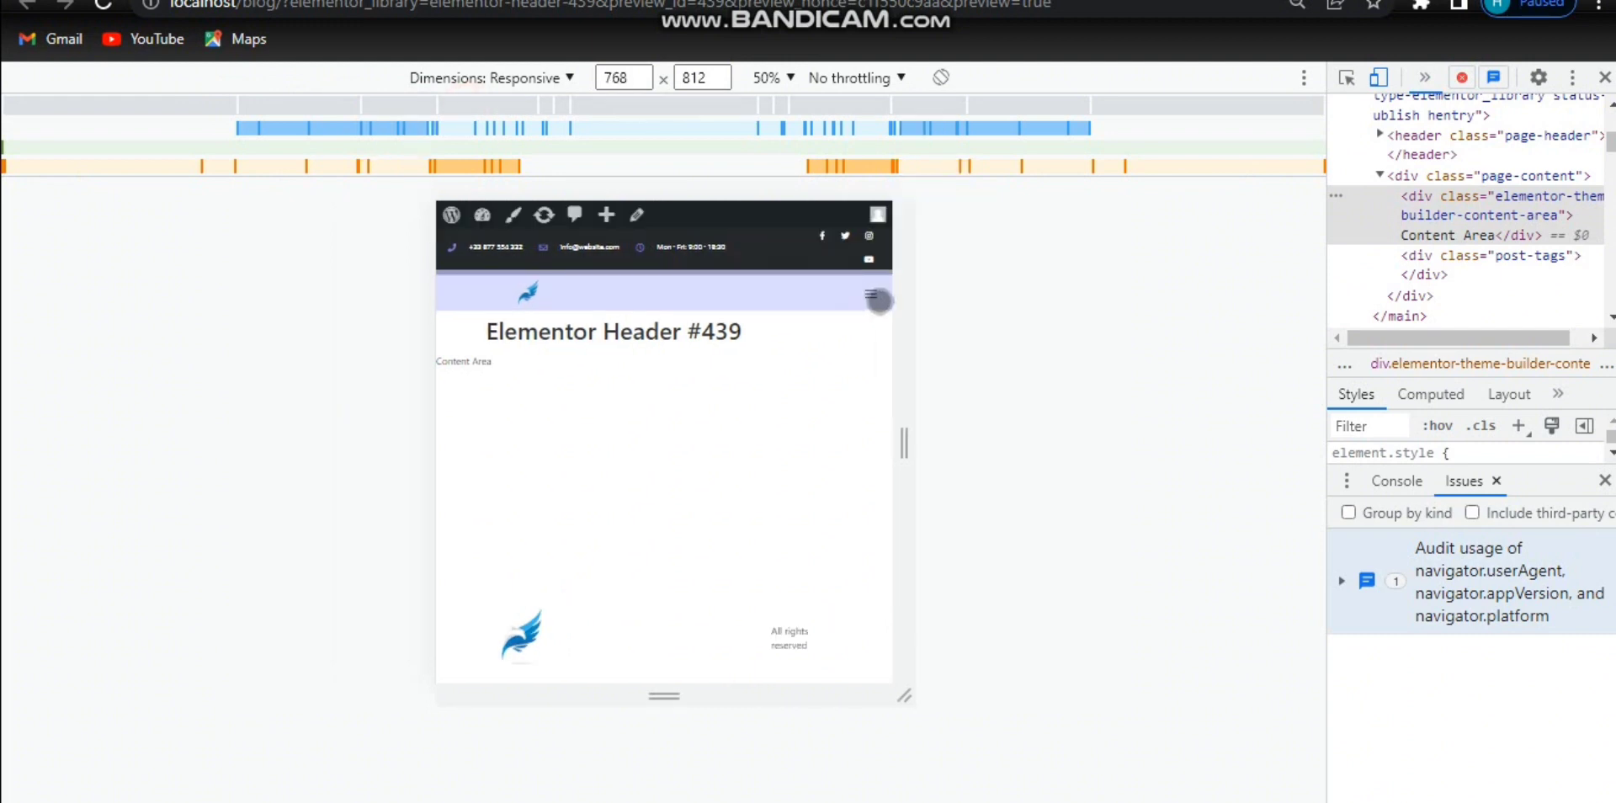
{"action": "left_click", "coordinate": [879, 301]}
{"action": "left_click", "coordinate": [878, 301]}
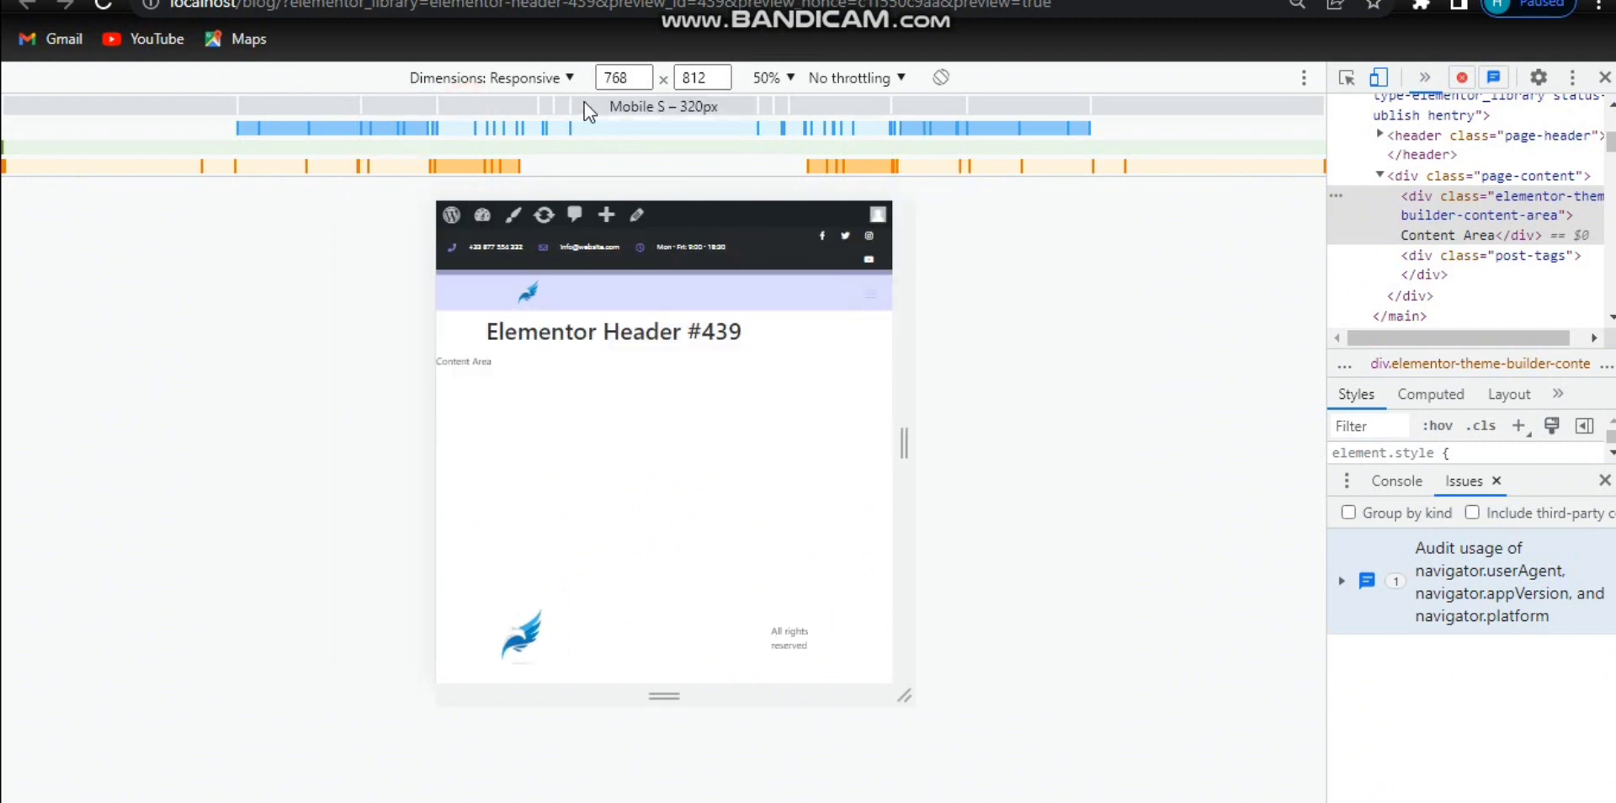
Preview the header at the 425 px mobile width, expanding and collapsing the menu and checking the header while the page scrolls.
{"action": "left_click", "coordinate": [543, 106]}
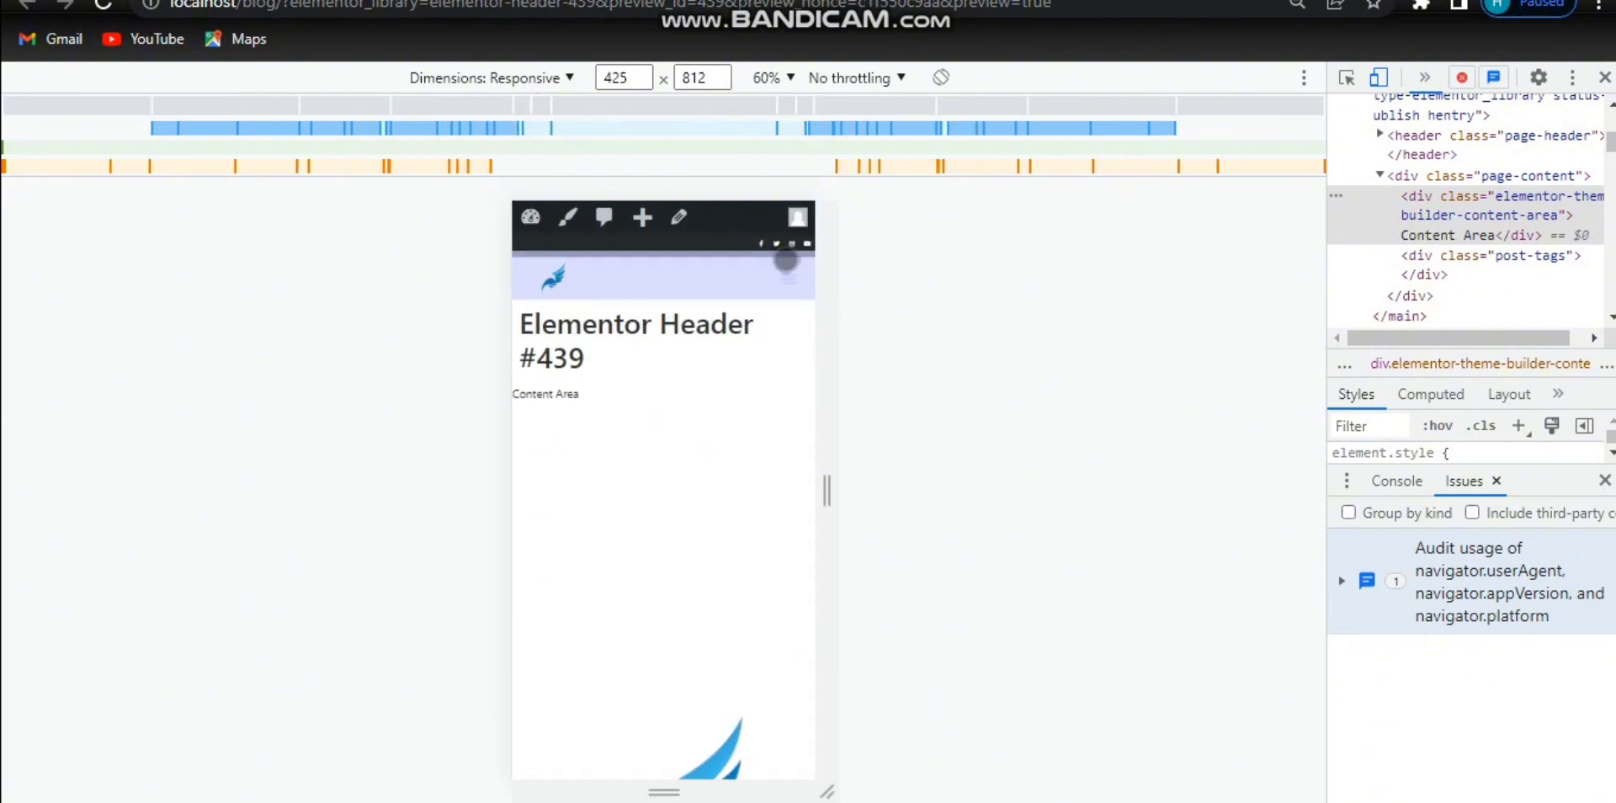
{"action": "left_click", "coordinate": [789, 282]}
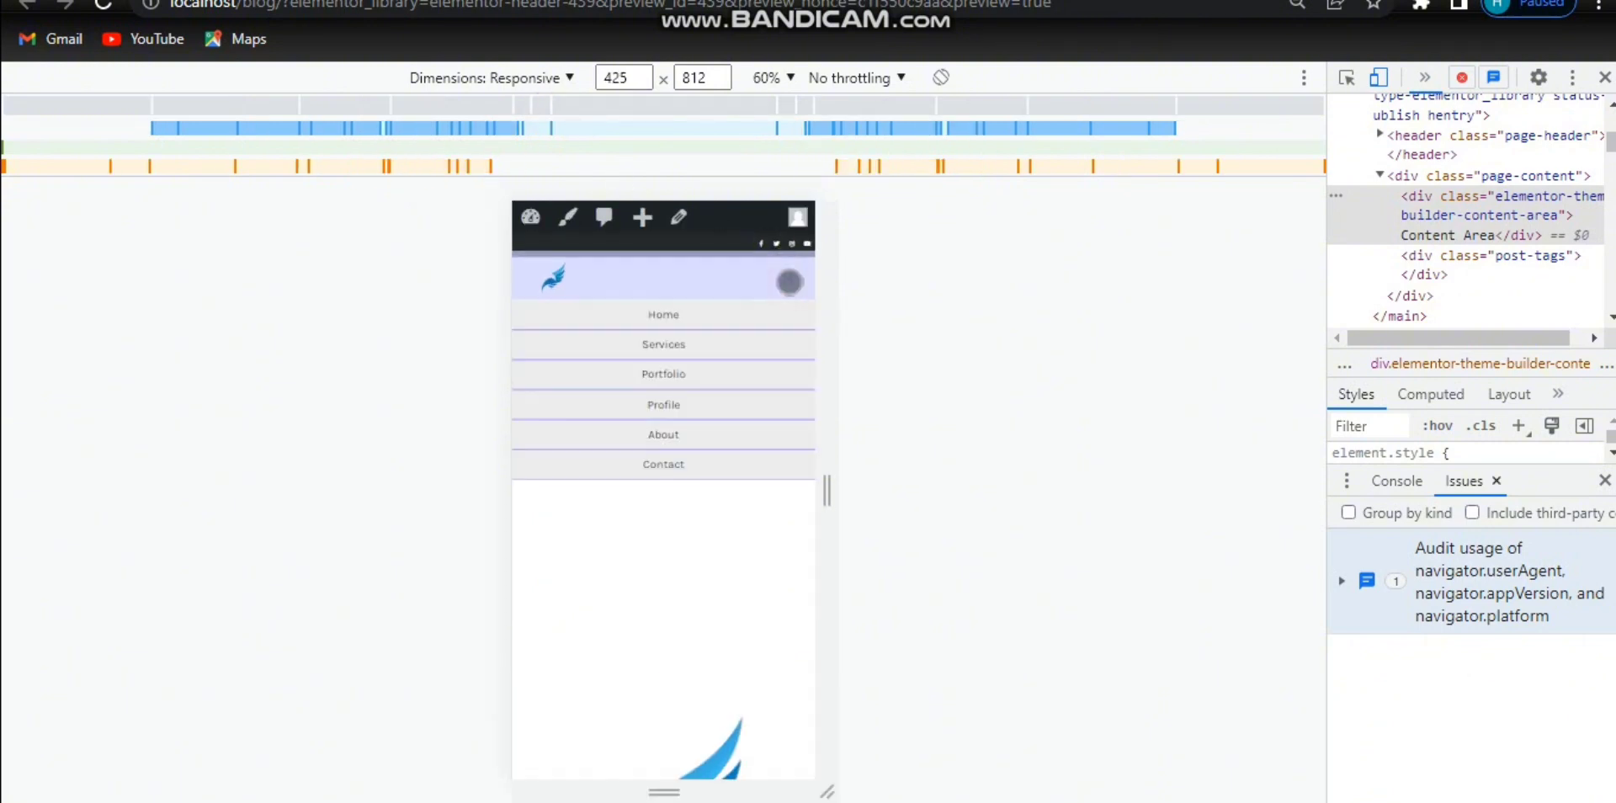
{"action": "left_click", "coordinate": [789, 283]}
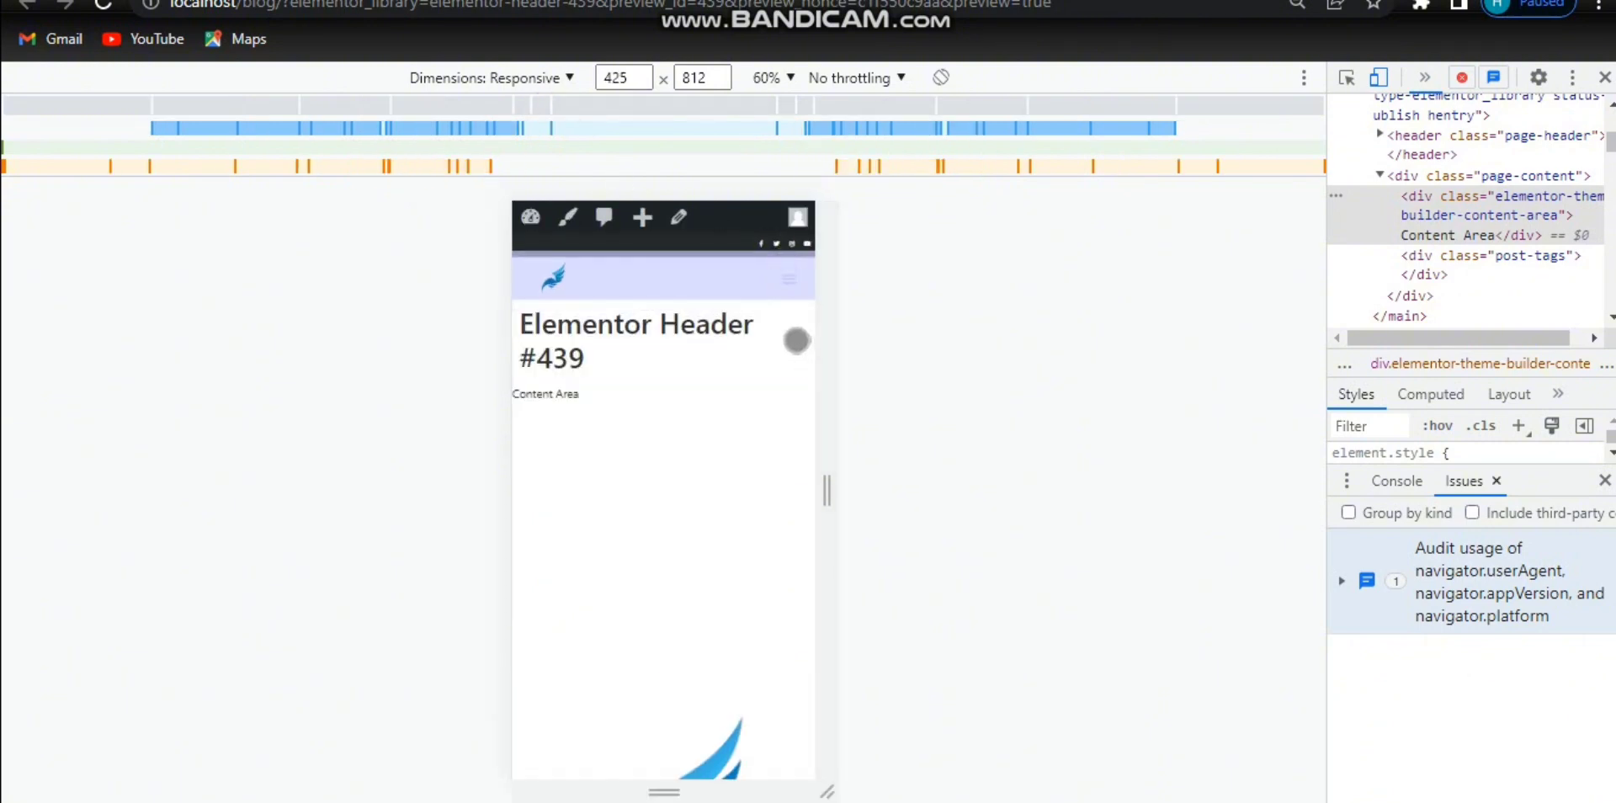
{"action": "left_click_drag", "start_coordinate": [783, 365], "coordinate": [747, 670]}
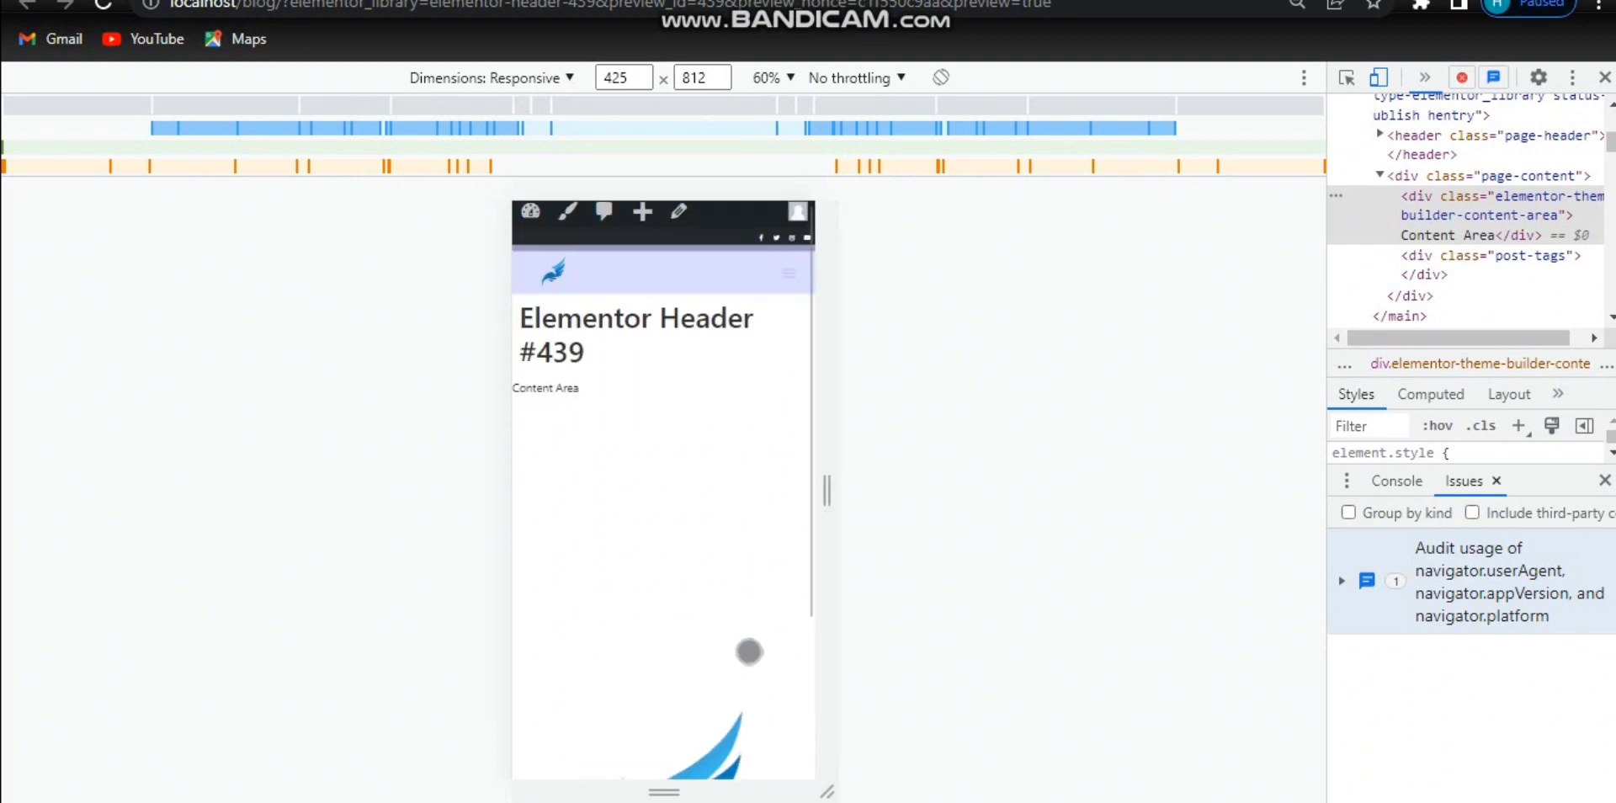
{"action": "left_click_drag", "start_coordinate": [755, 603], "coordinate": [707, 505]}
{"action": "left_click", "coordinate": [481, 99]}
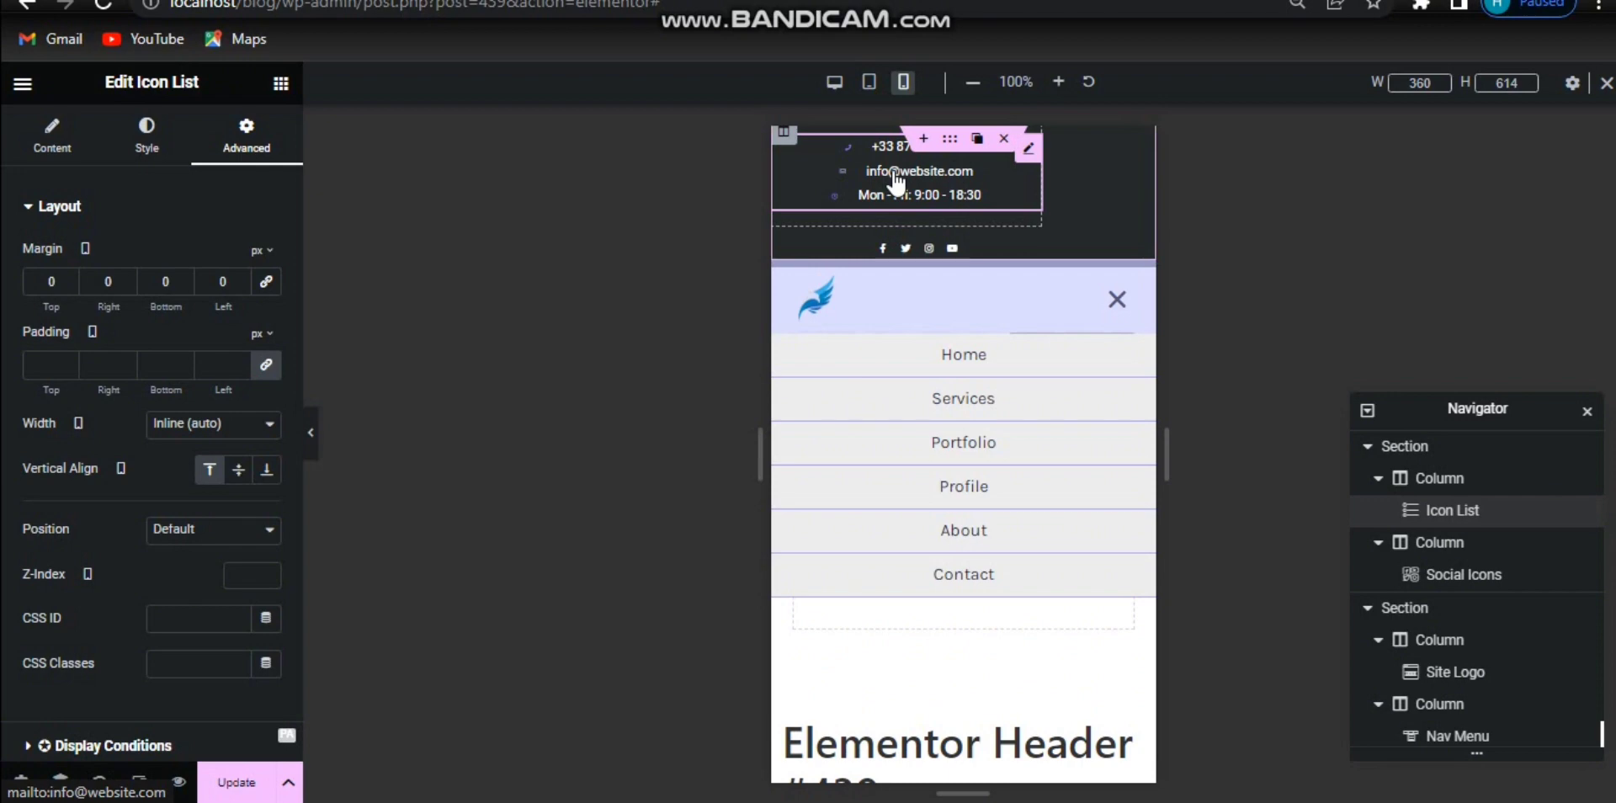
Back in the Elementor editor's mobile view, set the contact icon list's text size to 10 px.
{"action": "left_click", "coordinate": [184, 210]}
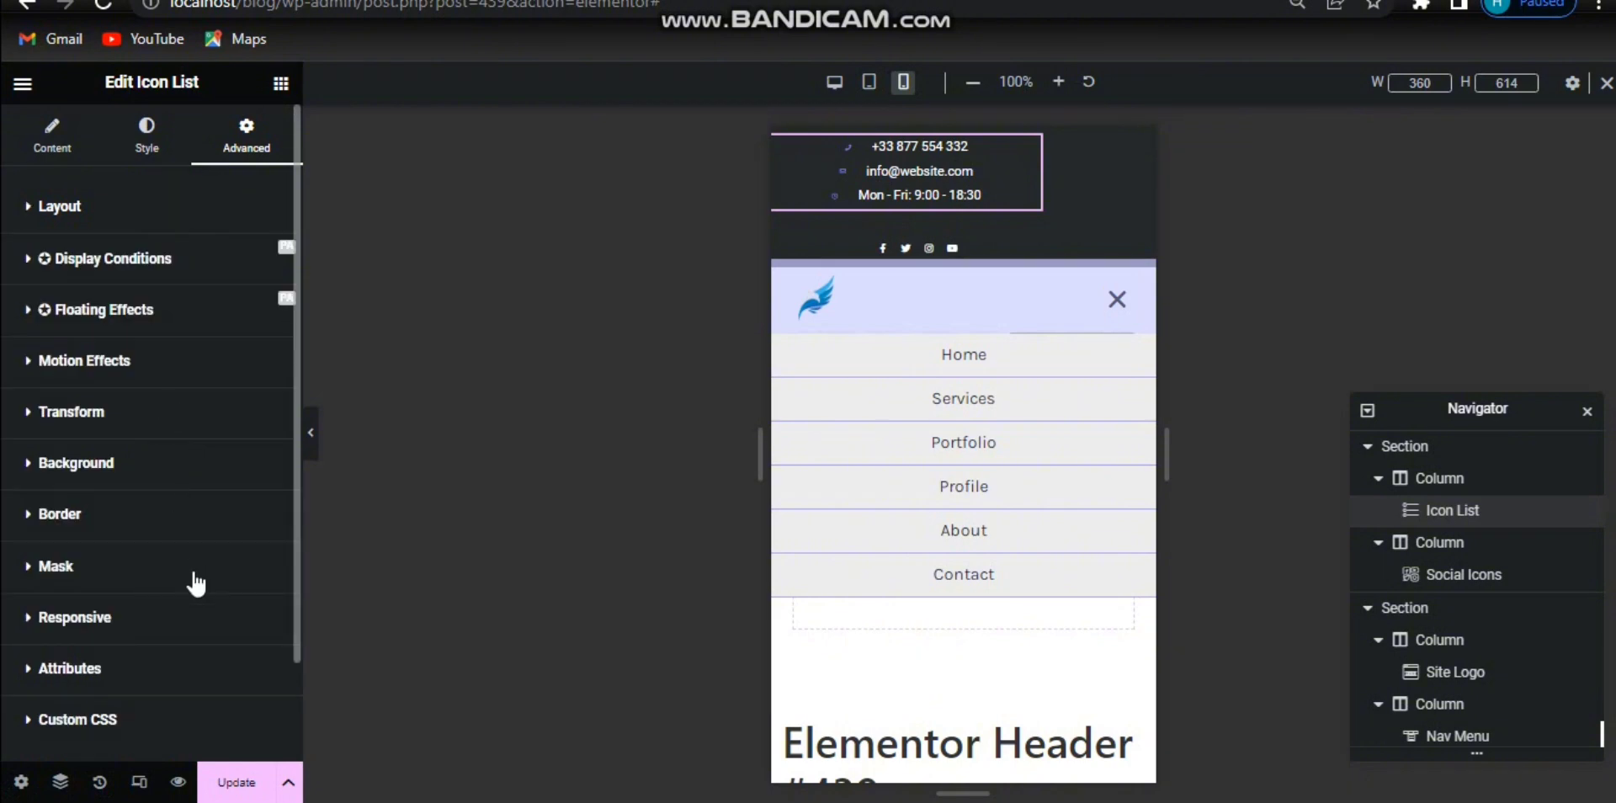
{"action": "left_click", "coordinate": [200, 617]}
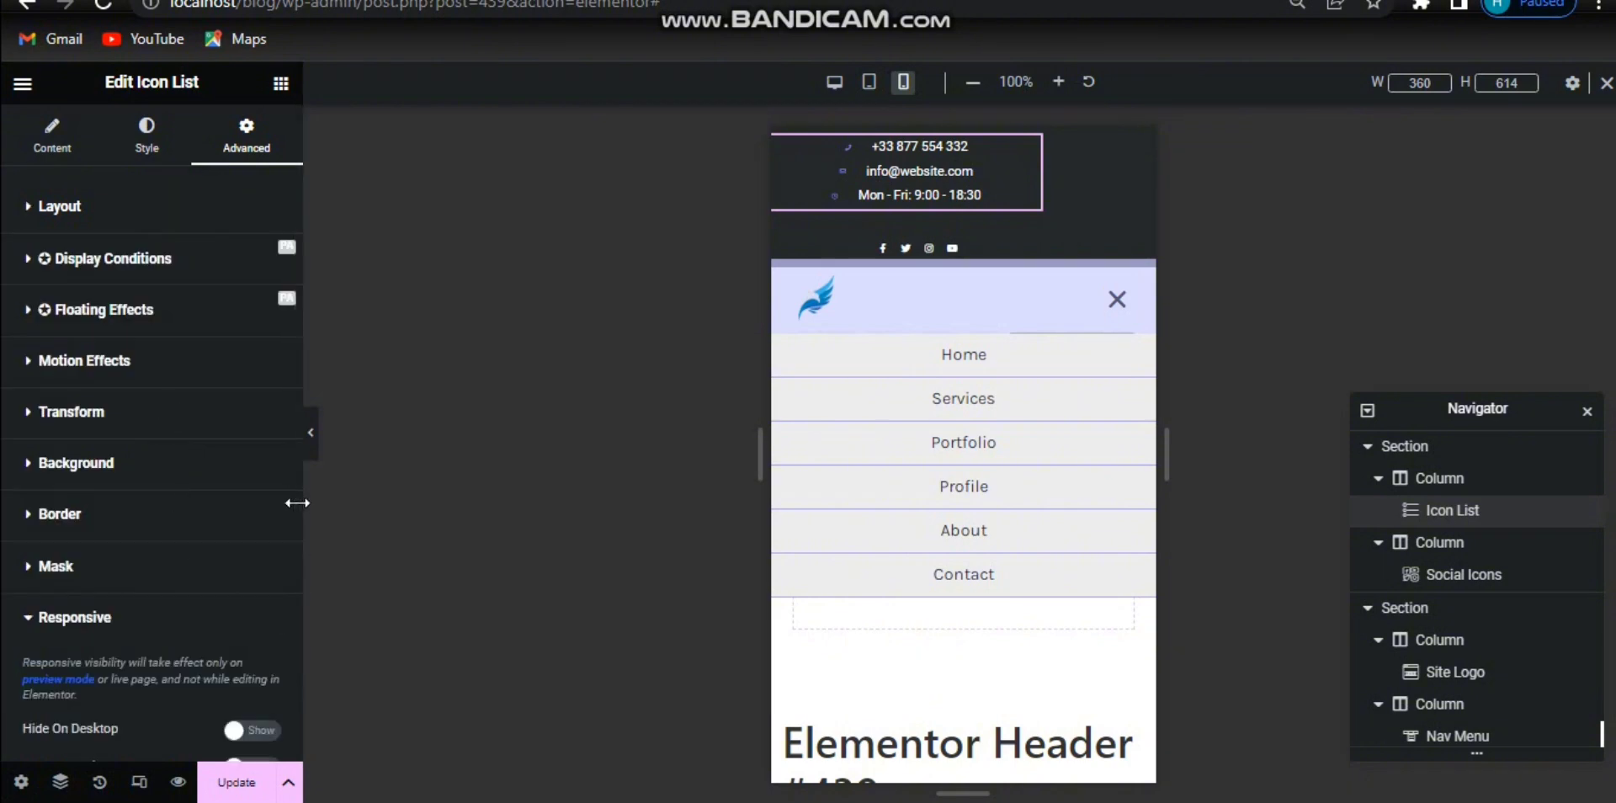
{"action": "left_click_drag", "start_coordinate": [295, 528], "coordinate": [281, 415]}
{"action": "left_click", "coordinate": [1032, 198]}
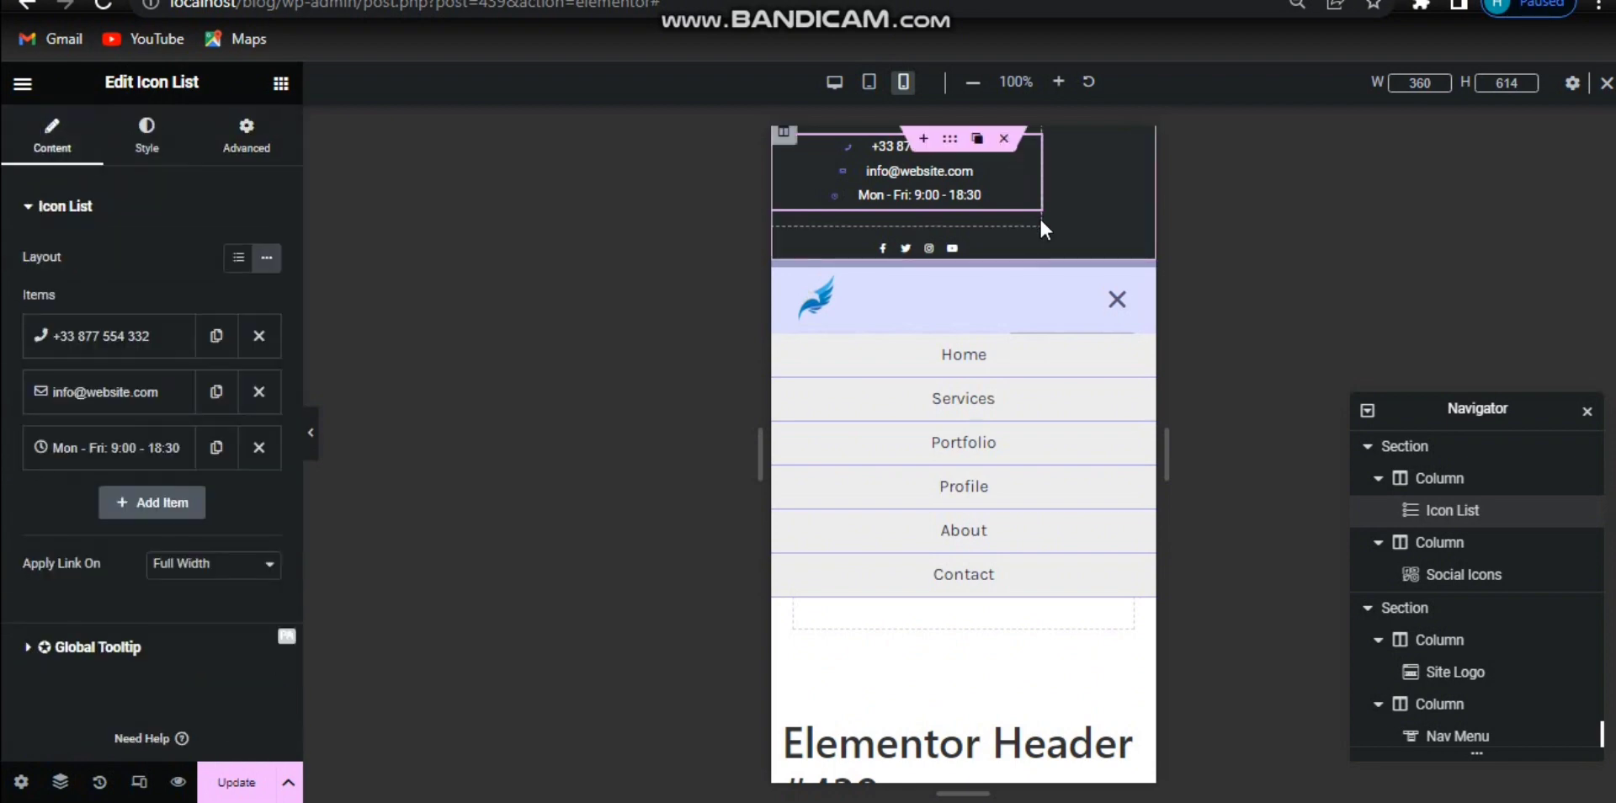
{"action": "left_click", "coordinate": [1025, 160]}
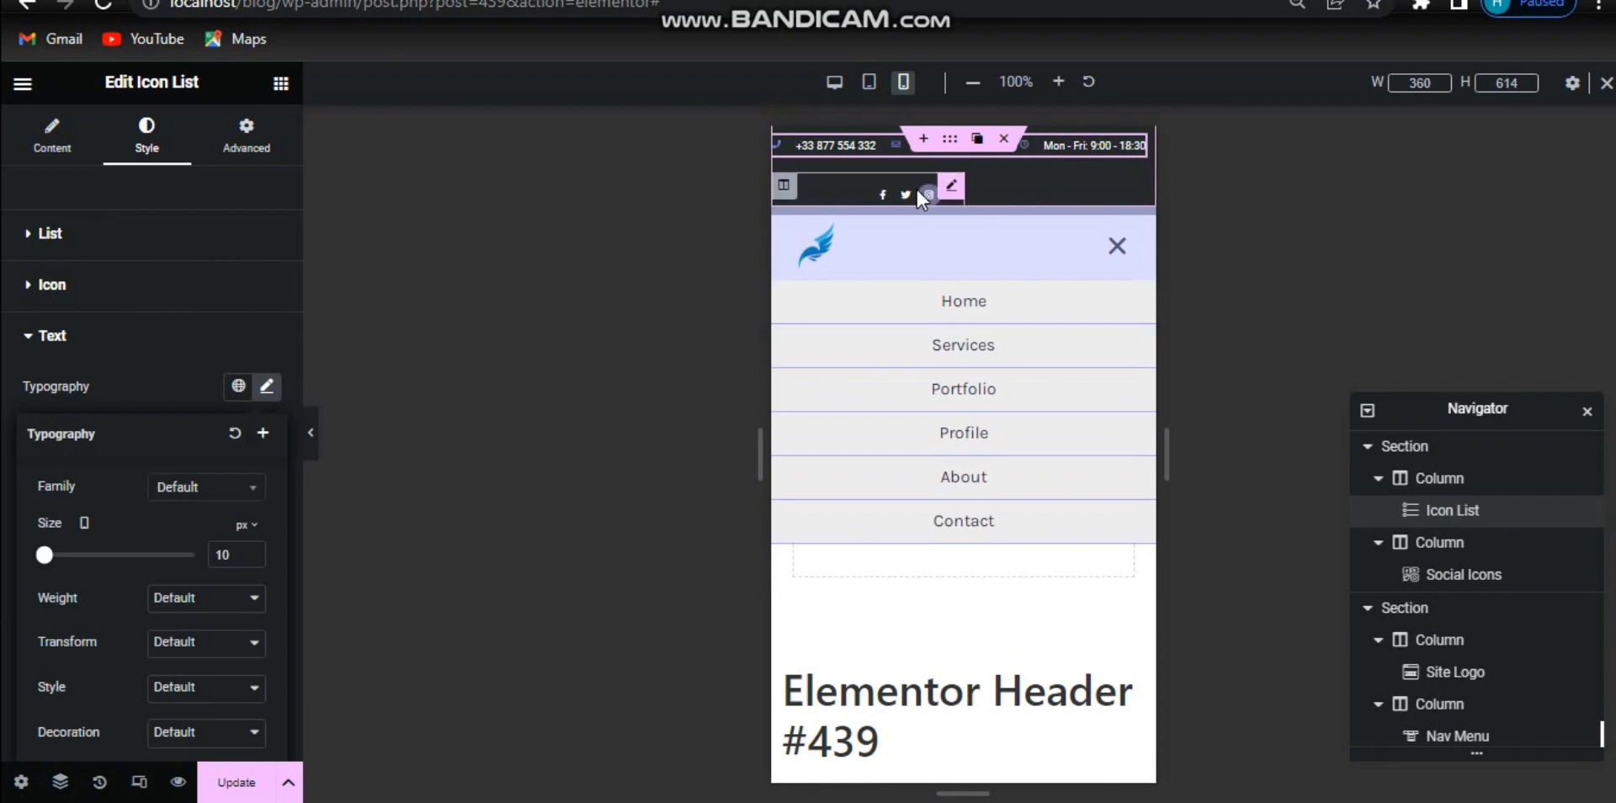
Hide the social icons column on tablet portrait and mobile portrait, and update the template.
{"action": "left_click", "coordinate": [784, 186]}
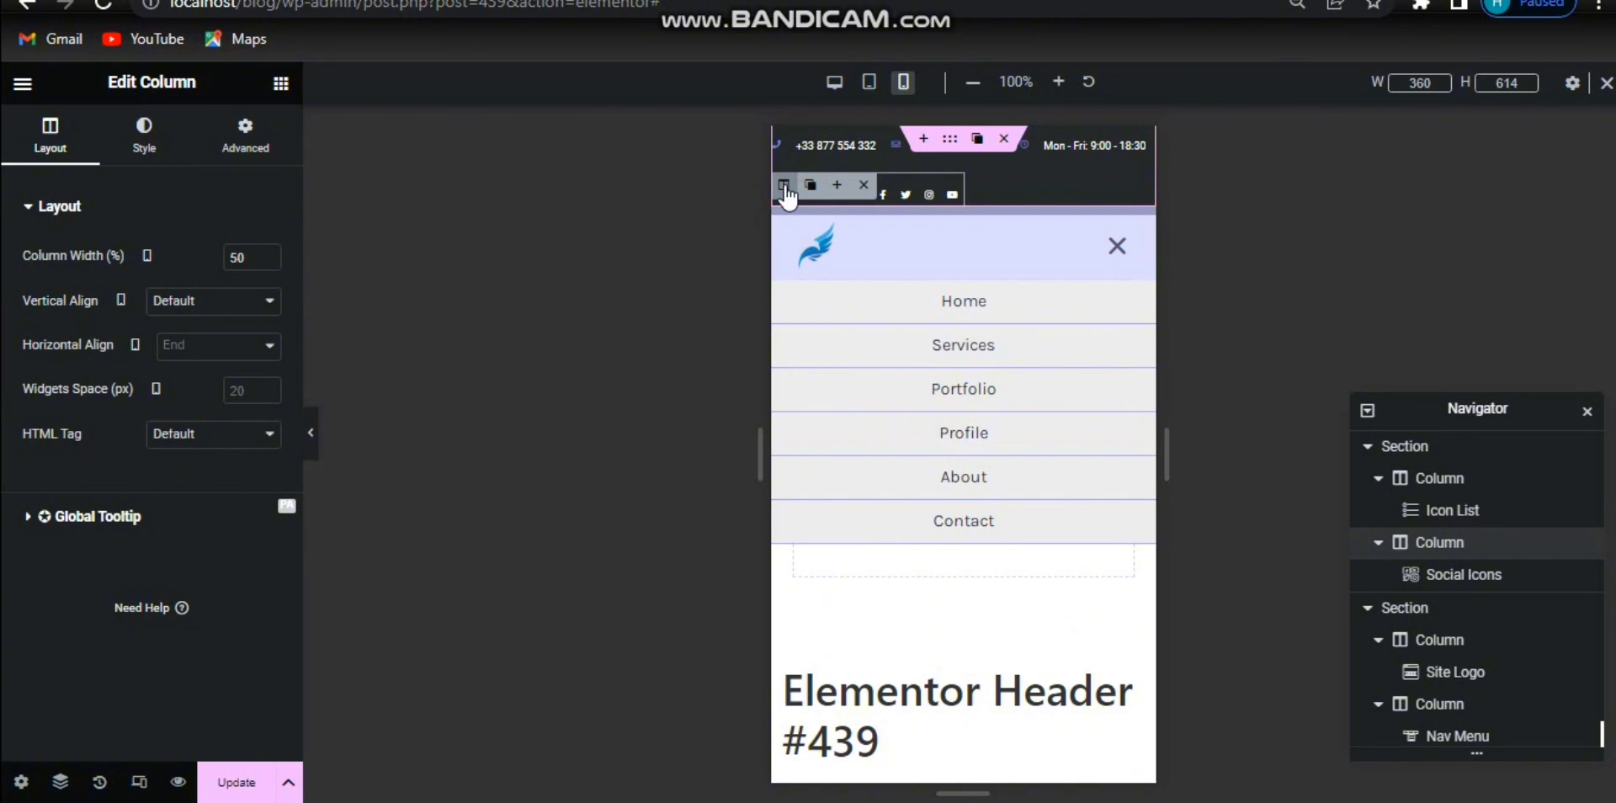
{"action": "left_click", "coordinate": [245, 131]}
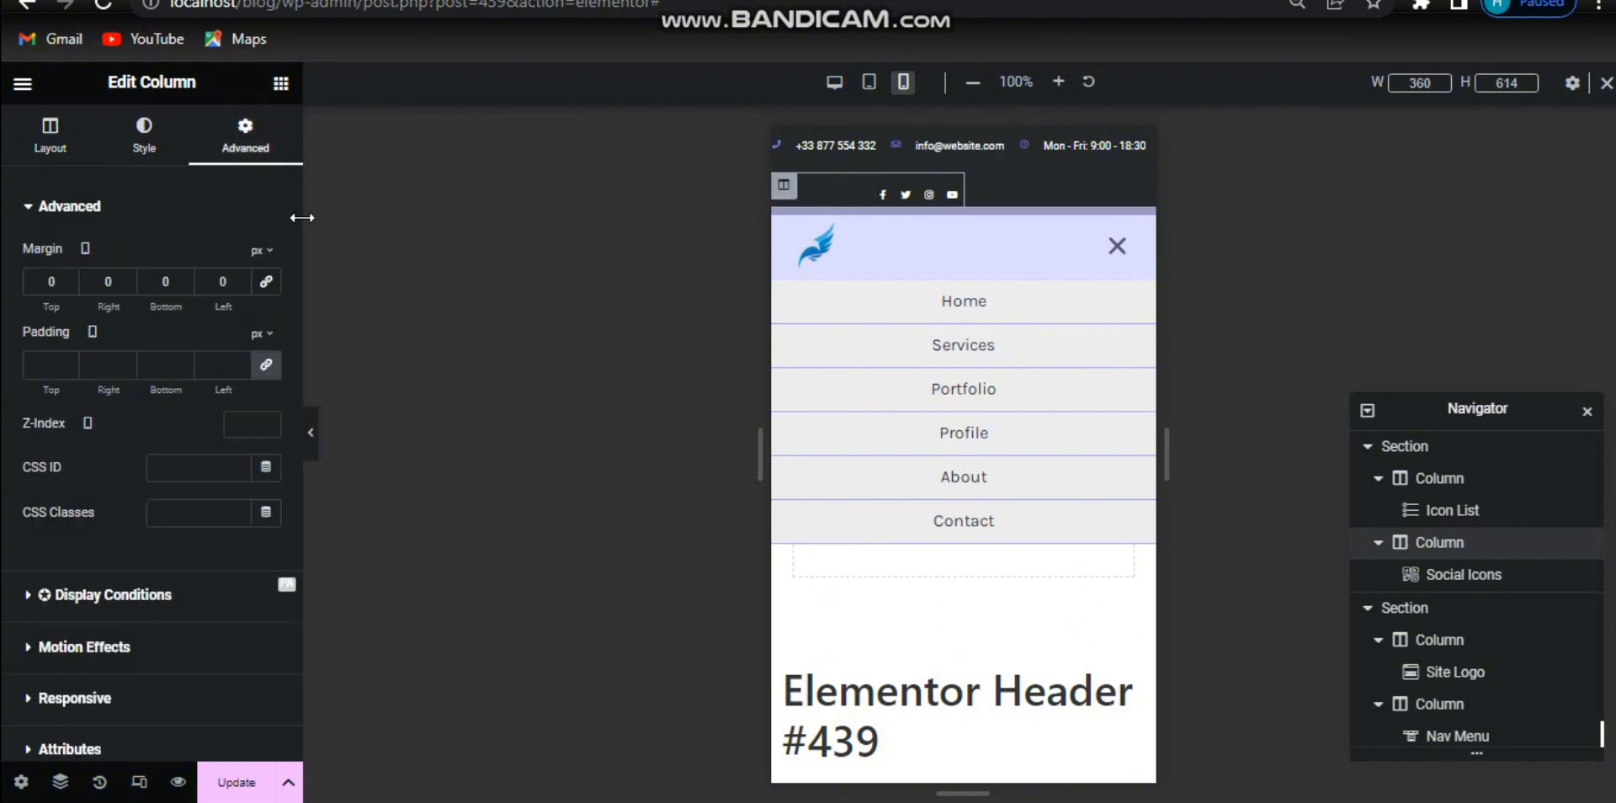
{"action": "scroll", "coordinate": [294, 216], "scroll_direction": "down", "scroll_amount": 3}
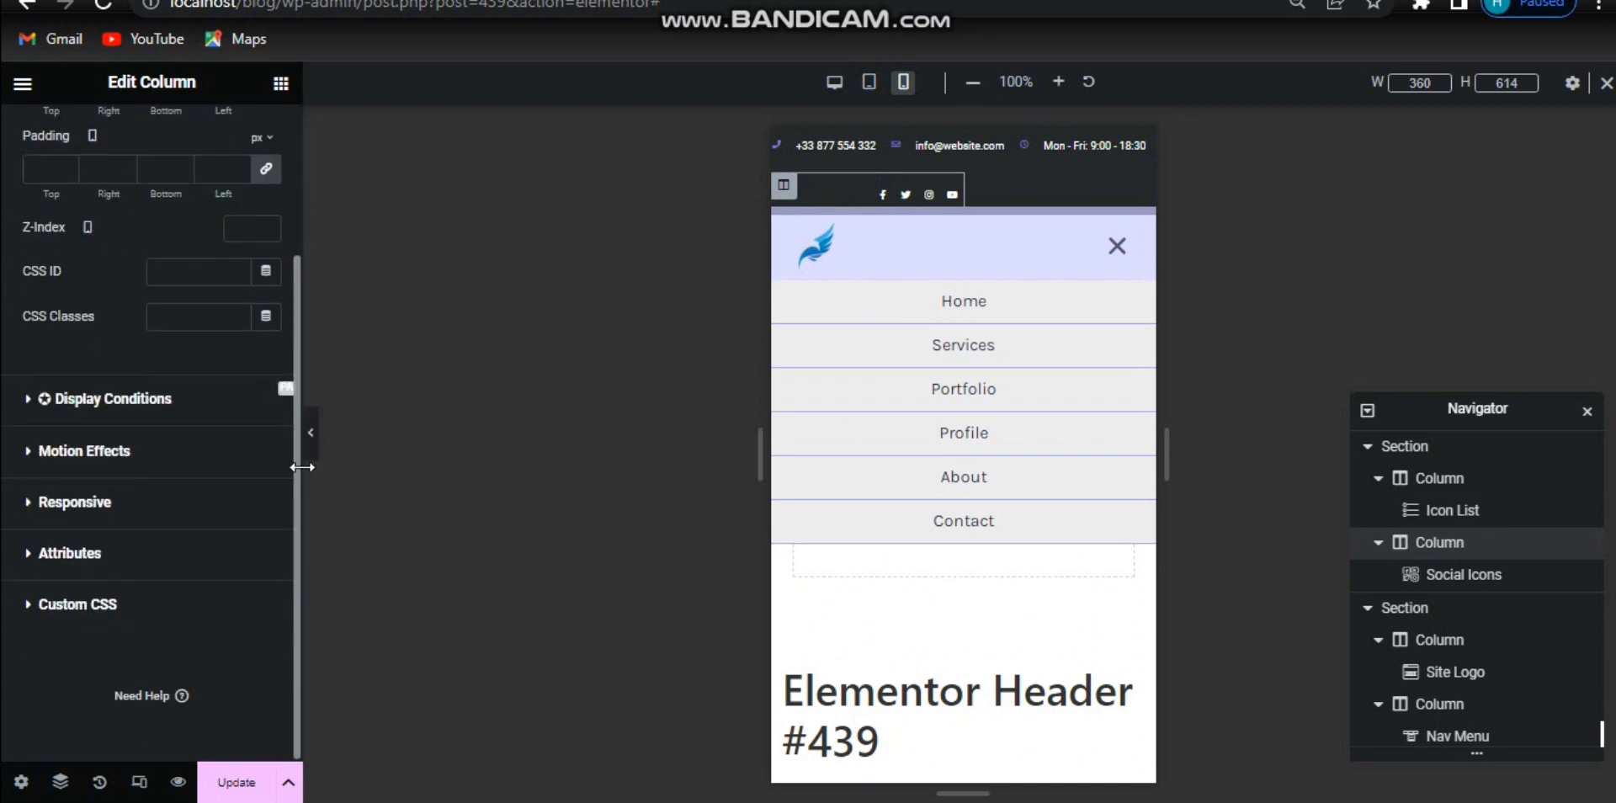
{"action": "left_click", "coordinate": [152, 505]}
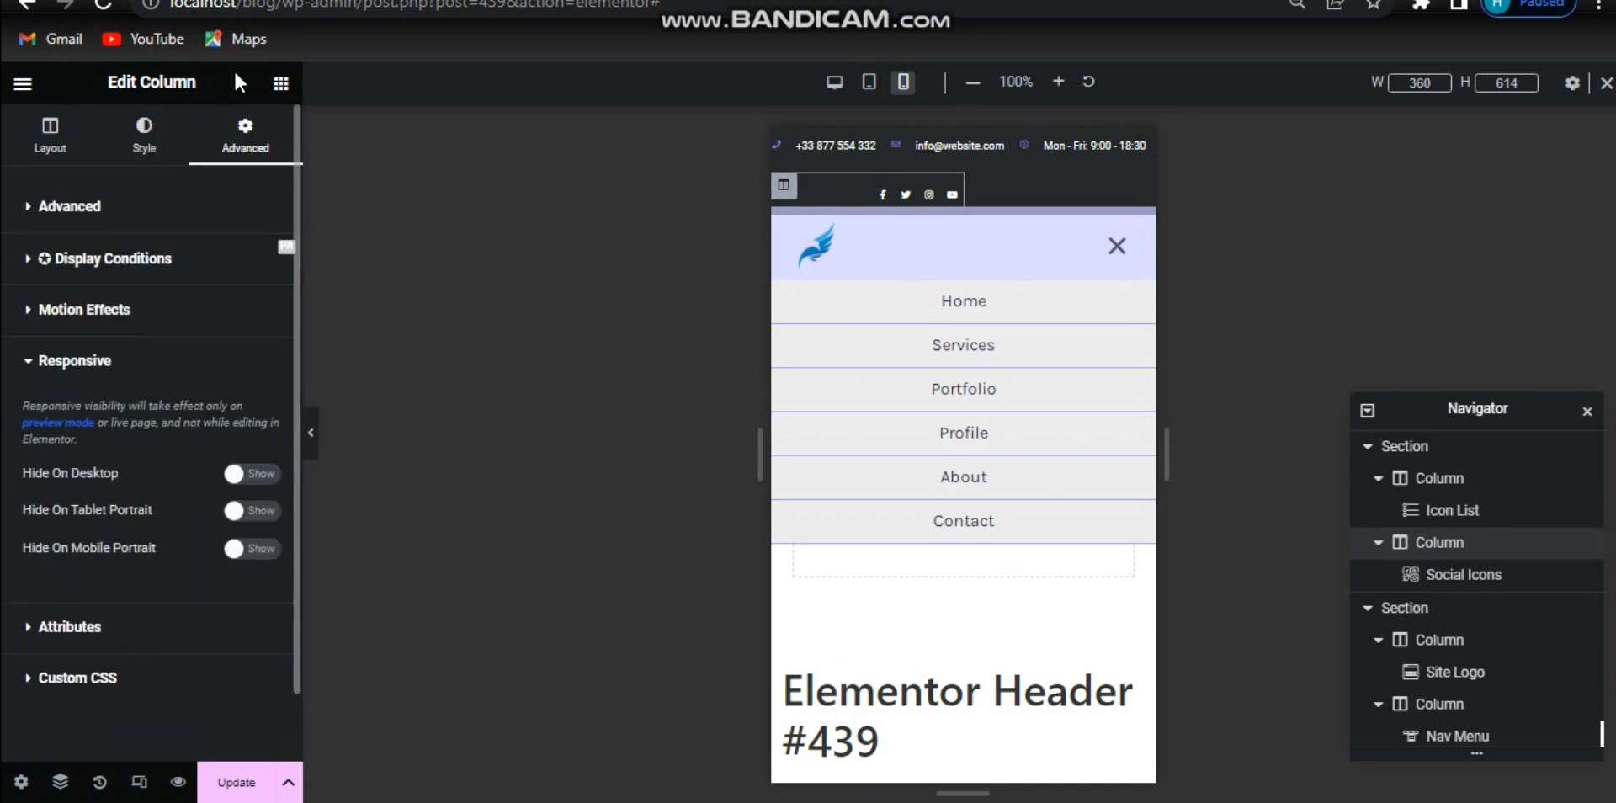
{"action": "left_click", "coordinate": [271, 548]}
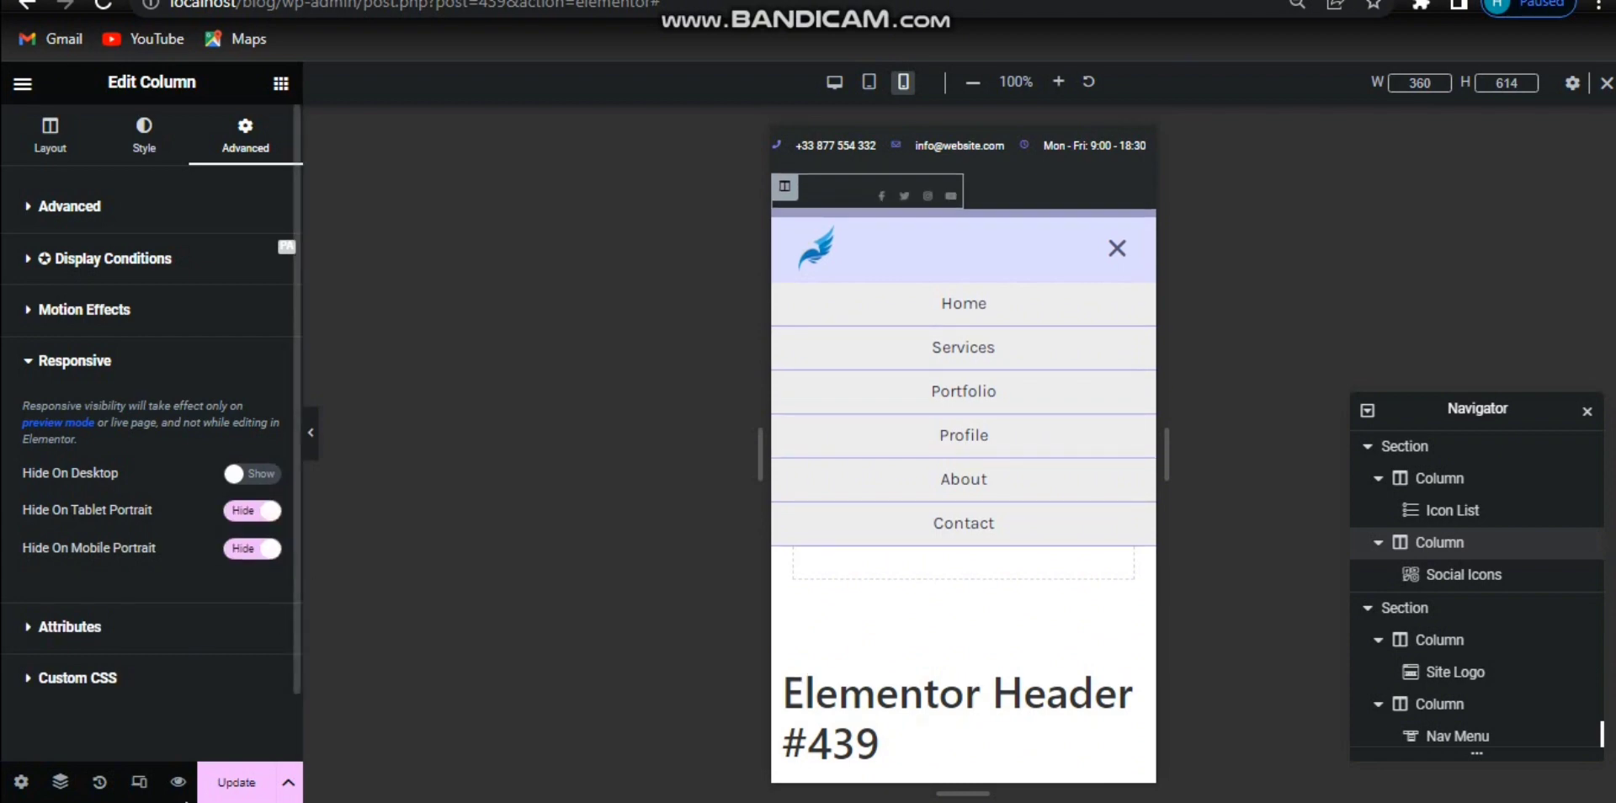
{"action": "left_click", "coordinate": [221, 784]}
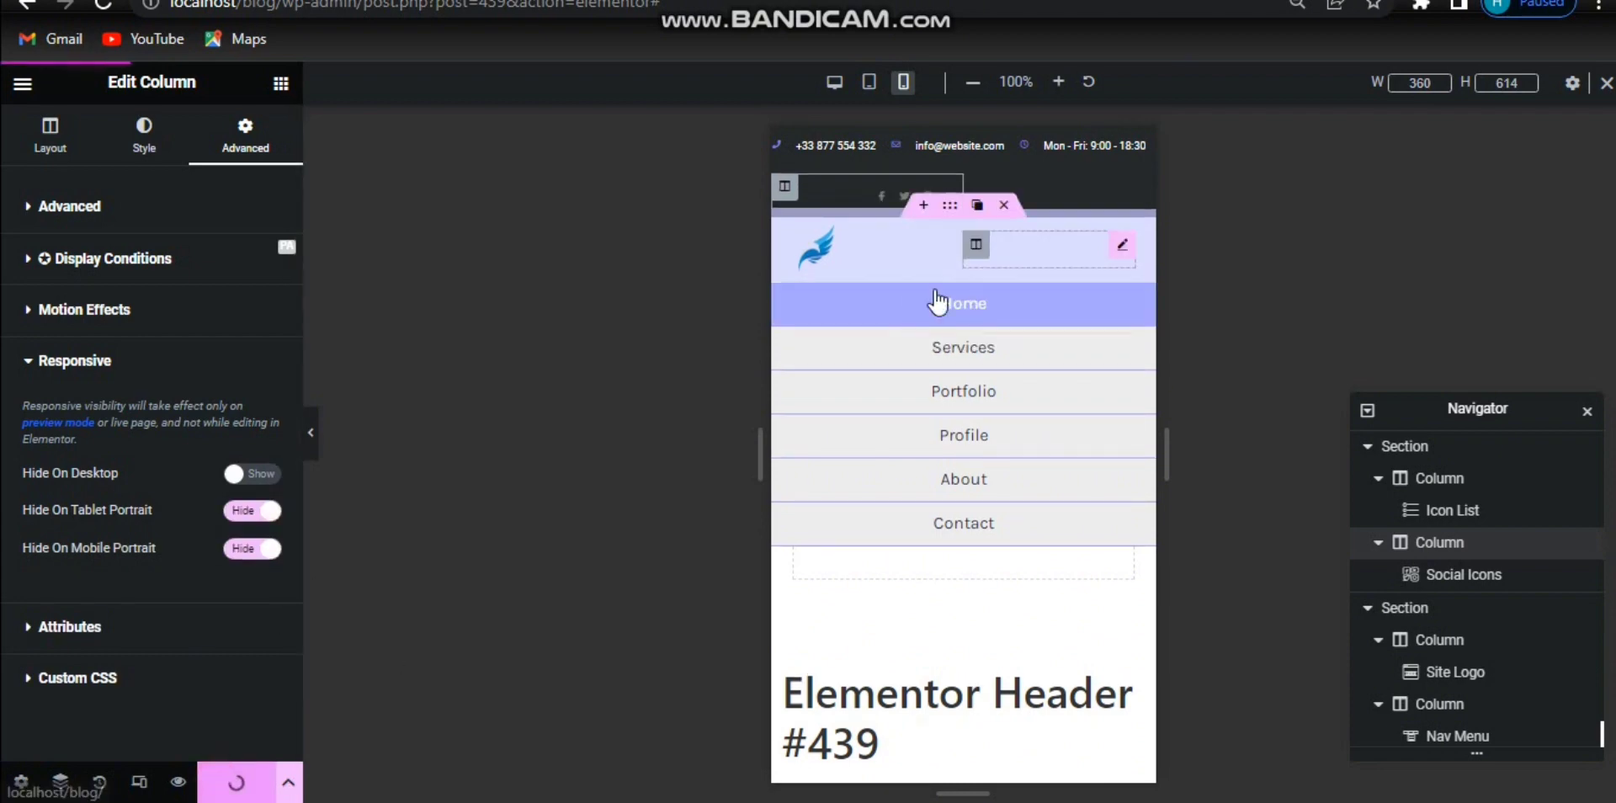
Switch to the page preview and check the header at the 425 px, 1024 px and 1440 px widths.
{"action": "left_click", "coordinate": [1119, 276]}
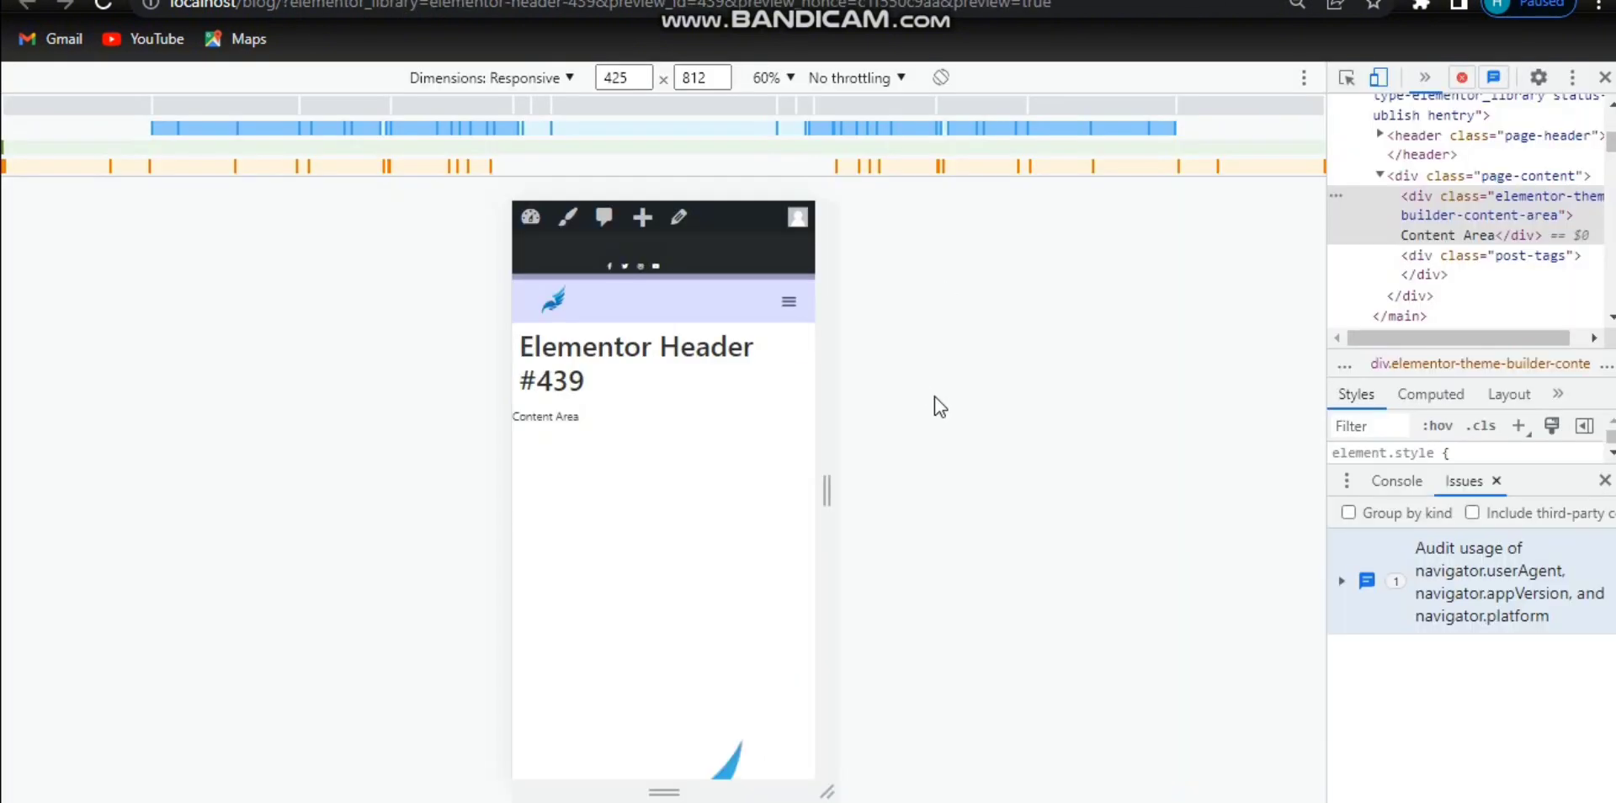
{"action": "left_click", "coordinate": [365, 109]}
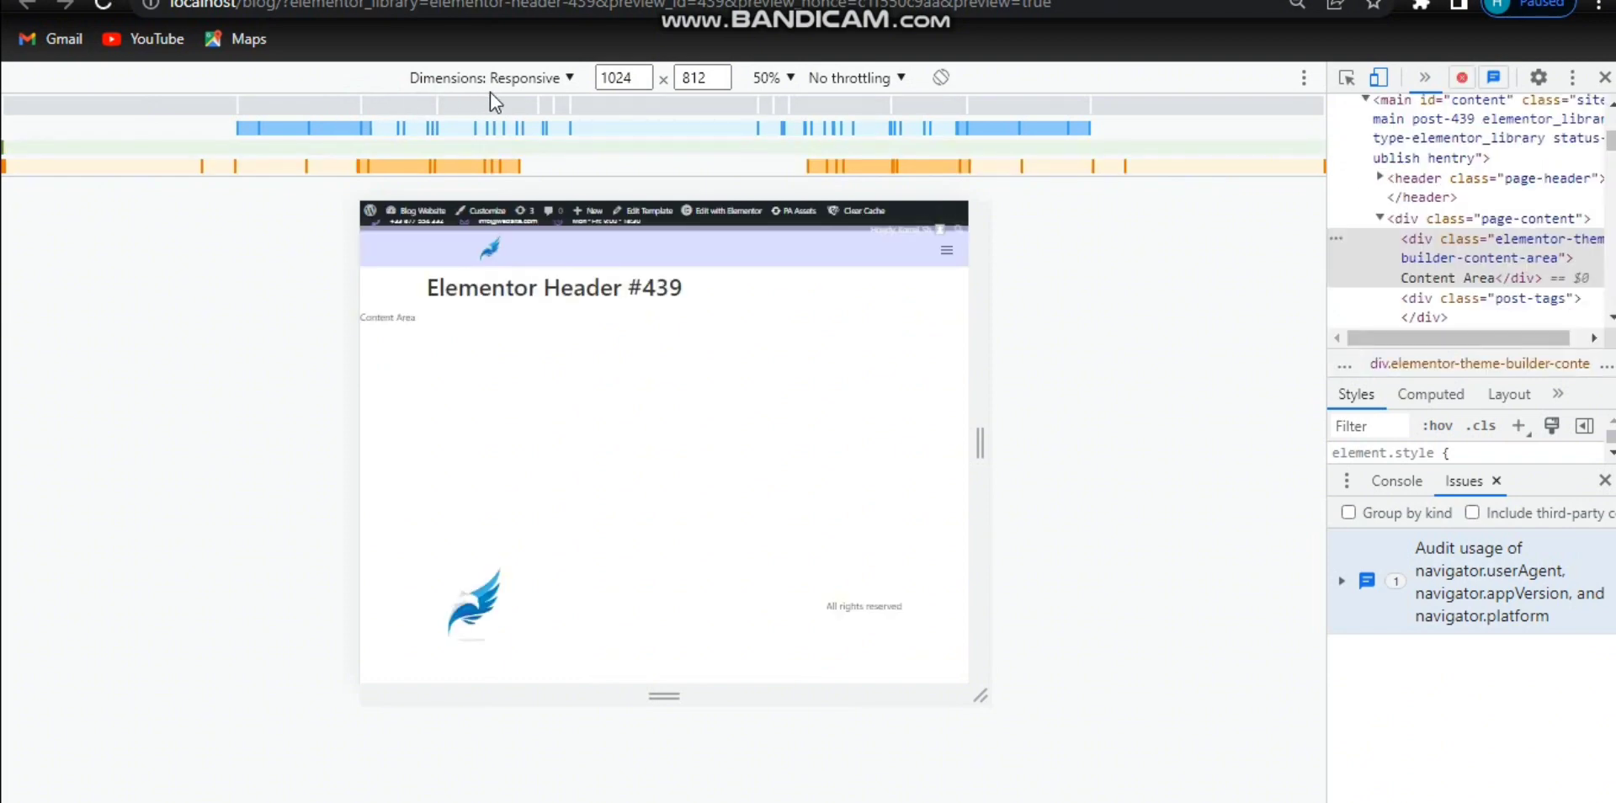
{"action": "left_click", "coordinate": [327, 108]}
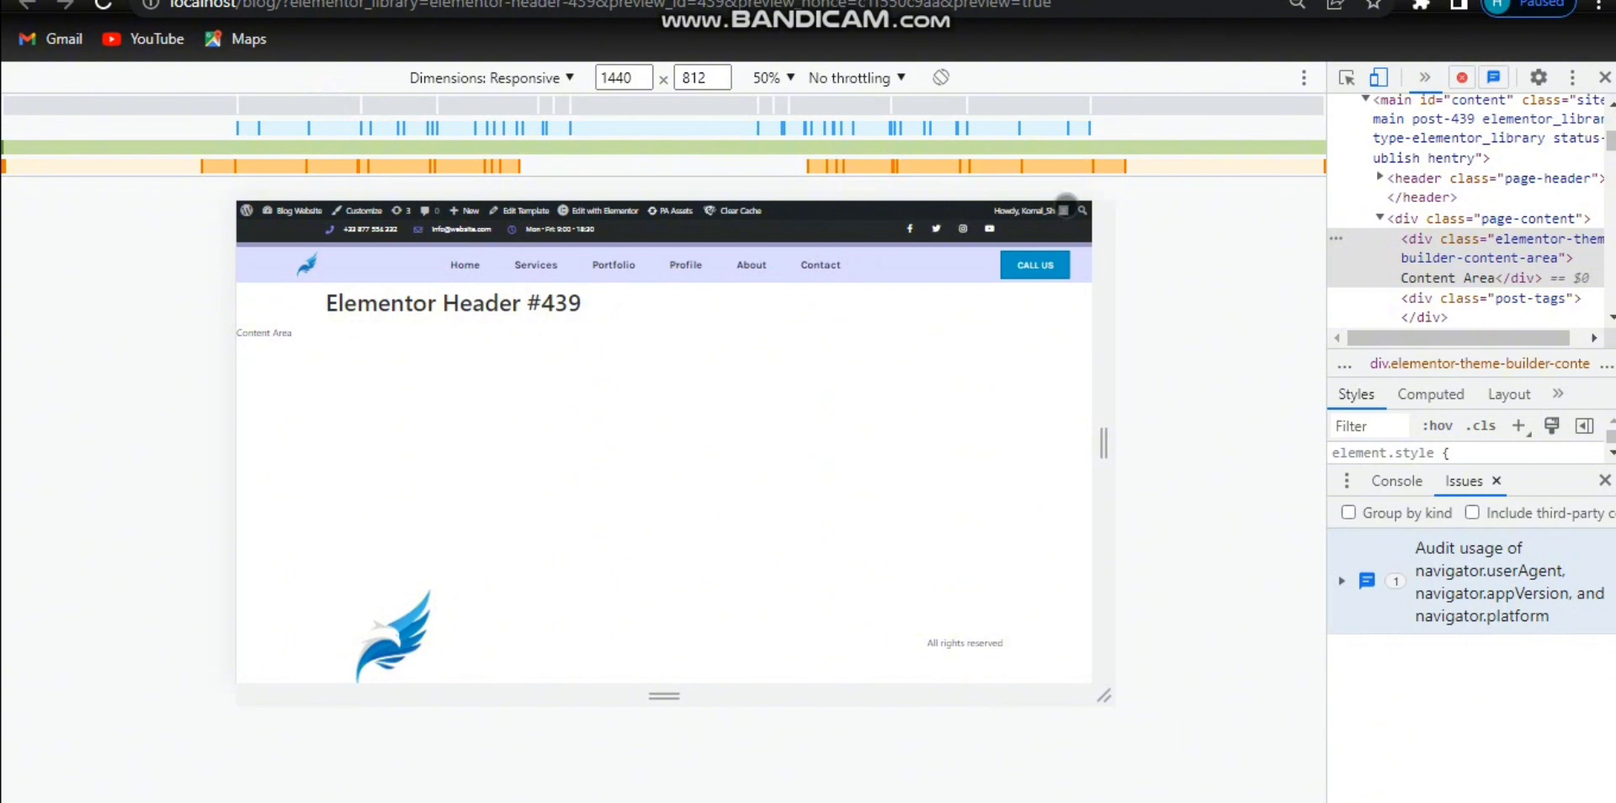
{"action": "left_click", "coordinate": [514, 104]}
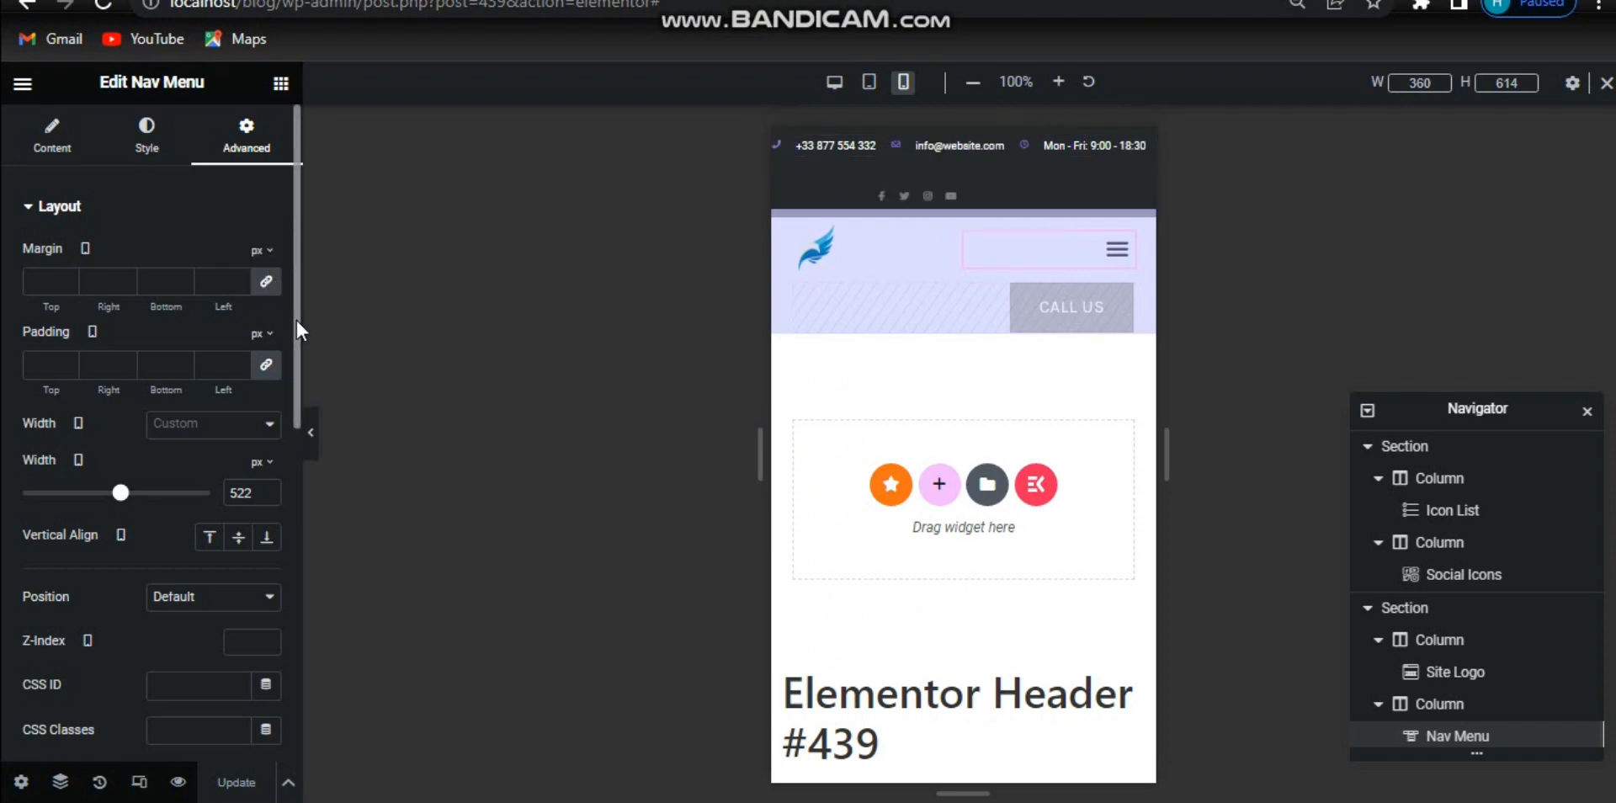
Back in the Elementor editor, hide the social icons widget on mobile portrait and update the template.
{"action": "left_click_drag", "start_coordinate": [296, 317], "coordinate": [496, 541]}
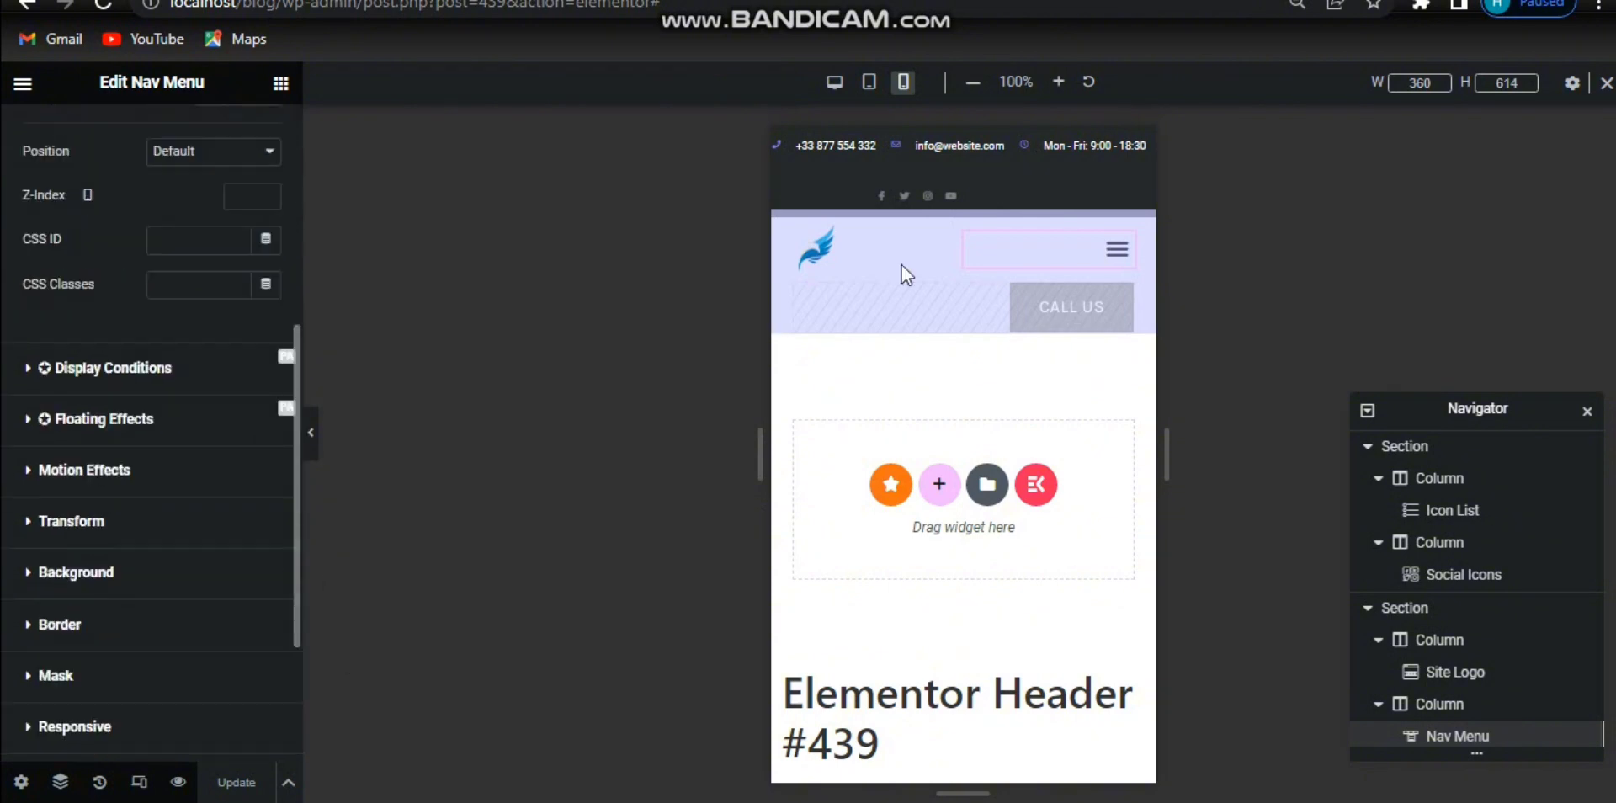
{"action": "left_click", "coordinate": [894, 206]}
{"action": "left_click", "coordinate": [245, 134]}
{"action": "left_click_drag", "start_coordinate": [296, 206], "coordinate": [308, 491]}
{"action": "left_click", "coordinate": [214, 543]}
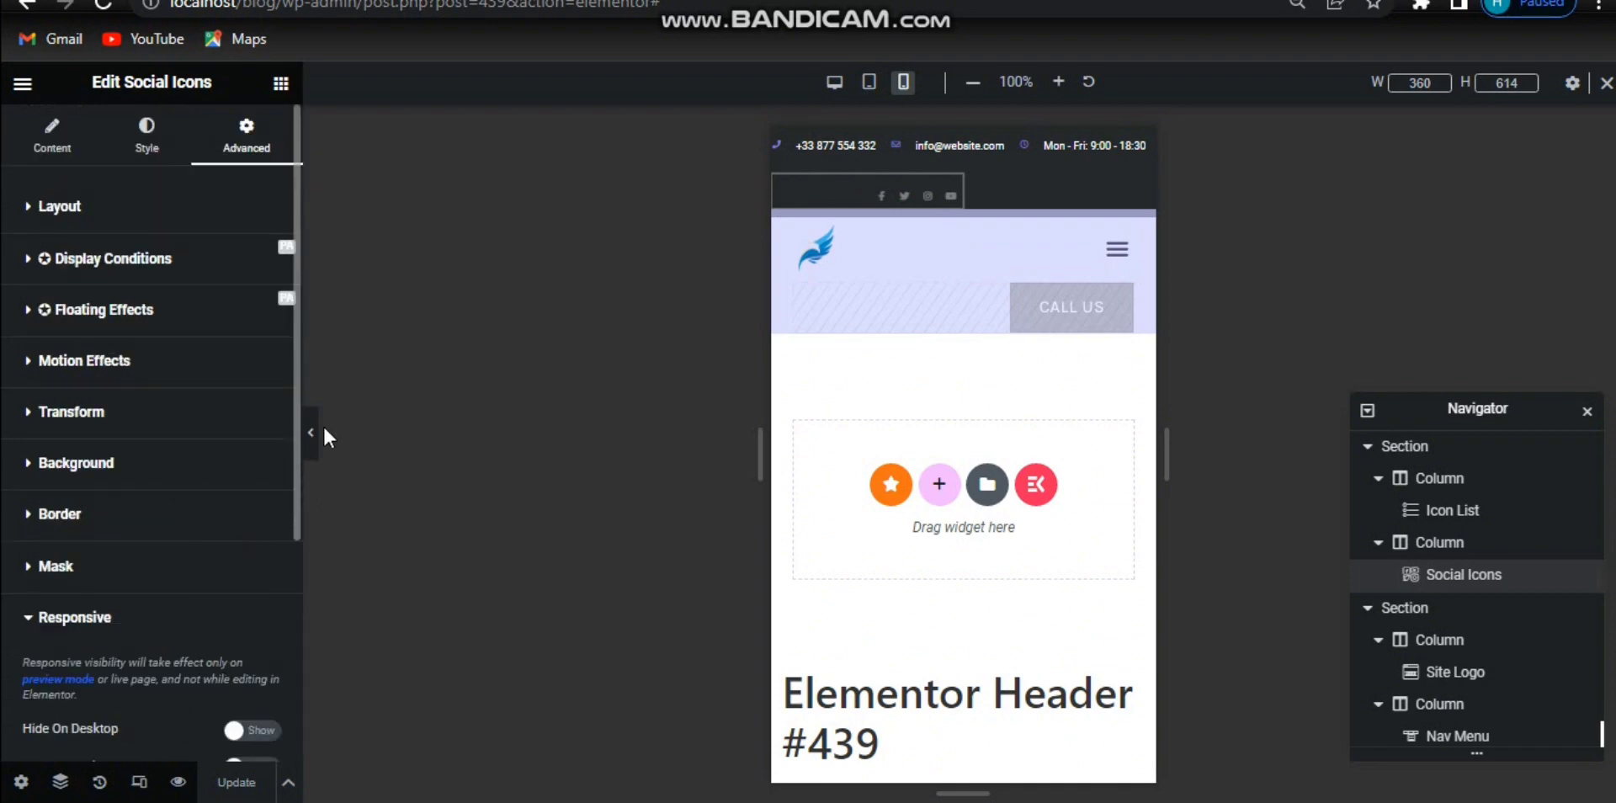
{"action": "left_click_drag", "start_coordinate": [296, 430], "coordinate": [290, 591]}
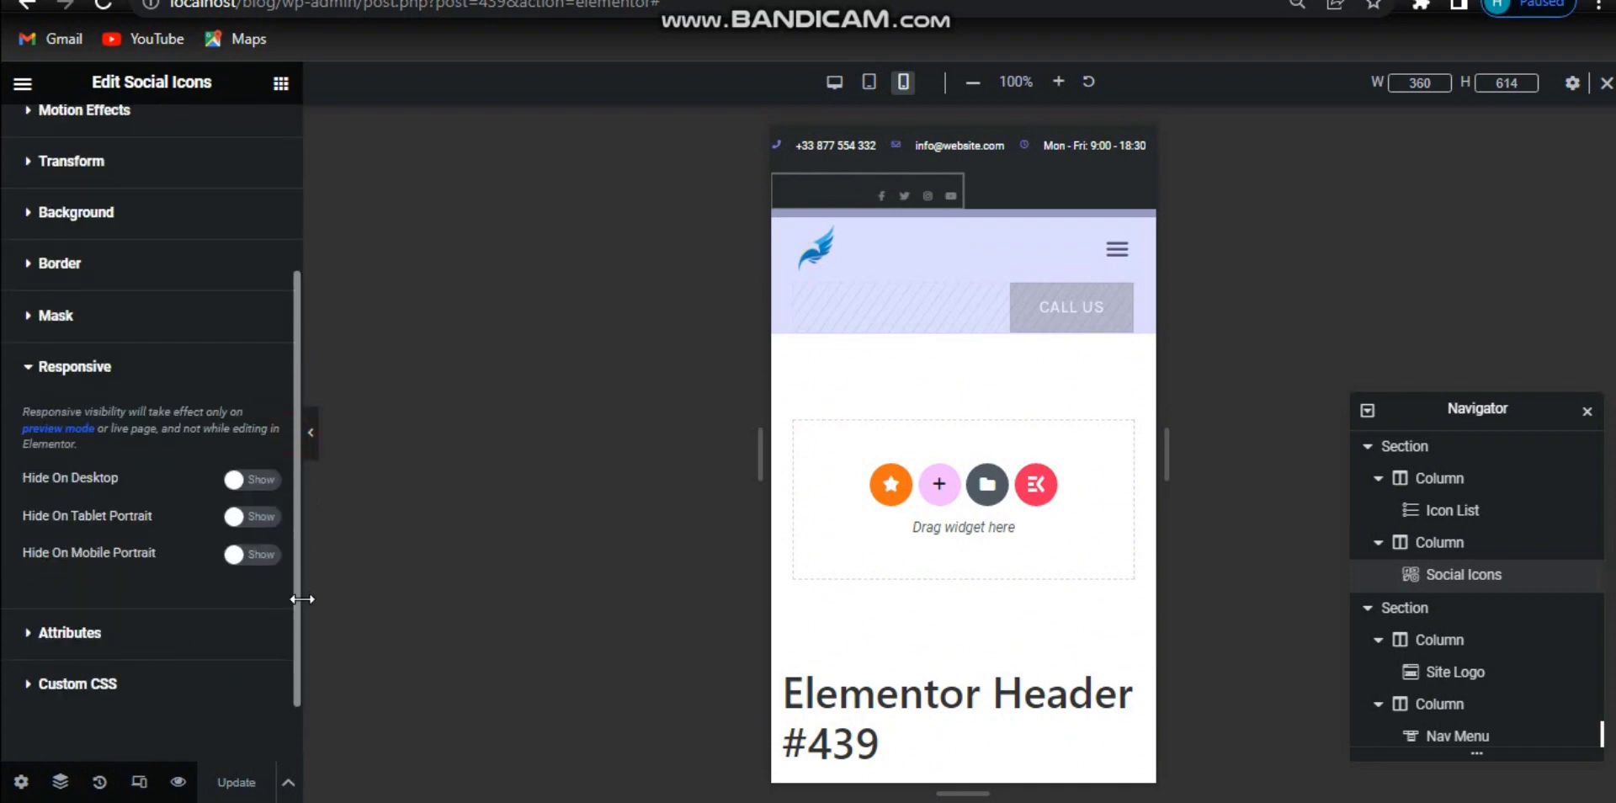
{"action": "left_click", "coordinate": [267, 564]}
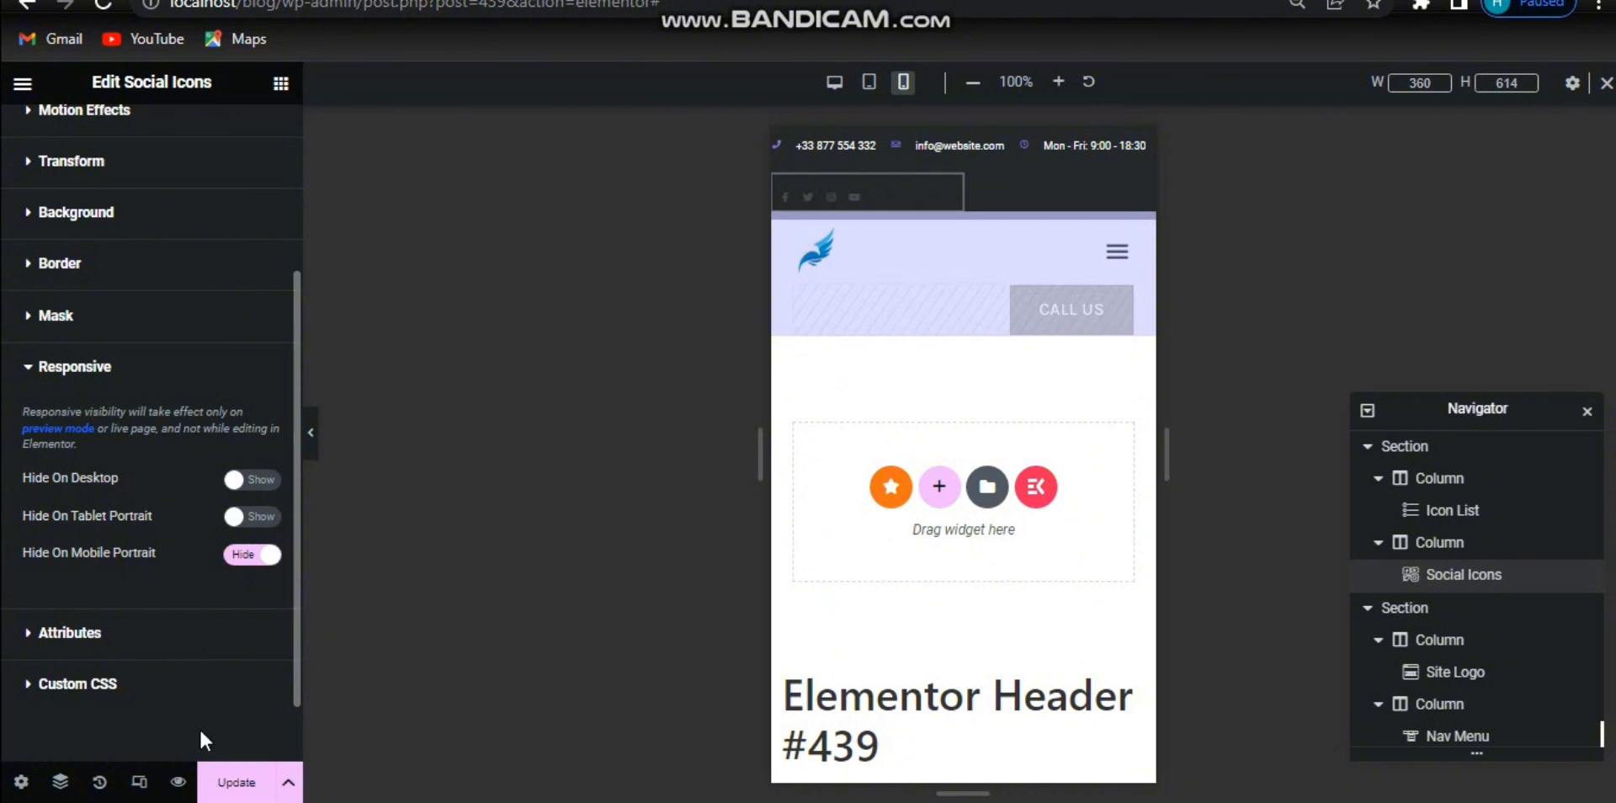
{"action": "left_click", "coordinate": [211, 783]}
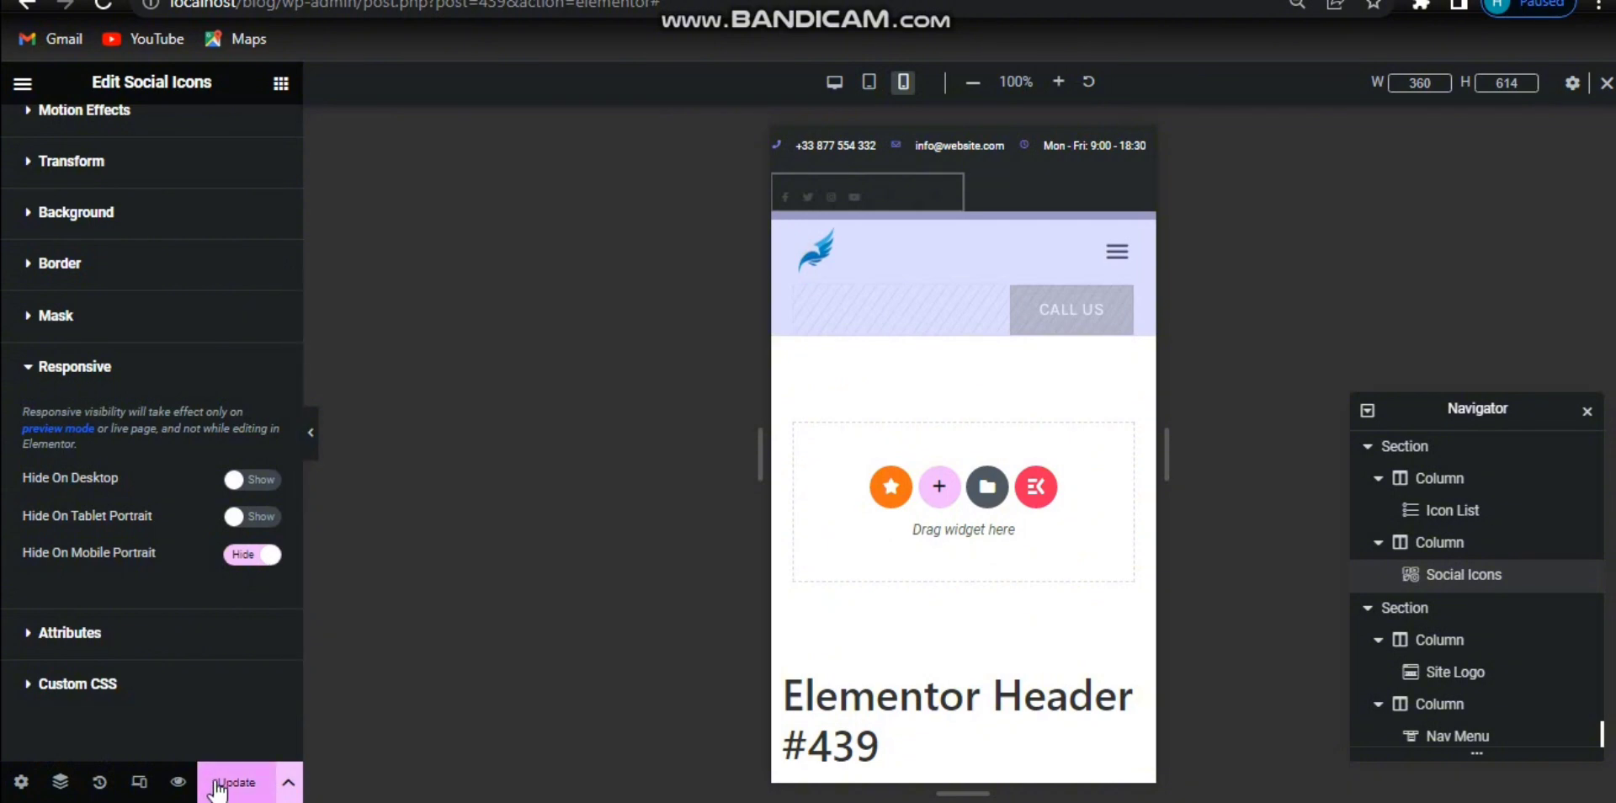
In tablet view, make the social icons column show again on tablet portrait and mobile portrait, and update the template.
{"action": "left_click", "coordinate": [869, 83]}
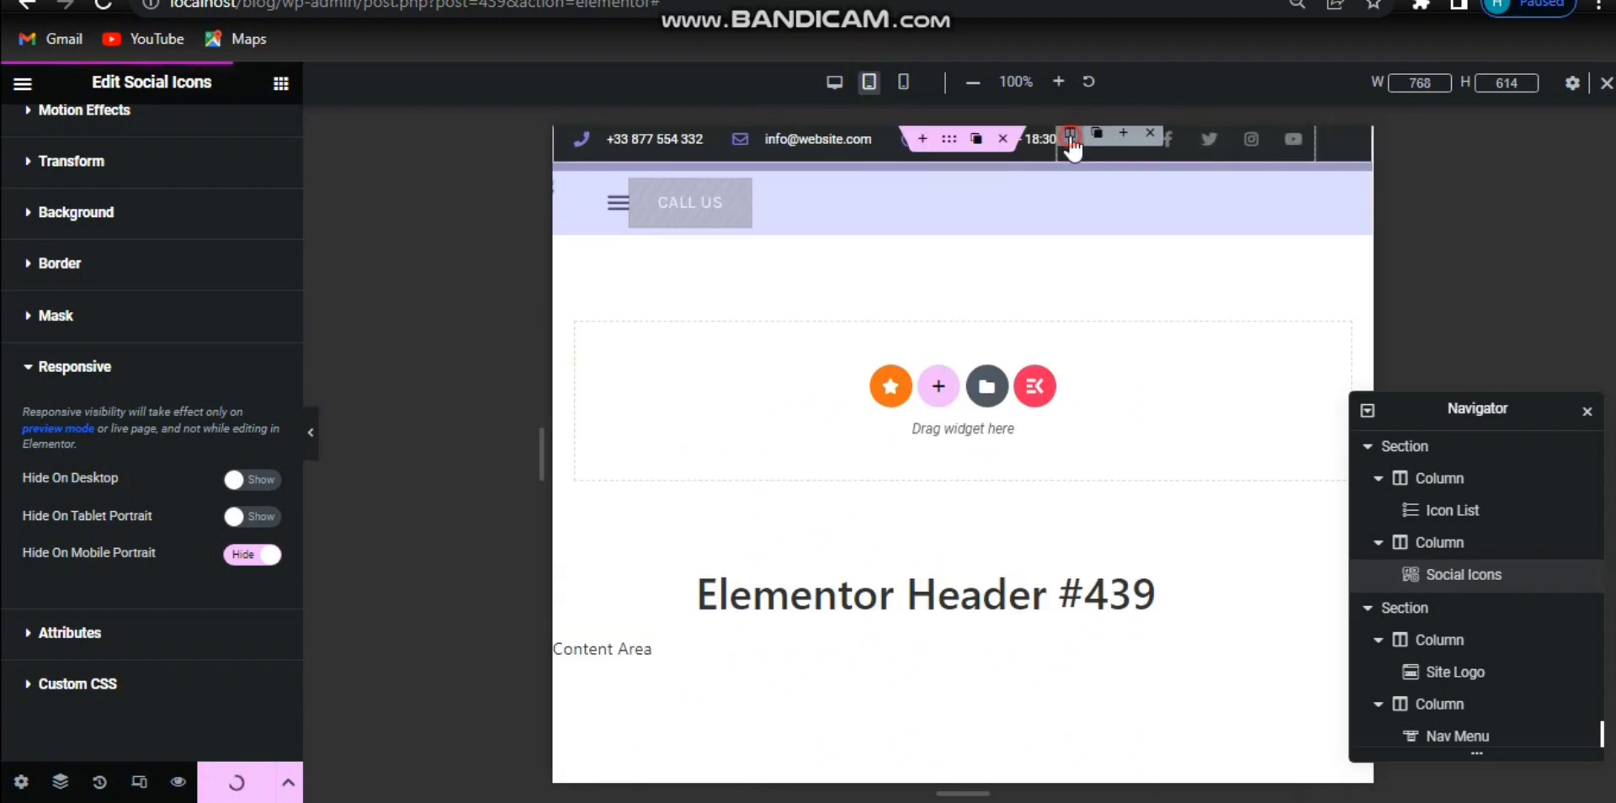
{"action": "left_click", "coordinate": [1070, 136]}
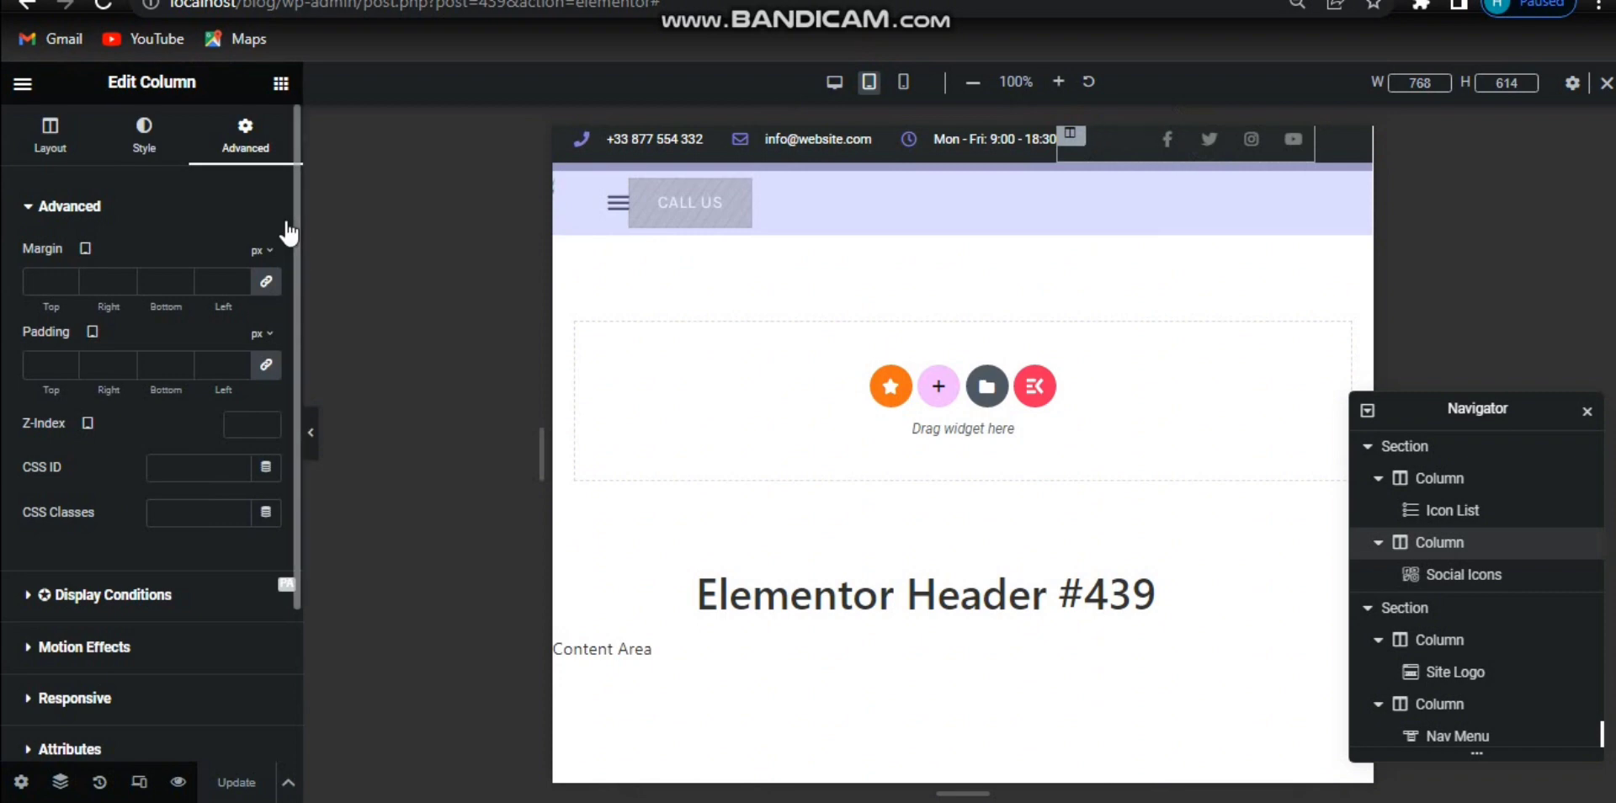
{"action": "scroll", "coordinate": [296, 278], "scroll_direction": "down", "scroll_amount": 1}
{"action": "scroll", "coordinate": [293, 370], "scroll_direction": "down", "scroll_amount": 1}
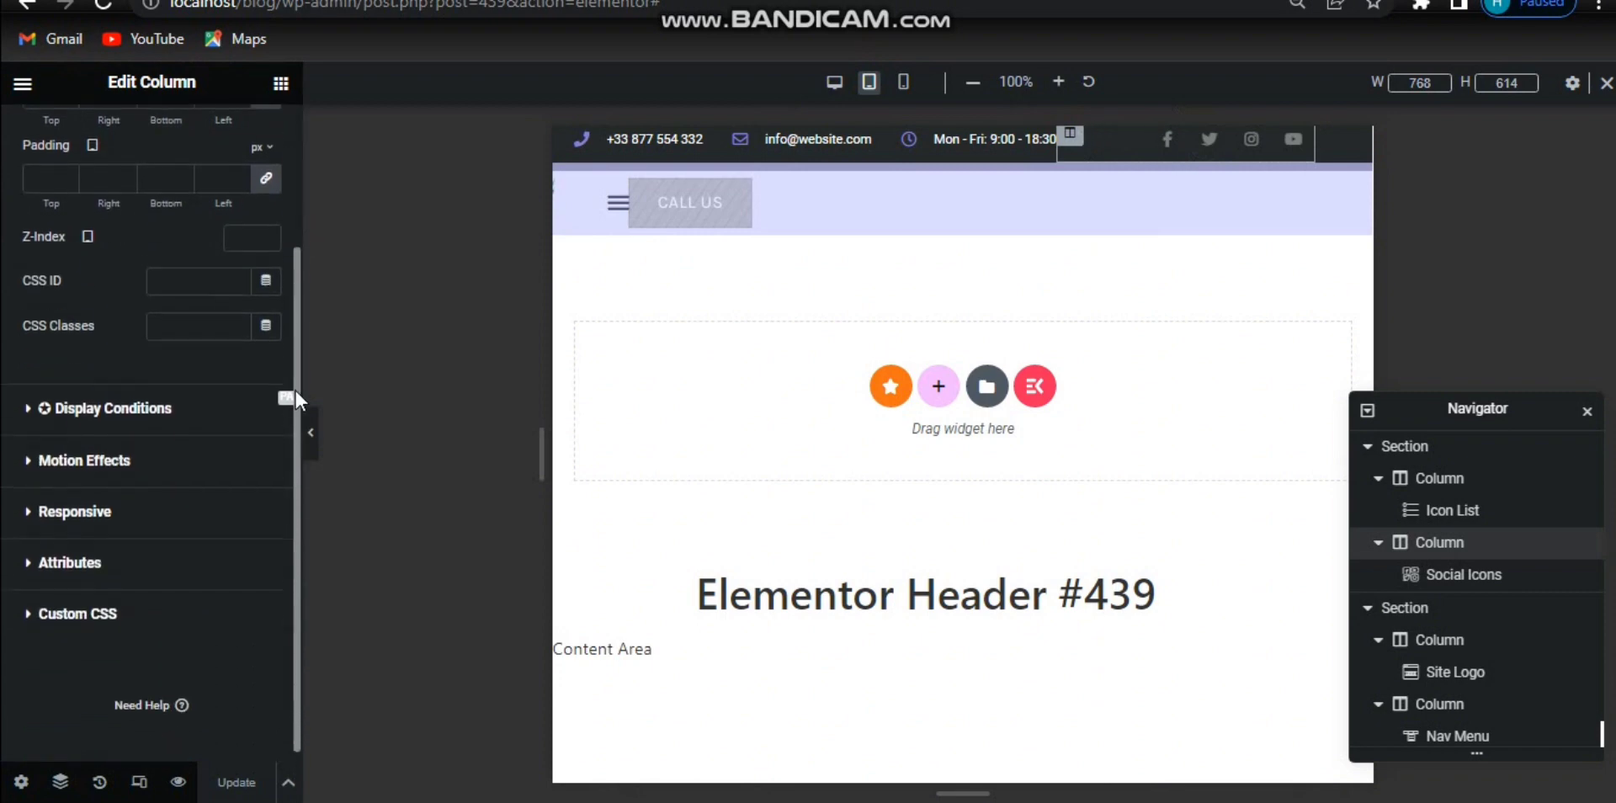
{"action": "left_click", "coordinate": [187, 501]}
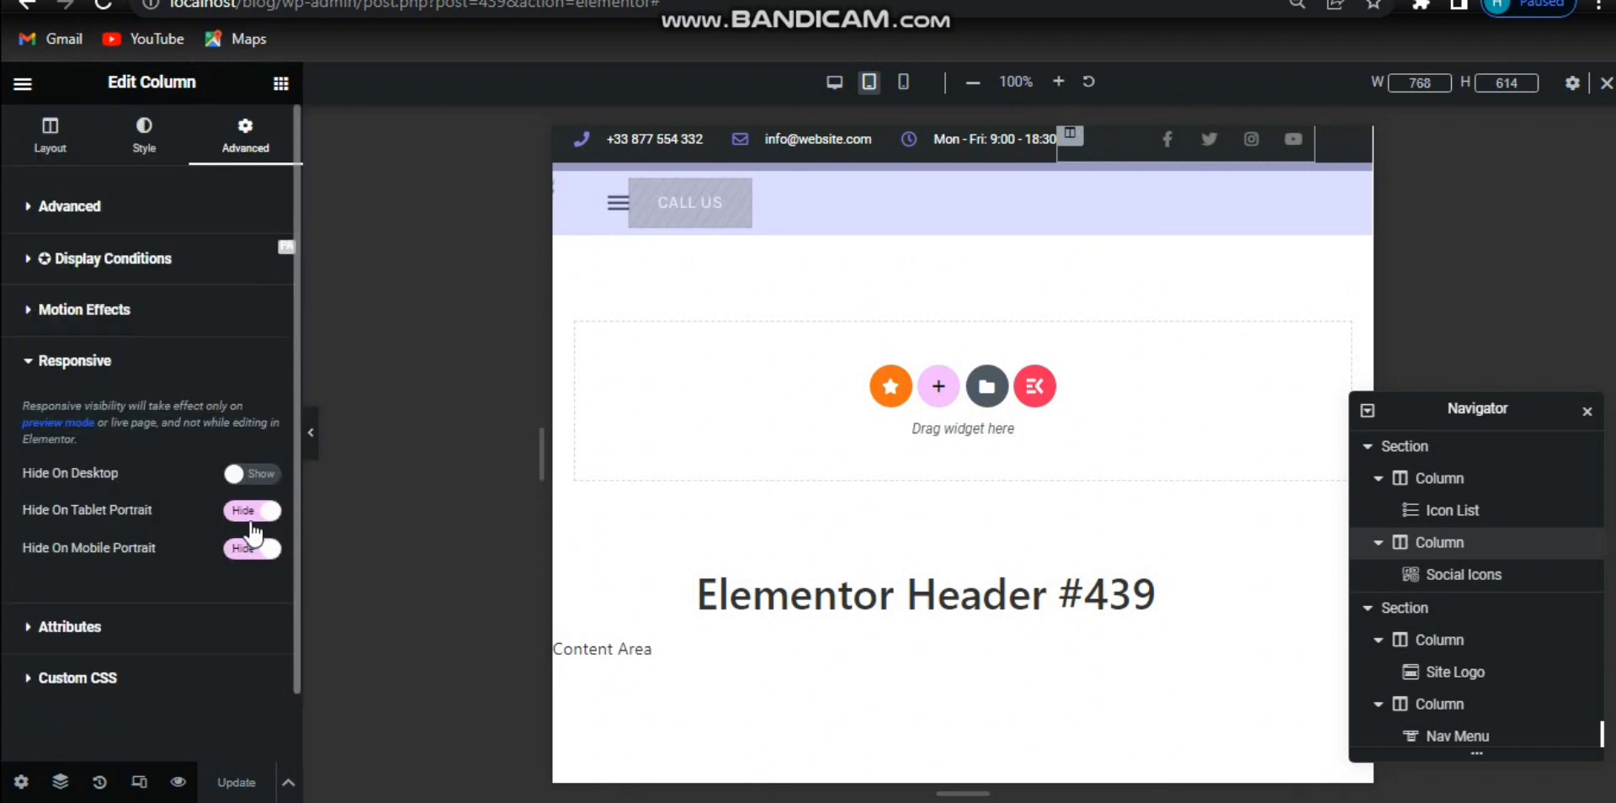
{"action": "left_click", "coordinate": [244, 510]}
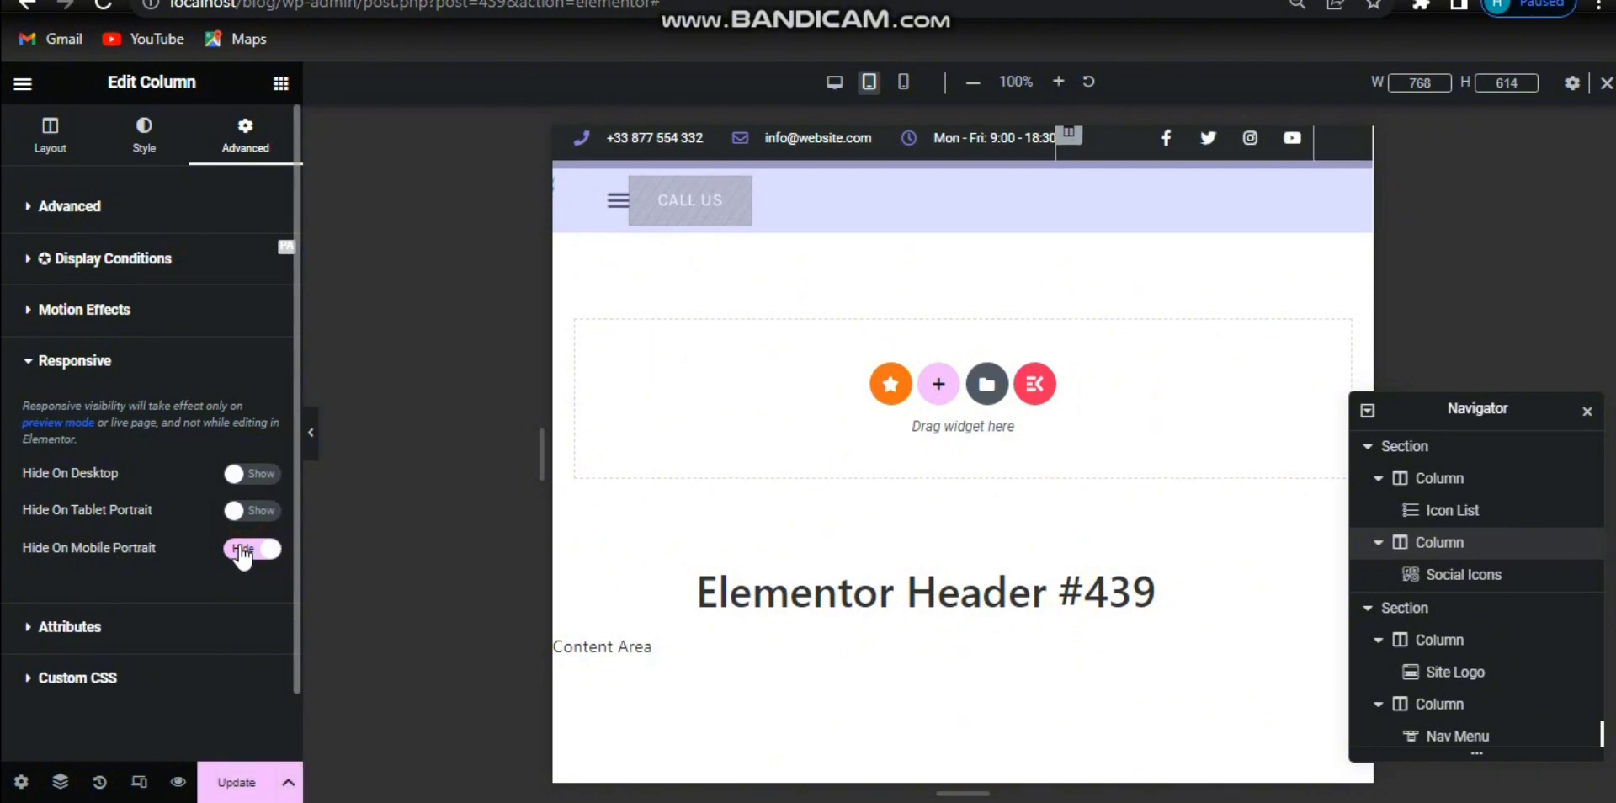
{"action": "left_click", "coordinate": [242, 550]}
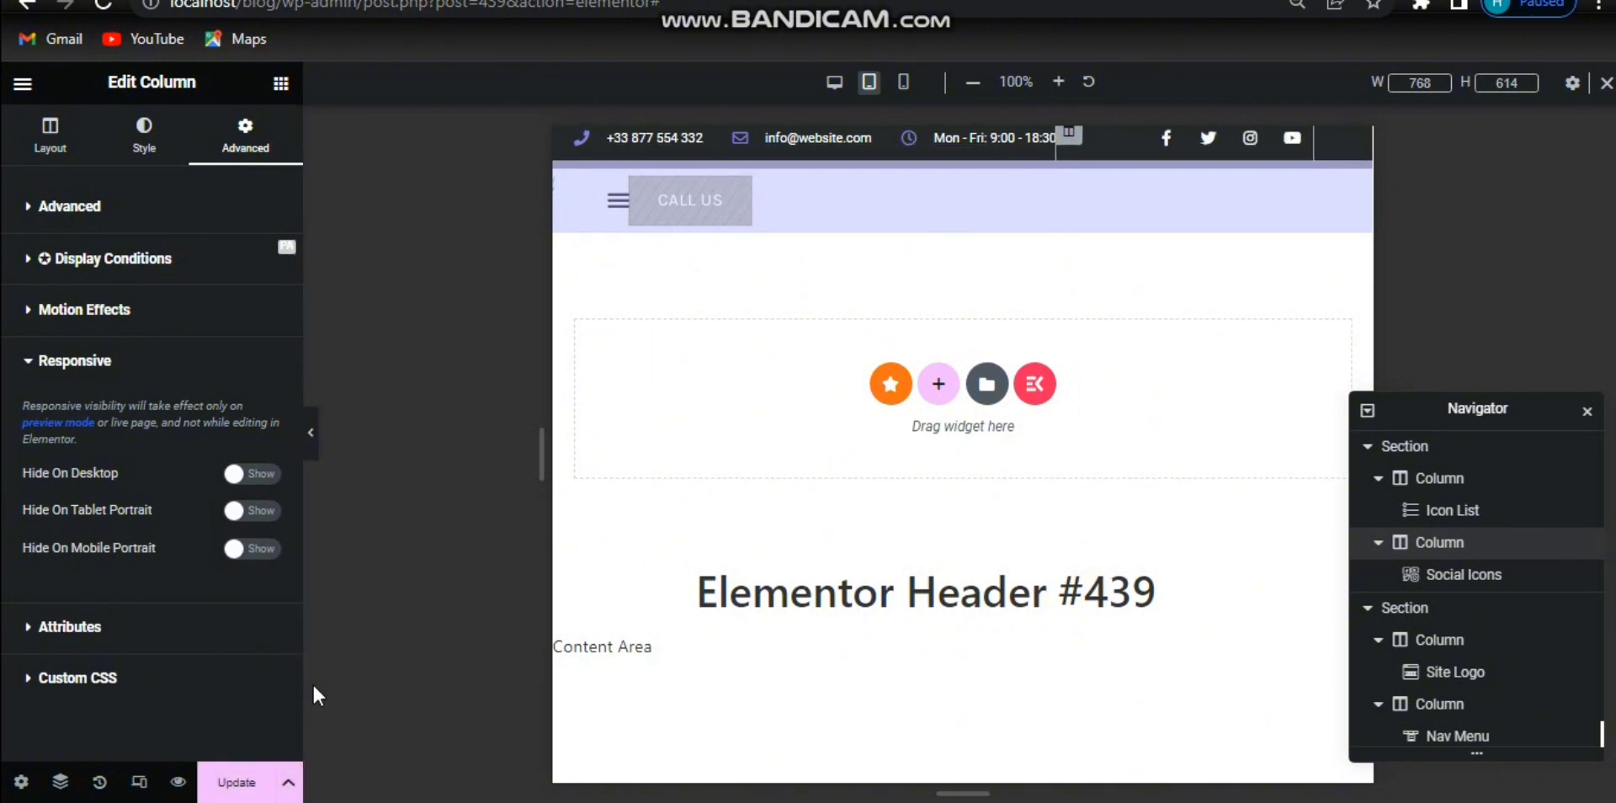
{"action": "left_click", "coordinate": [236, 782]}
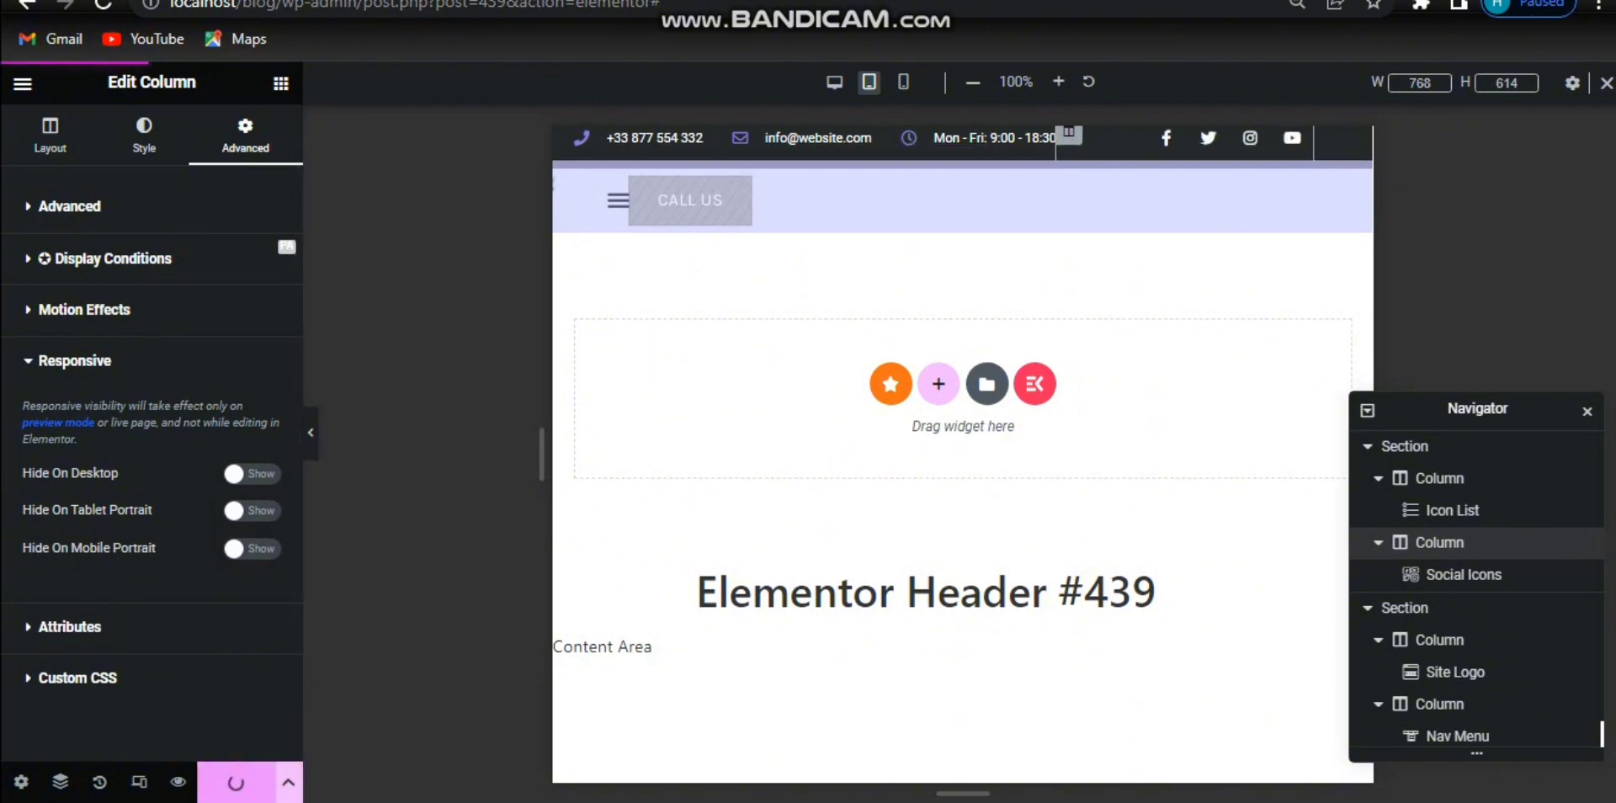
Inspect the updated preview page and check the header at the 768 px, 2560 px and 1440 px widths.
{"action": "right_click", "coordinate": [1013, 322]}
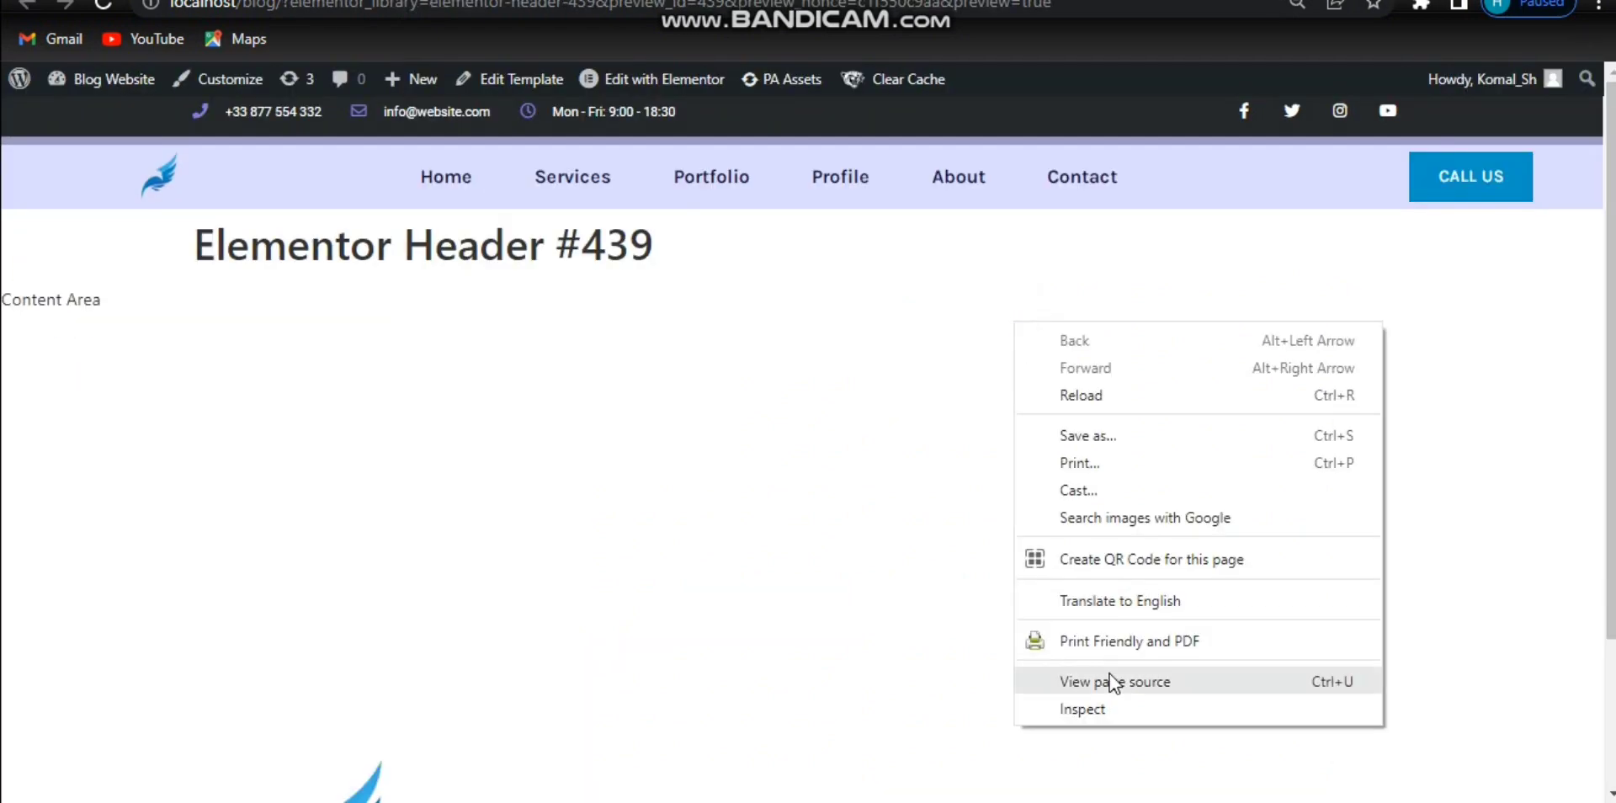
{"action": "left_click", "coordinate": [1116, 703]}
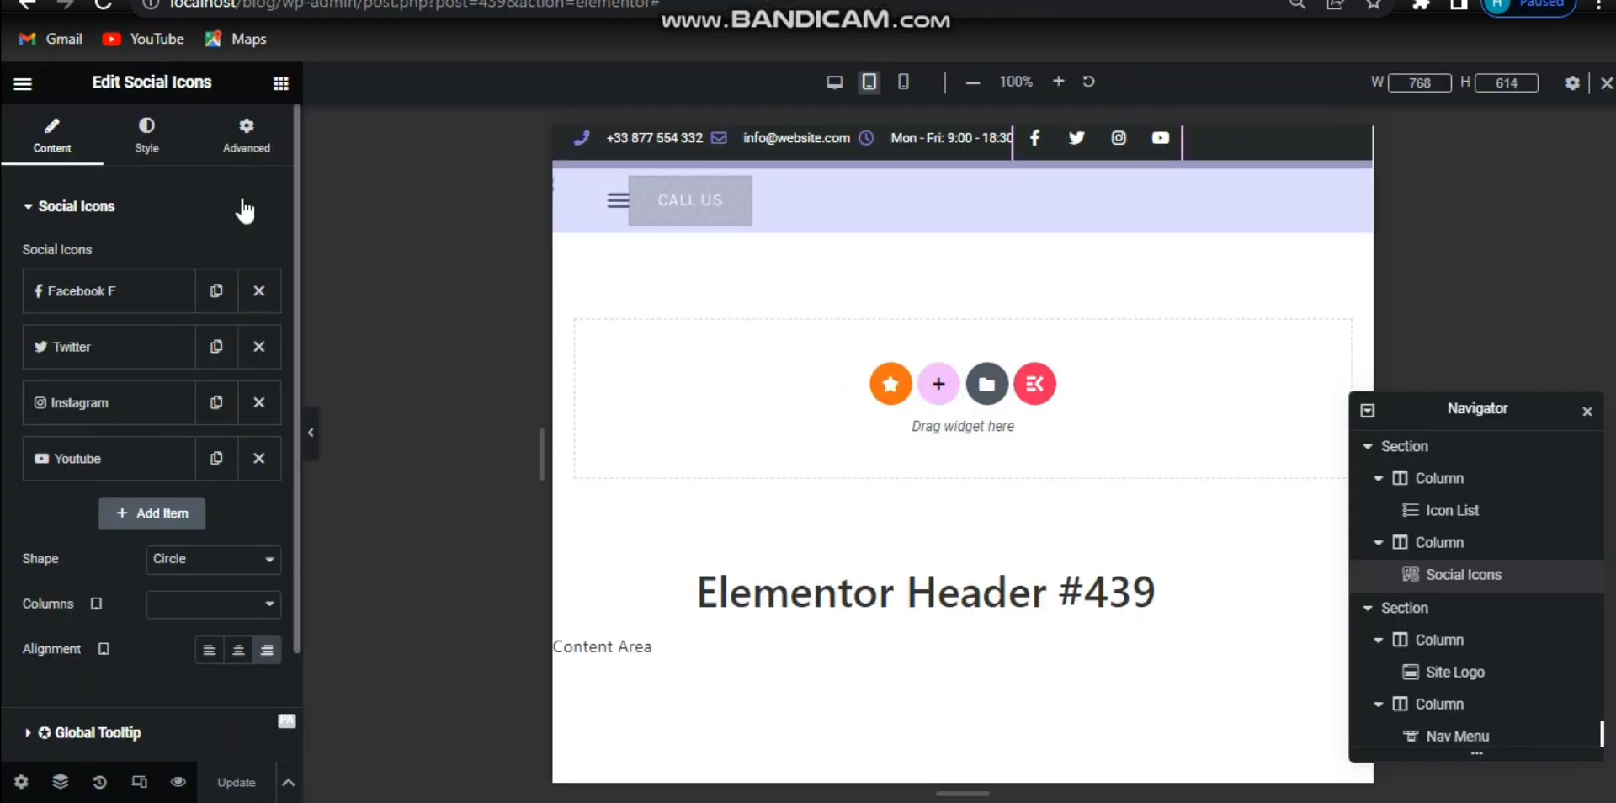
{"action": "left_click", "coordinate": [246, 133]}
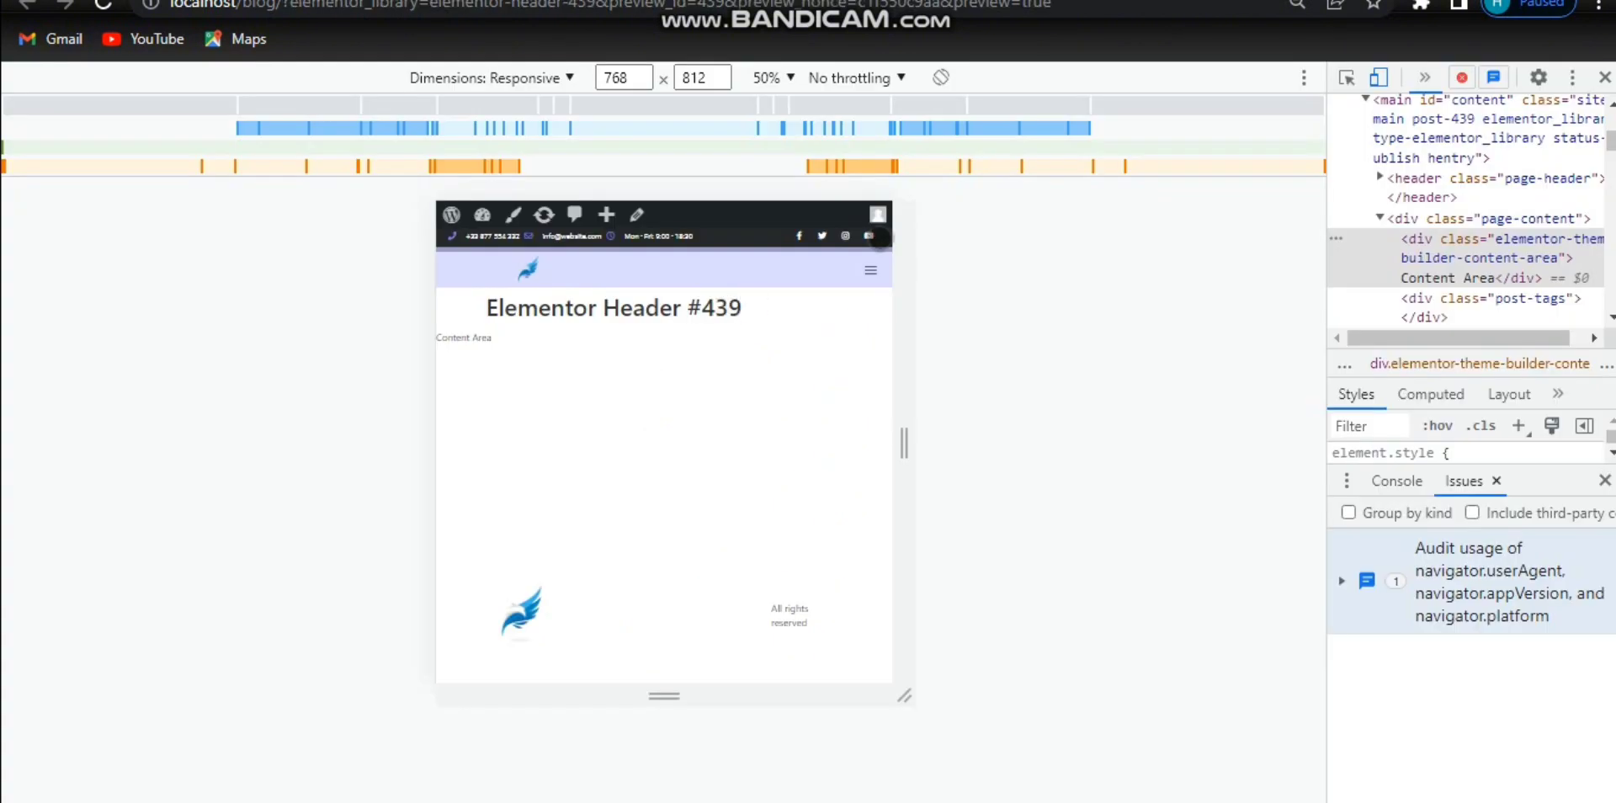
{"action": "left_click", "coordinate": [176, 105]}
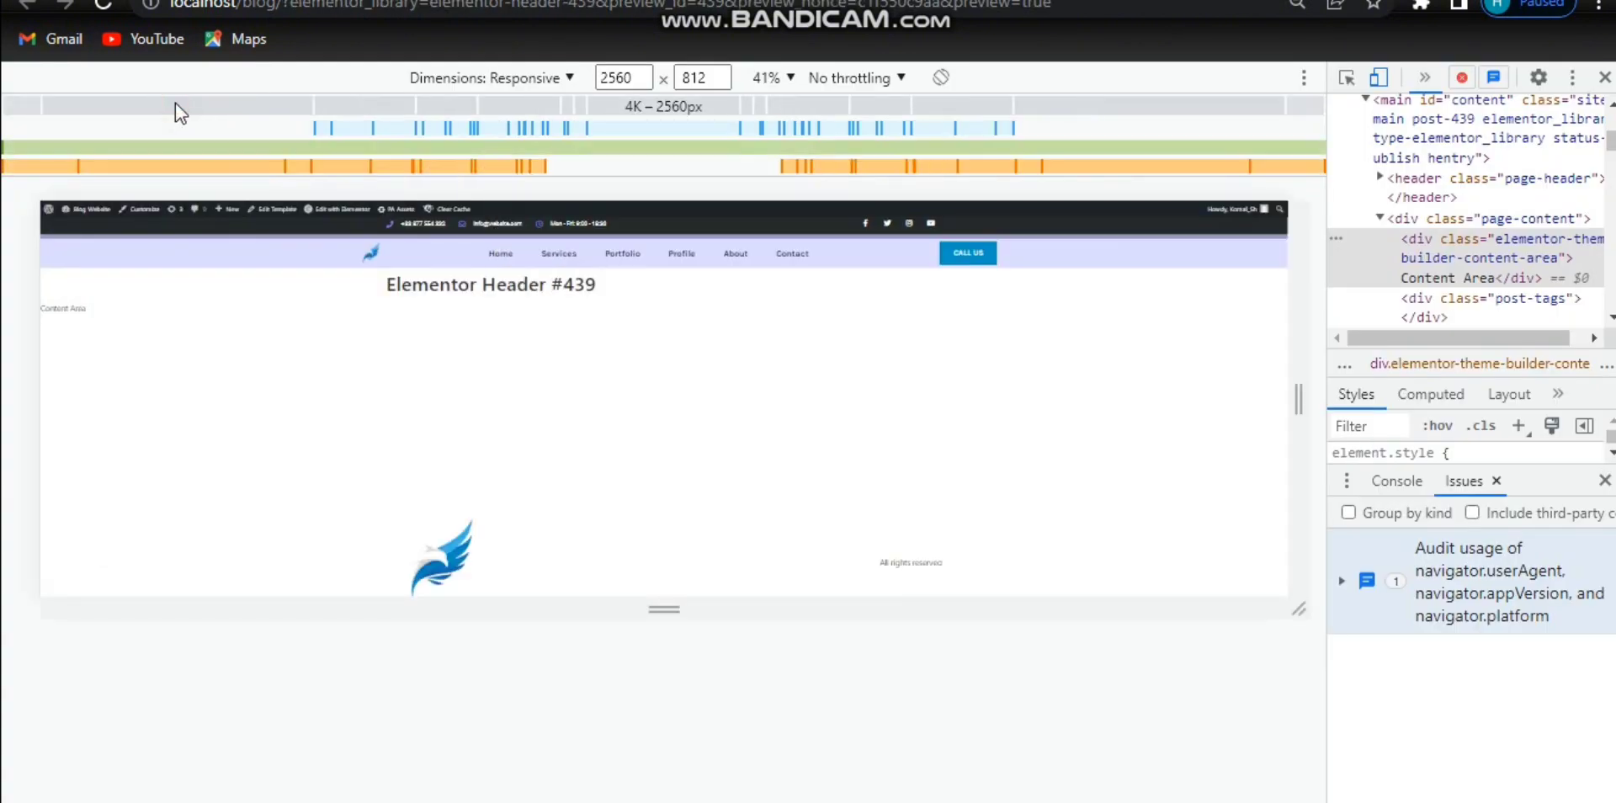
{"action": "left_click", "coordinate": [366, 110]}
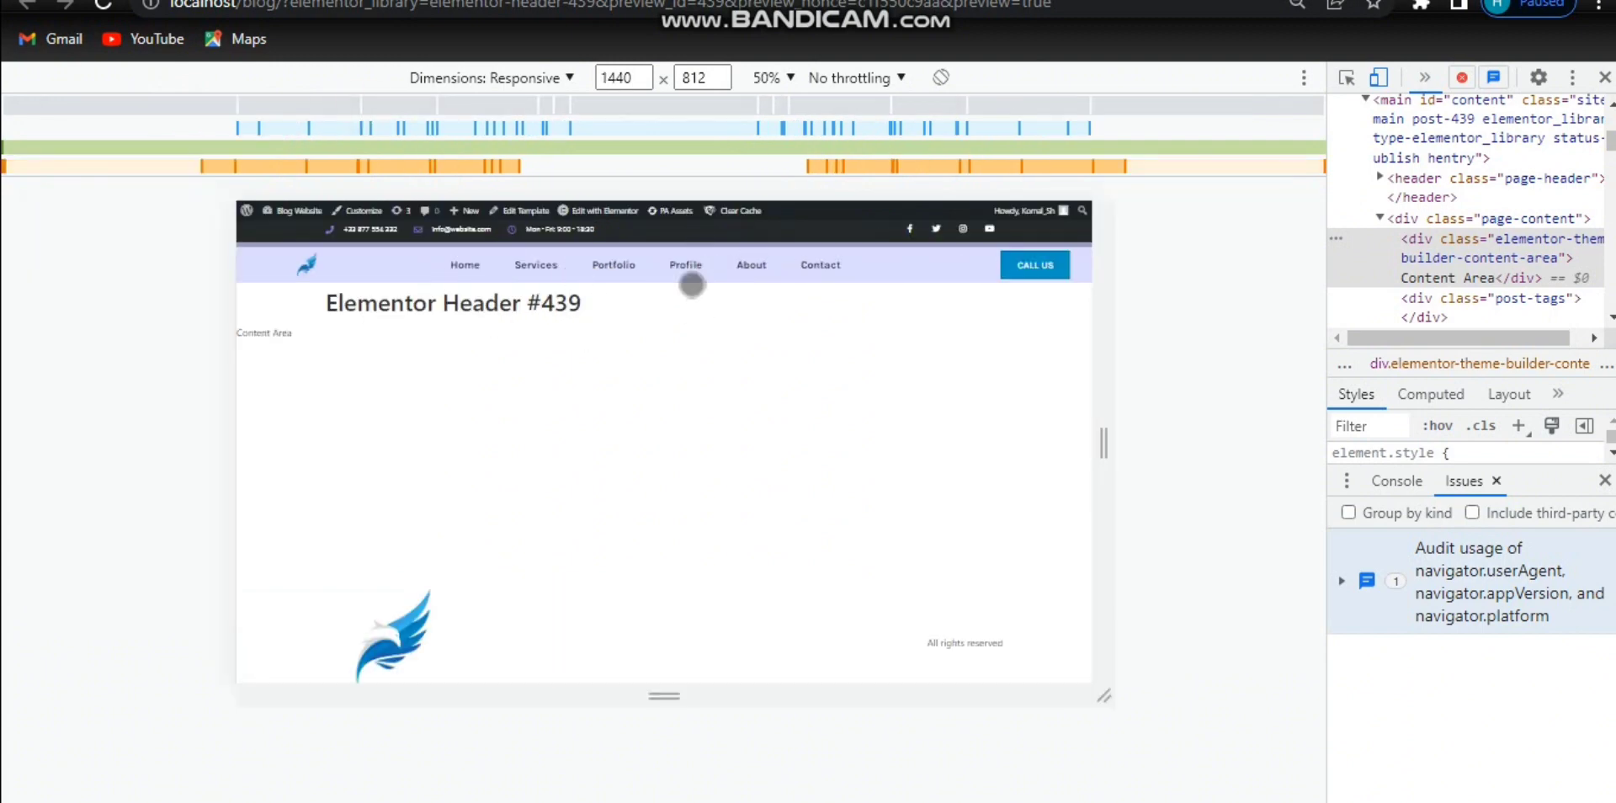
Check the header at the 768 px tablet width, expanding and collapsing the navigation menu.
{"action": "left_click", "coordinate": [422, 113]}
{"action": "left_click", "coordinate": [477, 102]}
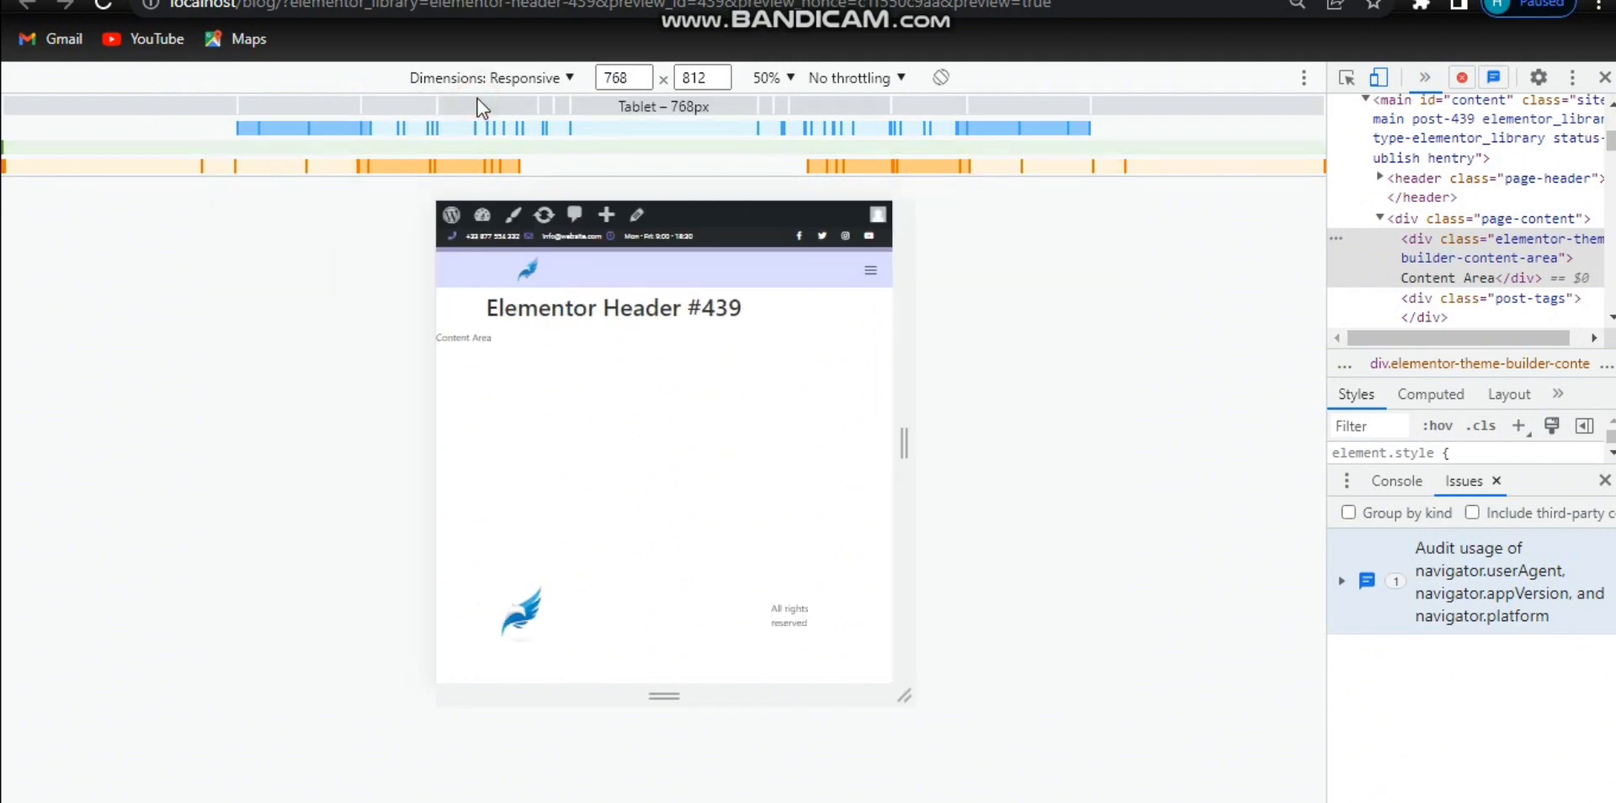
{"action": "left_click", "coordinate": [873, 272]}
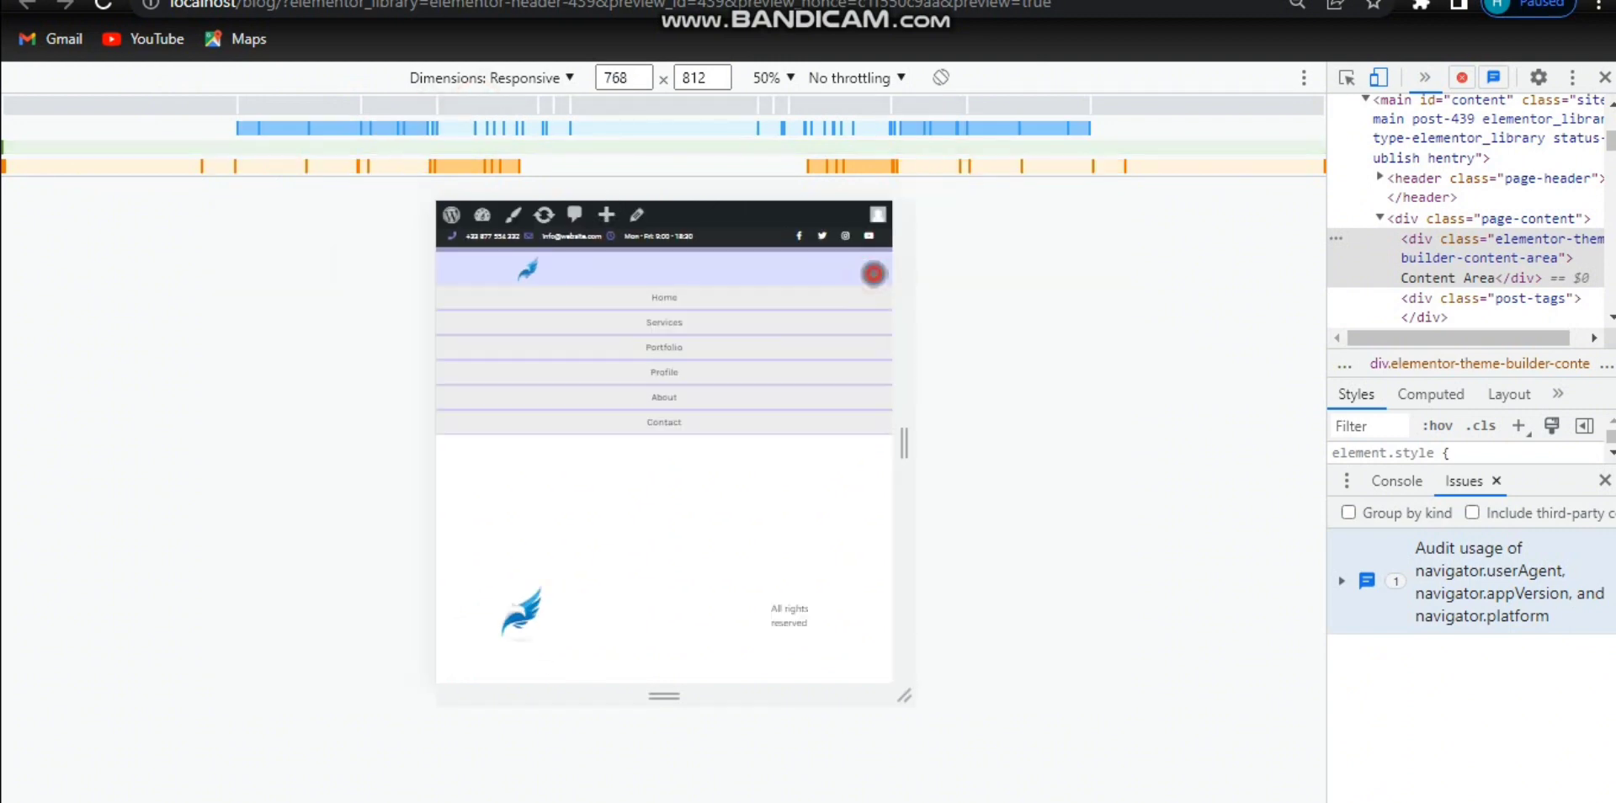
{"action": "left_click", "coordinate": [873, 273]}
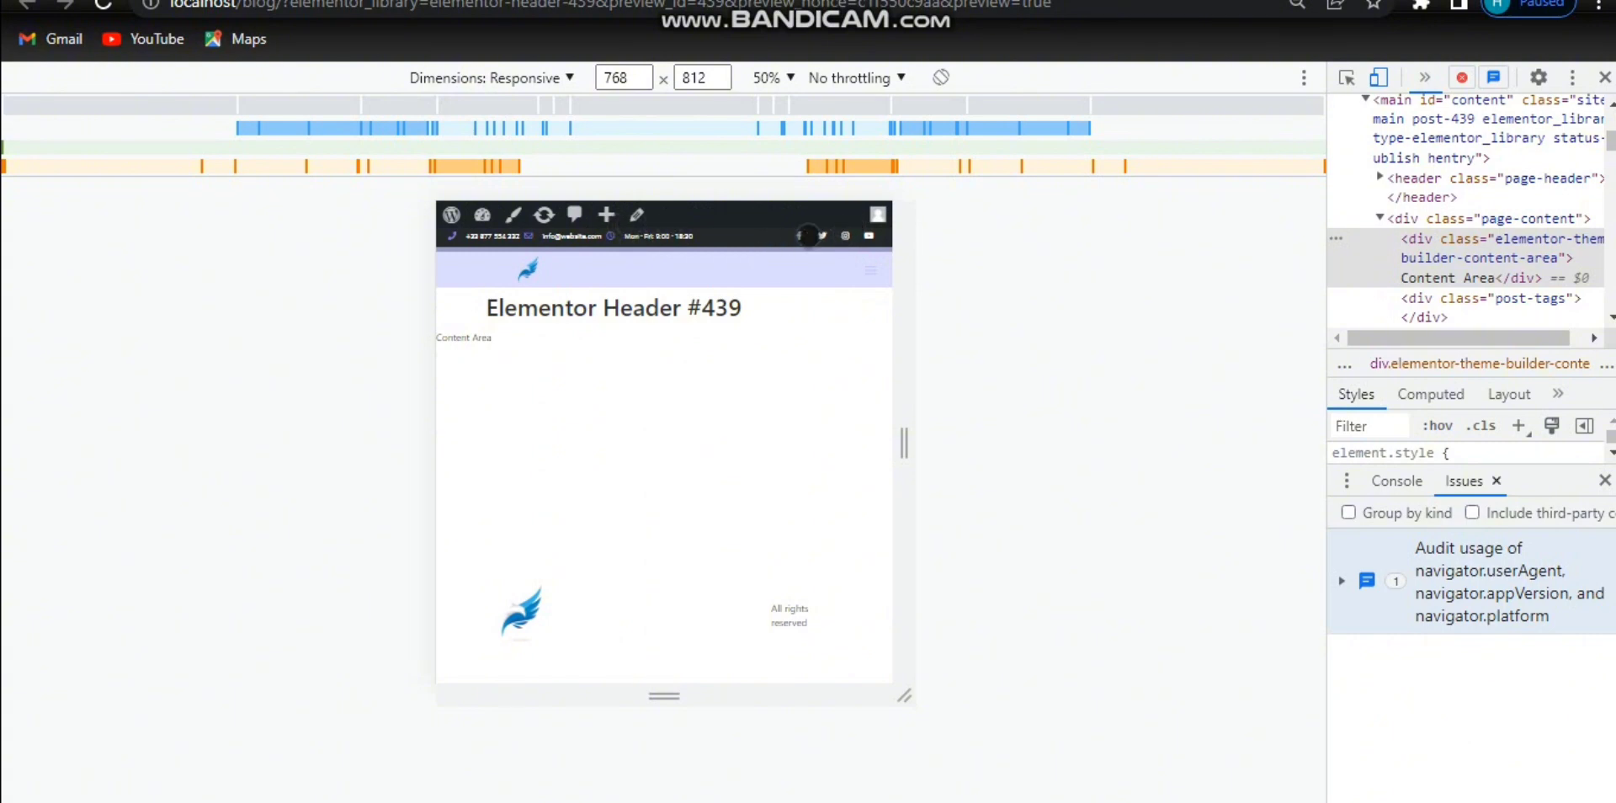
Test the menu toggle at the 425 px mobile width and return the preview to 1440 px.
{"action": "left_click", "coordinate": [553, 109]}
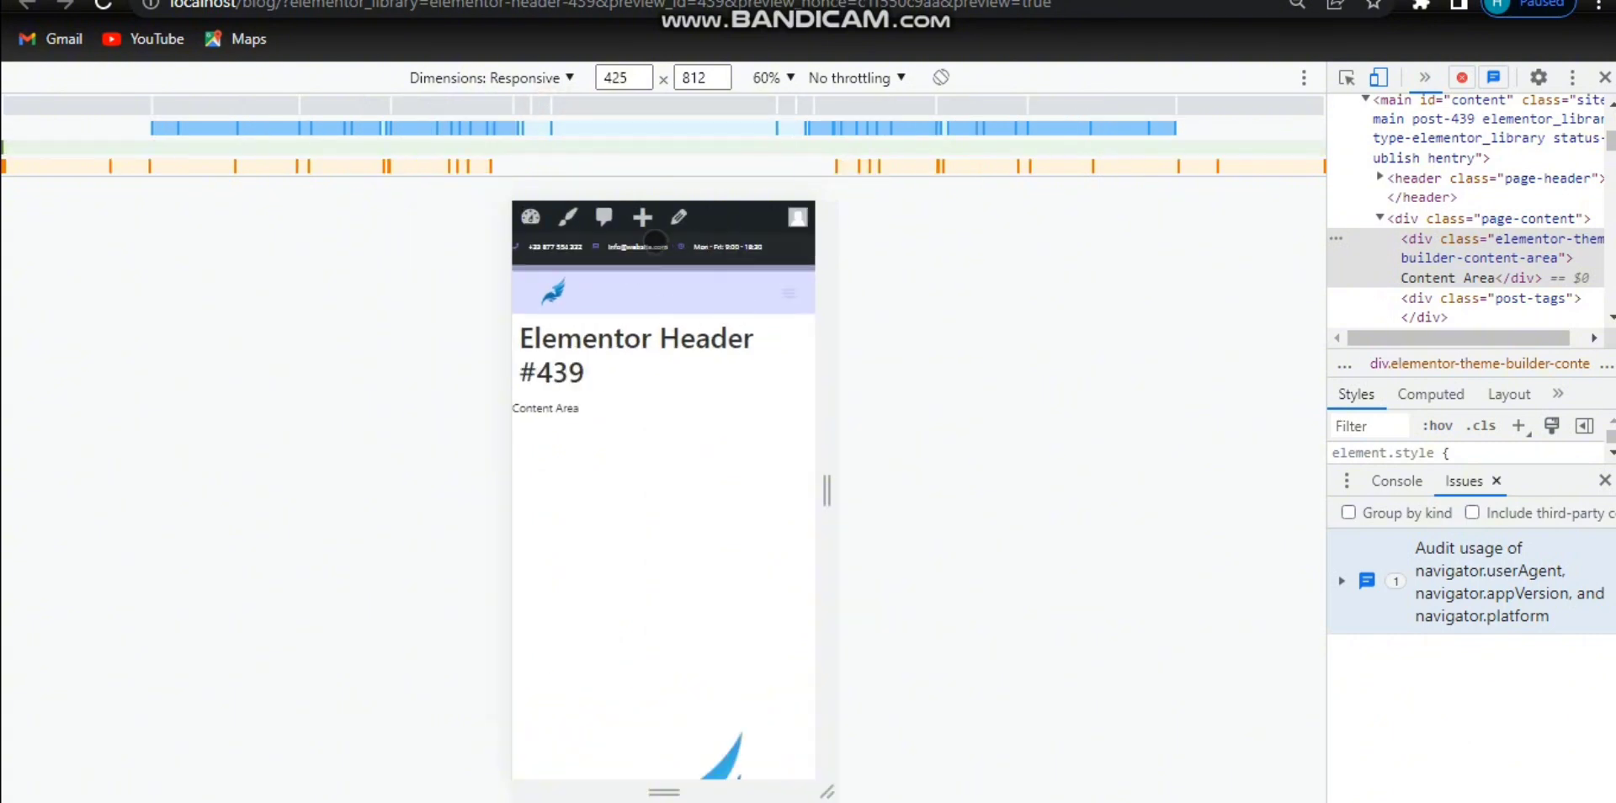
{"action": "left_click", "coordinate": [788, 301]}
{"action": "left_click", "coordinate": [788, 300]}
{"action": "left_click", "coordinate": [1113, 106]}
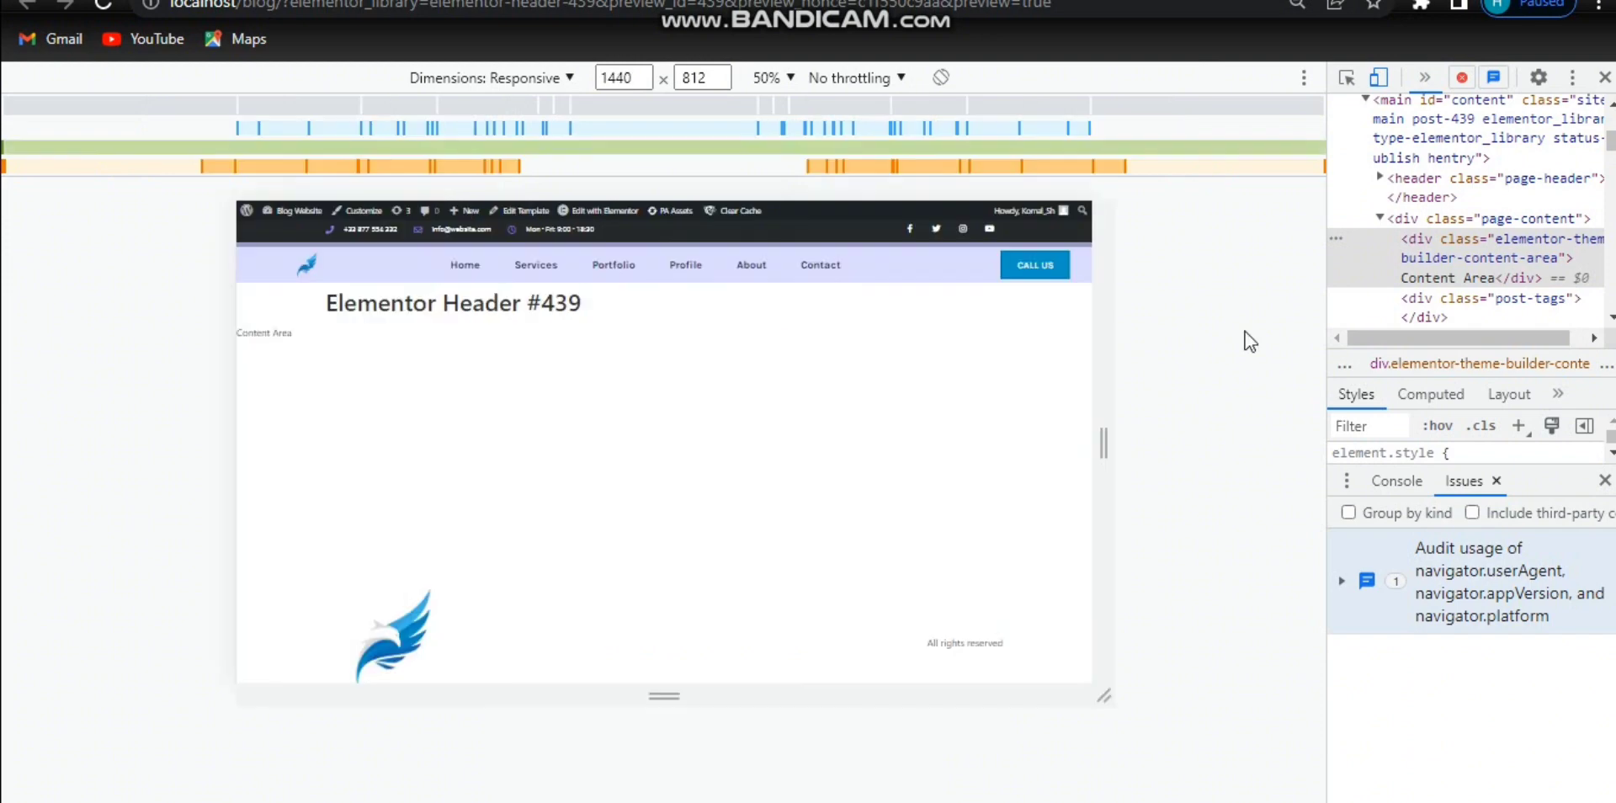